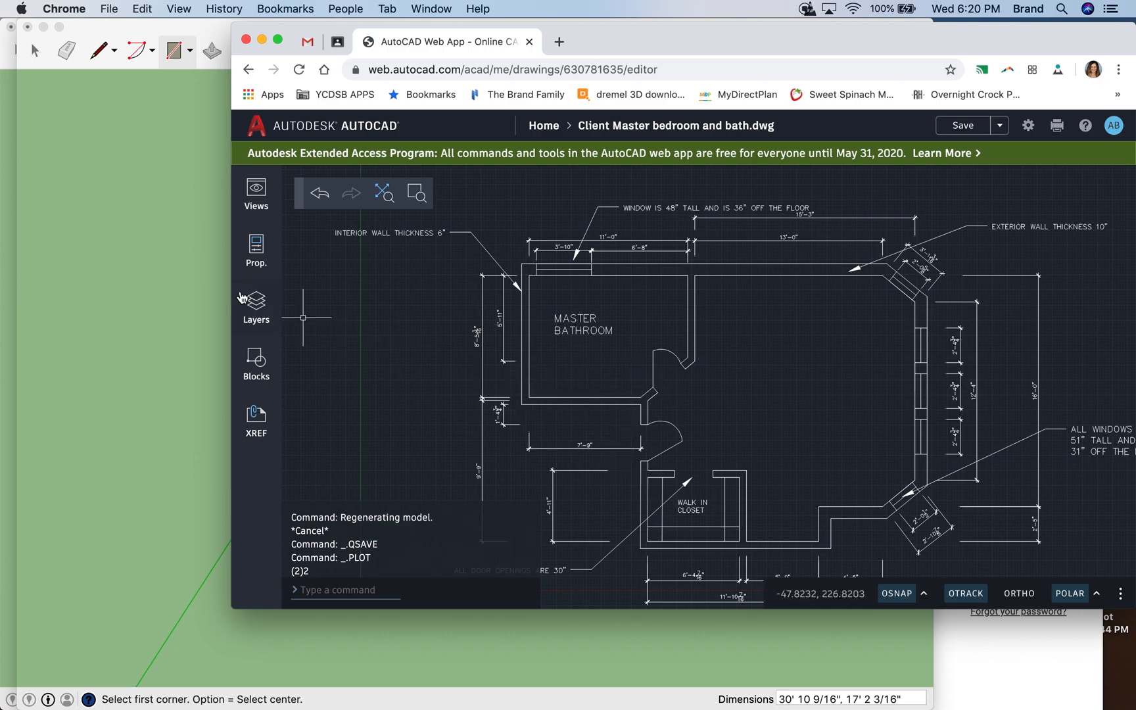
# - Switch to SketchUp and draw a 7'9" line along the red axis for the bathroom's lower inner wall edge
pyautogui.click(130, 163)
pyautogui.click(99, 52)
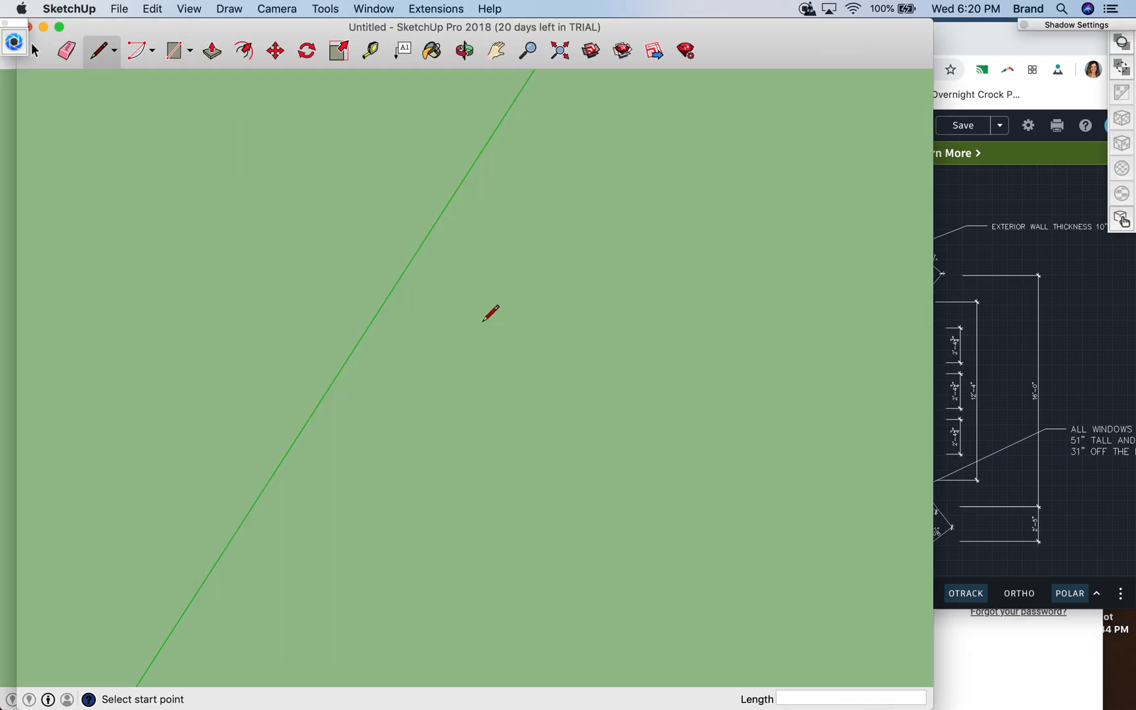
pyautogui.click(693, 460)
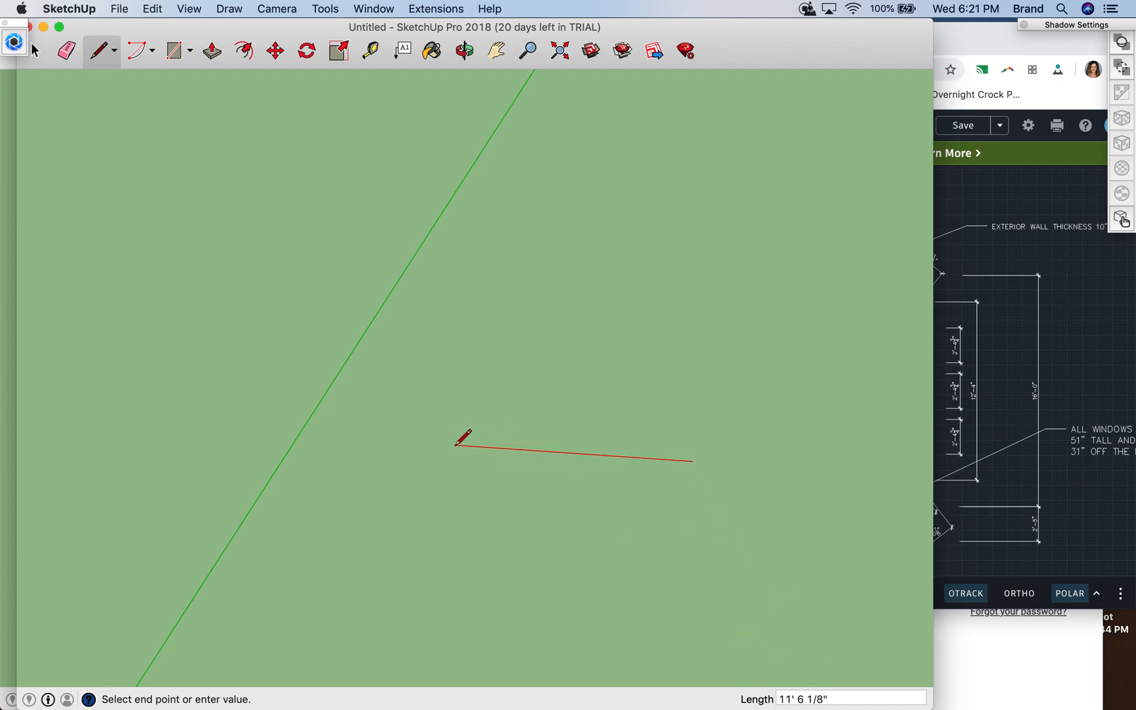
pyautogui.write('9')
pyautogui.press('Return')
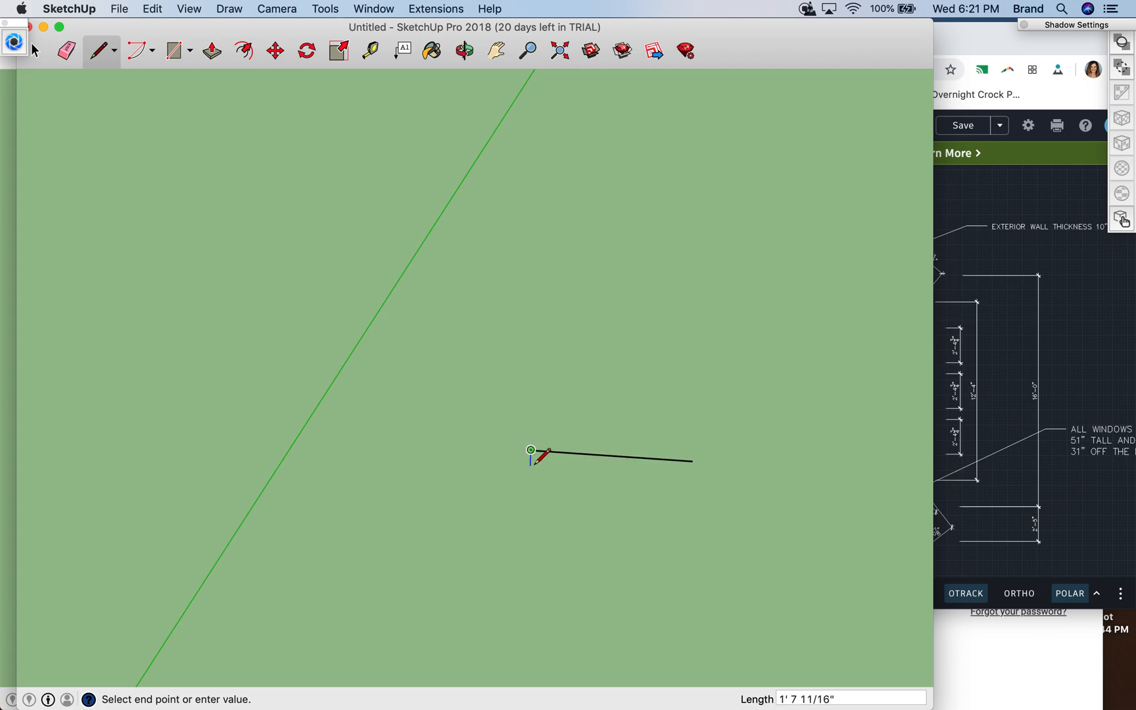
# - Check the AutoCAD floor plan and draw the bathroom's left inner wall edge along the green axis from the left end of the lower line
pyautogui.click(1037, 345)
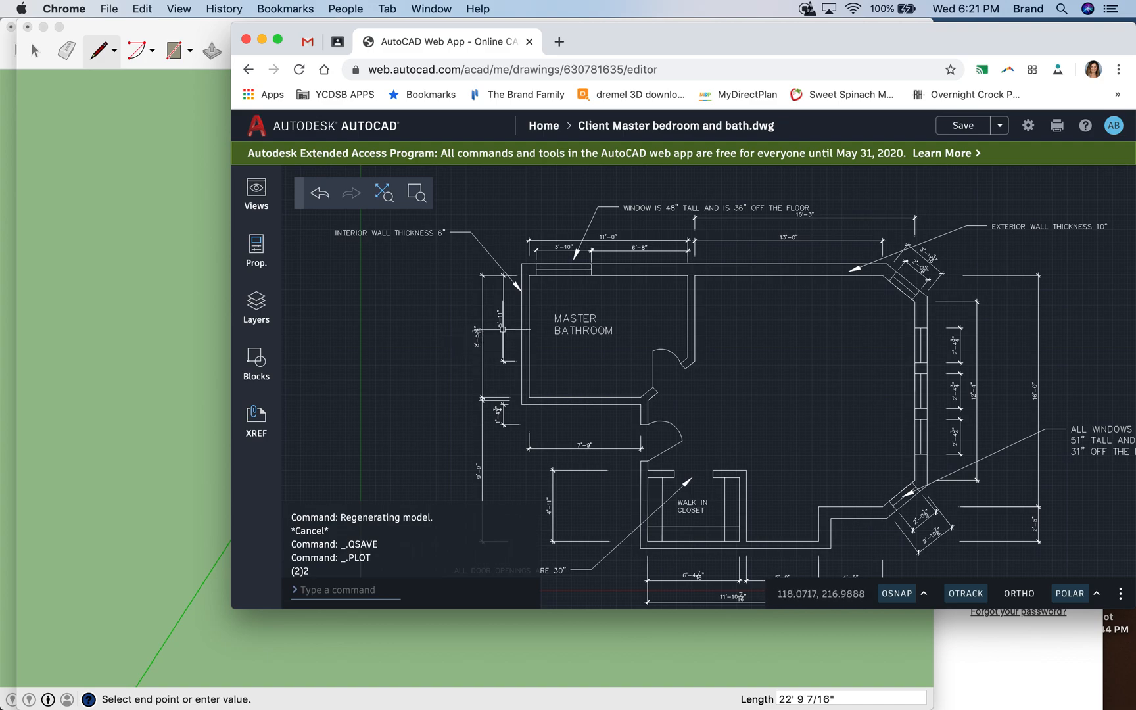
pyautogui.click(184, 307)
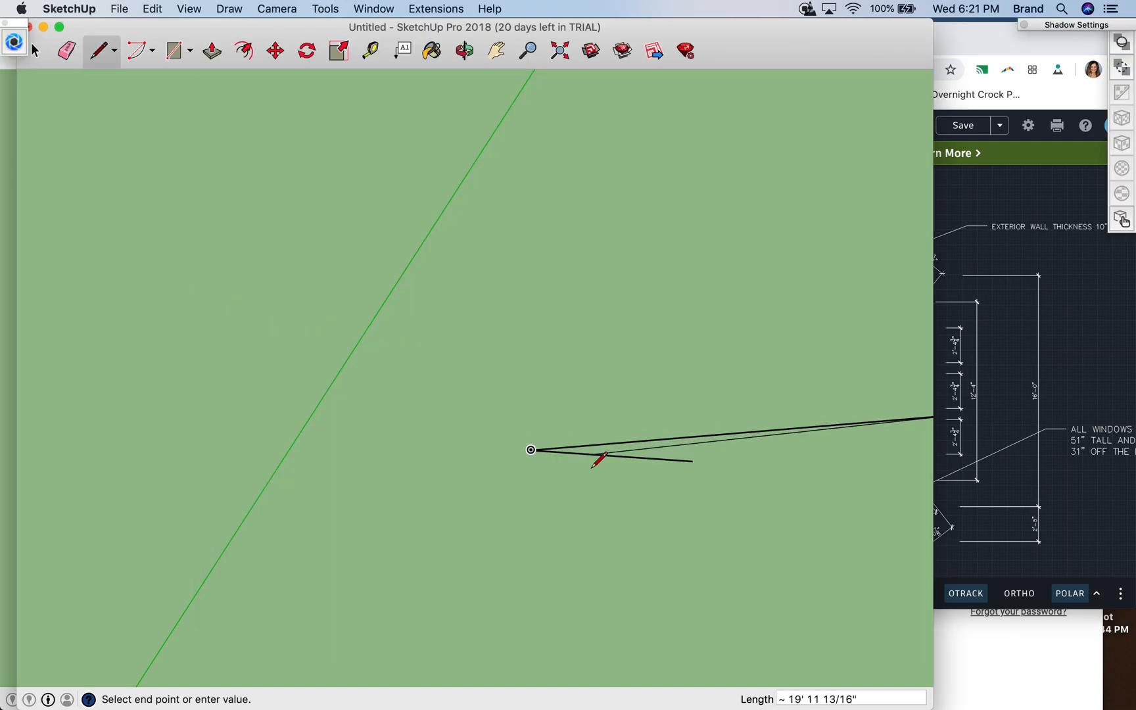
pyautogui.press('Escape')
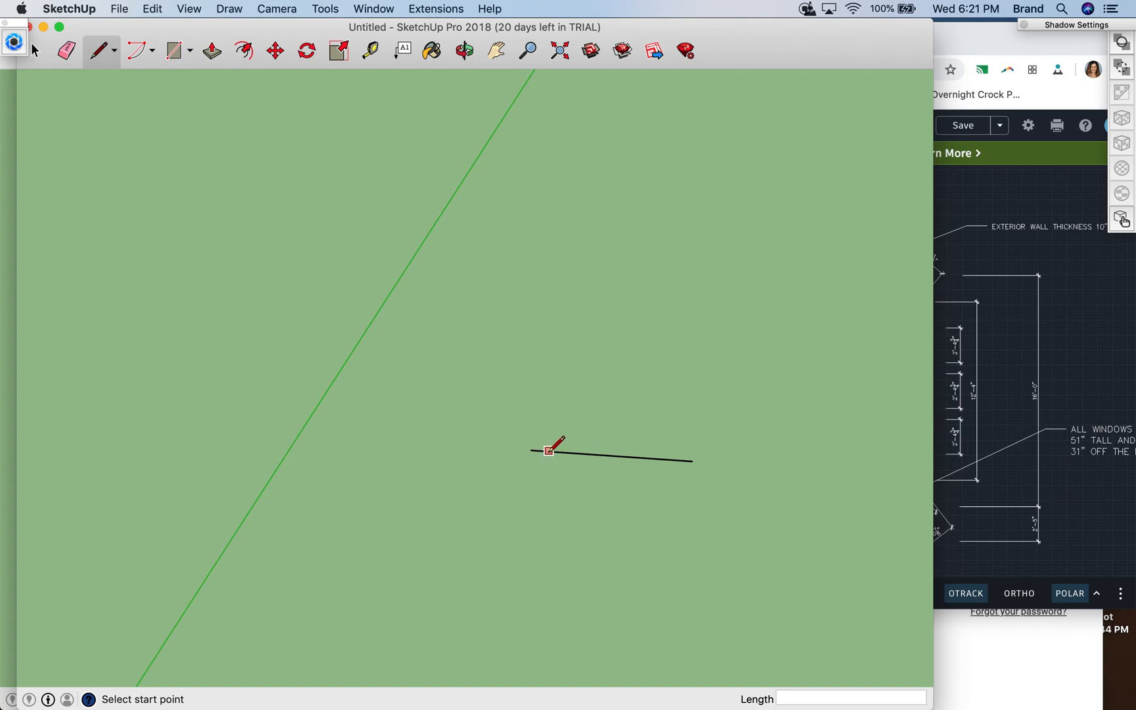
pyautogui.click(530, 449)
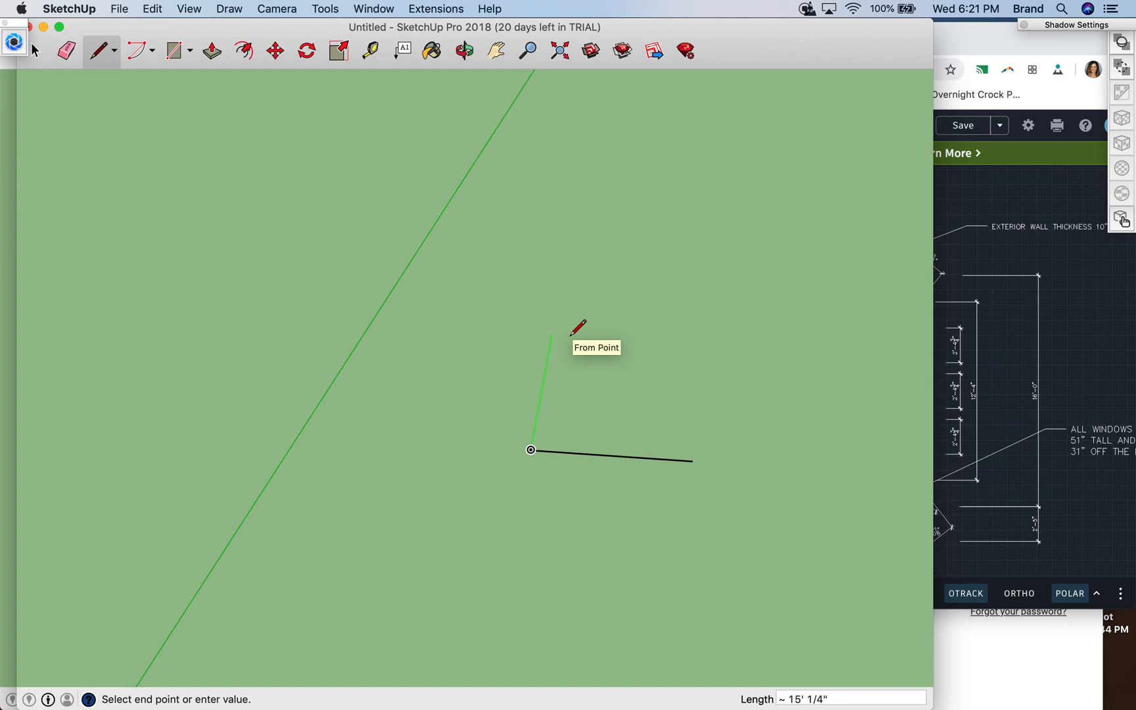
pyautogui.click(1104, 255)
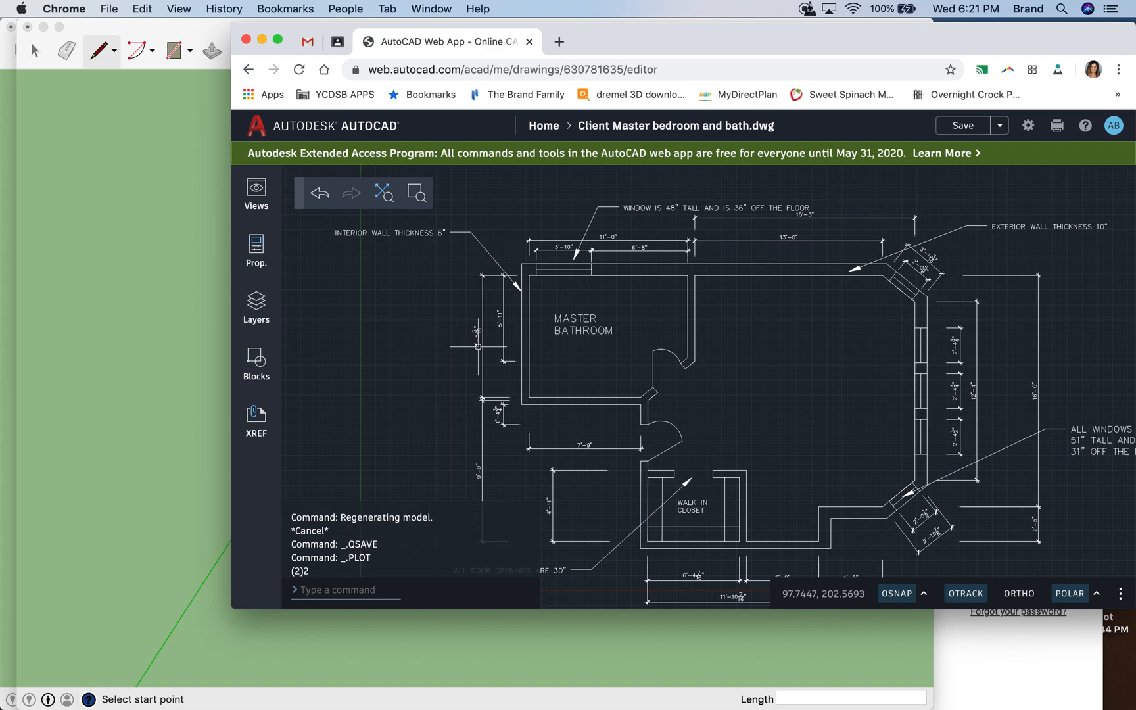
pyautogui.click(169, 220)
pyautogui.press('Escape')
pyautogui.click(531, 450)
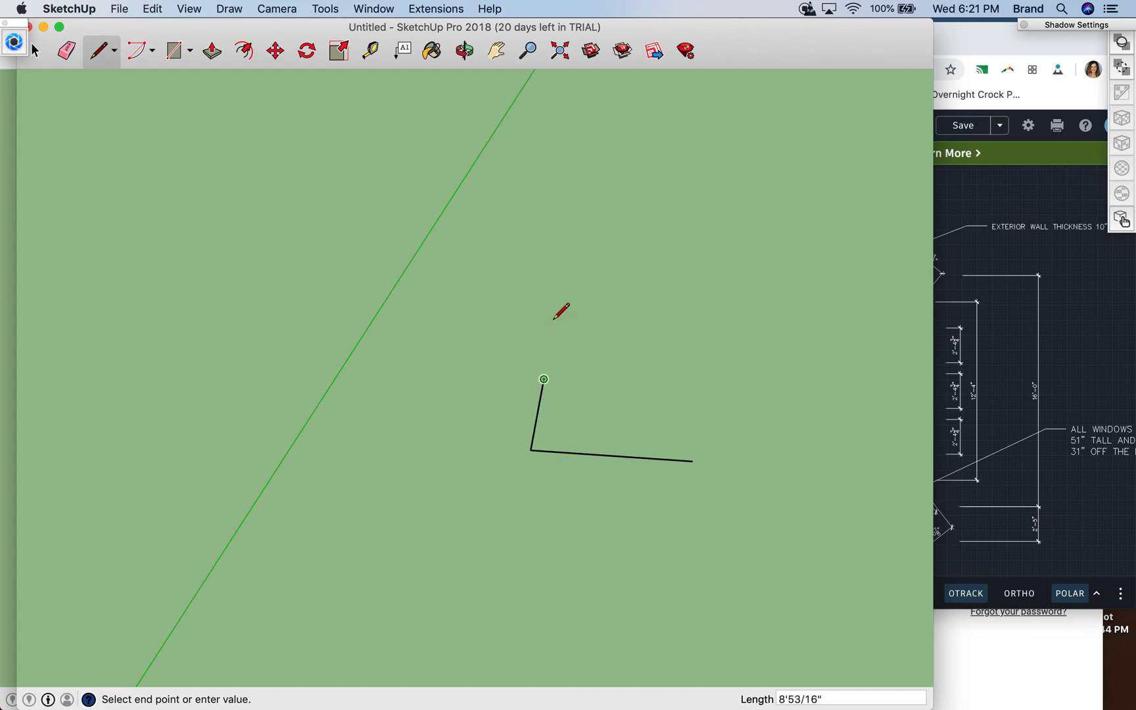
# - Check the plan, undo the stray line, and draw an 11' line along the red axis from the left wall's far end
pyautogui.click(980, 332)
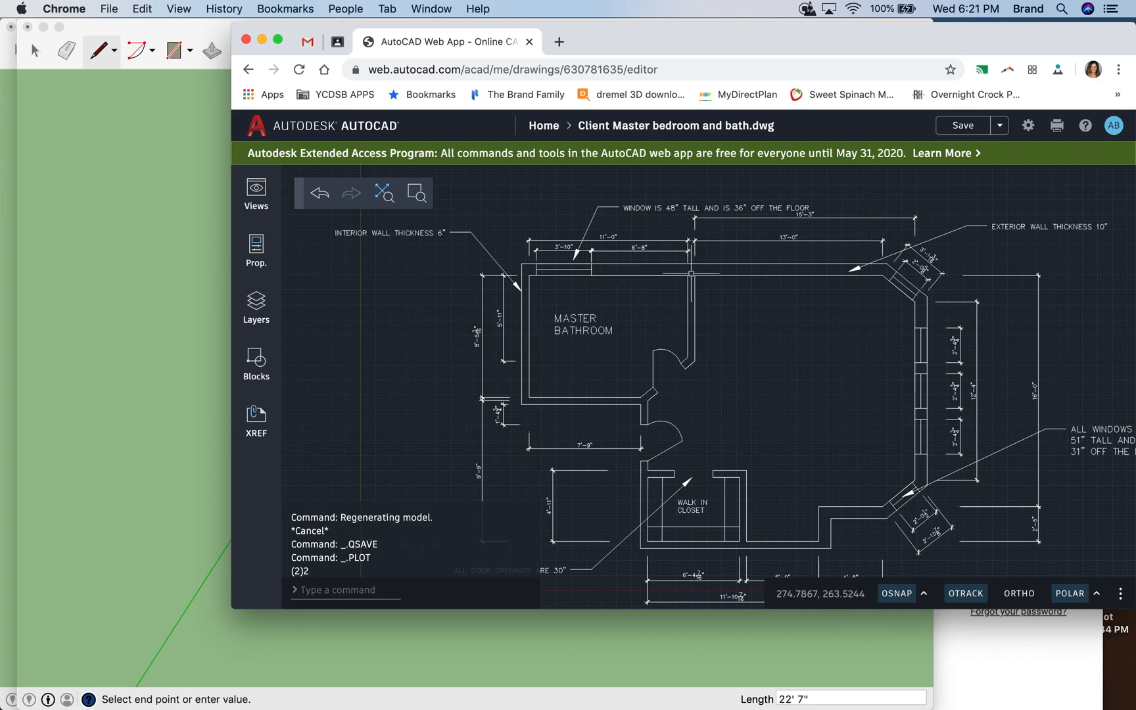
pyautogui.click(188, 161)
pyautogui.press('Escape')
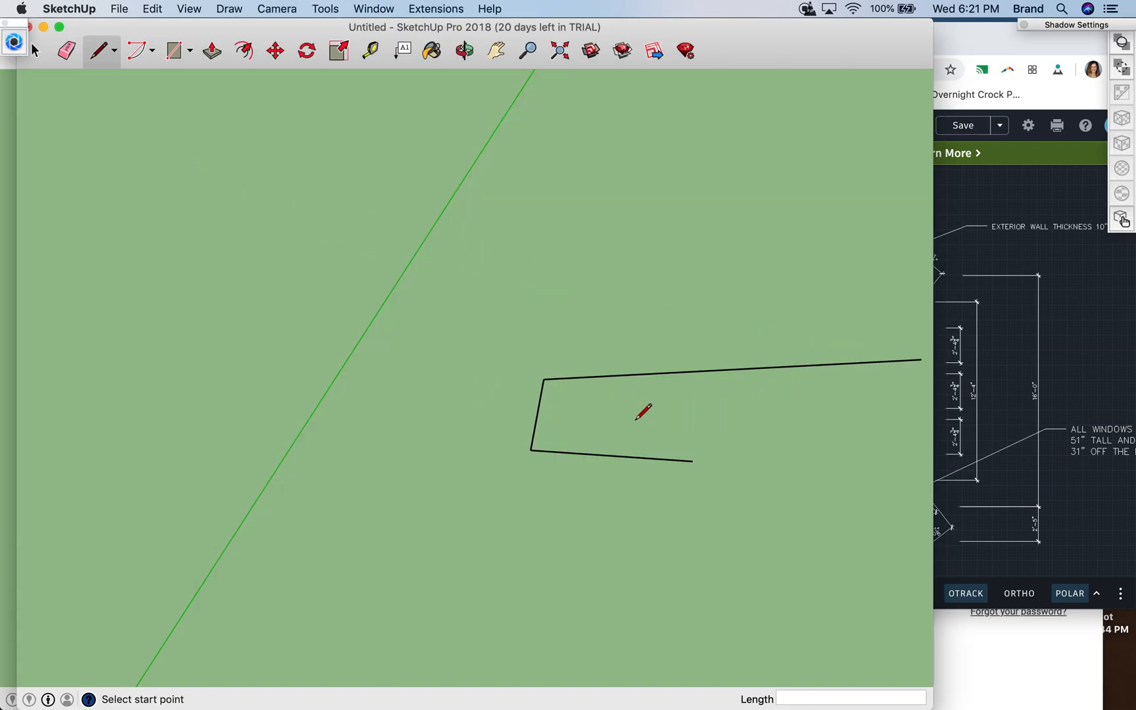
pyautogui.press('super+z')
pyautogui.click(543, 378)
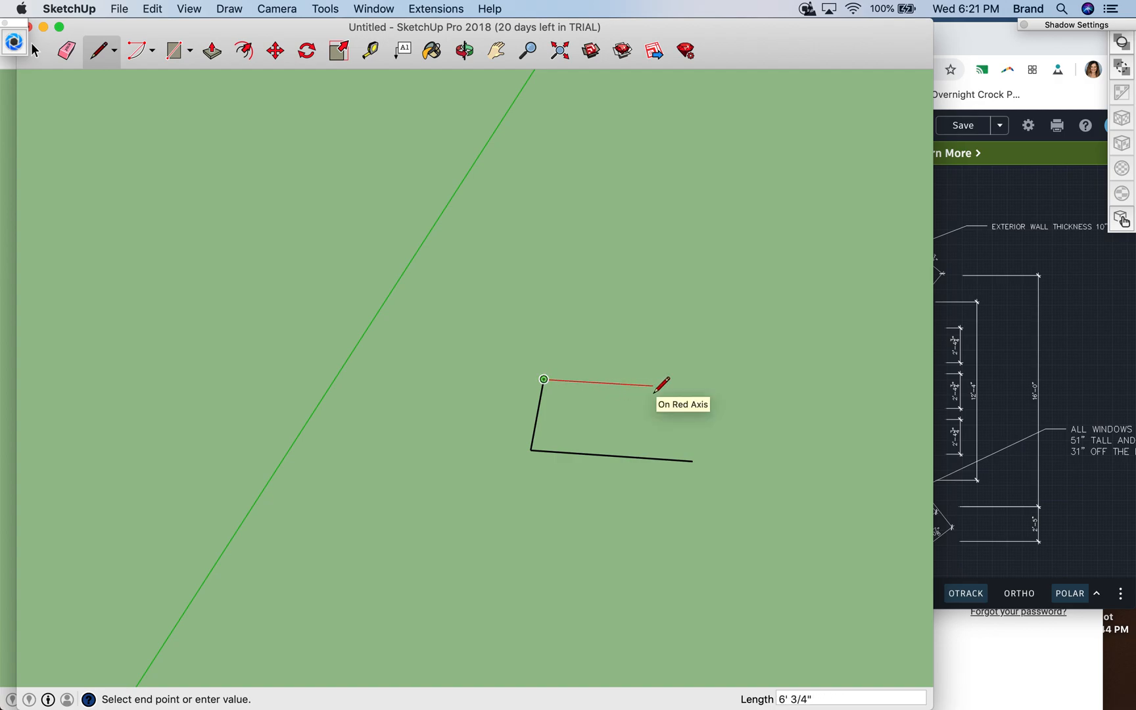
pyautogui.click(743, 391)
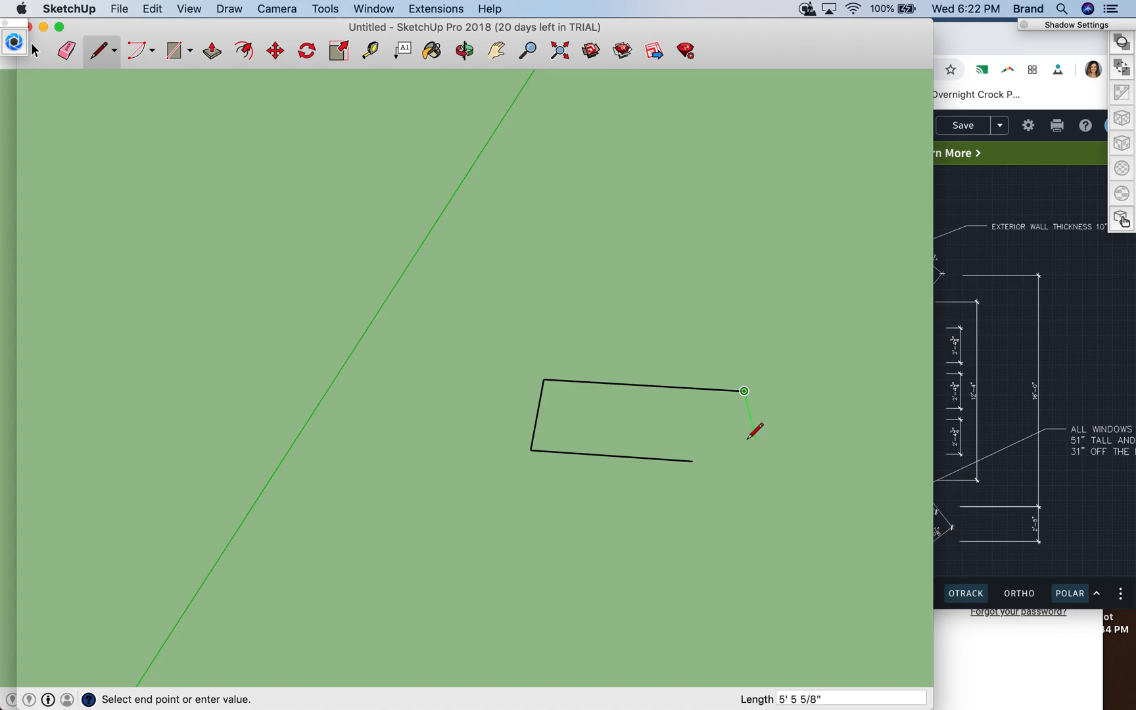
pyautogui.scroll(2, 754, 431)
pyautogui.press('Escape')
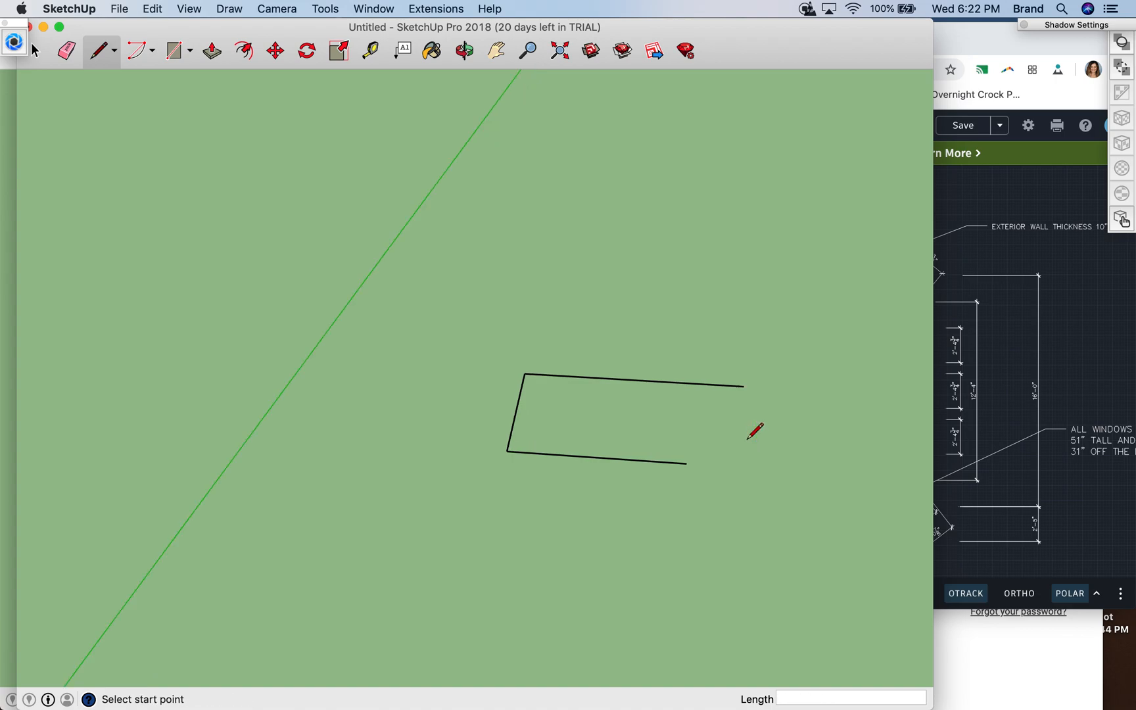
# - Outline the left wall at 6" thick outside its inner edge, closing it at both ends
pyautogui.click(467, 52)
pyautogui.moveTo(621, 322); pyautogui.dragTo(659, 508)
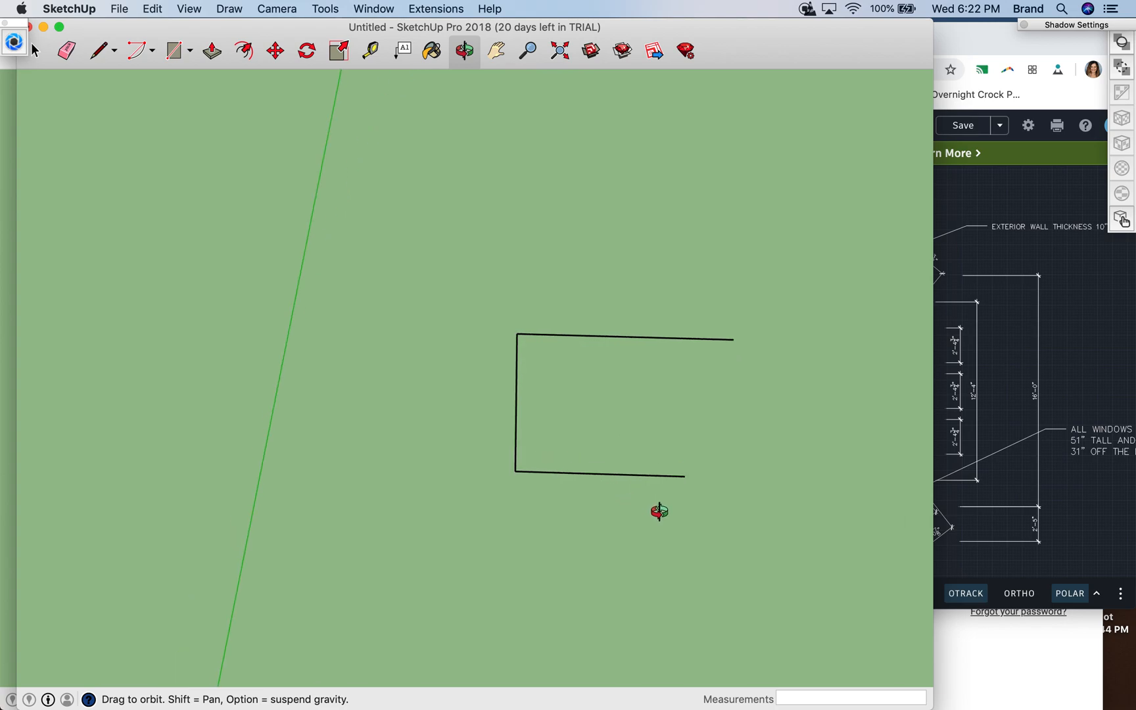
pyautogui.moveTo(705, 278); pyautogui.dragTo(718, 500)
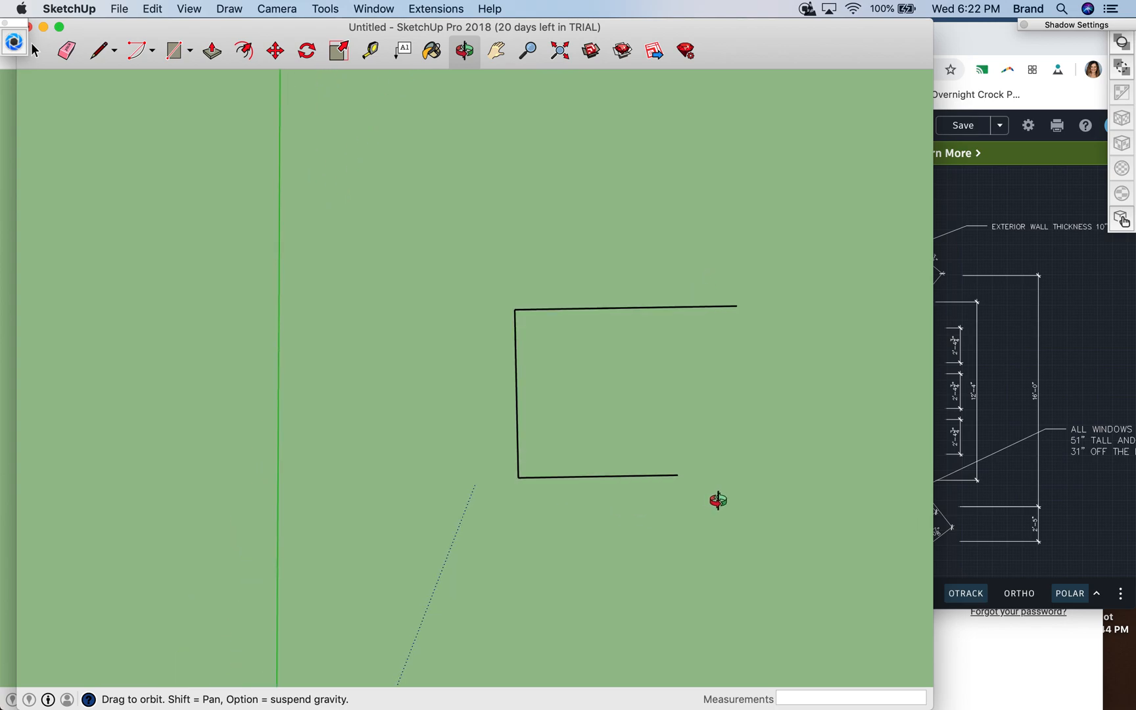
pyautogui.moveTo(675, 406); pyautogui.dragTo(680, 393)
pyautogui.click(102, 54)
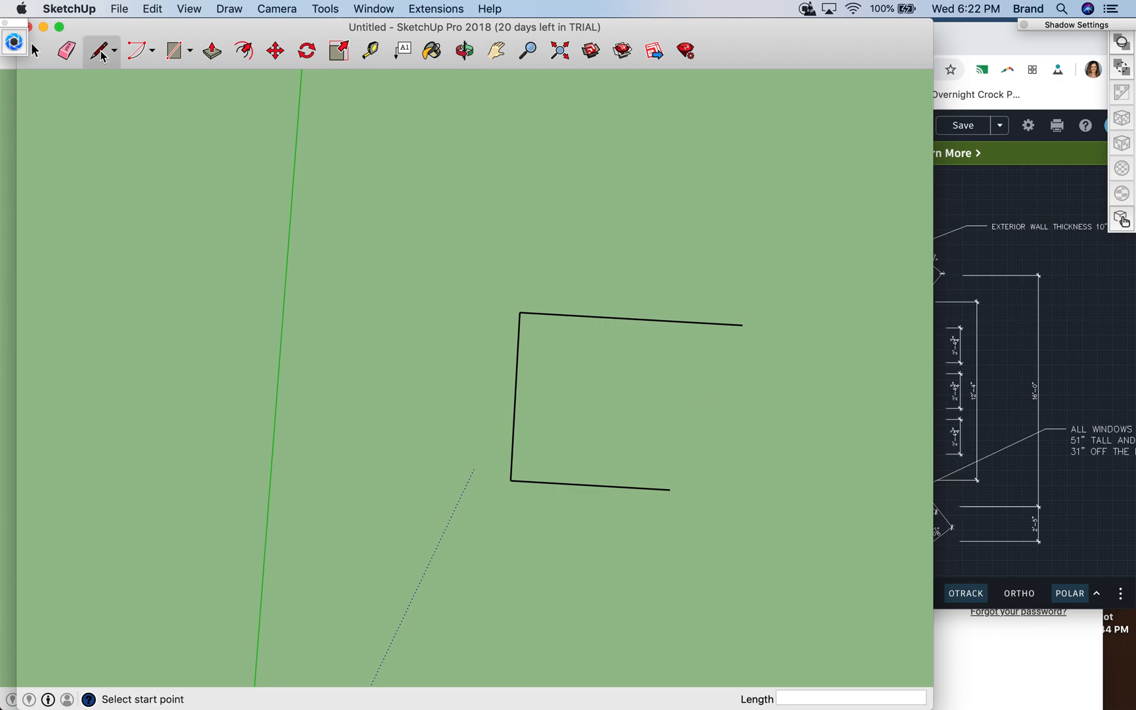
pyautogui.click(520, 311)
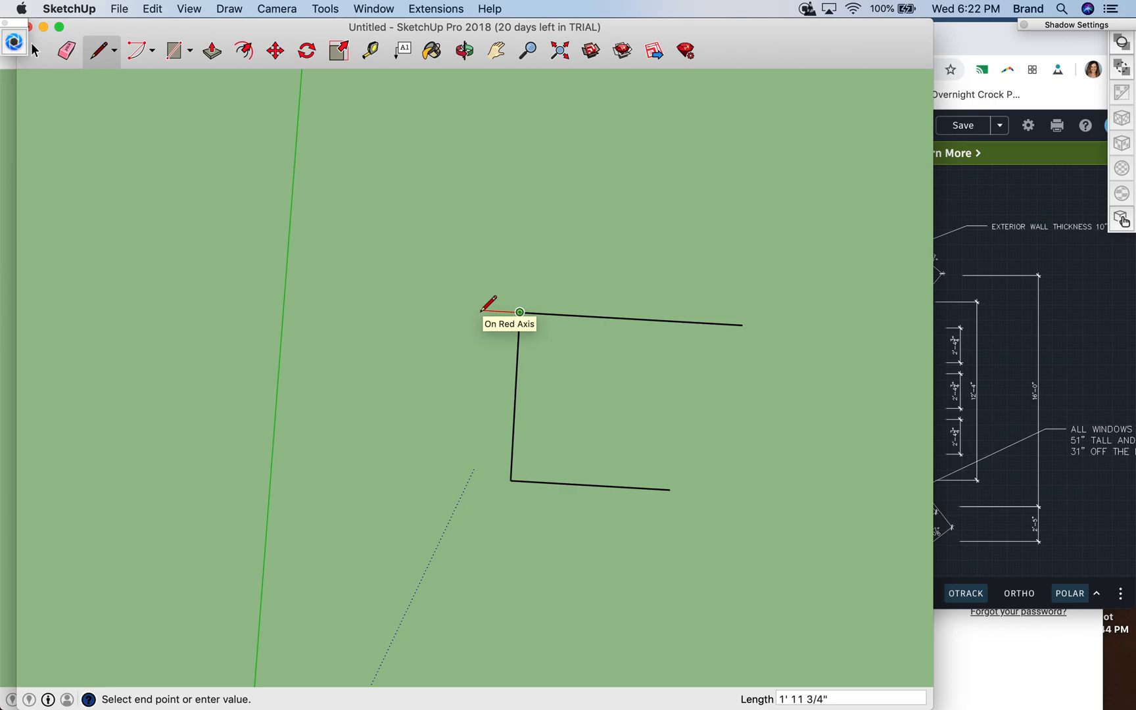
pyautogui.click(510, 312)
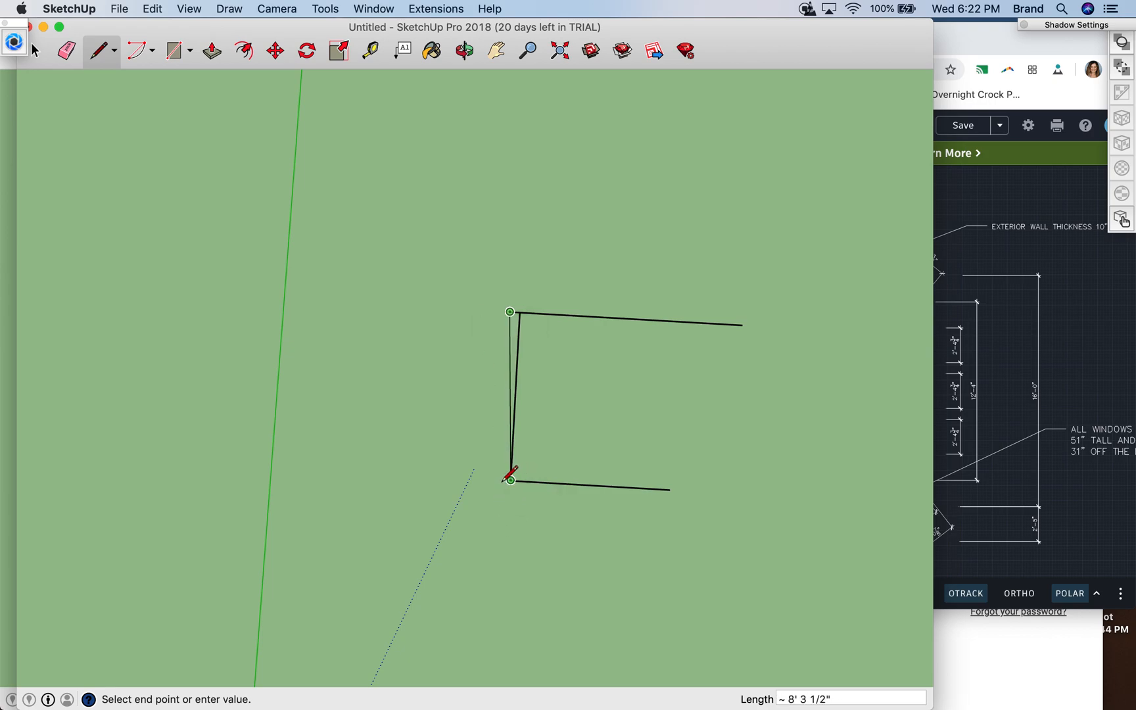
pyautogui.click(500, 480)
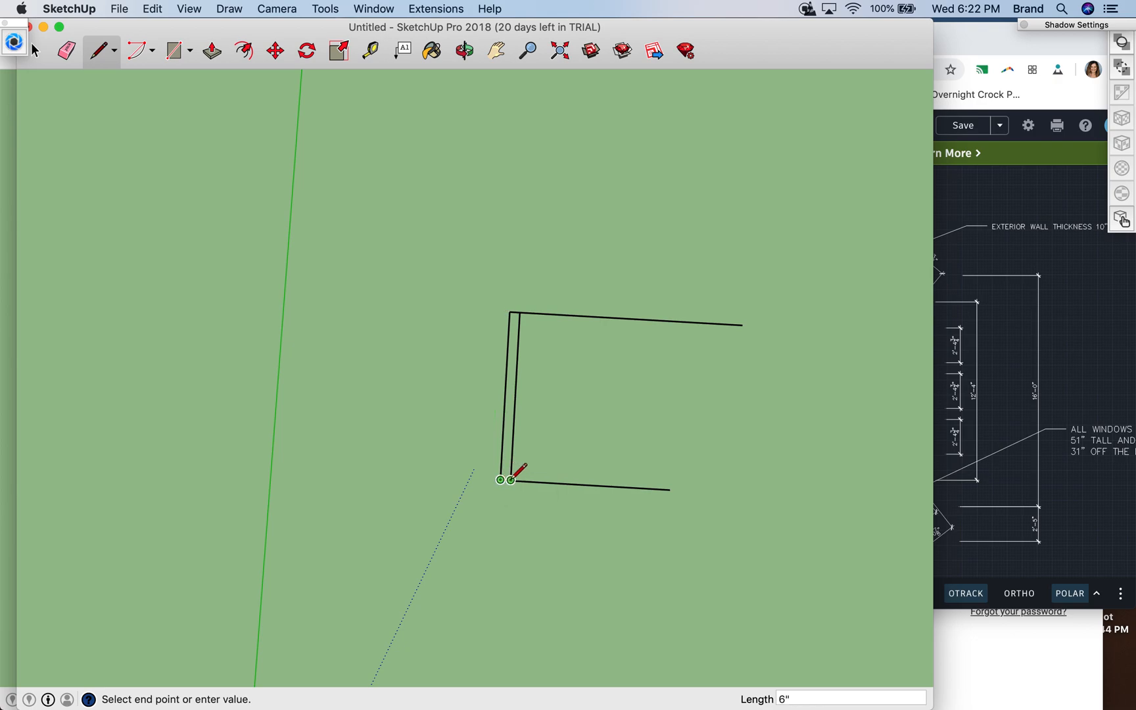
pyautogui.click(511, 480)
# - Outline the lower wall at 6" thick, with an 8'3" outer edge closed at its open end
pyautogui.click(501, 479)
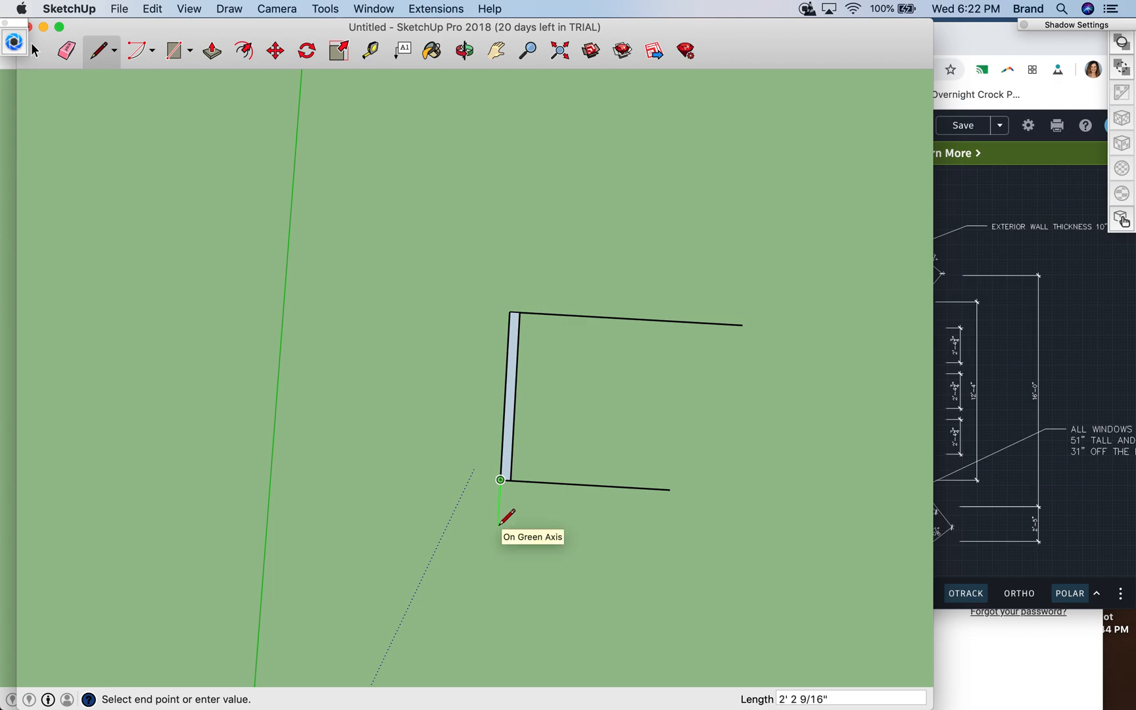
pyautogui.click(670, 500)
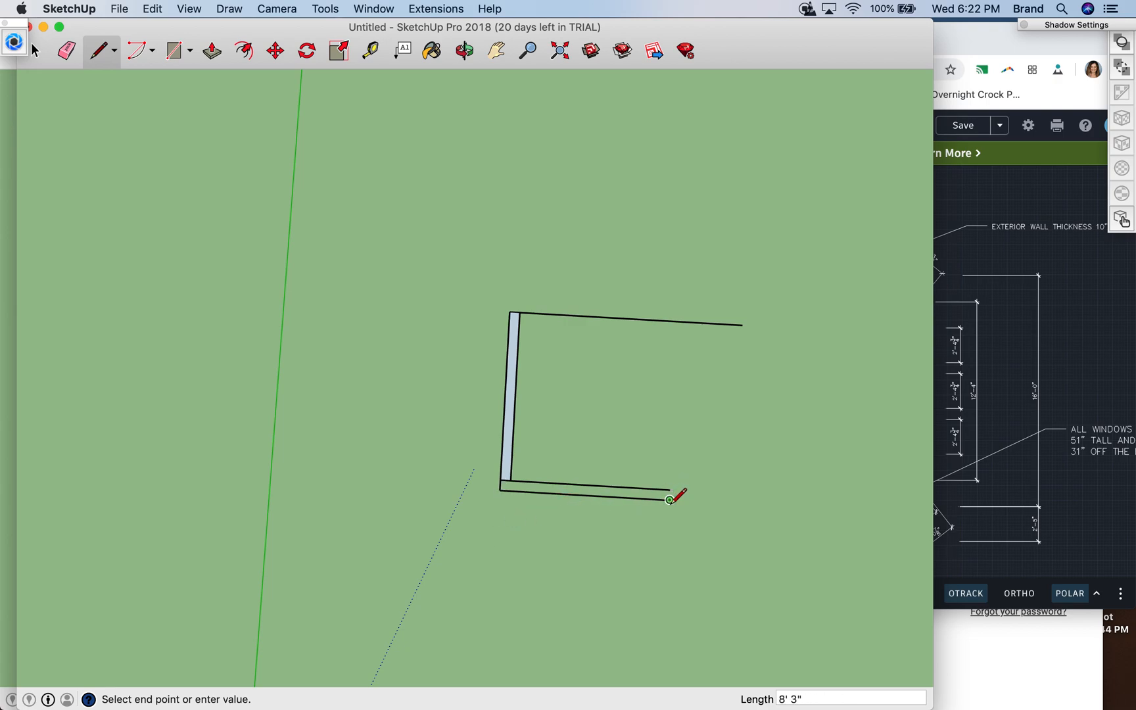
pyautogui.click(669, 489)
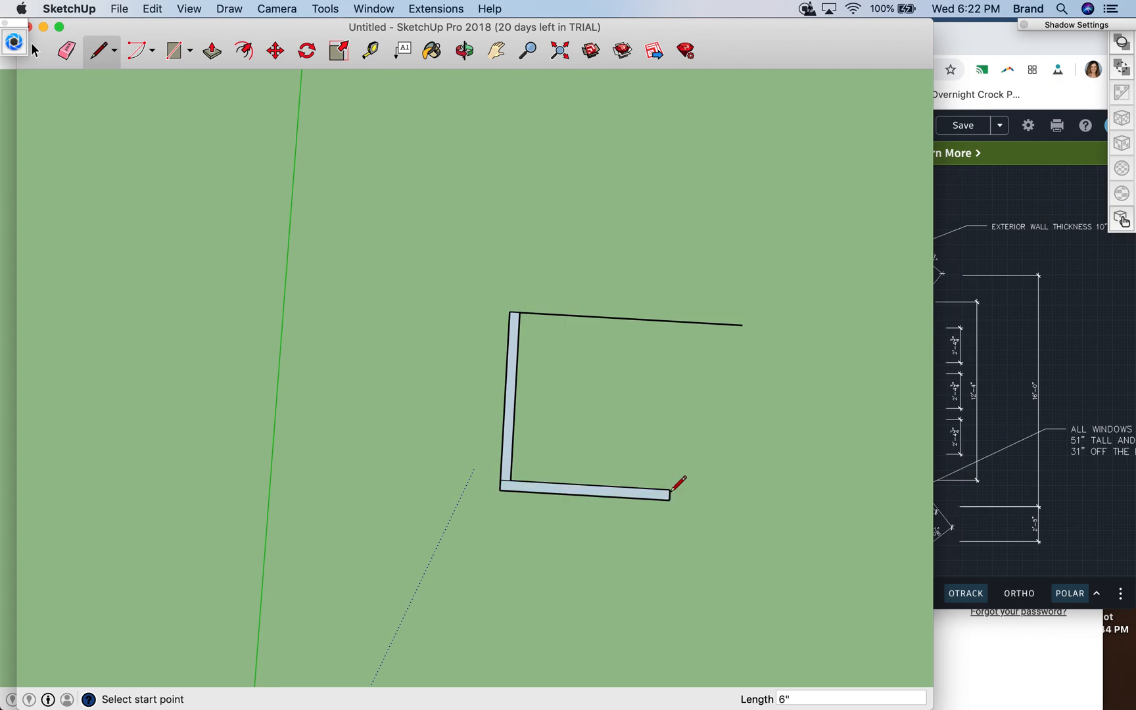
# - Outline the upper exterior wall at 10" thick, with an 11'6" outer edge closed at its right end
pyautogui.click(510, 312)
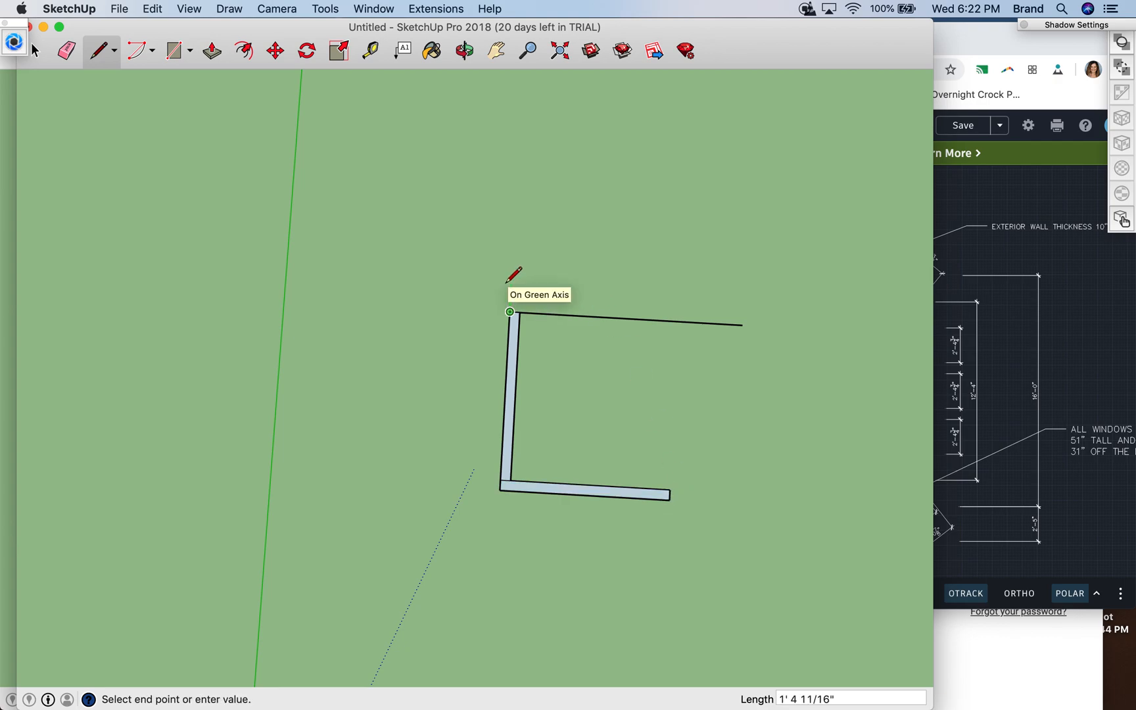
pyautogui.click(509, 293)
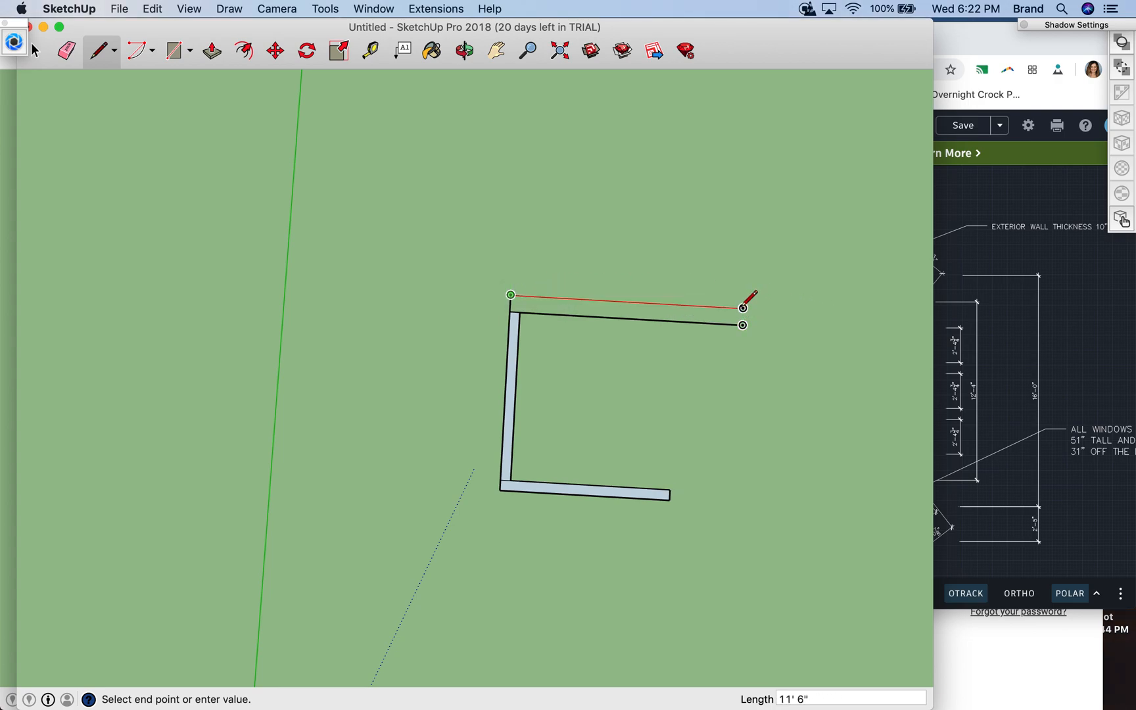
pyautogui.click(742, 308)
pyautogui.click(742, 325)
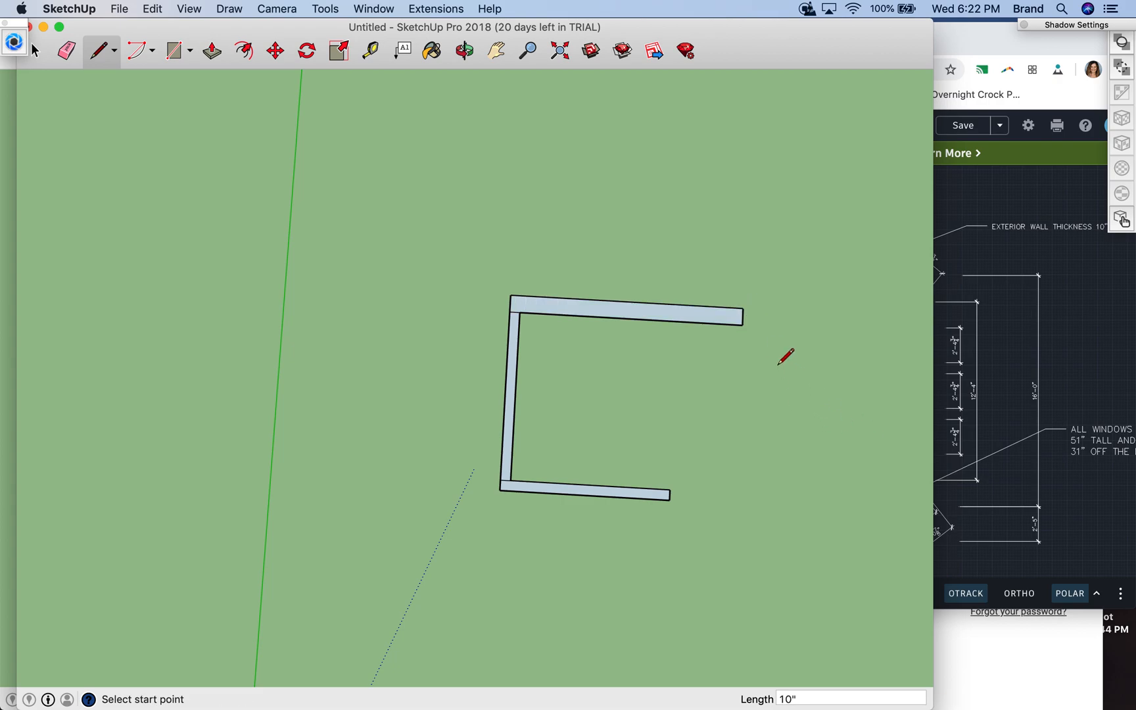
# - Outline the right wall at 6" thick, with a 5'11" inner edge and an outer edge ending flush with the exterior wall
pyautogui.click(742, 308)
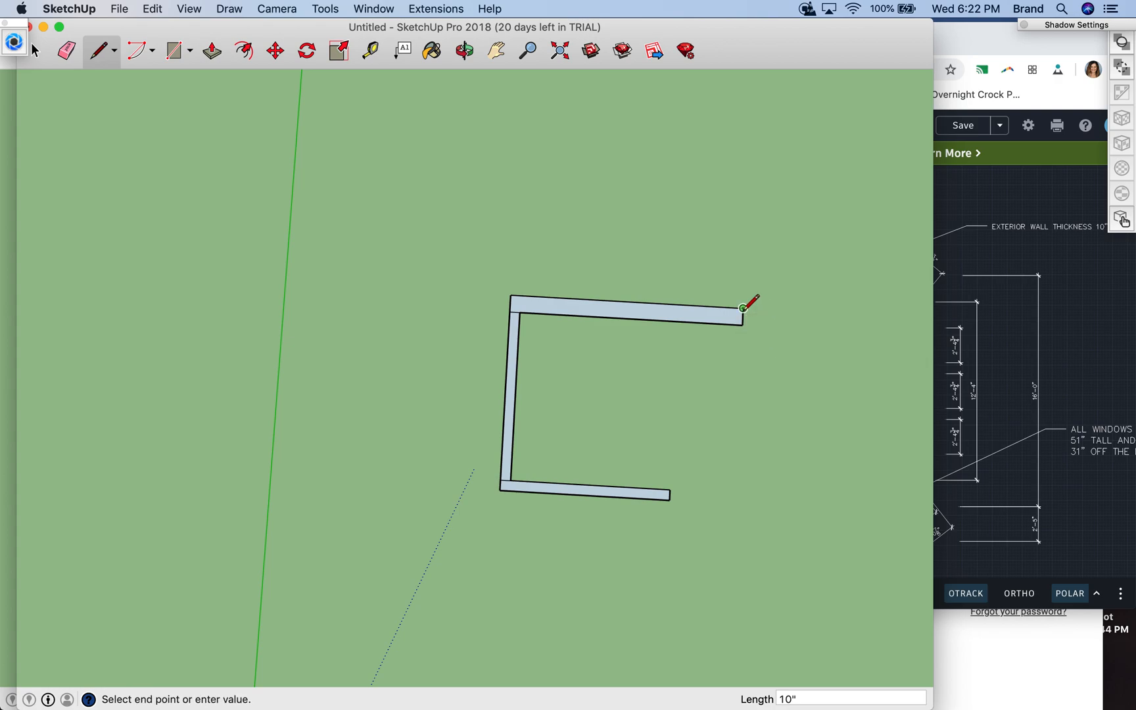
pyautogui.press('Escape')
pyautogui.click(742, 325)
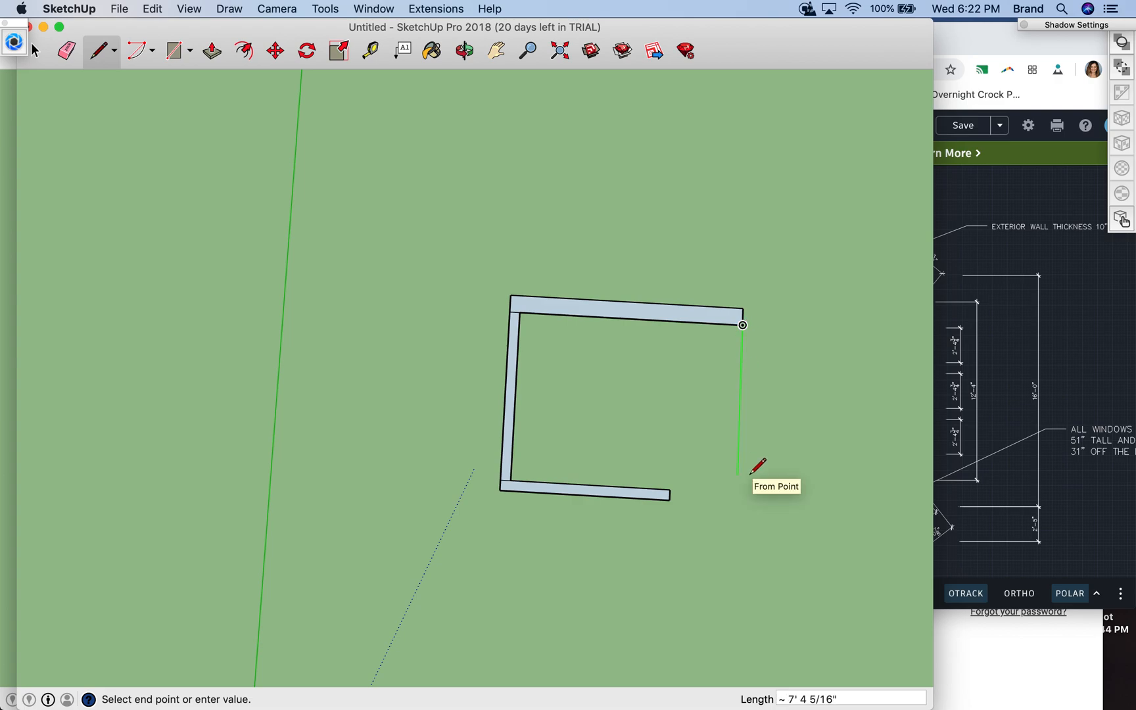
pyautogui.write('5\'11"')
pyautogui.press('Return')
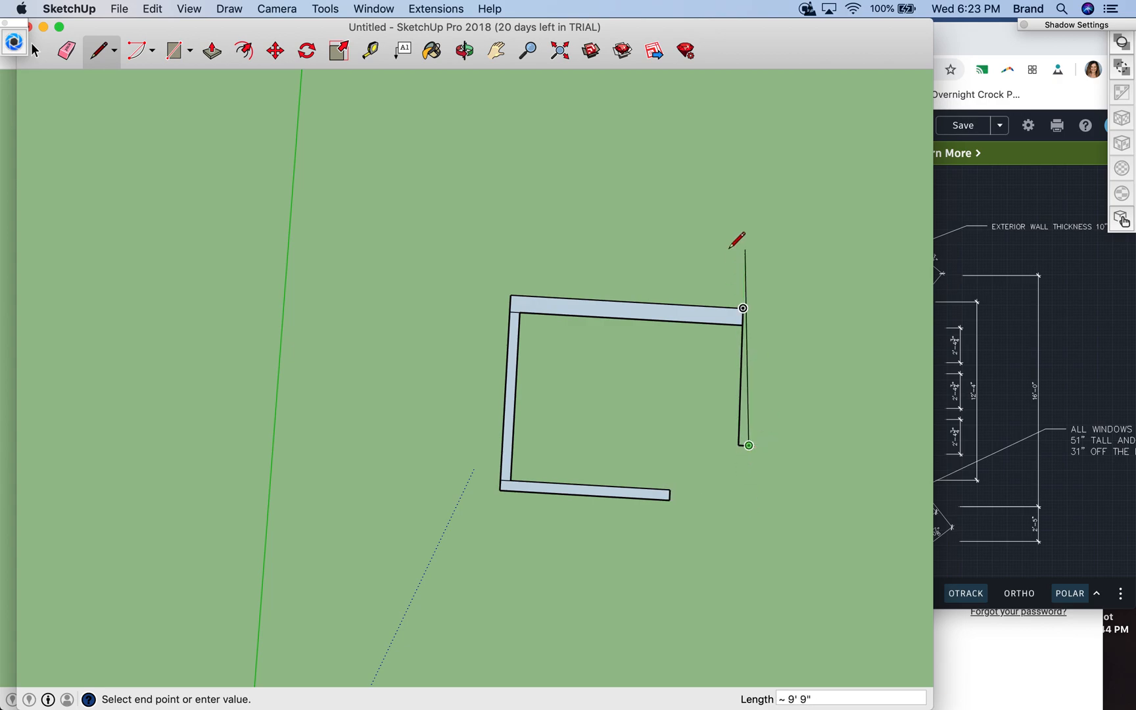
pyautogui.click(754, 308)
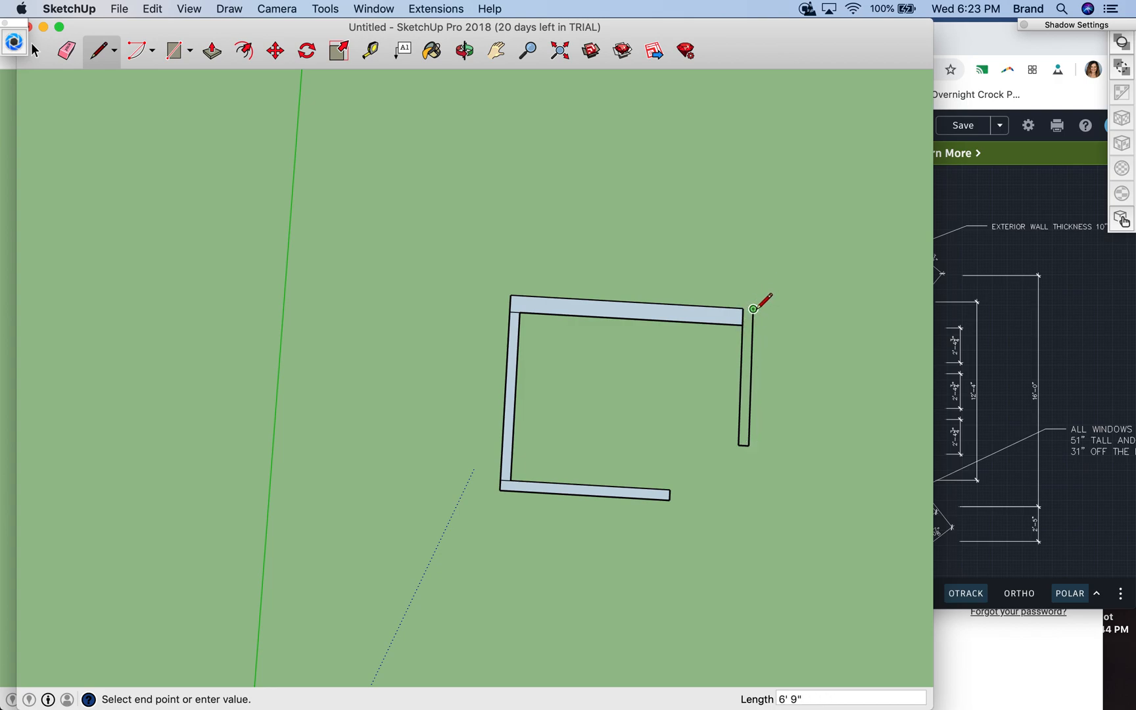
pyautogui.click(743, 308)
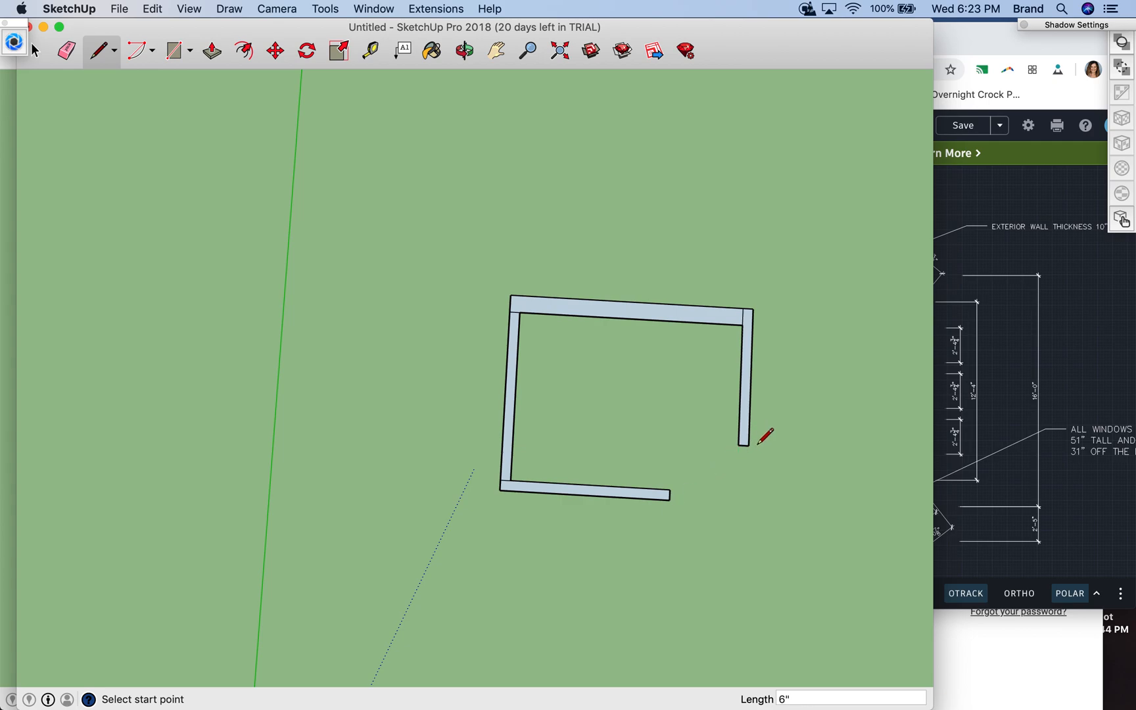
# - Try to outline a 6" thick diagonal wall between the open ends of the lower and right walls
pyautogui.click(669, 489)
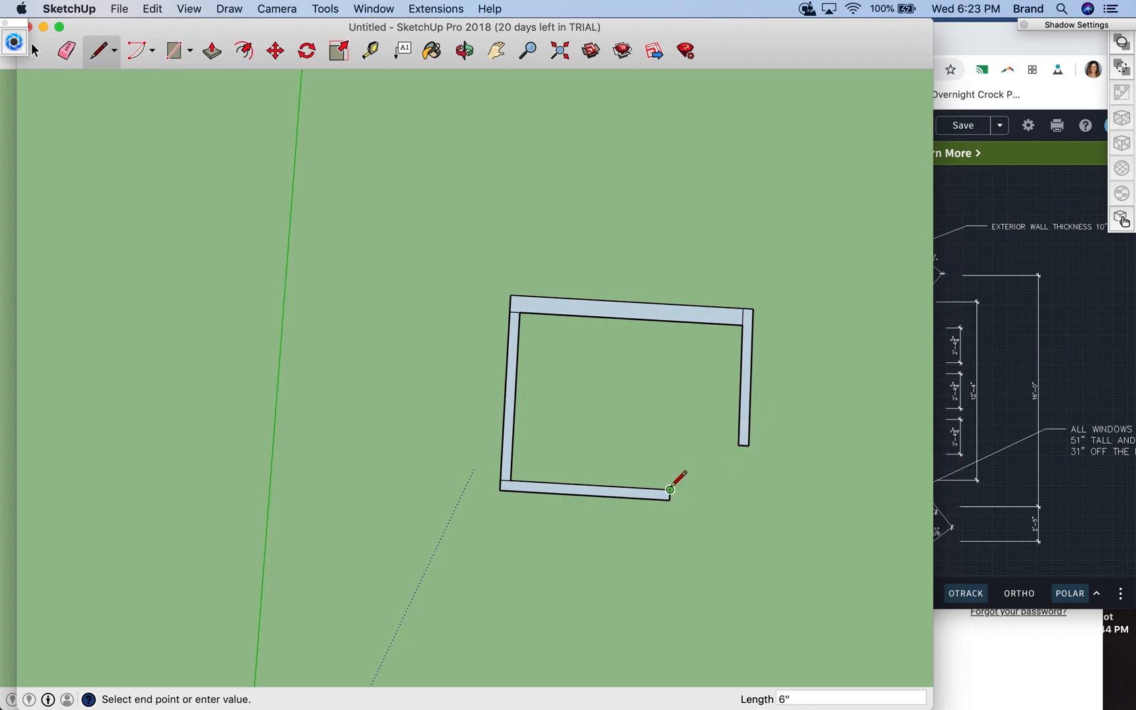
pyautogui.click(739, 445)
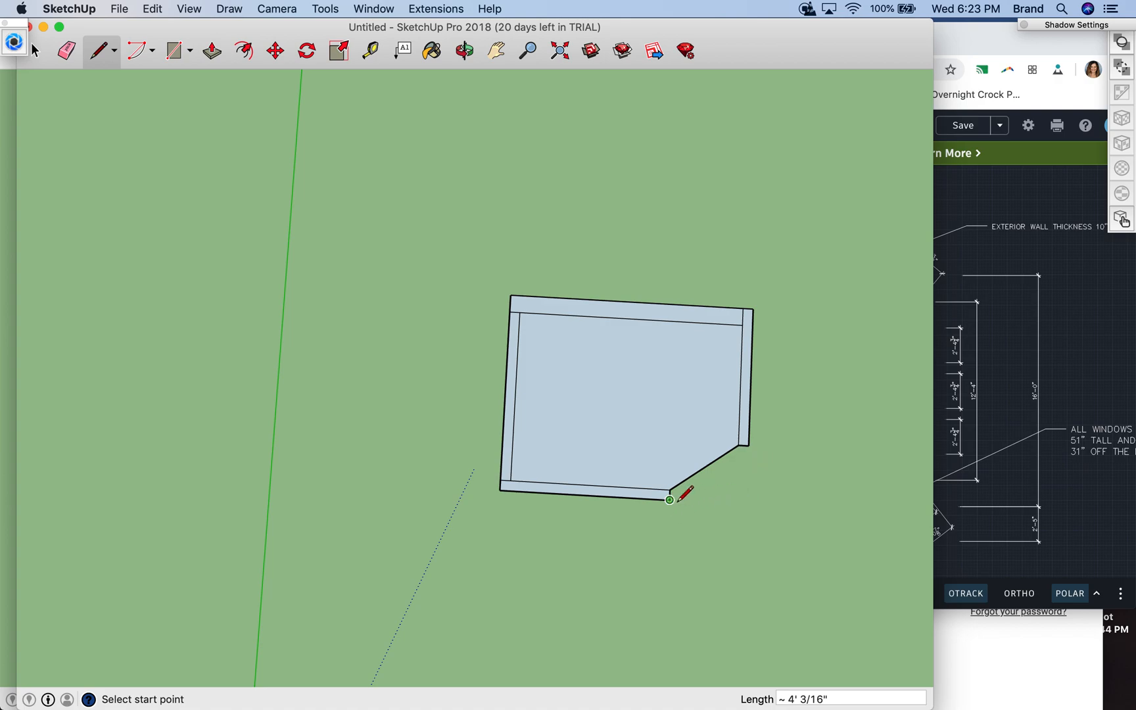
pyautogui.click(704, 466)
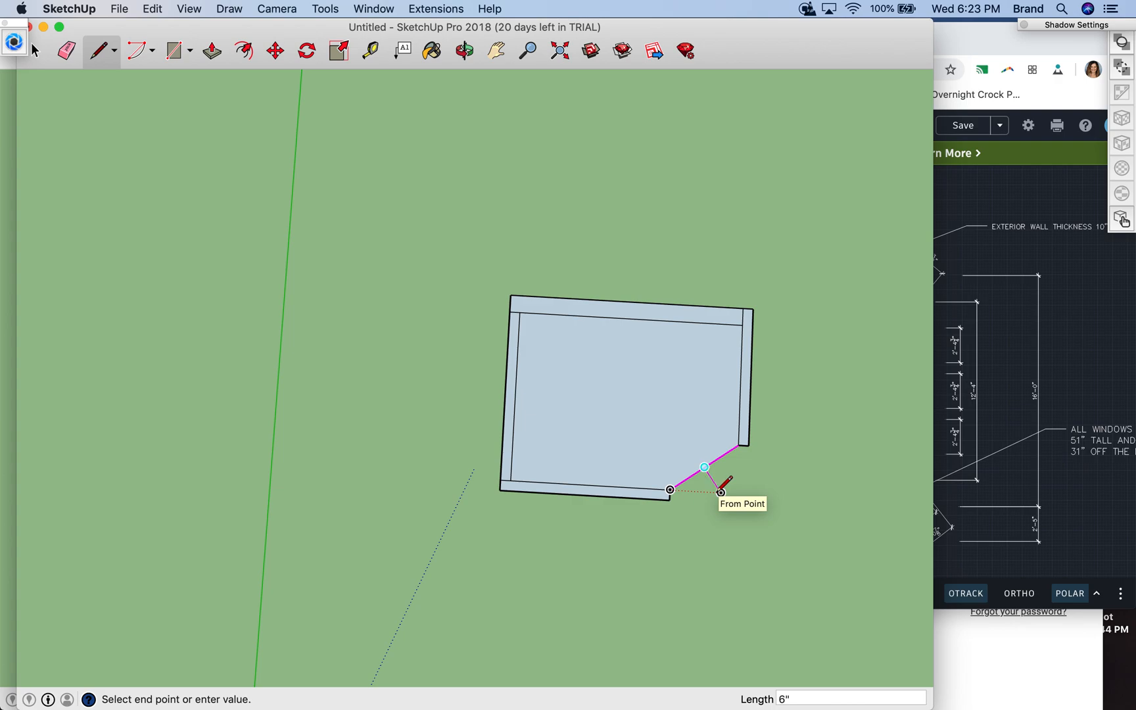
pyautogui.click(710, 475)
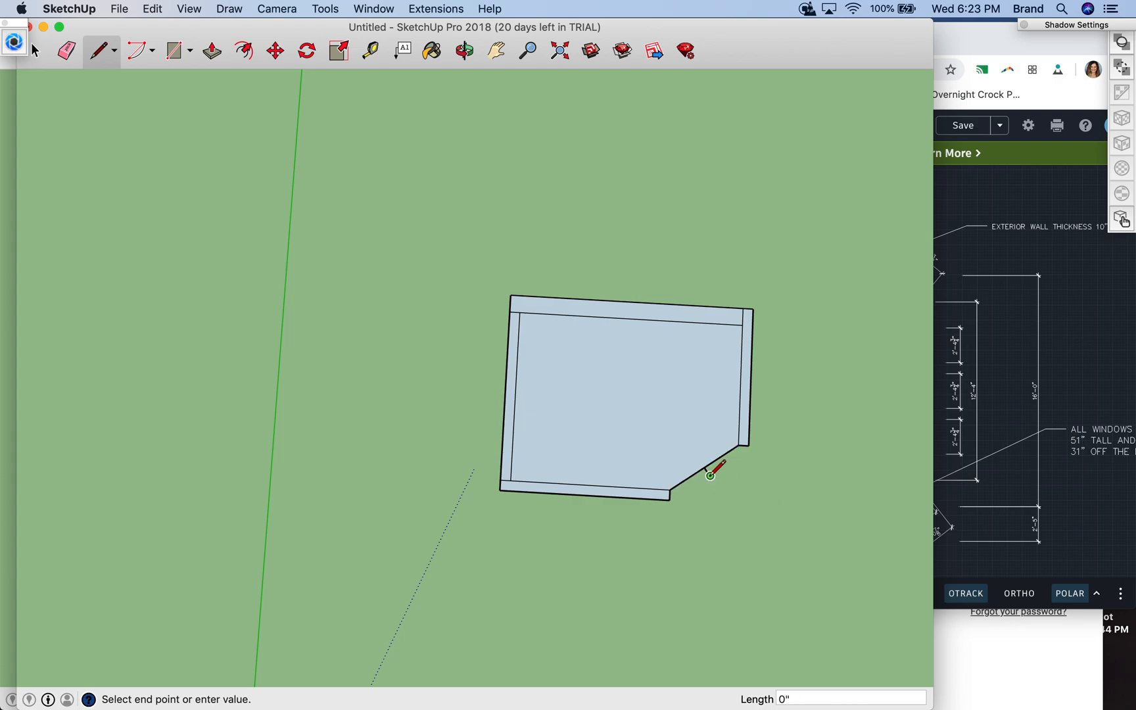
pyautogui.click(749, 451)
pyautogui.press('Escape')
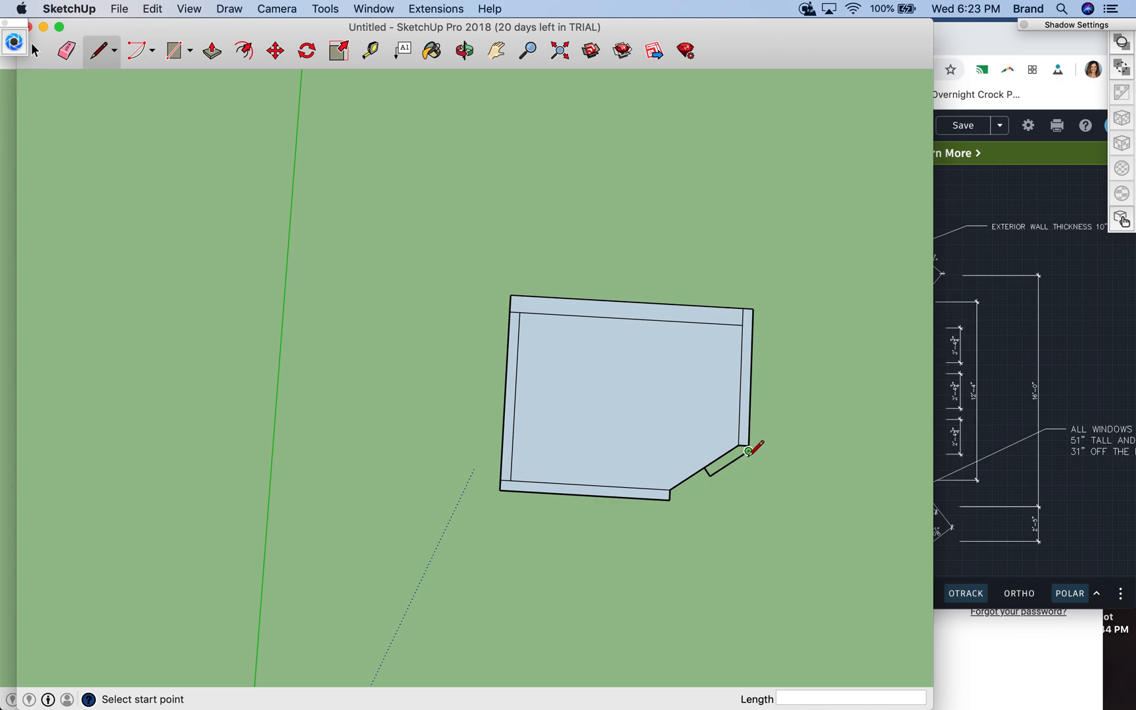
pyautogui.click(710, 475)
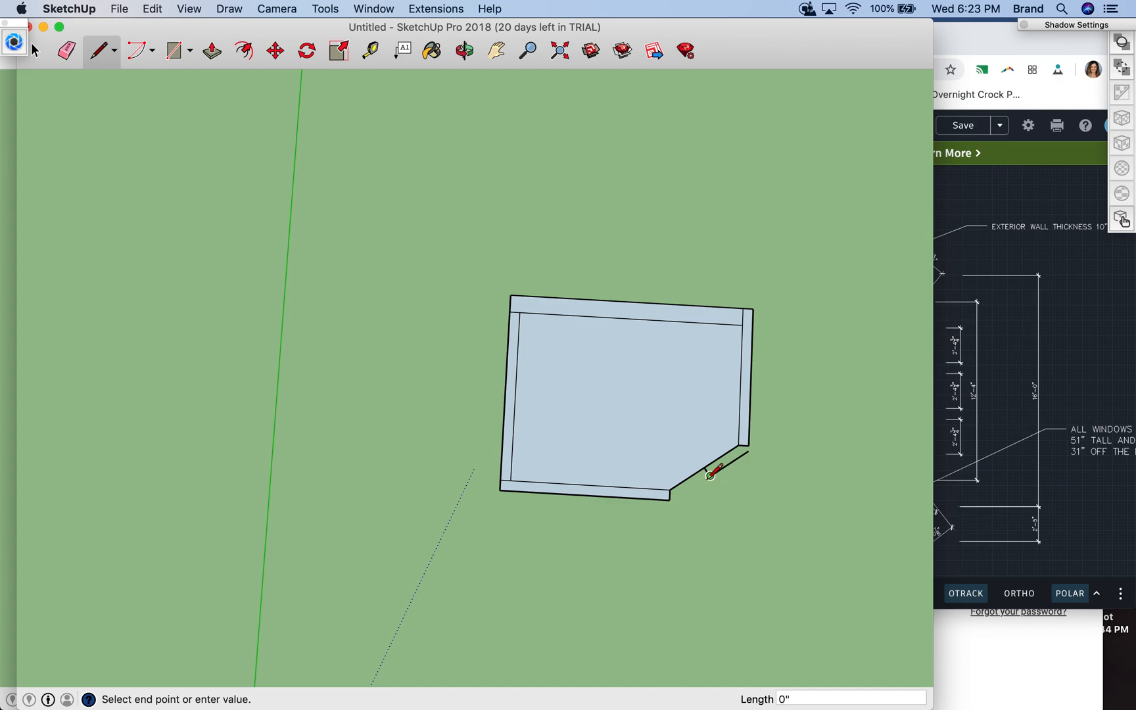
pyautogui.click(670, 499)
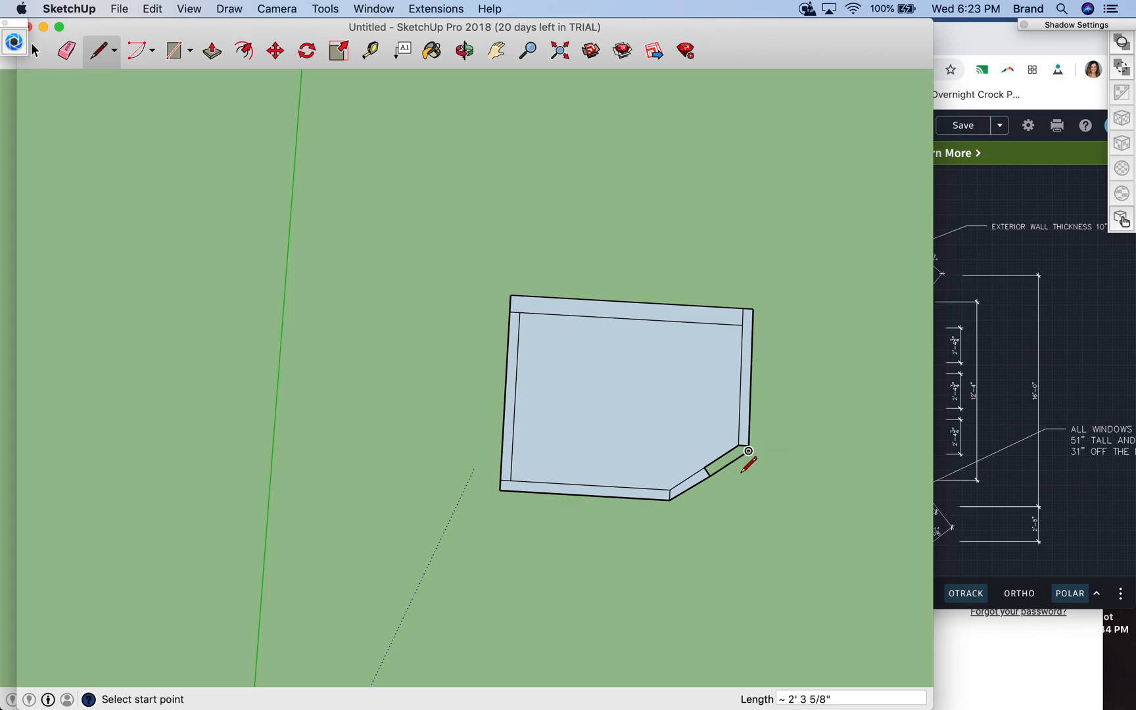
# - Undo all the diagonal wall lines across the opening
pyautogui.press('super+z')
pyautogui.press('super+z')
pyautogui.press('super+z')
pyautogui.press('super+z')
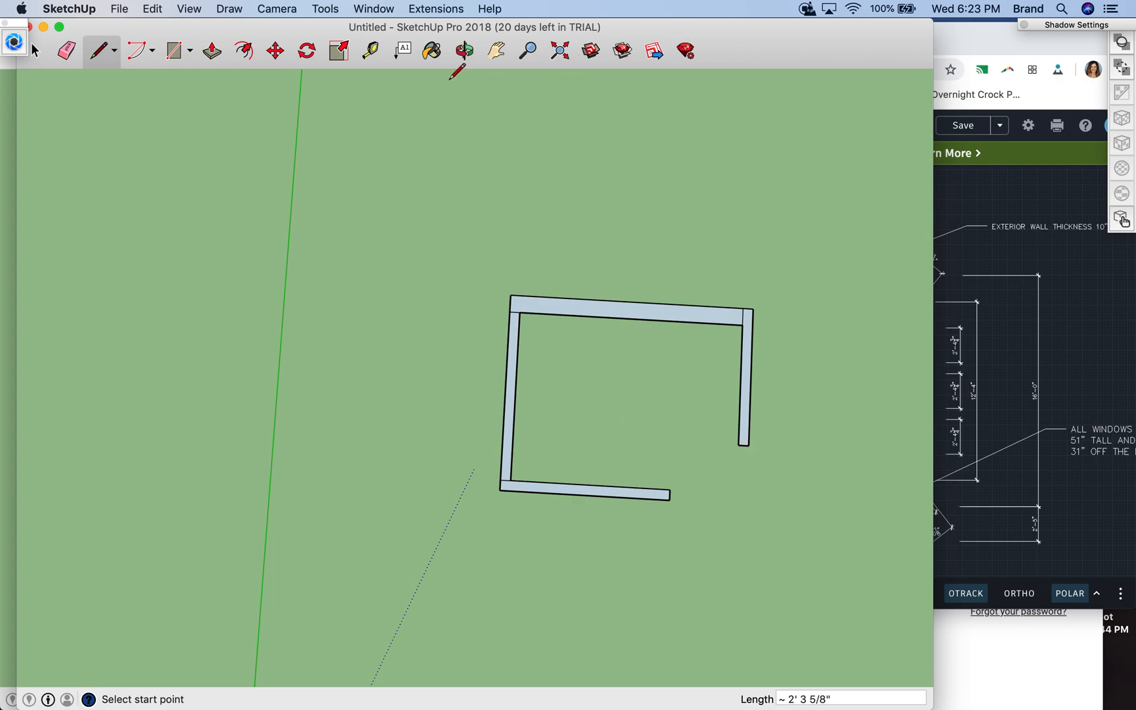
# - Extrude the upper exterior wall outline to a height of 9'
pyautogui.click(464, 51)
pyautogui.moveTo(601, 418); pyautogui.dragTo(532, 174)
pyautogui.moveTo(670, 432); pyautogui.dragTo(626, 368)
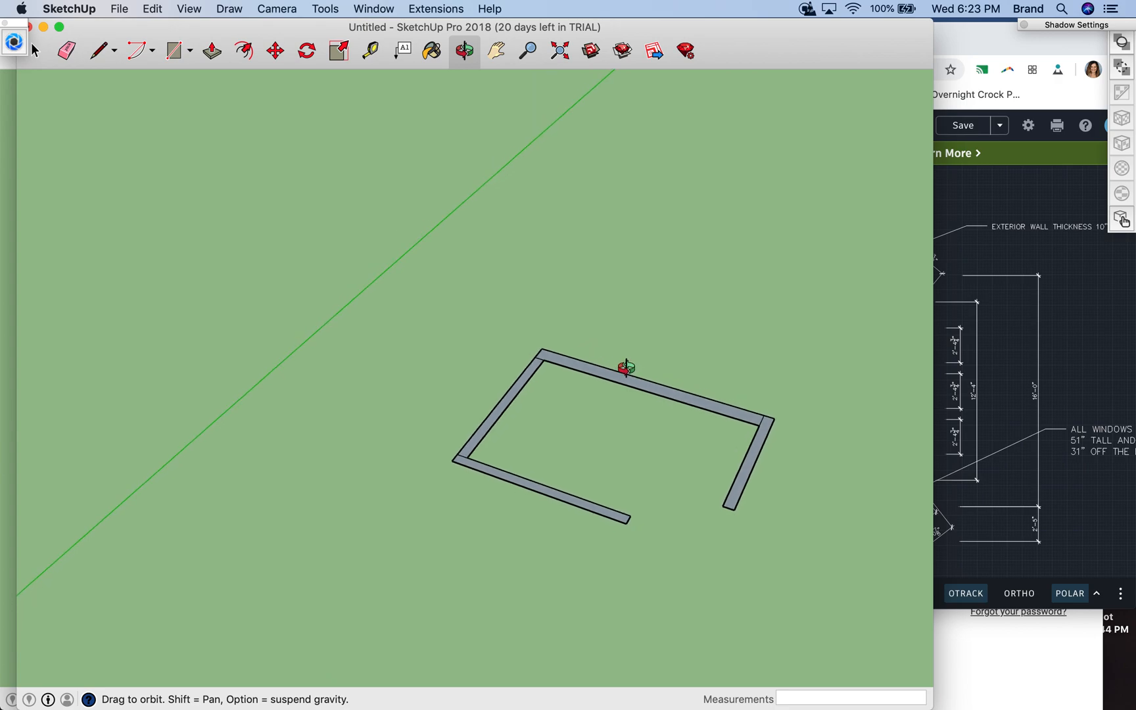
pyautogui.click(212, 51)
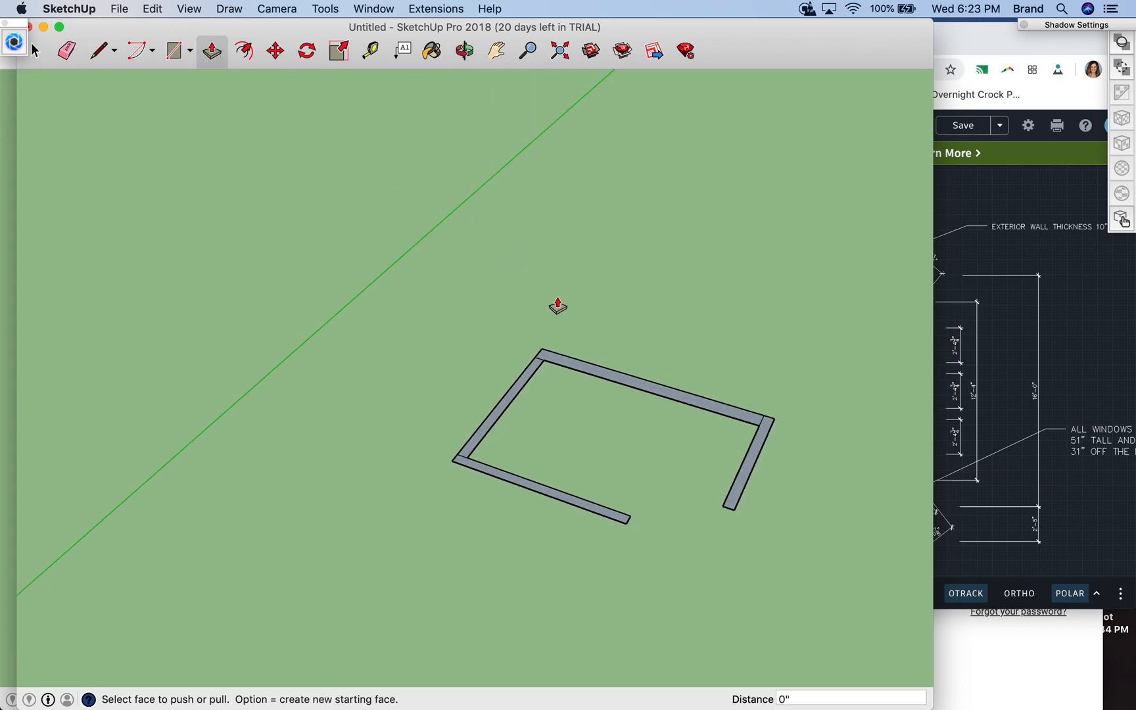
pyautogui.click(639, 389)
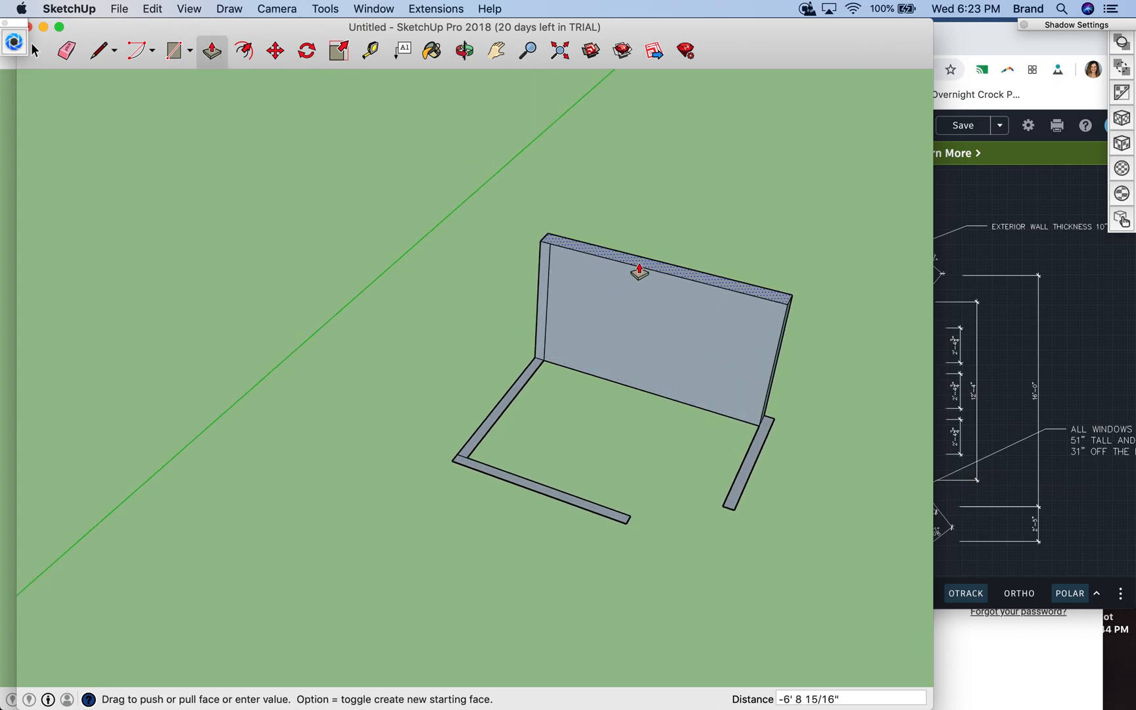
pyautogui.write("9'")
pyautogui.press('Return')
# - Extrude the left wall outline to a height of 9'
pyautogui.click(530, 373)
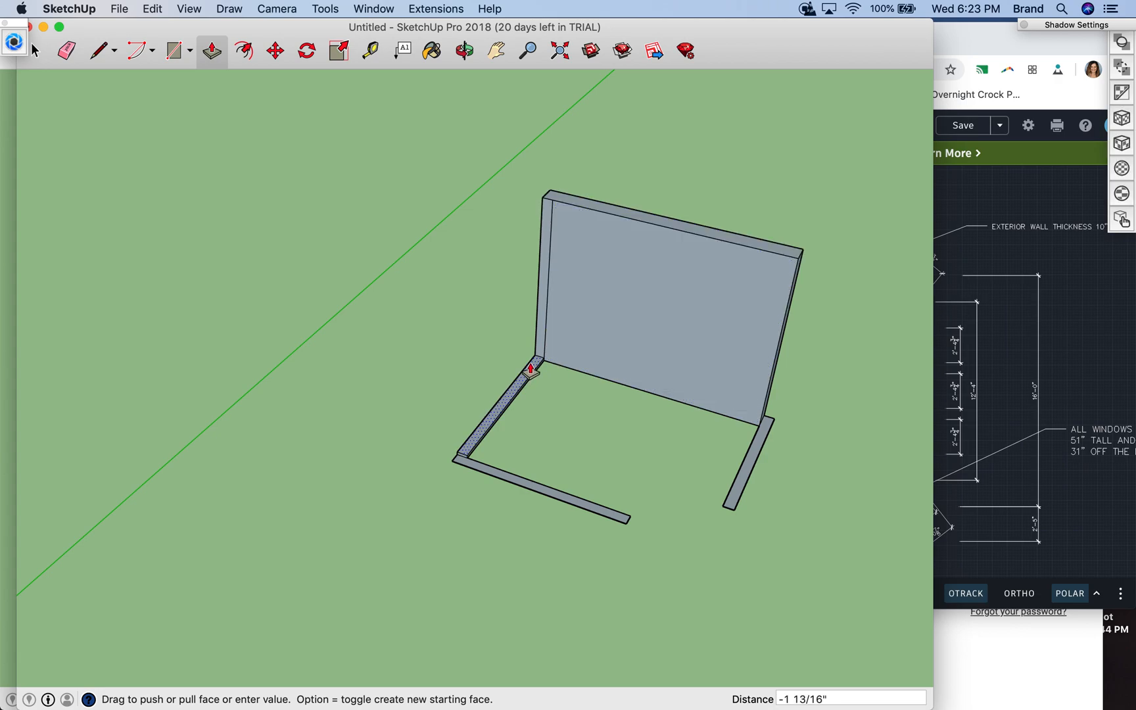
pyautogui.write("9'")
pyautogui.press('Return')
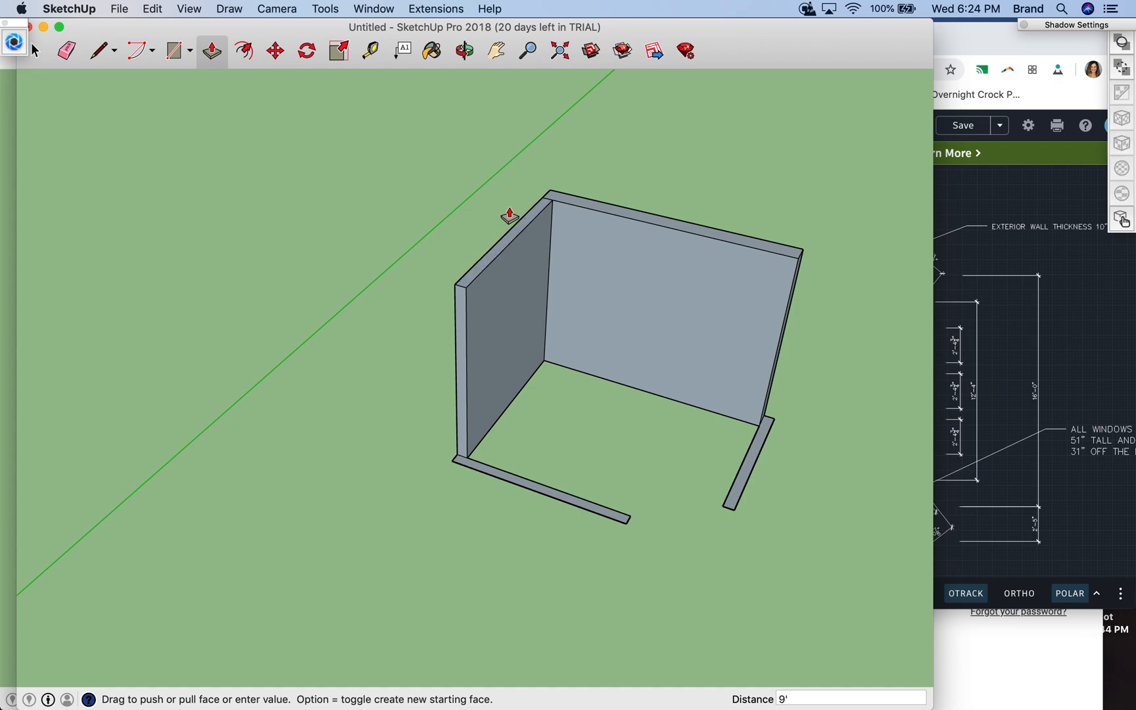
pyautogui.click(576, 212)
pyautogui.write("8'")
pyautogui.press('Return')
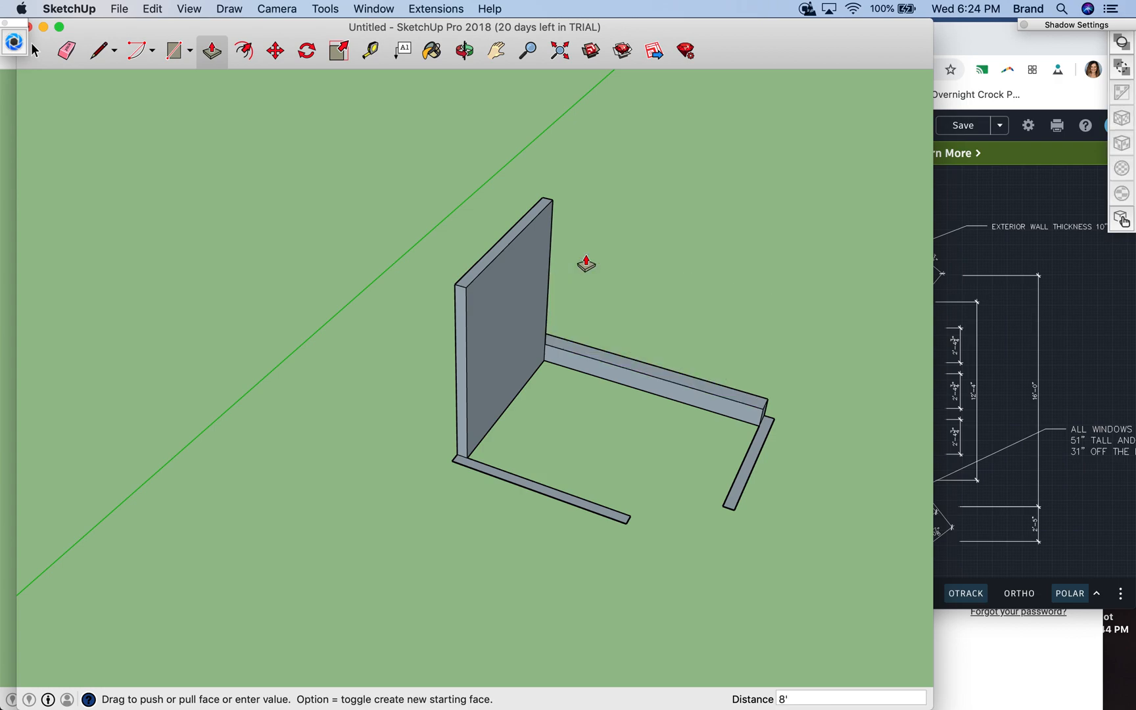
pyautogui.press('super+z')
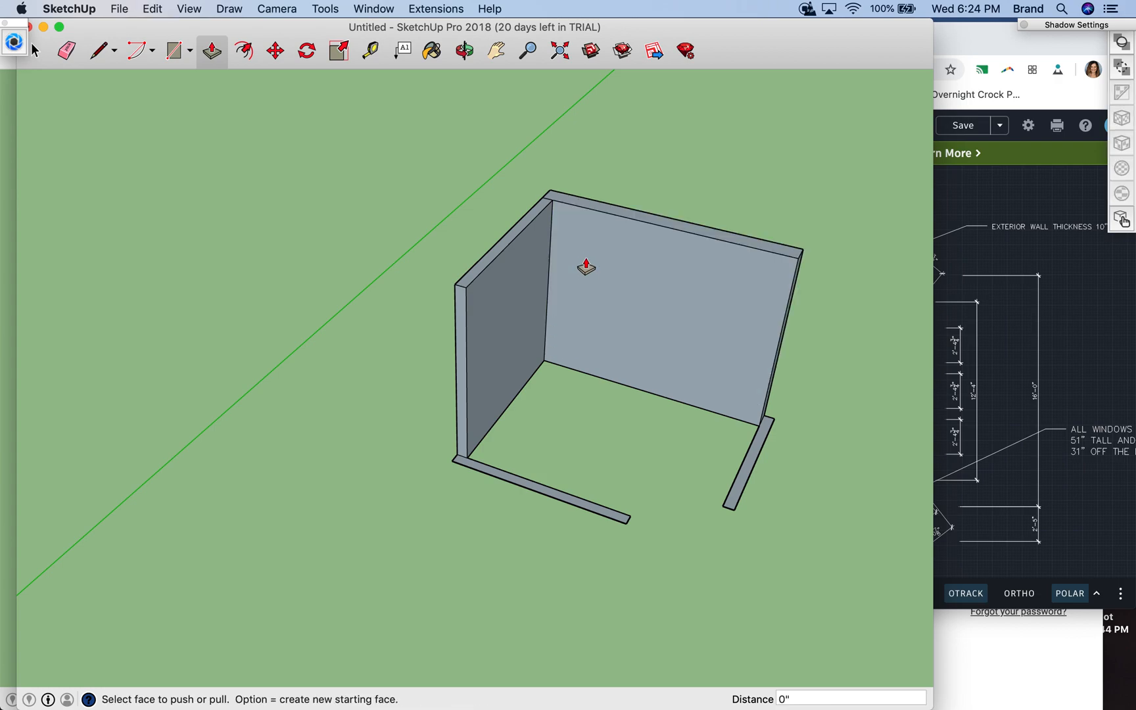
# - Lower the top of the exterior wall by 1' and match the left wall's top to it
pyautogui.click(616, 217)
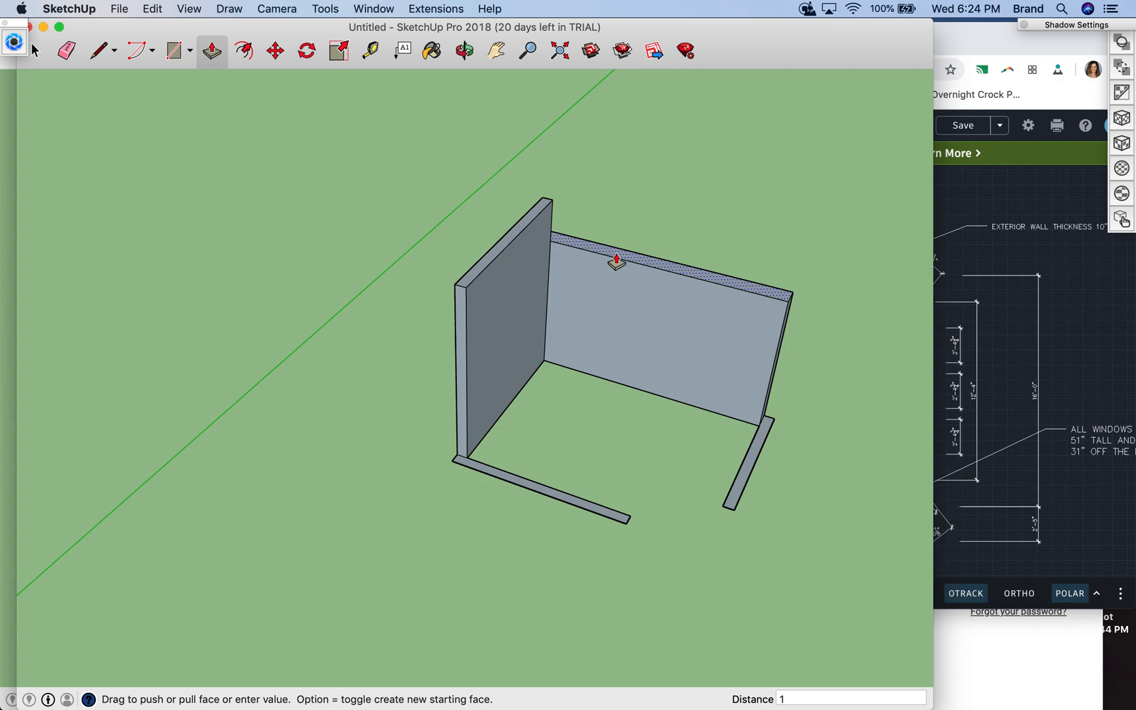
pyautogui.press('Return')
pyautogui.click(523, 223)
pyautogui.click(577, 230)
# - Extrude the lower and right wall outlines 8' high, flush with the tops of the adjoining walls
pyautogui.click(537, 490)
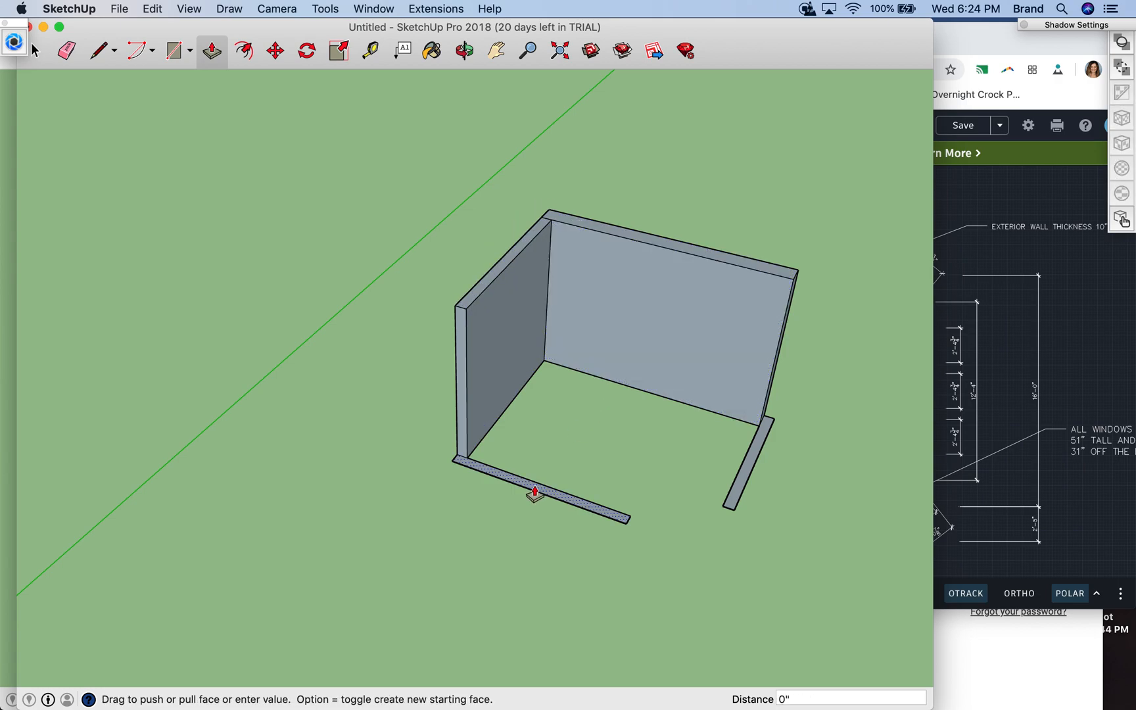
pyautogui.click(466, 309)
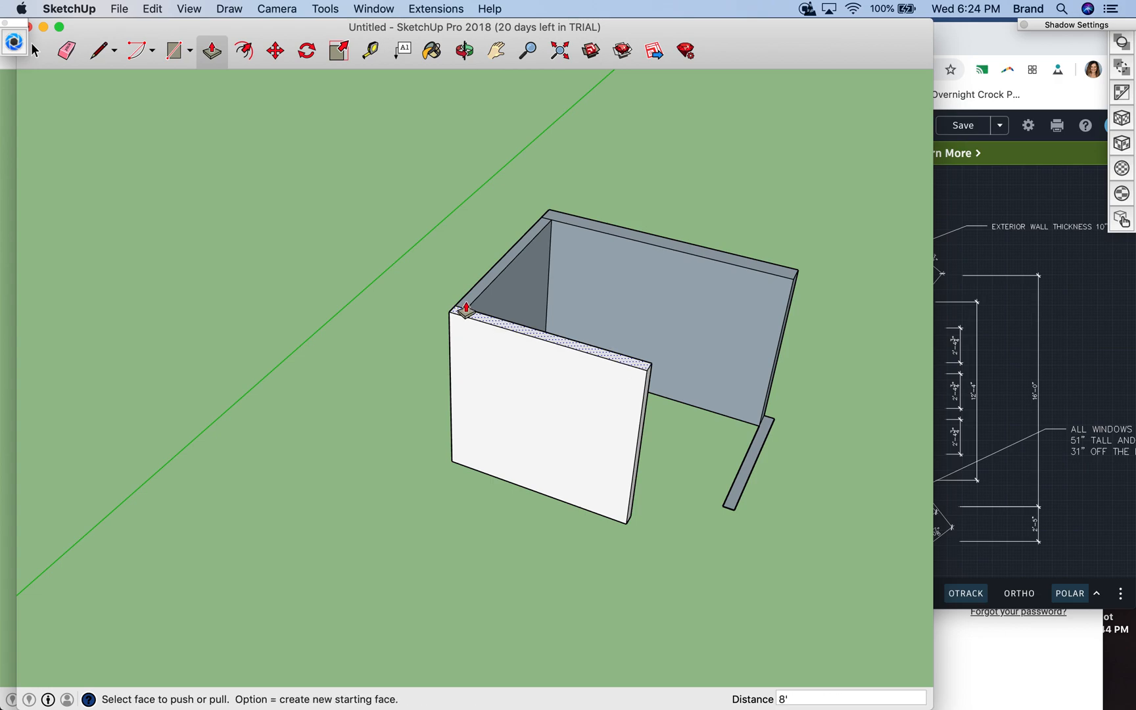
pyautogui.click(753, 470)
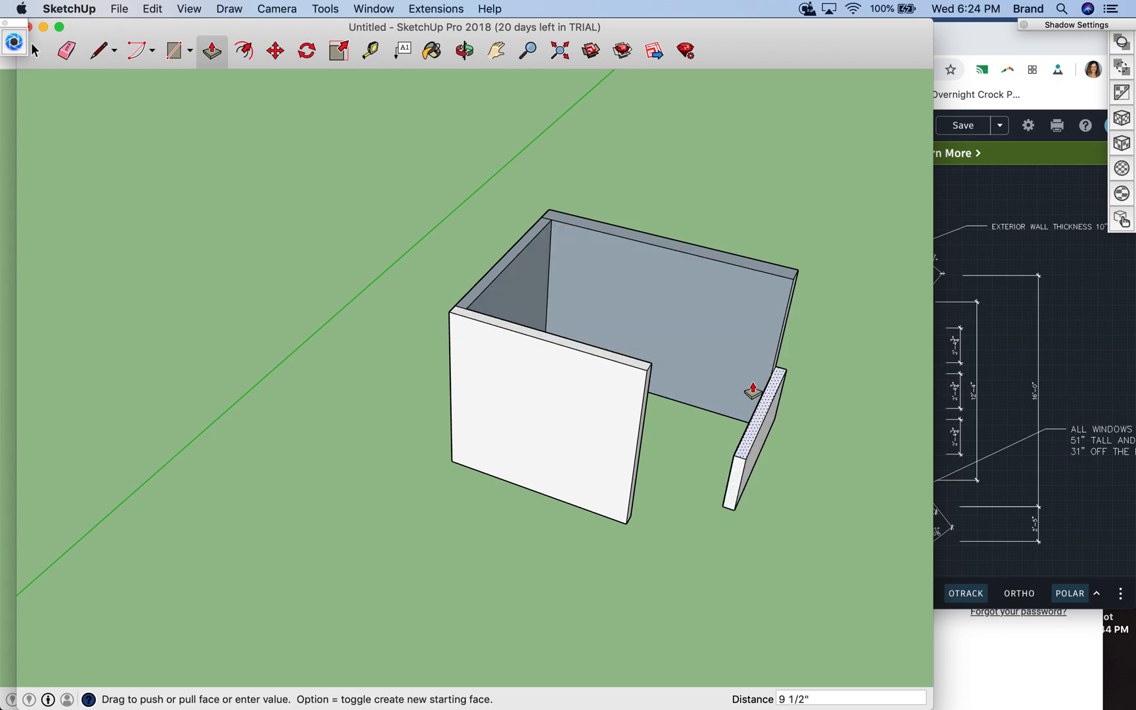
pyautogui.click(790, 284)
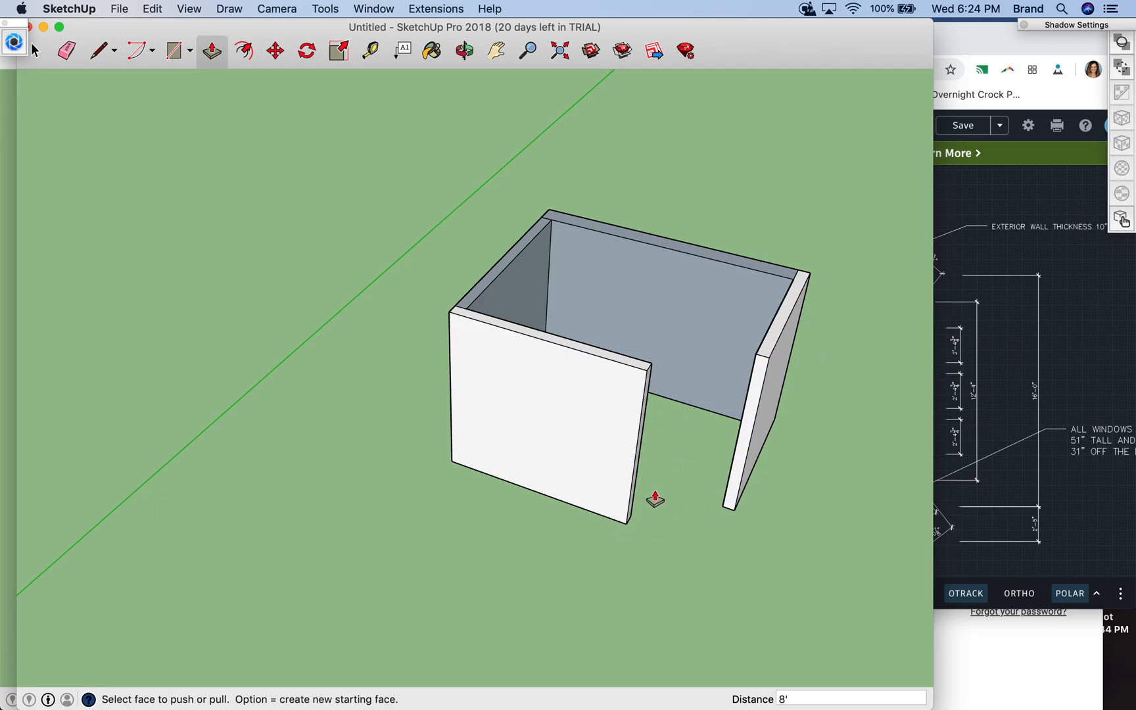
pyautogui.click(464, 50)
pyautogui.moveTo(789, 358); pyautogui.dragTo(775, 461)
pyautogui.moveTo(738, 287); pyautogui.dragTo(804, 534)
pyautogui.moveTo(710, 337); pyautogui.dragTo(591, 247)
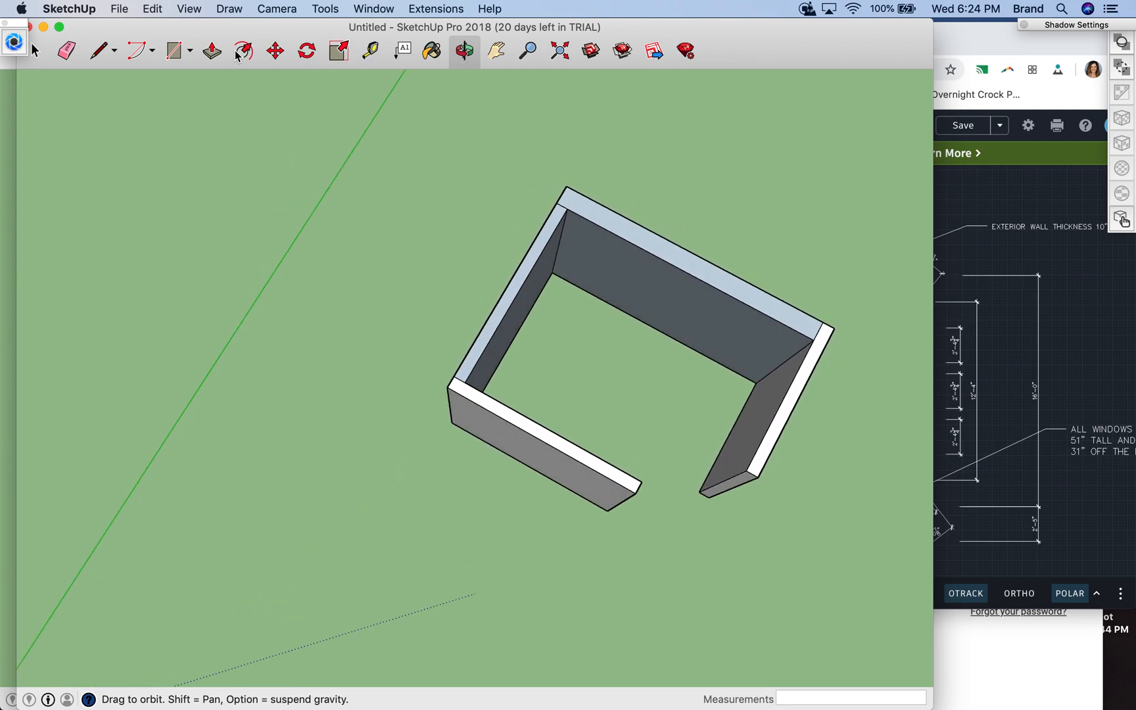
pyautogui.click(212, 51)
pyautogui.moveTo(812, 360); pyautogui.dragTo(737, 450)
pyautogui.press('super+z')
pyautogui.press('super+z')
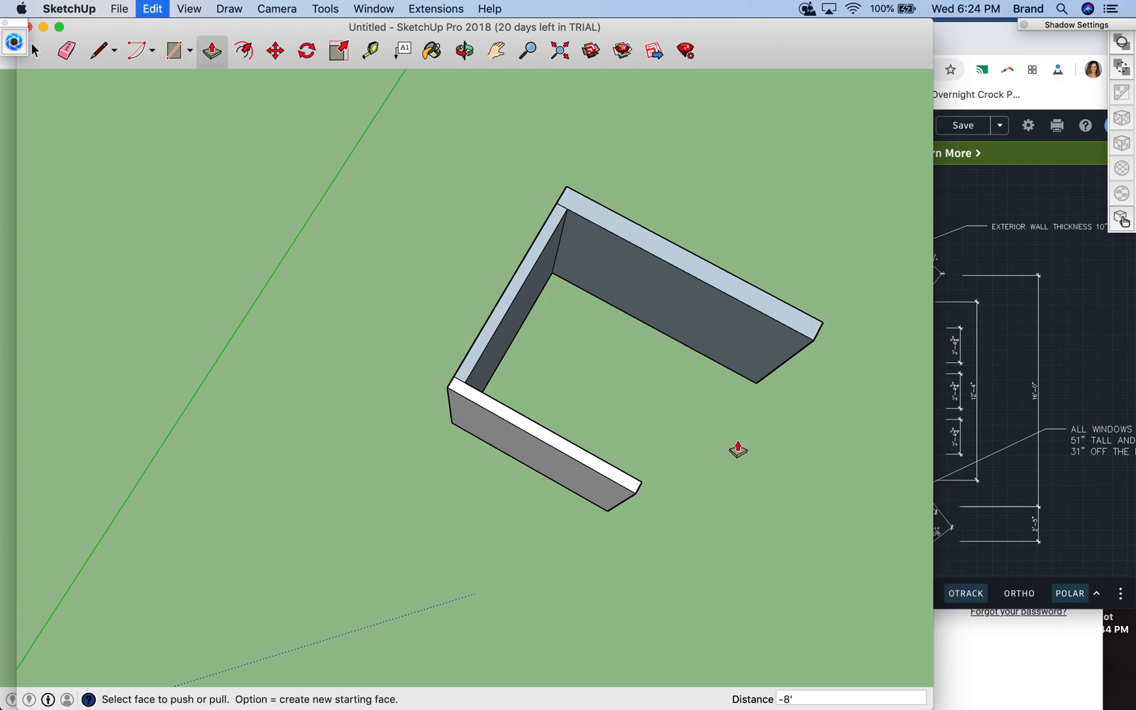
pyautogui.moveTo(794, 410); pyautogui.dragTo(722, 497)
pyautogui.press('super+z')
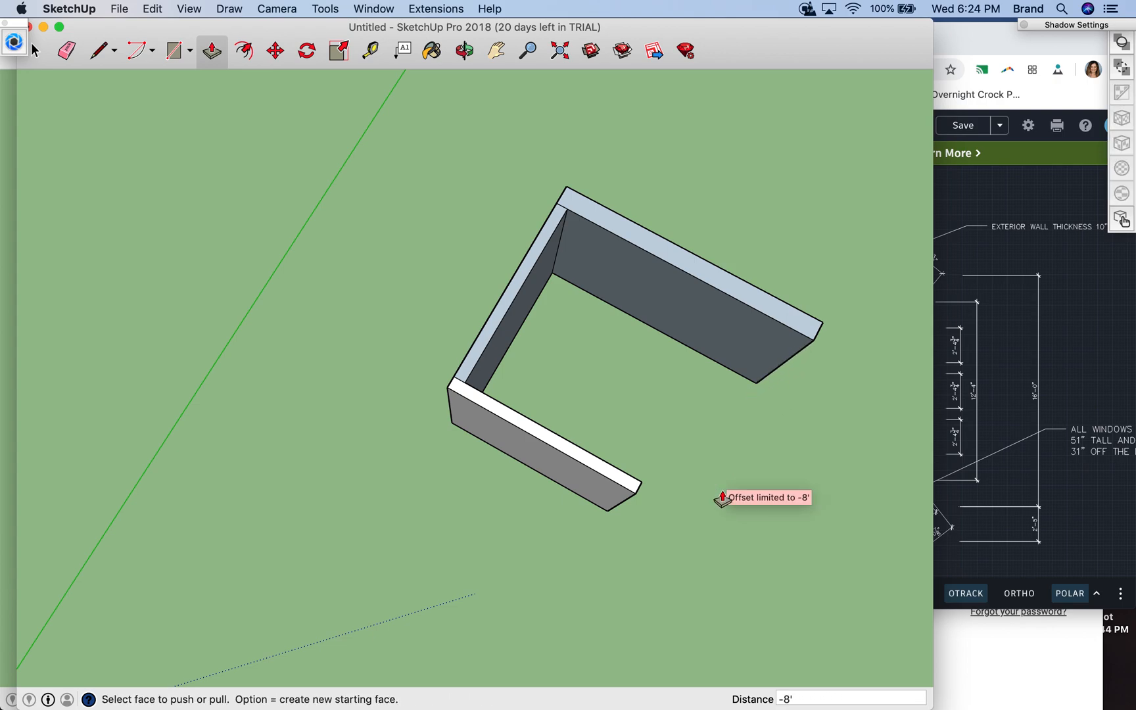
pyautogui.press('super+z')
# - Outline a 13' long, 10" thick exterior wall continuing outward from the right wall's outer base corner
pyautogui.click(496, 50)
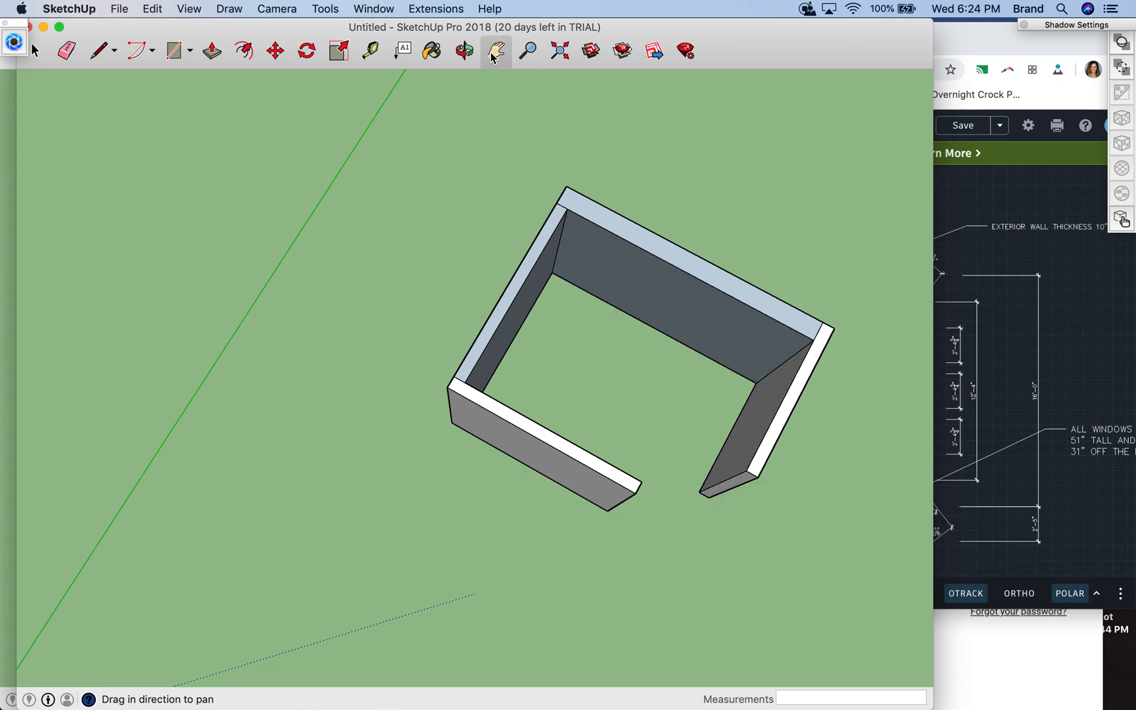
pyautogui.moveTo(792, 409); pyautogui.dragTo(462, 297)
pyautogui.click(98, 51)
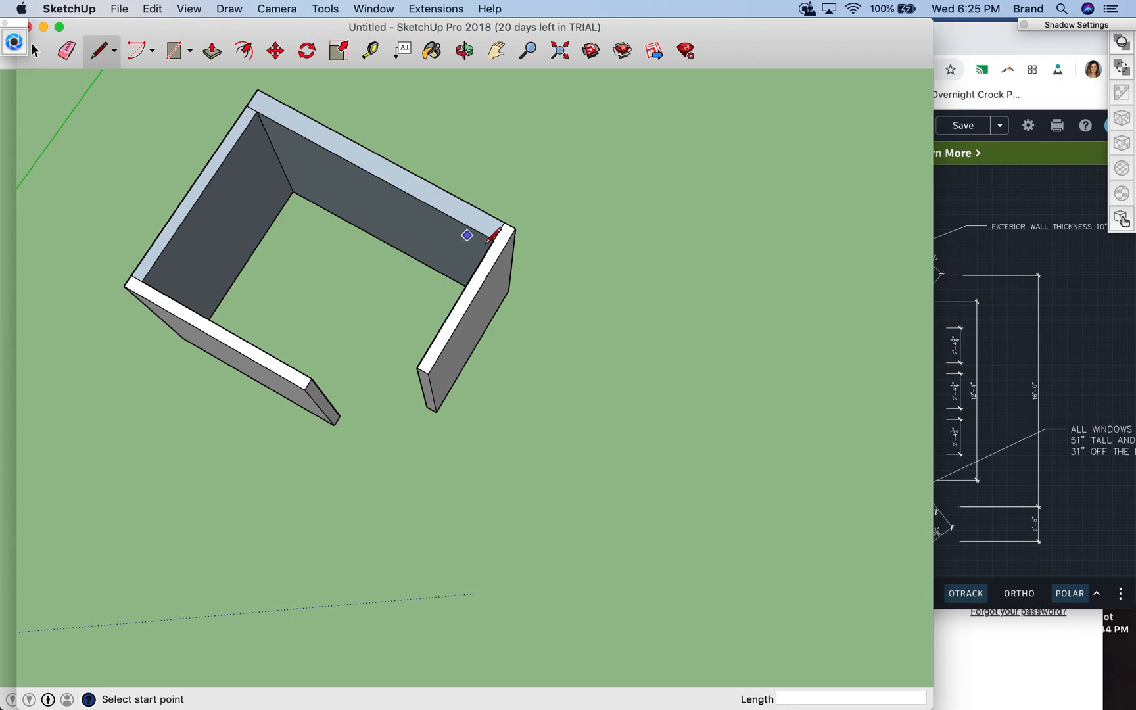
pyautogui.click(509, 289)
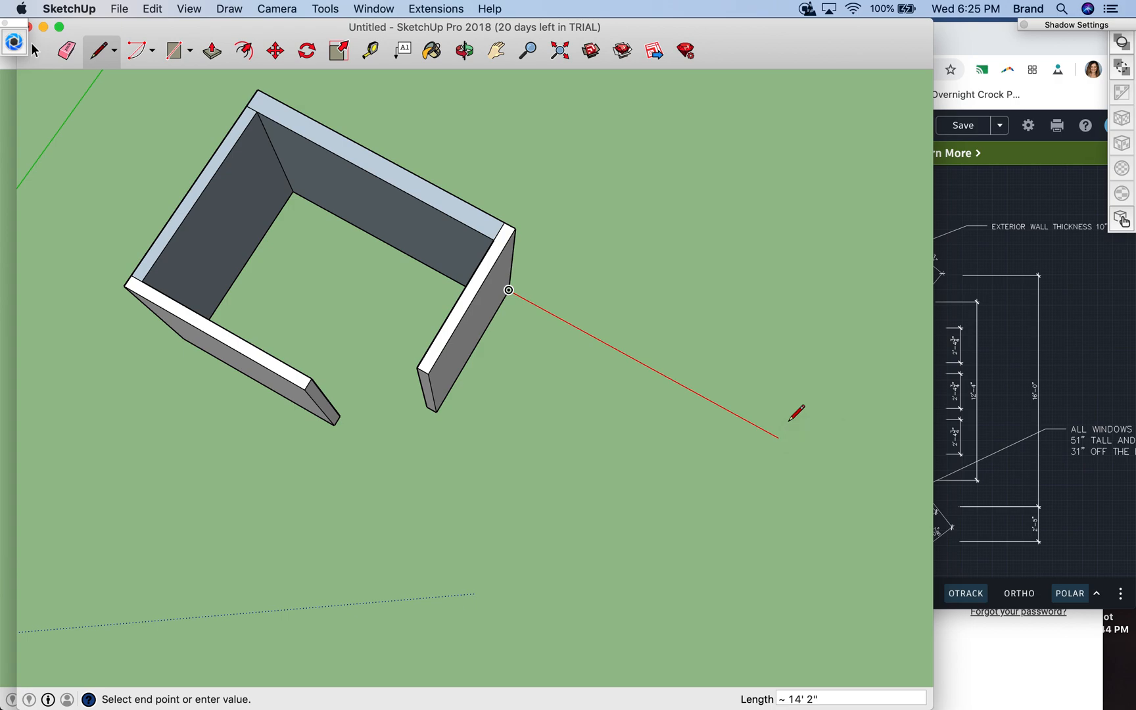
pyautogui.write("13'")
pyautogui.press('Return')
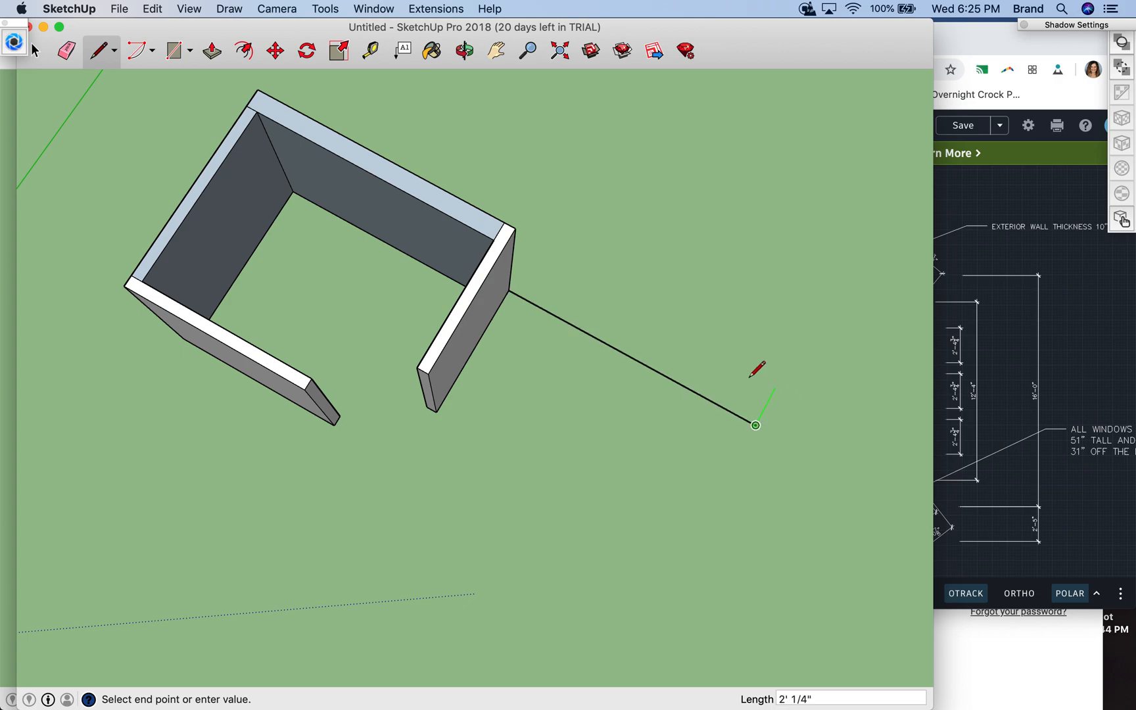
pyautogui.click(743, 462)
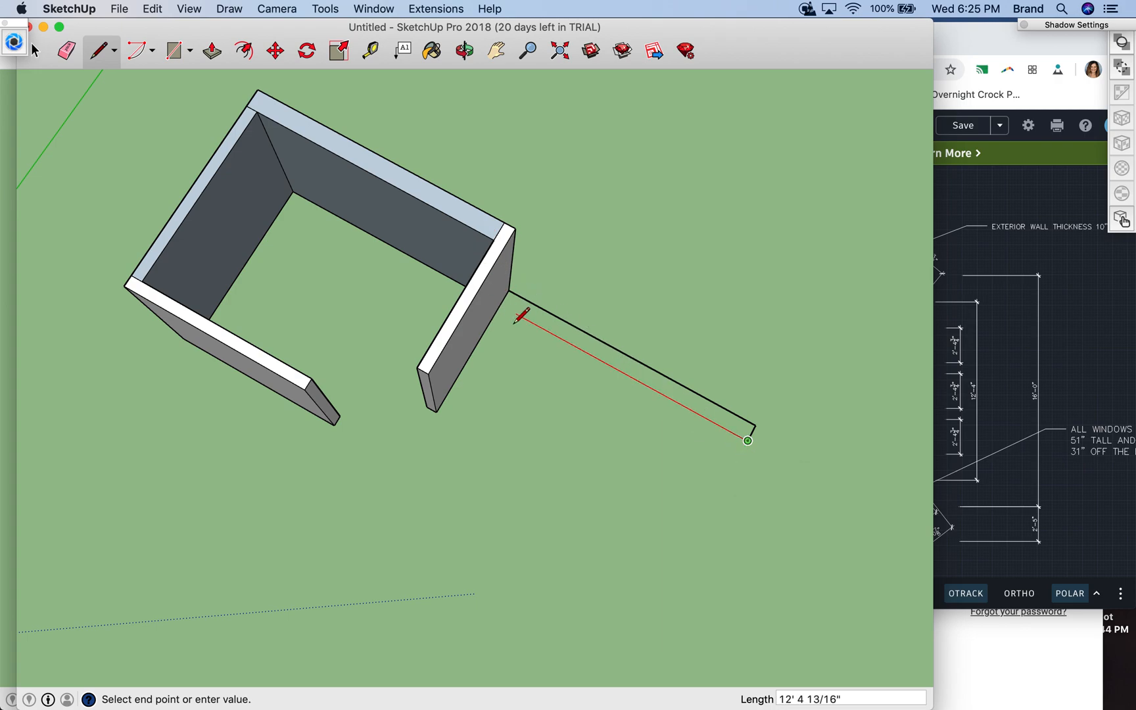
pyautogui.click(504, 302)
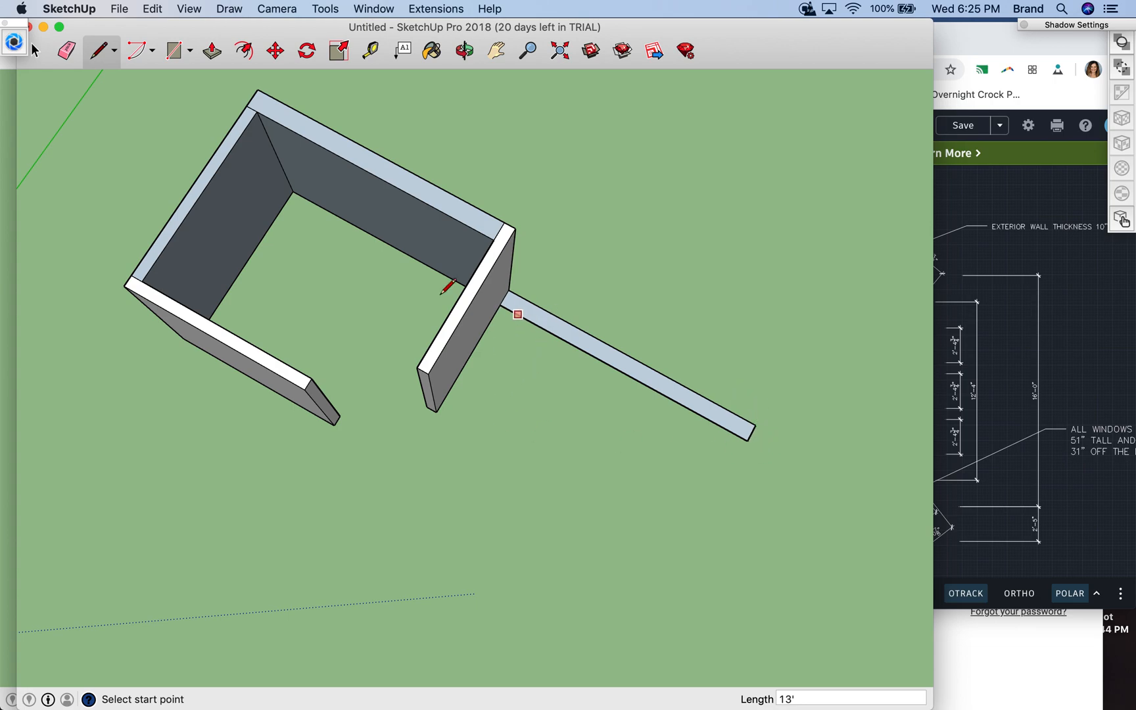
# - Extrude the new exterior wall extension 8' high
pyautogui.click(210, 53)
pyautogui.click(522, 323)
pyautogui.write("8'")
pyautogui.press('Return')
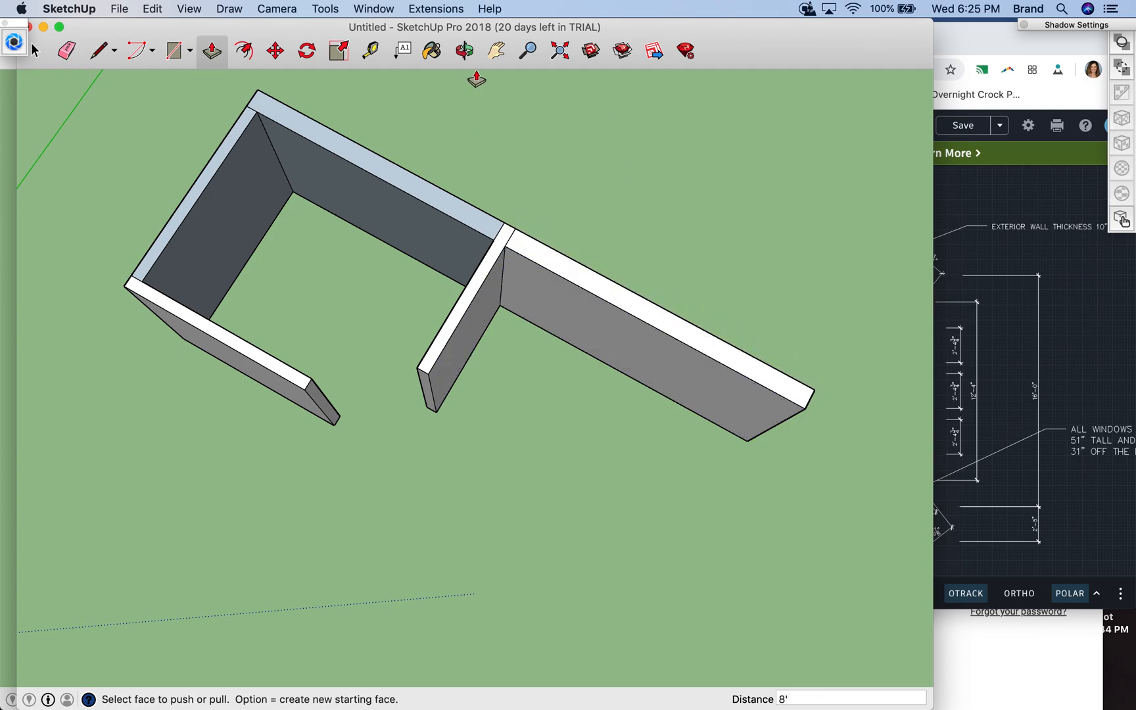
# - Draw three sides of a 6" wide wall outline outward from the lower wall's free outer base corner, about 2' 5" along the inner side
pyautogui.click(467, 54)
pyautogui.moveTo(266, 471); pyautogui.dragTo(490, 287)
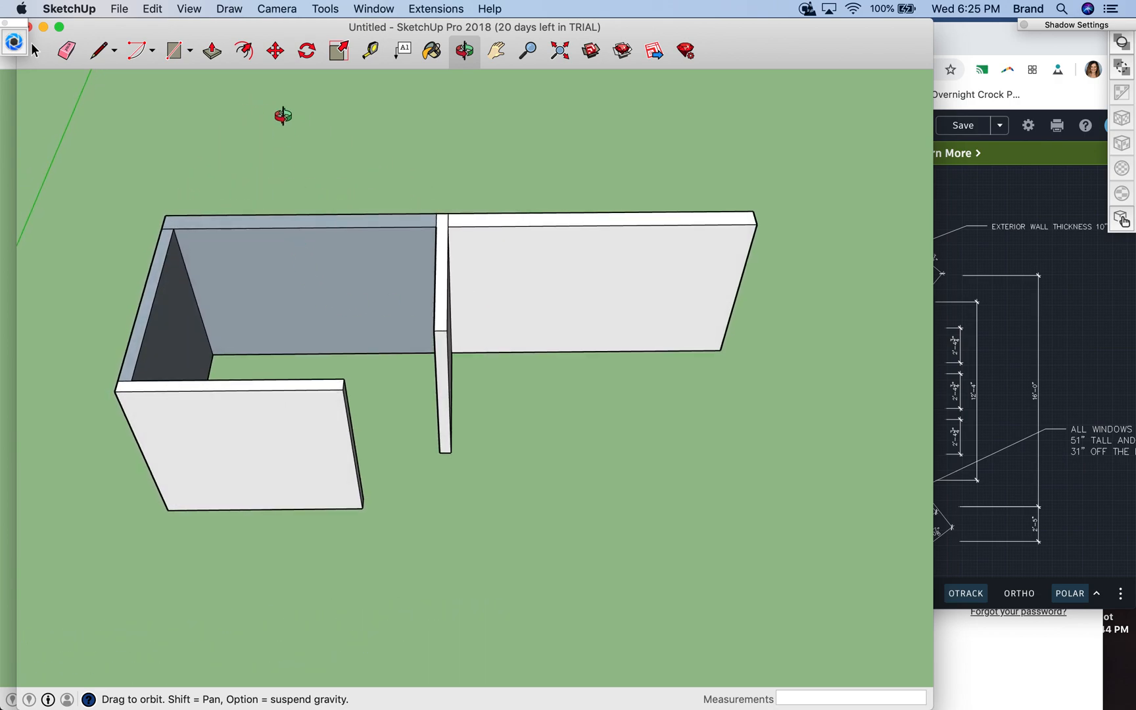
pyautogui.click(97, 52)
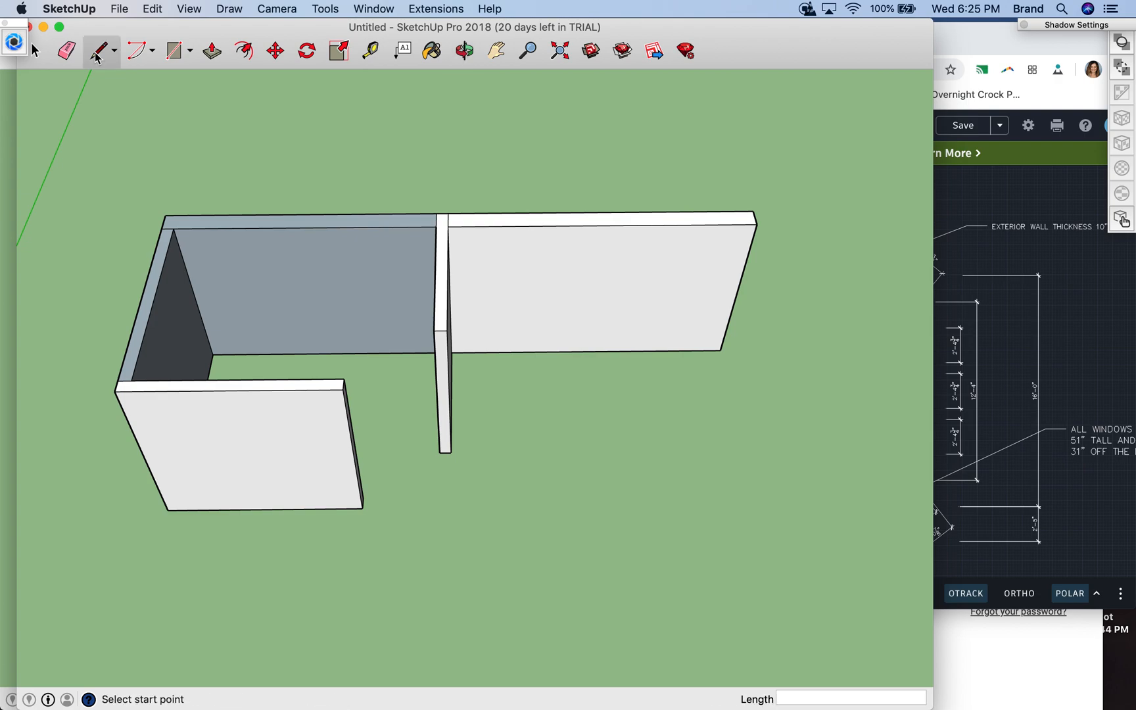
pyautogui.click(363, 508)
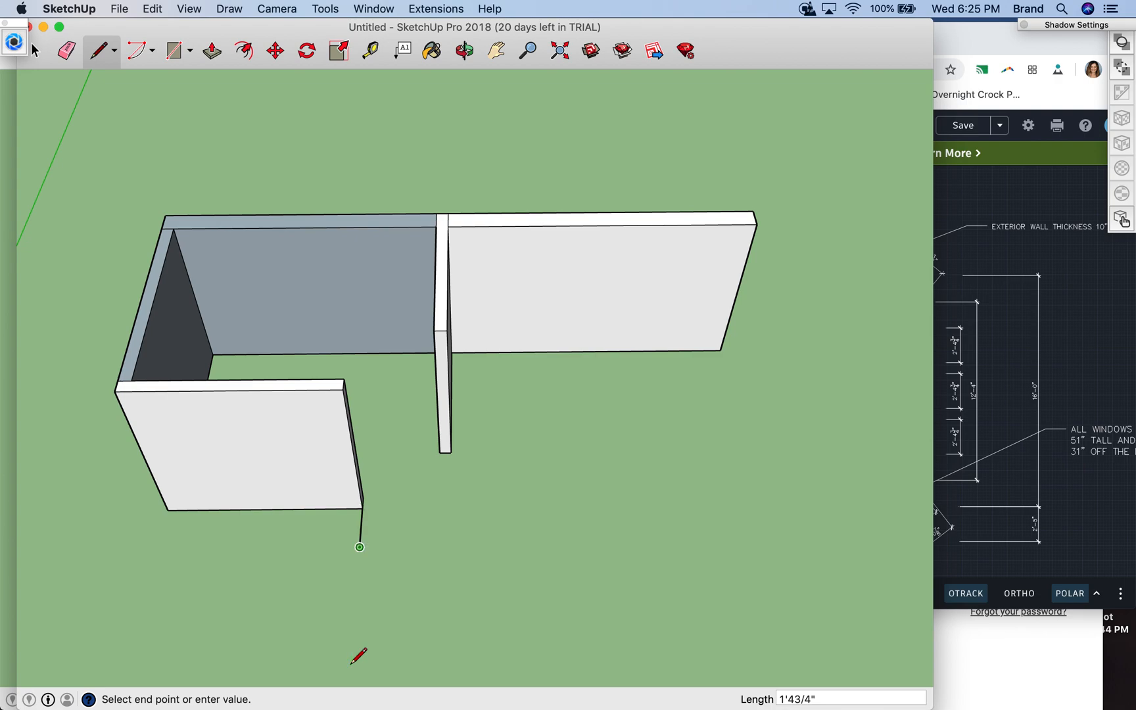
pyautogui.click(372, 546)
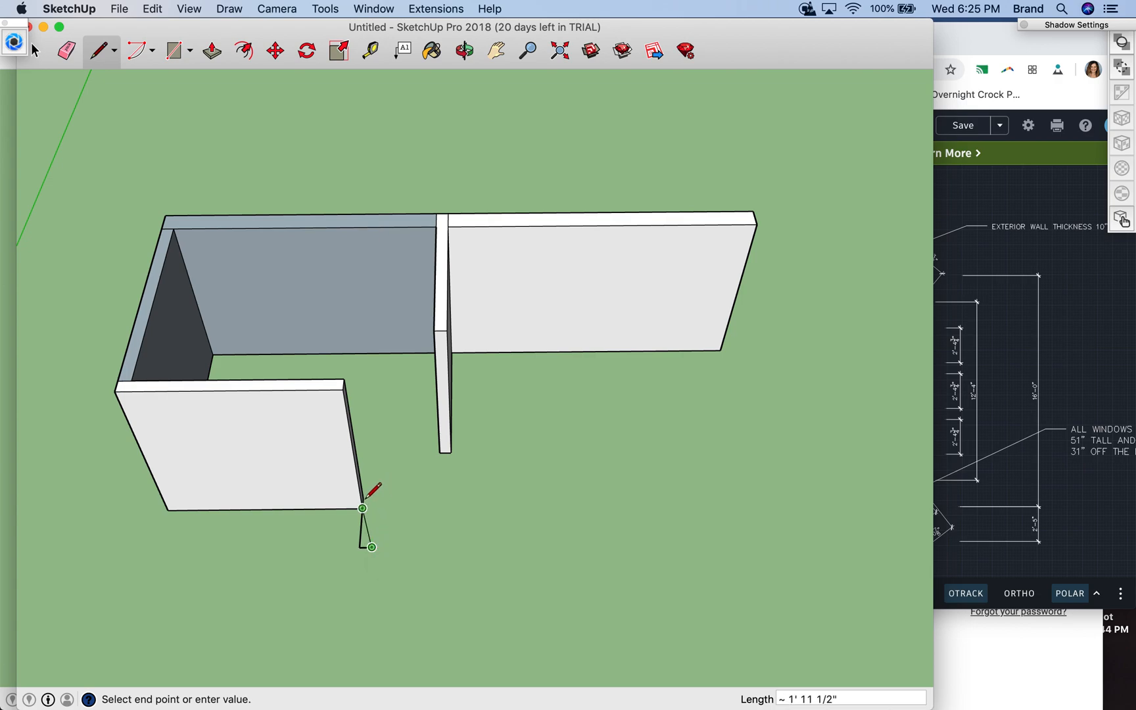
pyautogui.scroll(3, 361, 497)
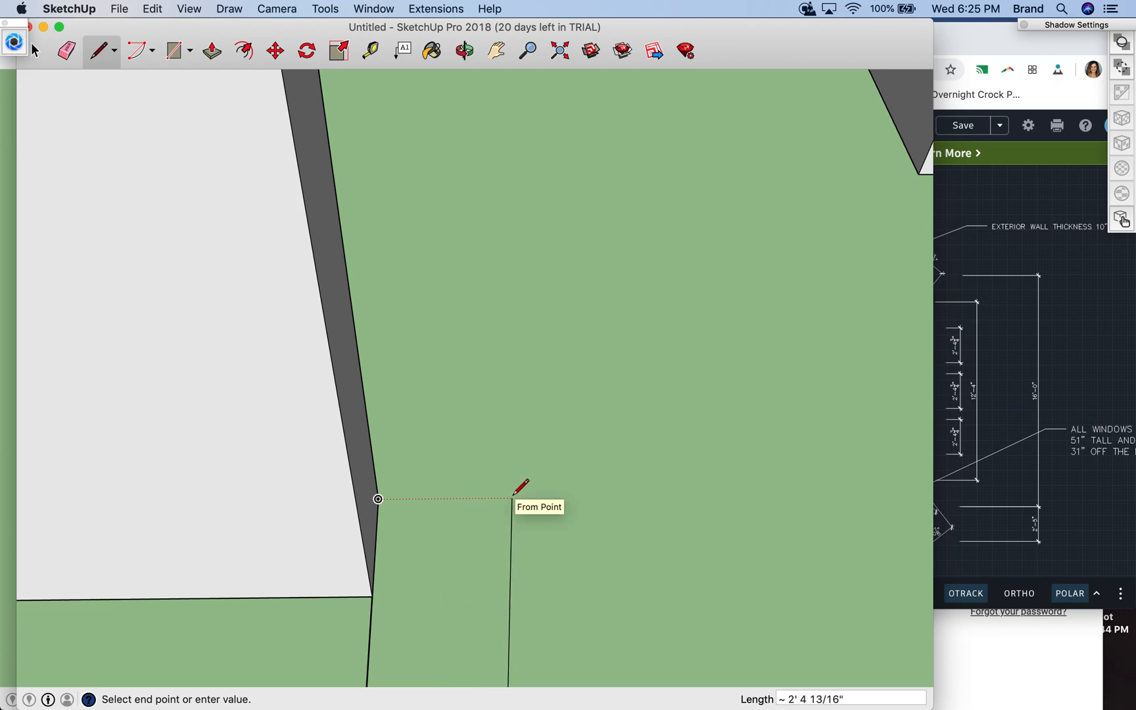
pyautogui.scroll(-6, 528, 486)
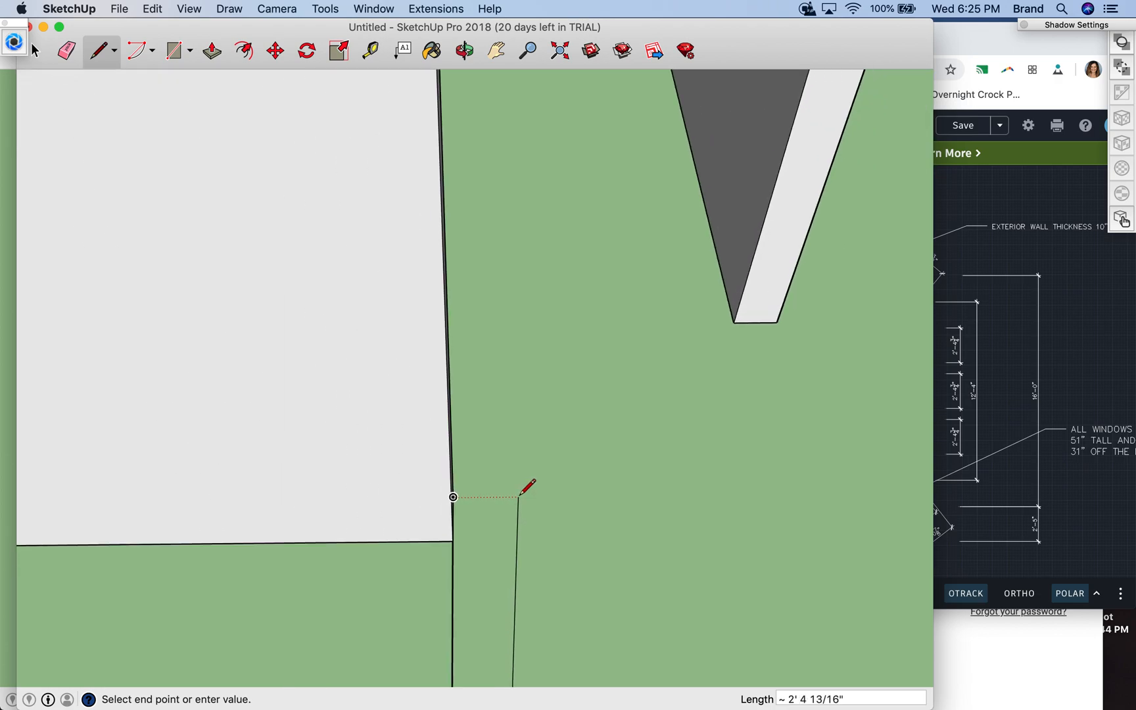
pyautogui.click(508, 496)
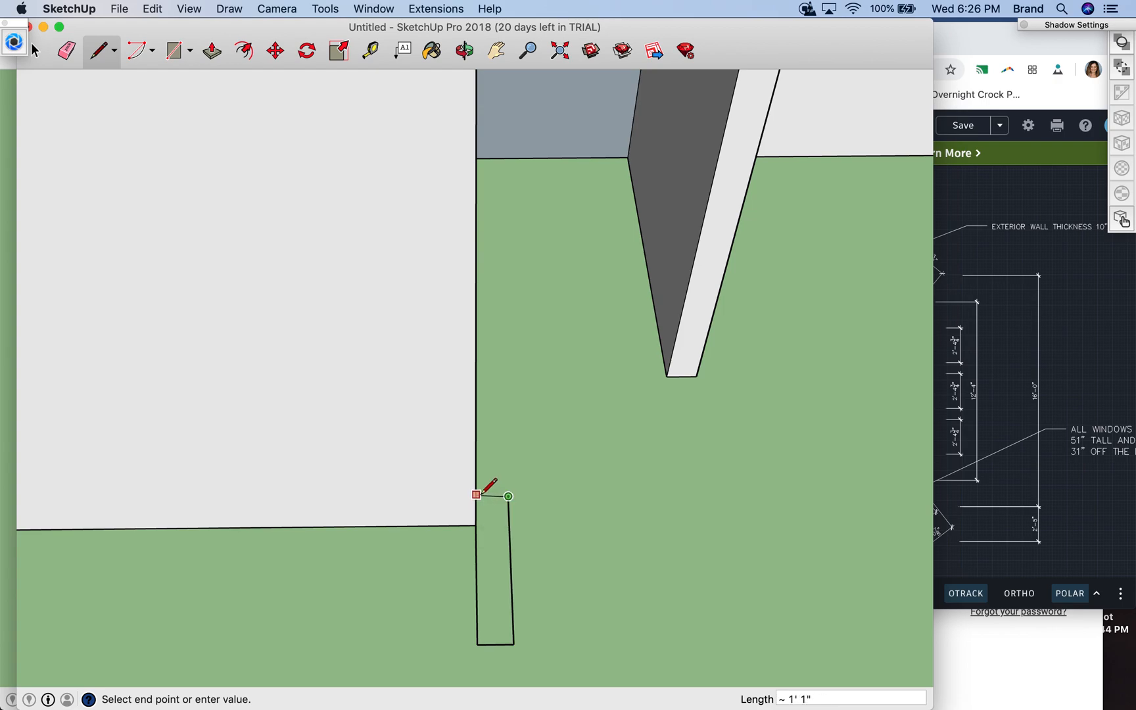
# - Close the short wall outline with a 6" edge to the lower wall's inner base corner
pyautogui.click(464, 50)
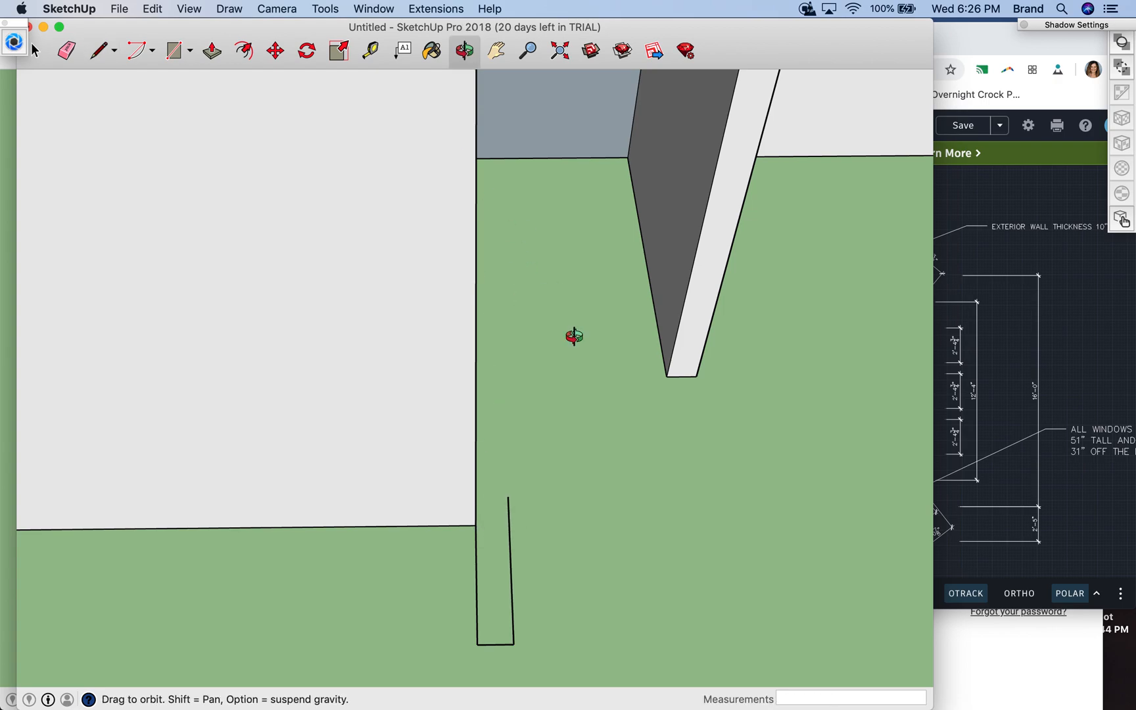
pyautogui.moveTo(578, 545); pyautogui.dragTo(431, 585)
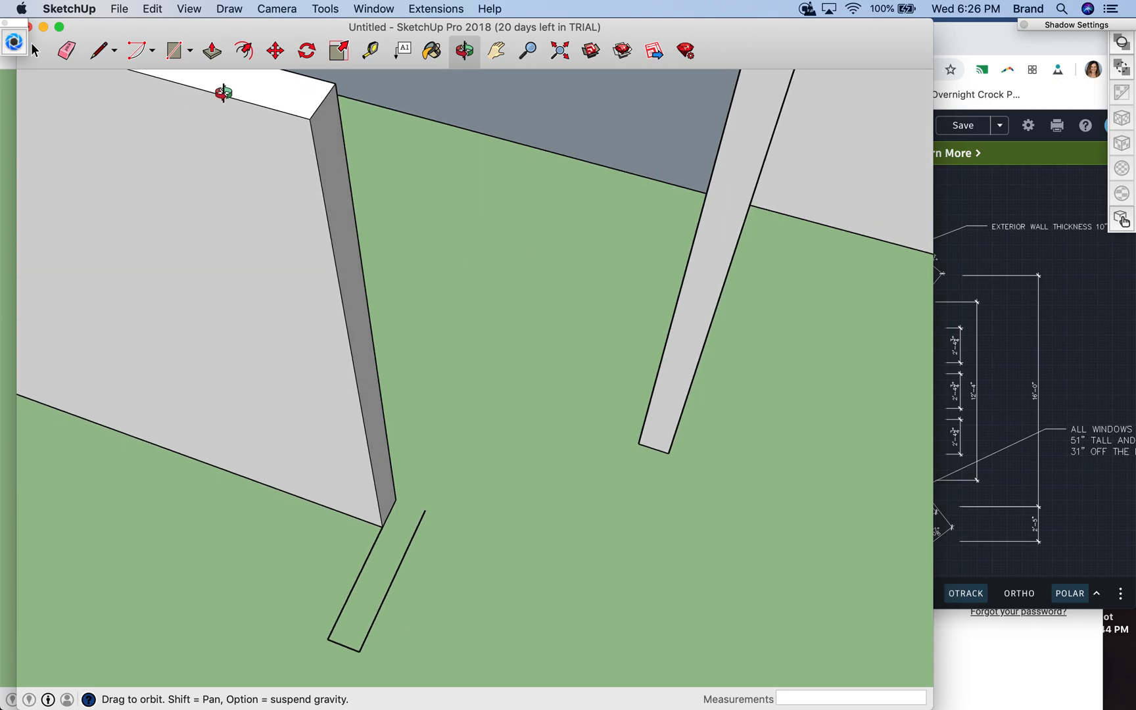
pyautogui.click(102, 64)
pyautogui.click(425, 511)
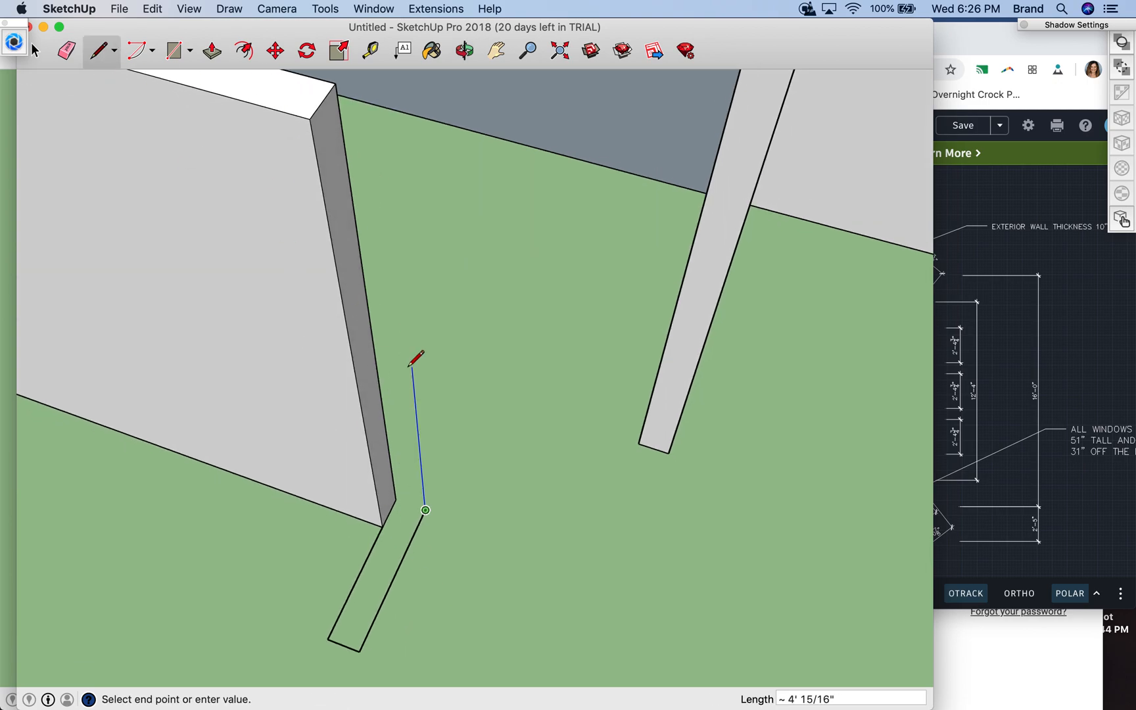
pyautogui.click(395, 500)
# - Draw a line along the green axis from the short outline's outer end corner to mark the 30" door opening
pyautogui.scroll(3, 525, 444)
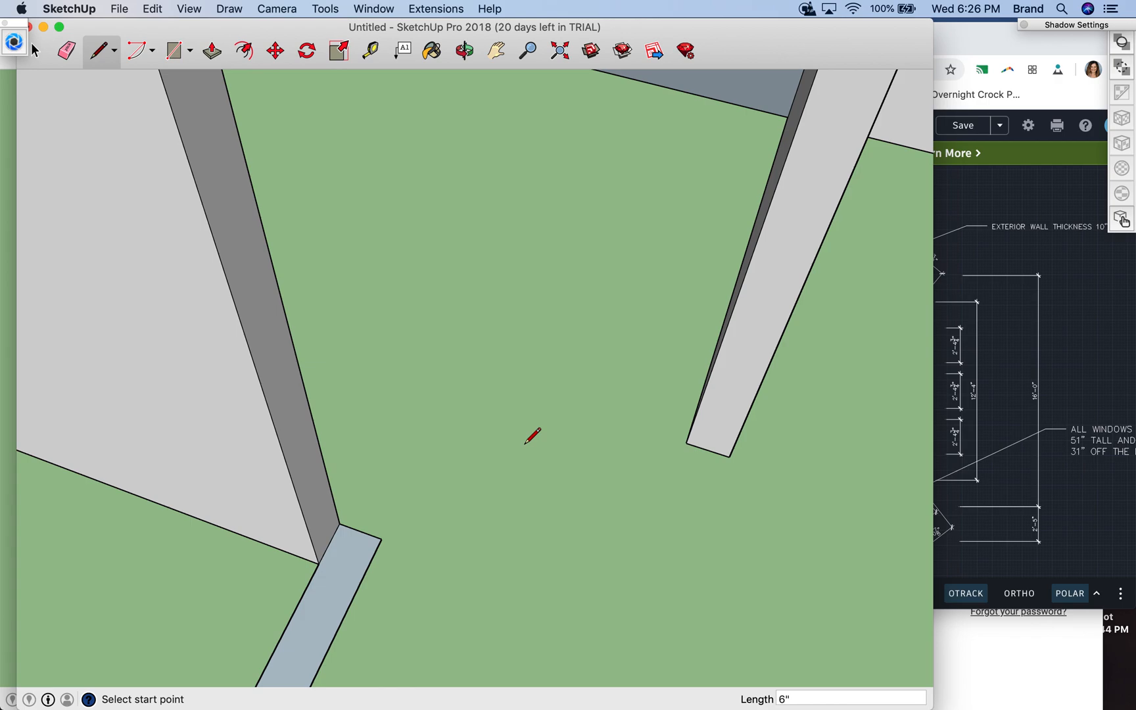
pyautogui.scroll(-5, 525, 445)
pyautogui.scroll(-2, 532, 435)
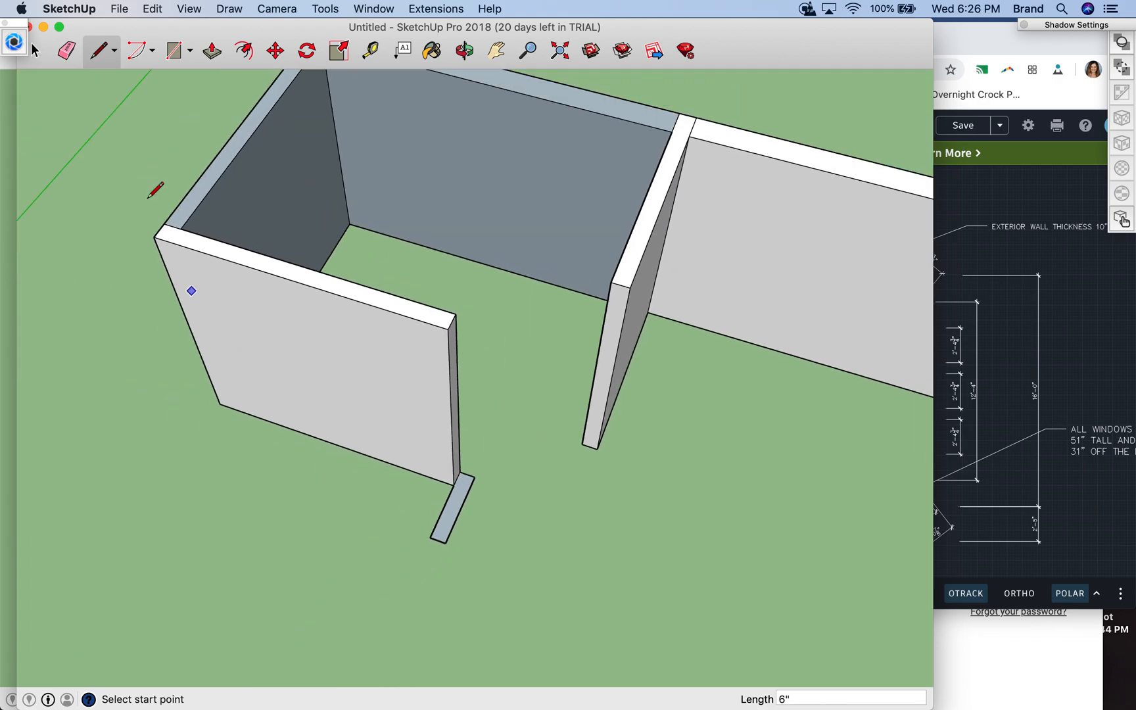
pyautogui.click(430, 537)
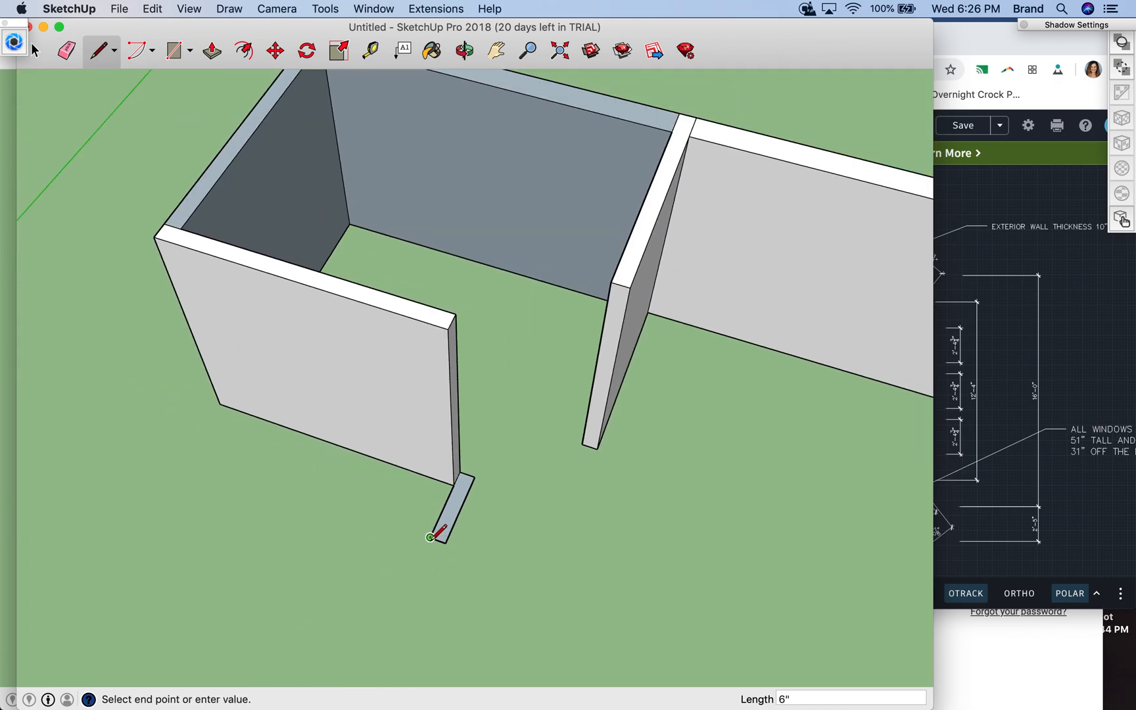
pyautogui.click(396, 611)
# - Switch to the AutoCAD floor plan and examine the dimensions of the walls and door openings around the bathroom and closet
pyautogui.click(1054, 447)
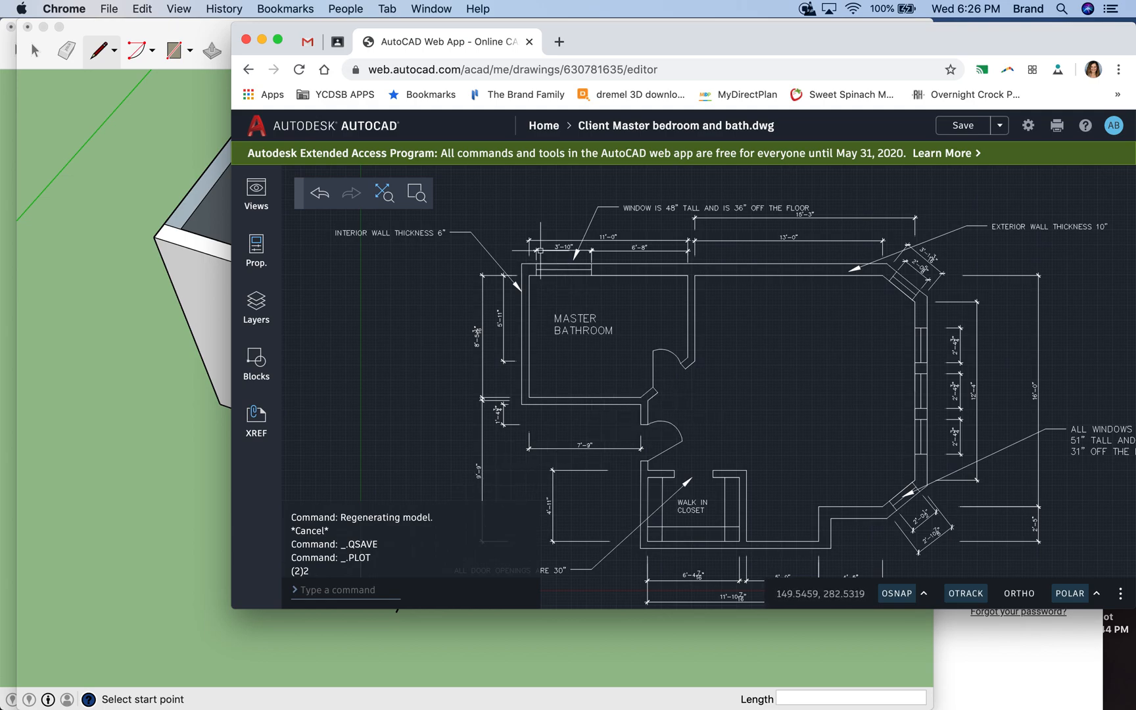
pyautogui.click(167, 191)
pyautogui.click(168, 194)
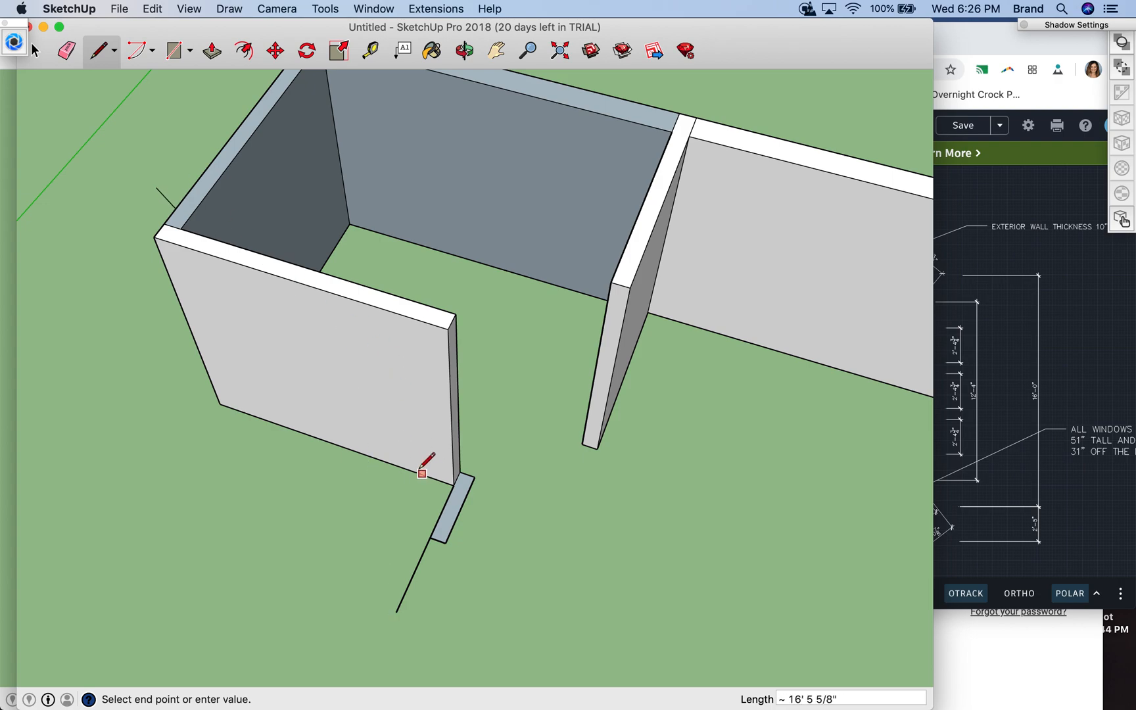
pyautogui.press('Escape')
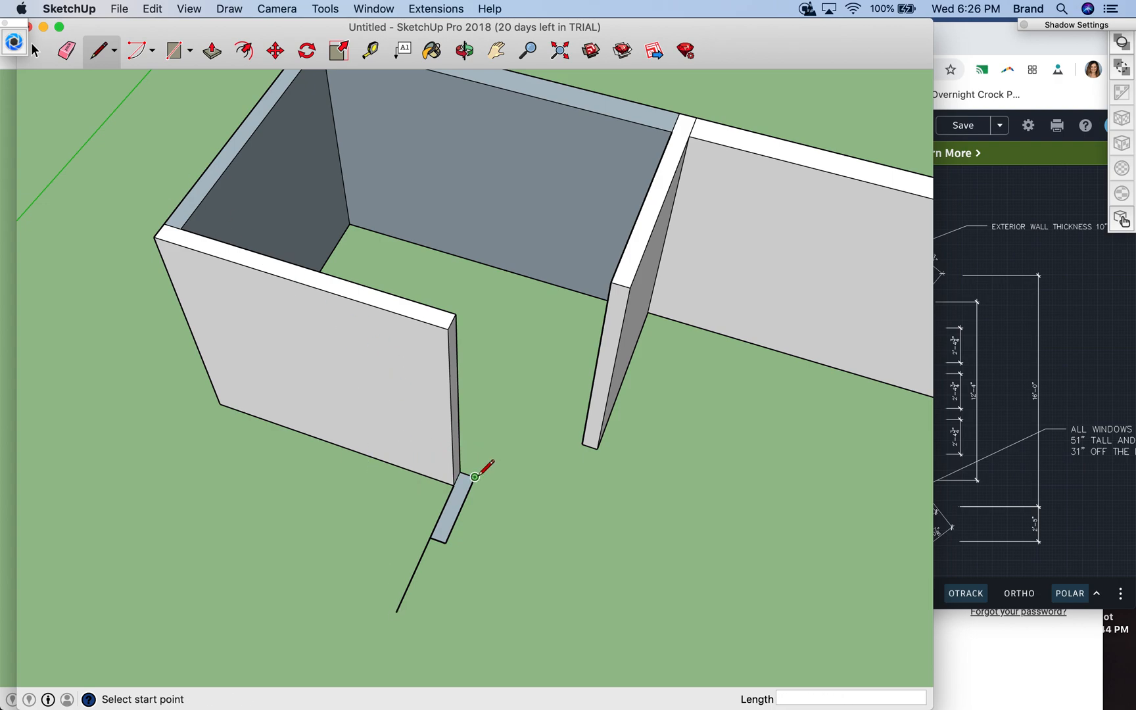
pyautogui.scroll(5, 474, 477)
pyautogui.scroll(-3, 473, 486)
pyautogui.scroll(-6, 473, 508)
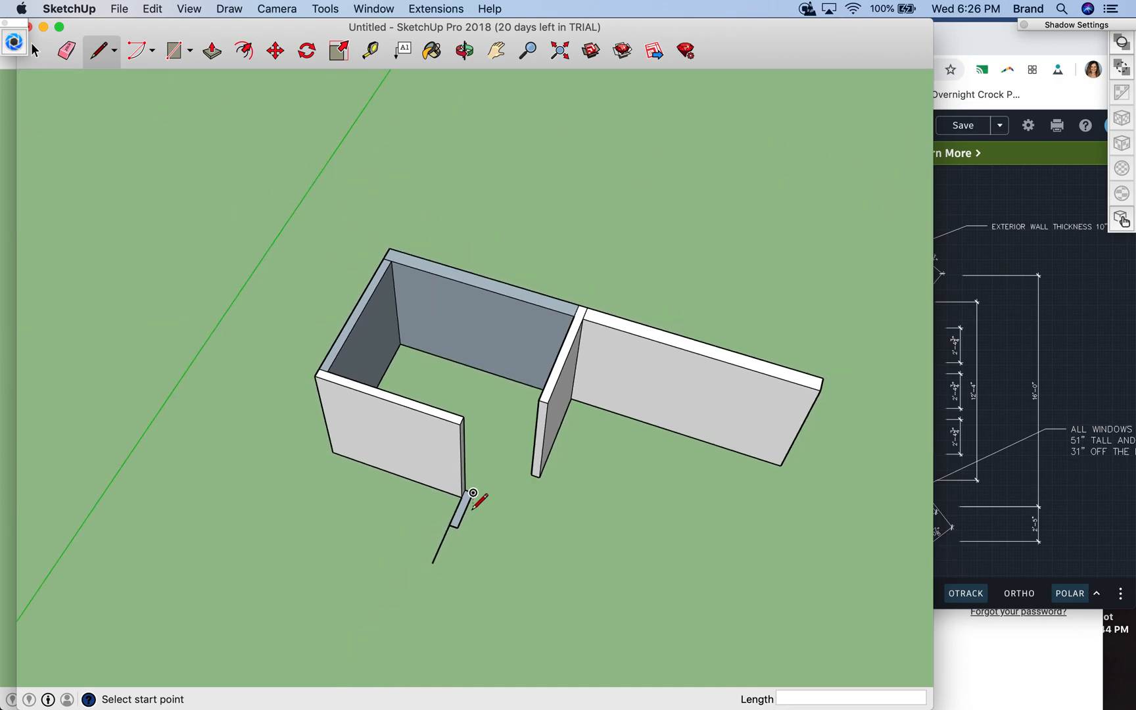
pyautogui.click(984, 457)
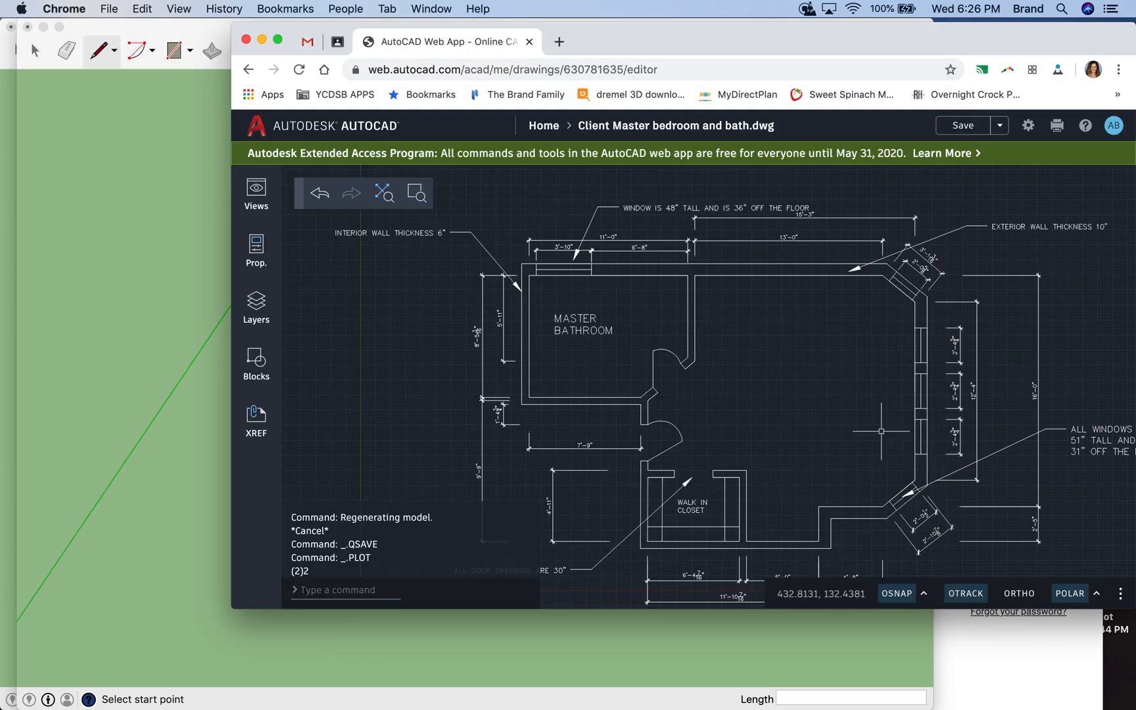
pyautogui.scroll(-4, 684, 479)
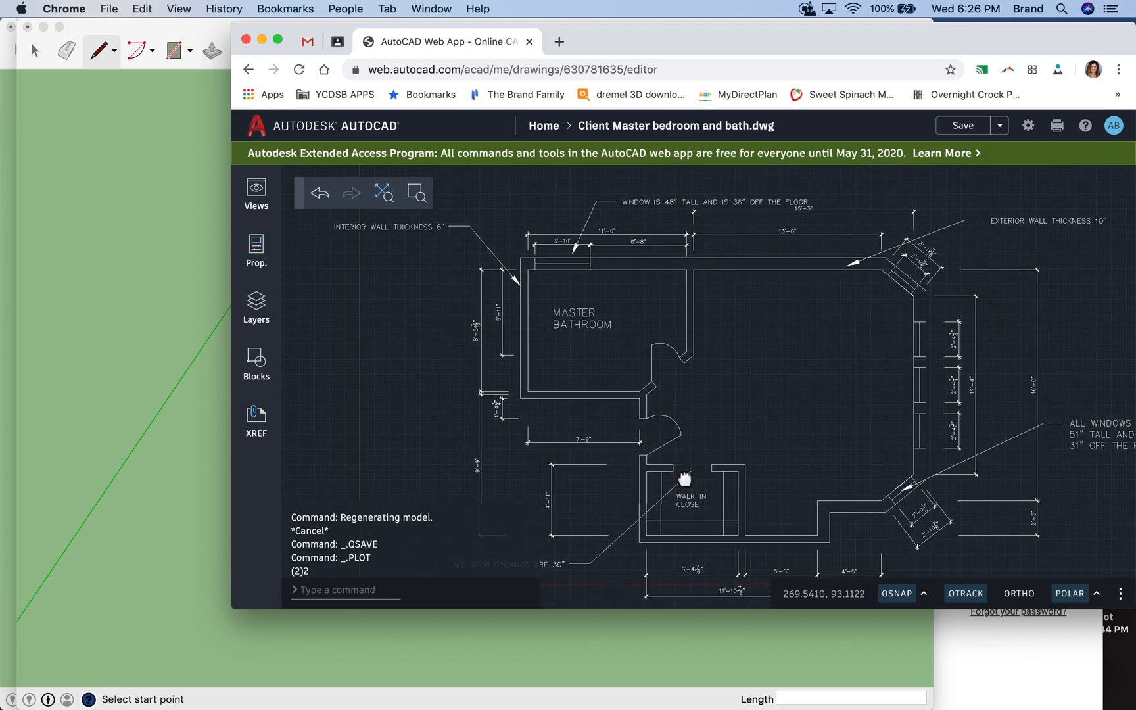
pyautogui.scroll(-2, 684, 478)
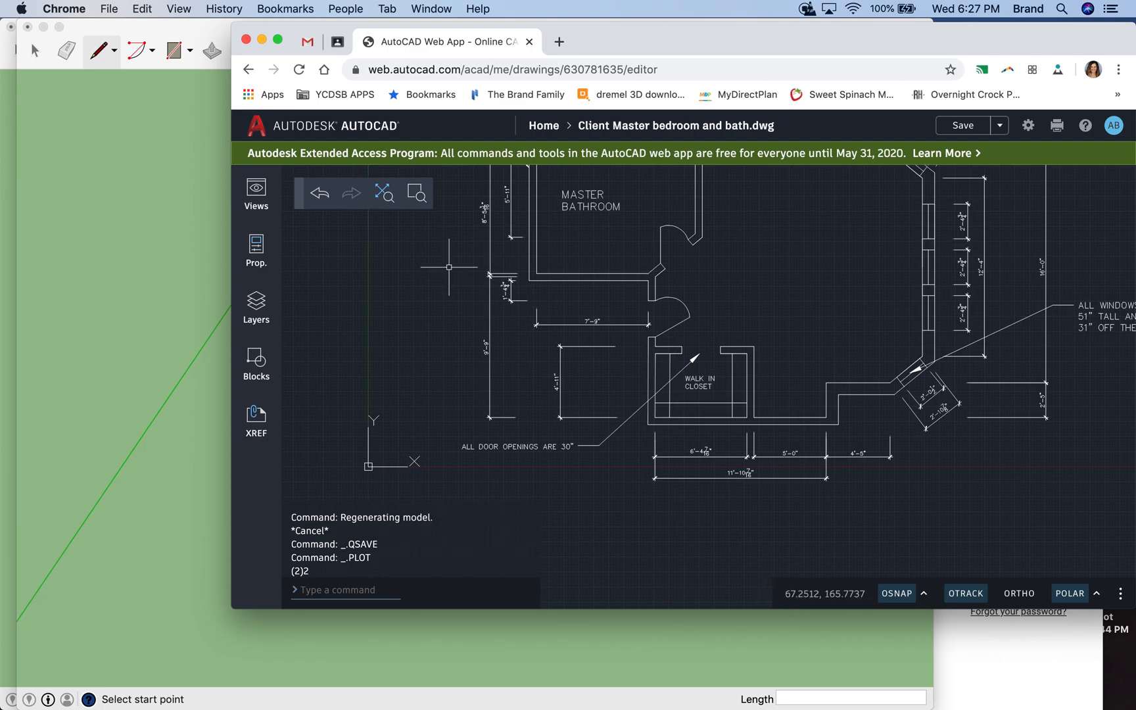
# - Switch back to SketchUp and outline the angled doorway strip by joining the outer and inner base corners of the lower and right walls
pyautogui.click(179, 148)
pyautogui.press('Escape')
pyautogui.click(462, 496)
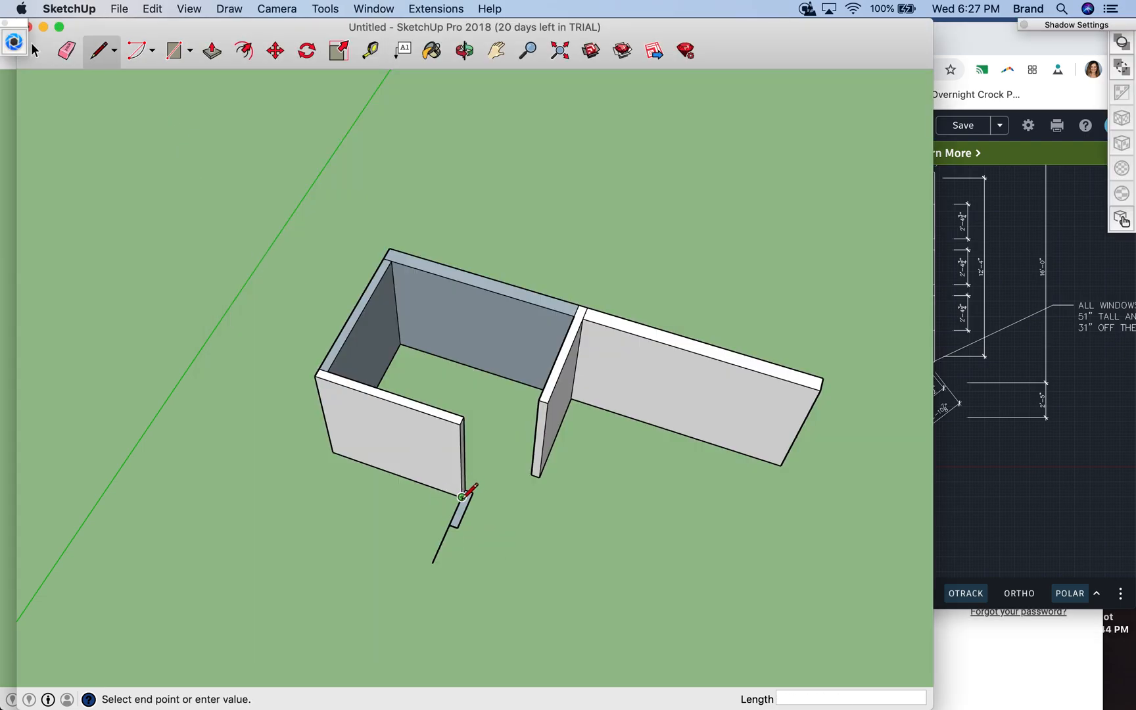
pyautogui.click(539, 476)
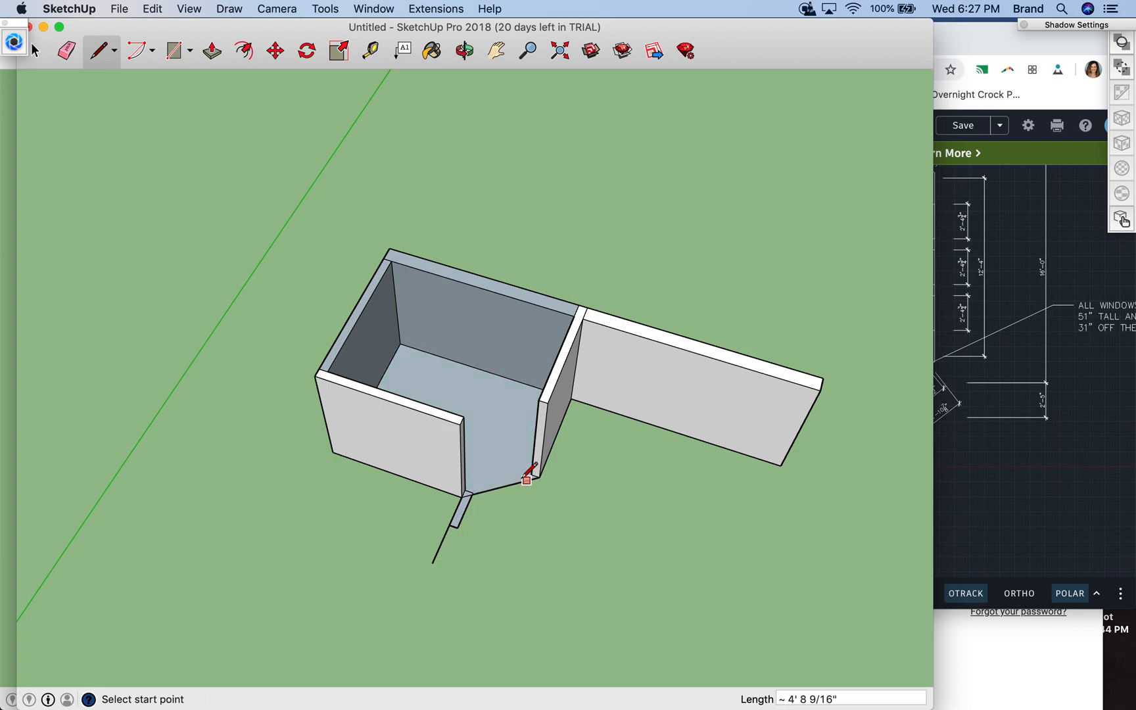
pyautogui.click(465, 490)
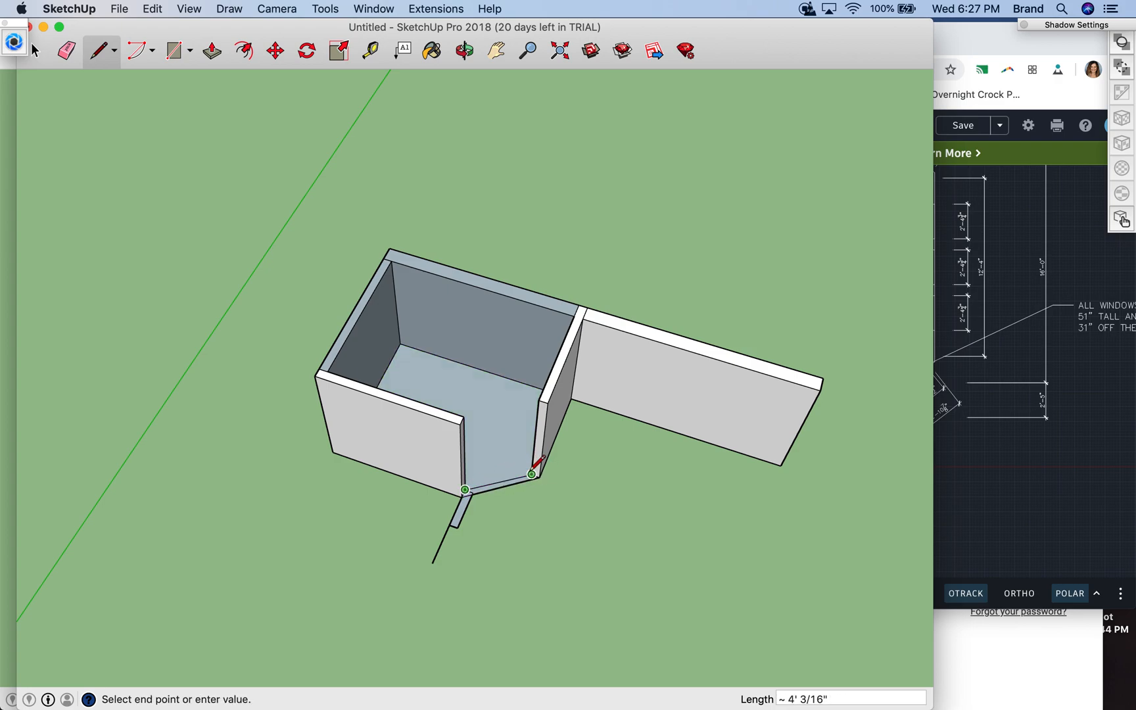
pyautogui.click(532, 473)
# - Erase the leftover short edges where the short wall outline overlaps the angled doorway strip
pyautogui.scroll(10, 482, 483)
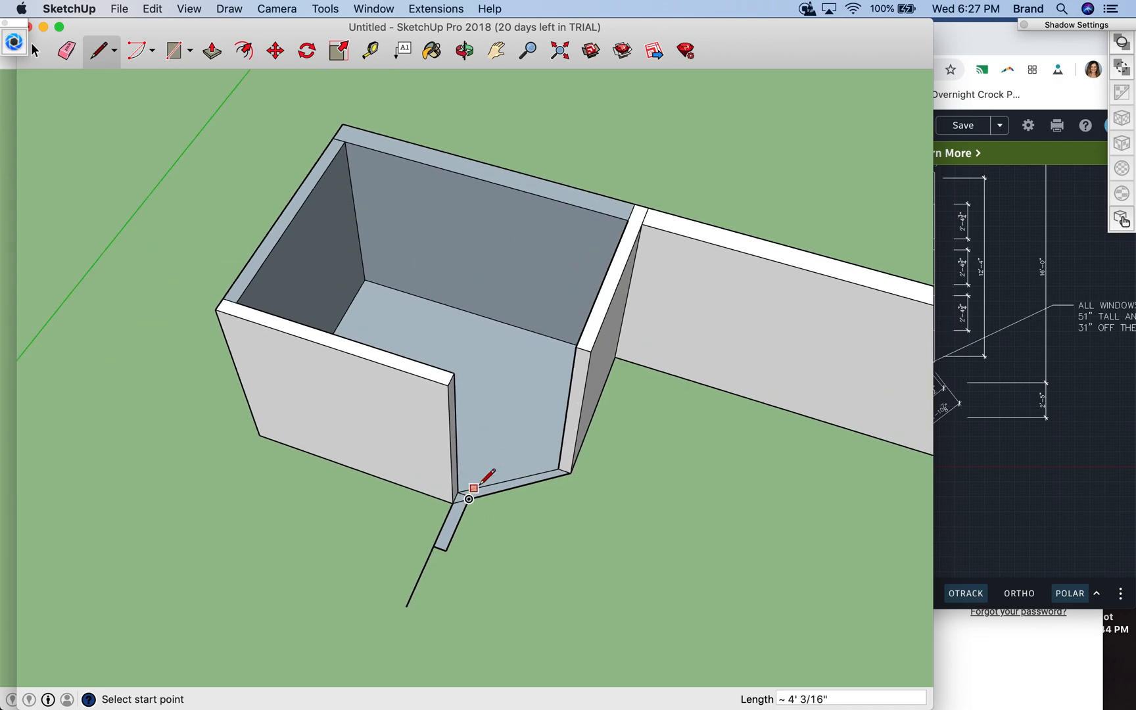
pyautogui.scroll(2, 481, 484)
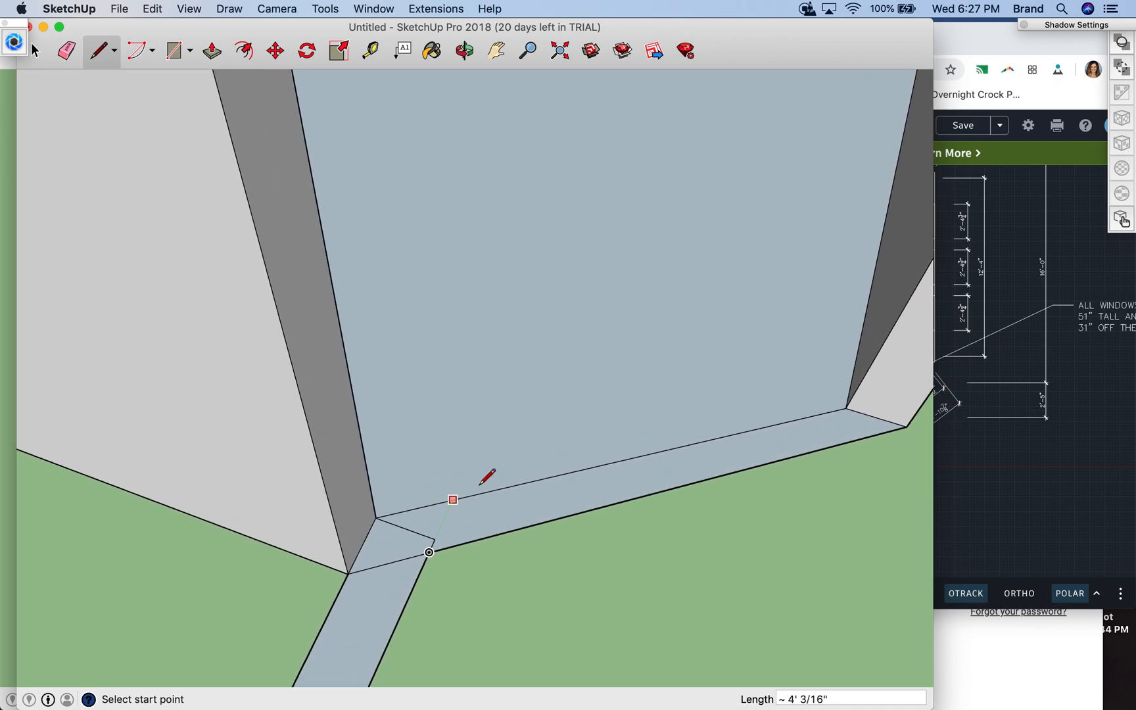
pyautogui.scroll(-8, 481, 485)
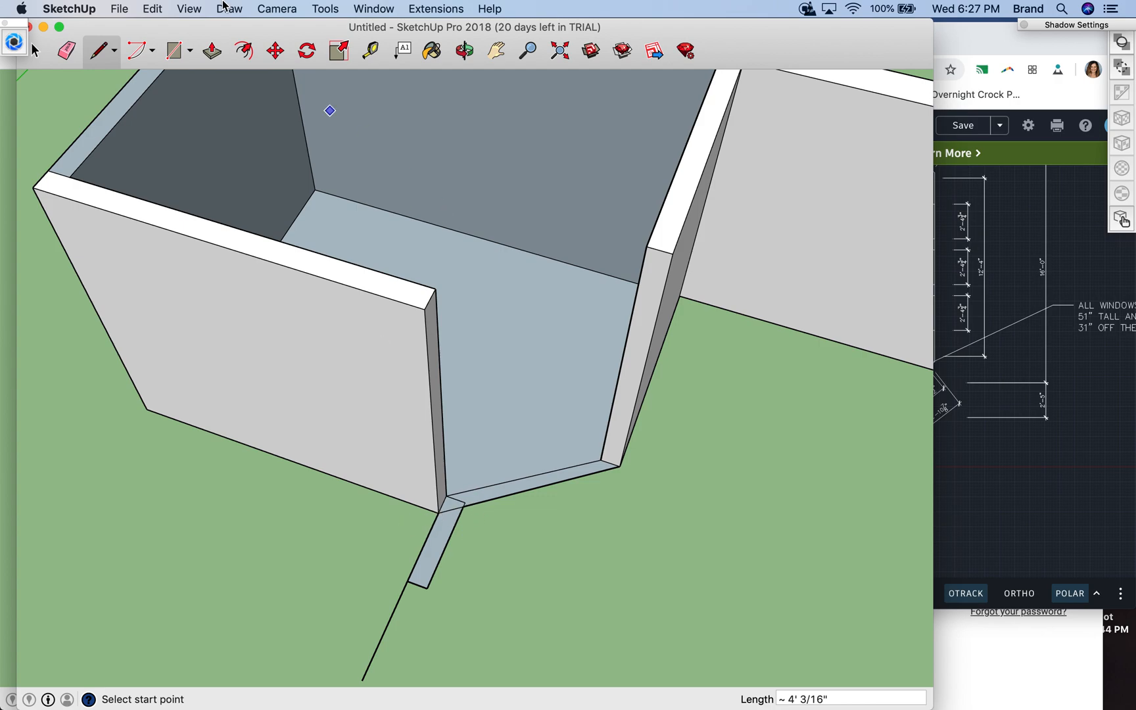
pyautogui.click(67, 50)
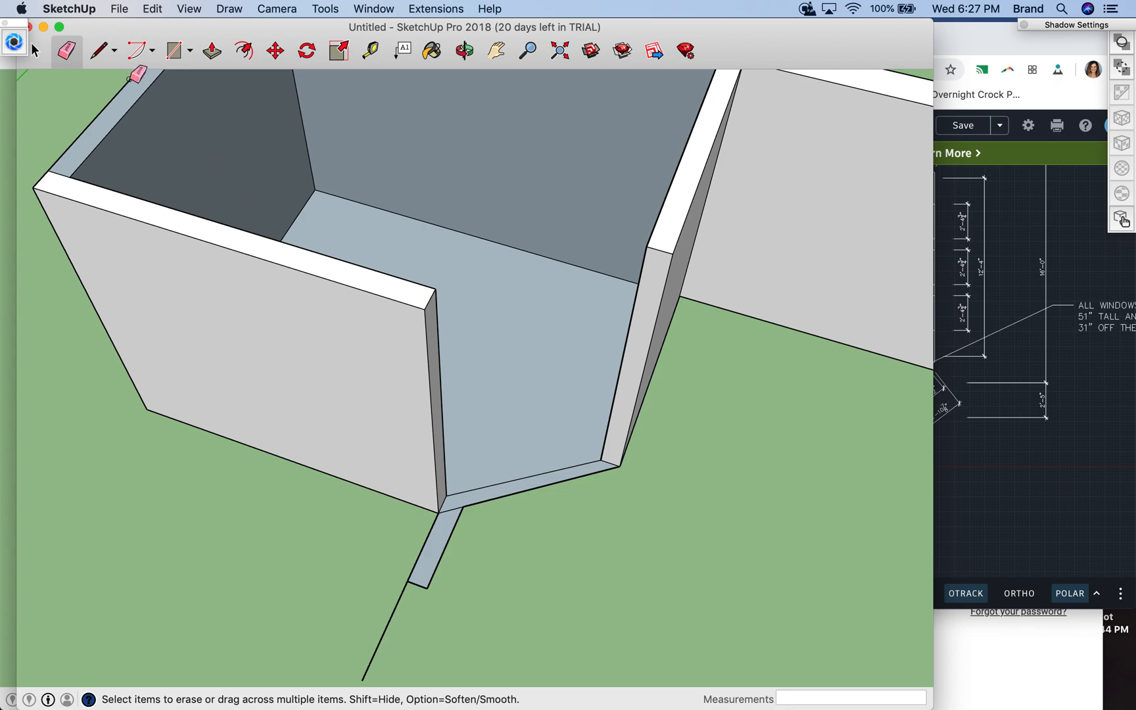
# - Draw a long line along the green axis from the short outline's inner corner, past the door opening, for the closet wall's inner side
pyautogui.click(101, 51)
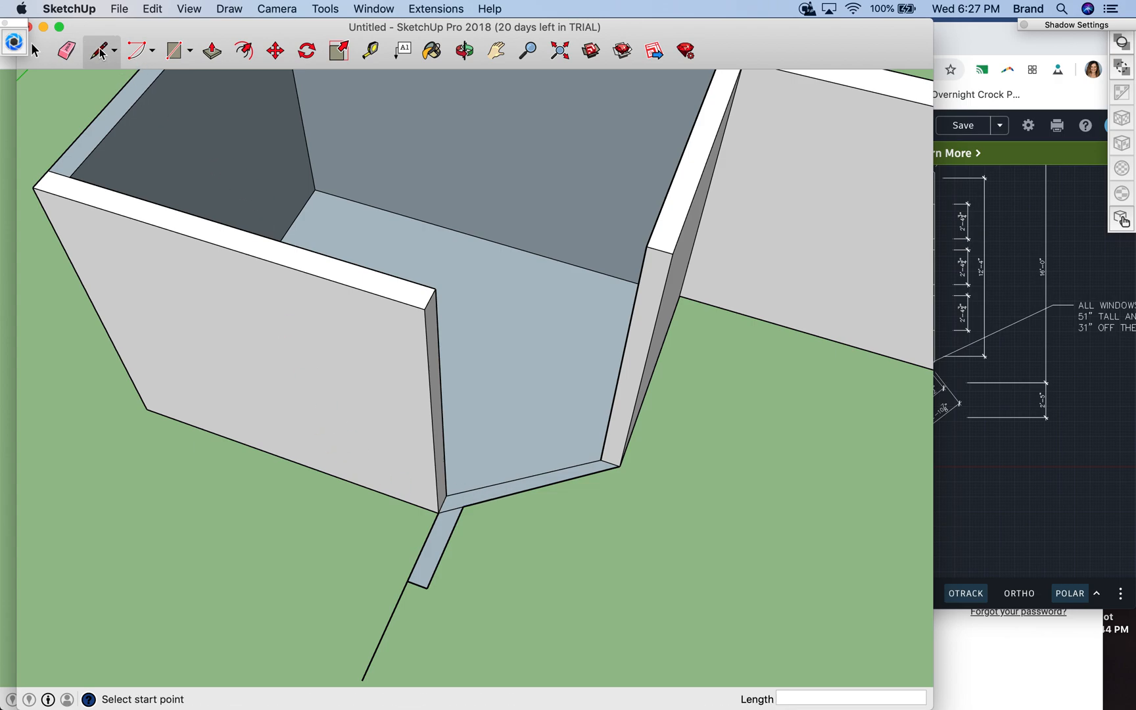
pyautogui.click(463, 505)
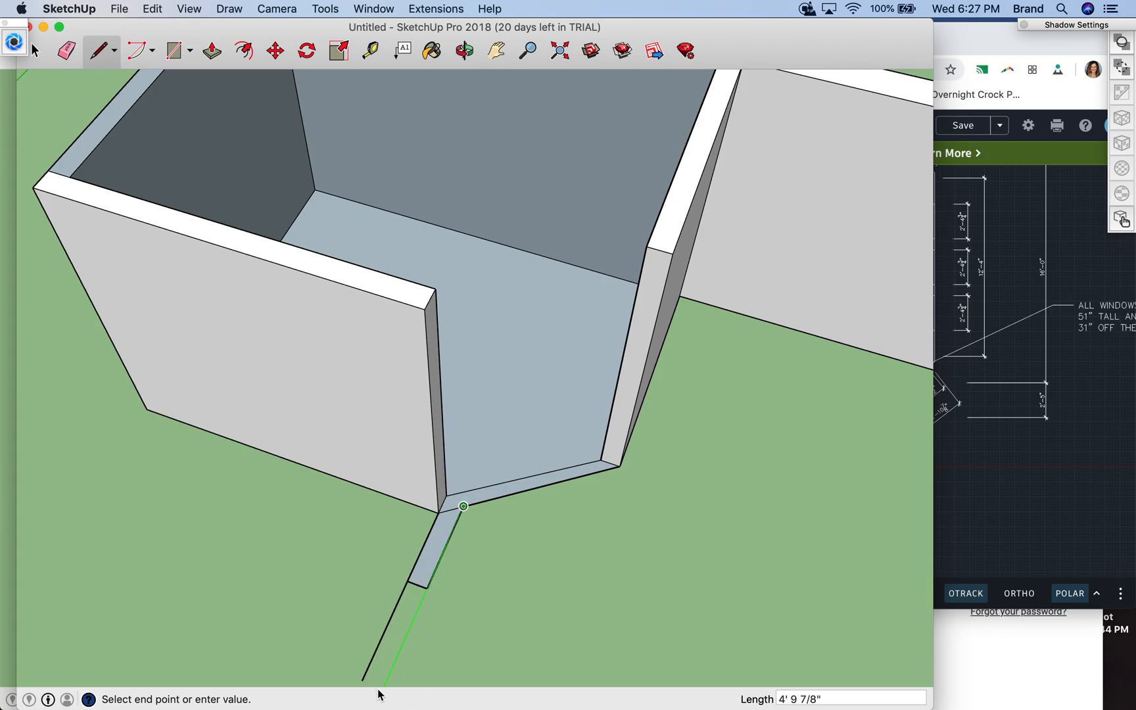
pyautogui.scroll(5, 398, 541)
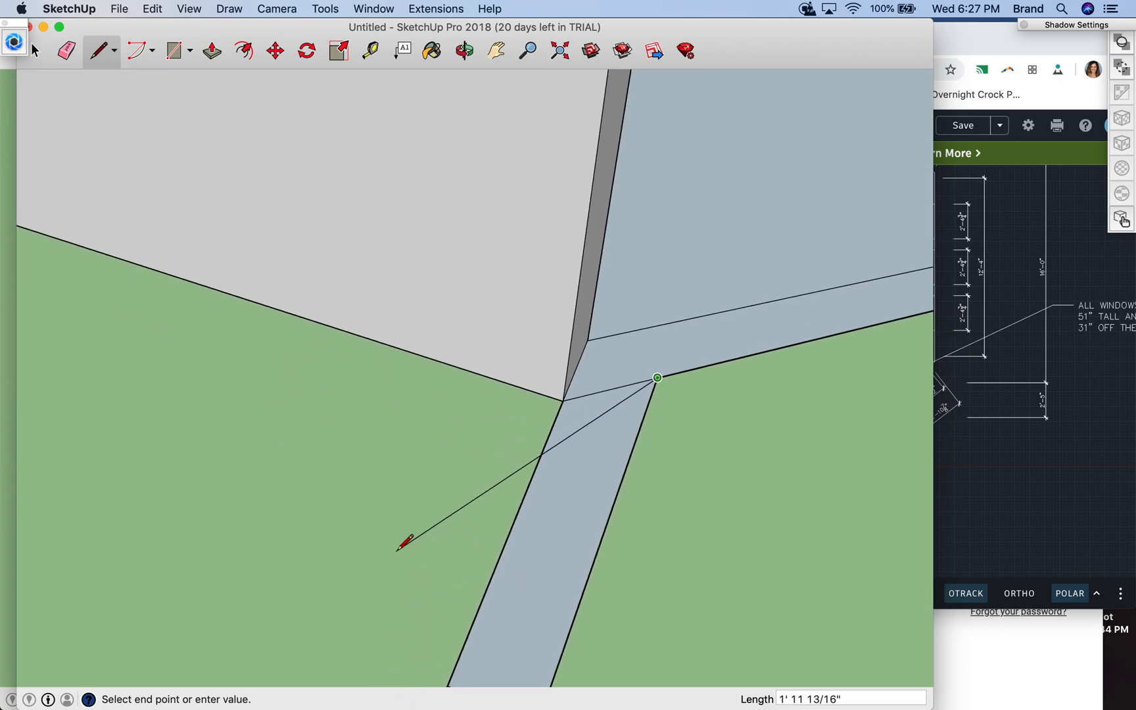
pyautogui.scroll(-10, 397, 540)
pyautogui.scroll(-6, 397, 549)
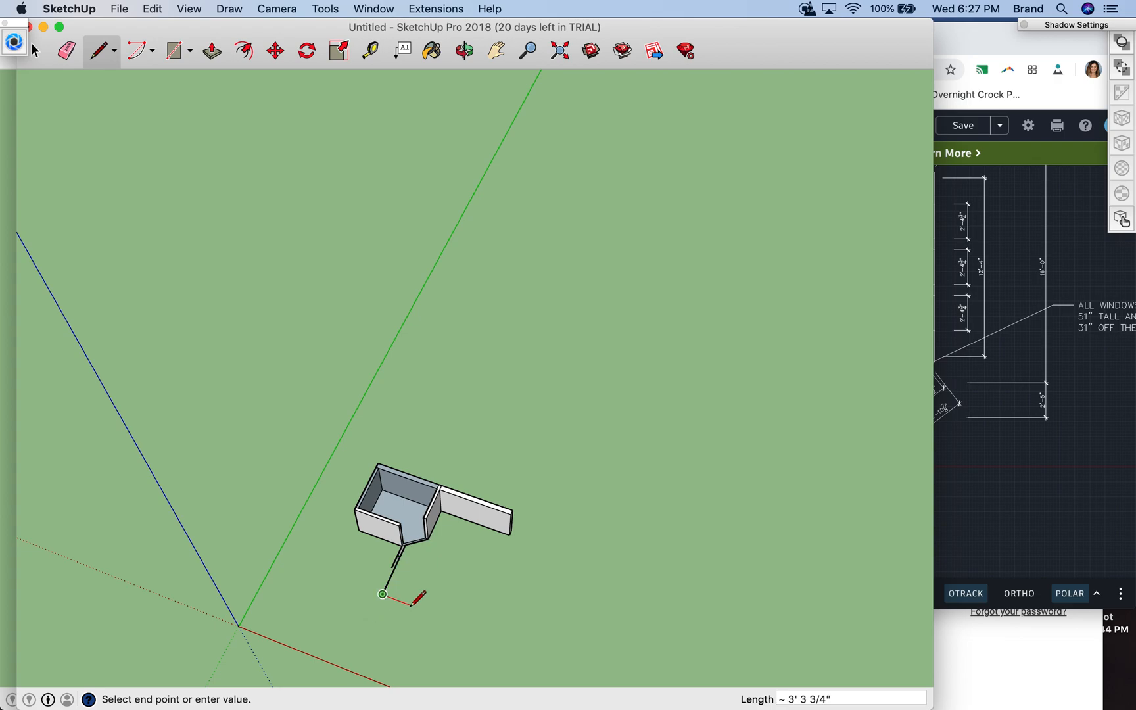
# - Close the far end of the wall outline with a 6" edge and an edge about 5' long back to the door opening line
pyautogui.scroll(2, 384, 595)
pyautogui.scroll(3, 395, 574)
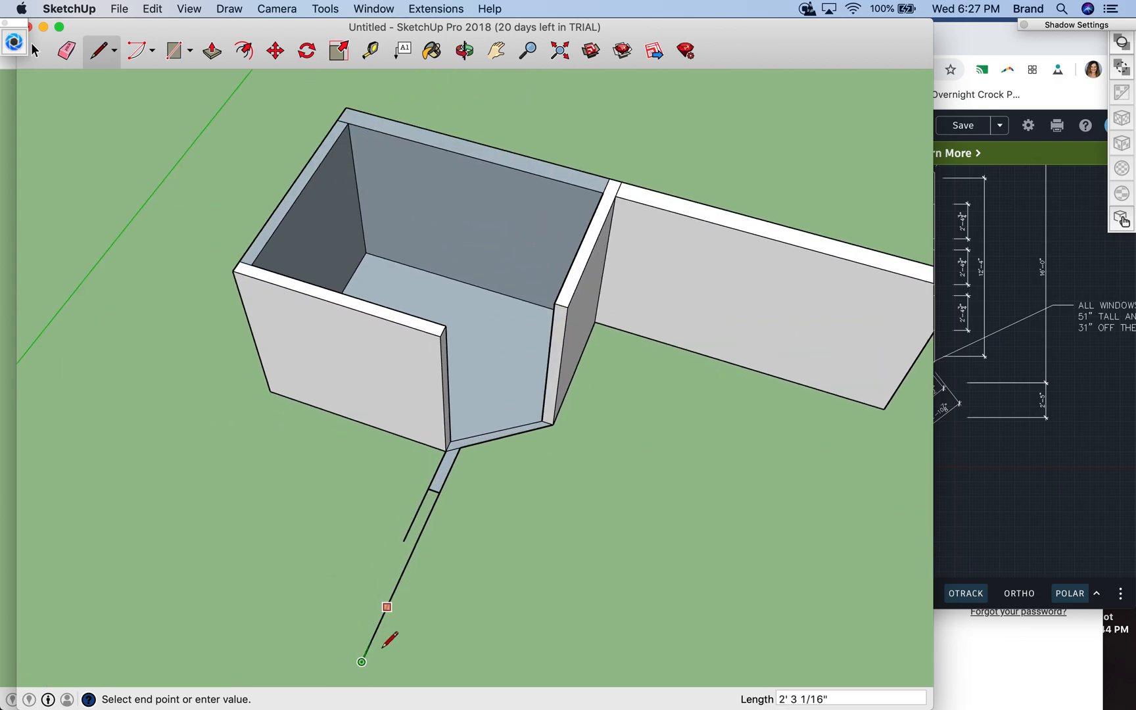
pyautogui.click(349, 656)
pyautogui.click(404, 540)
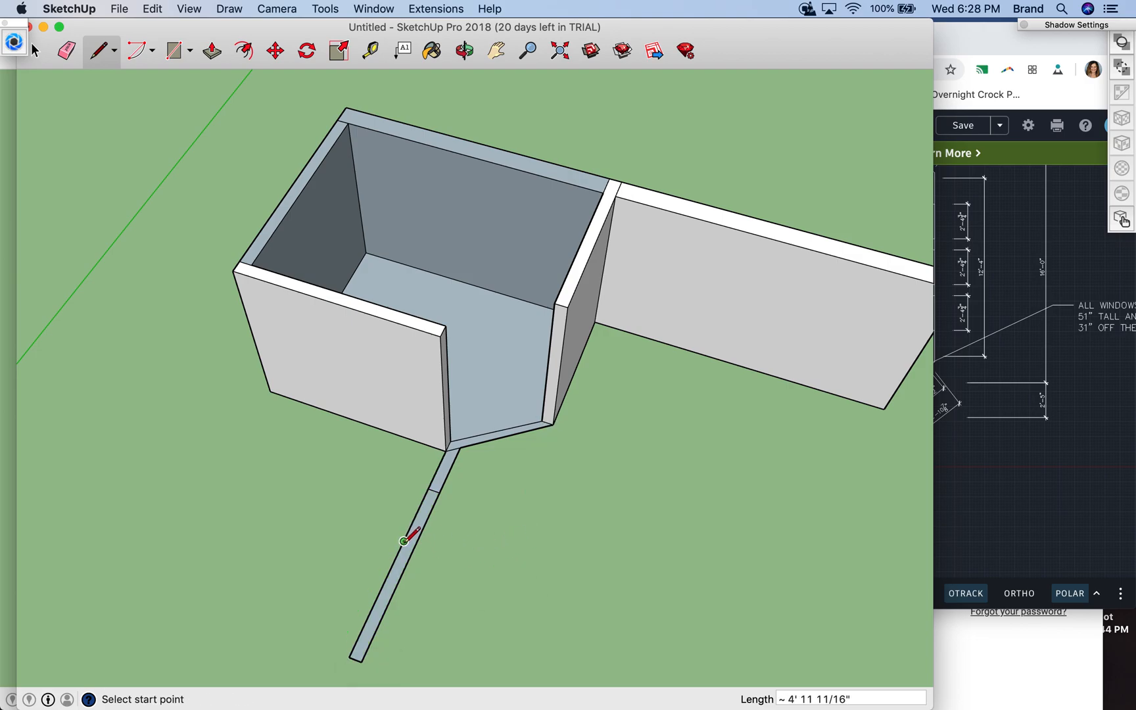
# - Draw a 6" edge across the wall strip to mark the far side of the door opening
pyautogui.click(405, 541)
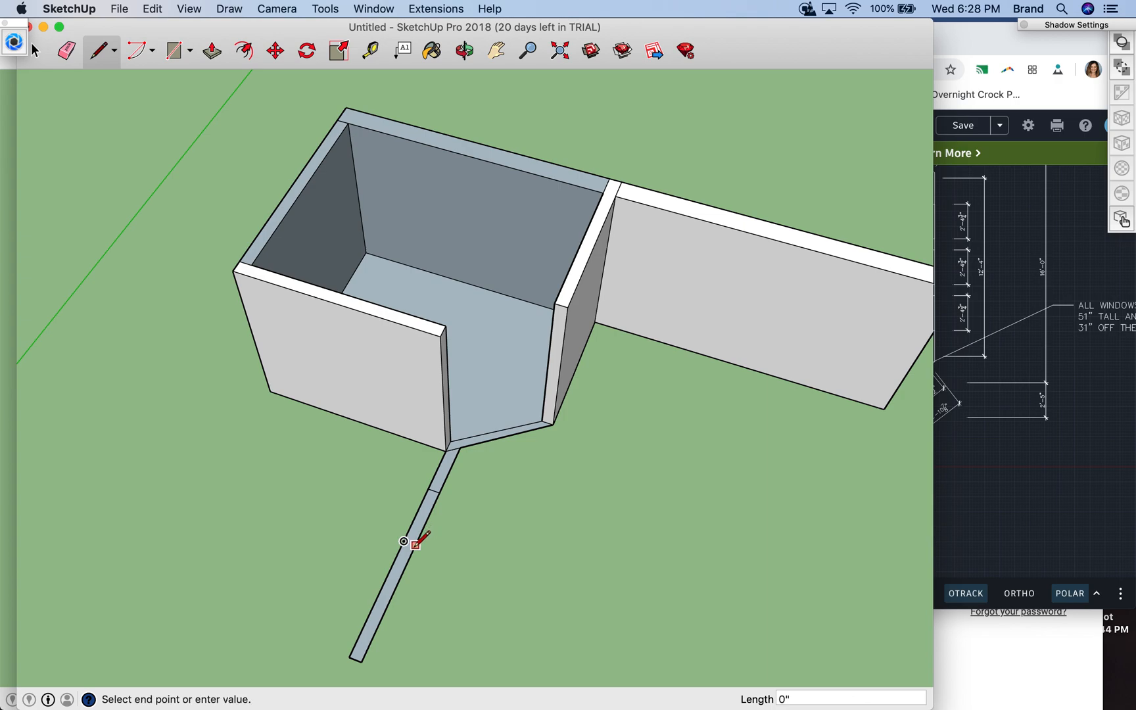
pyautogui.click(415, 544)
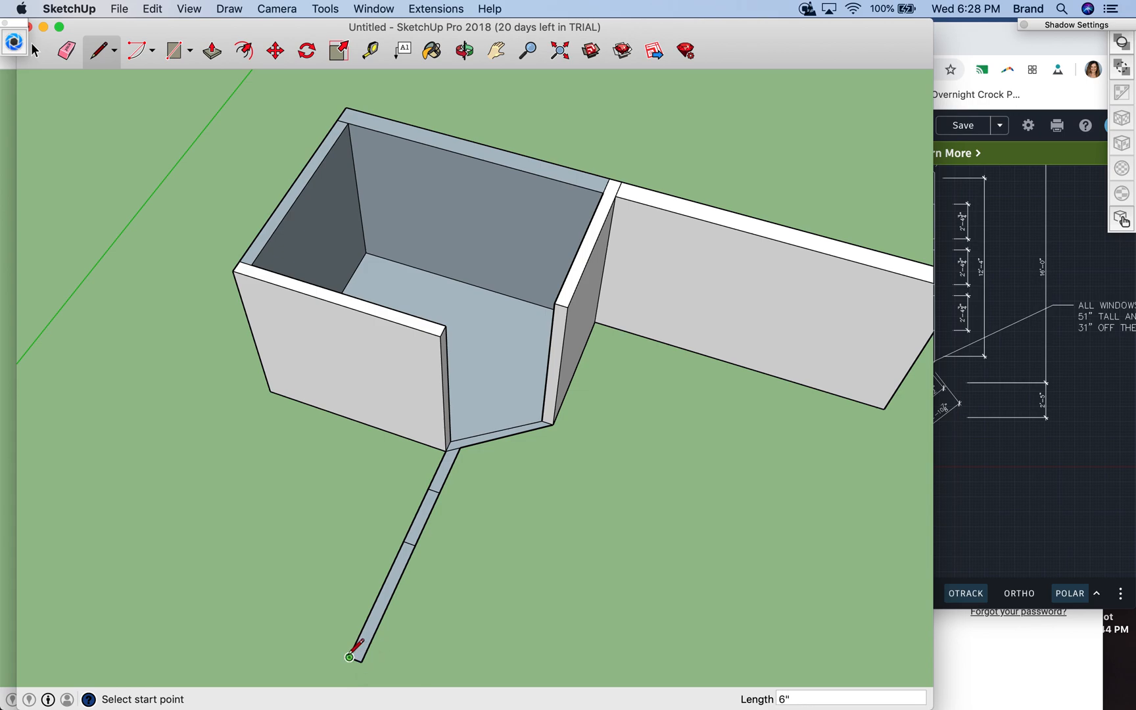
# - From the strip's outer end corner, draw a short green-axis extension and a red-axis line just over 11' long, lengthened by a short collinear edge
pyautogui.click(349, 657)
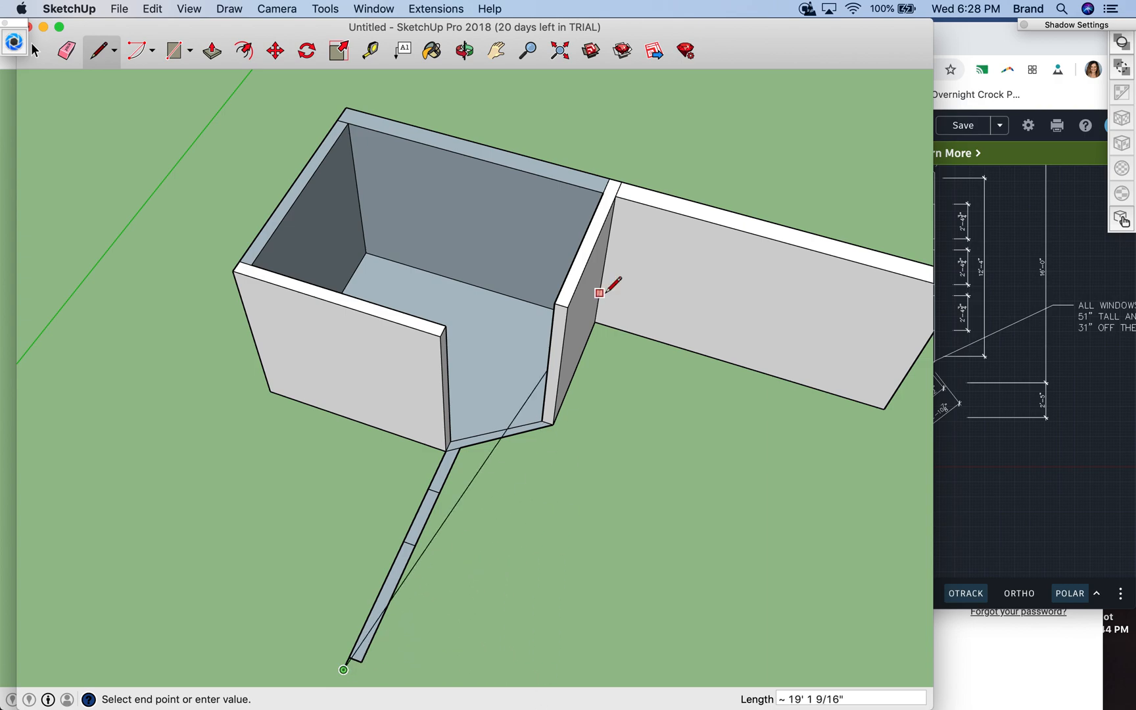
pyautogui.click(495, 51)
pyautogui.moveTo(613, 540); pyautogui.dragTo(472, 386)
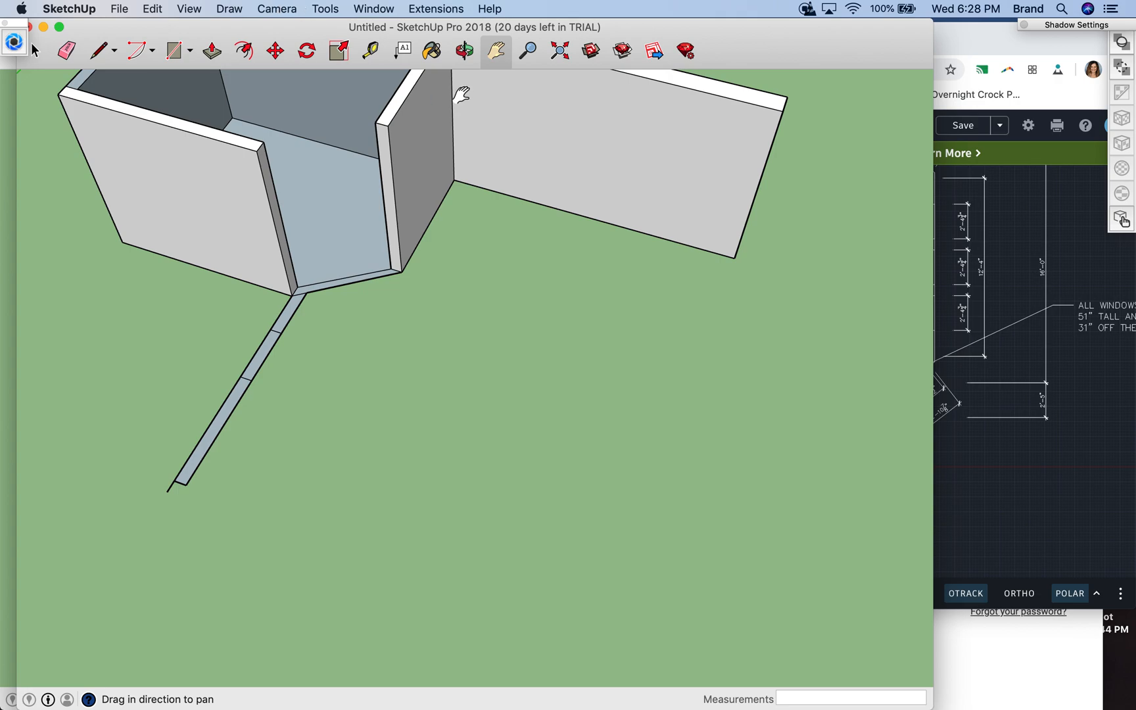
pyautogui.click(464, 51)
pyautogui.moveTo(237, 415); pyautogui.dragTo(384, 522)
pyautogui.scroll(3, 361, 438)
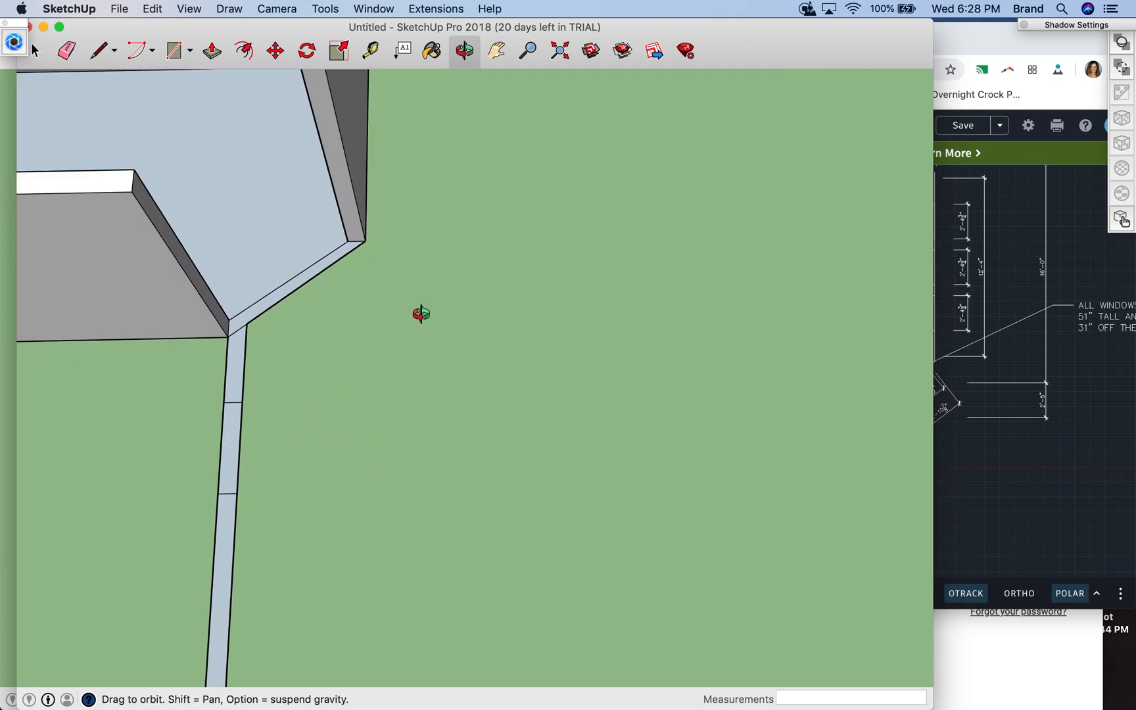
pyautogui.scroll(-5, 438, 276)
pyautogui.scroll(4, 439, 276)
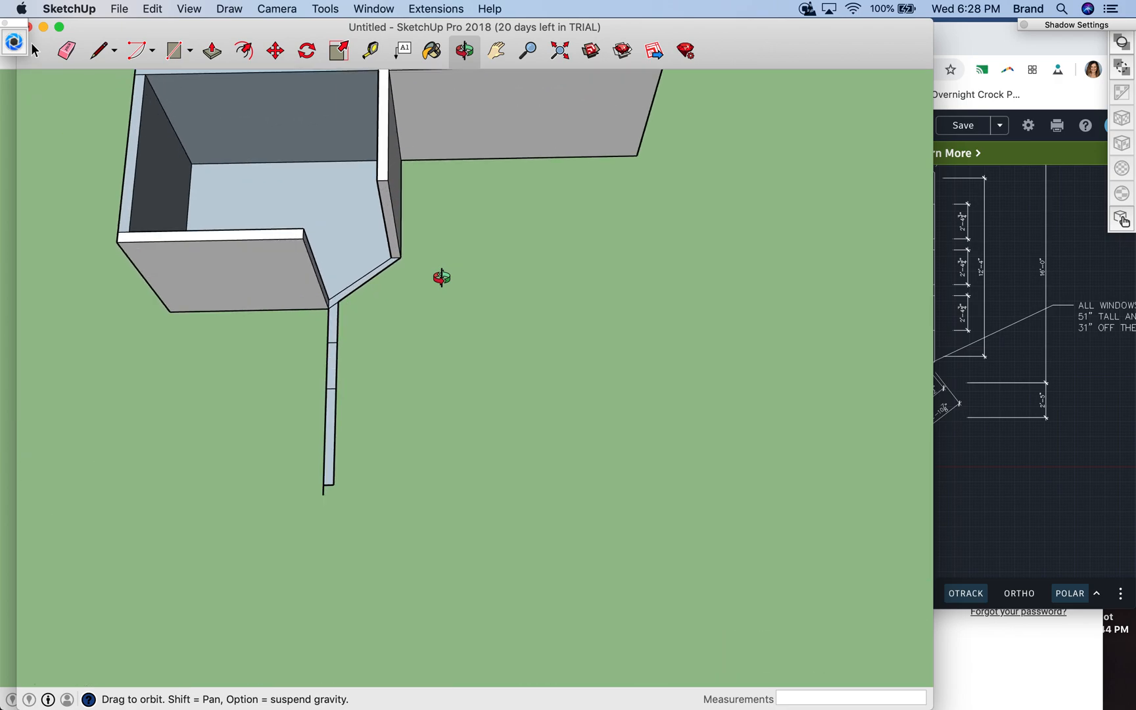
pyautogui.scroll(2, 441, 277)
pyautogui.click(104, 57)
pyautogui.click(262, 605)
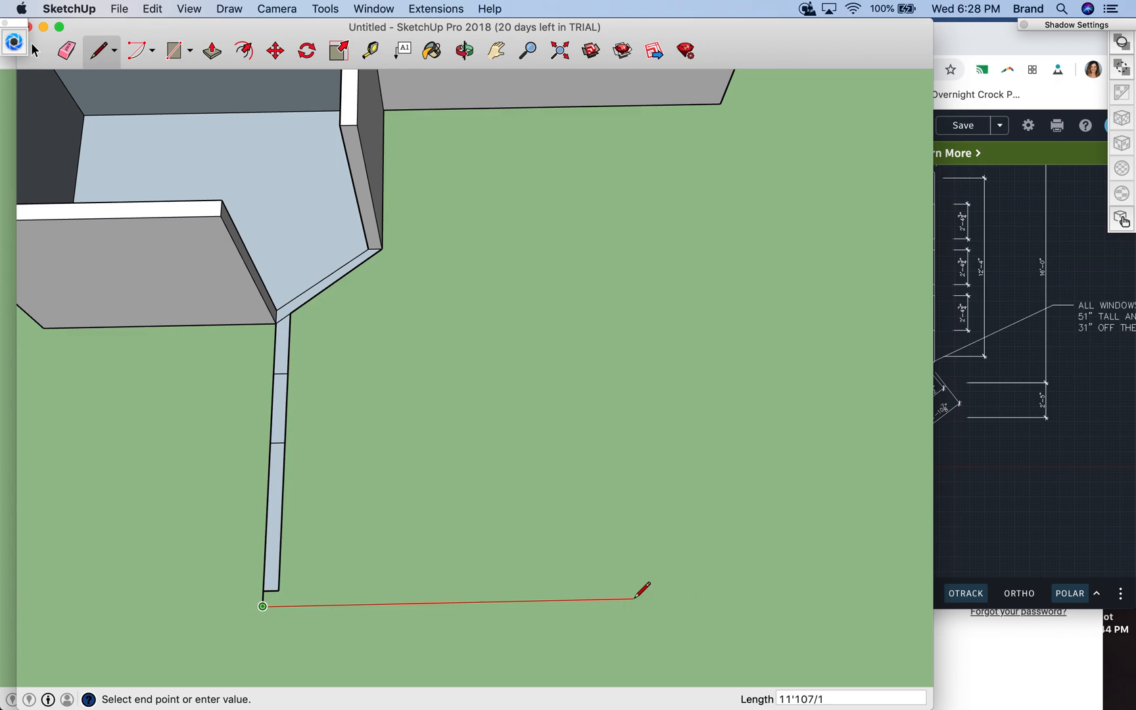
pyautogui.click(619, 598)
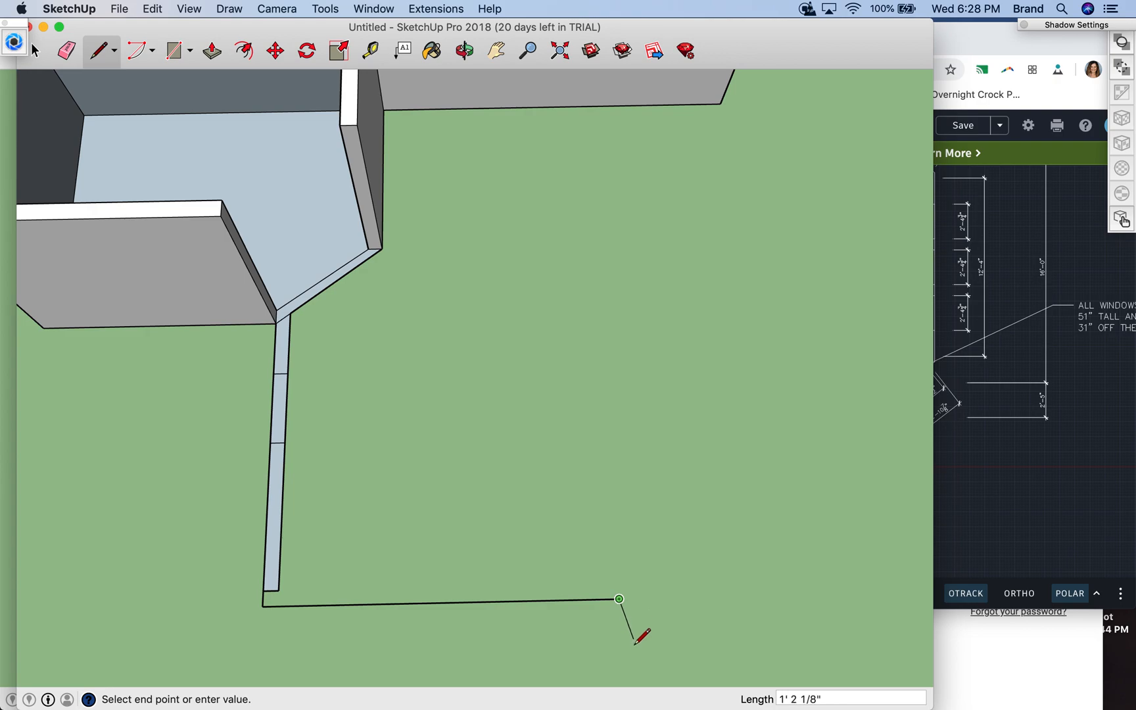
pyautogui.click(645, 598)
pyautogui.press('Escape')
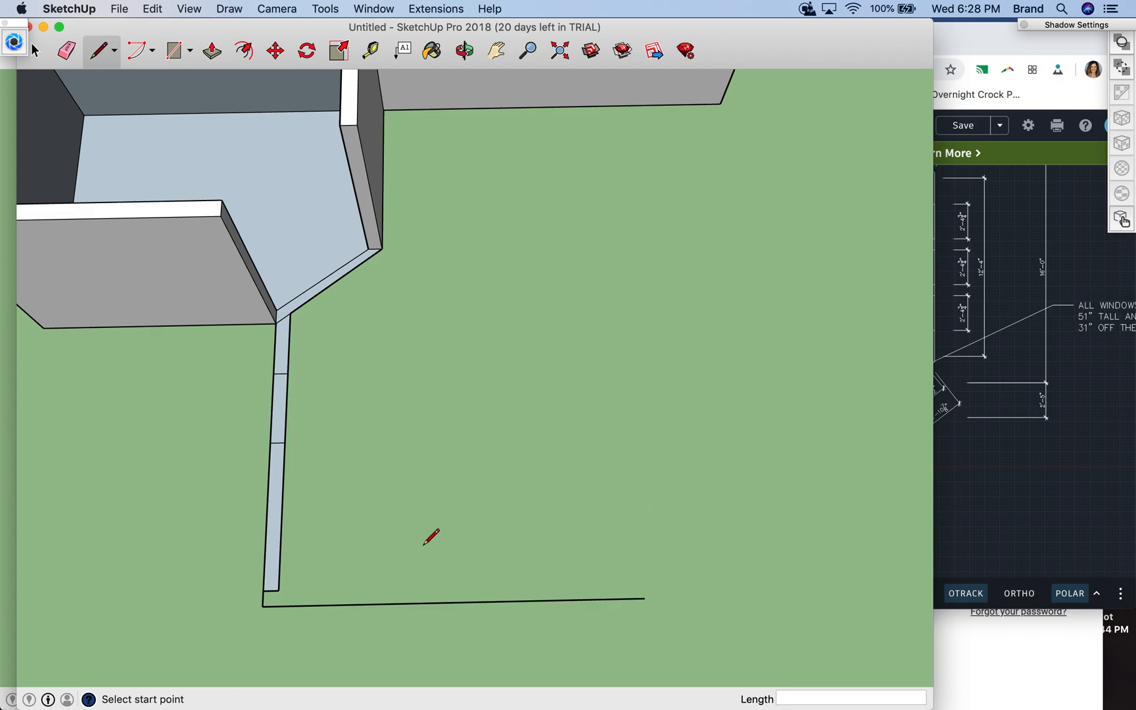
# - Draw the wall's inner line from the strip's inner end corner along the red axis, with a length of 6'47/16"
pyautogui.click(278, 589)
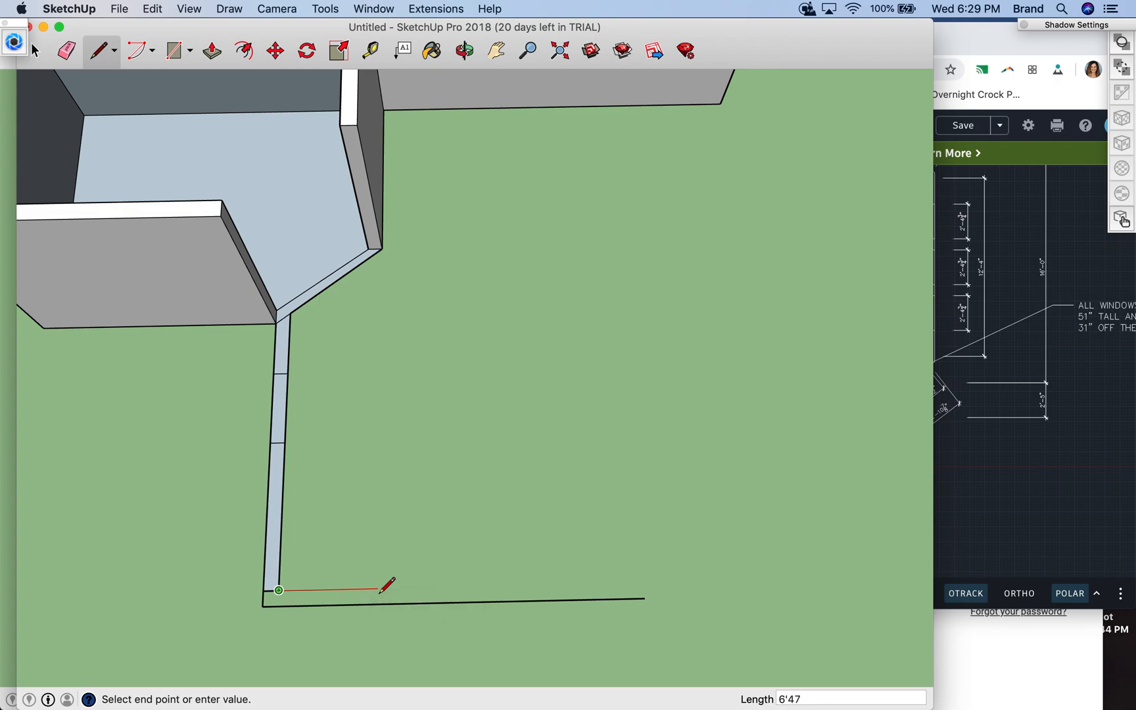
pyautogui.write('6\'47/16"')
pyautogui.press('Return')
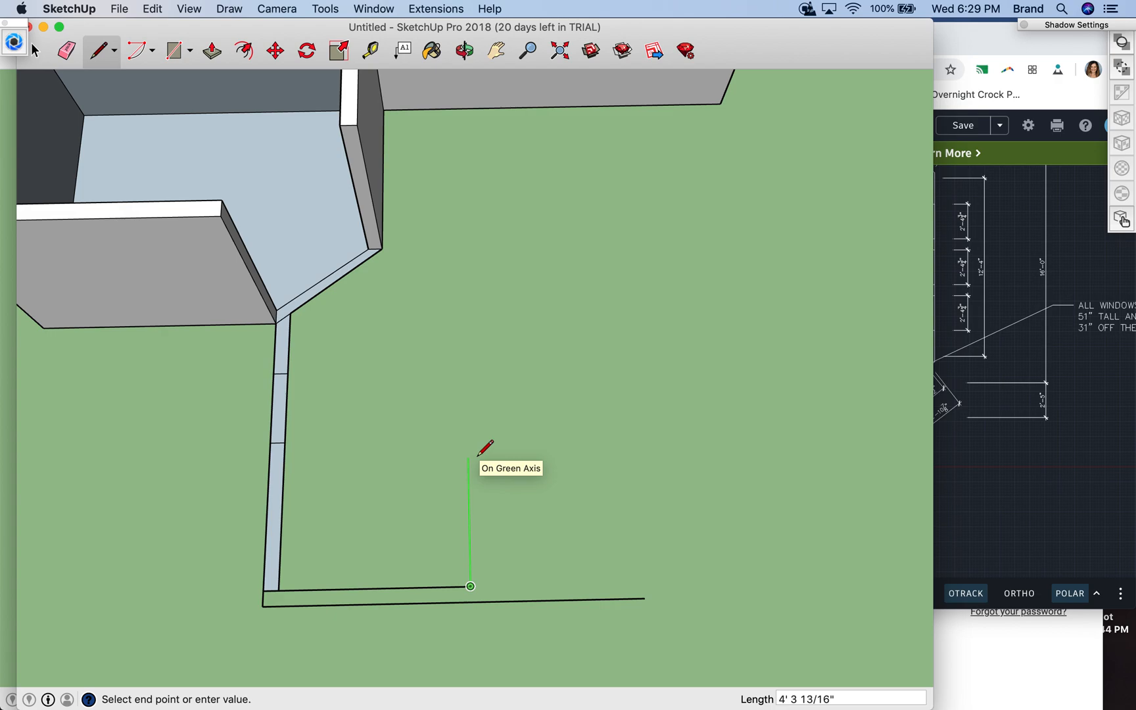
# - Close the closet floor outline with a green-axis edge about 4' 11" long and a red-axis edge back to the wall strip
pyautogui.write("4'11")
pyautogui.click(468, 441)
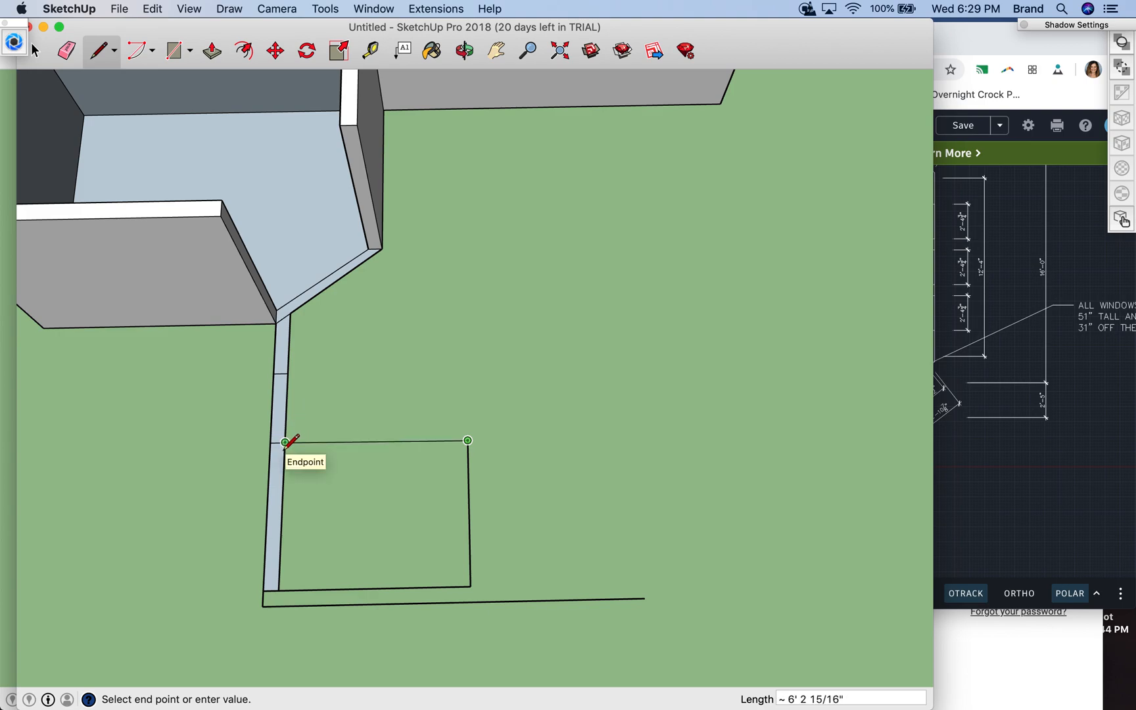
pyautogui.scroll(6, 285, 449)
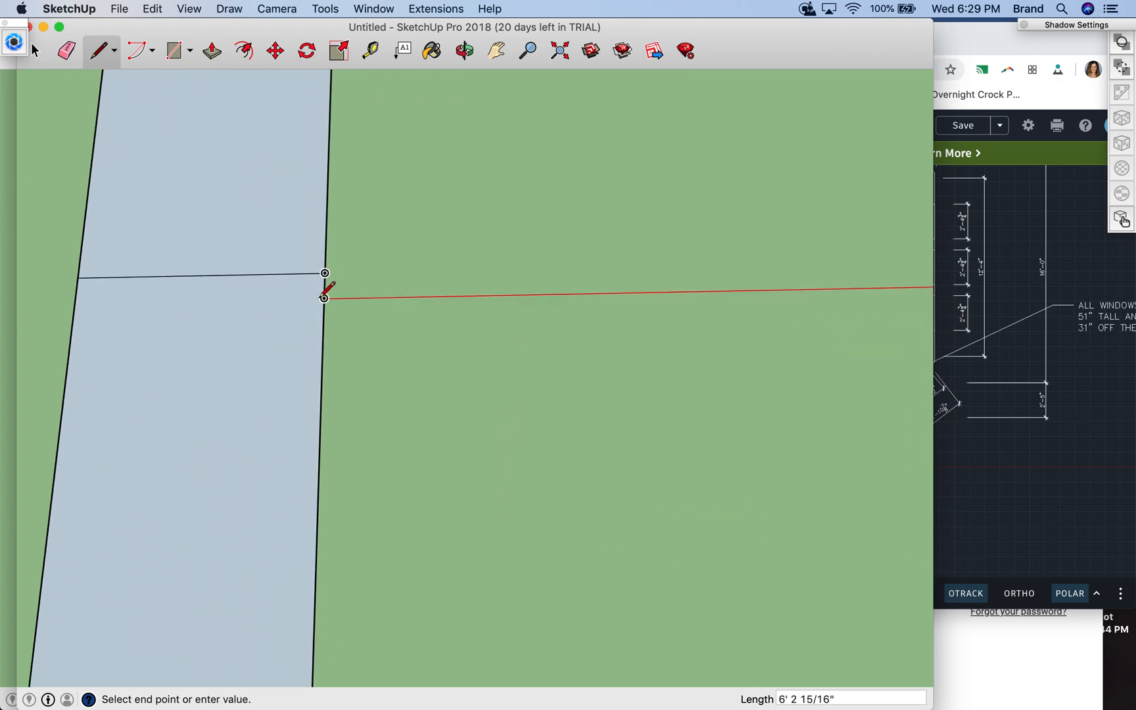
pyautogui.click(324, 297)
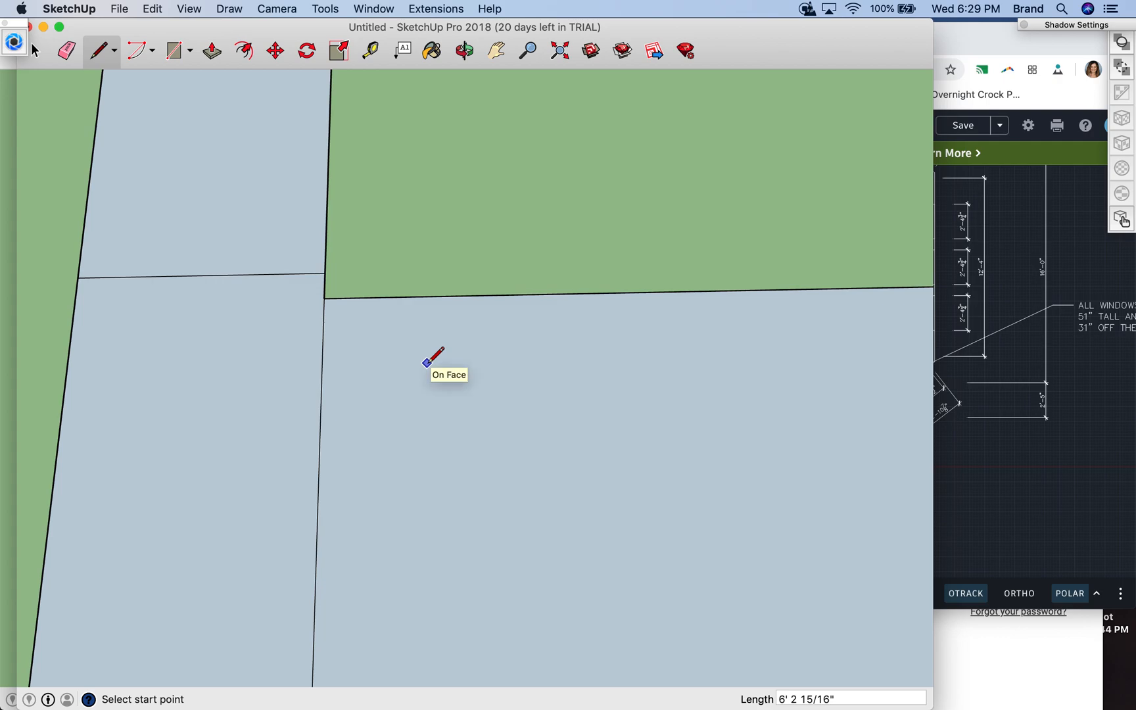
pyautogui.scroll(-8, 426, 362)
pyautogui.scroll(-6, 426, 362)
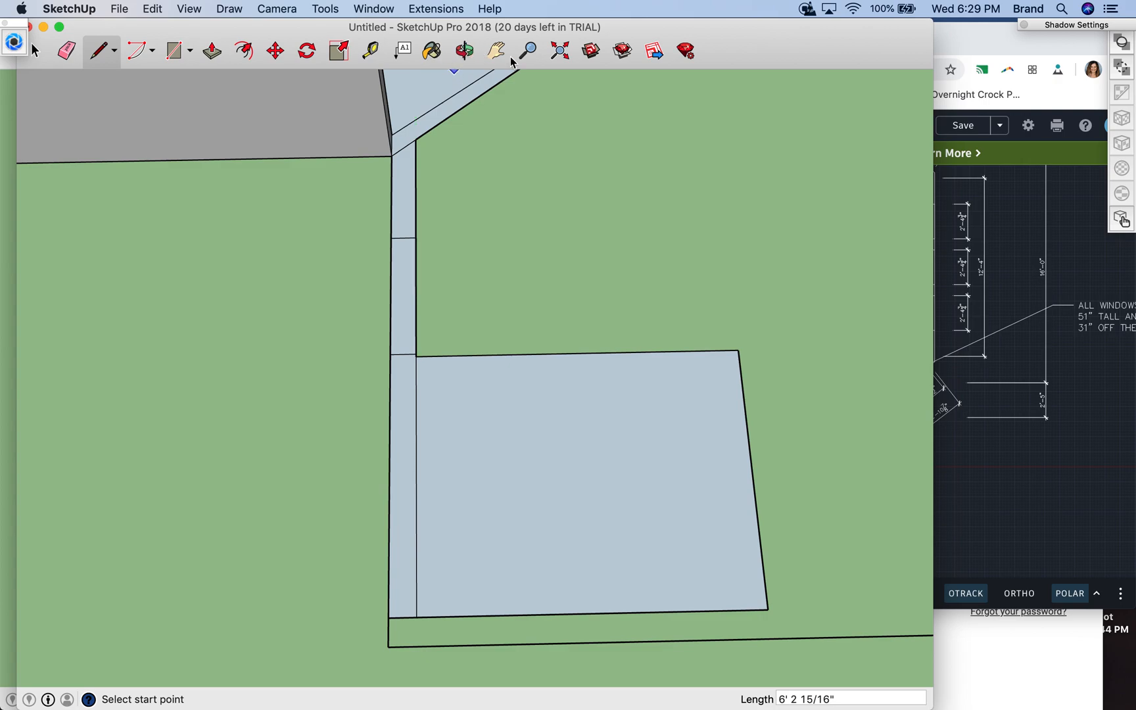
# - Measure the closet floor's side along the strip, the strip's full inner edge, and the distance from the bathroom corner to the first door opening line
pyautogui.click(370, 51)
pyautogui.click(416, 355)
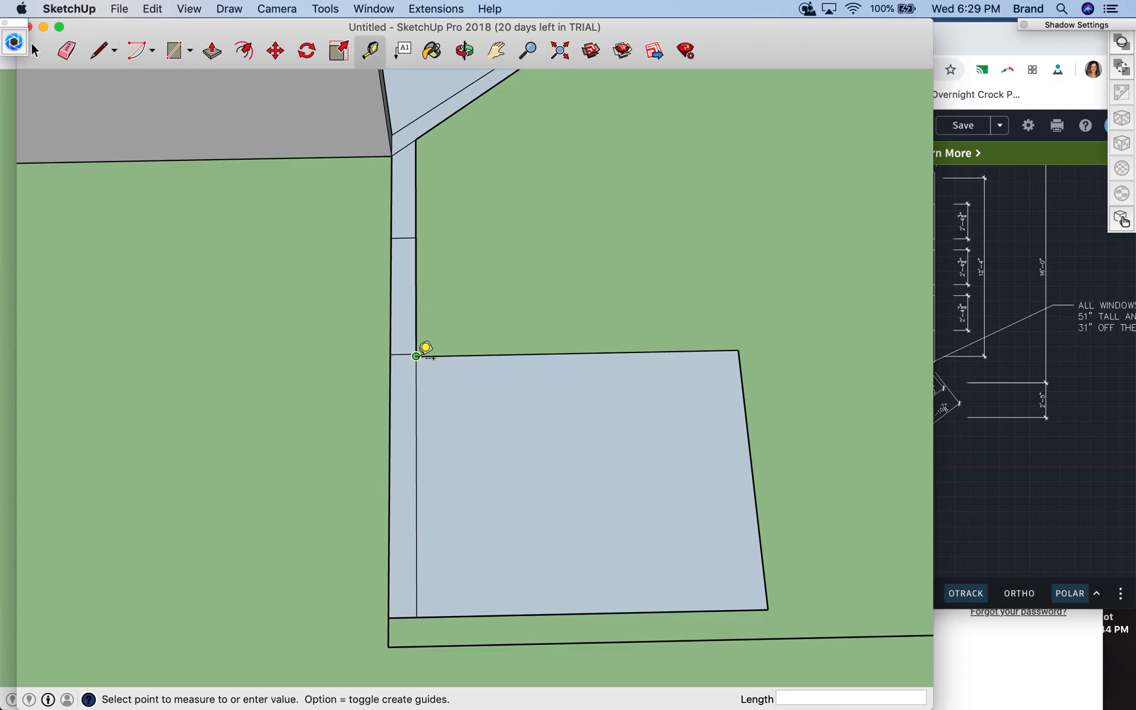
pyautogui.click(432, 603)
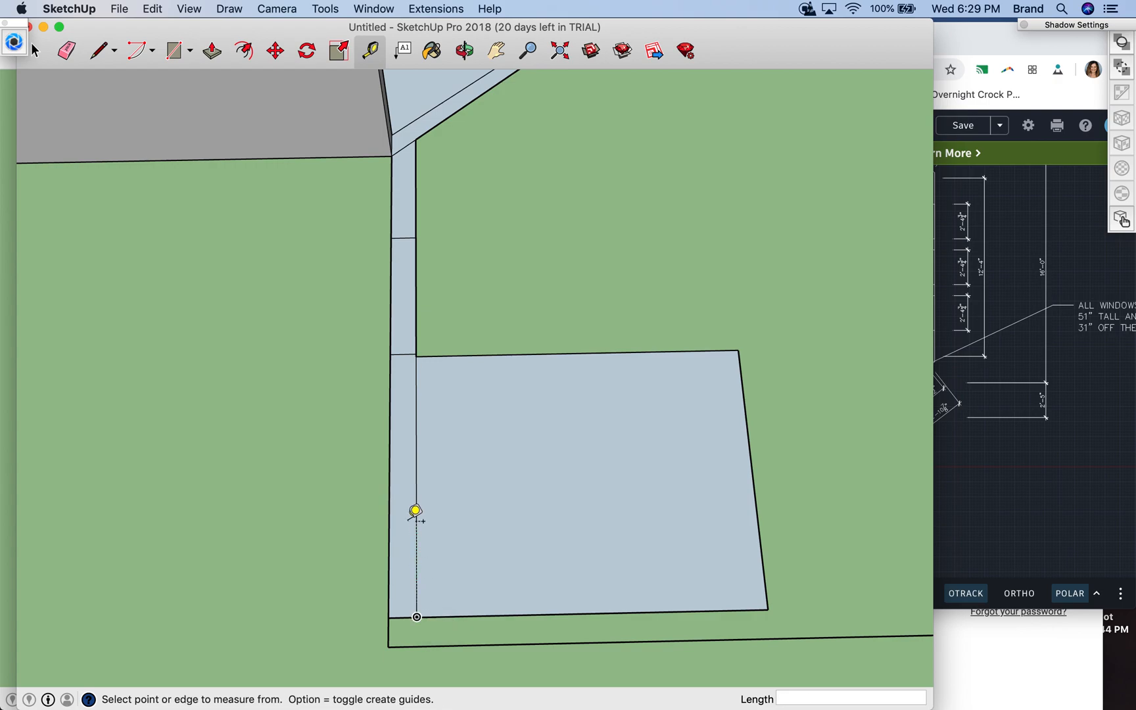
pyautogui.click(417, 617)
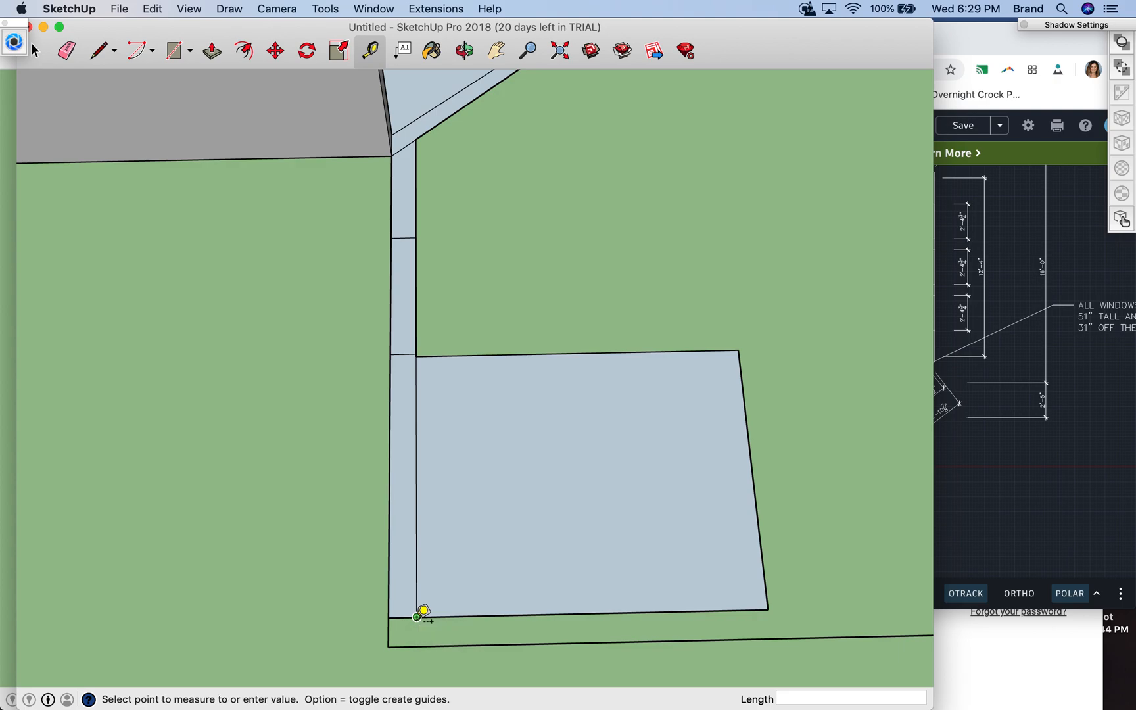
pyautogui.click(426, 127)
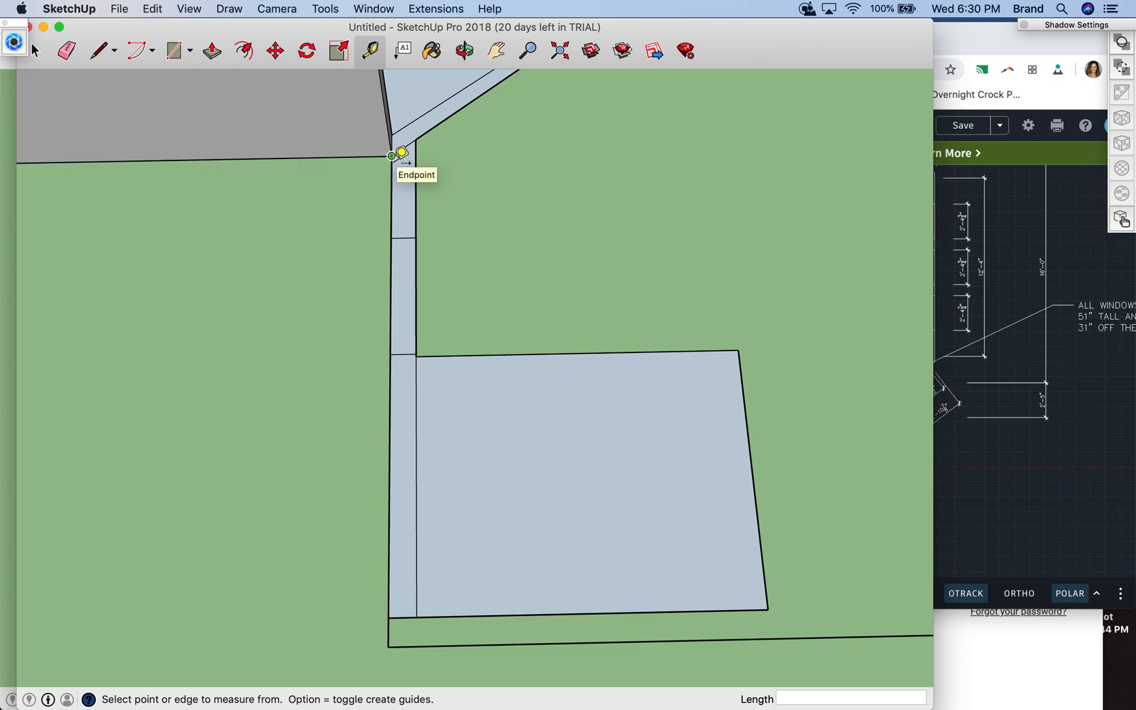
pyautogui.click(392, 156)
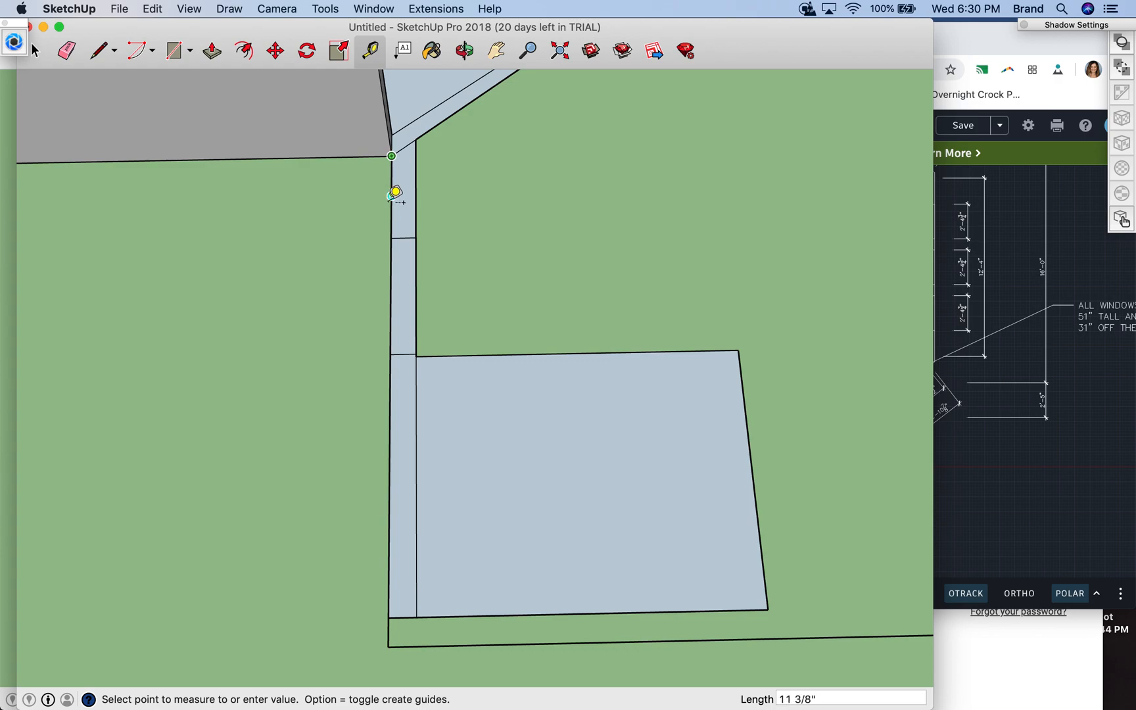
pyautogui.click(395, 234)
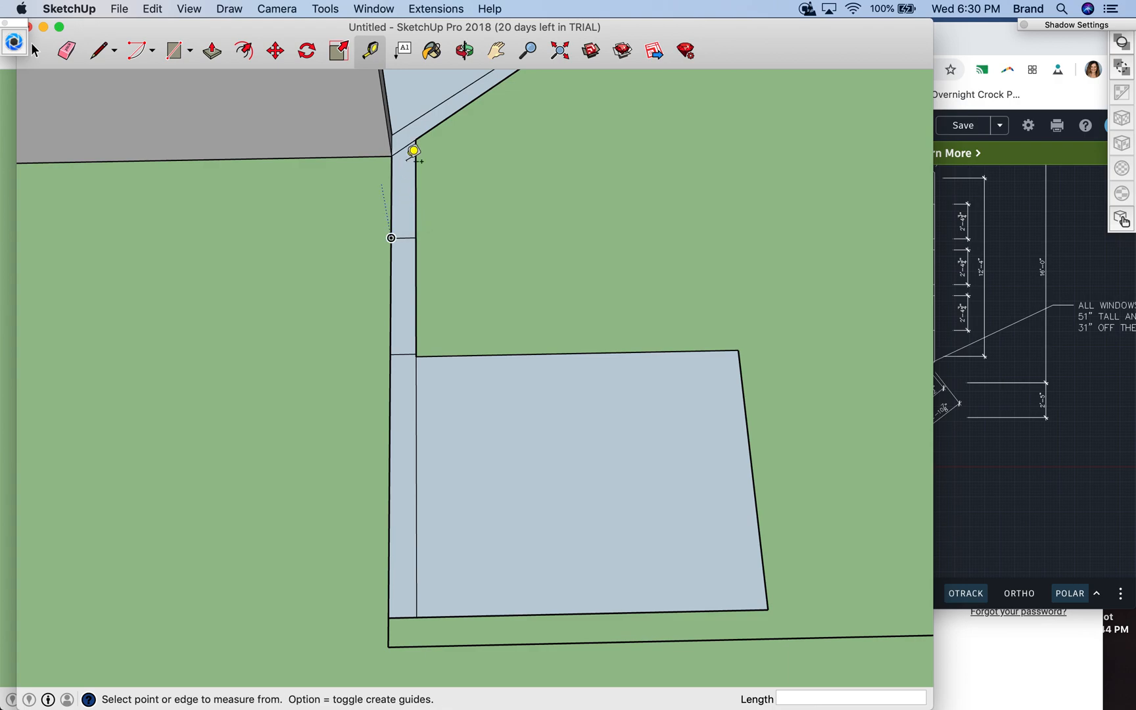
# - Draw a 1'43/4" line from the bathroom wall's outer base corner along the strip's outer edge
pyautogui.click(98, 51)
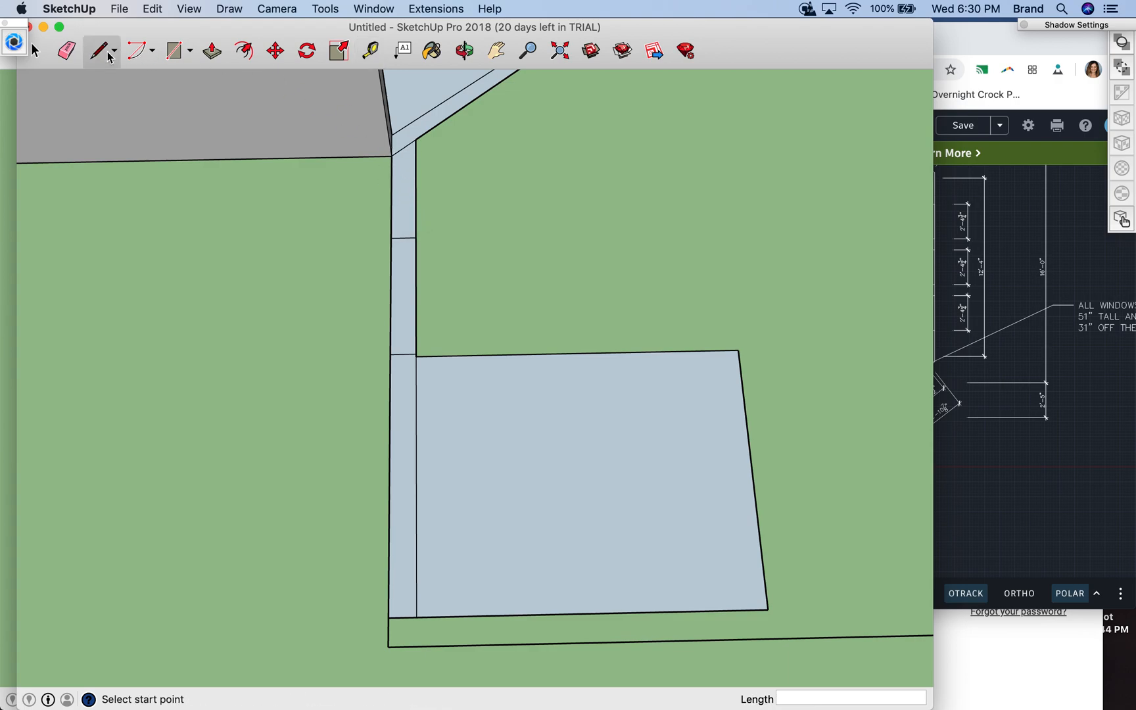
pyautogui.click(392, 155)
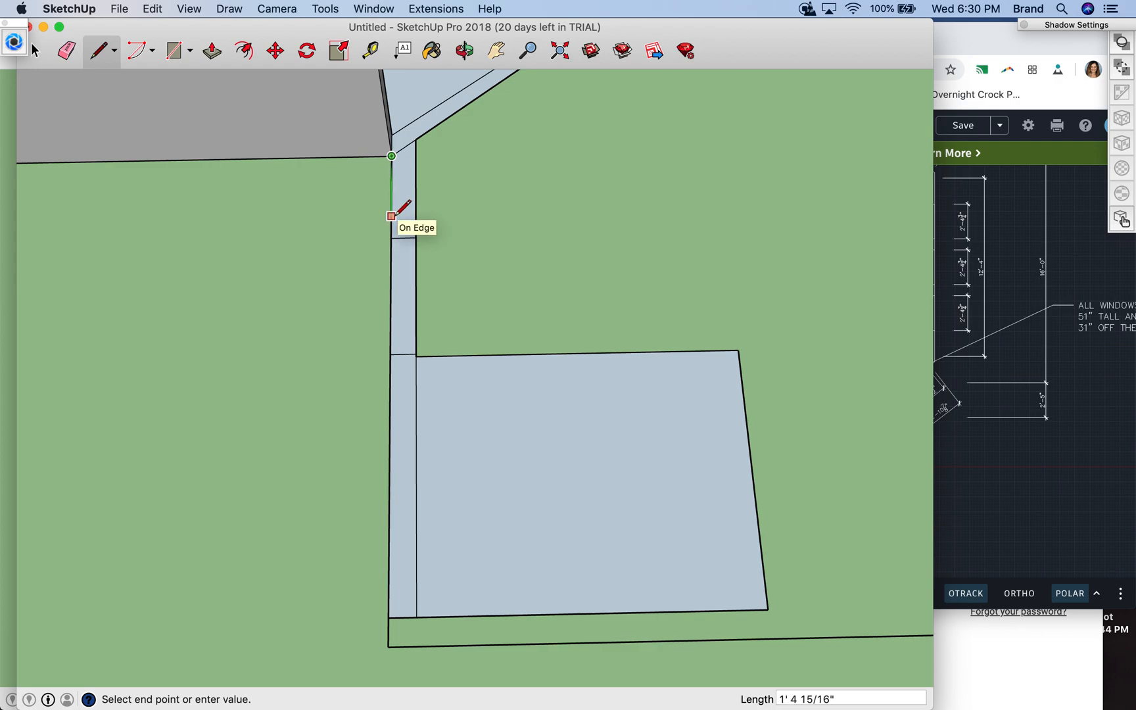
pyautogui.write('1\'43/4"')
pyautogui.press('Return')
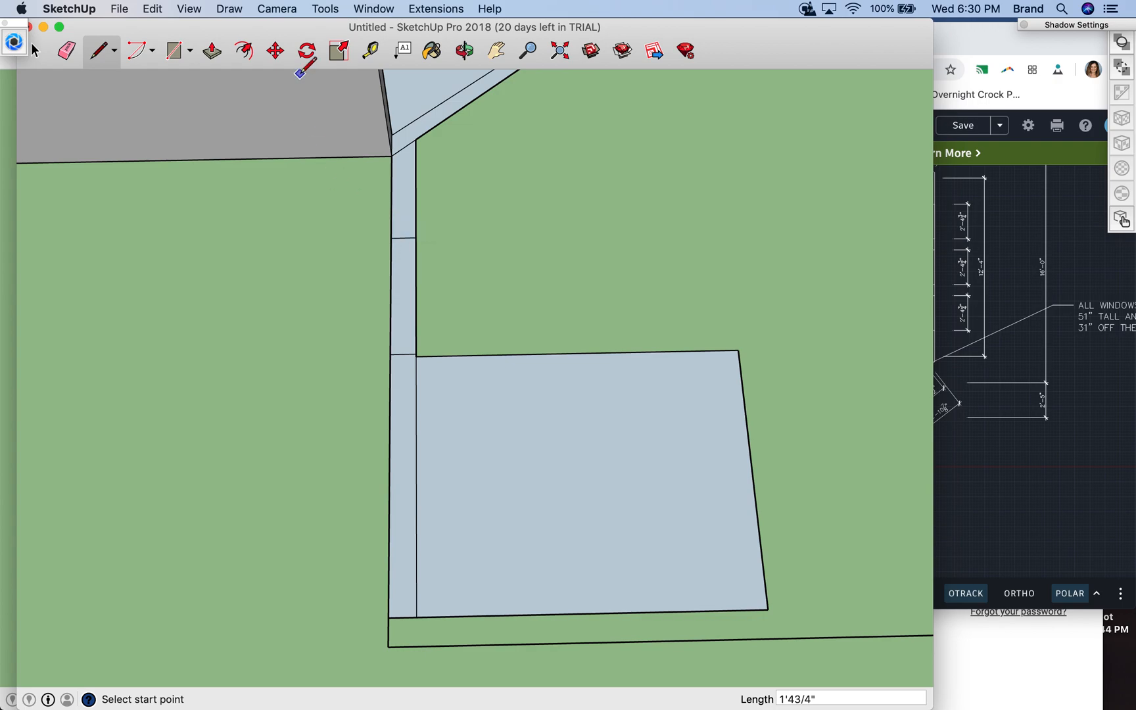
# - Erase the two short edges across the wall strip that mark the door opening
pyautogui.click(67, 51)
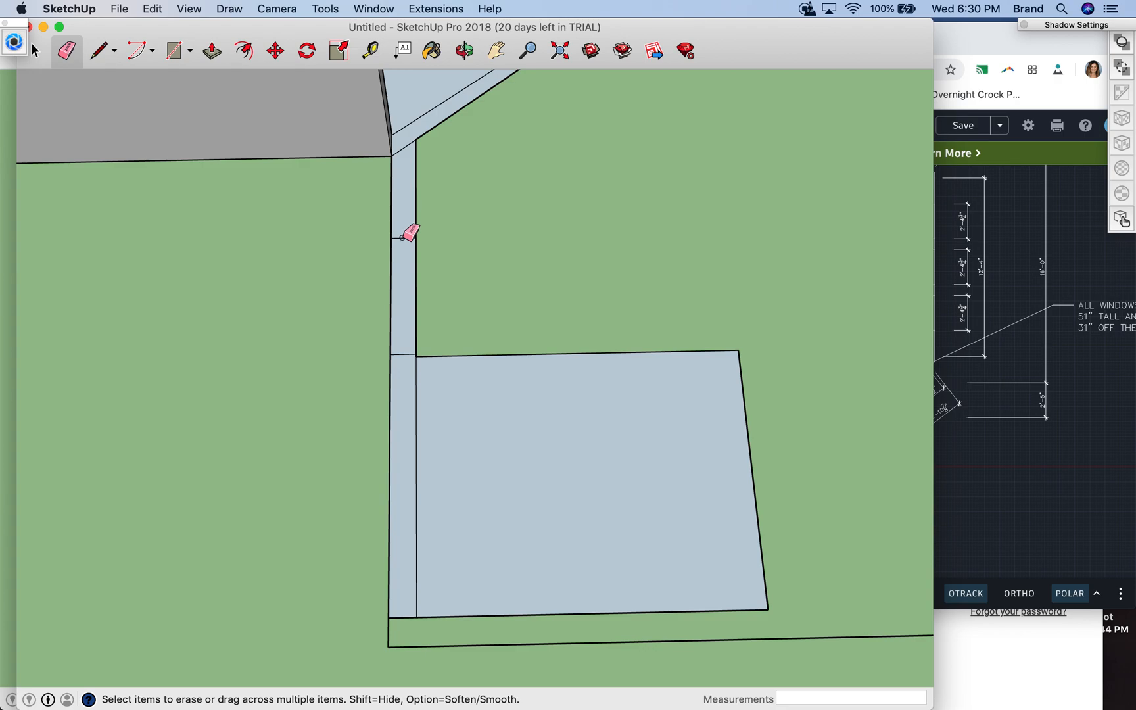
pyautogui.click(34, 51)
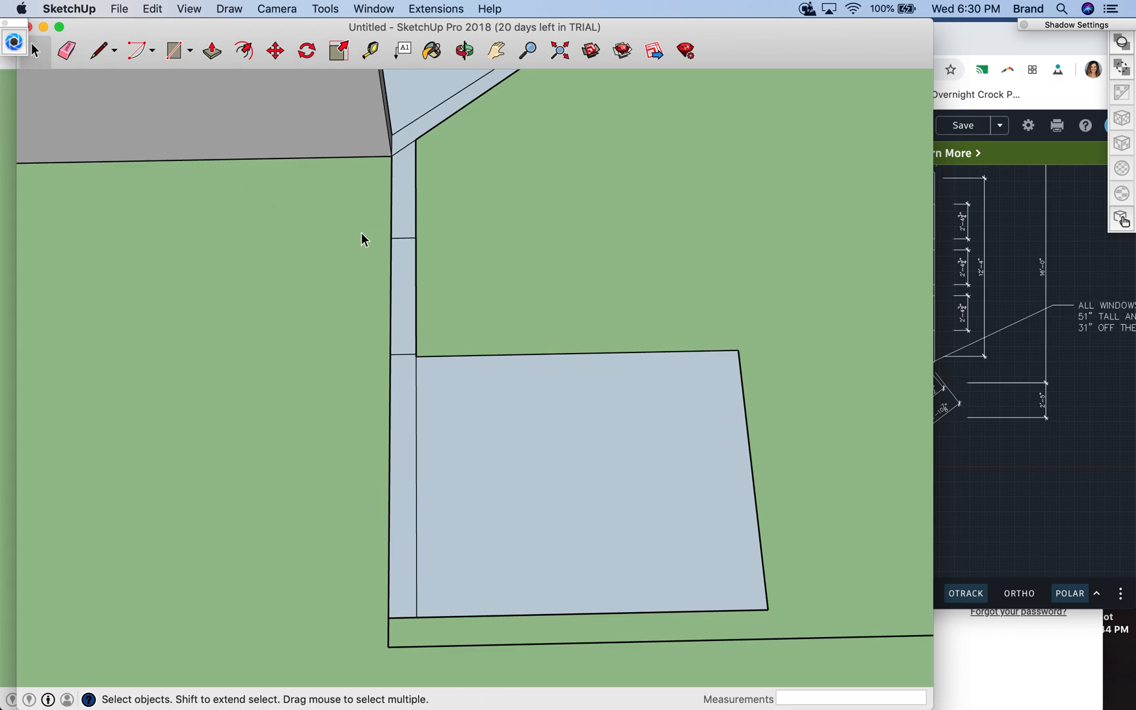
pyautogui.click(410, 238)
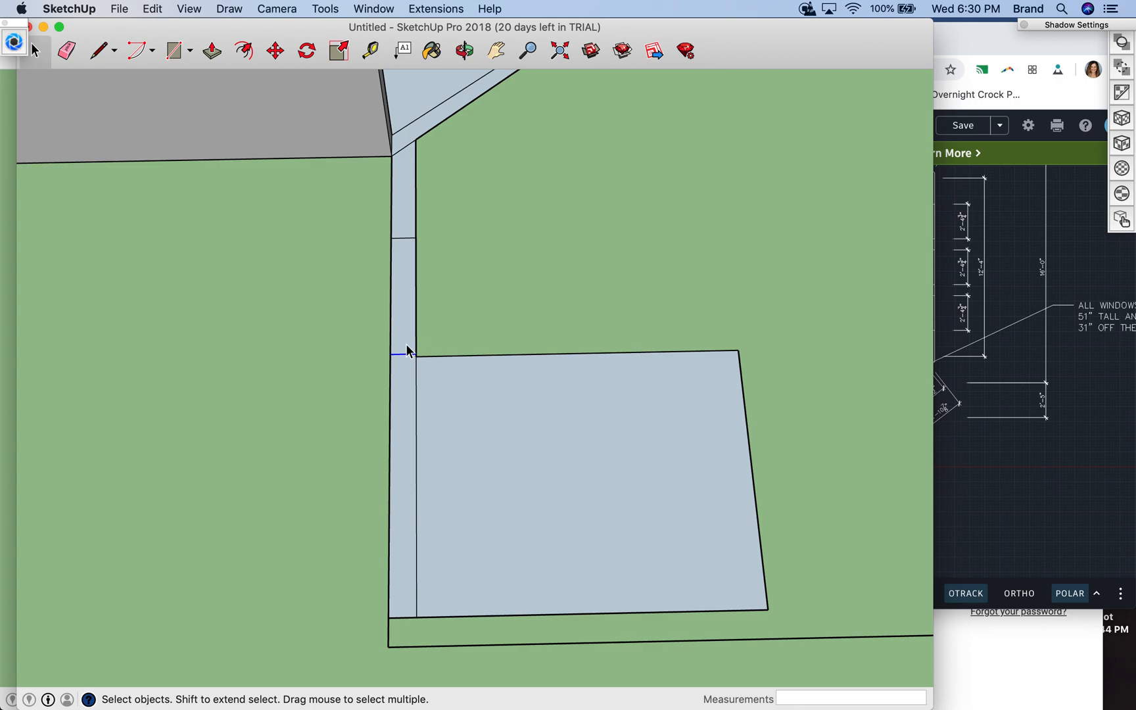
pyautogui.click(404, 238)
pyautogui.click(67, 49)
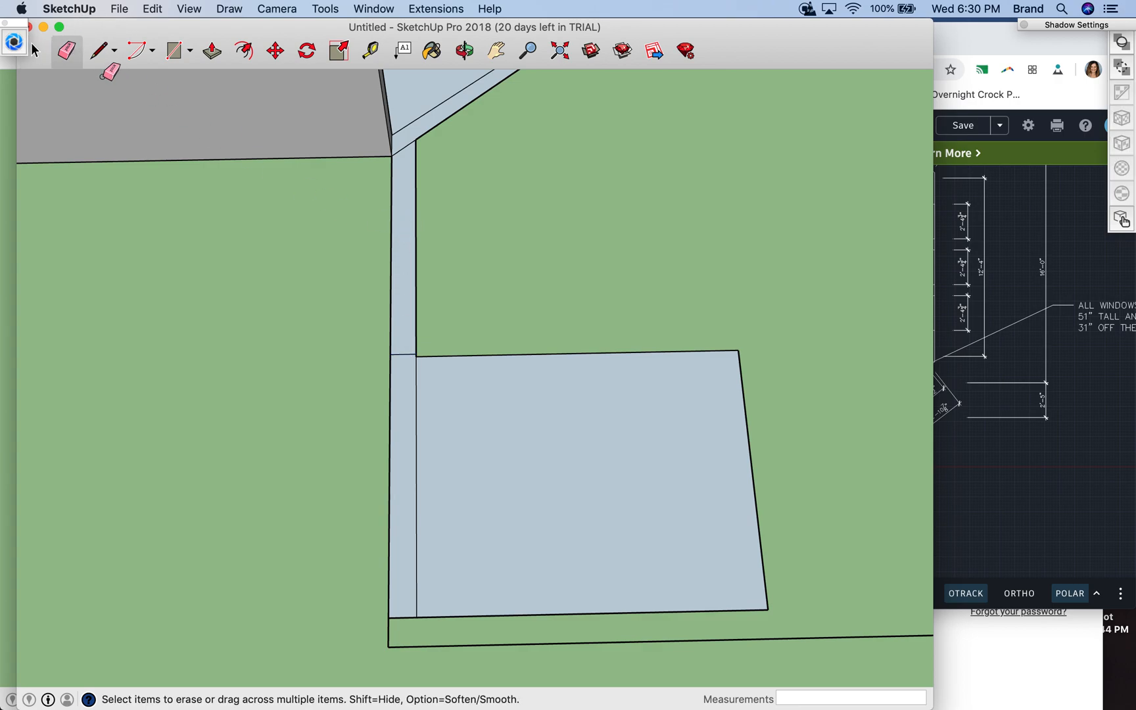
pyautogui.click(35, 50)
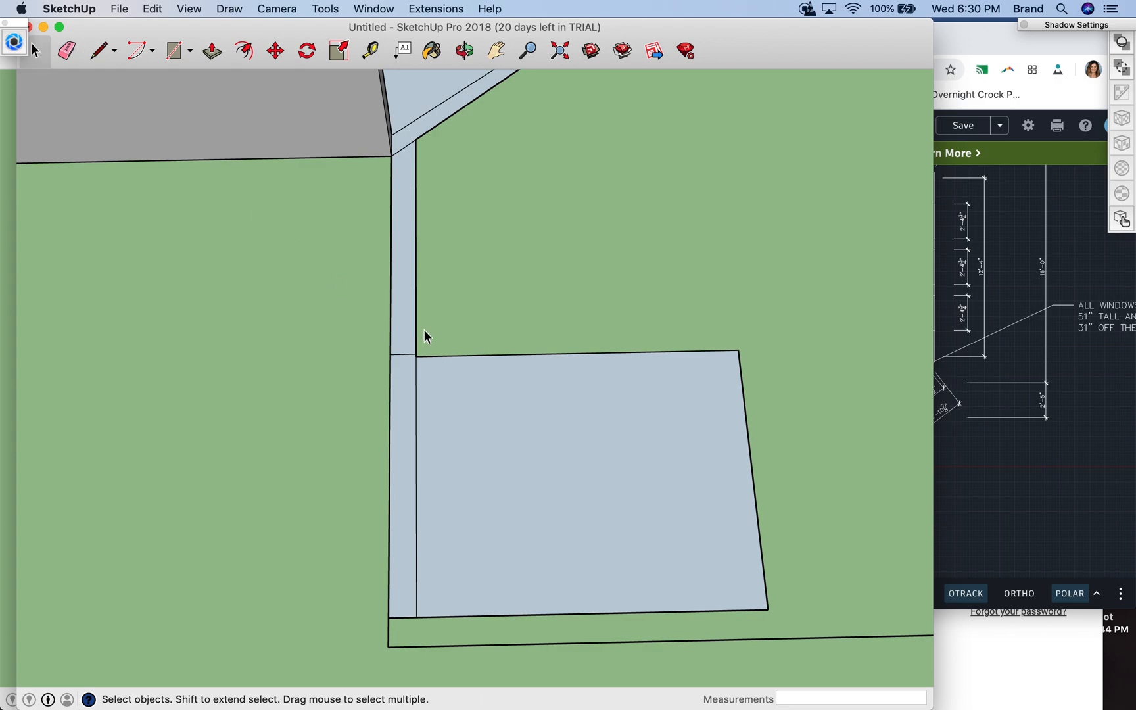
pyautogui.click(400, 353)
pyautogui.click(67, 50)
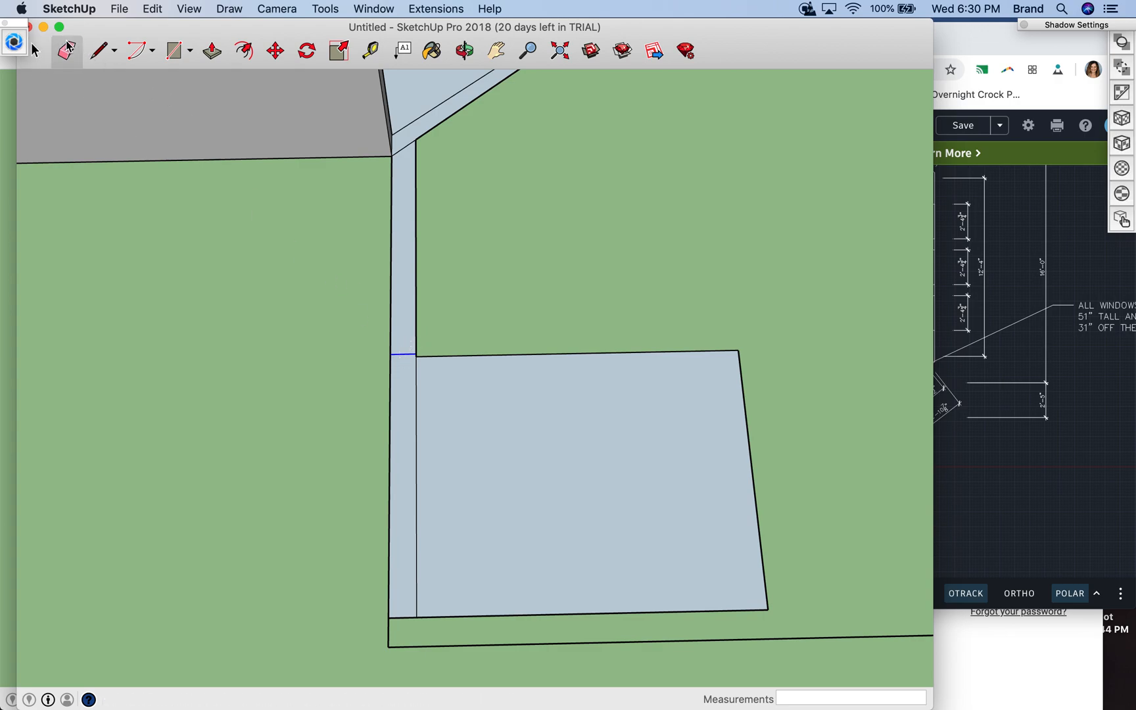
pyautogui.click(404, 354)
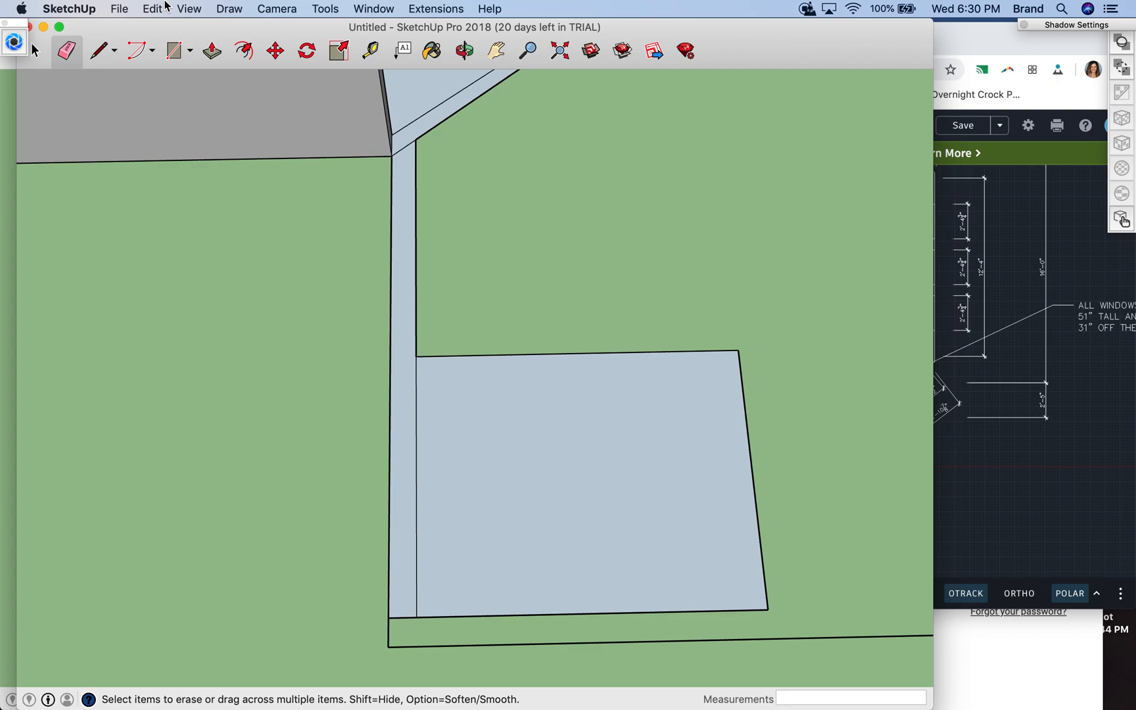
pyautogui.click(97, 52)
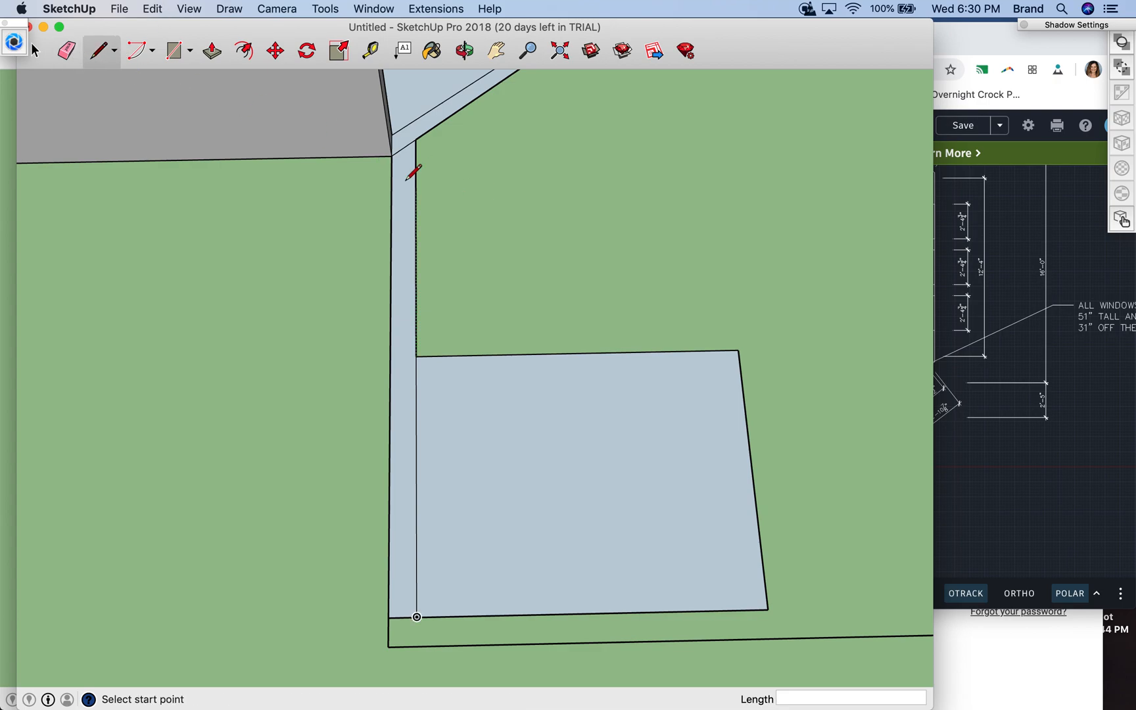
pyautogui.click(35, 51)
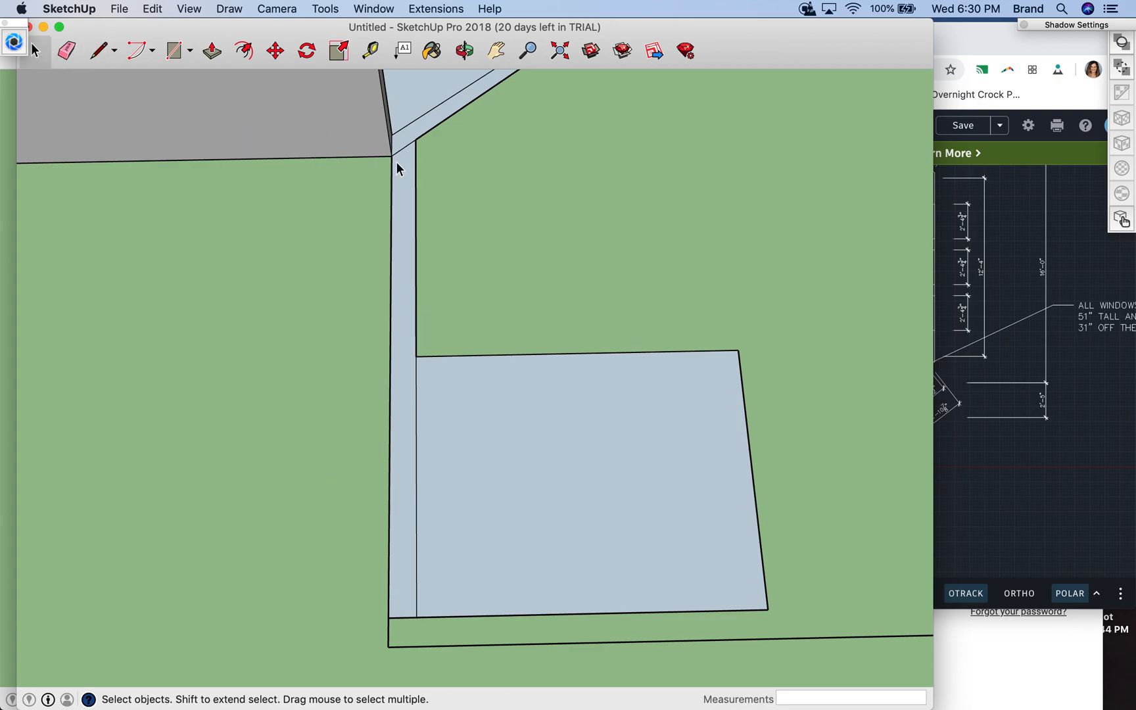
pyautogui.click(392, 195)
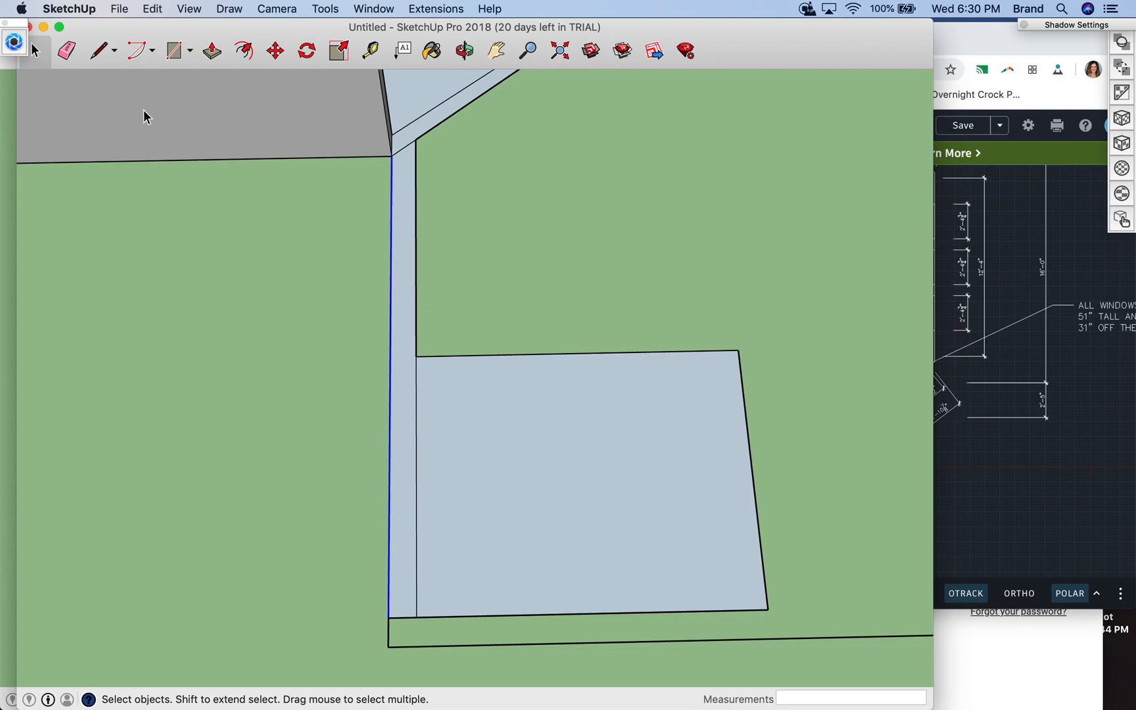
pyautogui.click(99, 53)
pyautogui.click(391, 156)
pyautogui.press('Escape')
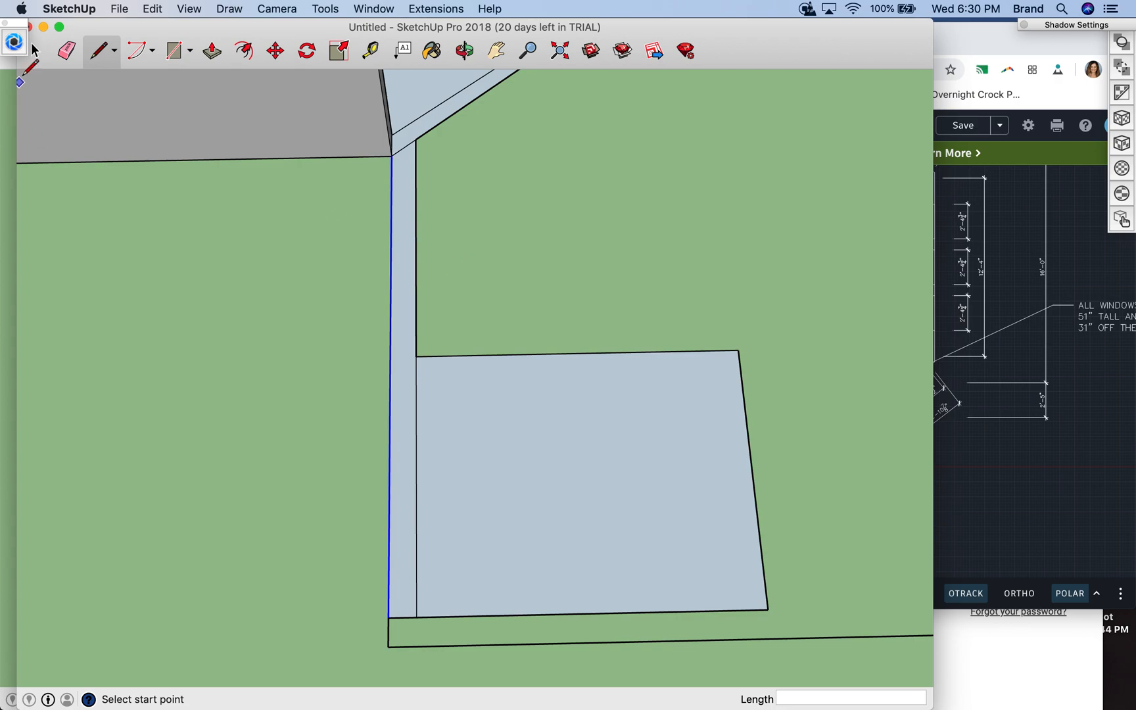
pyautogui.click(35, 50)
pyautogui.click(432, 204)
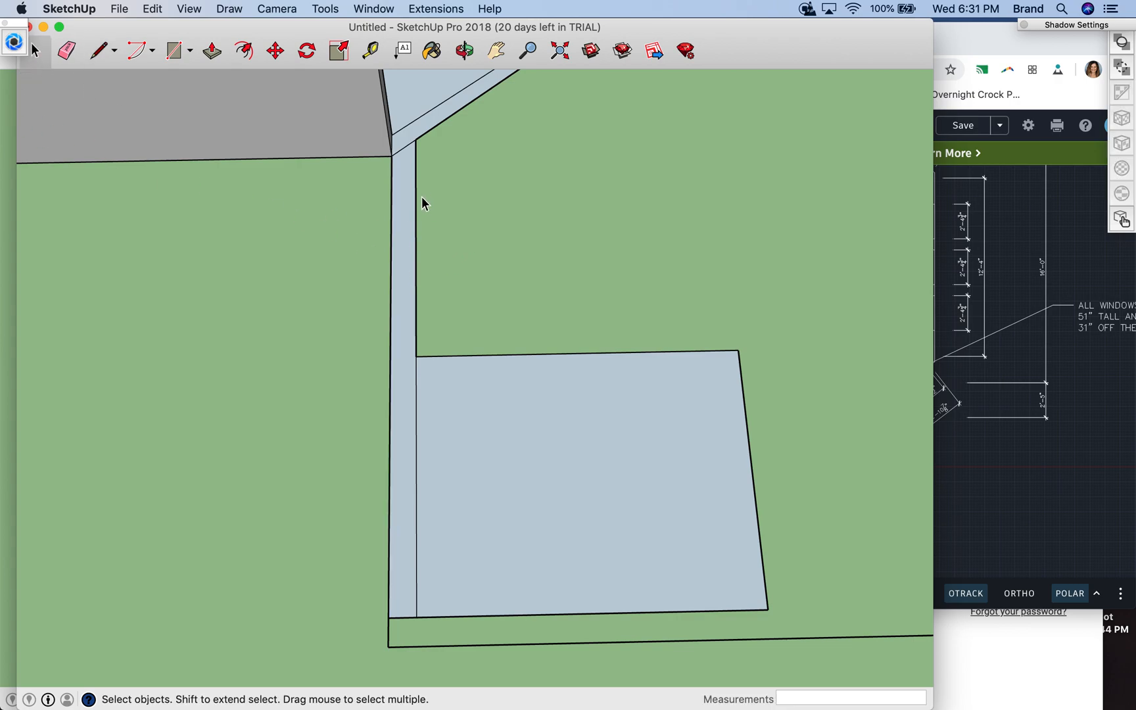
# - Draw a 1'43/4" line from the bathroom wall's outer base corner along the strip, and a 6" line across the strip
pyautogui.click(90, 51)
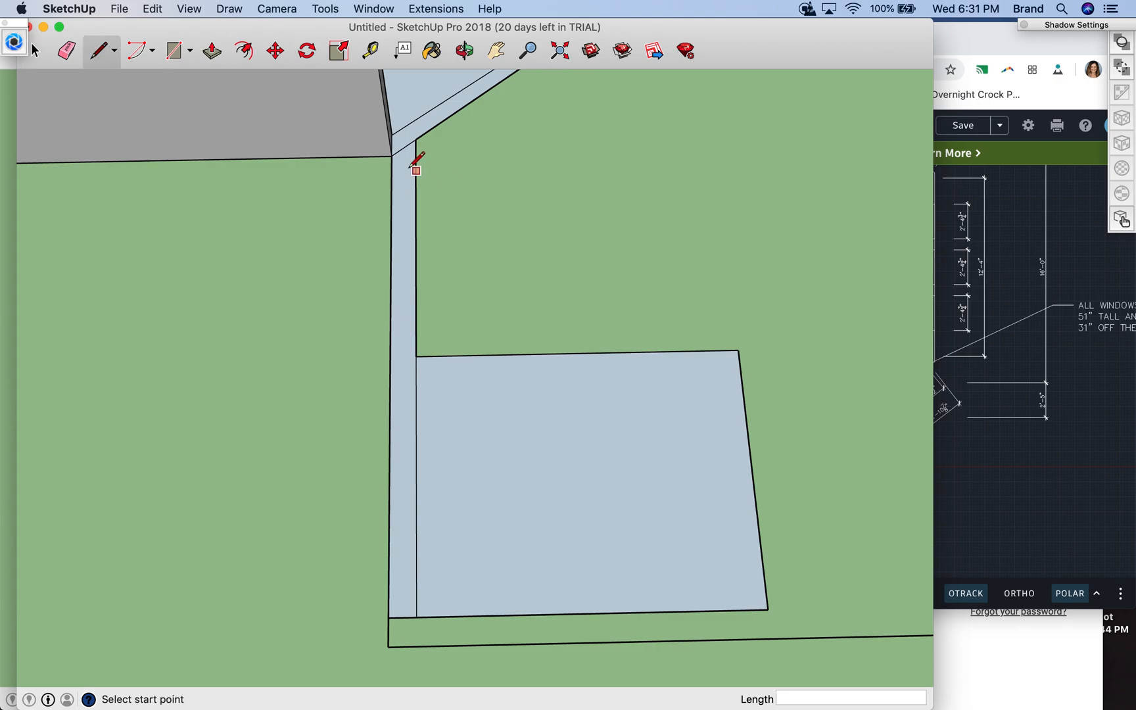
pyautogui.click(391, 156)
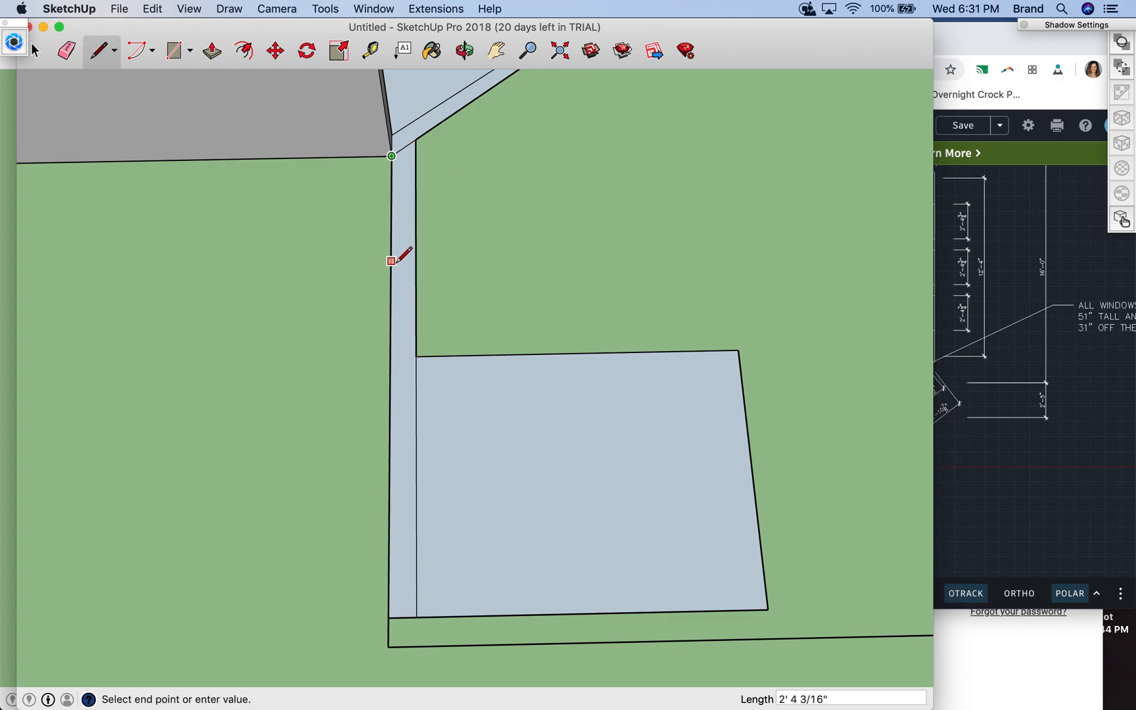
pyautogui.write('1')
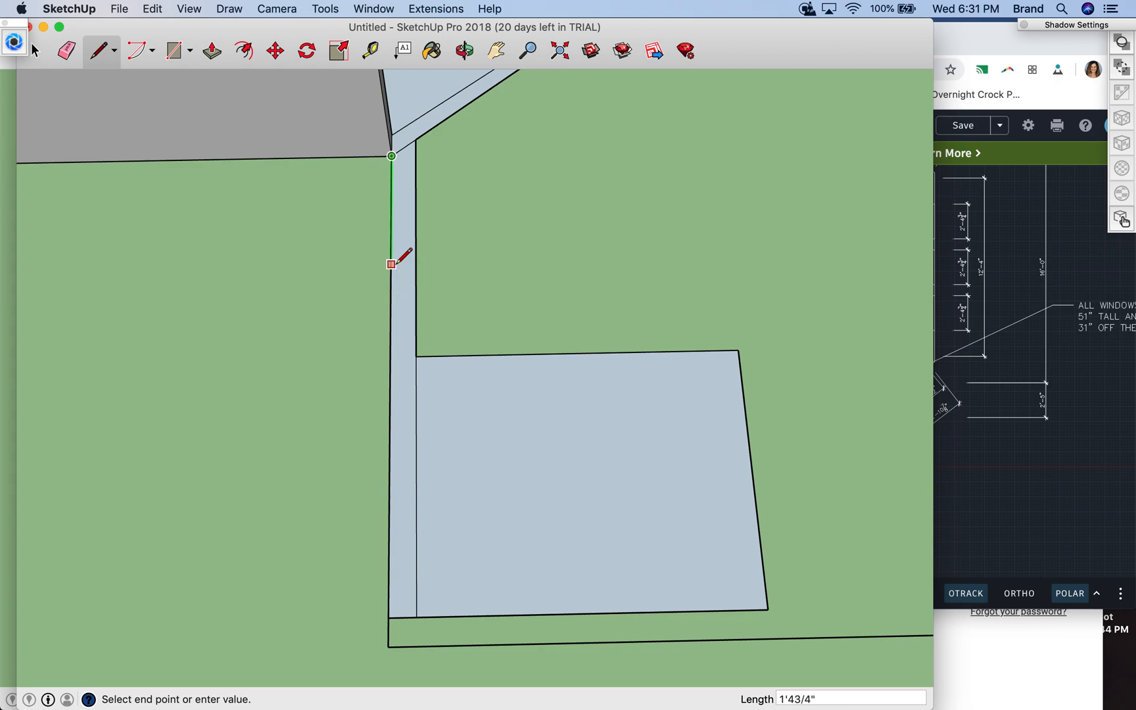
pyautogui.press('Escape')
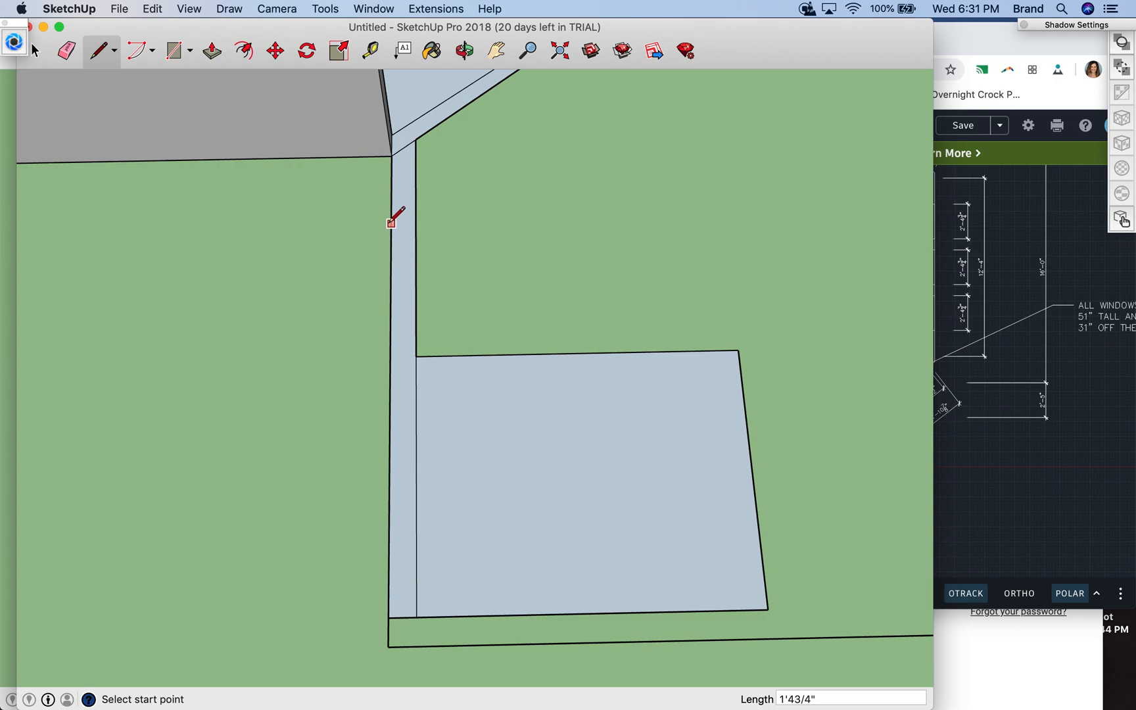
pyautogui.click(391, 238)
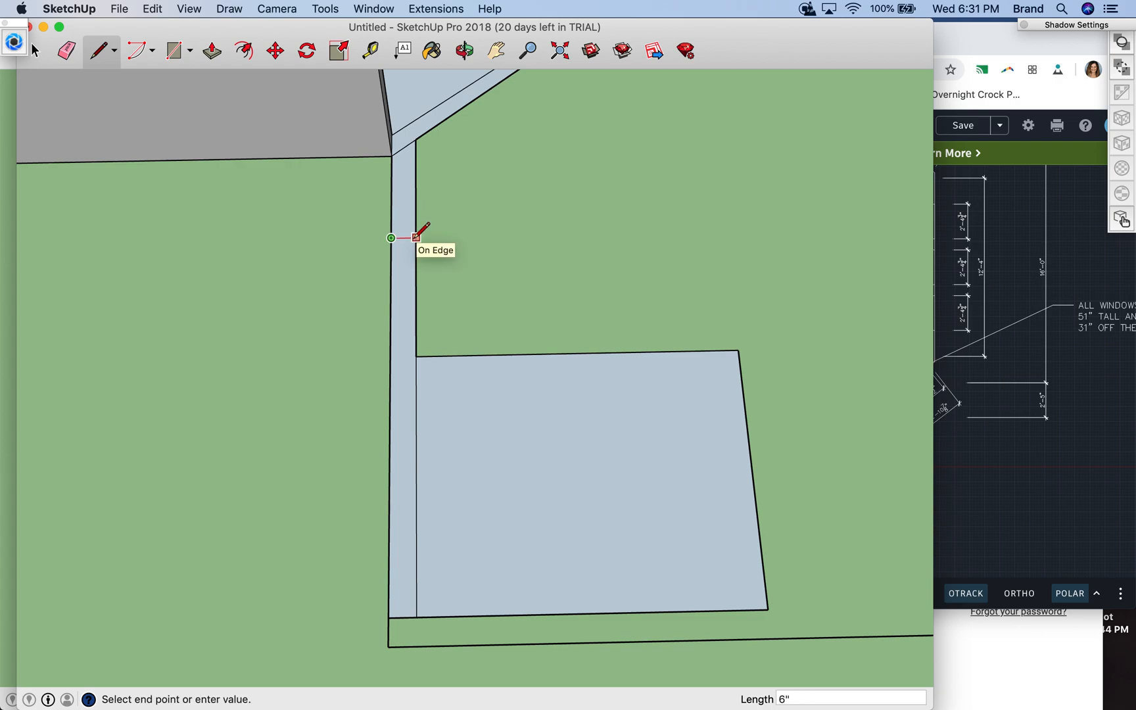
pyautogui.click(416, 238)
# - Draw 30" lines from both ends of the cross line along the strip's inner and outer edges
pyautogui.click(416, 237)
pyautogui.write('30')
pyautogui.press('Return')
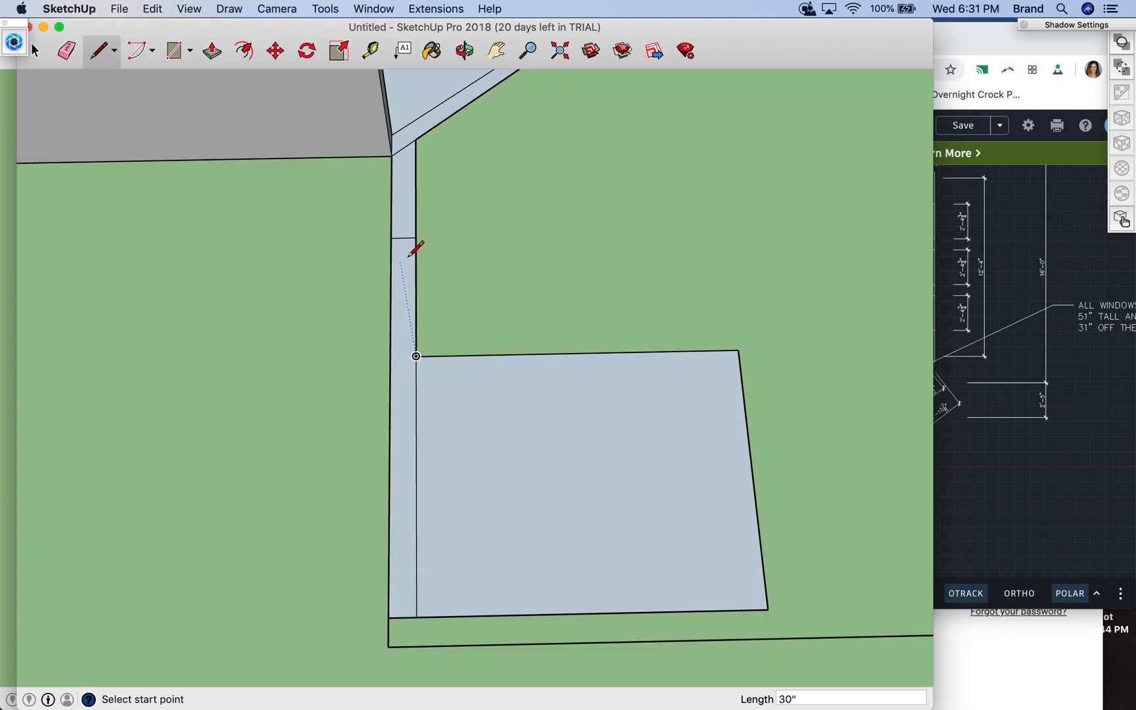
pyautogui.click(391, 237)
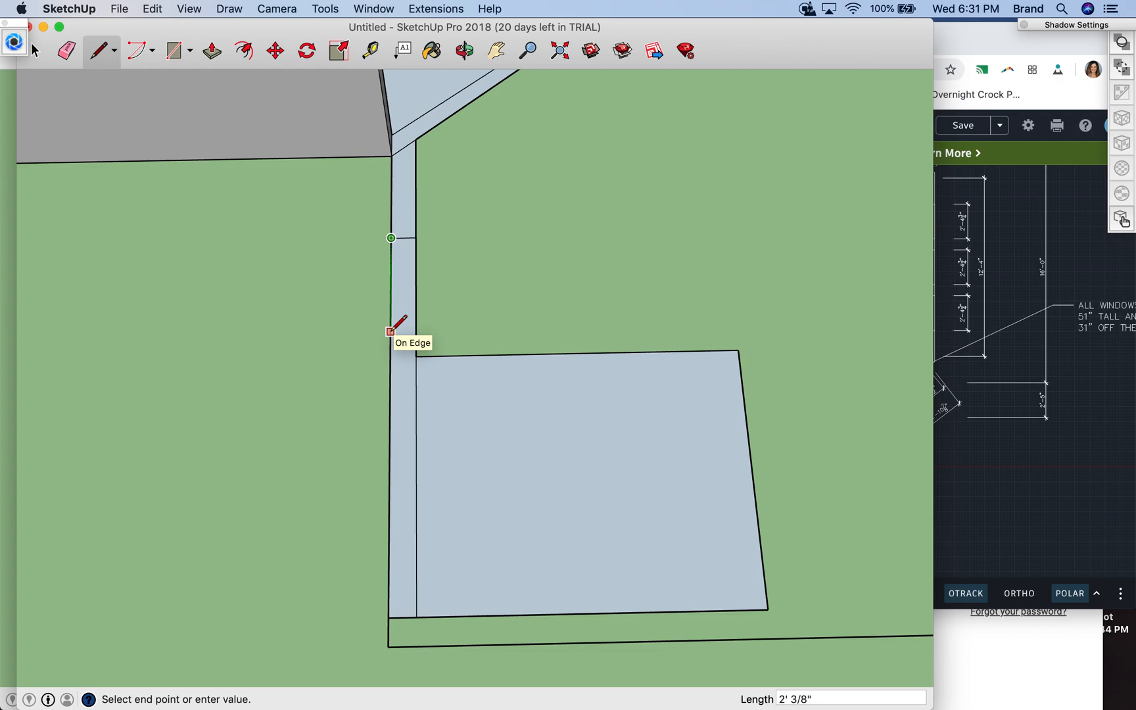
pyautogui.press('Return')
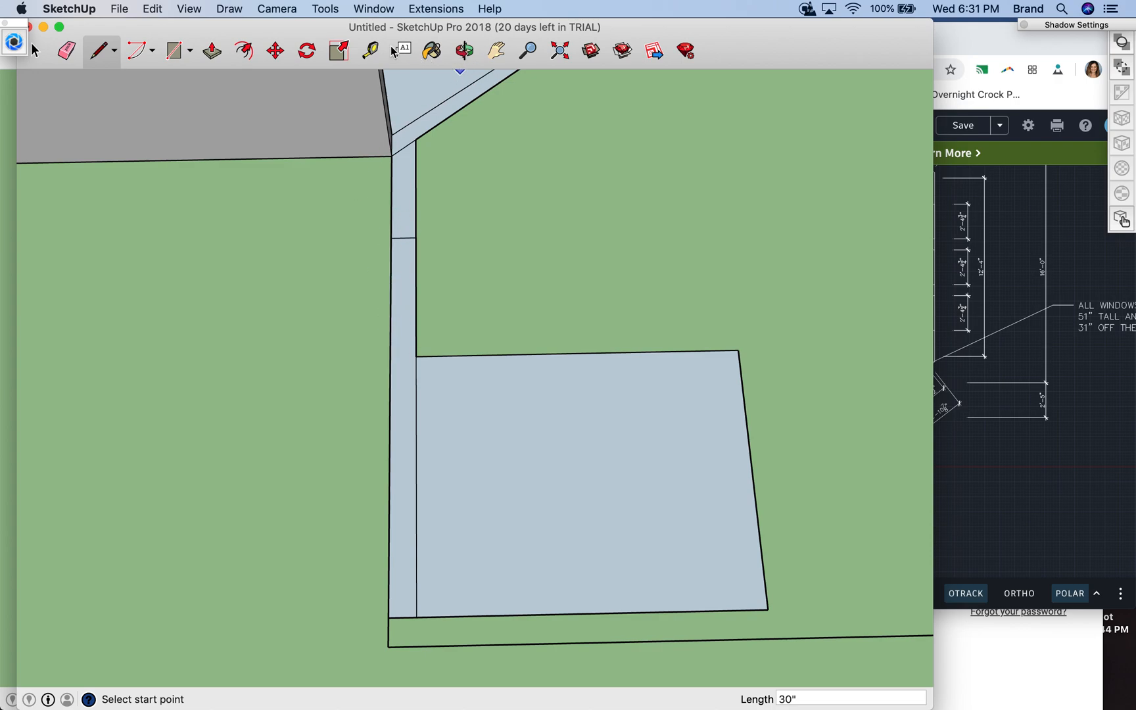
# - Measure the distance from the bathroom wall's outer base corner to the line across the strip
pyautogui.click(370, 50)
pyautogui.click(393, 156)
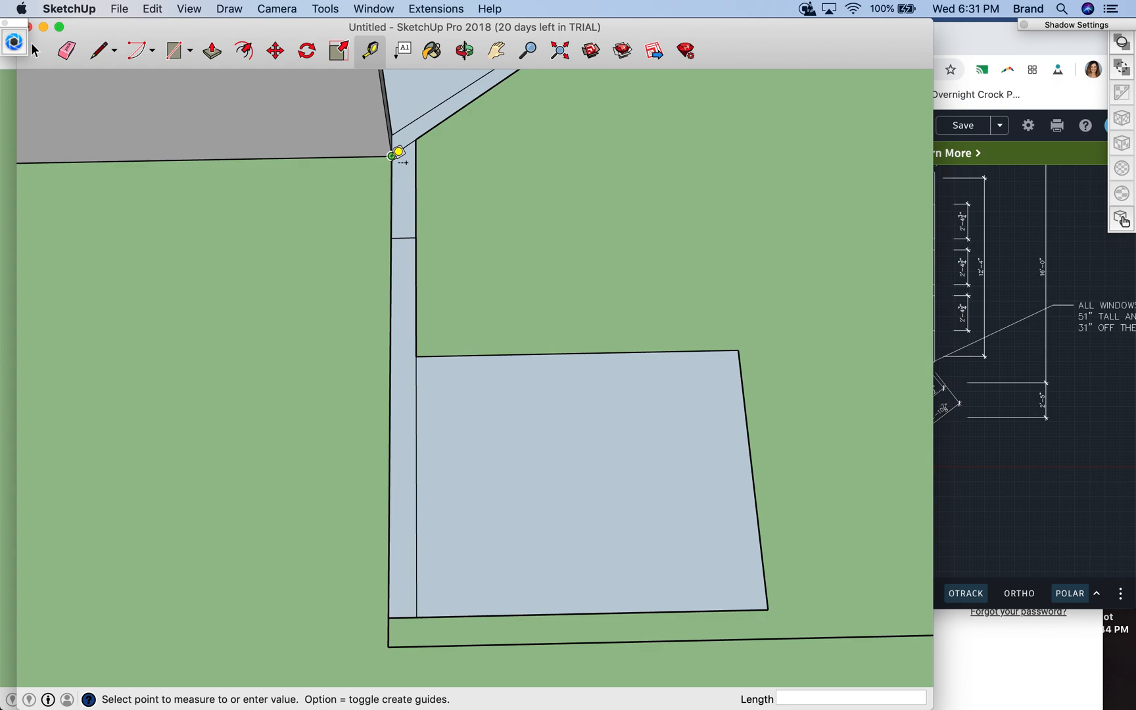
pyautogui.click(392, 237)
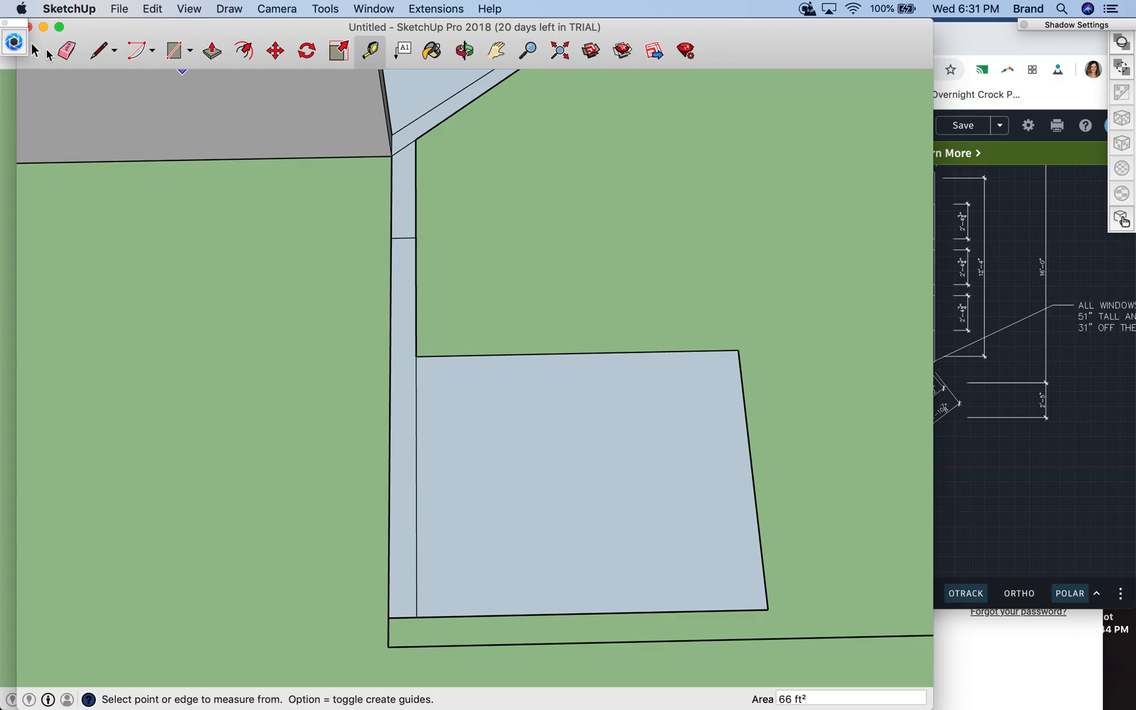
# - Erase the short line across the wall strip
pyautogui.click(35, 51)
pyautogui.click(405, 238)
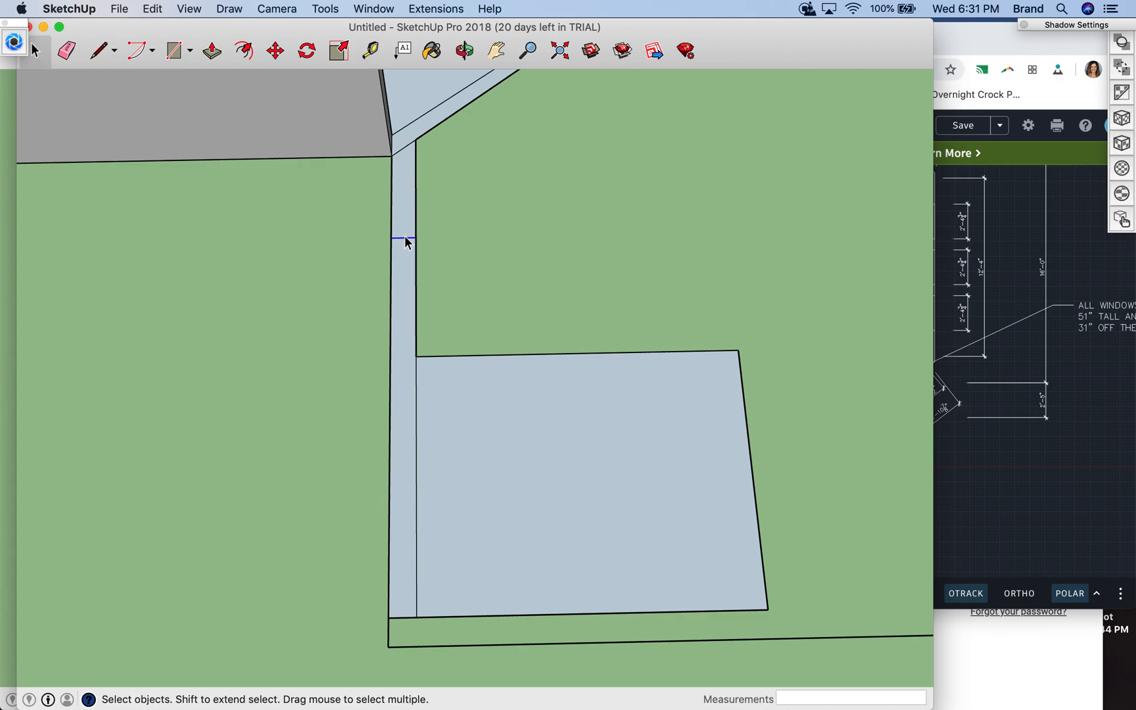
pyautogui.click(66, 49)
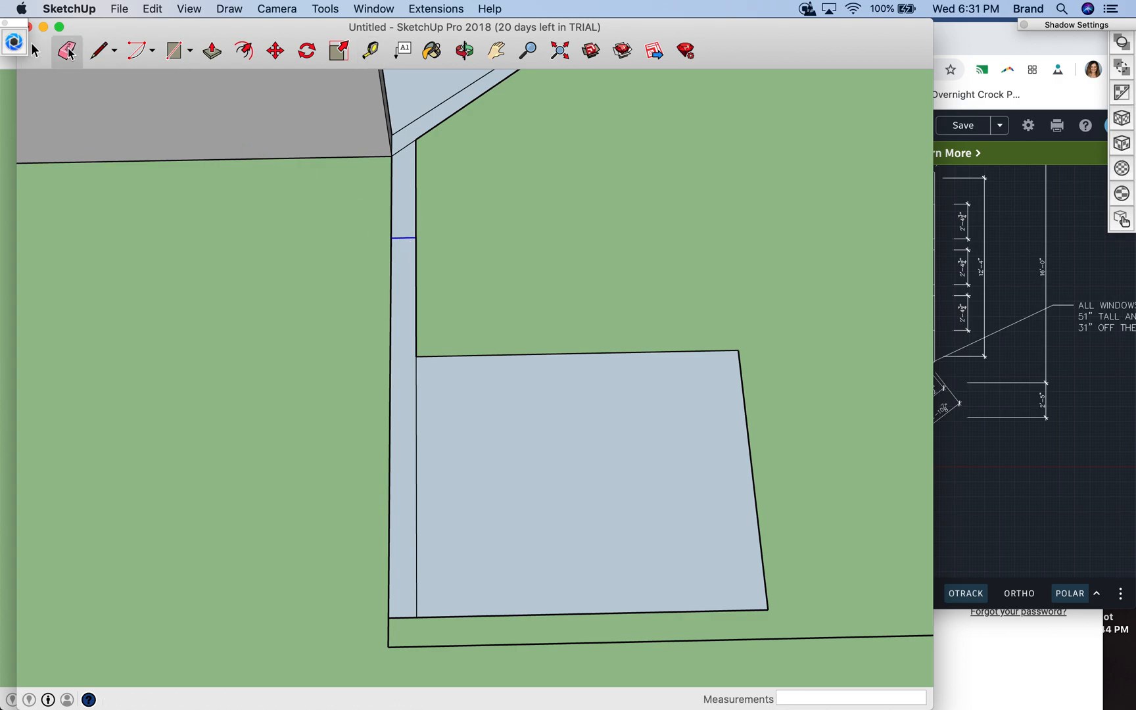
pyautogui.click(410, 237)
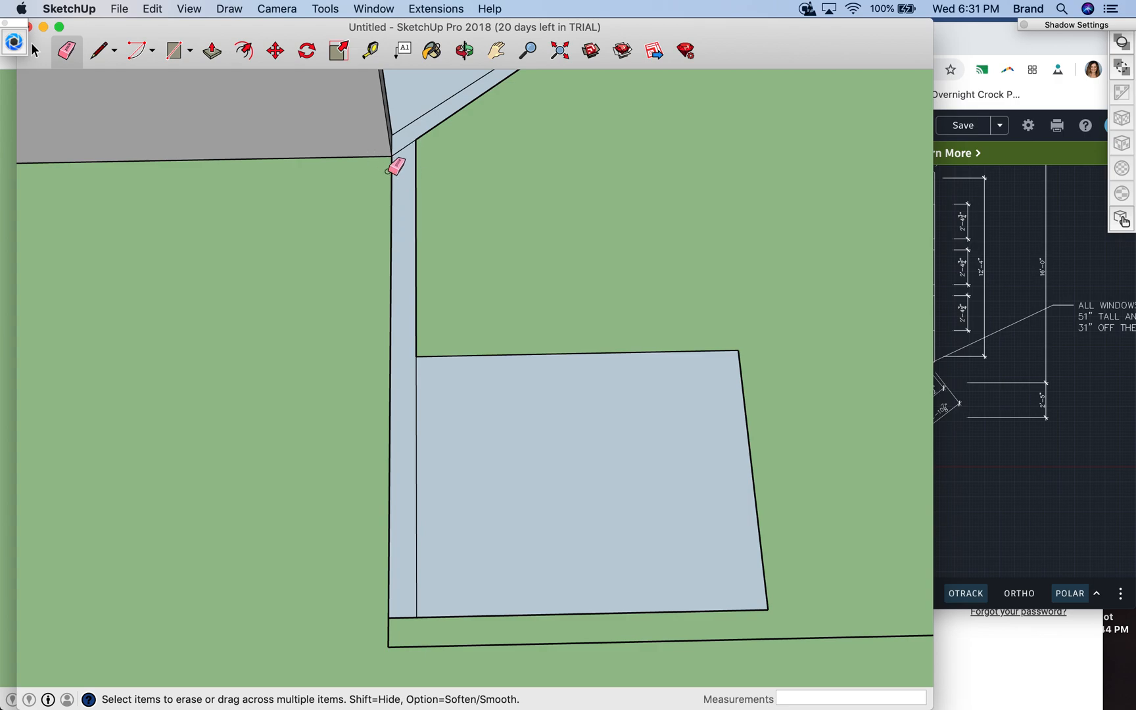
# - Mark the door opening's first side 1' 4 3/4" along the strip's outer edge from the bathroom corner with a 6" line across the strip
pyautogui.click(35, 51)
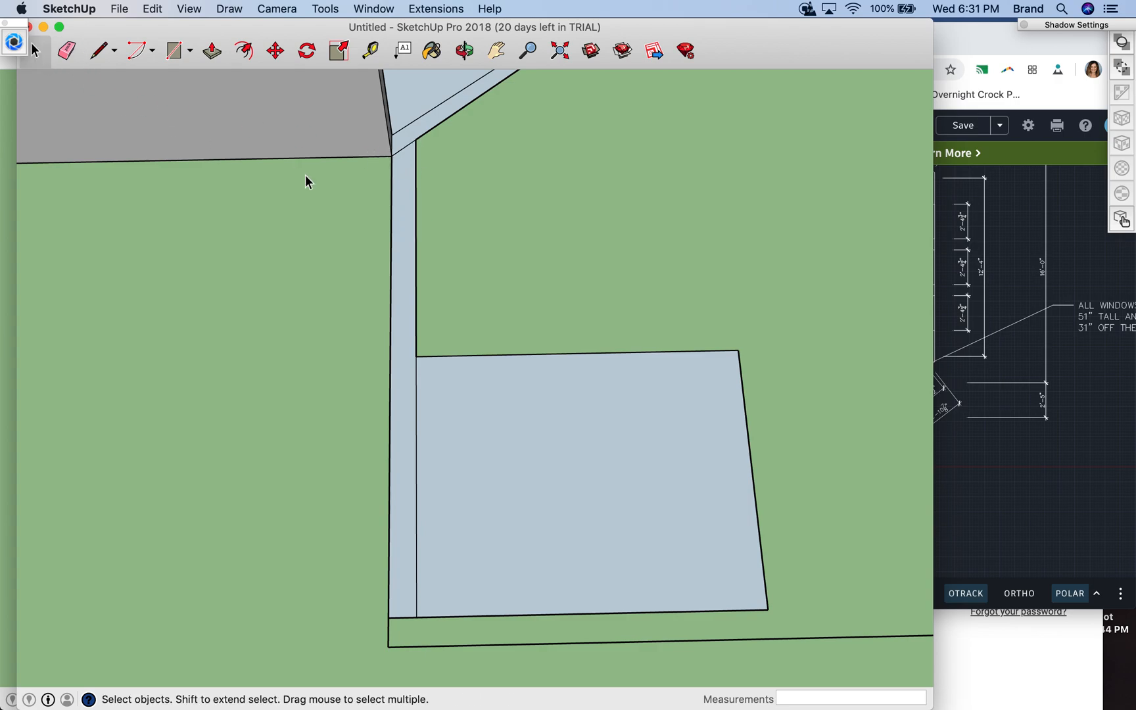
pyautogui.click(391, 191)
pyautogui.click(415, 206)
pyautogui.click(463, 51)
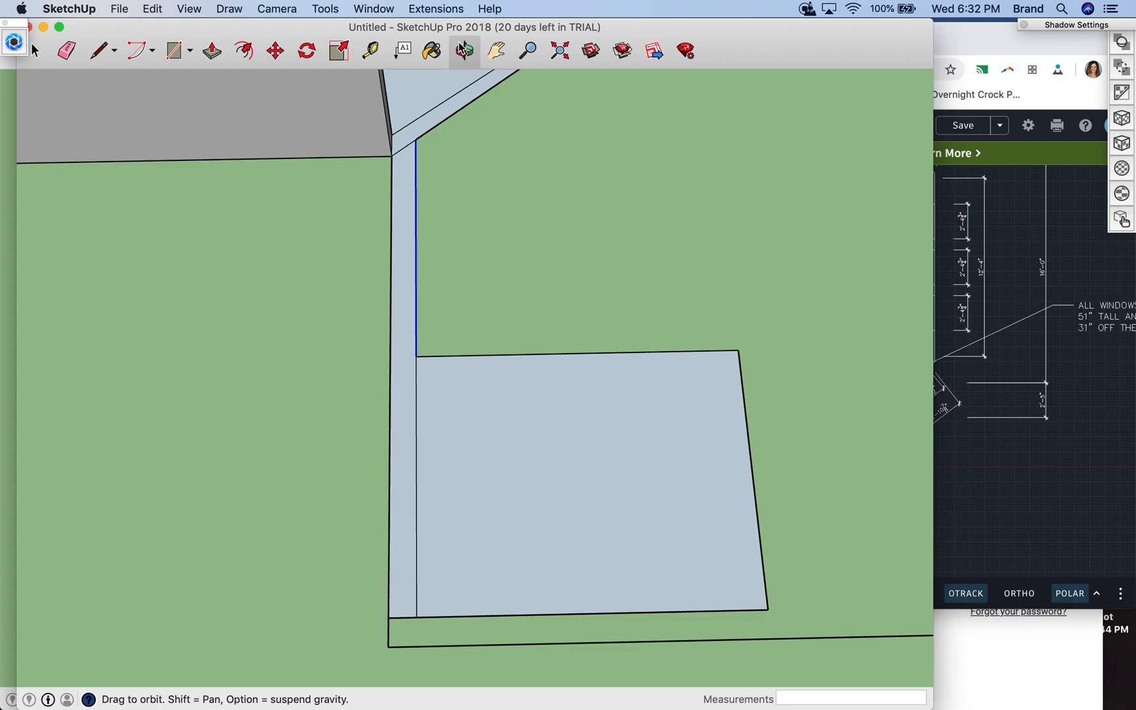
pyautogui.moveTo(310, 233); pyautogui.dragTo(558, 83)
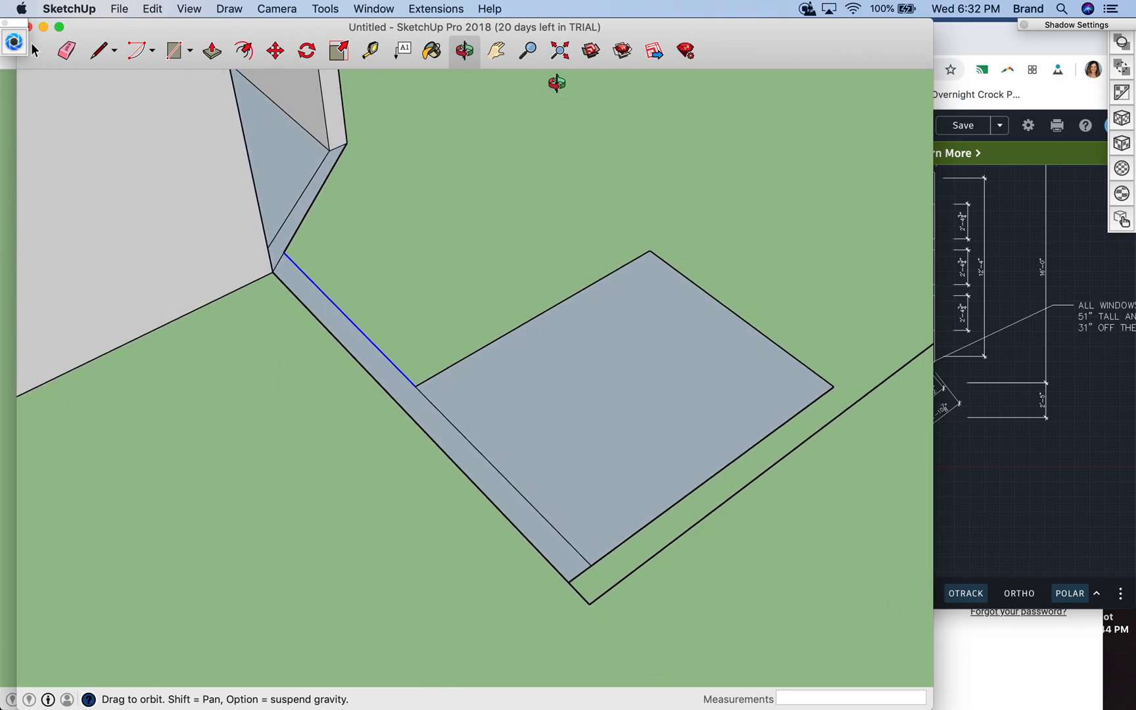
pyautogui.click(102, 52)
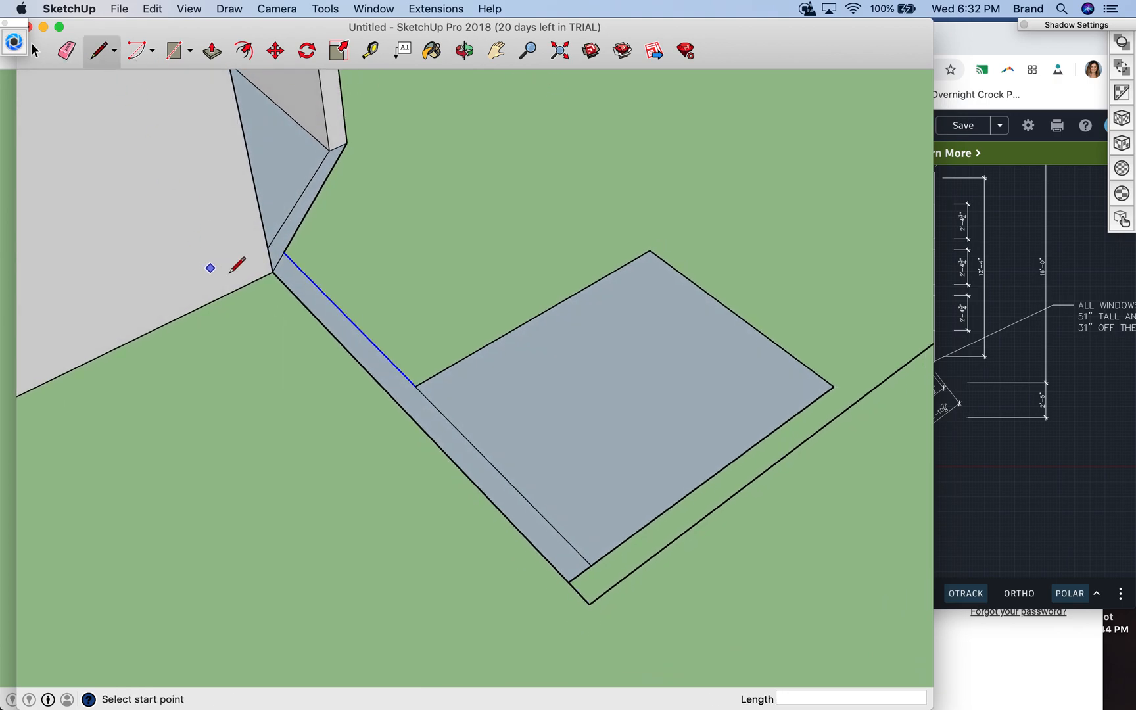
pyautogui.click(273, 271)
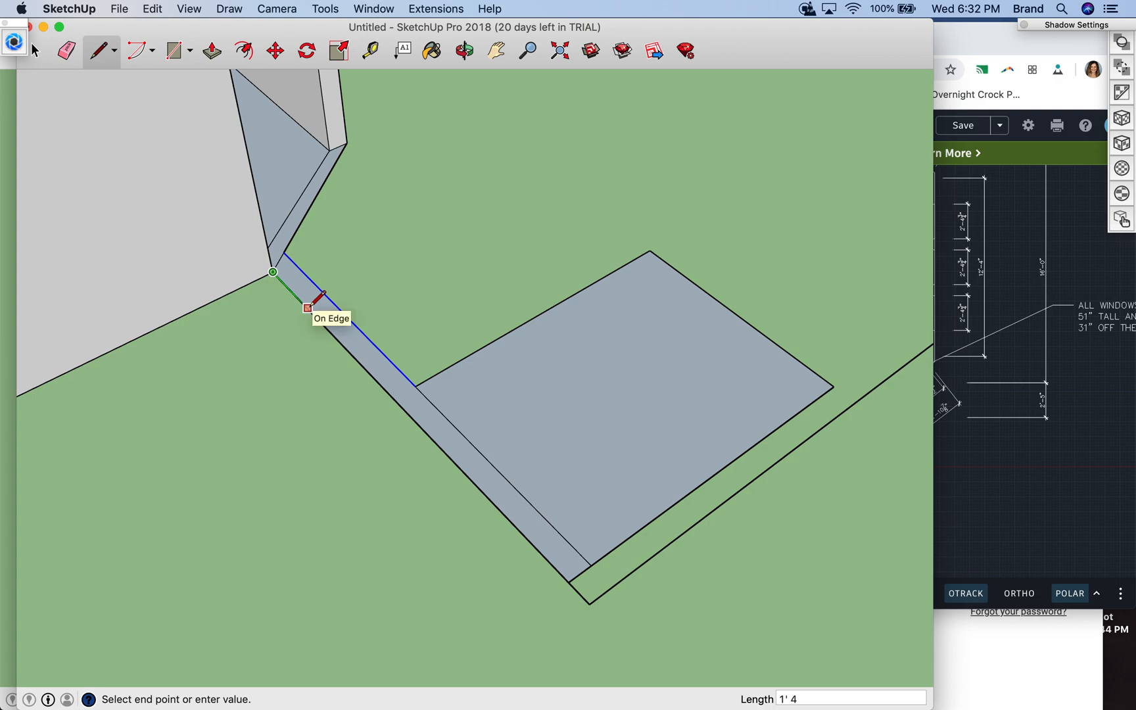
pyautogui.write('3/4"')
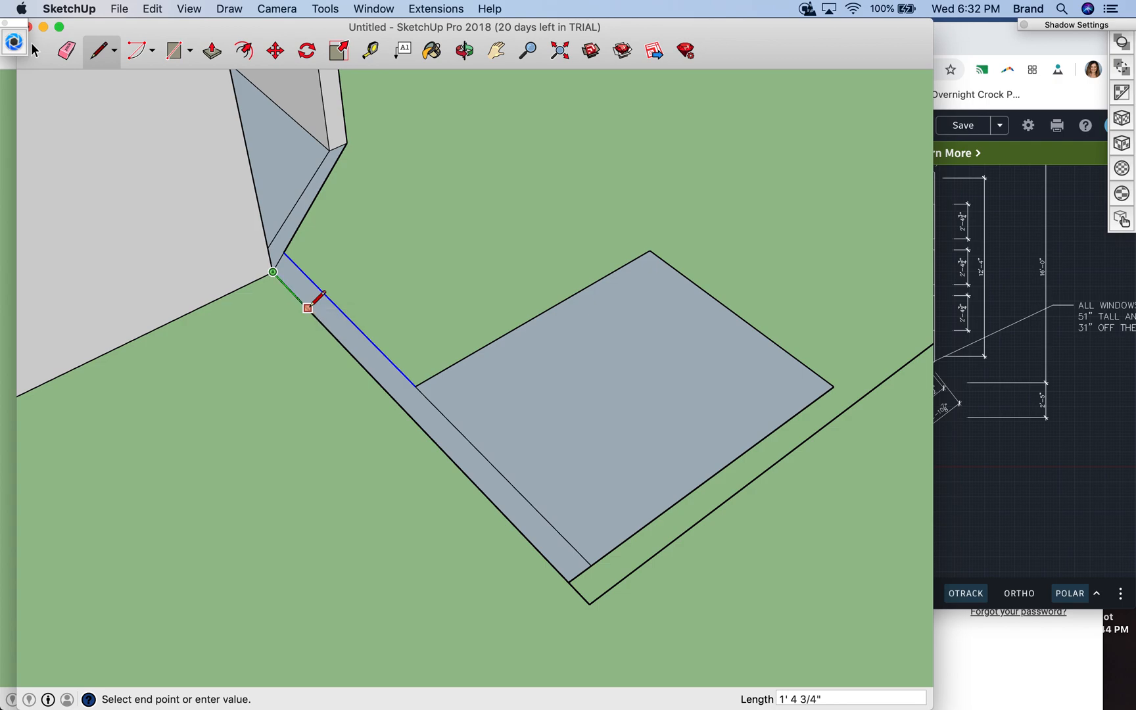
pyautogui.press('Return')
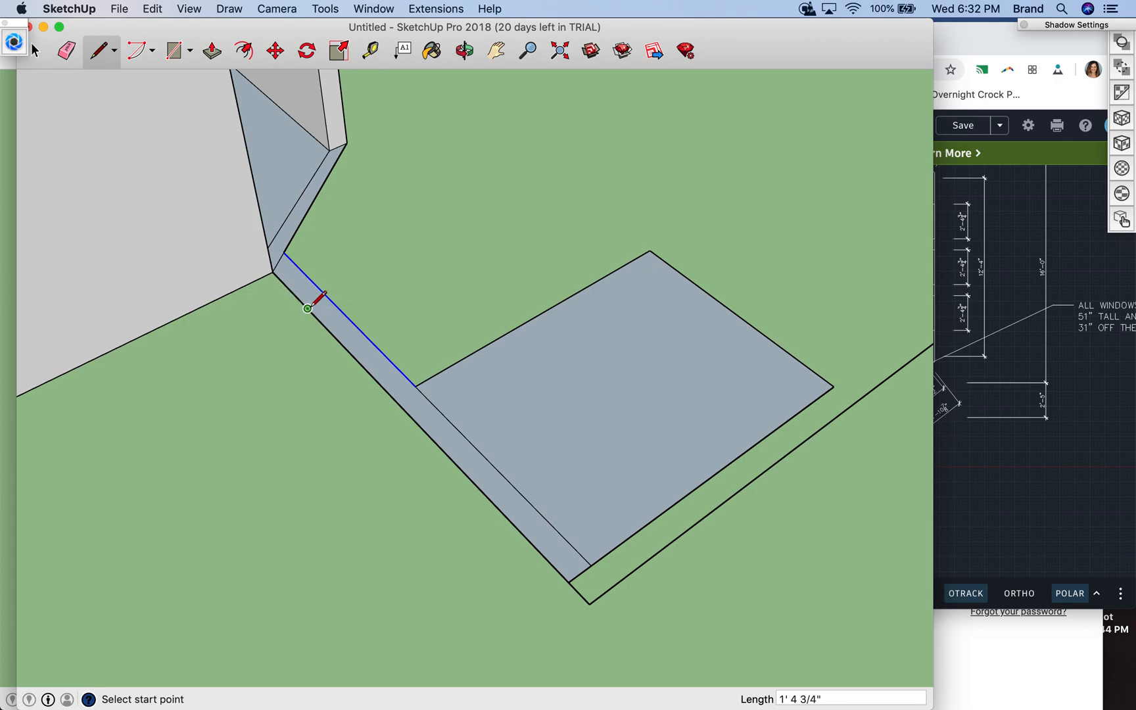
pyautogui.click(307, 308)
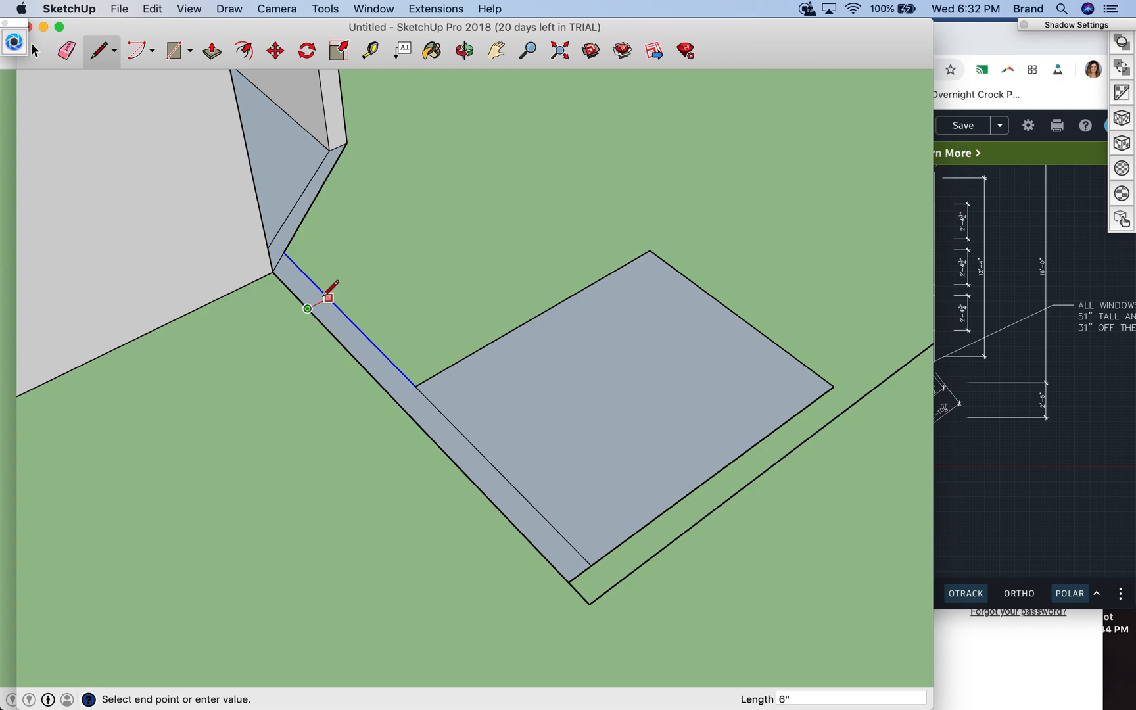
pyautogui.click(328, 295)
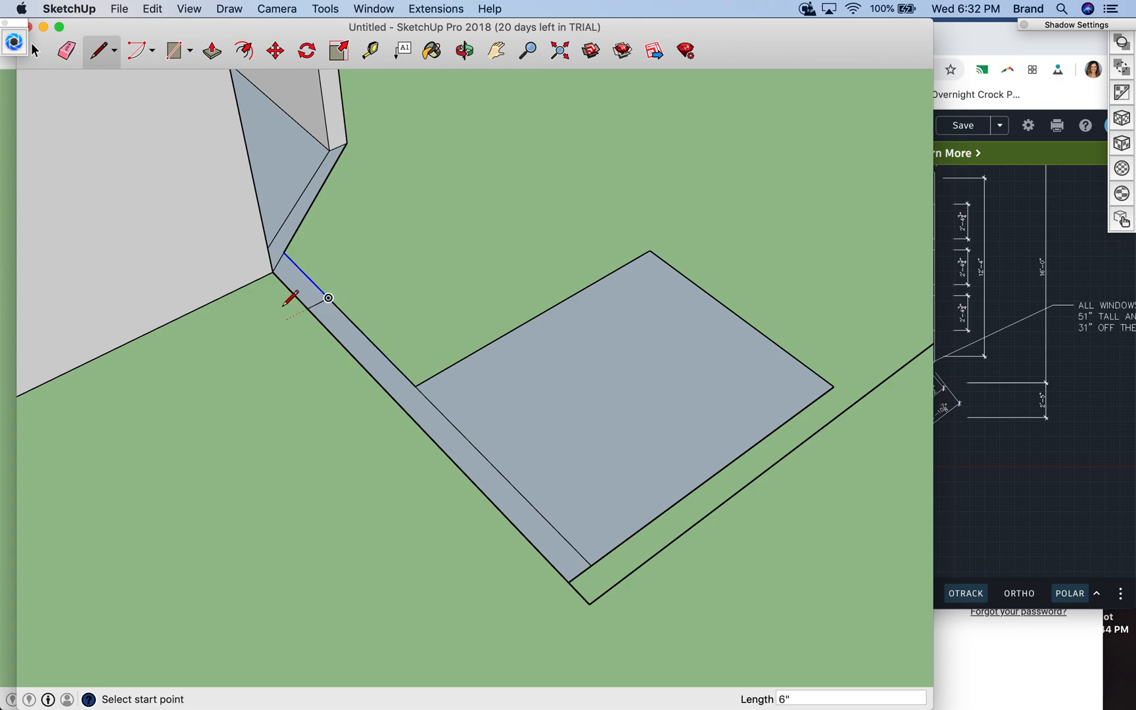
# - Mark the door opening's other side 30" farther along the strip's outer edge with a 6" line across the strip
pyautogui.click(307, 308)
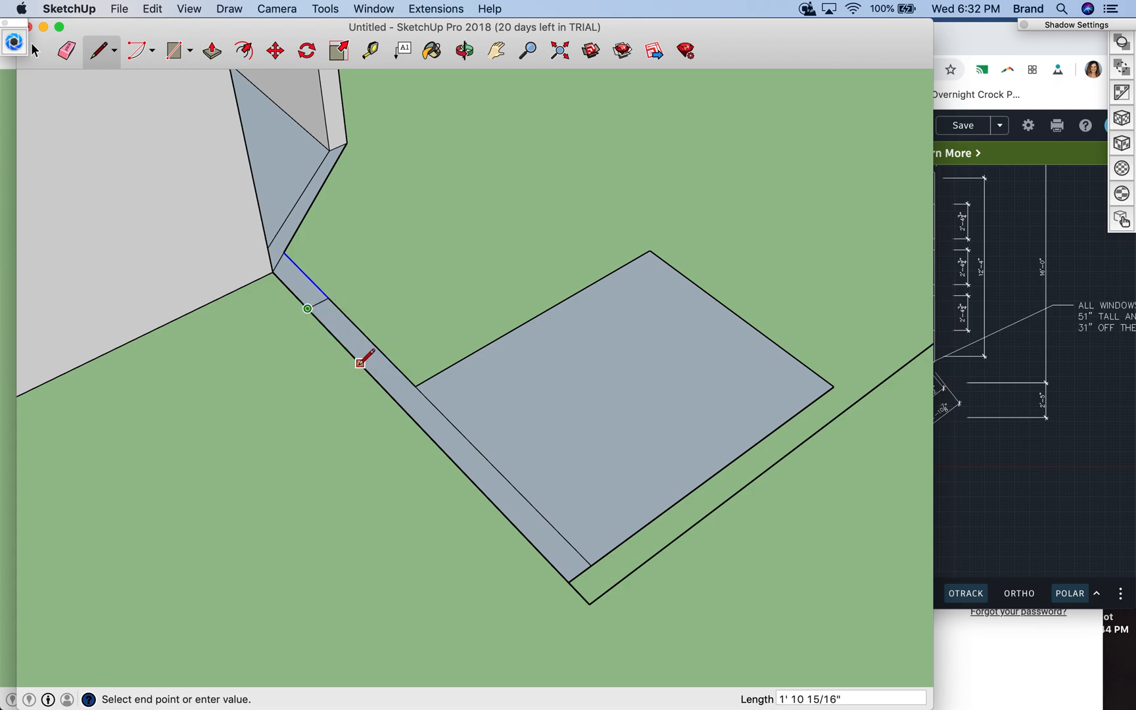
pyautogui.write('30')
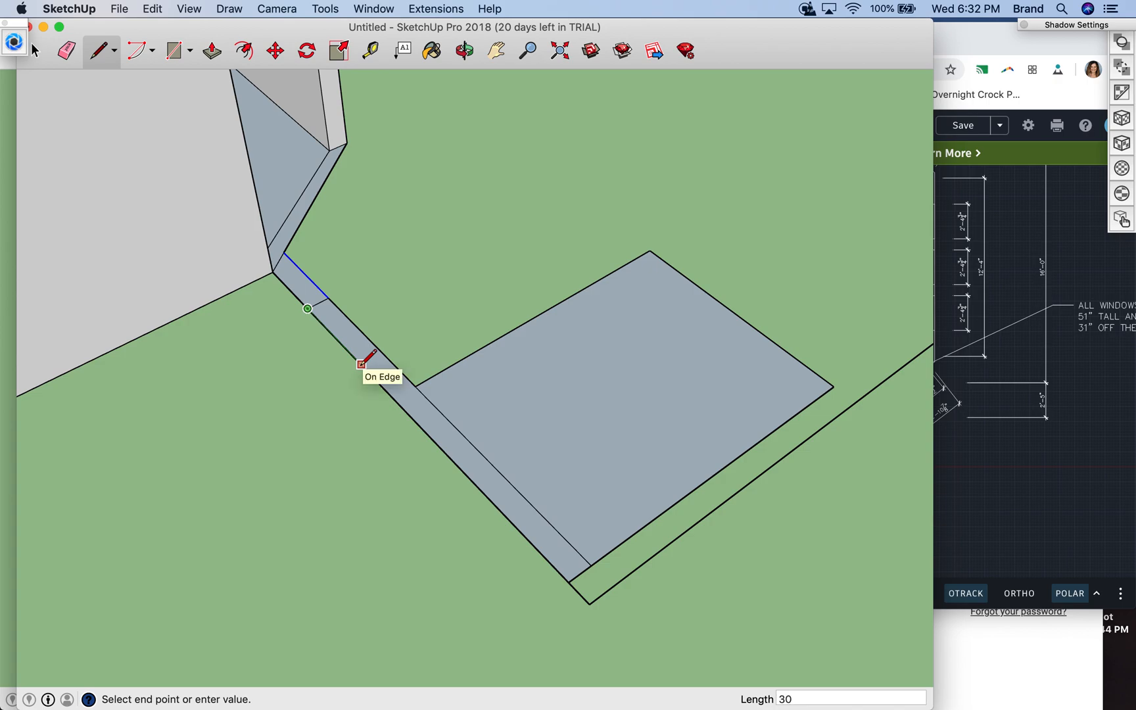
pyautogui.press('Return')
pyautogui.click(377, 381)
pyautogui.click(398, 369)
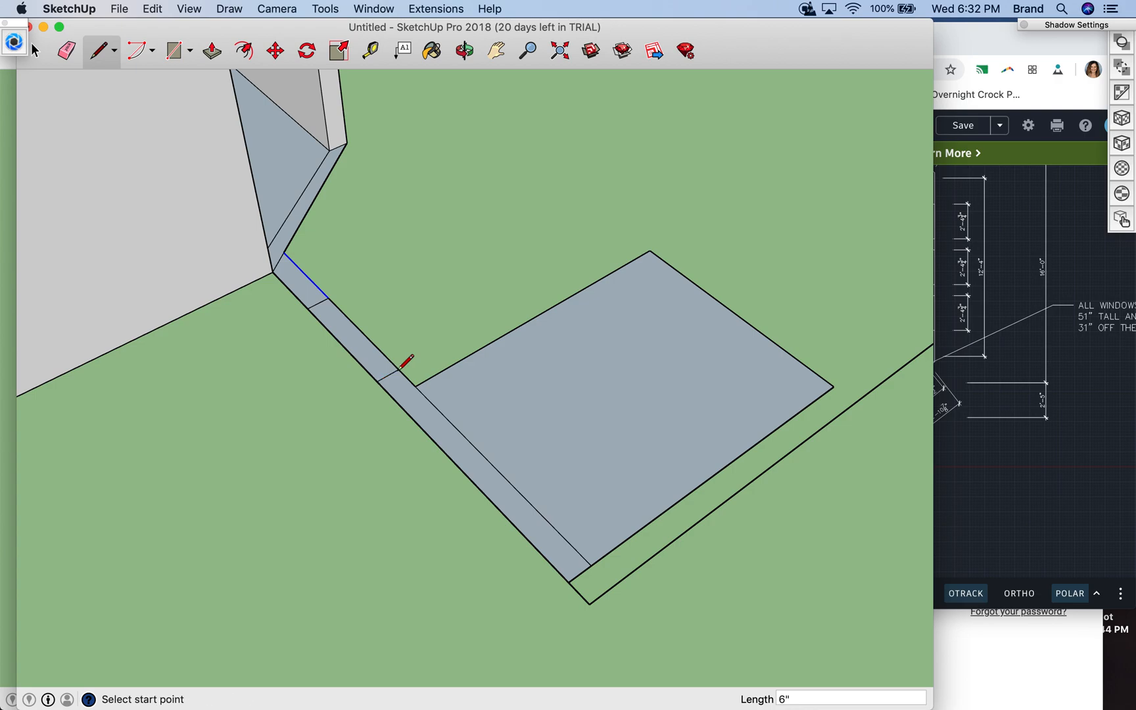
# - Offset 6" along the strip from the closet floor's near corner and draw a red-axis line about 6' 3" long across the floor from that point
pyautogui.press('b')
pyautogui.click(416, 386)
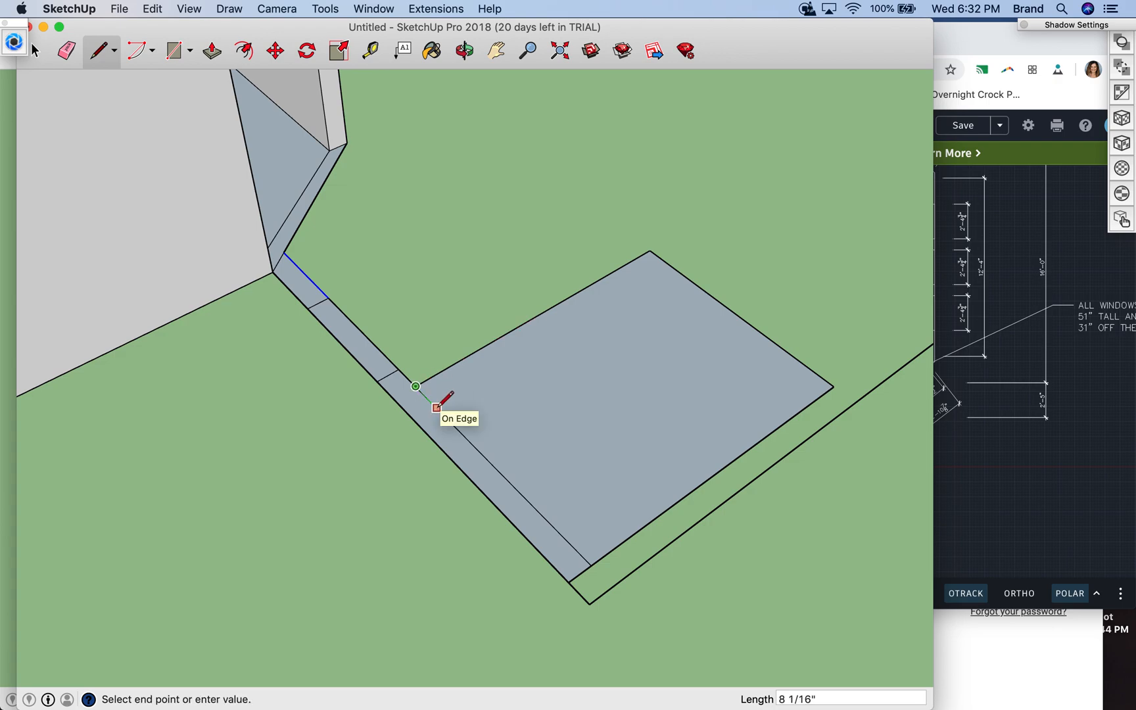
pyautogui.write('6')
pyautogui.press('Return')
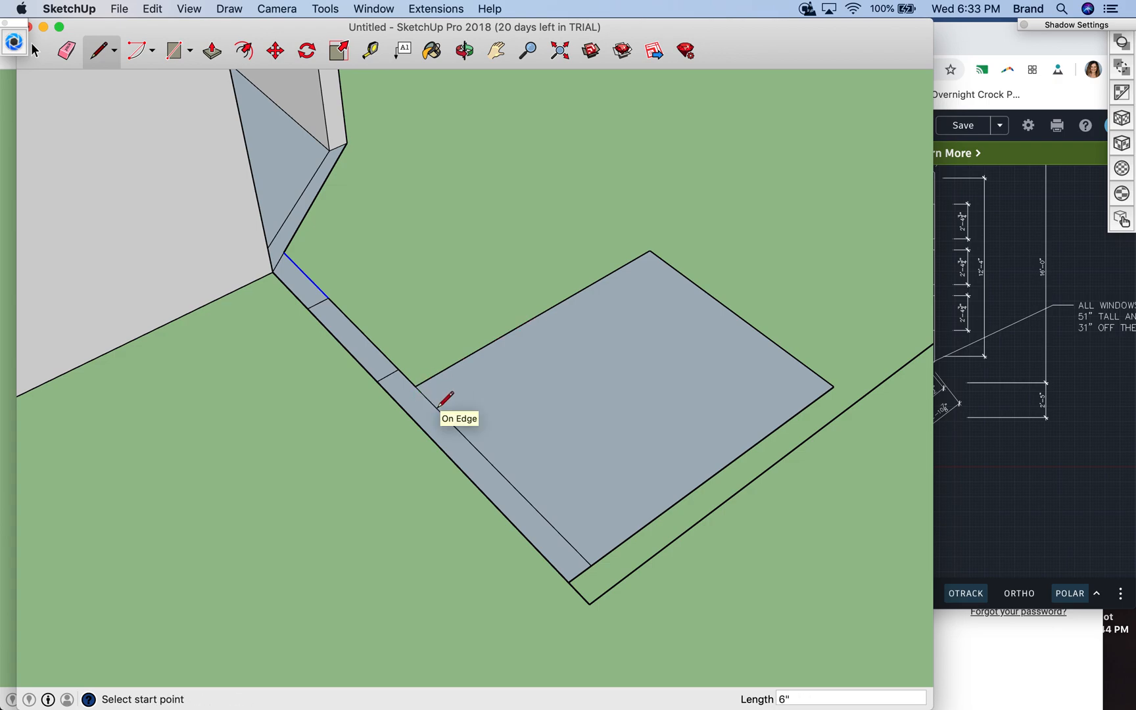
pyautogui.click(430, 402)
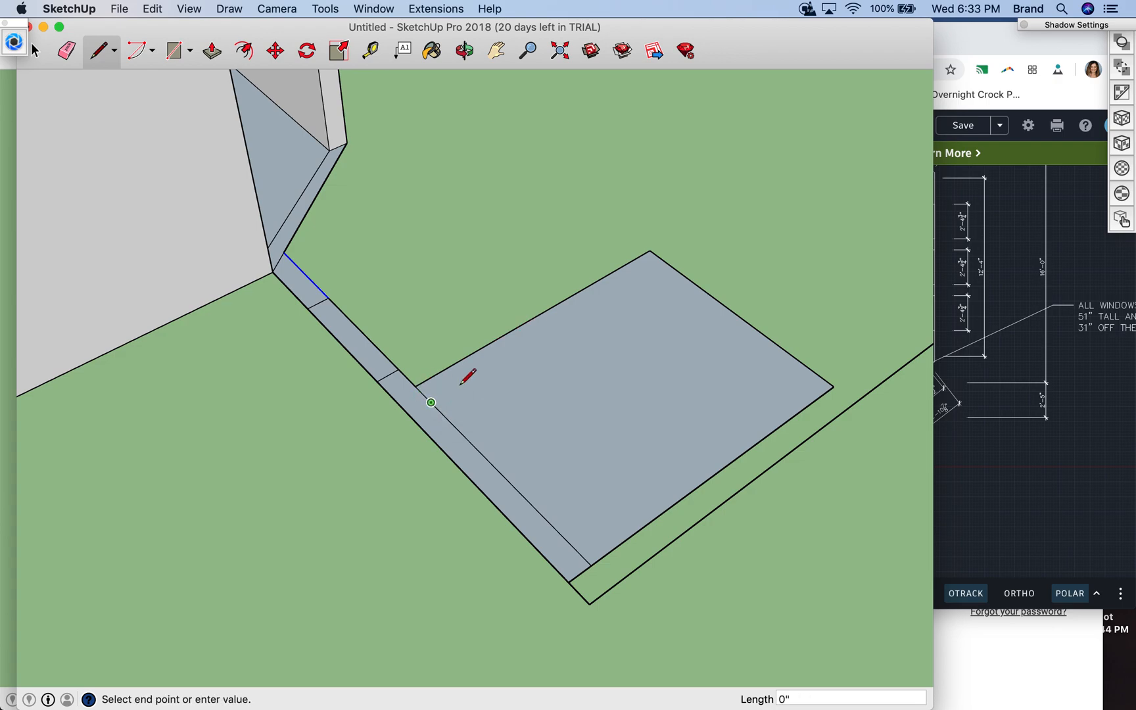
pyautogui.click(667, 262)
# - Draw a green-axis line about 4' 11" long across the closet floor, just inside and parallel to the side opposite the wall strip
pyautogui.click(650, 249)
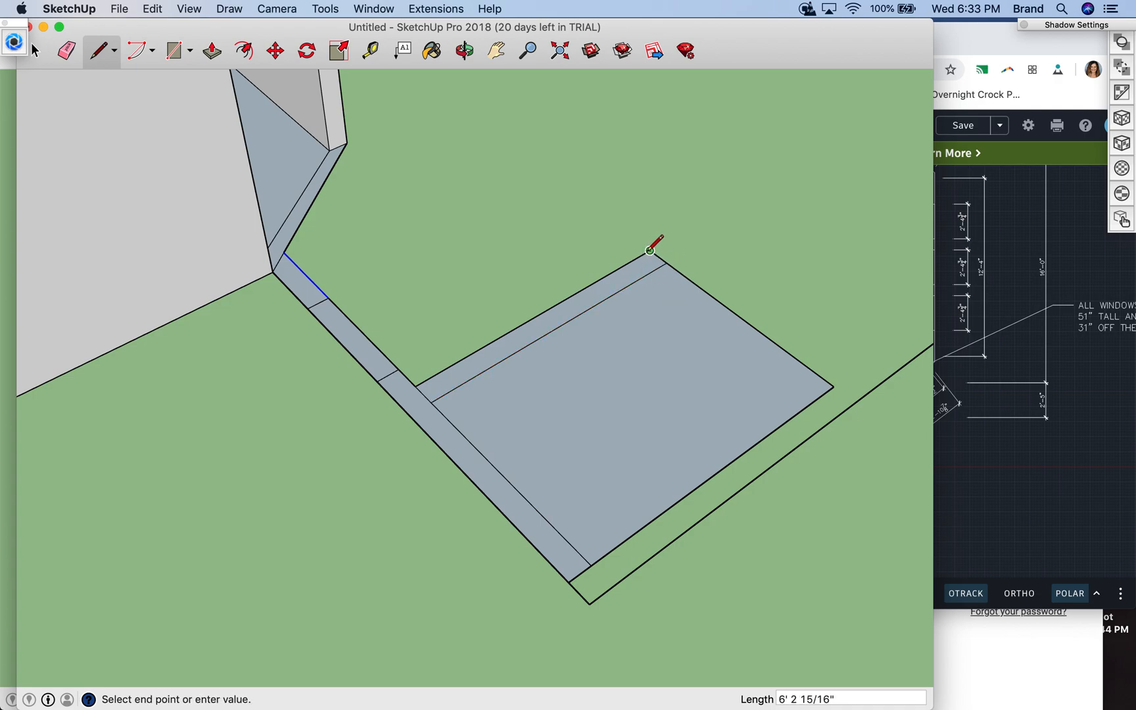
pyautogui.click(630, 260)
pyautogui.click(633, 260)
pyautogui.click(817, 395)
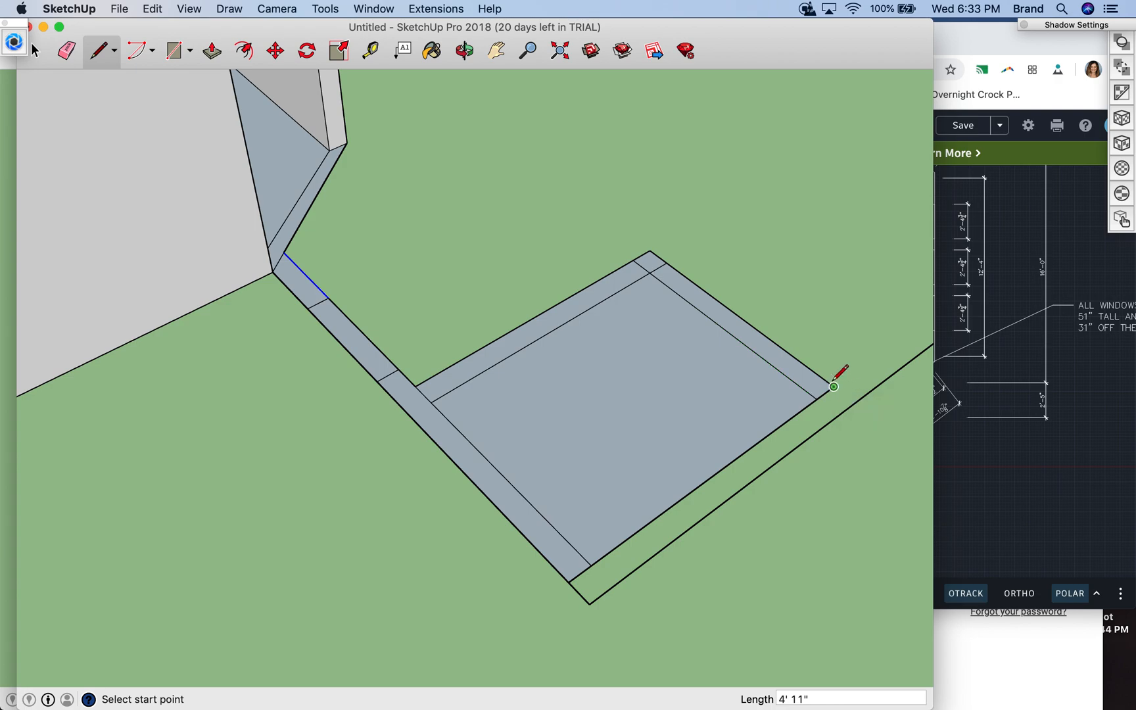
# - Offset 6" inward along the newest green-axis inner line and draw a red-axis line about 5' 9" long across the closet floor from there
pyautogui.click(816, 398)
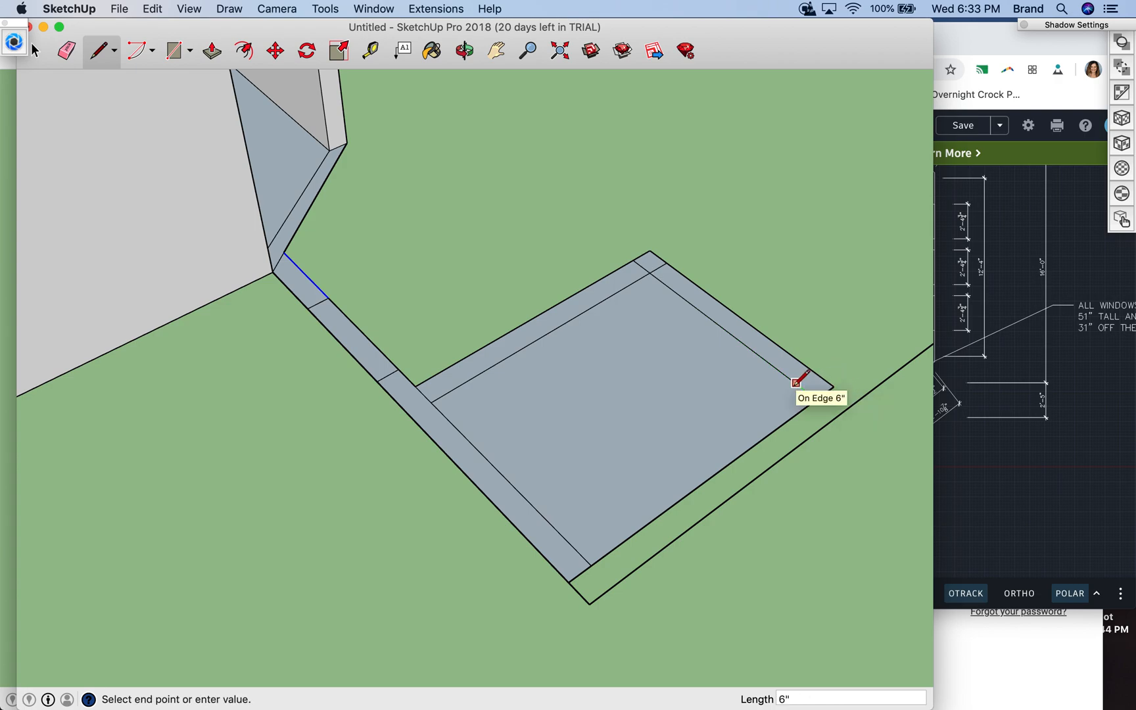
pyautogui.click(796, 385)
pyautogui.click(795, 384)
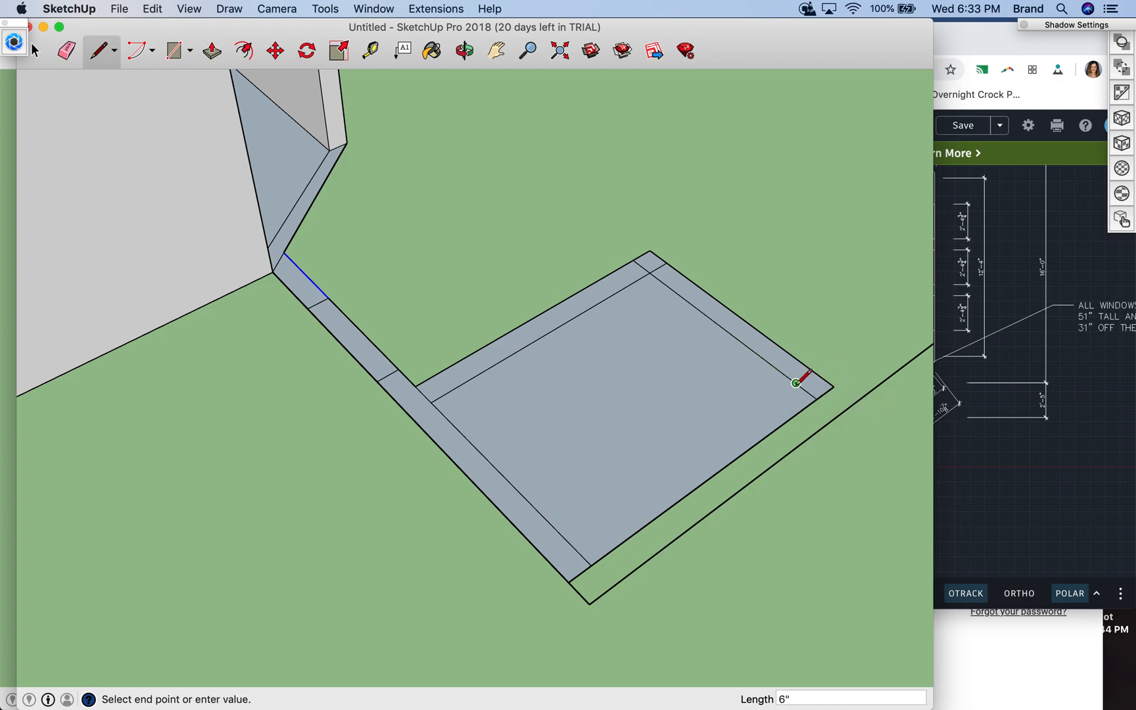
pyautogui.click(571, 544)
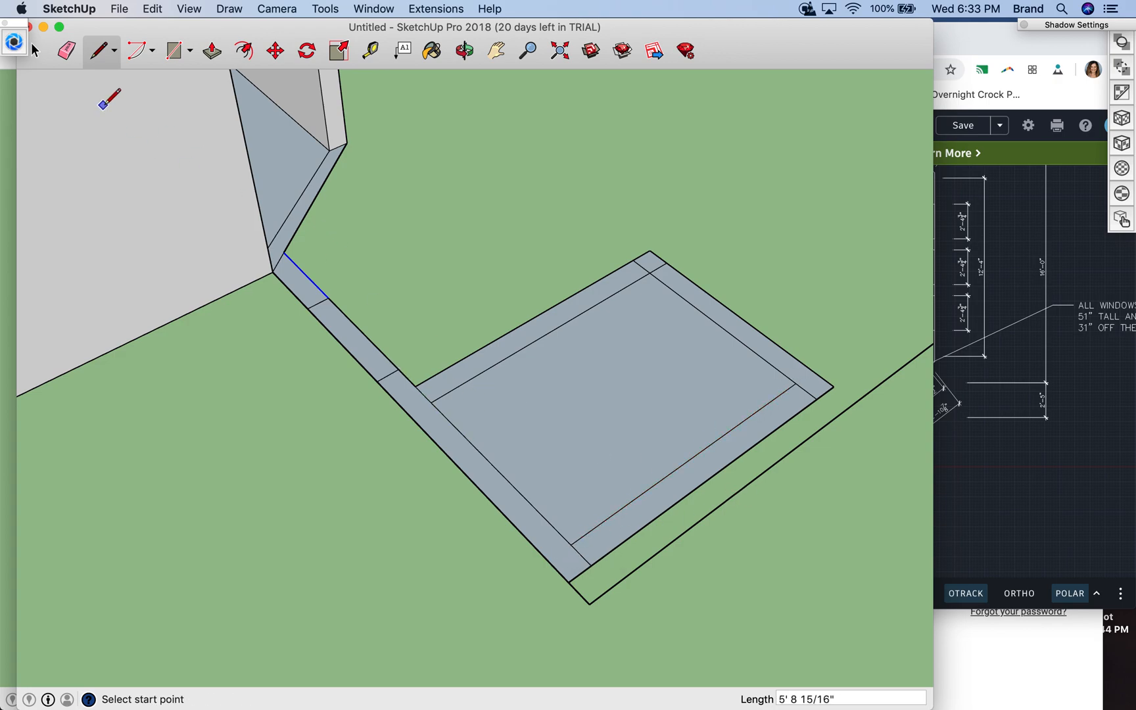
# - Erase the short leftover segments crossing the wall strips at both ends of the closet's door-side wall
pyautogui.click(67, 52)
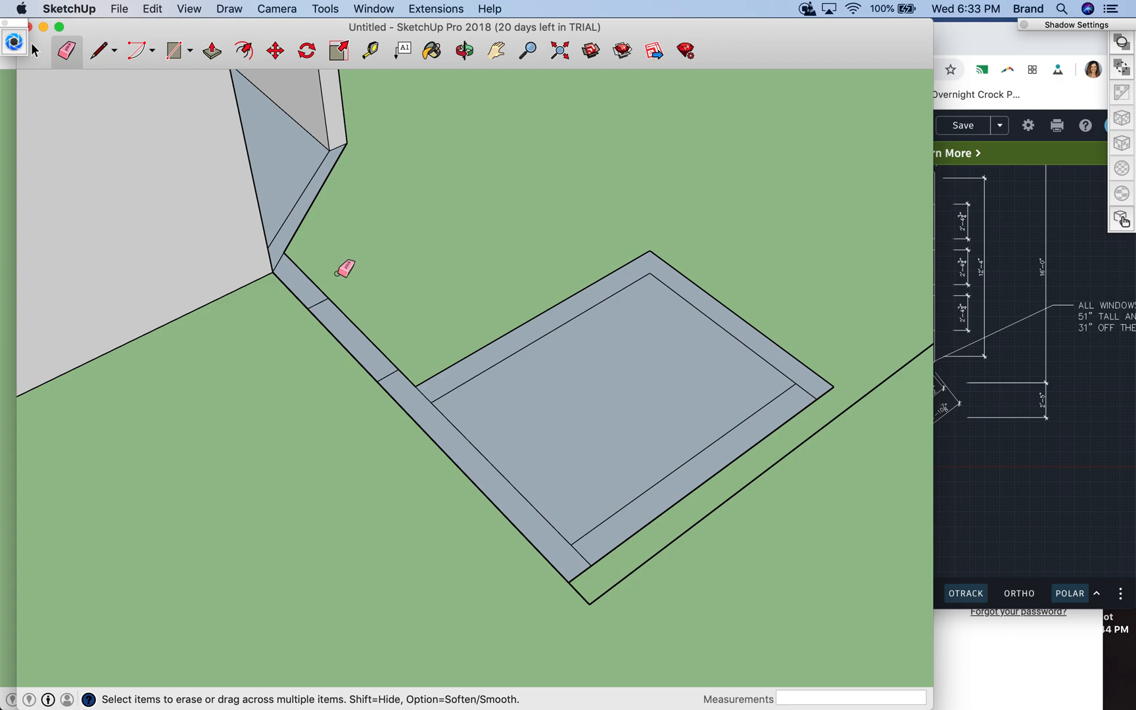
pyautogui.click(34, 51)
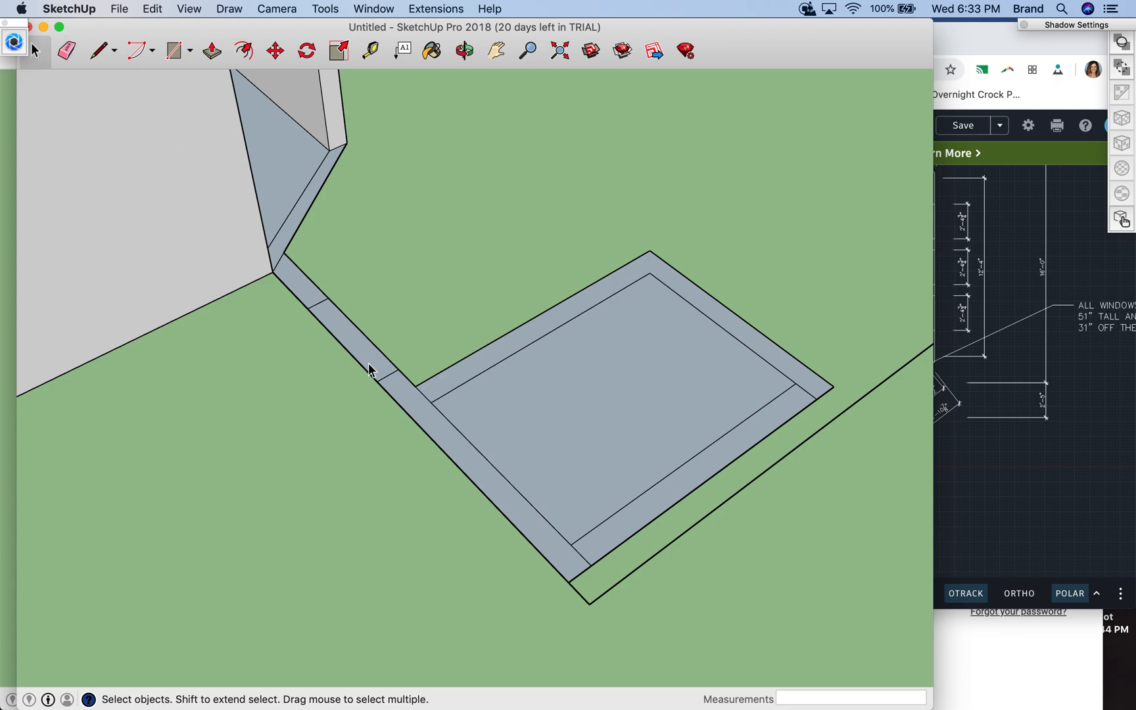
pyautogui.click(422, 394)
pyautogui.click(72, 51)
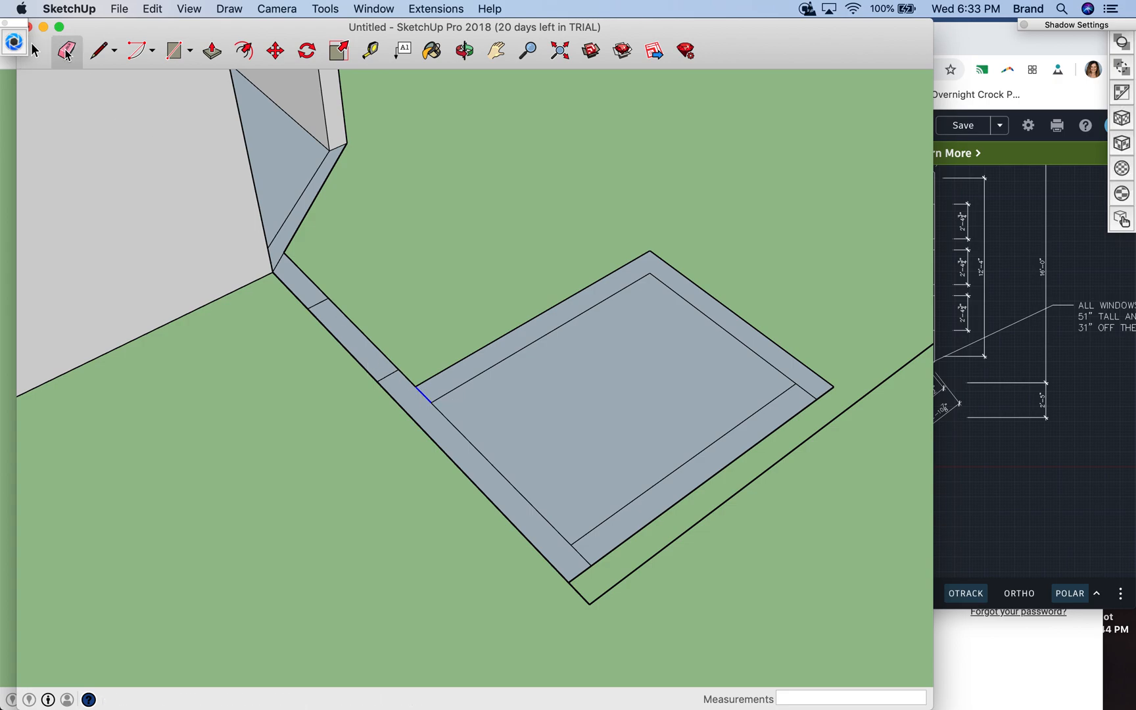
pyautogui.click(427, 394)
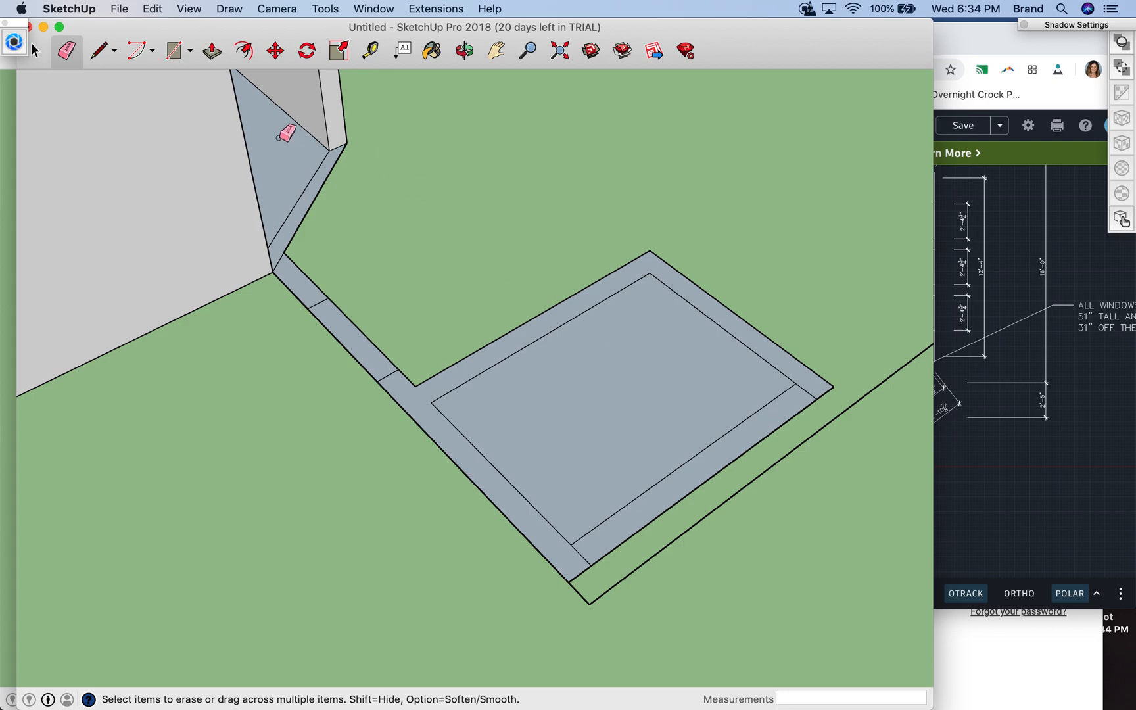
# - Measure the closet floor's inner edge along the door-side wall and search Google for a calculator in a new Chrome tab
pyautogui.click(372, 52)
pyautogui.click(431, 402)
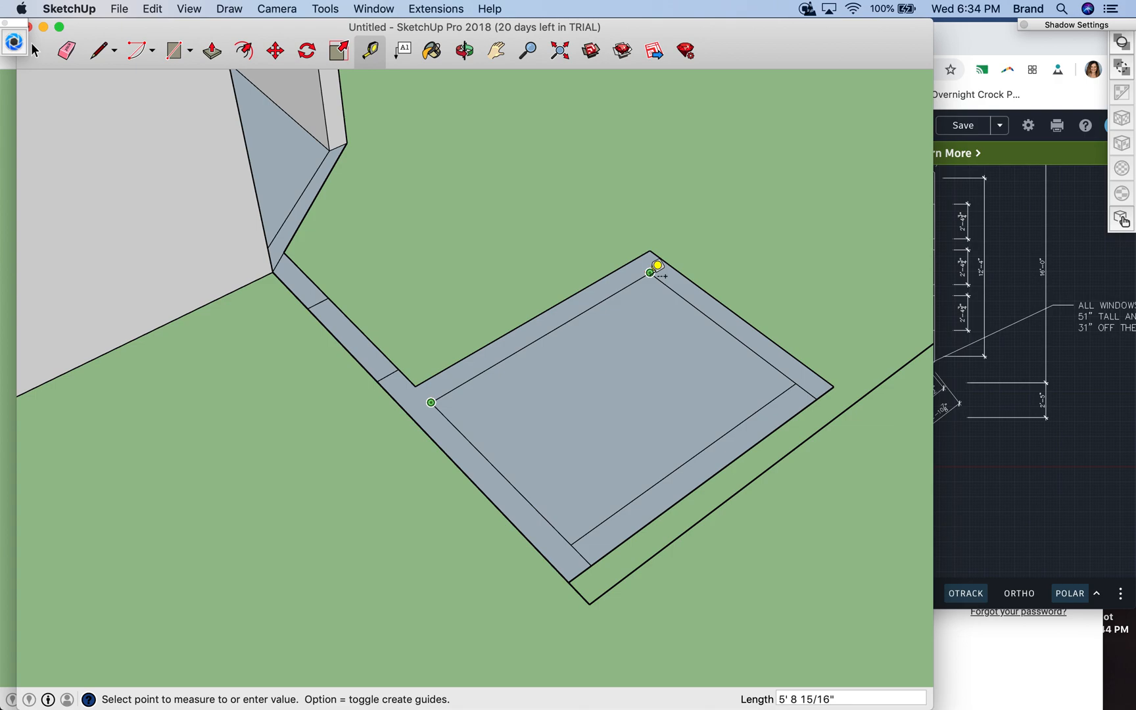
pyautogui.click(992, 43)
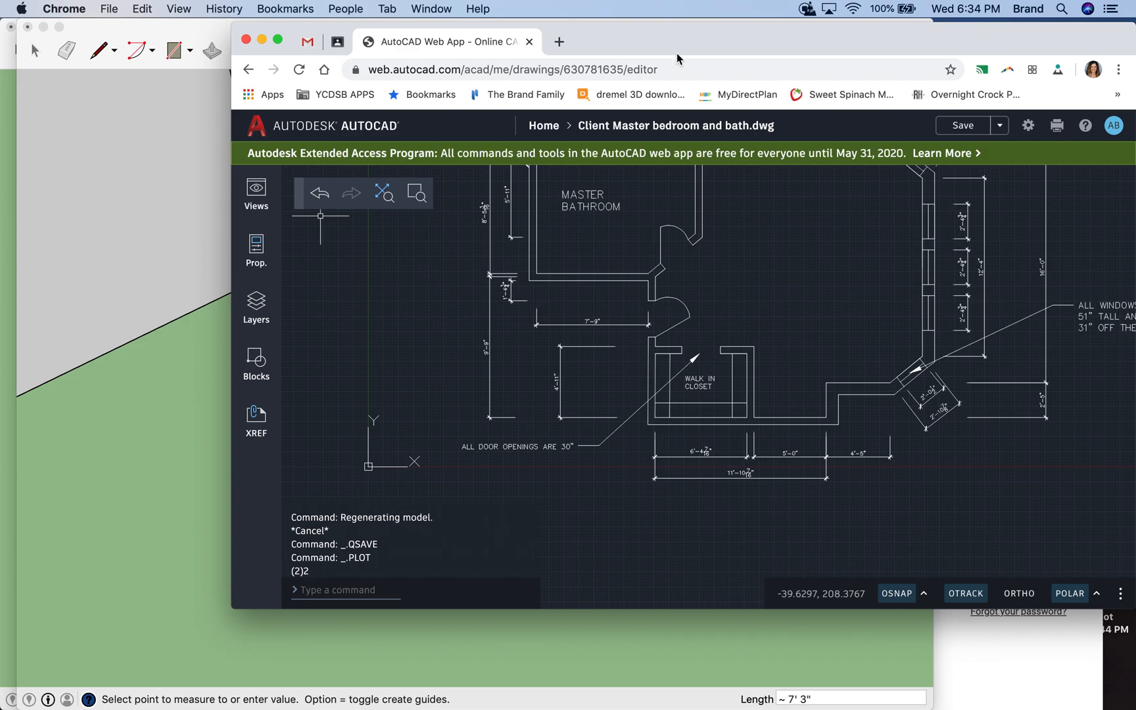
pyautogui.click(551, 41)
pyautogui.write('calcul')
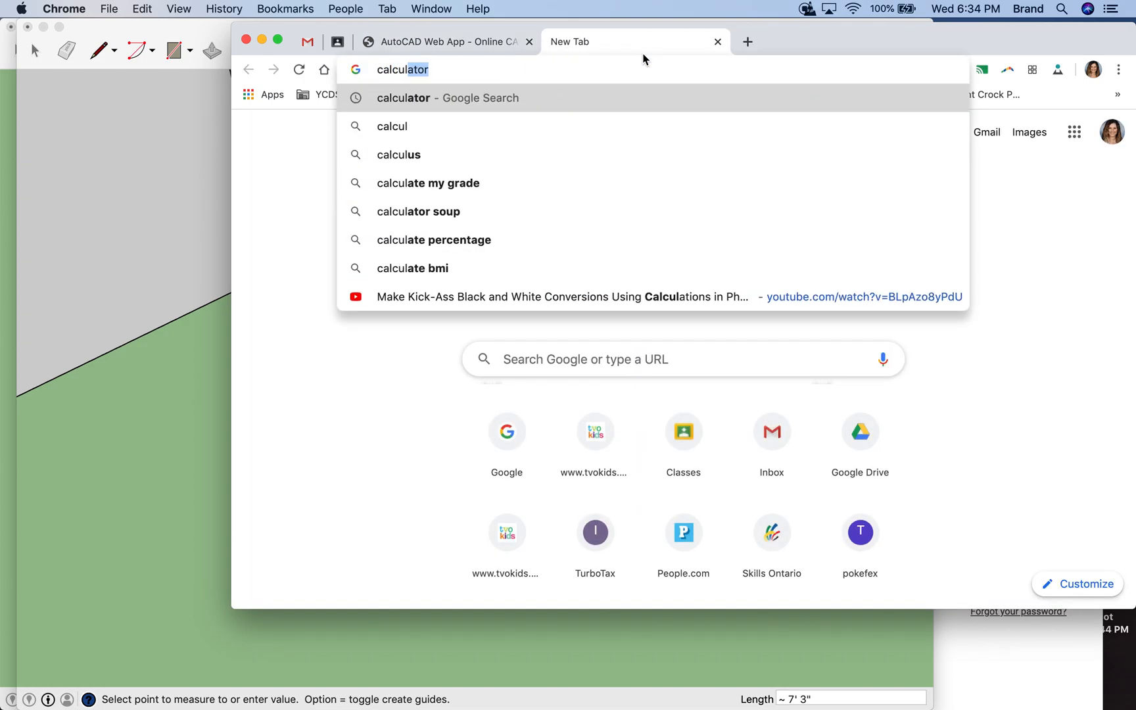
pyautogui.write('ator')
pyautogui.press('BackSpace')
pyautogui.write('or')
pyautogui.press('Return')
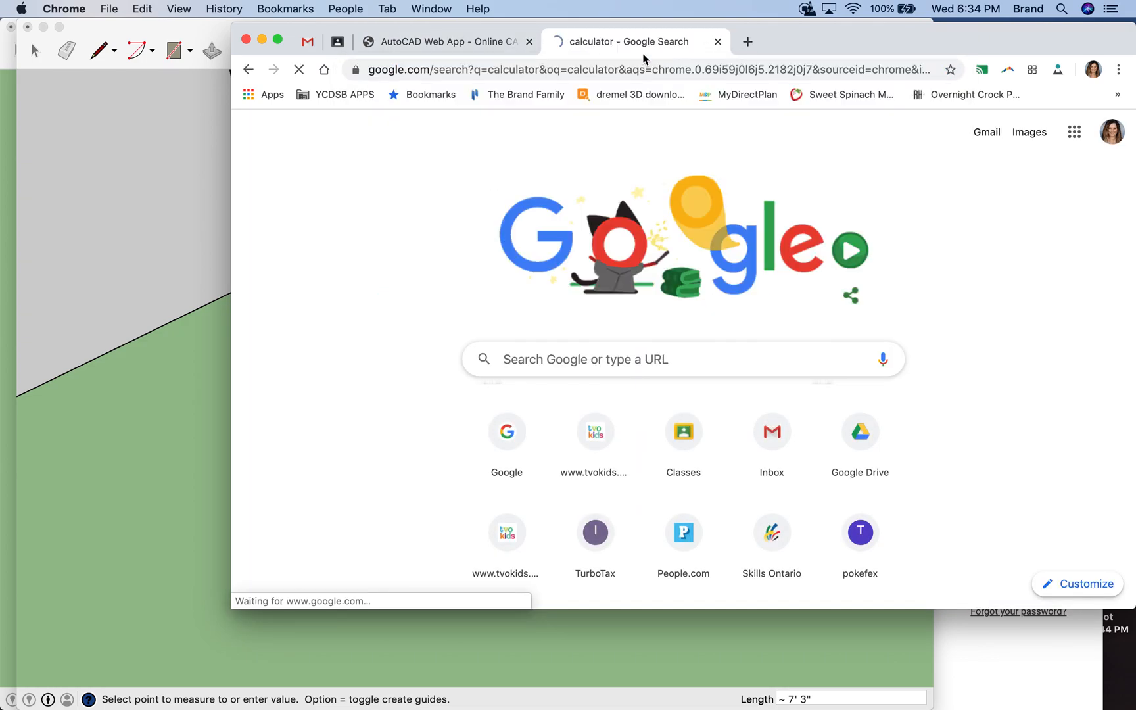
# - Convert the wall length of 5' 9" to inches by calculating 5 × 12 and adding 9
pyautogui.click(701, 408)
pyautogui.click(858, 408)
pyautogui.click(646, 441)
pyautogui.click(706, 441)
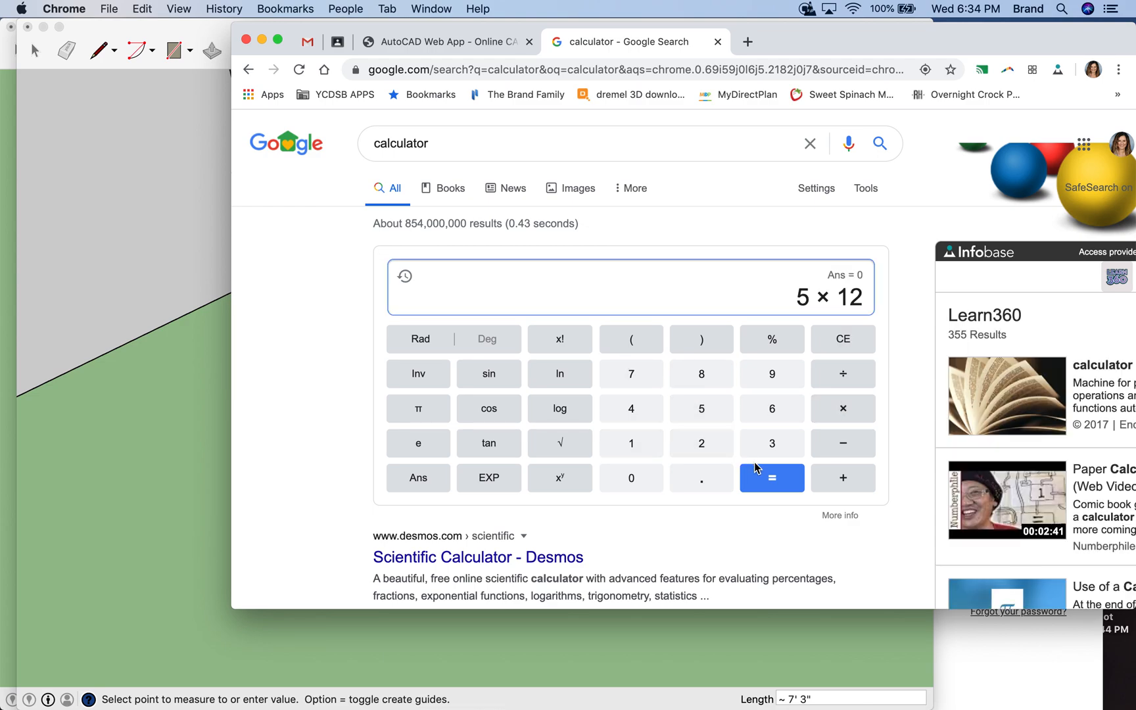
pyautogui.click(776, 483)
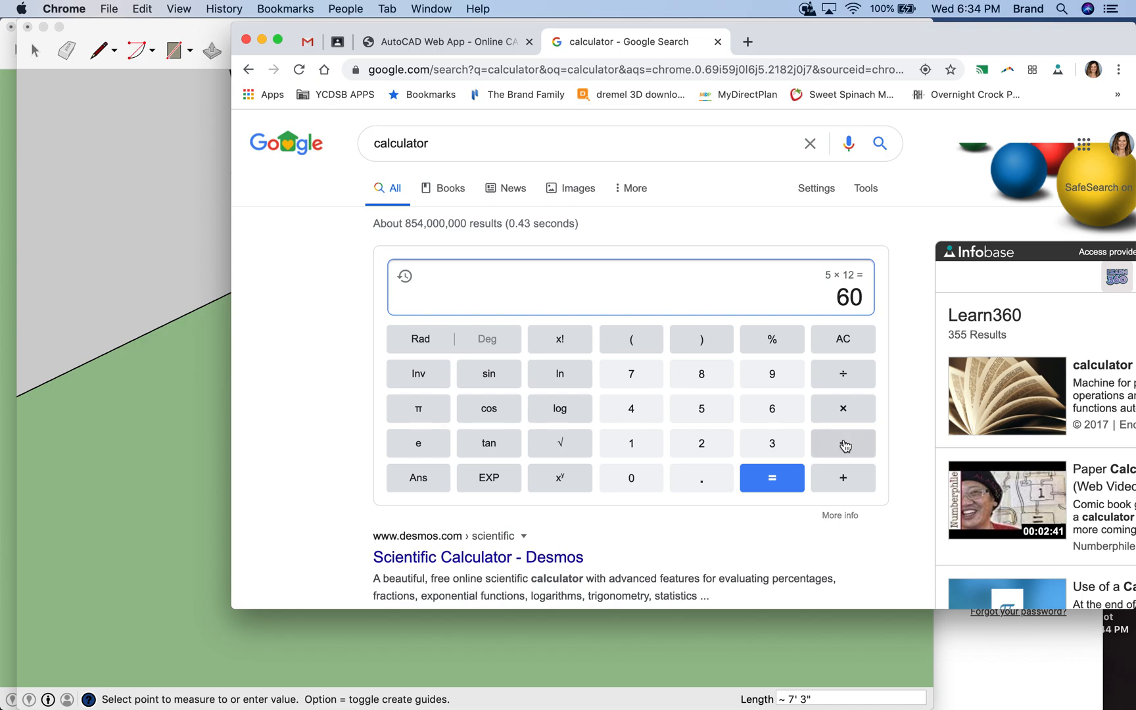
pyautogui.click(849, 480)
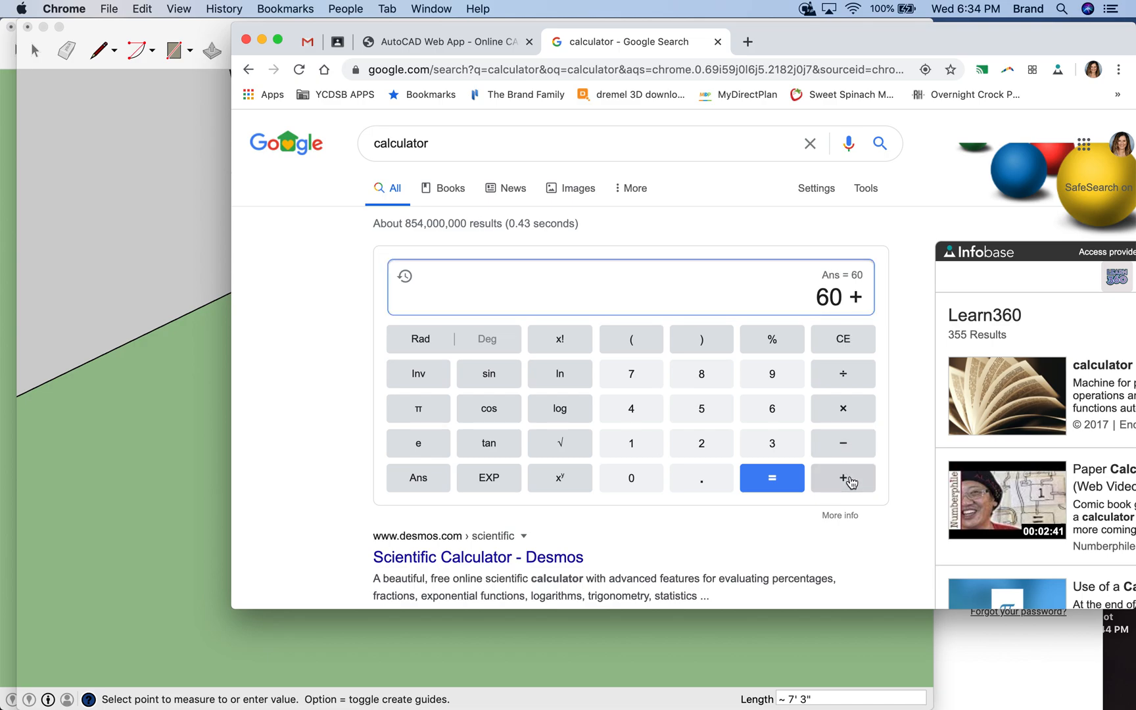
pyautogui.click(774, 374)
pyautogui.click(773, 473)
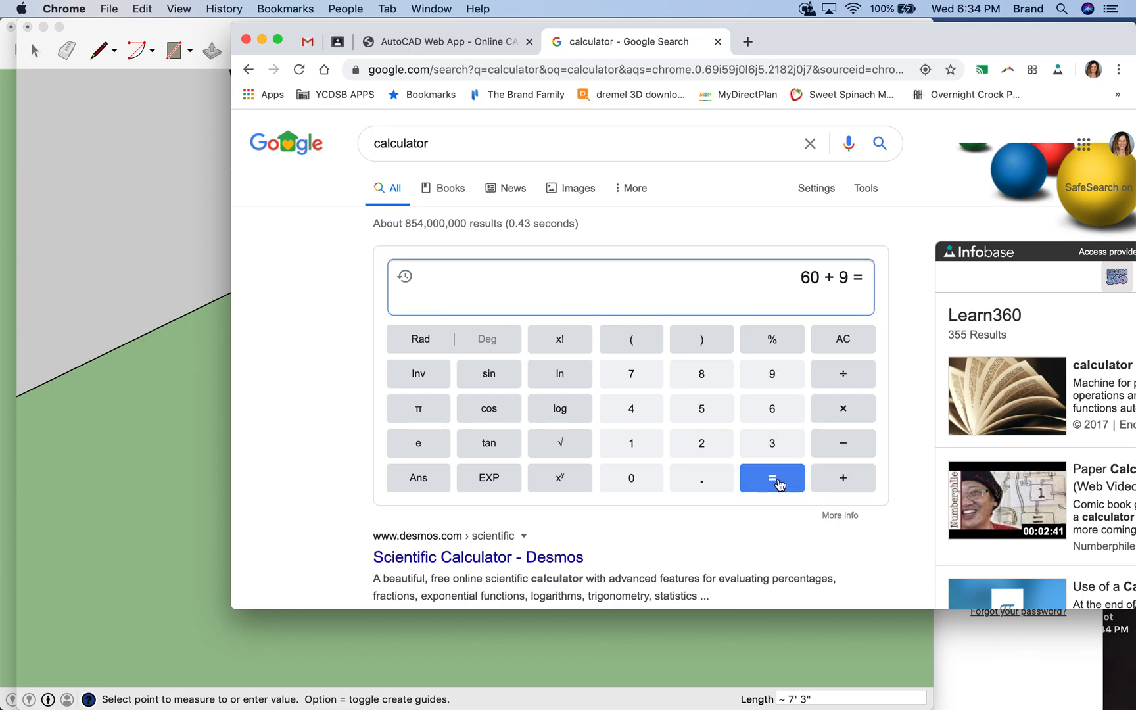
# - Clear the calculator and divide 69 by 2
pyautogui.click(847, 342)
pyautogui.click(769, 406)
pyautogui.click(771, 378)
pyautogui.click(830, 377)
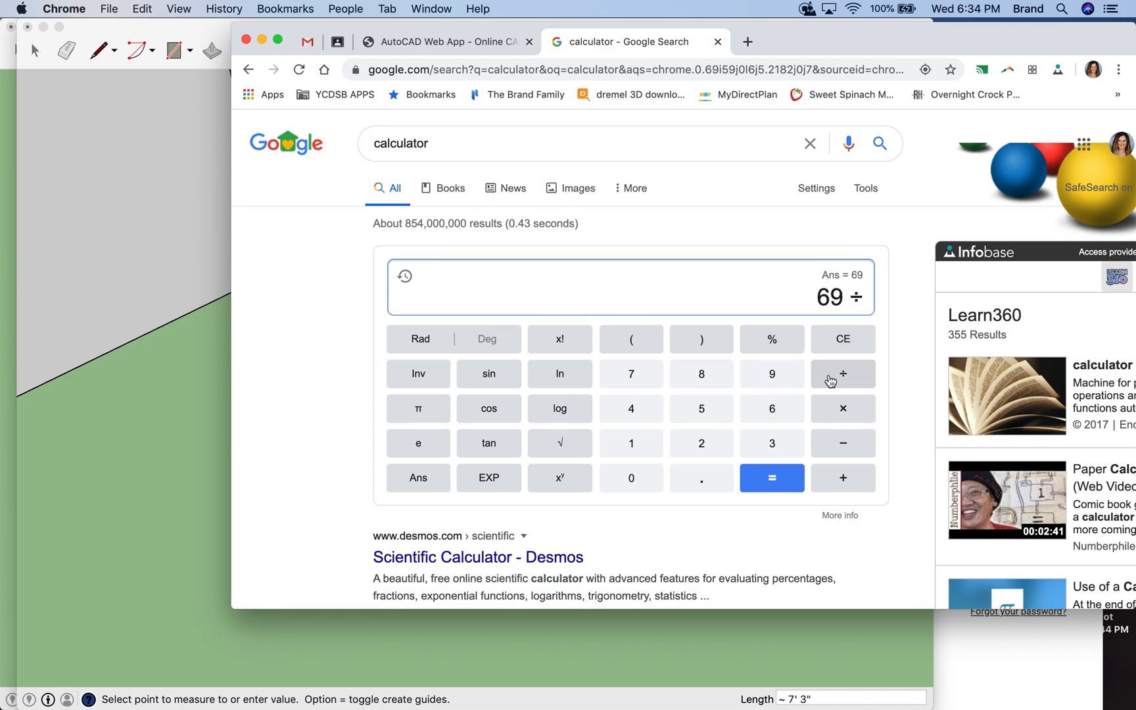
pyautogui.click(714, 445)
pyautogui.click(776, 479)
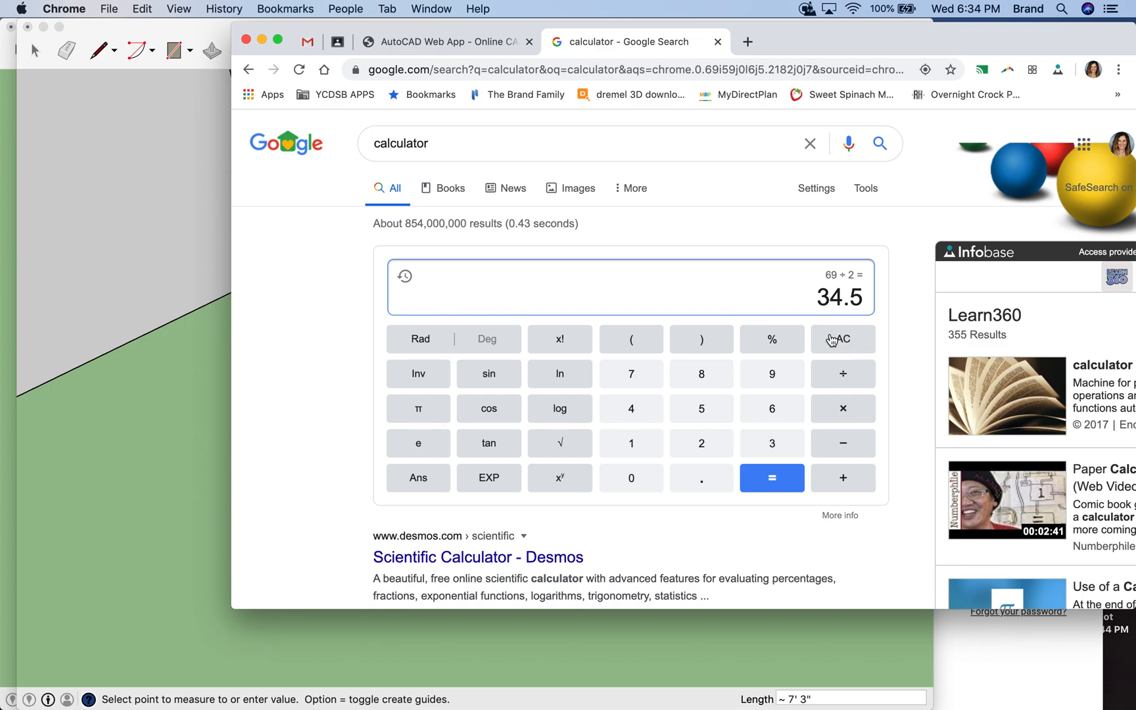
# - Subtract the 30" door opening from the 69" wall length and divide the difference by 2
pyautogui.click(831, 339)
pyautogui.click(769, 411)
pyautogui.click(769, 384)
pyautogui.click(838, 445)
pyautogui.click(772, 443)
pyautogui.click(630, 490)
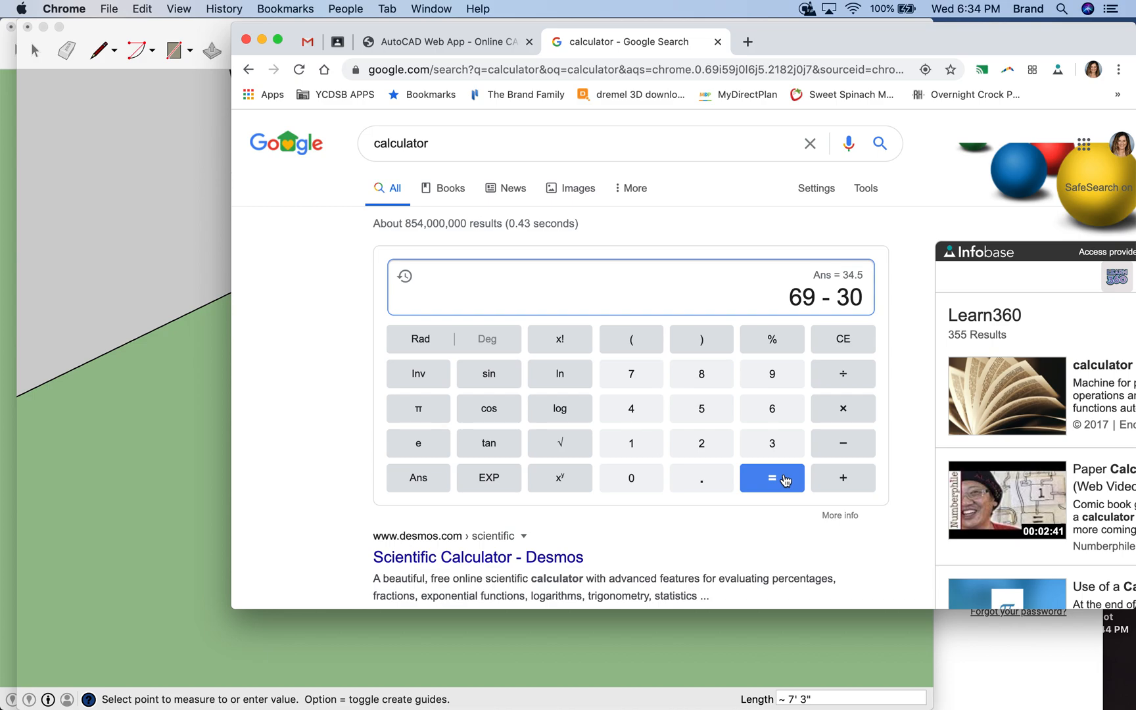
pyautogui.click(784, 479)
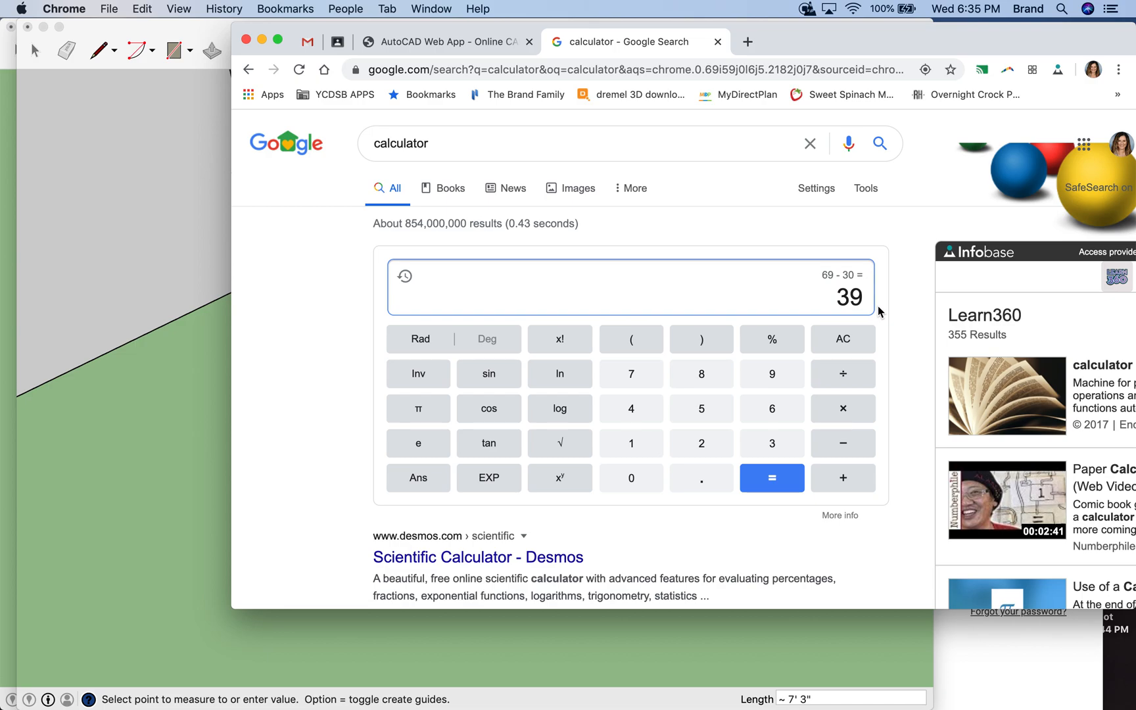
pyautogui.click(841, 373)
pyautogui.click(702, 444)
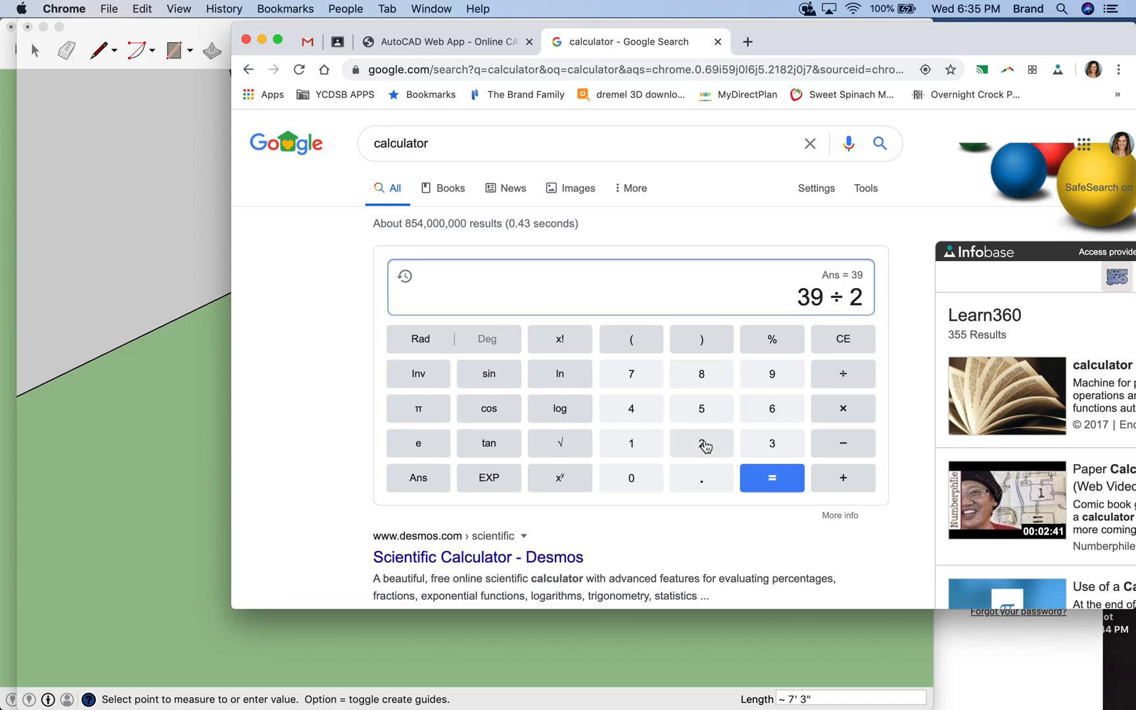
pyautogui.click(774, 480)
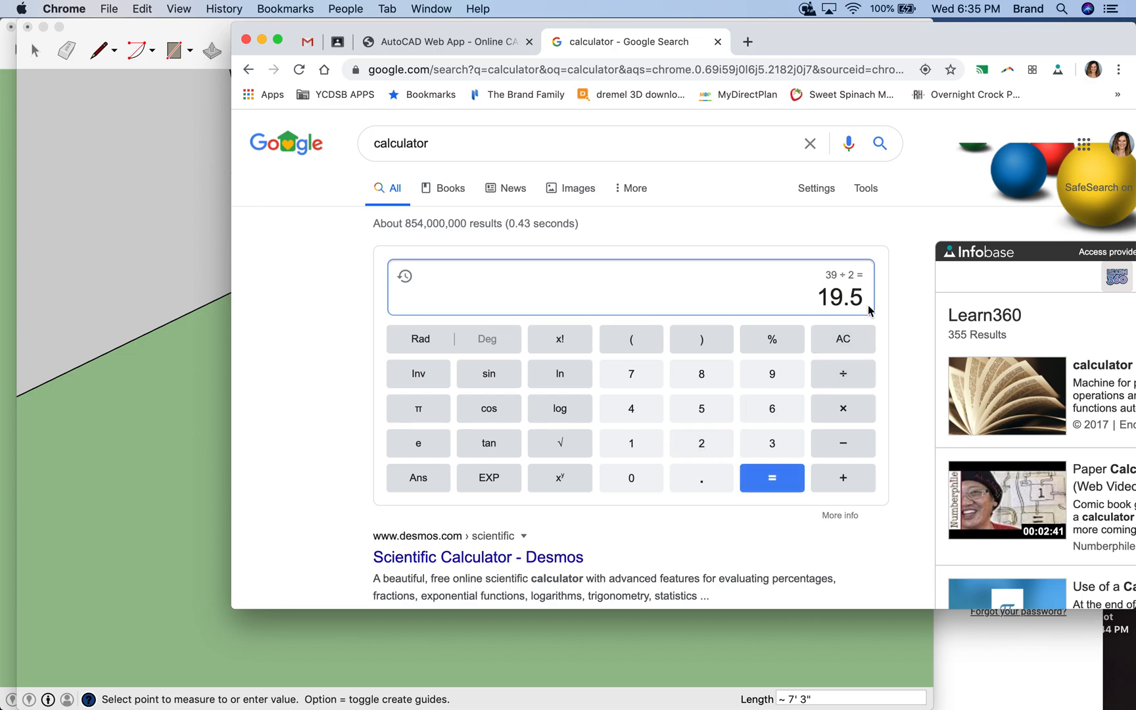
# - Switch to SketchUp and place a guide point 19.5" along the door-side wall's inner edge from the closet's near inner corner
pyautogui.click(194, 488)
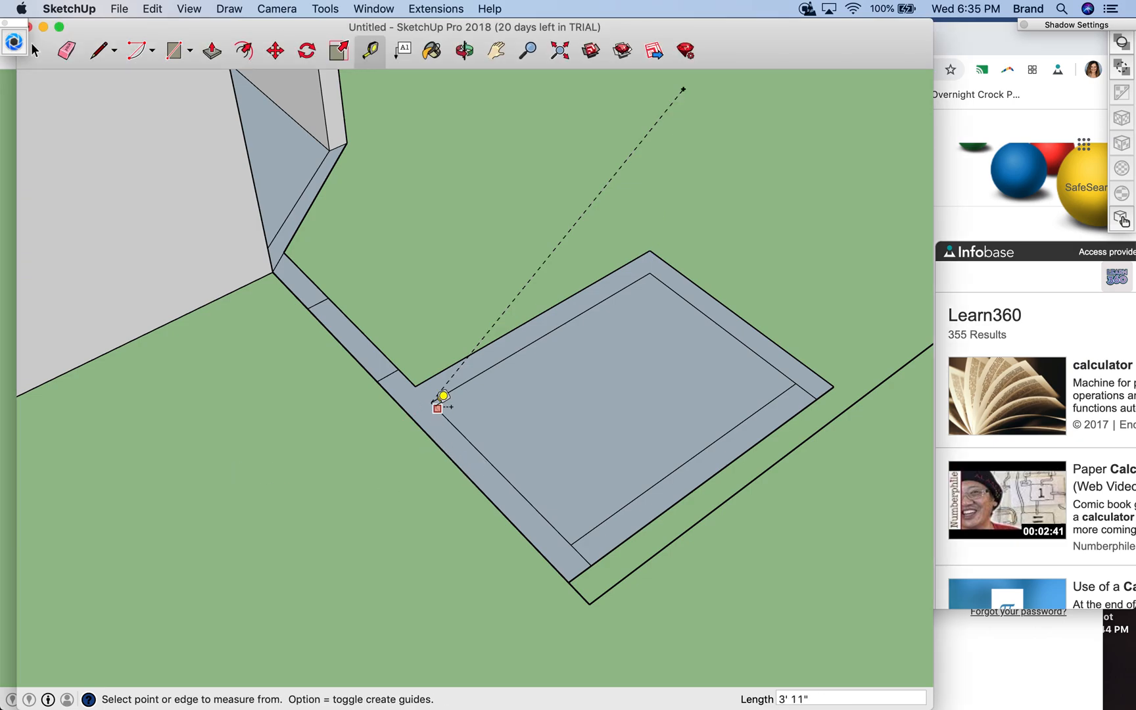
pyautogui.click(430, 402)
pyautogui.write('19.5')
pyautogui.press('Return')
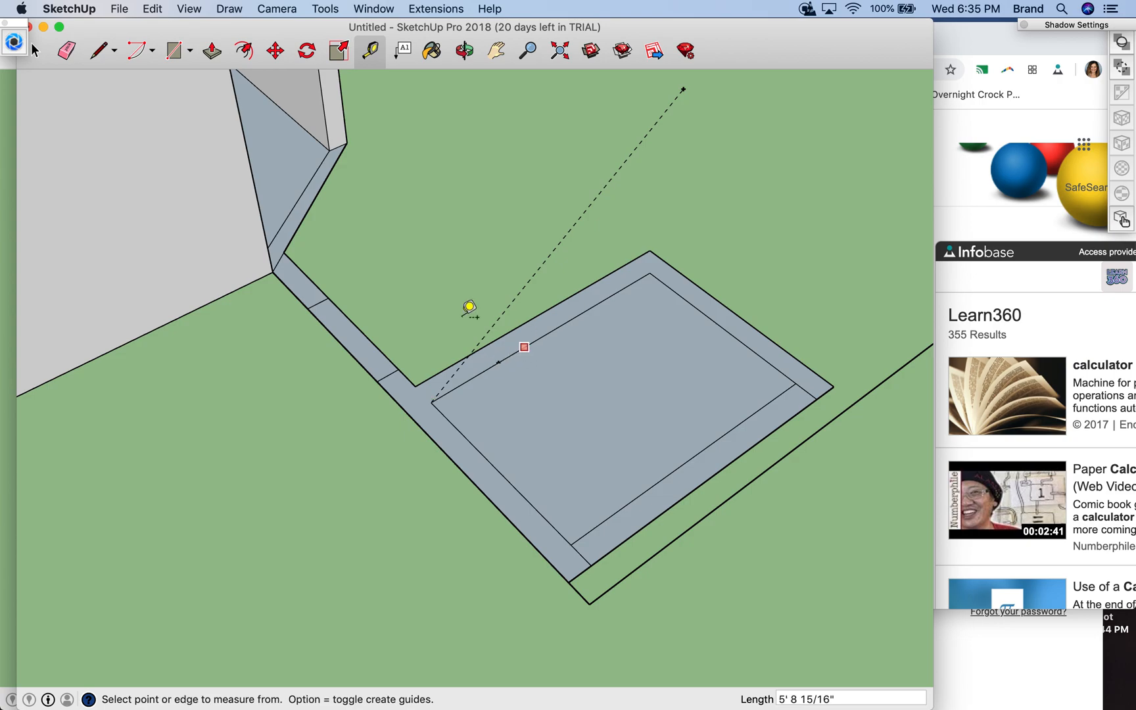
# - Try to draw a line from the same corner along the inner edge and undo it together with the guides
pyautogui.click(98, 51)
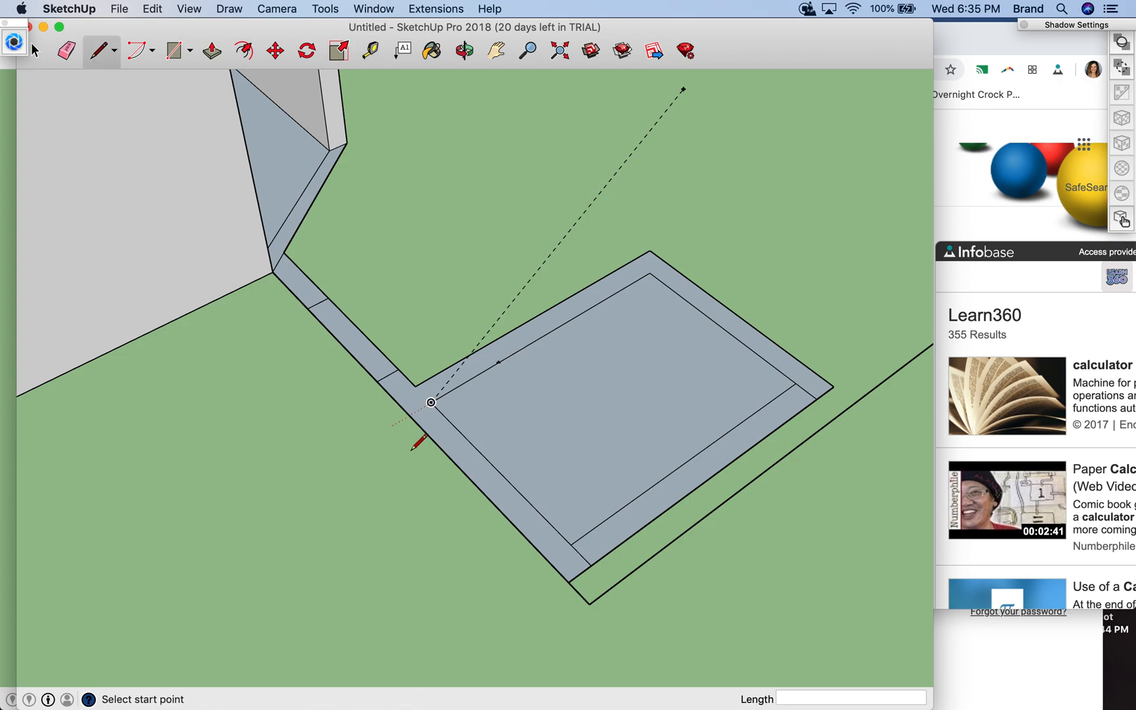
pyautogui.click(430, 403)
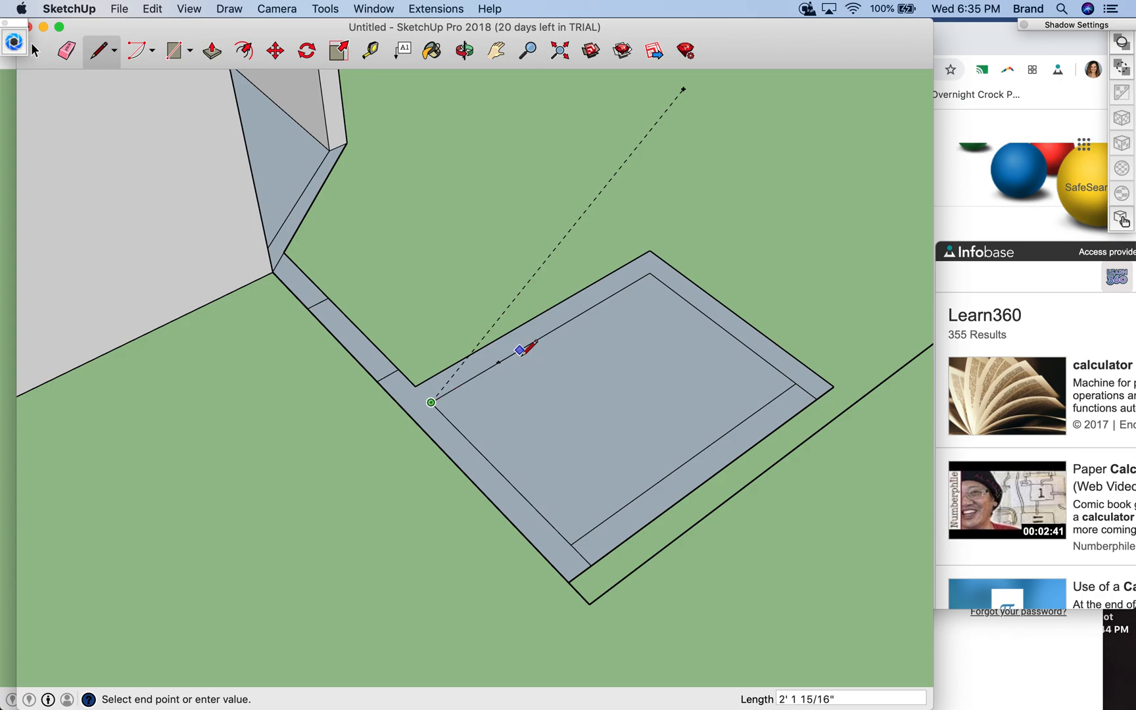
pyautogui.write('19')
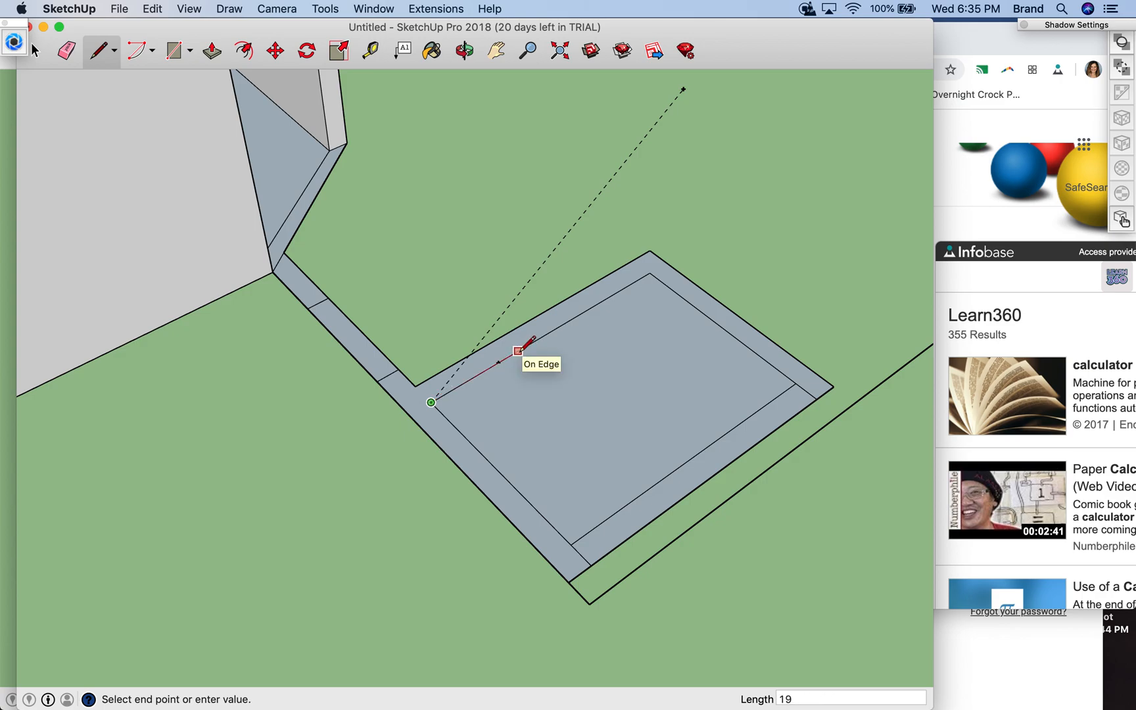
pyautogui.press('Return')
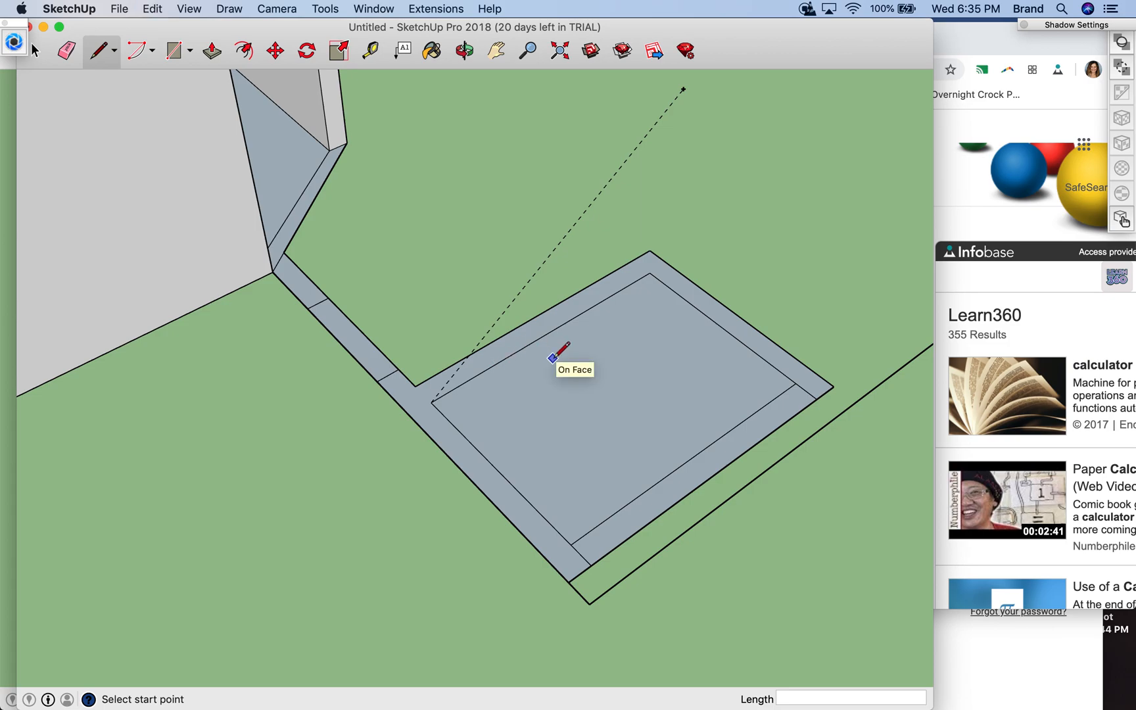
pyautogui.click(444, 398)
pyautogui.click(546, 334)
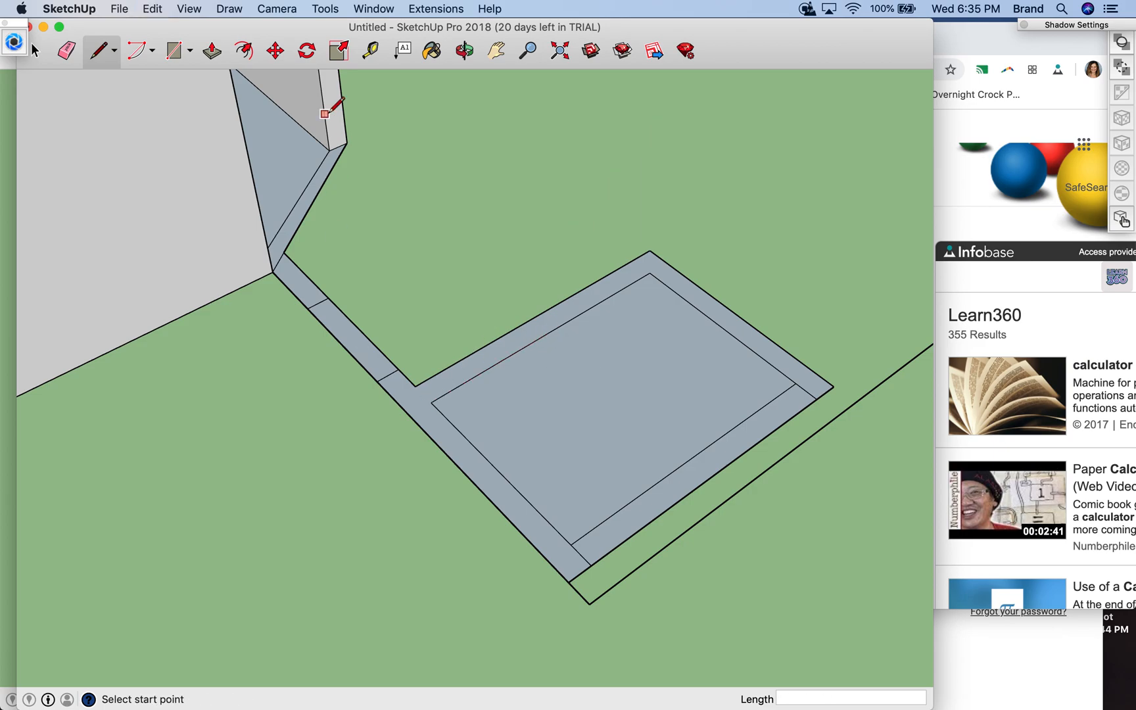
# - Mark the closet opening's first side with a 19.5" line along the inner edge from the near corner and a line across the wall strip
pyautogui.click(430, 403)
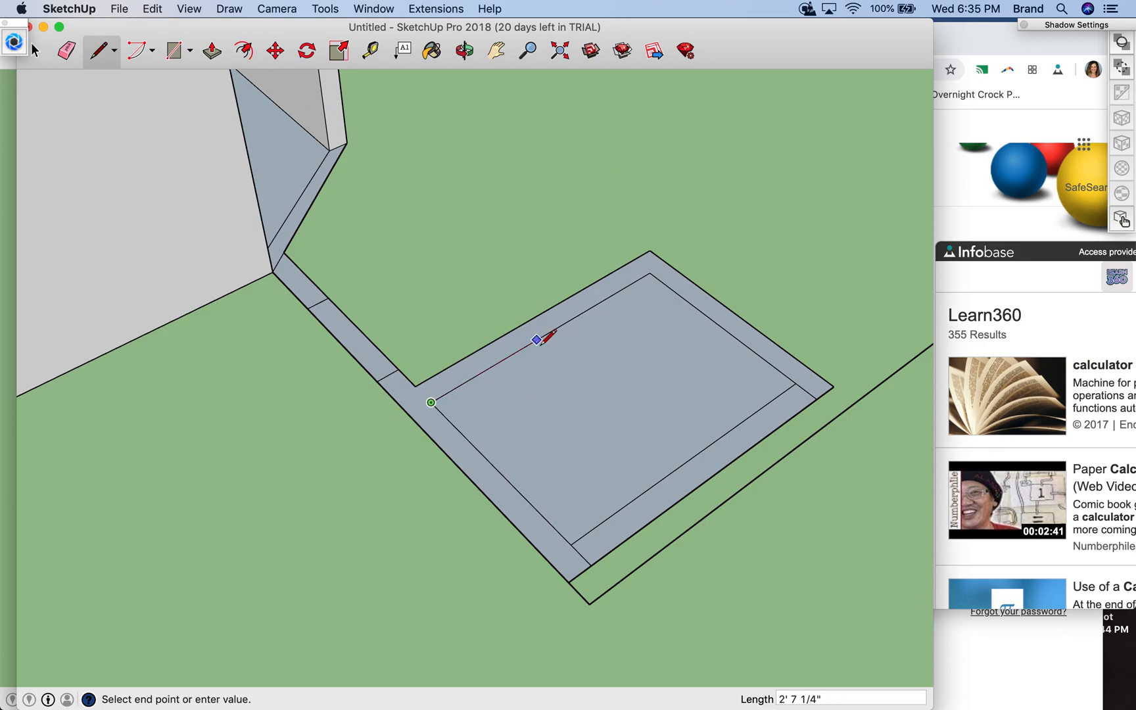
pyautogui.write('19.5')
pyautogui.press('Return')
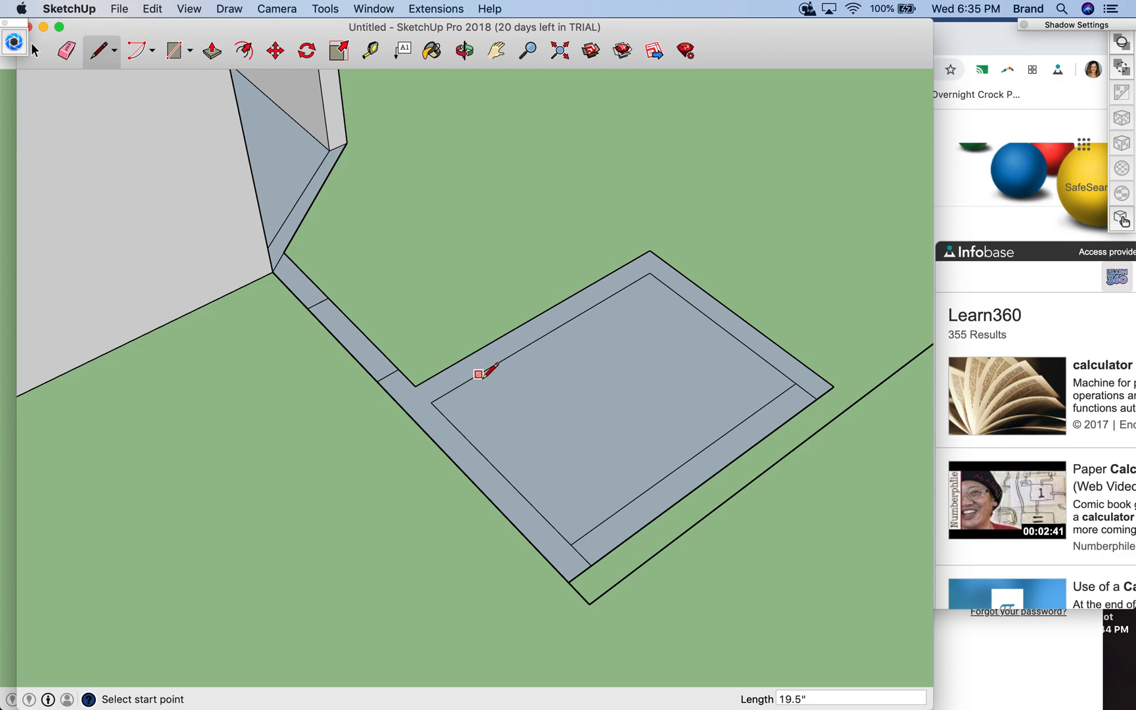
pyautogui.click(498, 362)
pyautogui.click(484, 347)
# - Mark the opening's other side 19.5" along the inner edge from the far inner corner with a 6" line across the strip
pyautogui.click(650, 272)
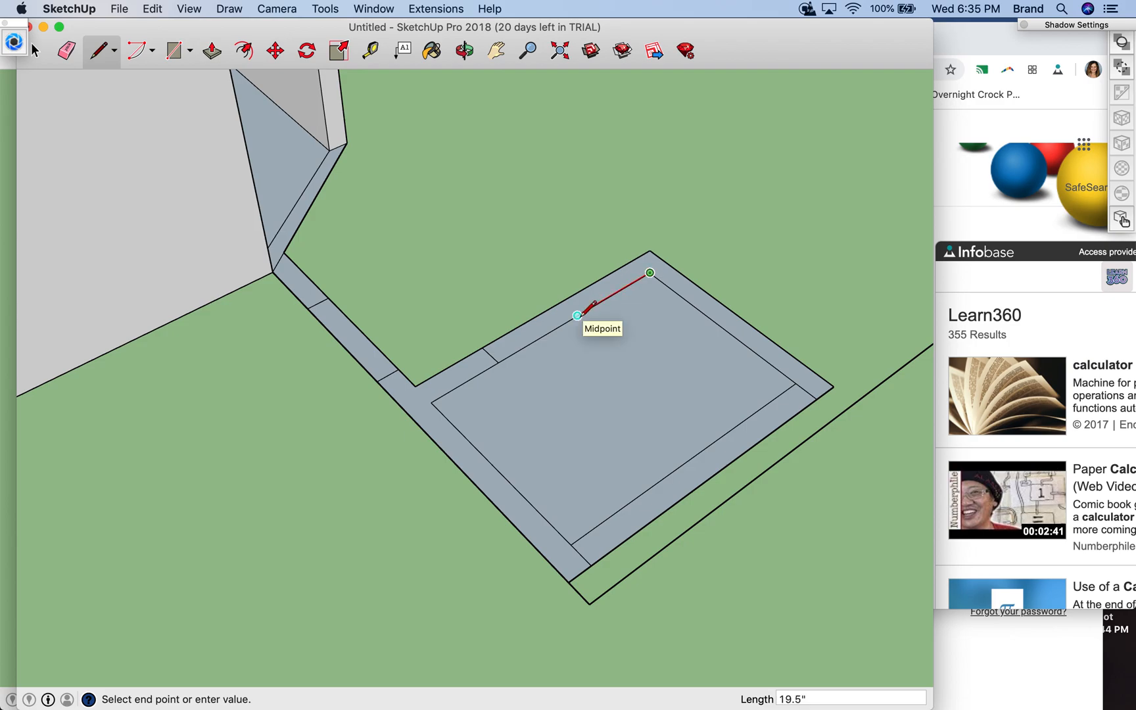
pyautogui.click(577, 315)
pyautogui.click(593, 306)
pyautogui.click(578, 293)
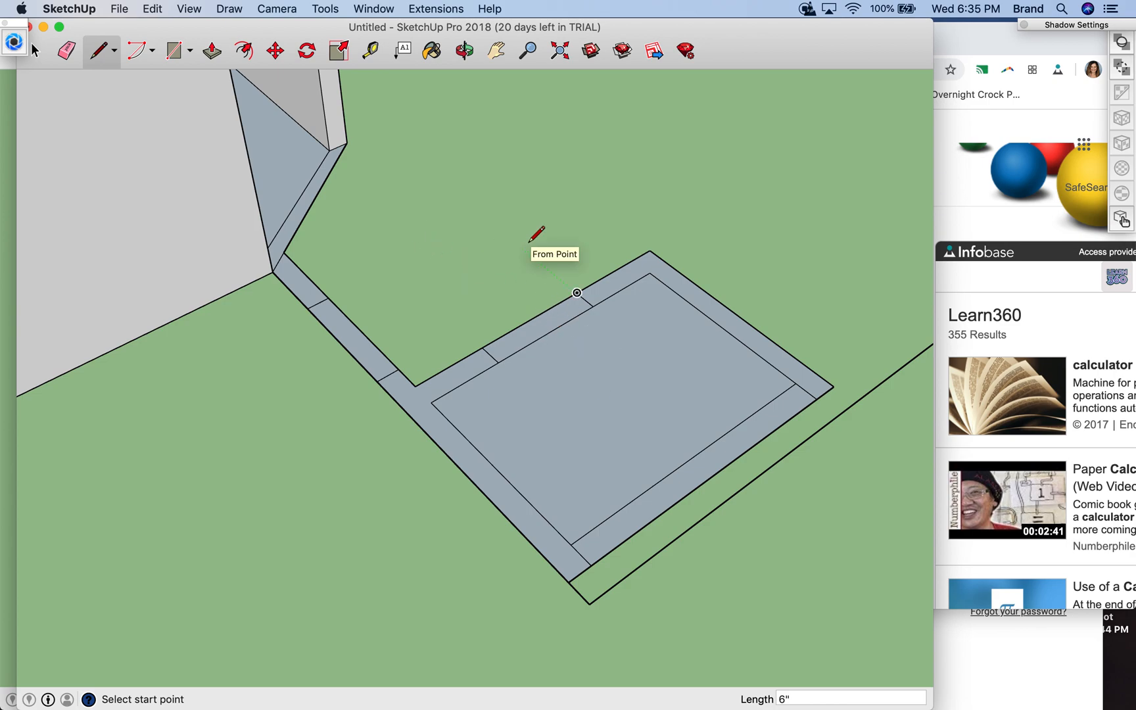
pyautogui.scroll(-2, 528, 241)
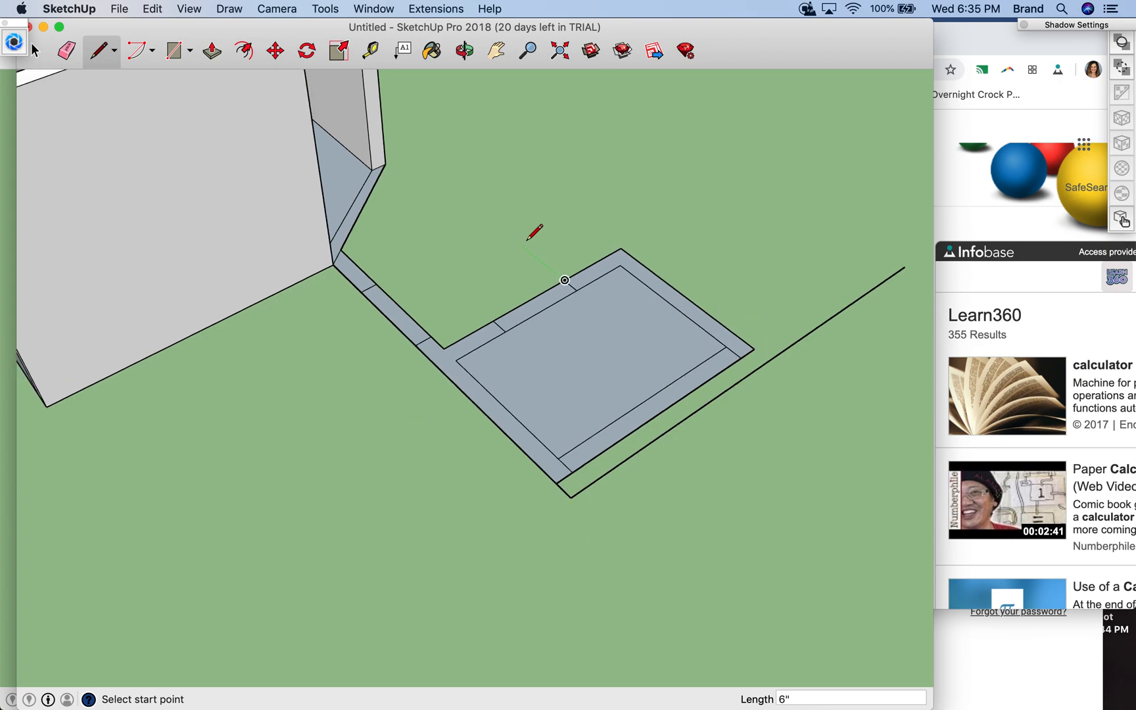
pyautogui.scroll(-2, 528, 240)
pyautogui.scroll(5, 527, 240)
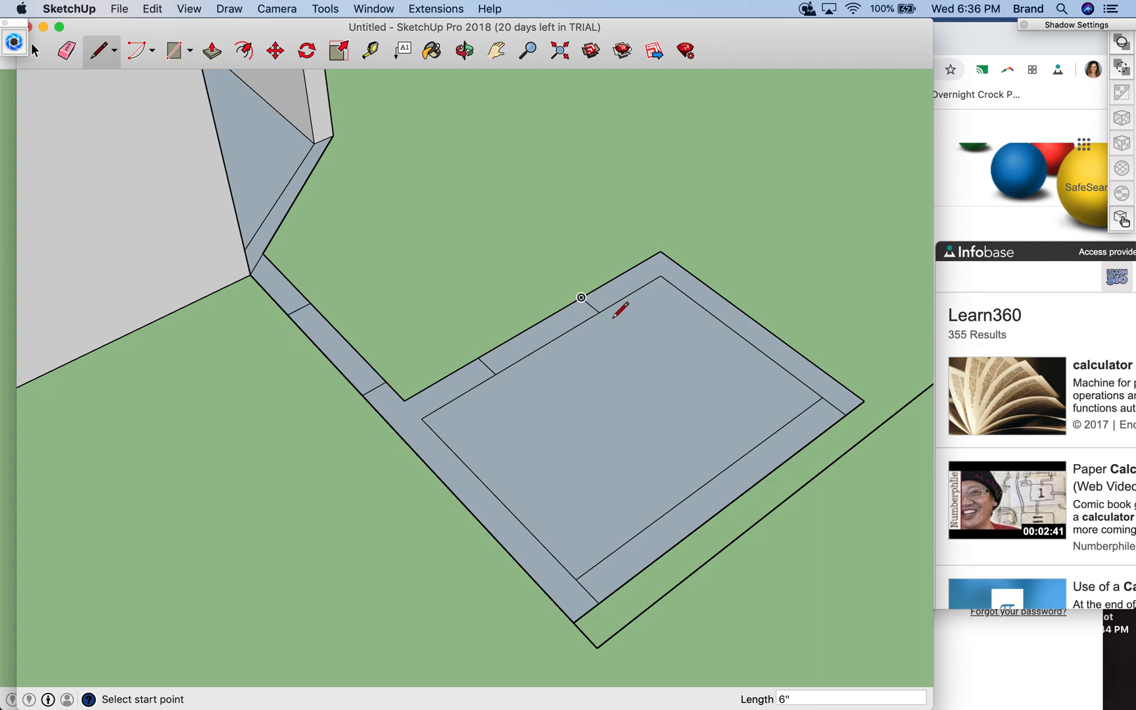
pyautogui.scroll(-1, 612, 319)
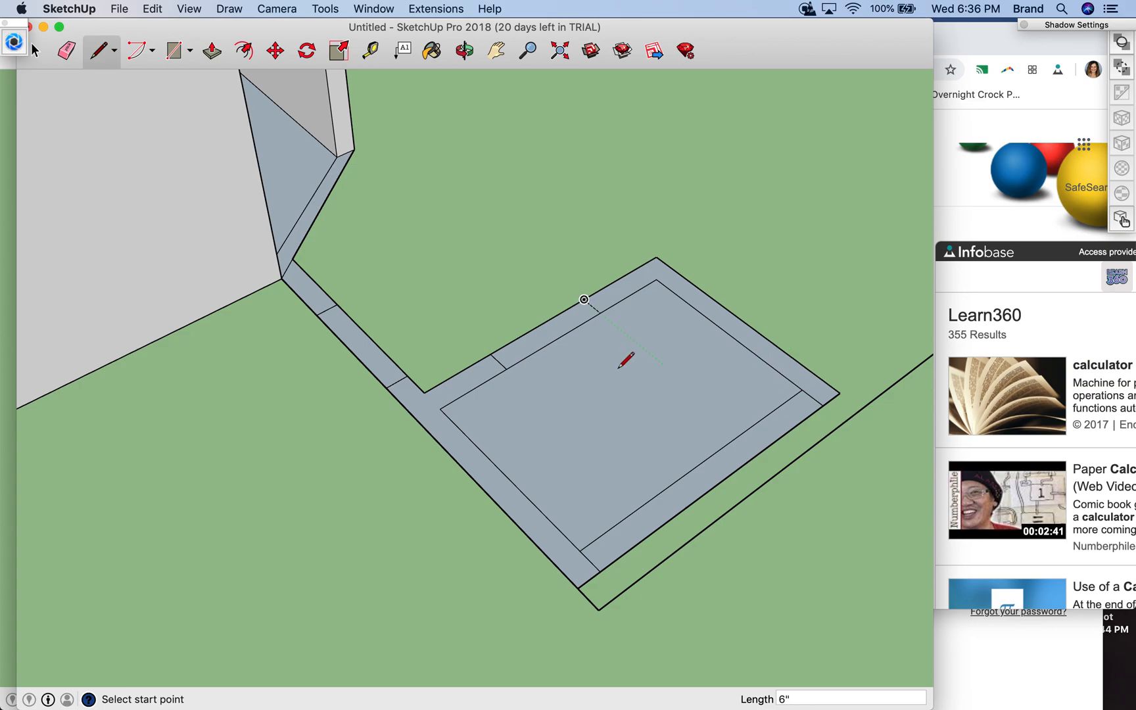
# - Measure the door-side wall's inner edge from its end at the diagonal wall to the closet's near inner corner
pyautogui.scroll(-2, 761, 405)
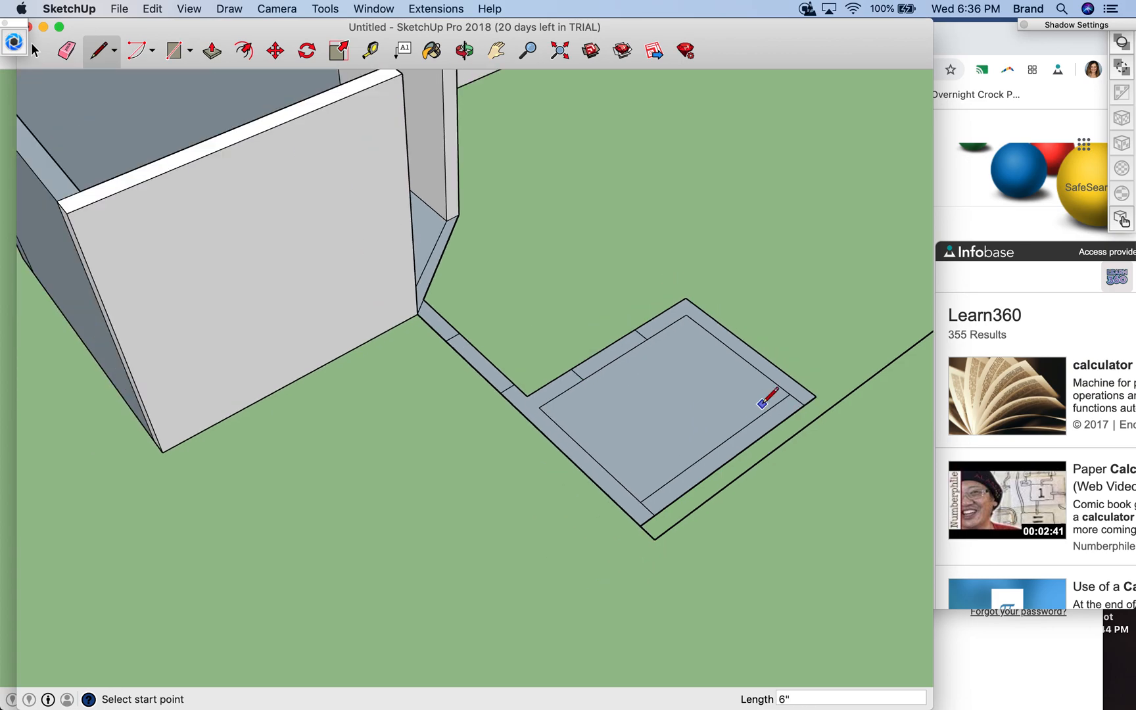
pyautogui.scroll(-1, 762, 404)
pyautogui.scroll(-1, 762, 402)
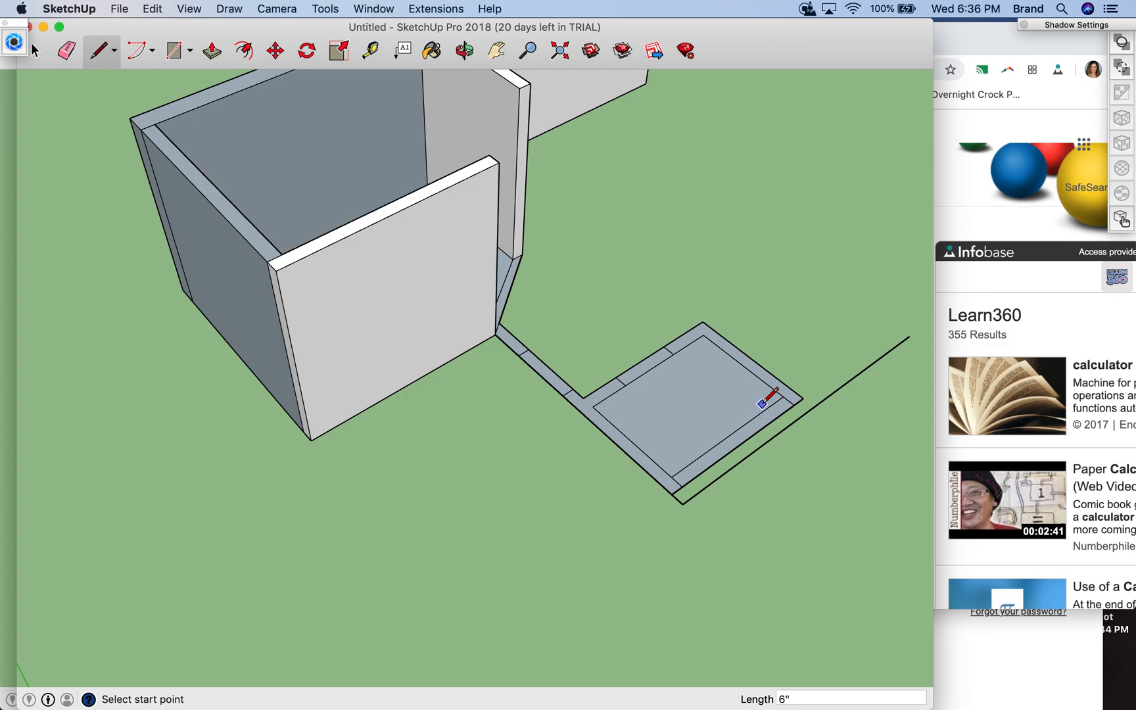
pyautogui.scroll(-1, 763, 402)
pyautogui.scroll(3, 762, 402)
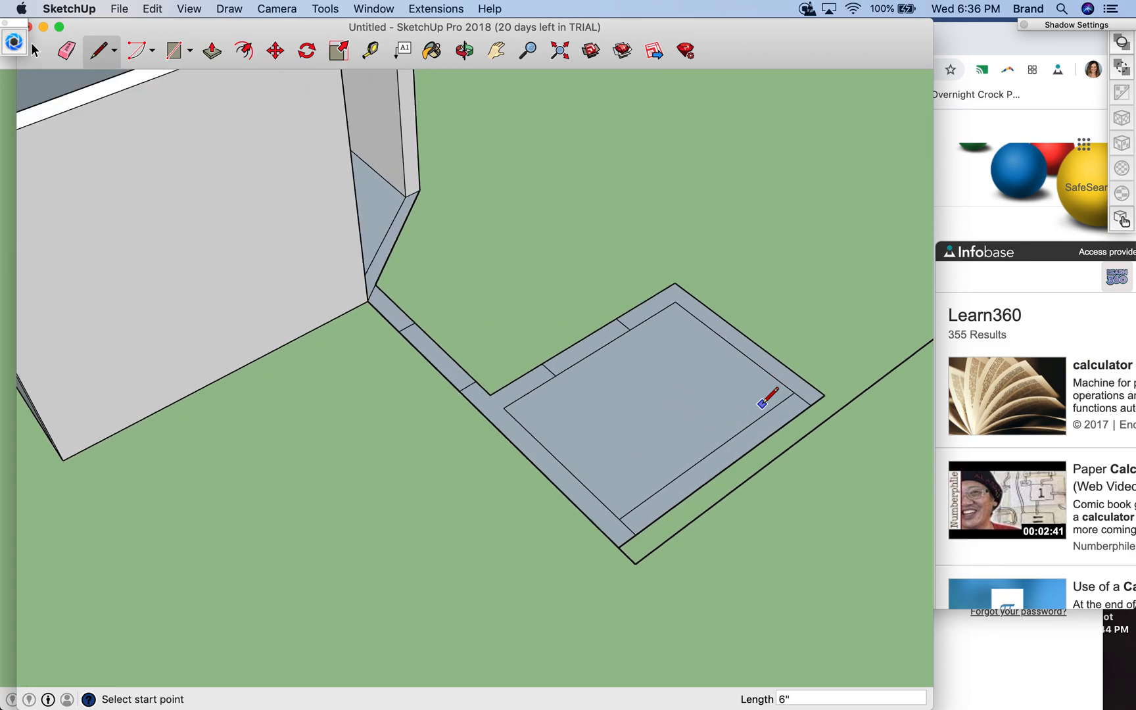
pyautogui.click(619, 519)
pyautogui.click(371, 50)
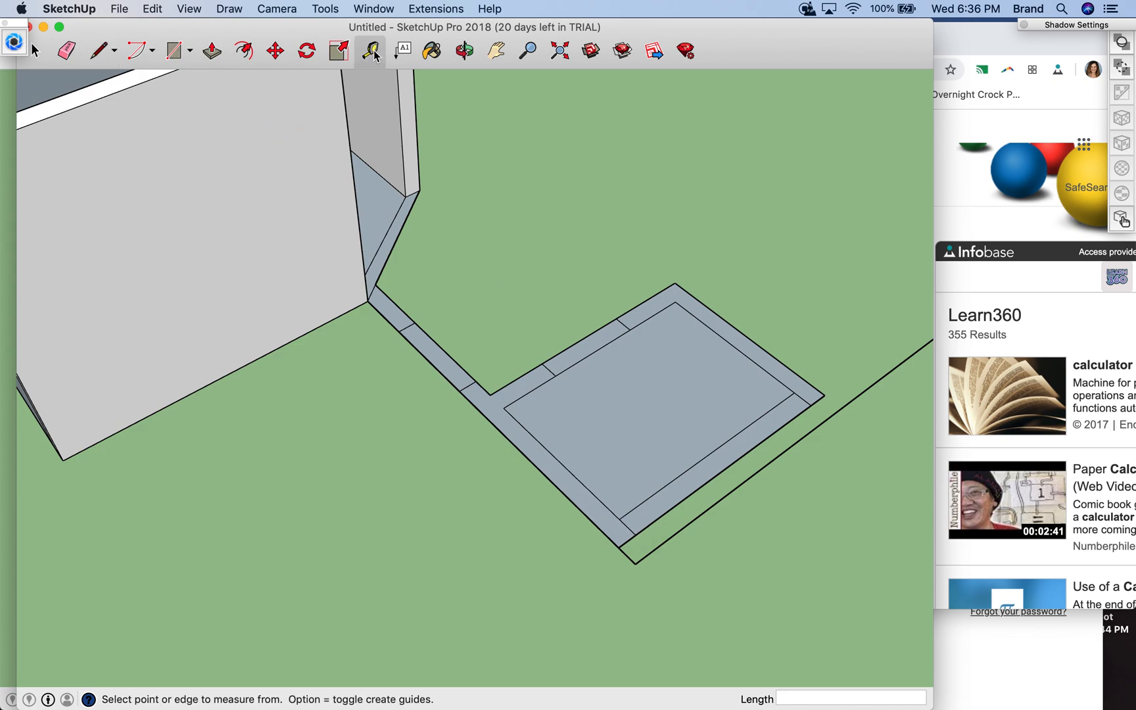
pyautogui.click(375, 284)
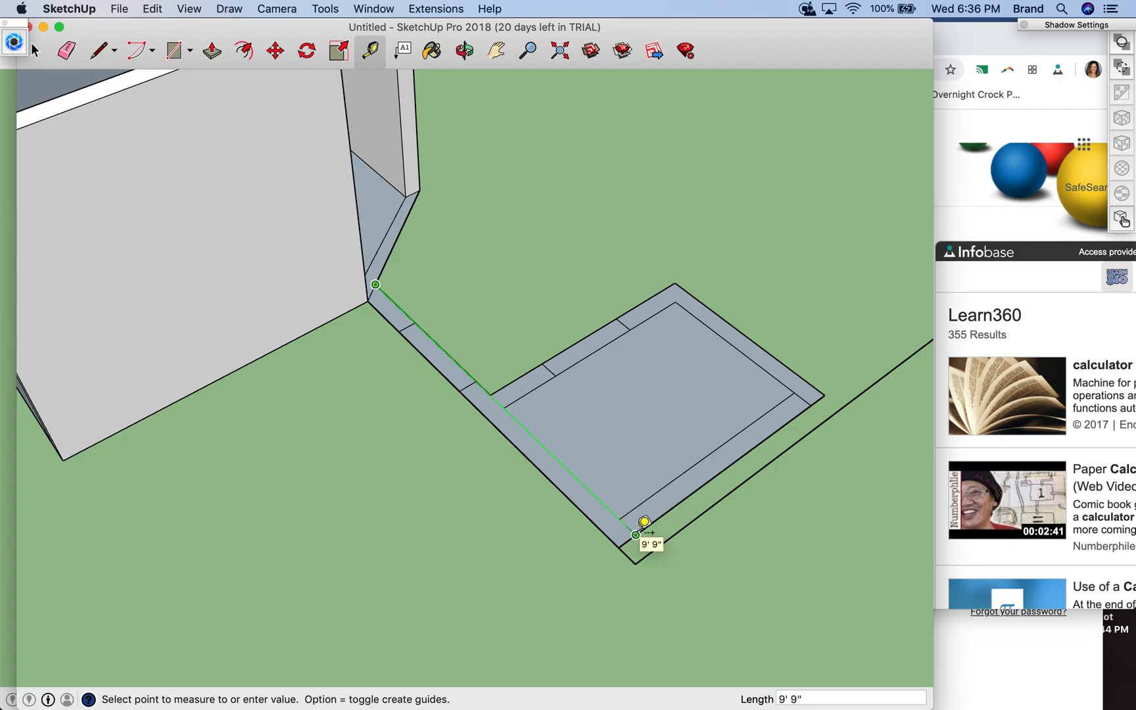
pyautogui.click(614, 499)
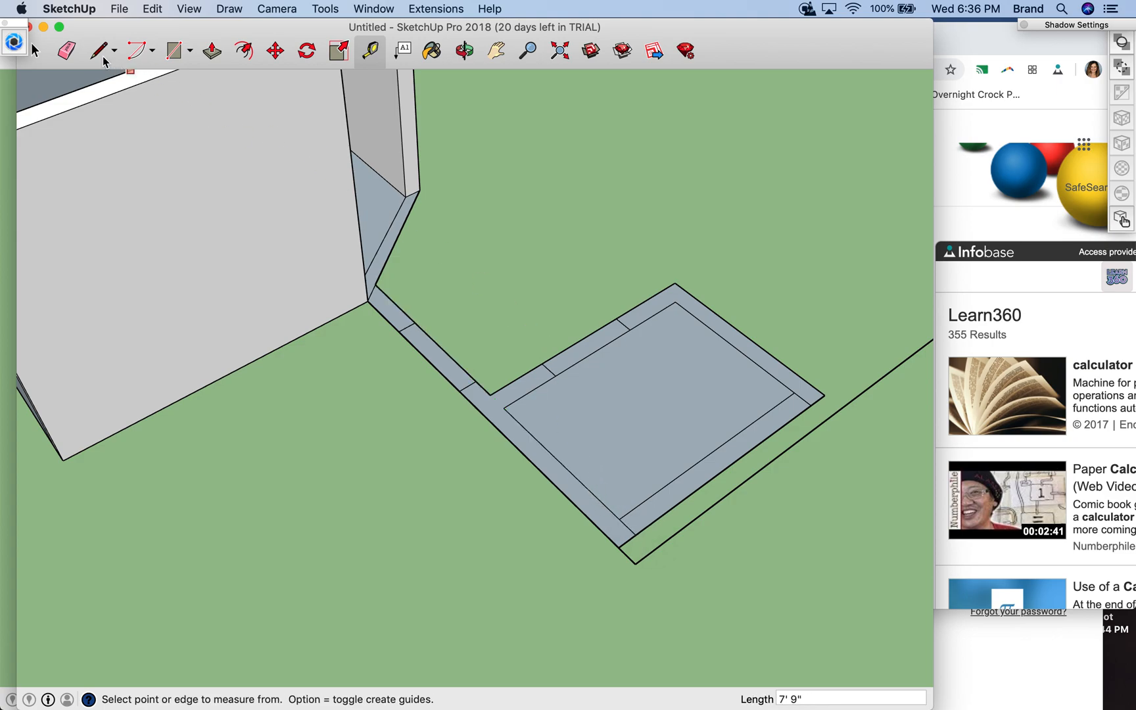
# - Erase the closet's inner edge line on the side facing the separate outer wall line
pyautogui.click(67, 52)
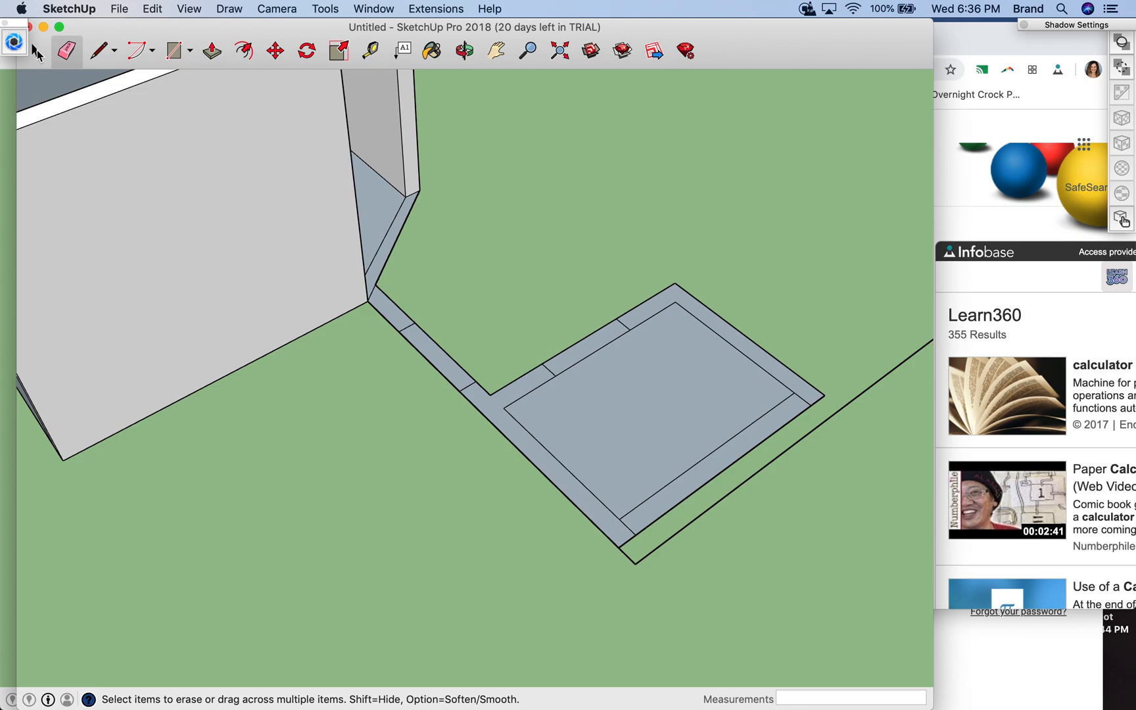
pyautogui.click(35, 48)
pyautogui.doubleClick(652, 491)
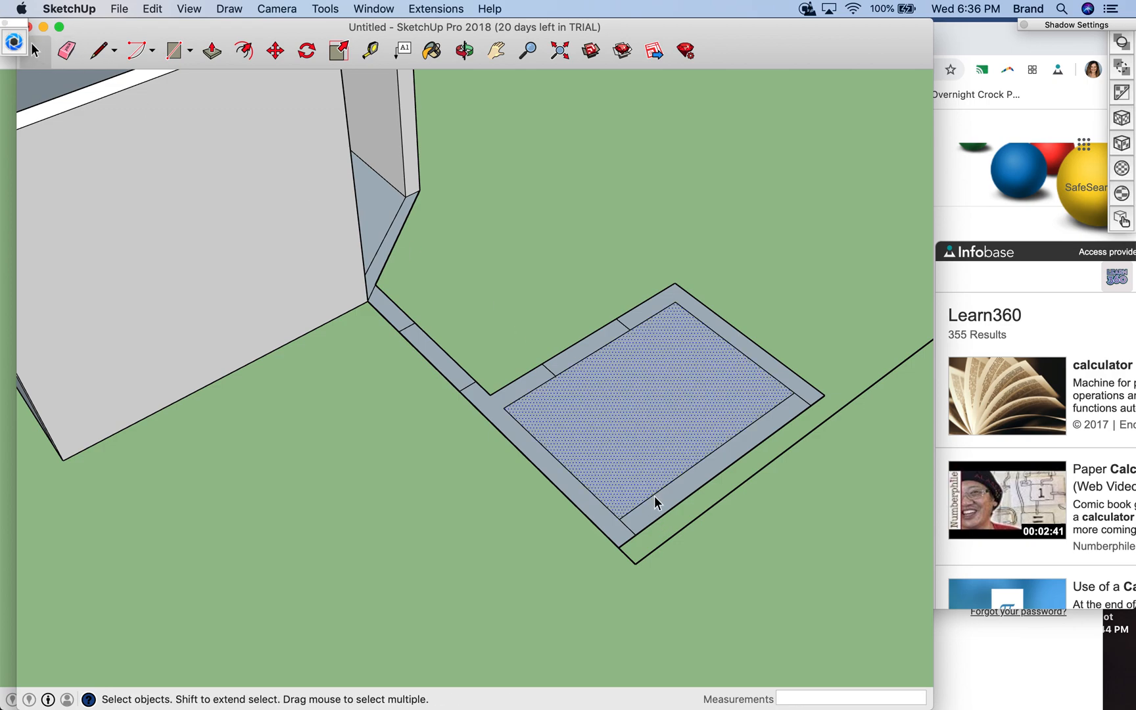
pyautogui.click(670, 497)
pyautogui.click(669, 485)
pyautogui.click(66, 50)
pyautogui.click(705, 456)
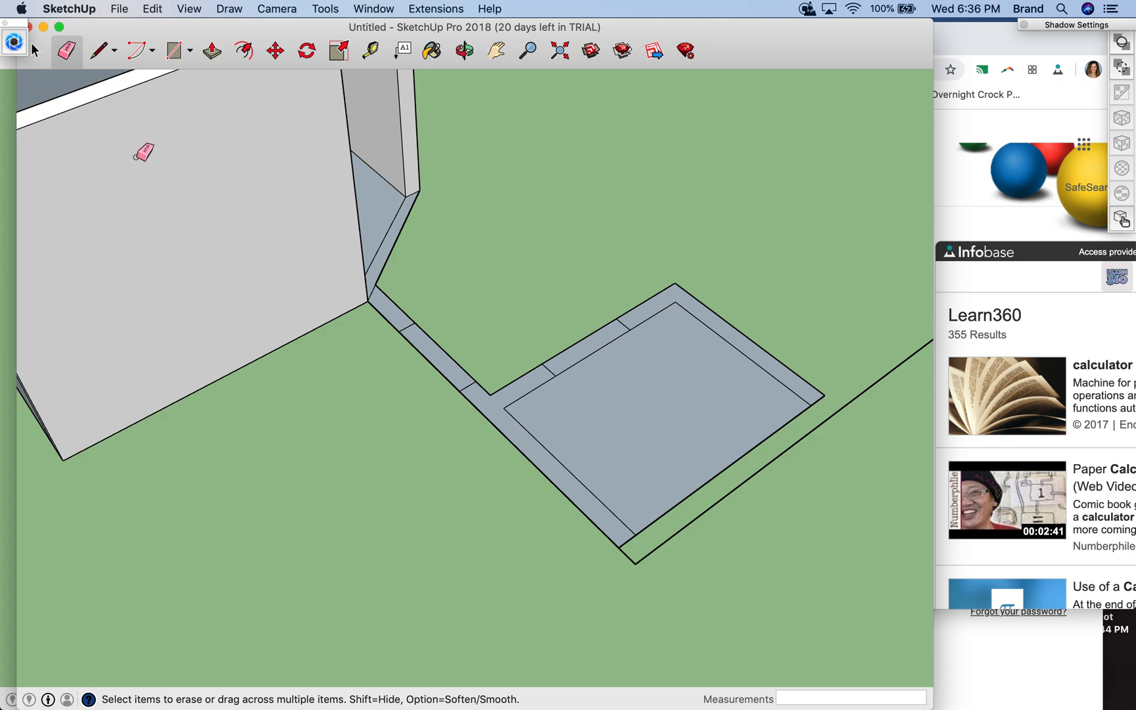
# - Extend the closet's inner side edges and far outer edge by 6" lines to meet the separate outer wall line
pyautogui.click(99, 51)
pyautogui.click(635, 534)
pyautogui.click(651, 550)
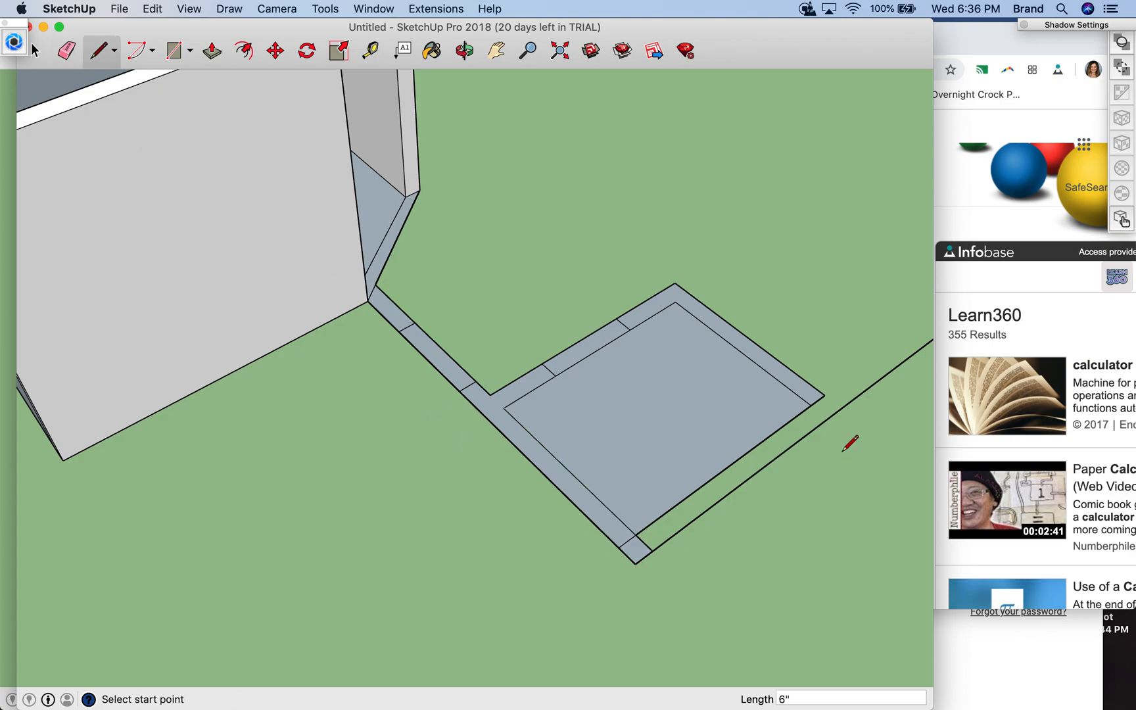
pyautogui.click(811, 406)
pyautogui.click(827, 417)
pyautogui.click(824, 395)
pyautogui.click(842, 408)
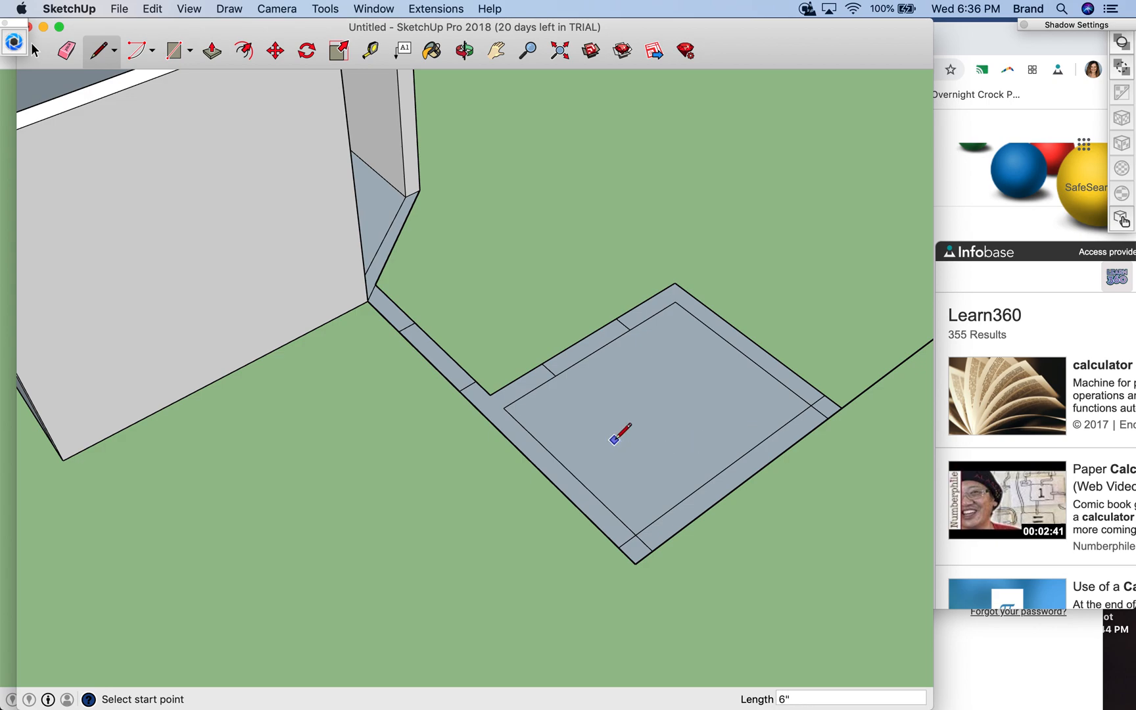
# - Erase the leftover short line across the door-side wall strip at the closet's near outer corner
pyautogui.click(35, 51)
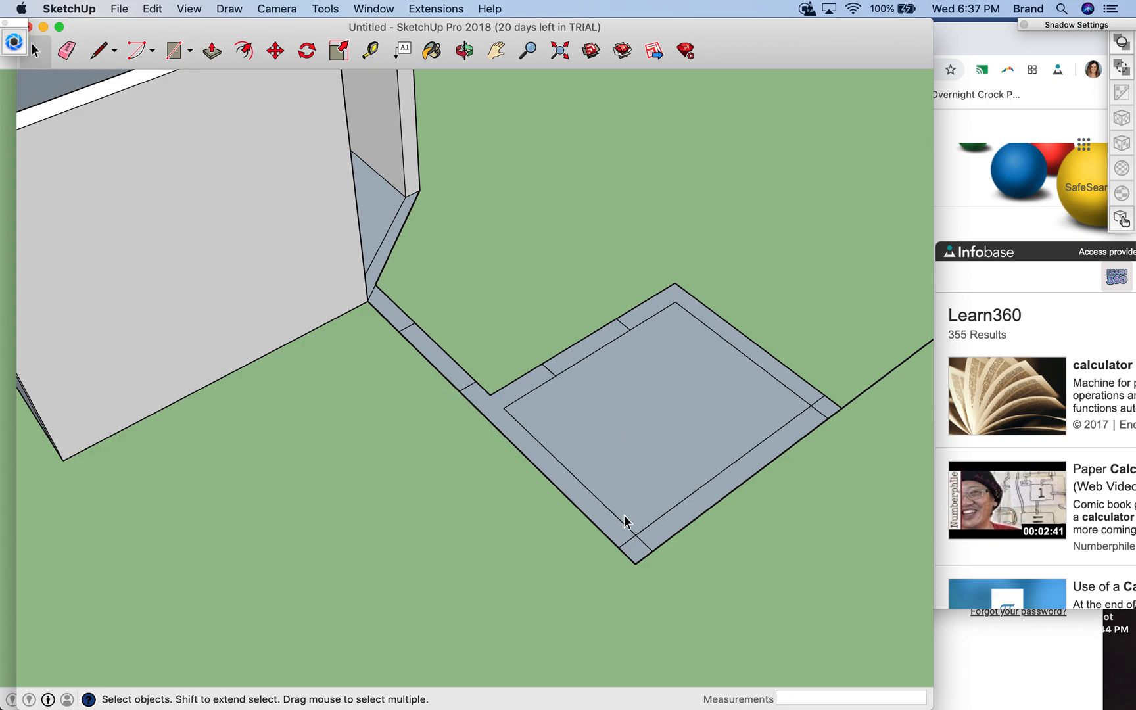
pyautogui.click(632, 538)
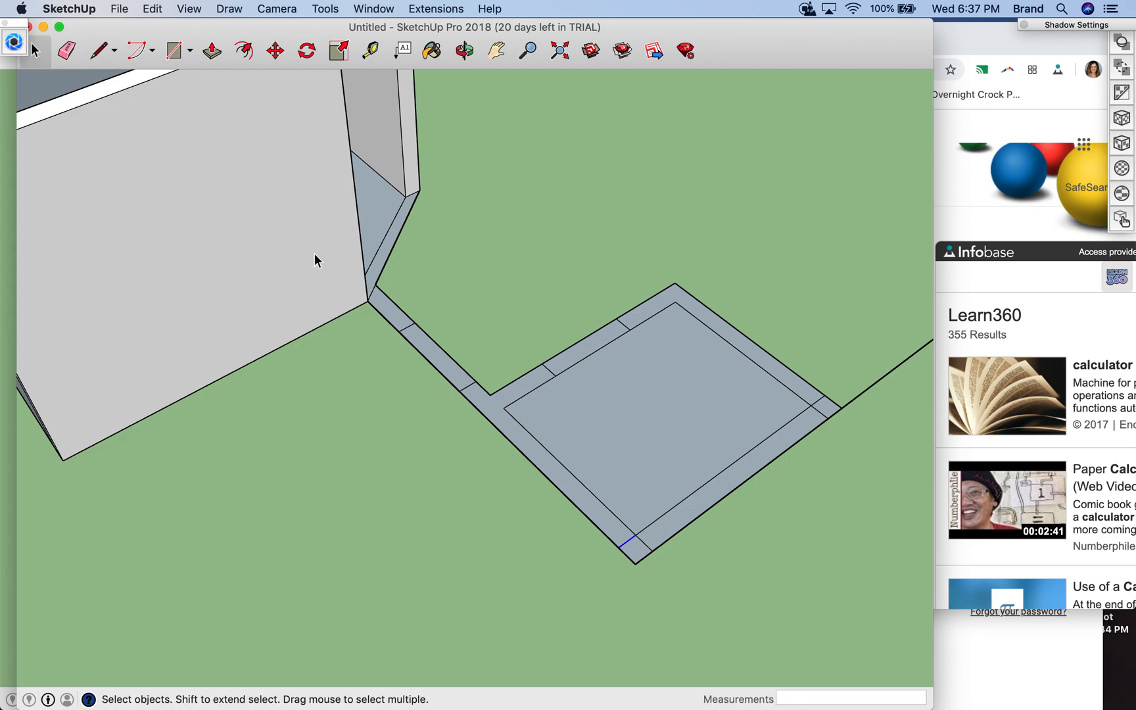
pyautogui.click(67, 50)
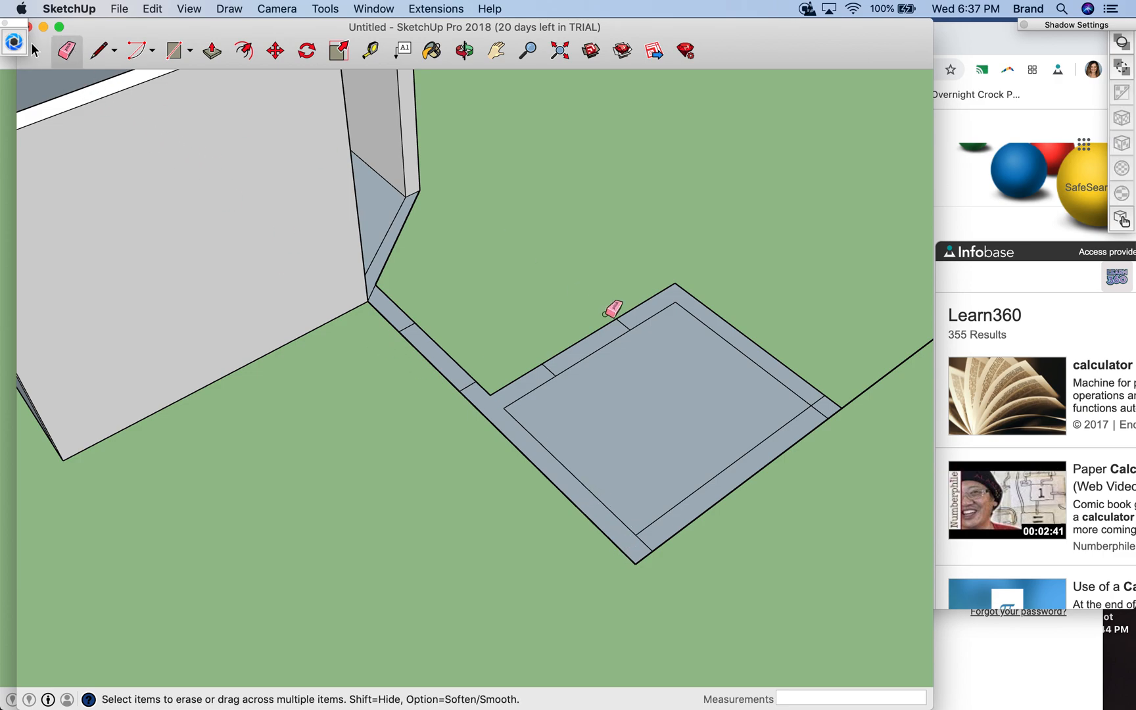
# - Save the model in Documents as FirstnamelastnameMASTERBEDROOMDESIGN in SketchUp Models (*.skp) format
pyautogui.click(494, 52)
pyautogui.moveTo(852, 322); pyautogui.dragTo(541, 400)
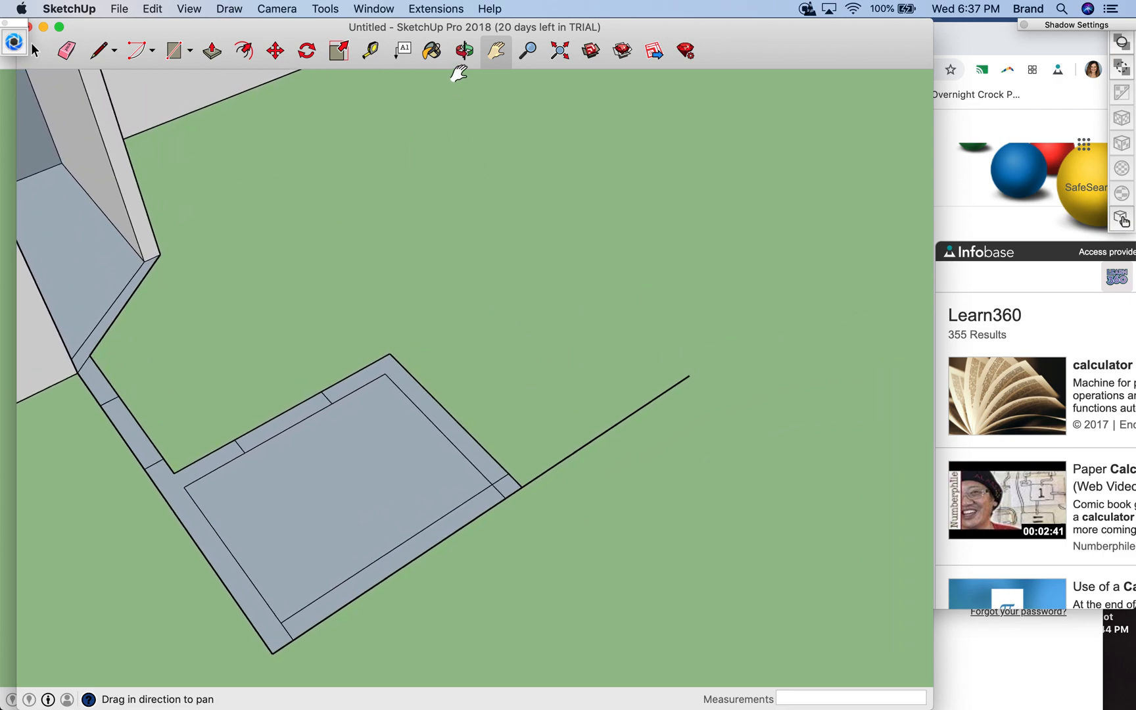
pyautogui.click(464, 56)
pyautogui.moveTo(524, 453); pyautogui.dragTo(299, 698)
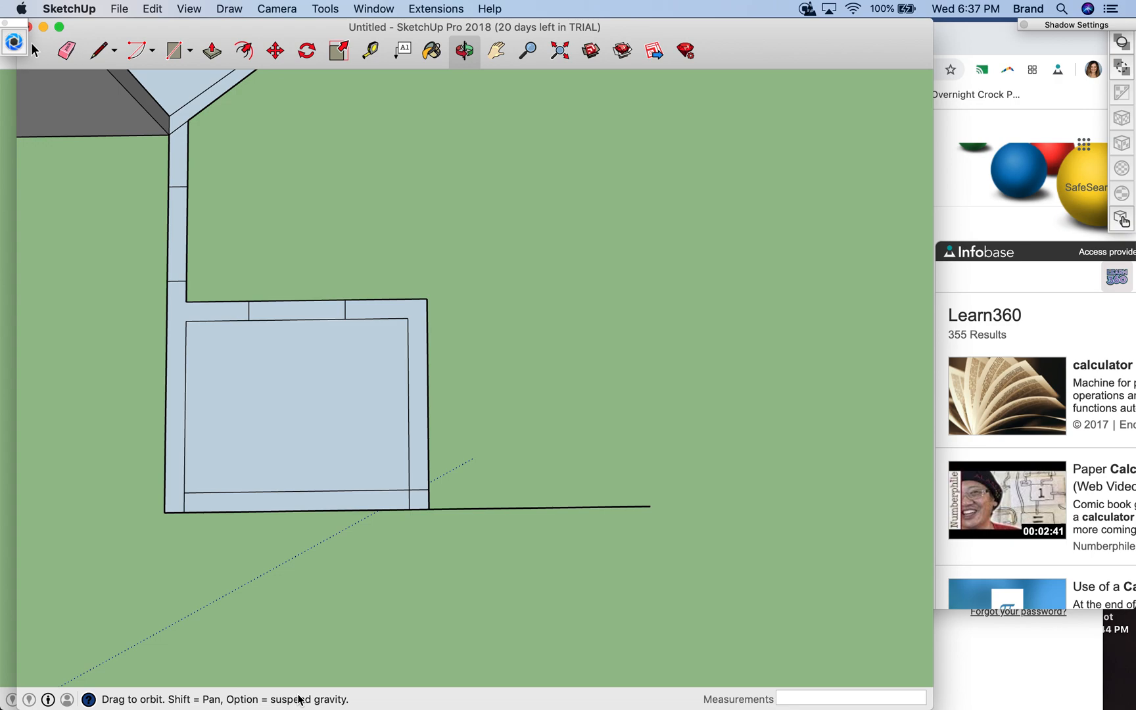
pyautogui.click(124, 9)
pyautogui.click(156, 112)
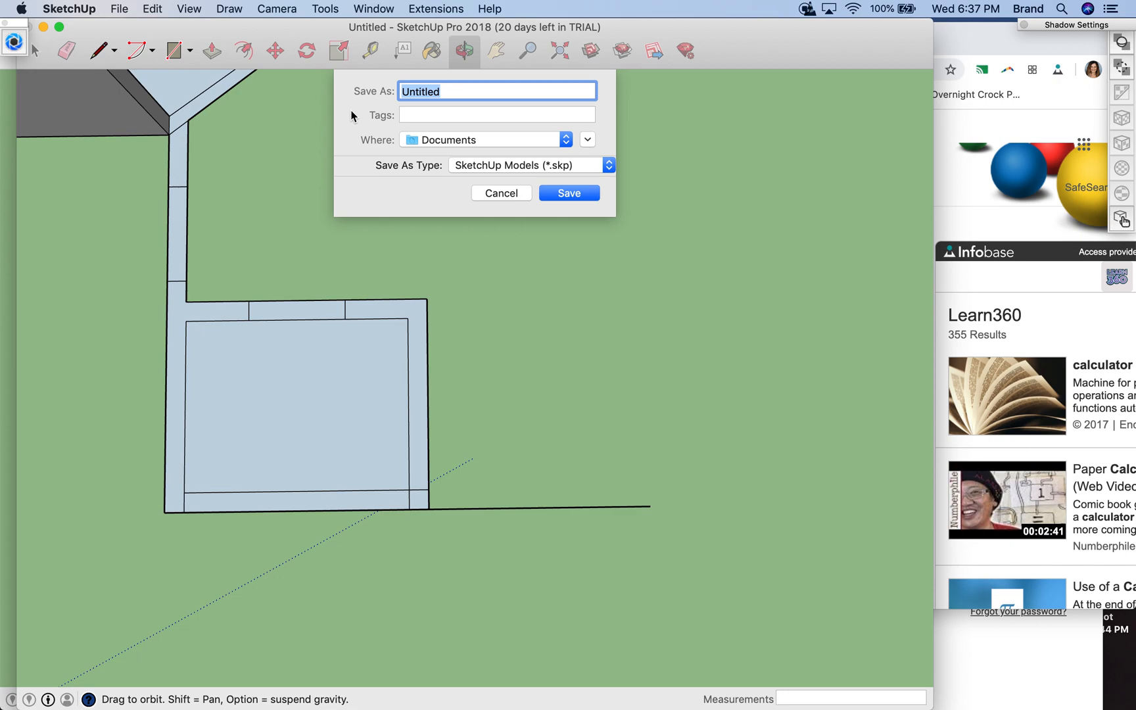
pyautogui.write('Mas')
pyautogui.press('BackSpace')
pyautogui.write('FirstnamelastnameMASTERBED')
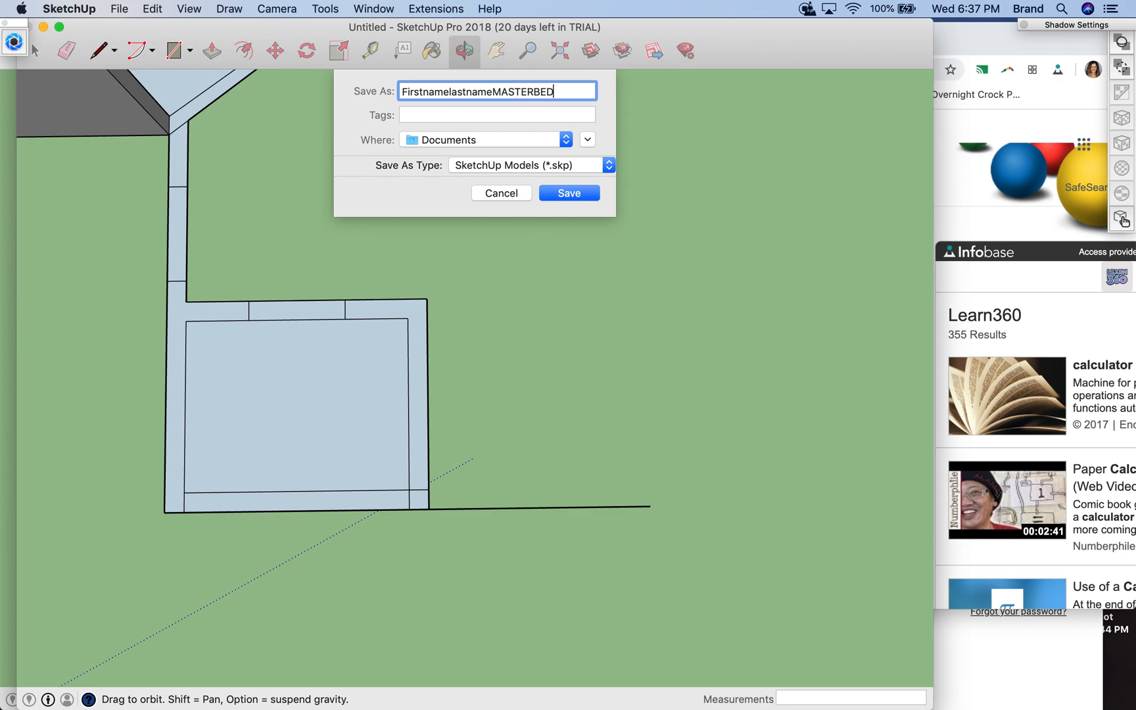
pyautogui.write('ESIGN')
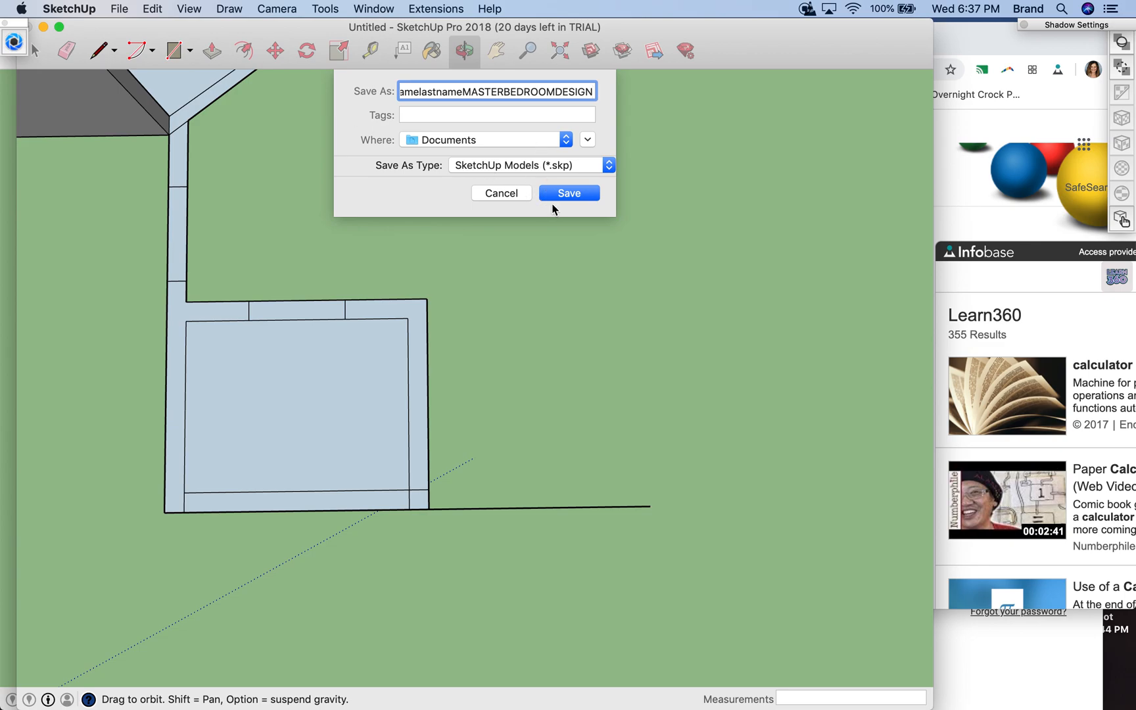
pyautogui.click(563, 194)
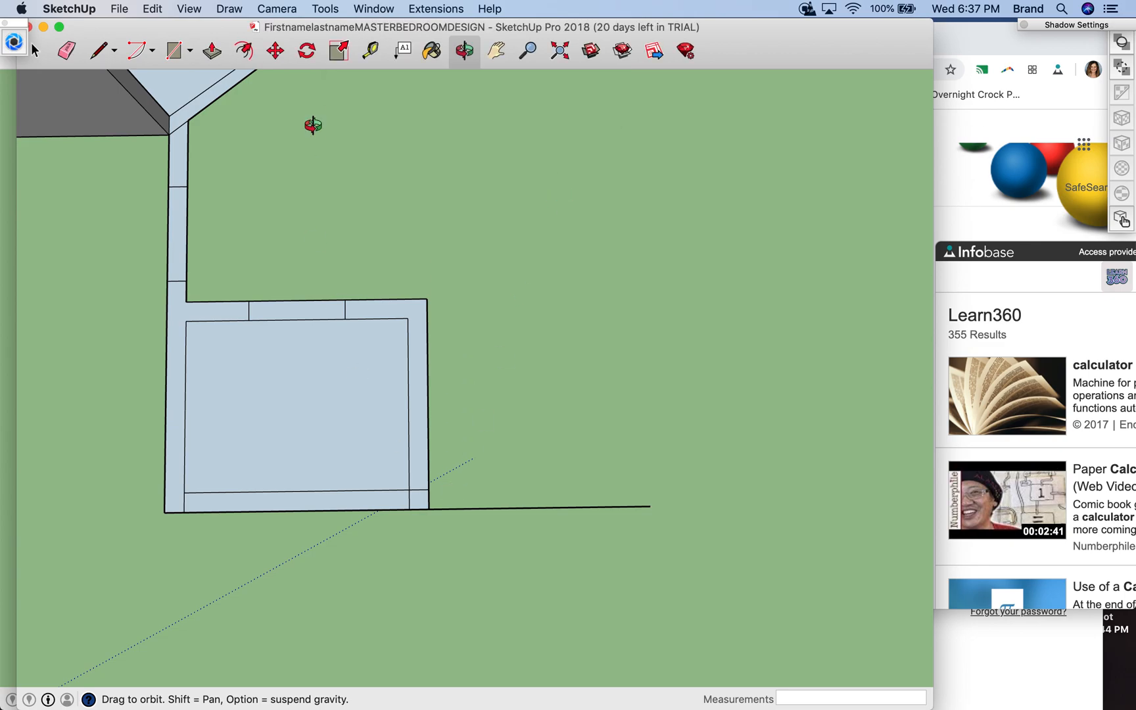
# - Draw the jogged inner wall line from the closet's side: 5' along red, a jog inward along green, and 4'5" along red
pyautogui.click(99, 52)
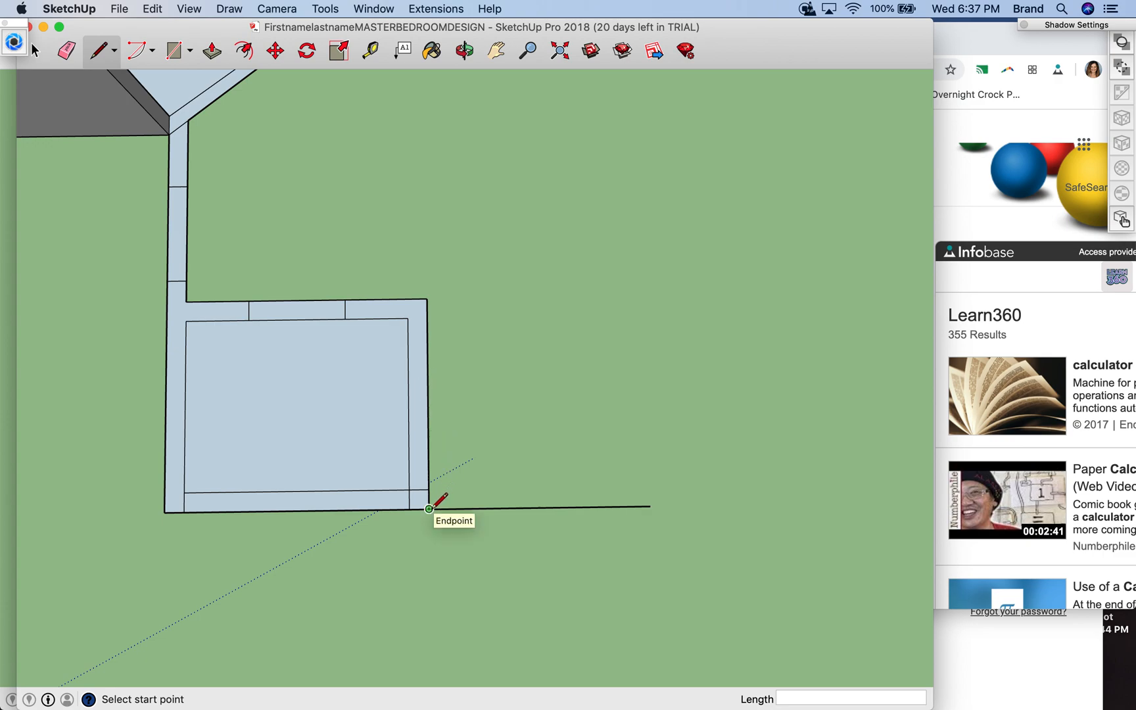
pyautogui.click(429, 489)
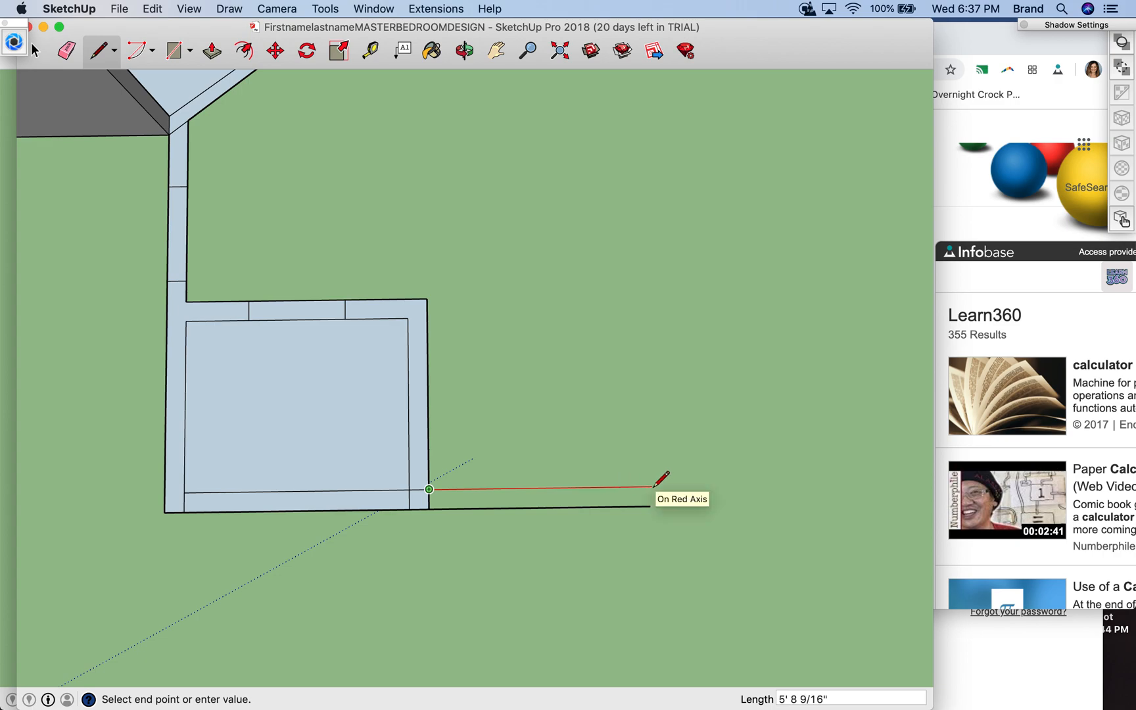
pyautogui.write("5'")
pyautogui.press('Return')
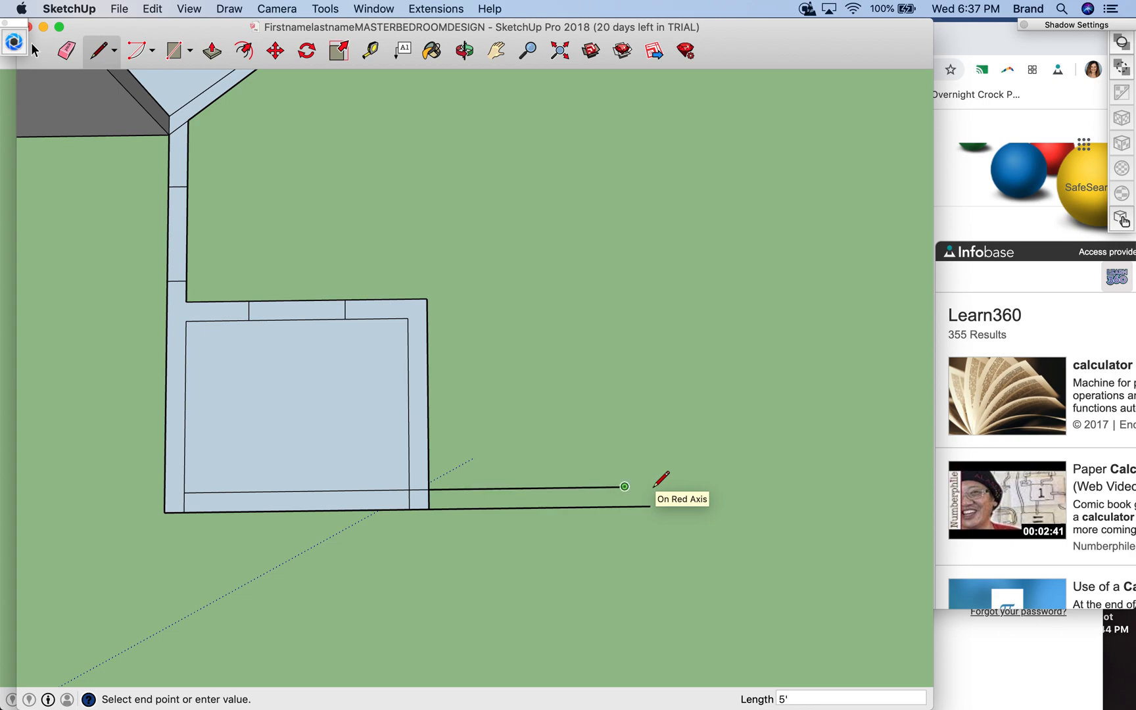
pyautogui.write("2'5")
pyautogui.click(622, 392)
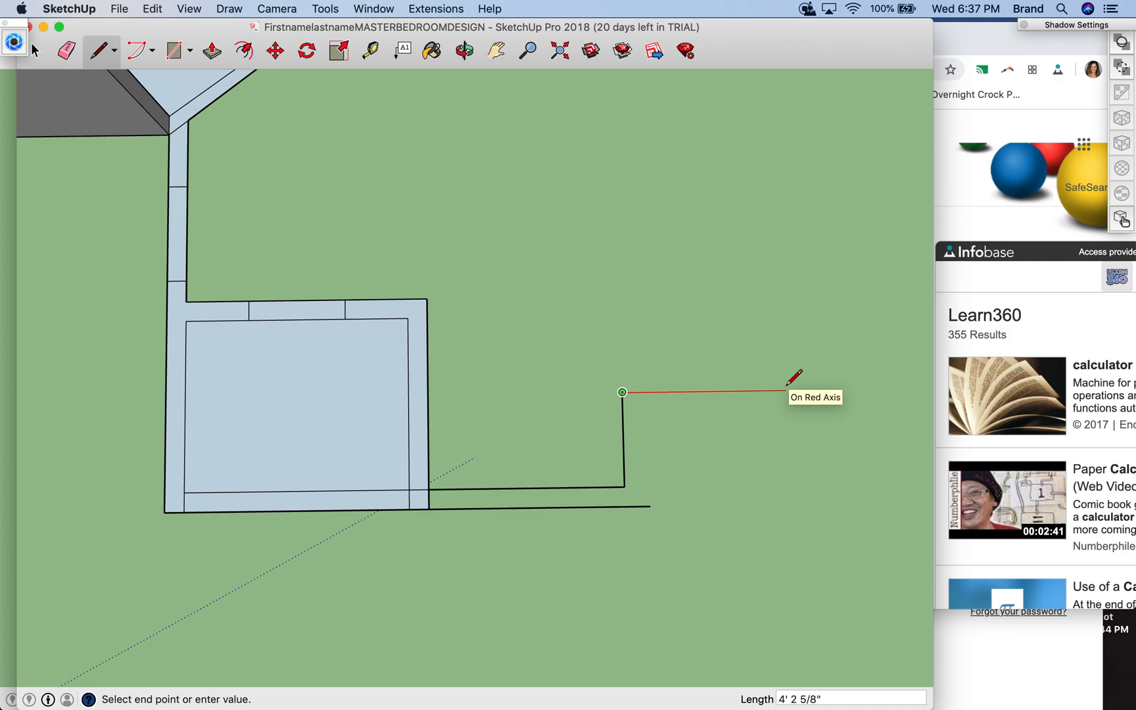
pyautogui.write("4'5")
pyautogui.press('Return')
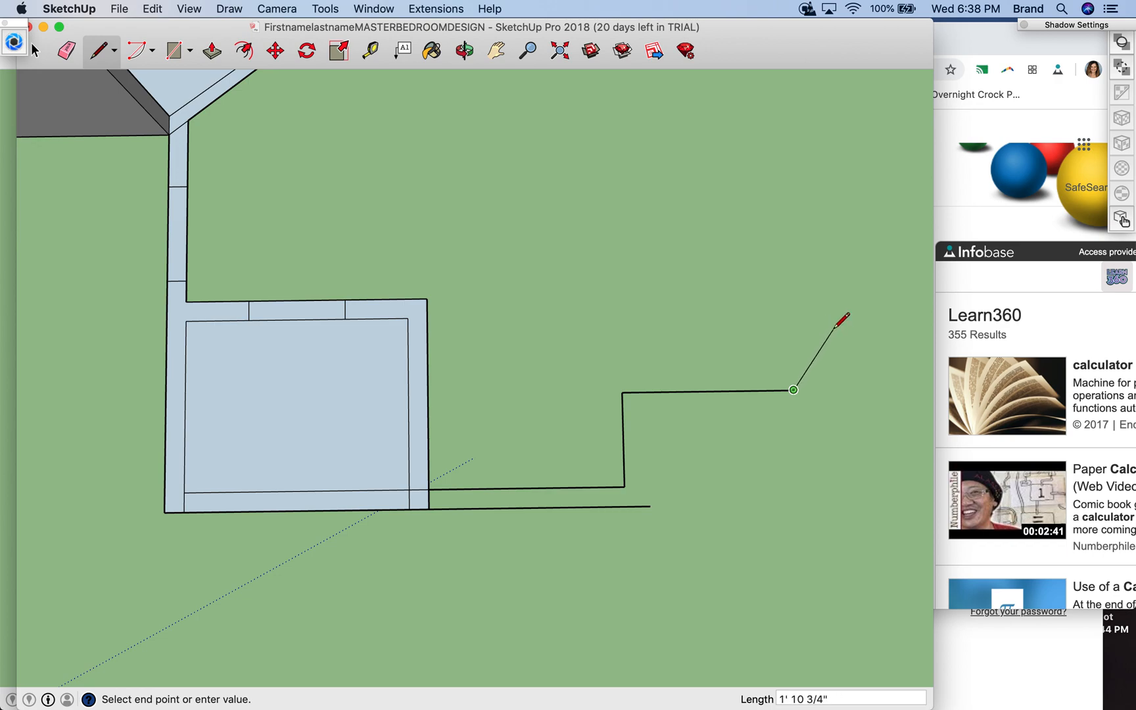
pyautogui.press('Escape')
# - Close the jogged exterior wall strip with a 10" end line, a 3' 9 1/4" parallel line back and a 2' 1" line to the outer line's end
pyautogui.click(650, 506)
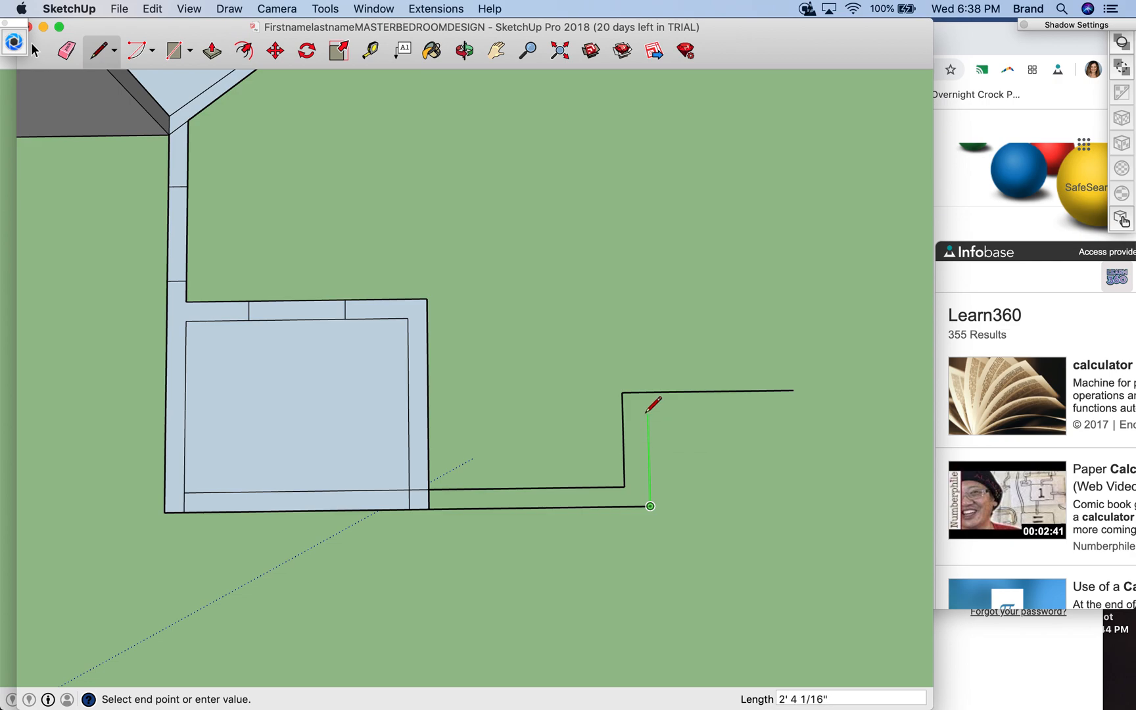
pyautogui.press('Escape')
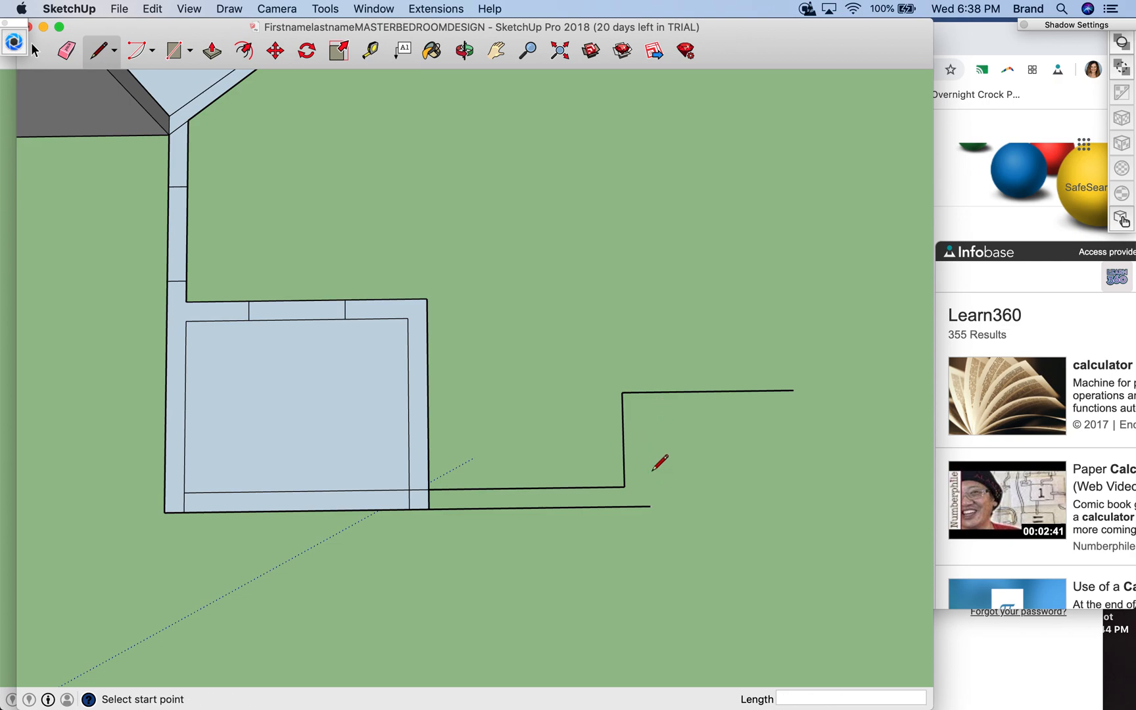
pyautogui.click(794, 390)
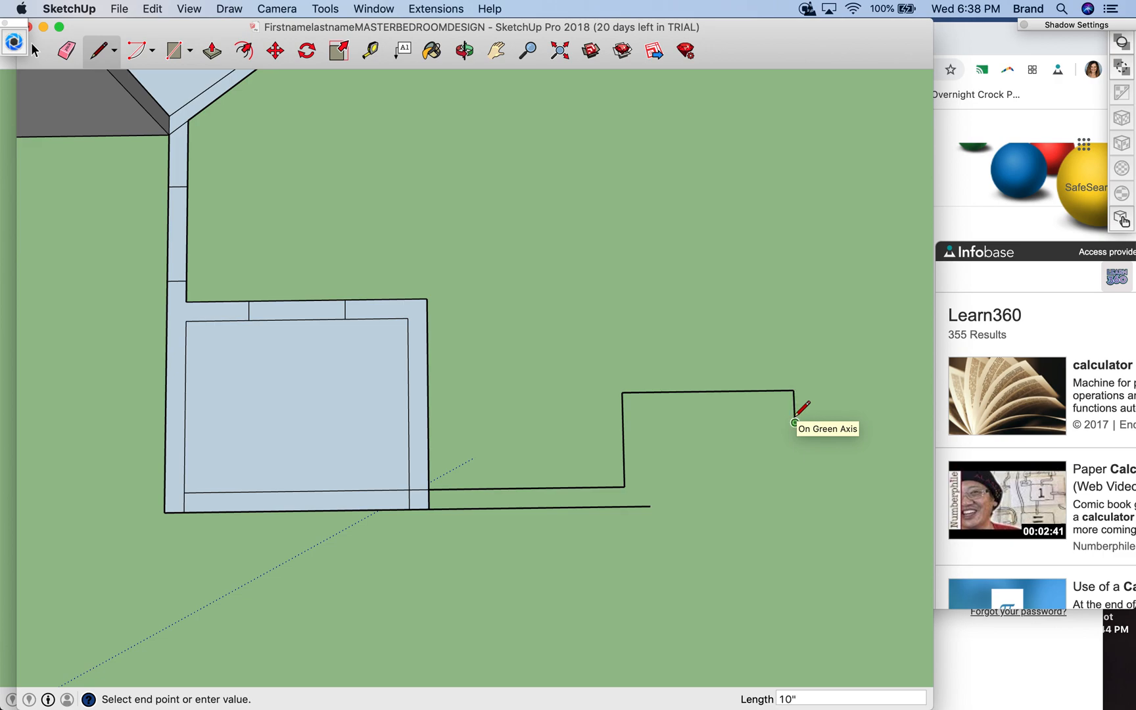
pyautogui.click(795, 423)
pyautogui.click(648, 423)
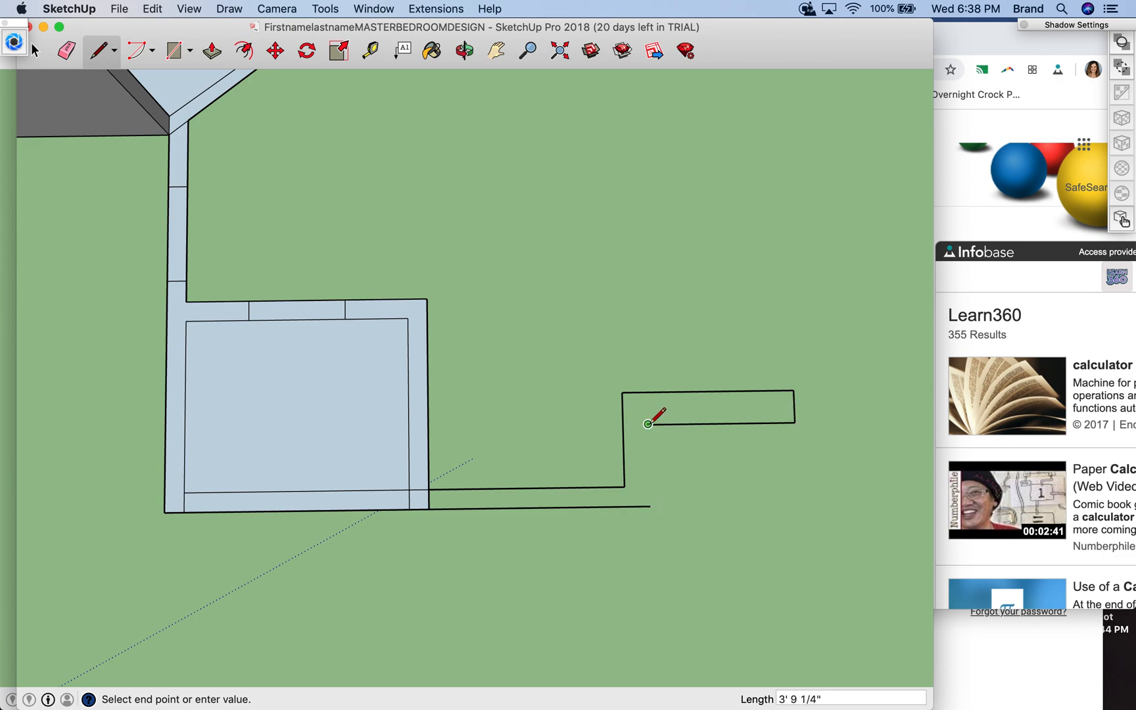
pyautogui.click(650, 505)
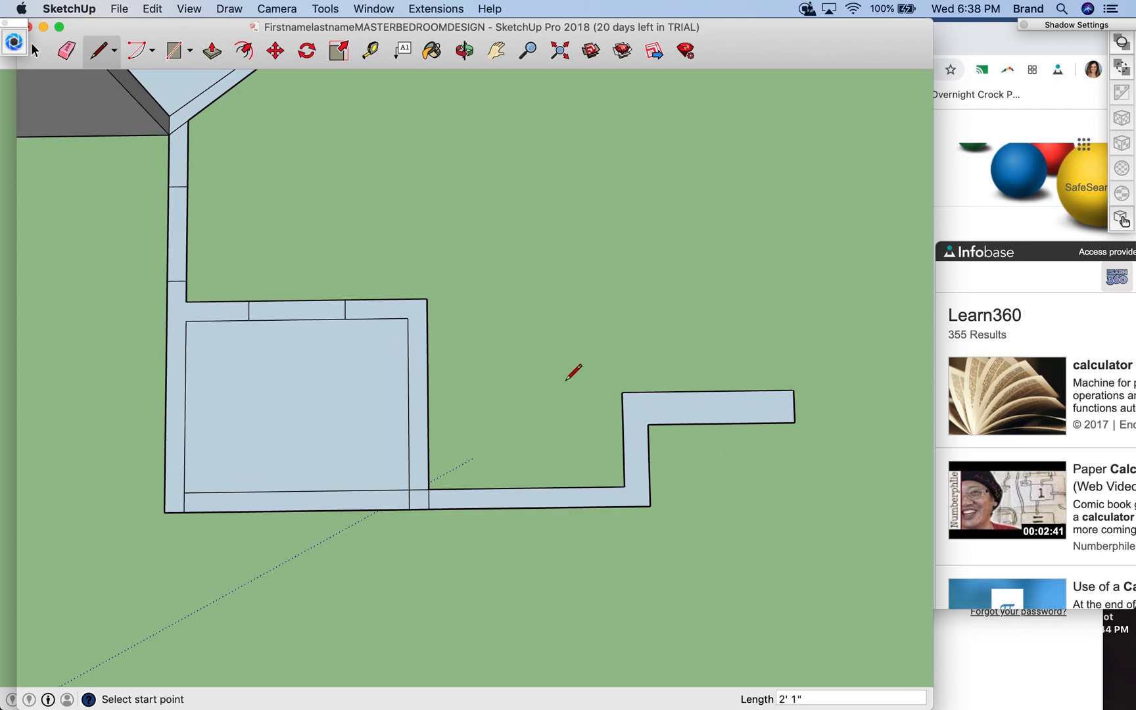
pyautogui.scroll(-10, 573, 372)
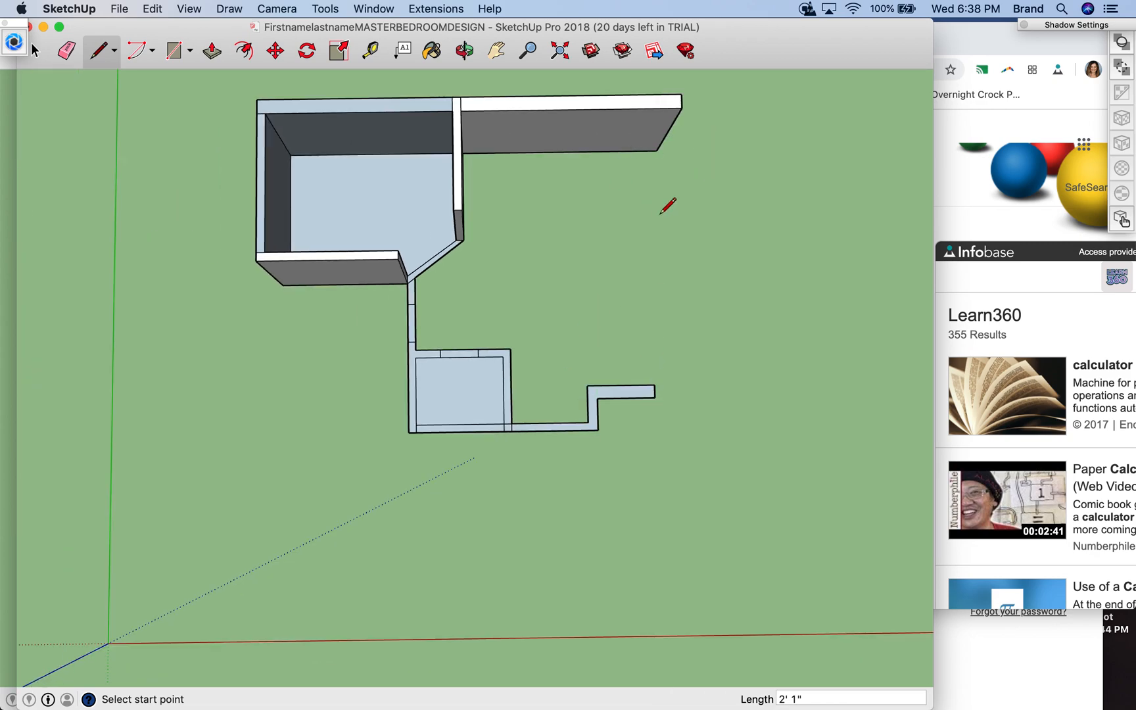
pyautogui.click(657, 150)
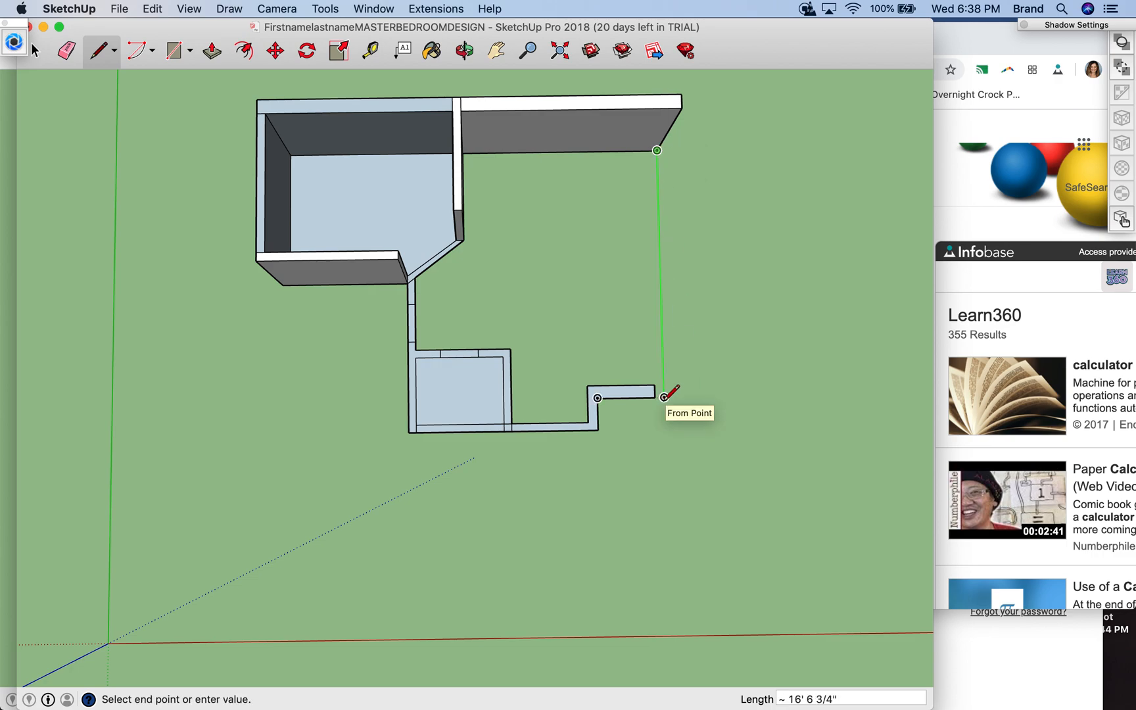
pyautogui.press('Escape')
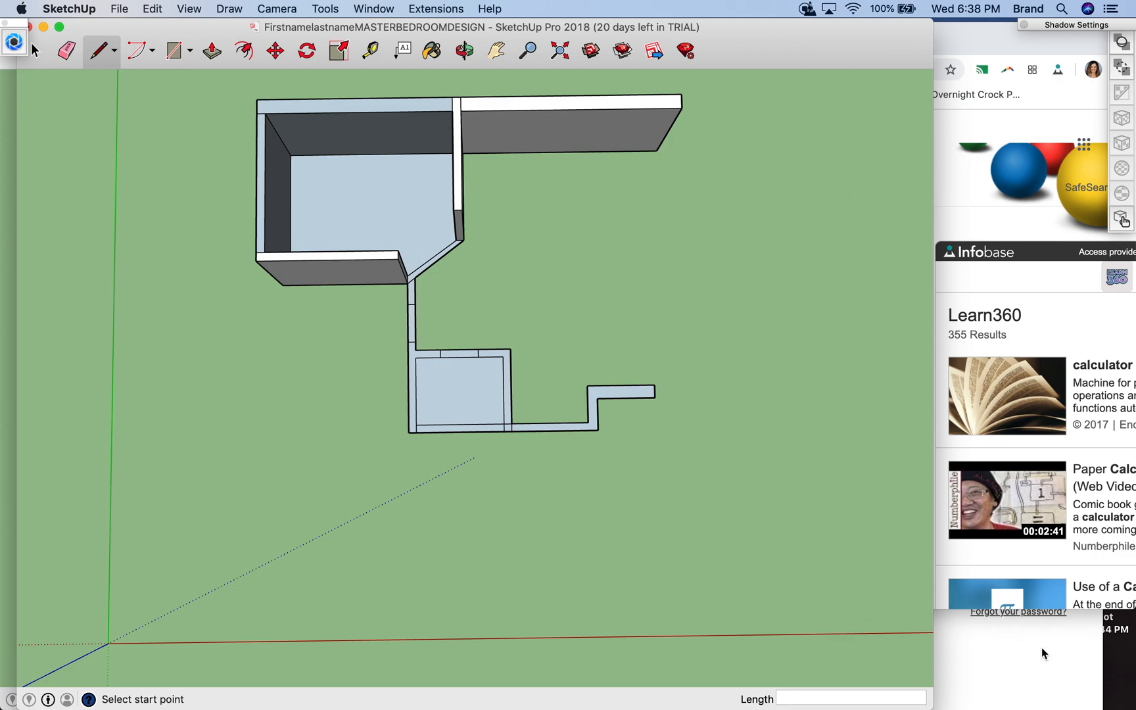
pyautogui.click(1120, 649)
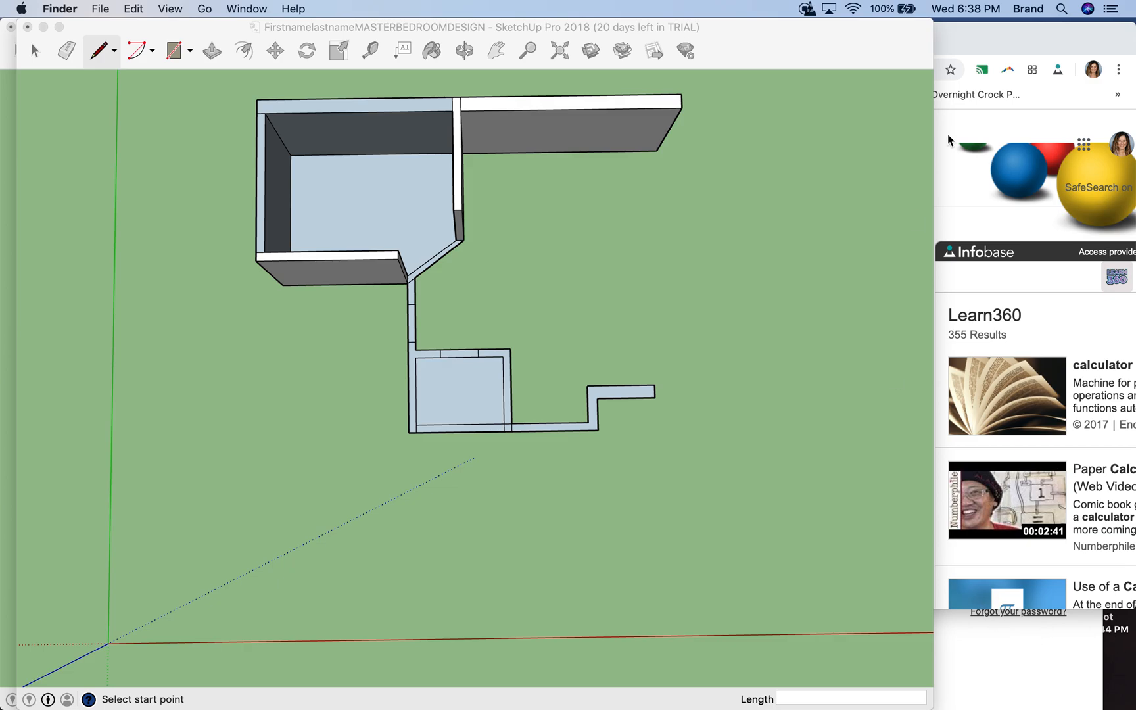
# - Minimize the open SketchUp and browser windows, then switch to the AutoCAD drawing in Chrome and examine the bedroom's wall dimensions
pyautogui.click(276, 32)
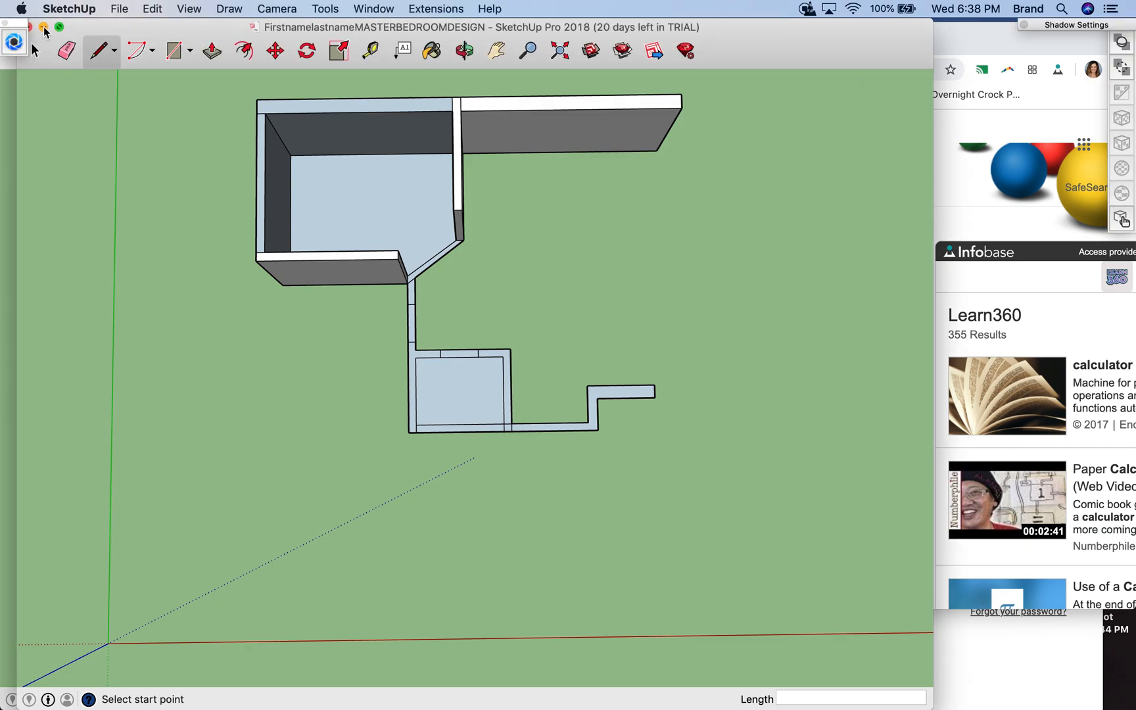
pyautogui.click(44, 28)
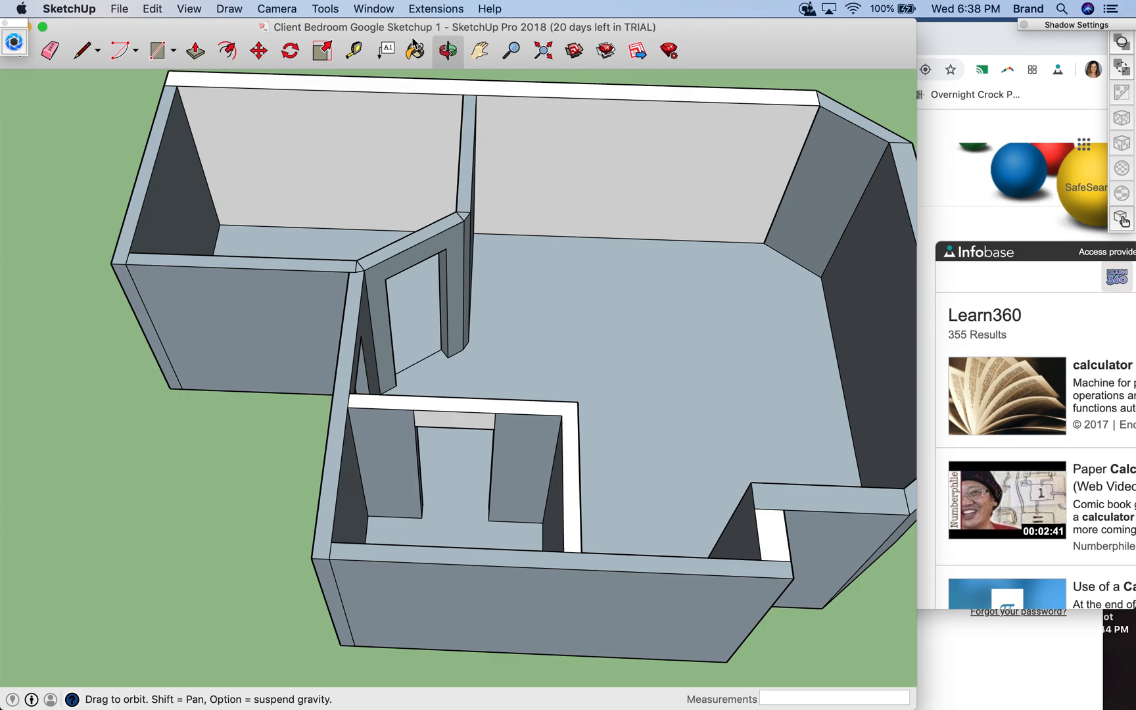
pyautogui.click(30, 27)
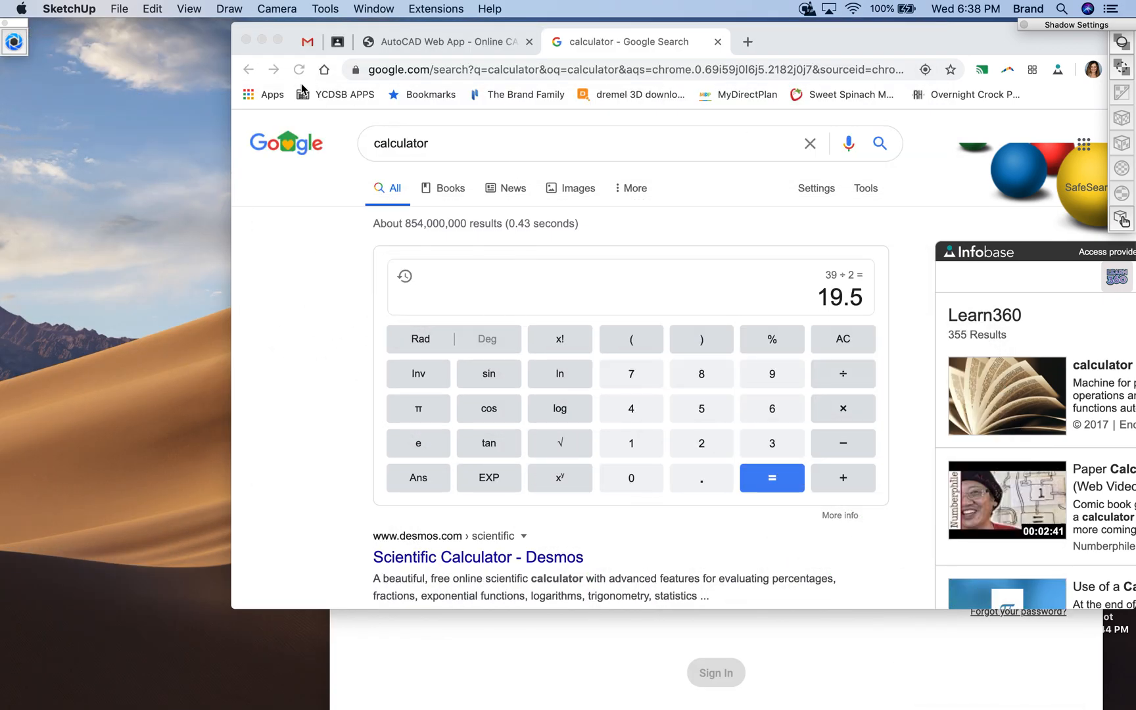
pyautogui.click(262, 40)
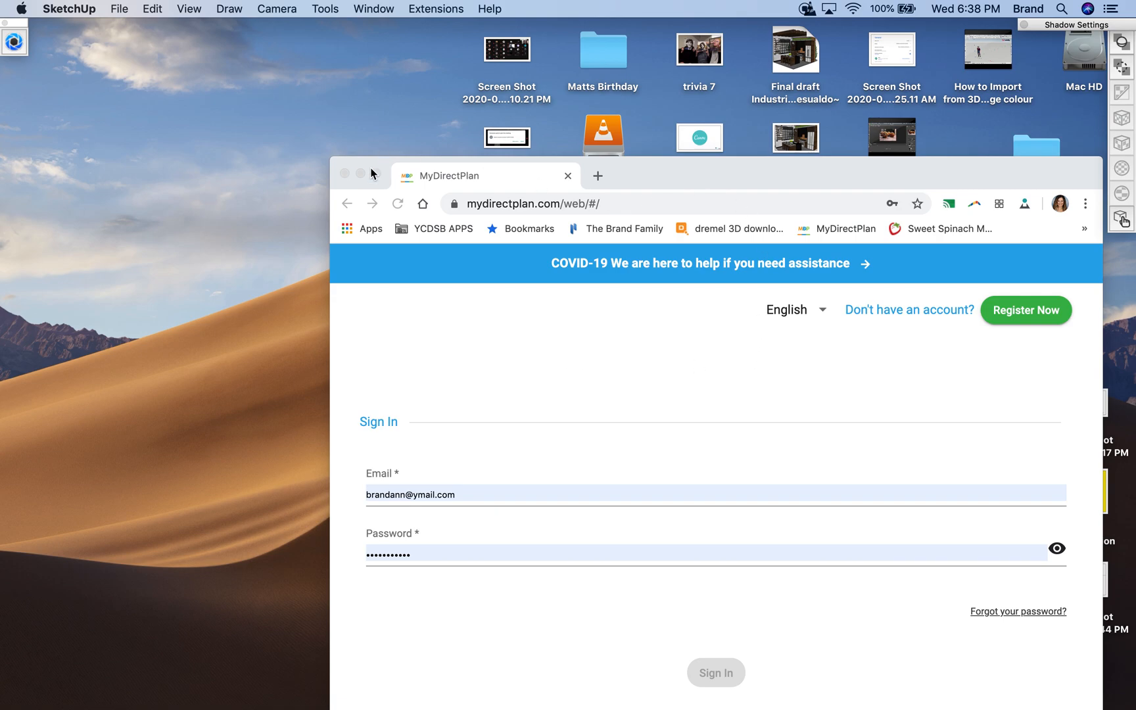
pyautogui.click(346, 172)
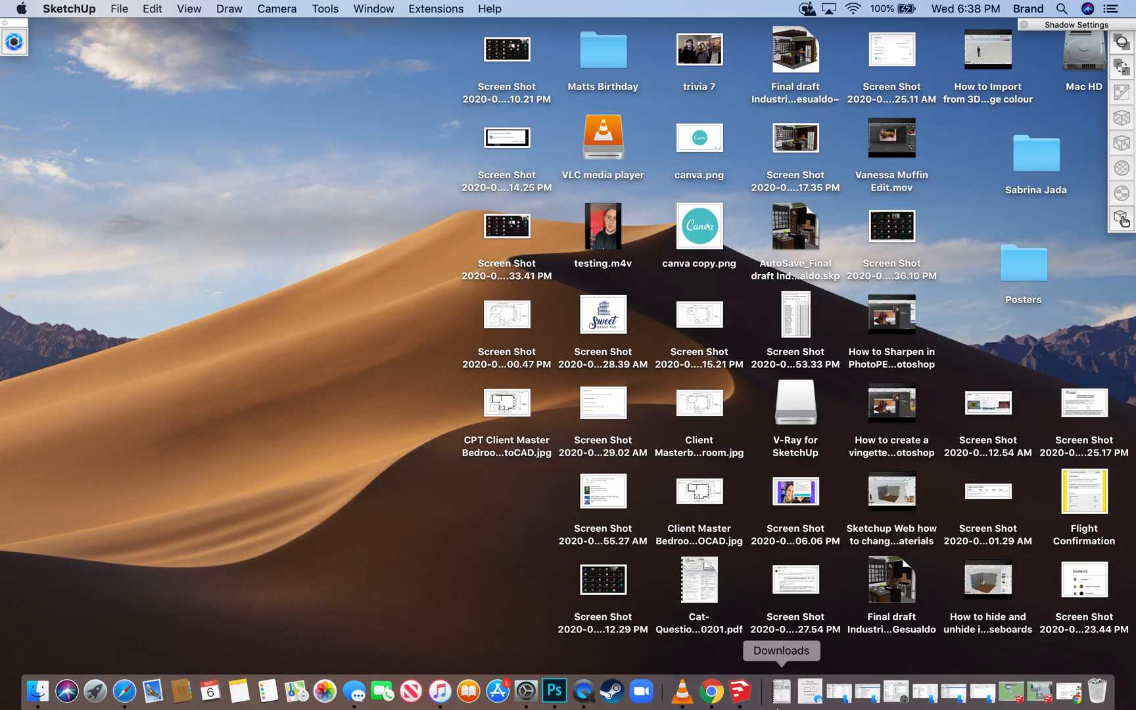
pyautogui.click(726, 690)
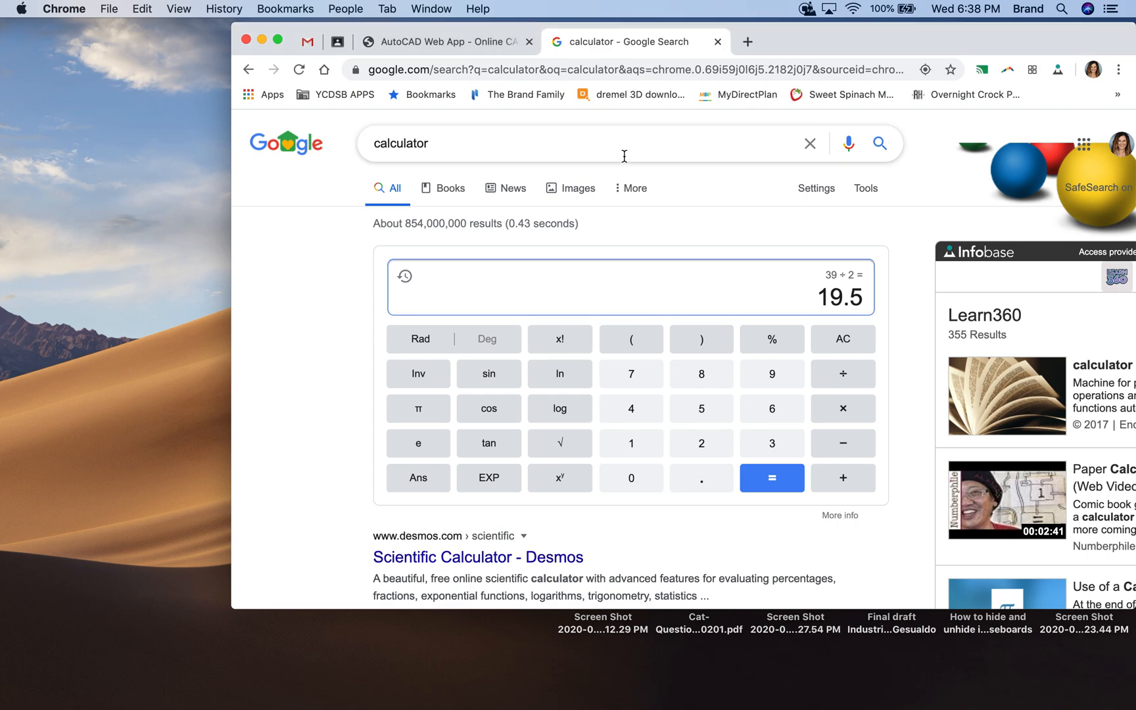
pyautogui.click(456, 41)
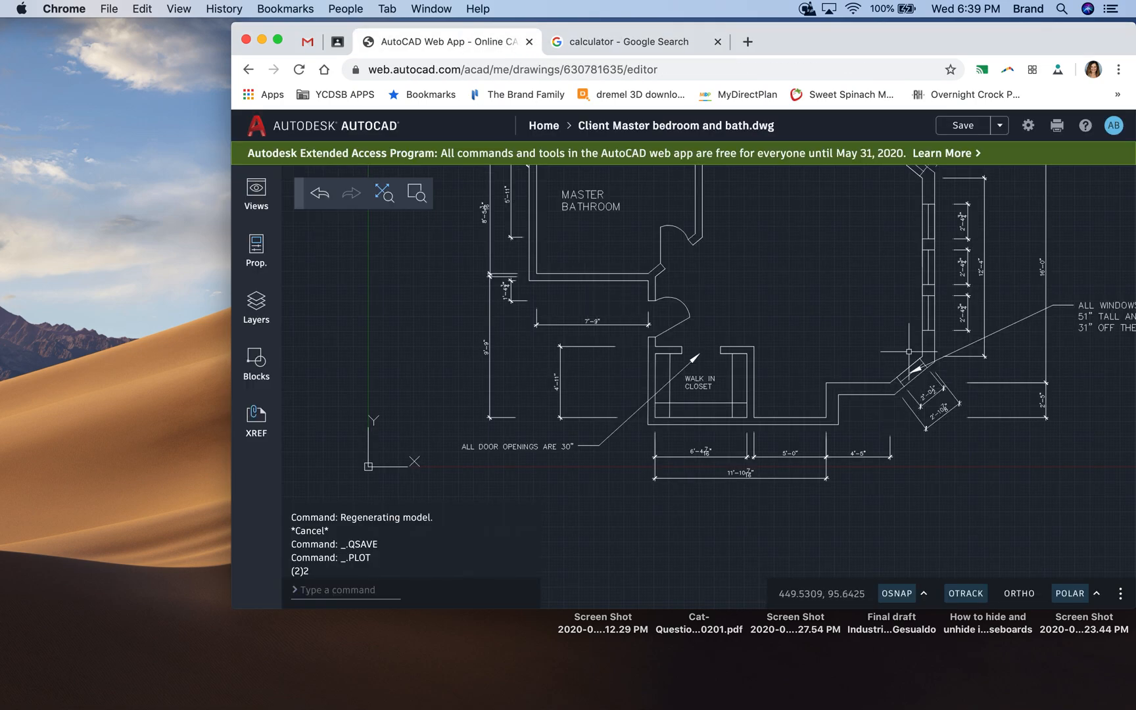
pyautogui.scroll(5, 907, 352)
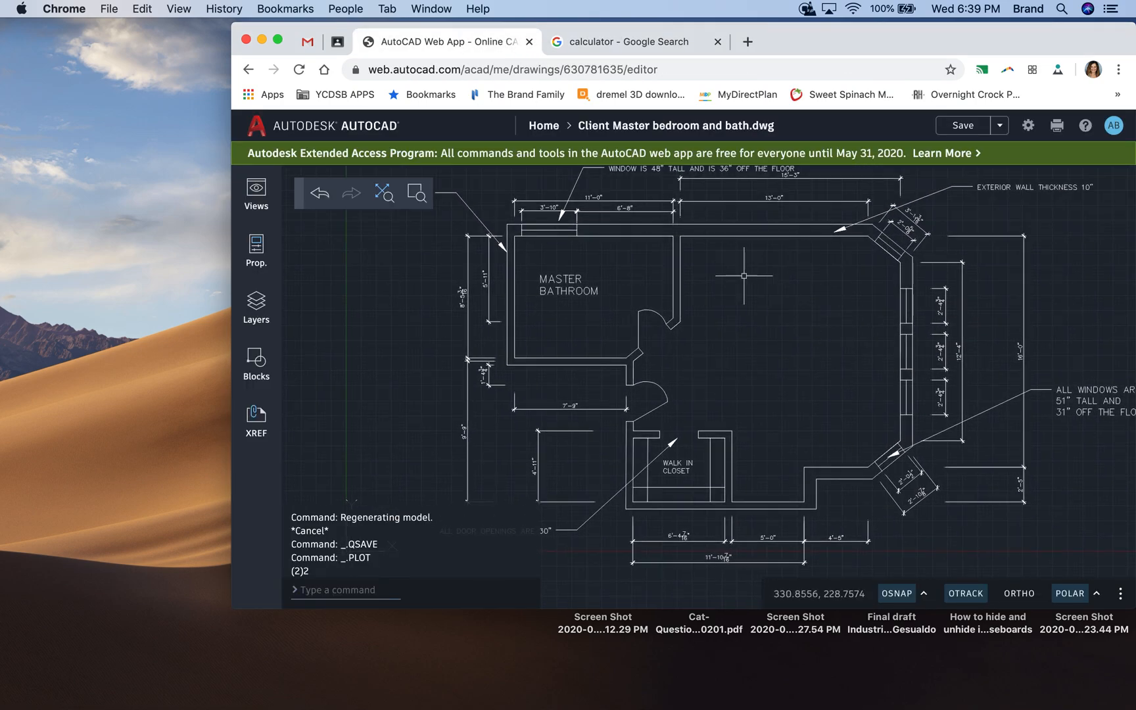
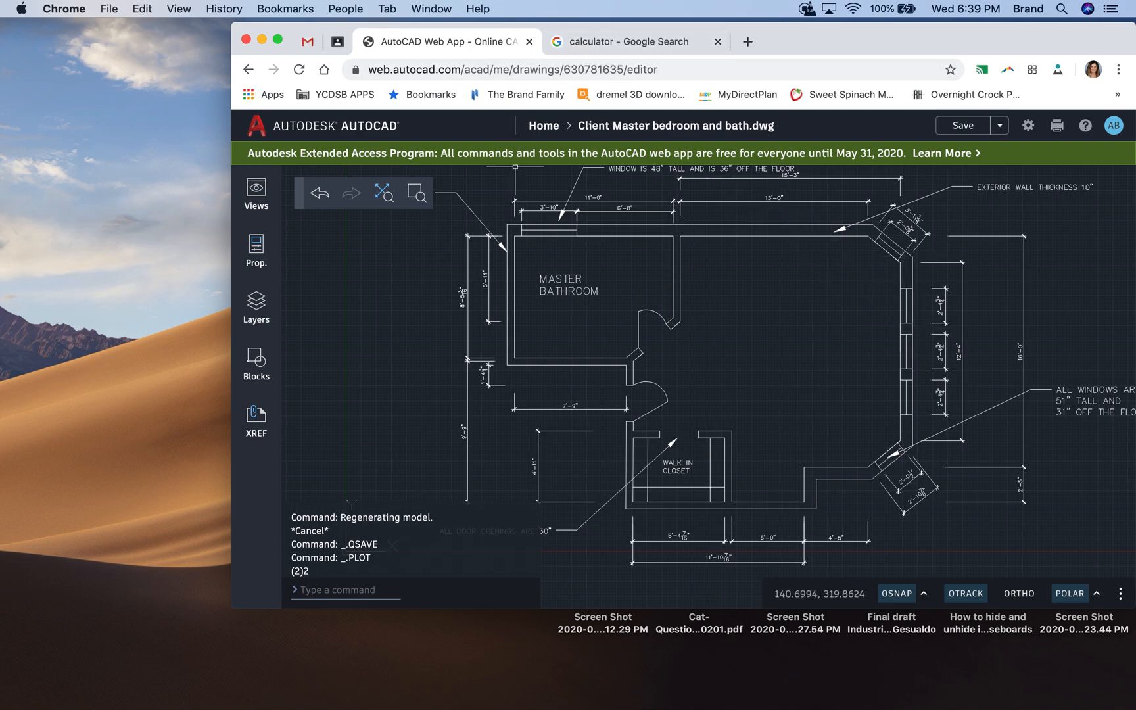
# - Switch to SketchUp and open the FirstnamelastnameMASTERBEDROOMDESIGN model from Documents
pyautogui.moveTo(682, 702)
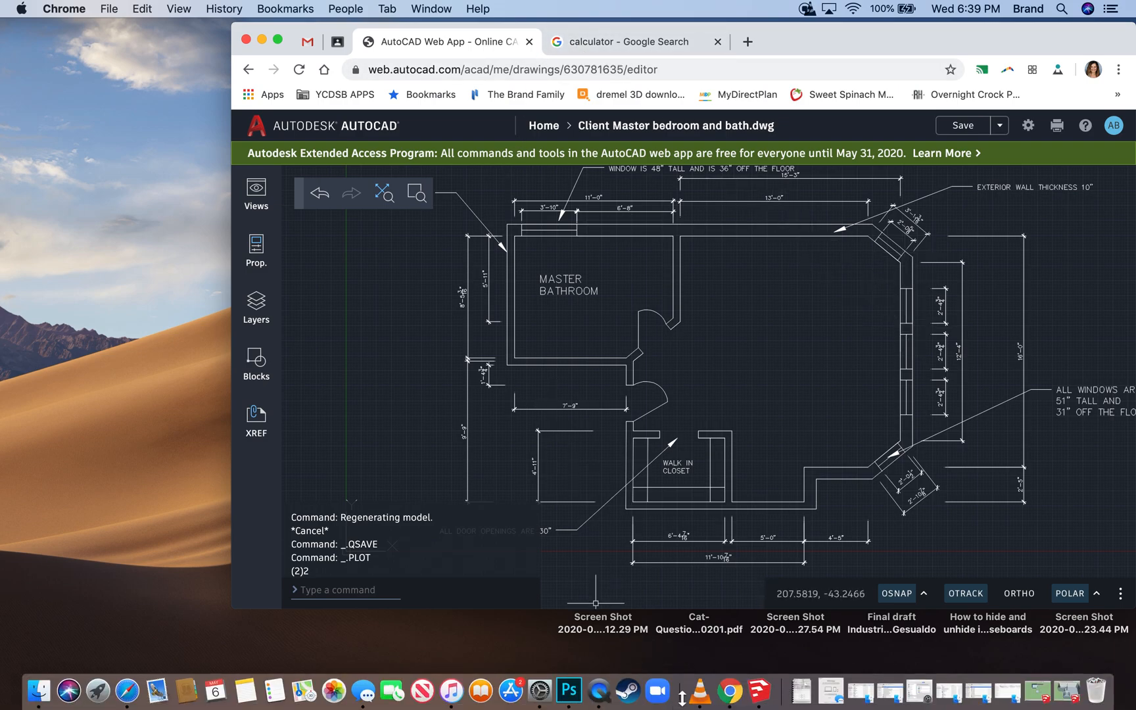
pyautogui.click(759, 690)
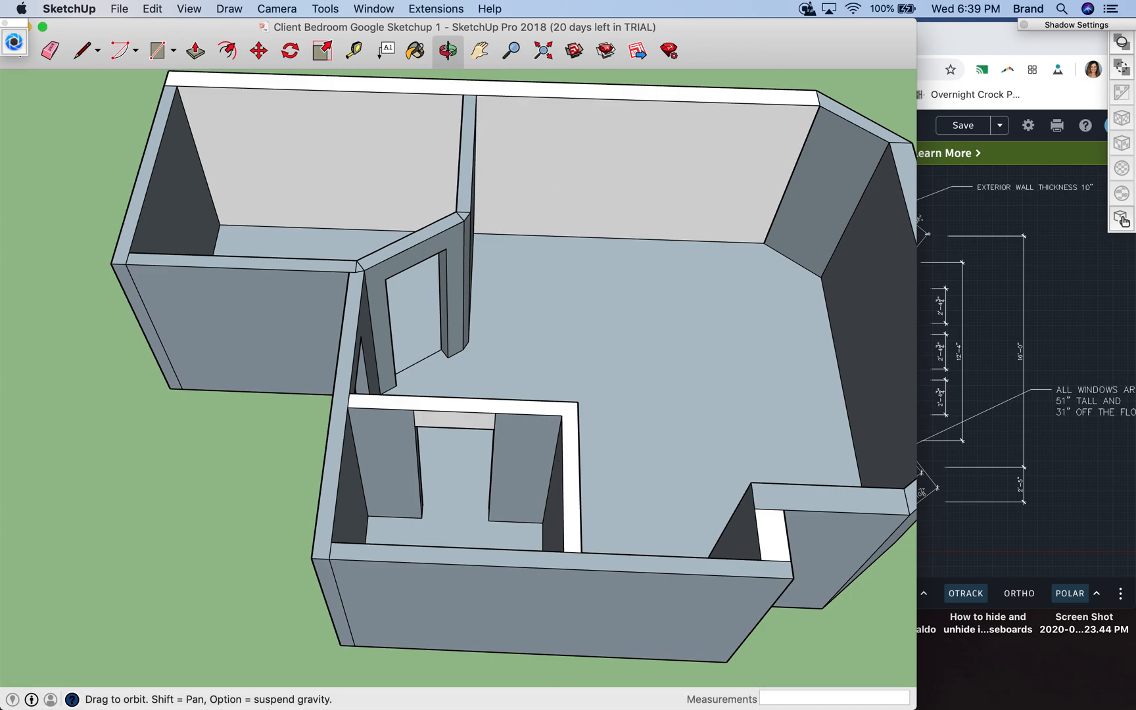
pyautogui.moveTo(584, 704)
pyautogui.doubleClick(82, 30)
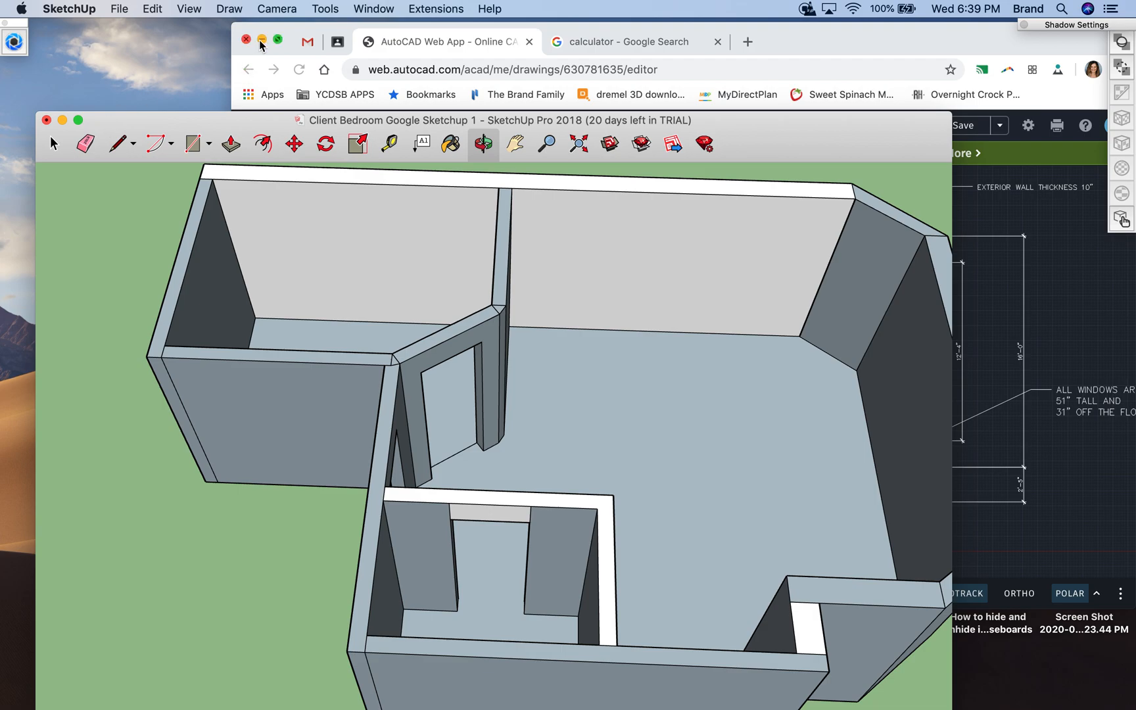
pyautogui.click(119, 8)
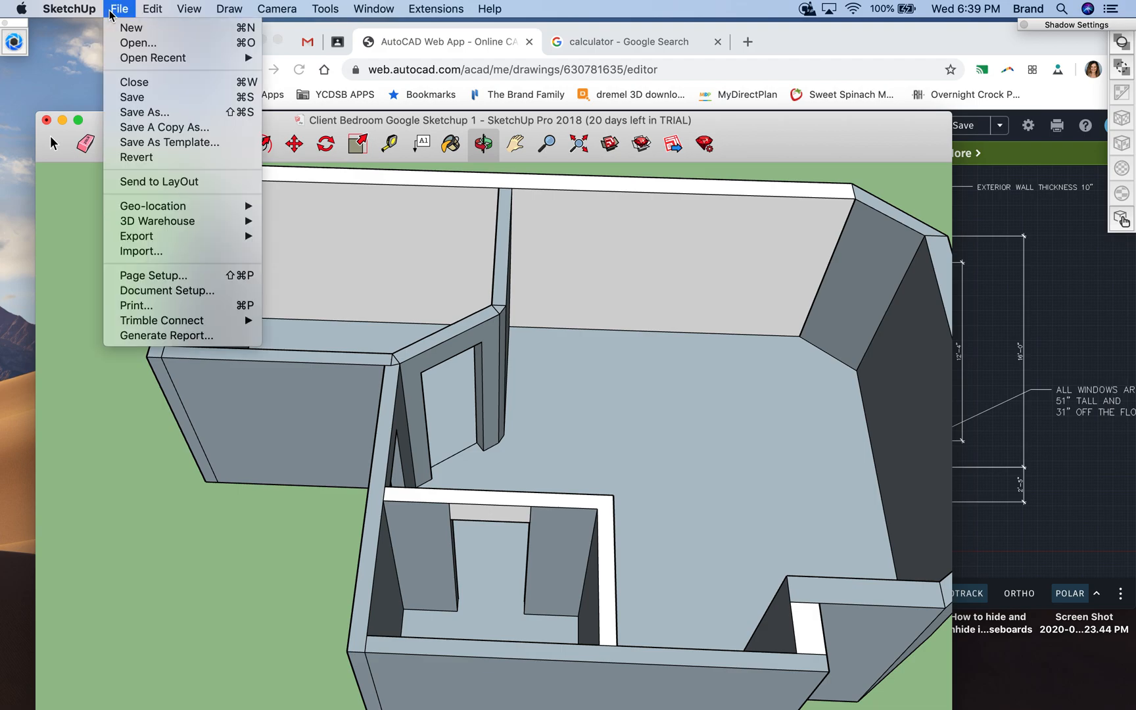
pyautogui.click(128, 42)
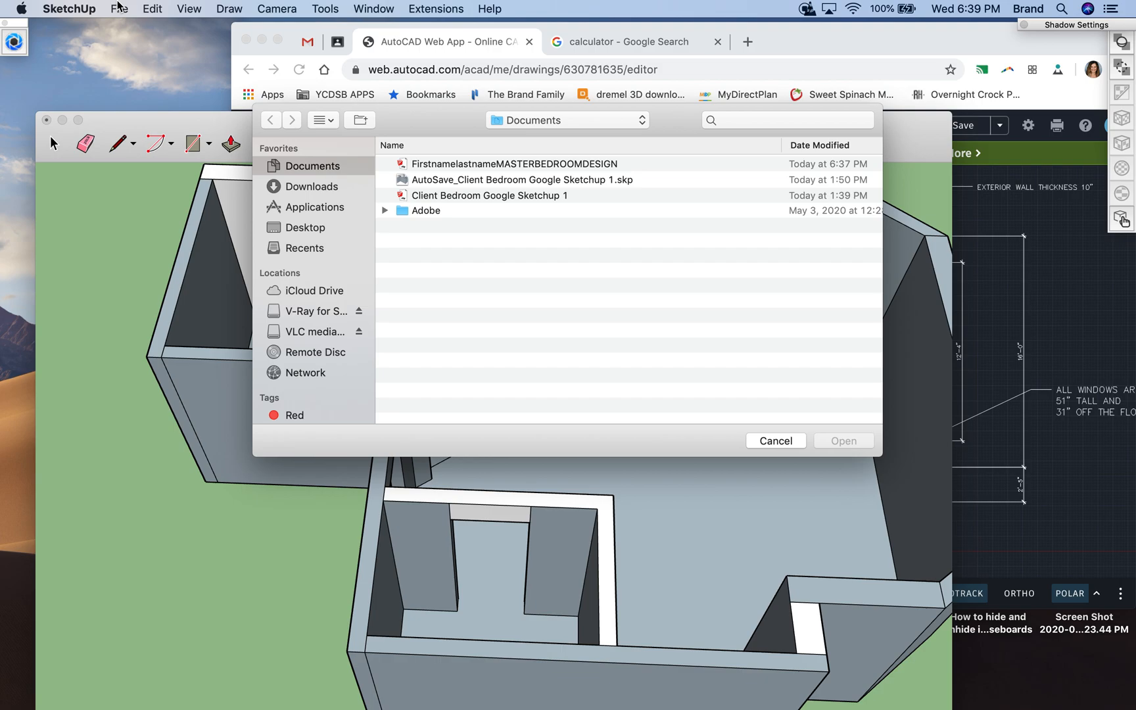
pyautogui.click(431, 166)
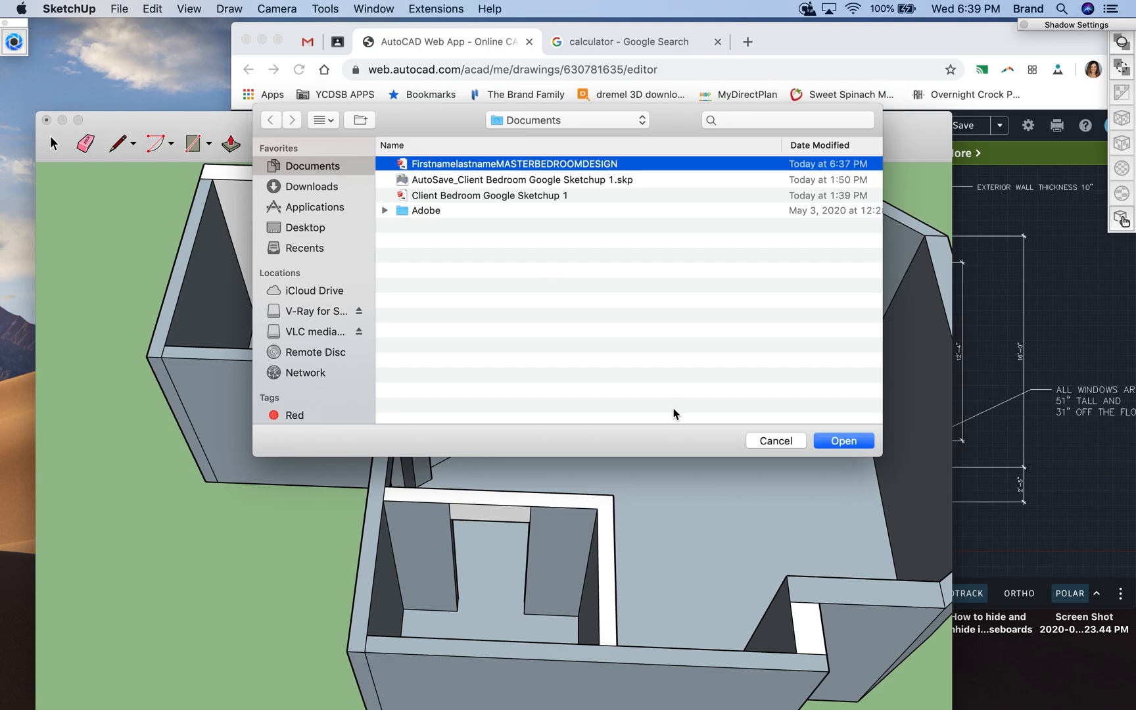
pyautogui.click(842, 440)
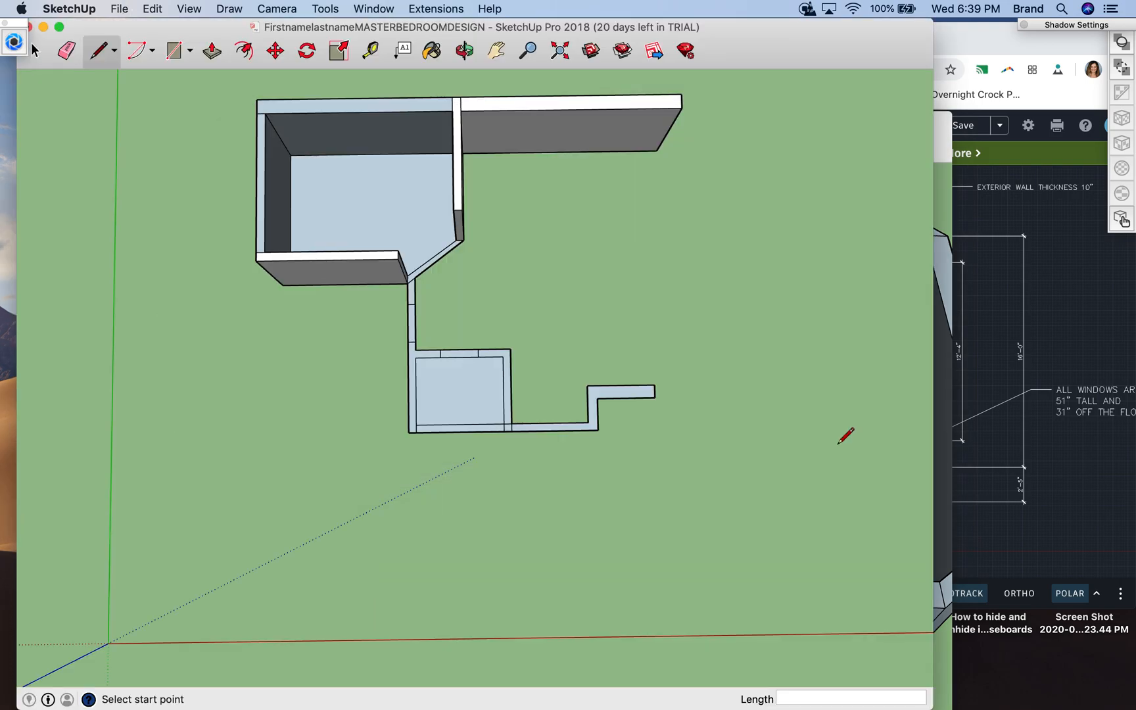
# - Draw a 2'3" line along red from the bedroom back wall's inner corner, followed by a 16' line along green
pyautogui.click(657, 150)
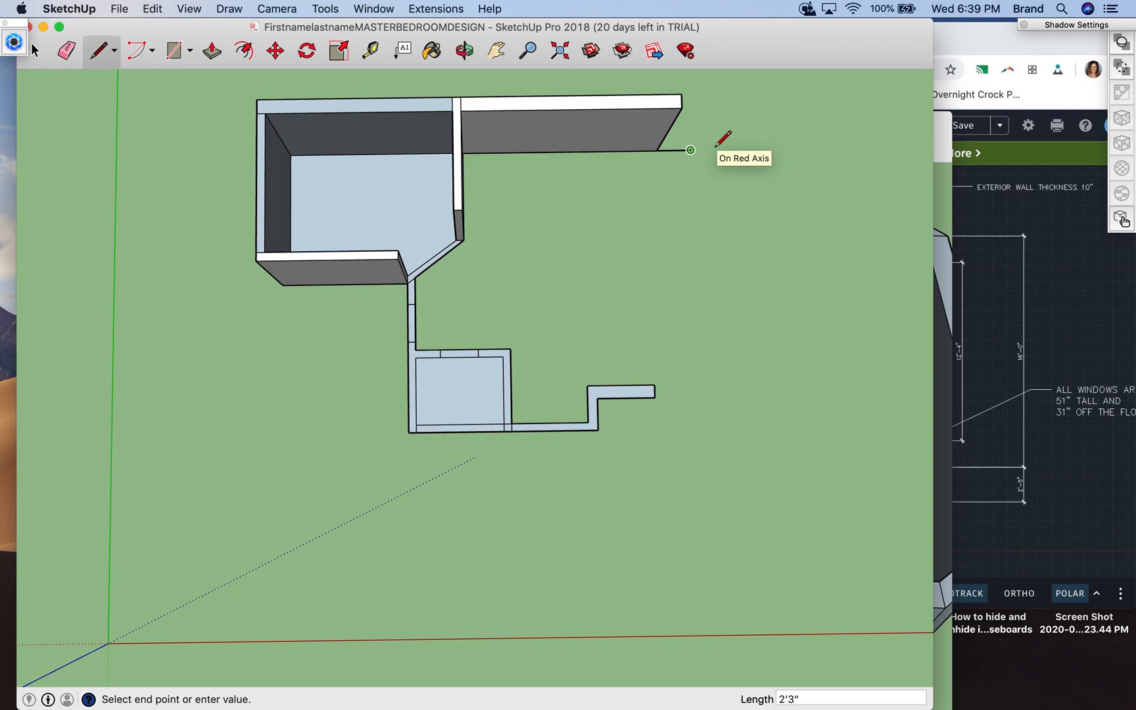
pyautogui.click(690, 150)
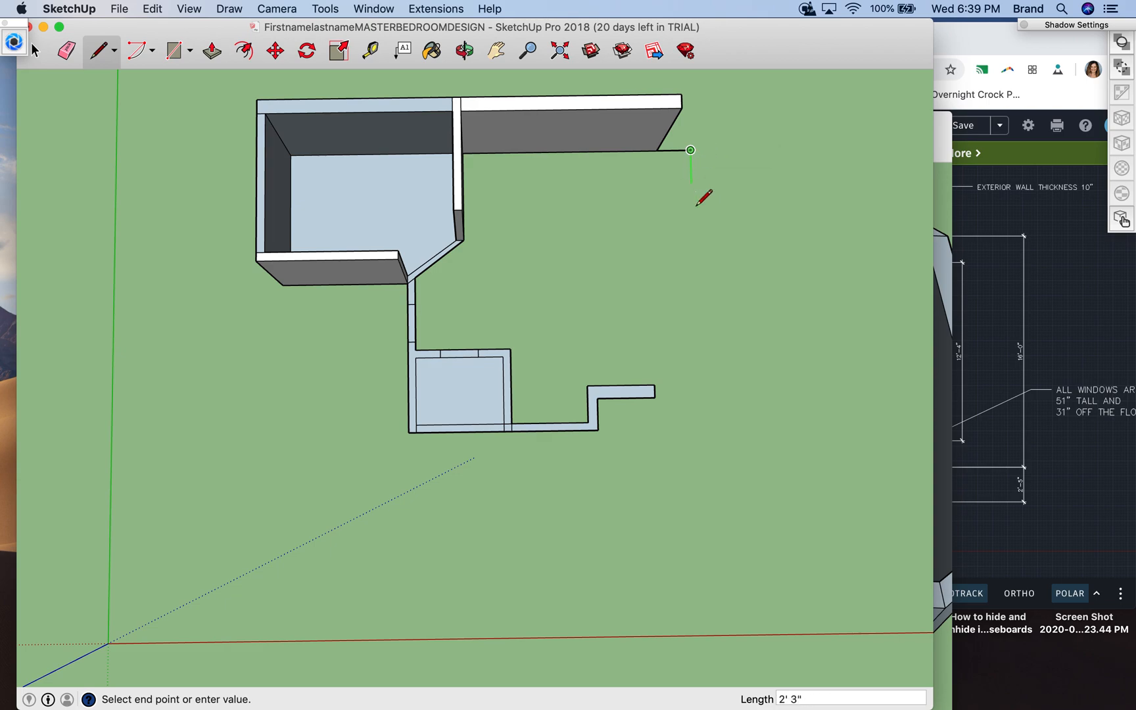
pyautogui.click(697, 386)
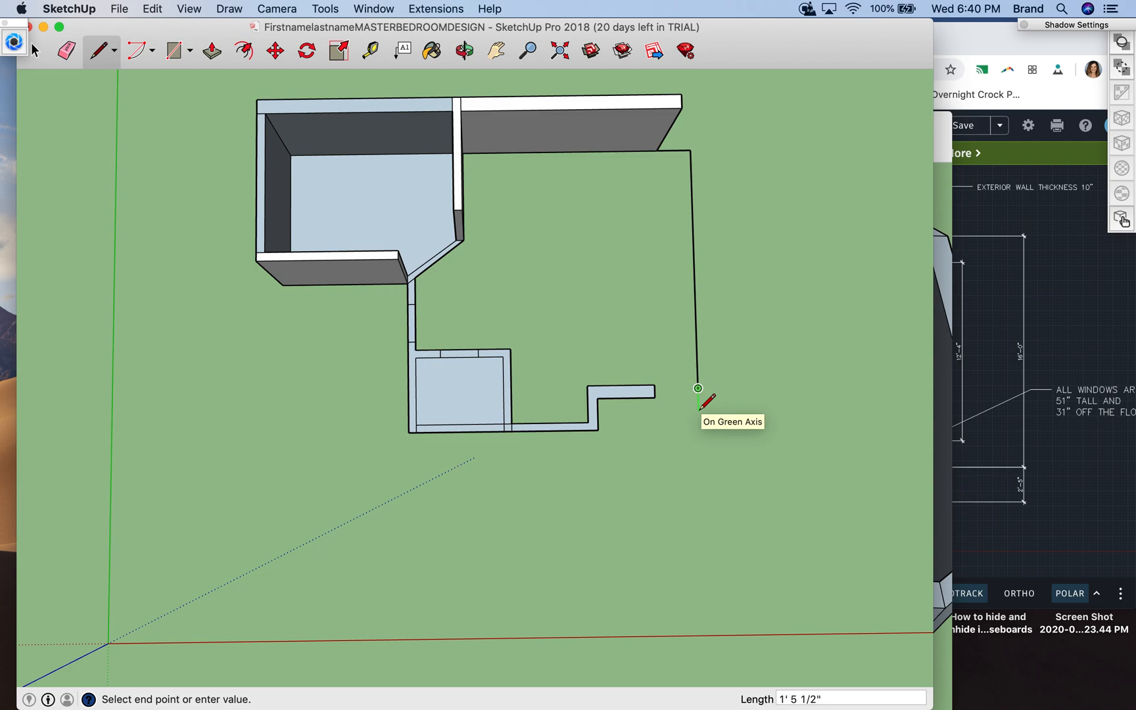
pyautogui.press('Escape')
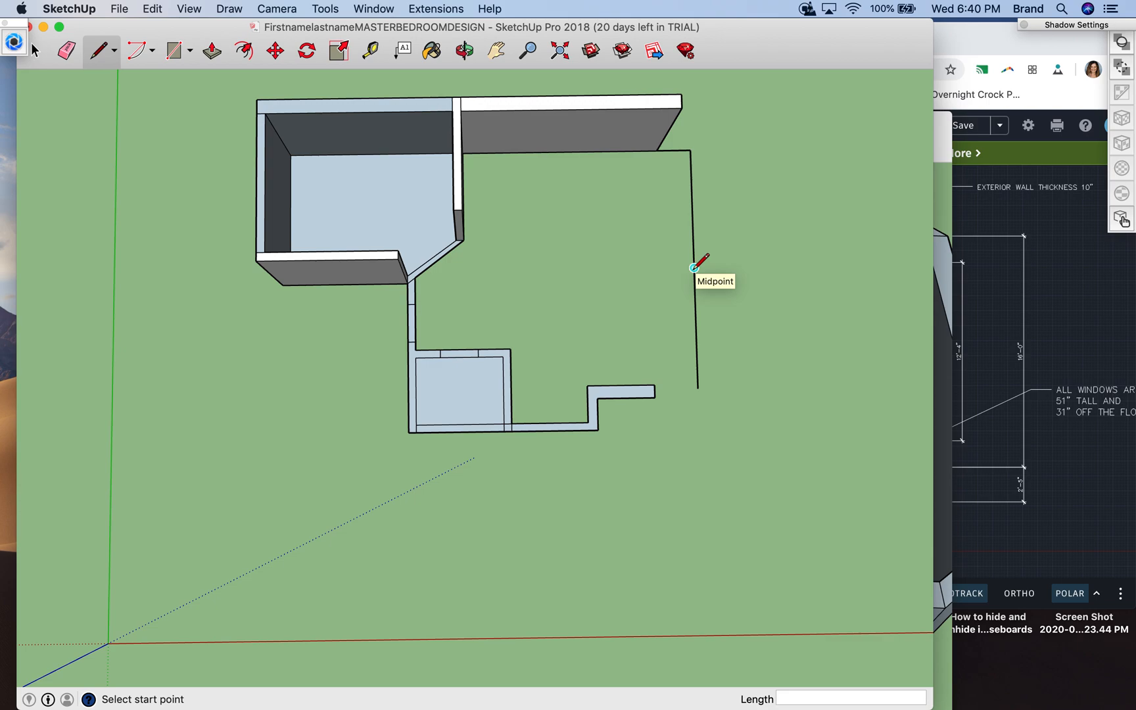
# - Check the bedroom window wall's dimensions in the AutoCAD drawing in Chrome and return to the SketchUp model
pyautogui.click(966, 266)
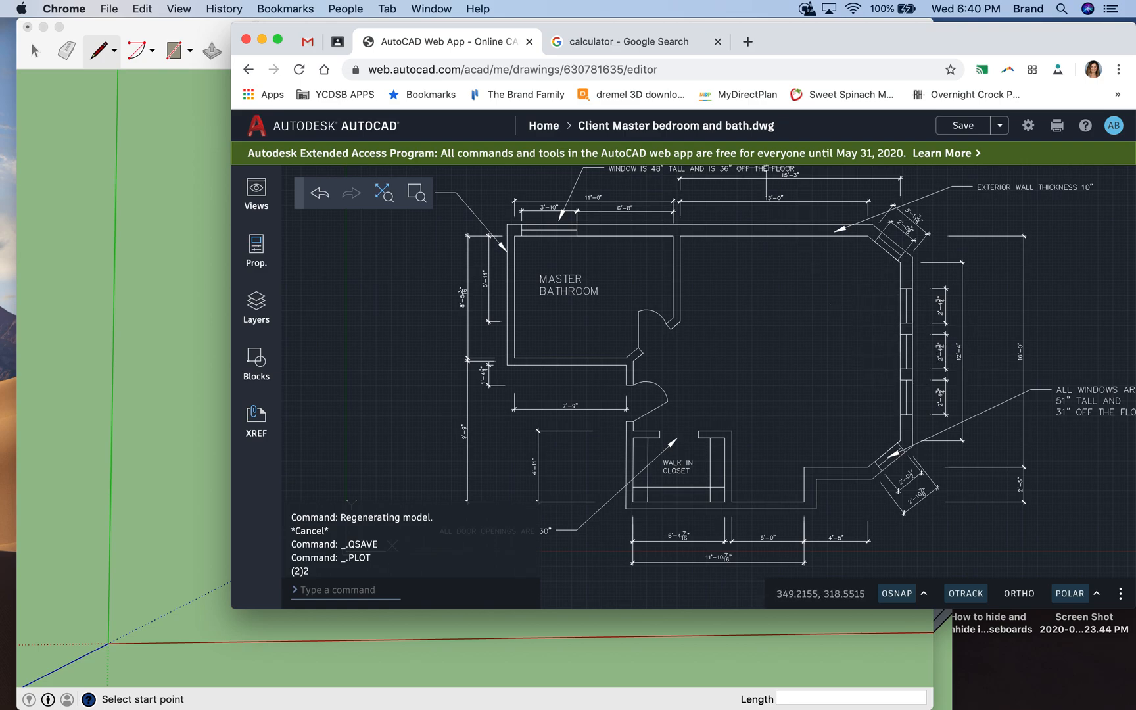
pyautogui.click(157, 311)
pyautogui.click(157, 308)
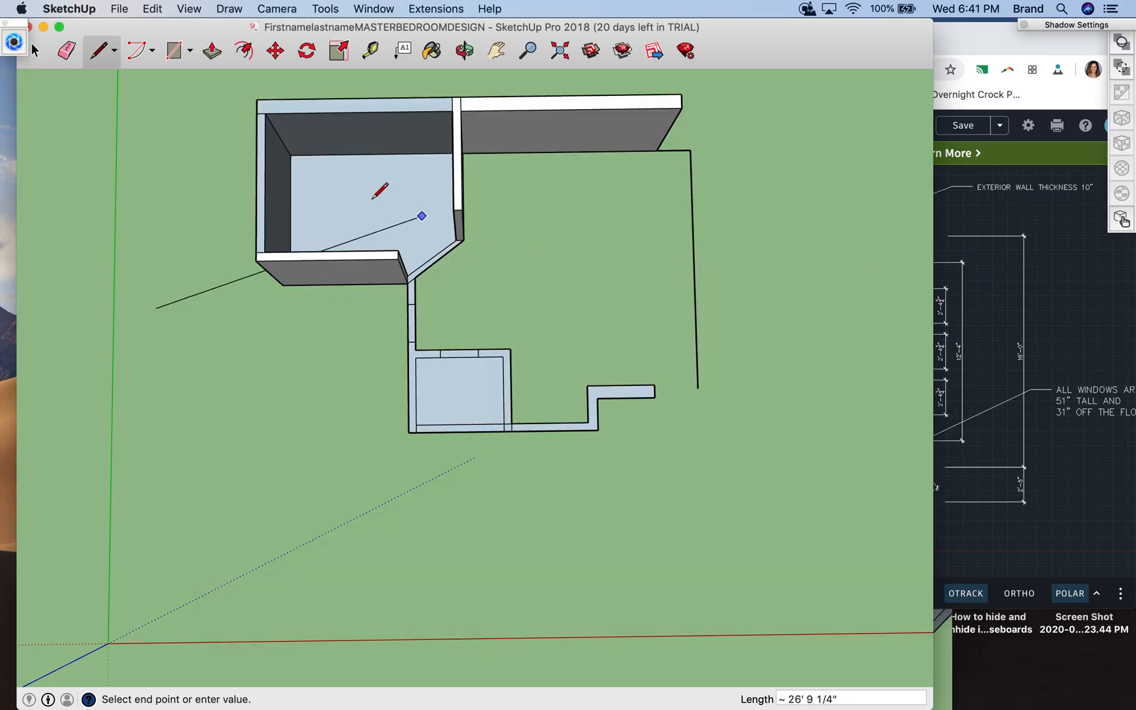
pyautogui.press('Escape')
# - Mark 6'2" along the 16' line in both directions from its midpoint with line segments
pyautogui.click(694, 267)
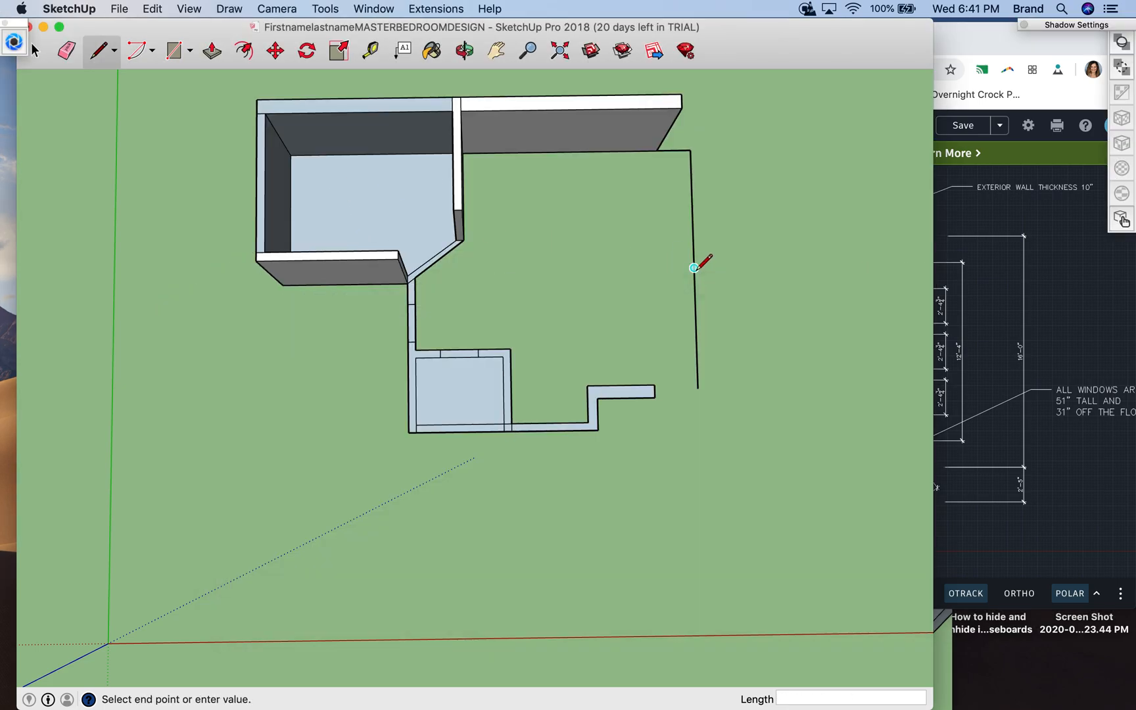
pyautogui.click(691, 203)
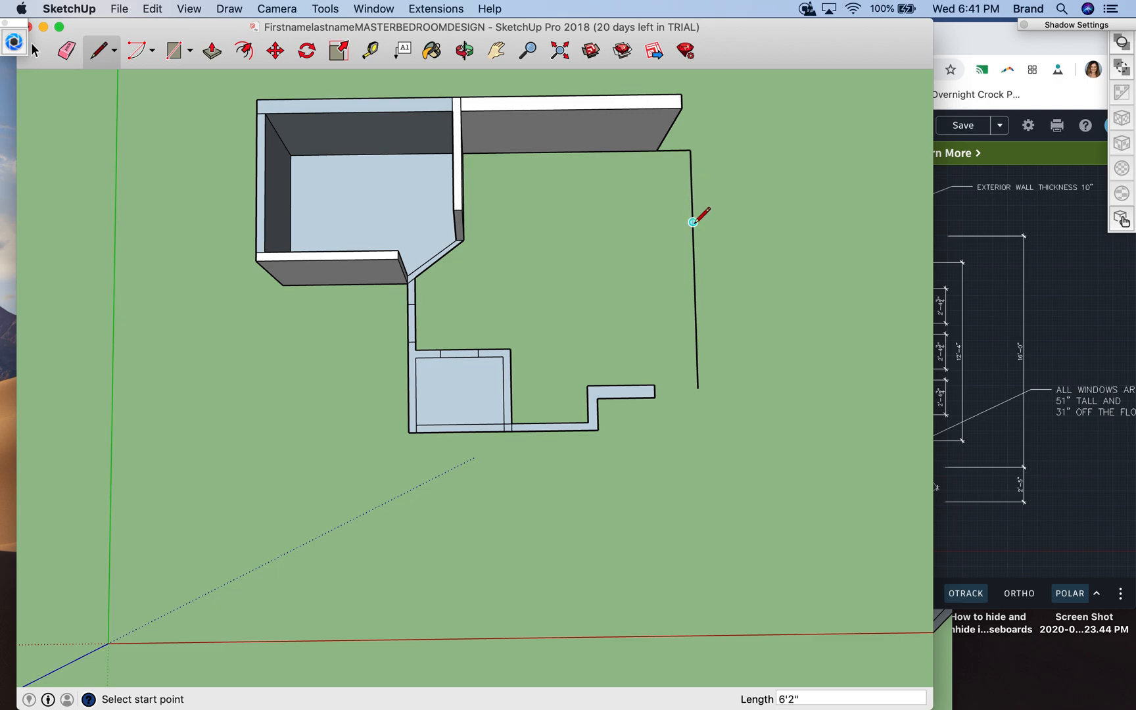
pyautogui.click(693, 268)
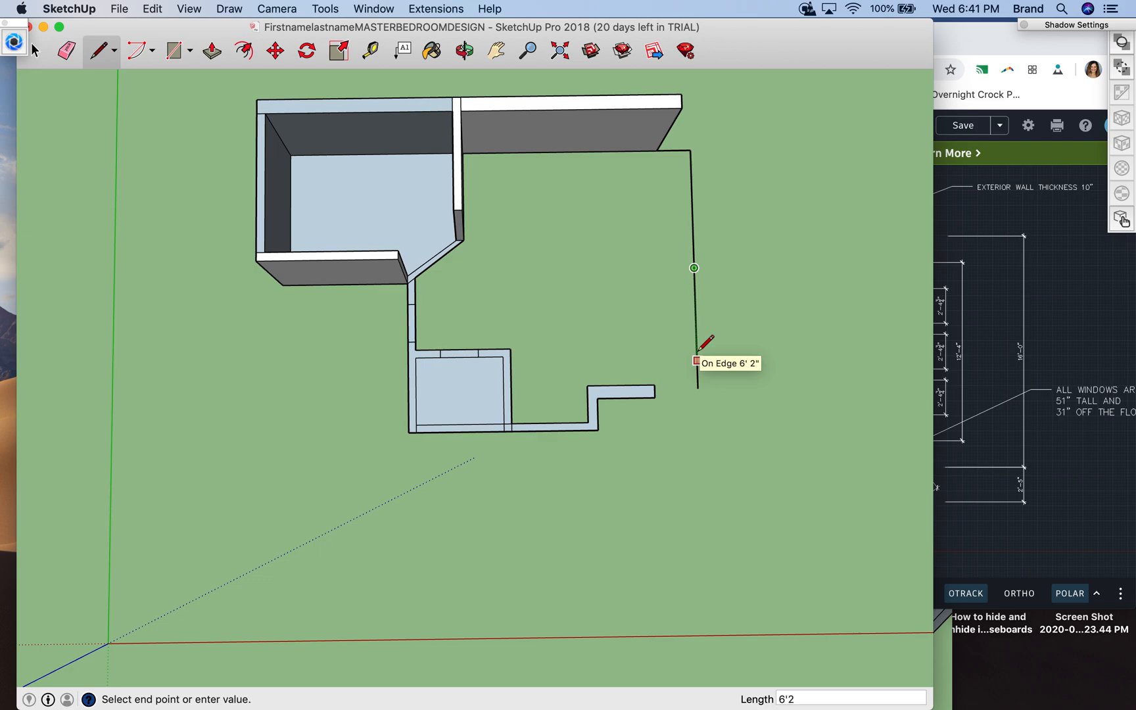
pyautogui.click(697, 355)
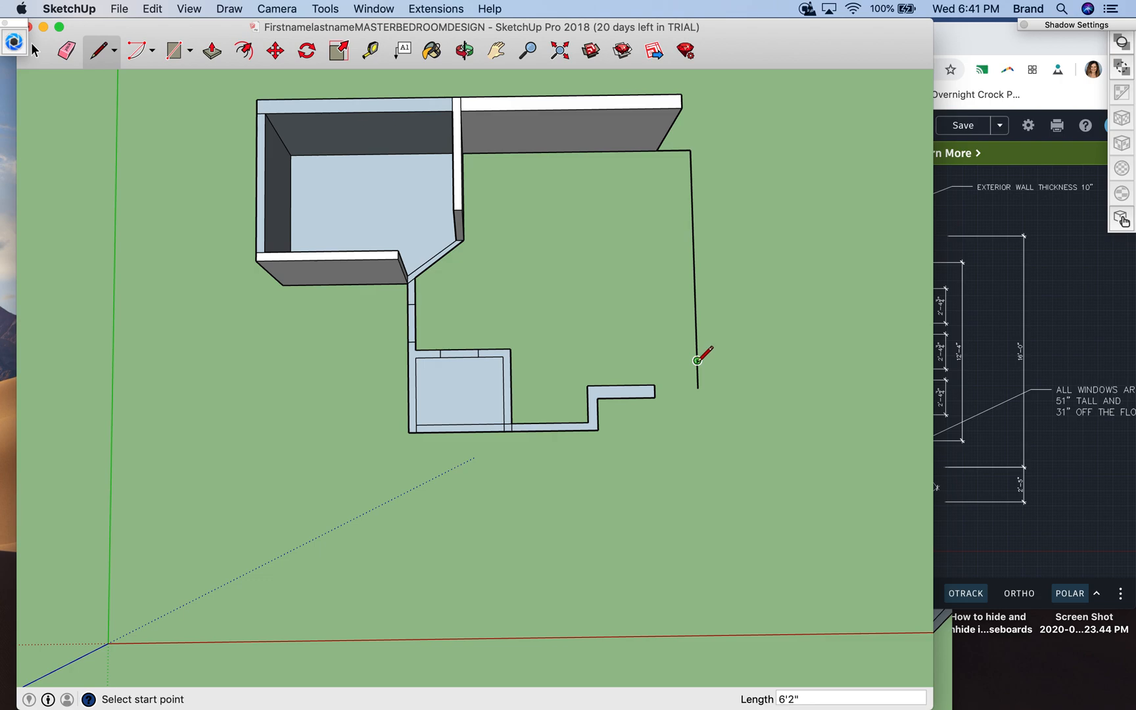
# - Draw the two angled corner lines joining the ends of the 6'2" segments to the jogged wall's end and the back wall's inner corner
pyautogui.click(696, 361)
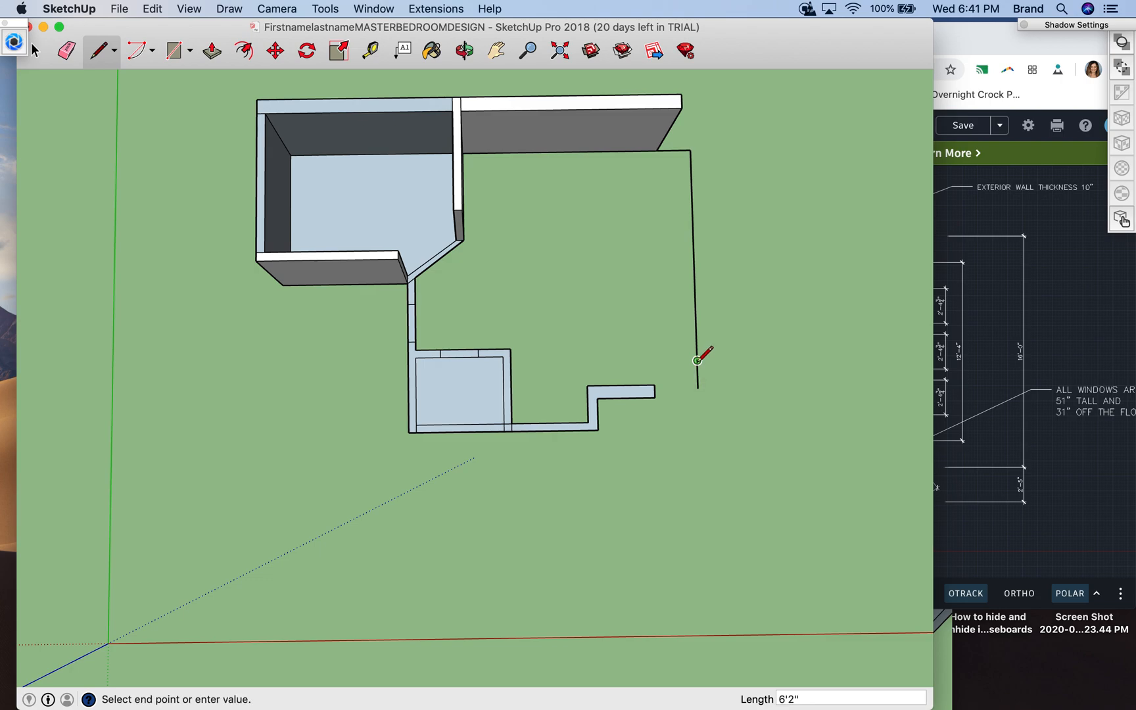
pyautogui.click(655, 385)
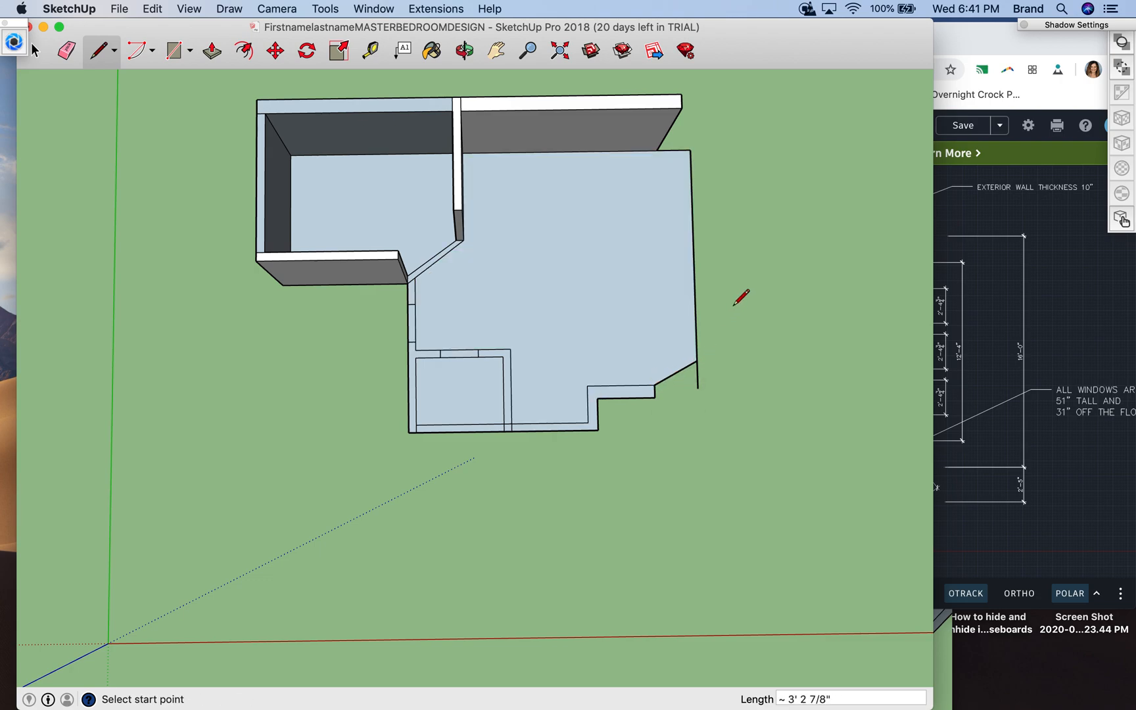
pyautogui.click(692, 176)
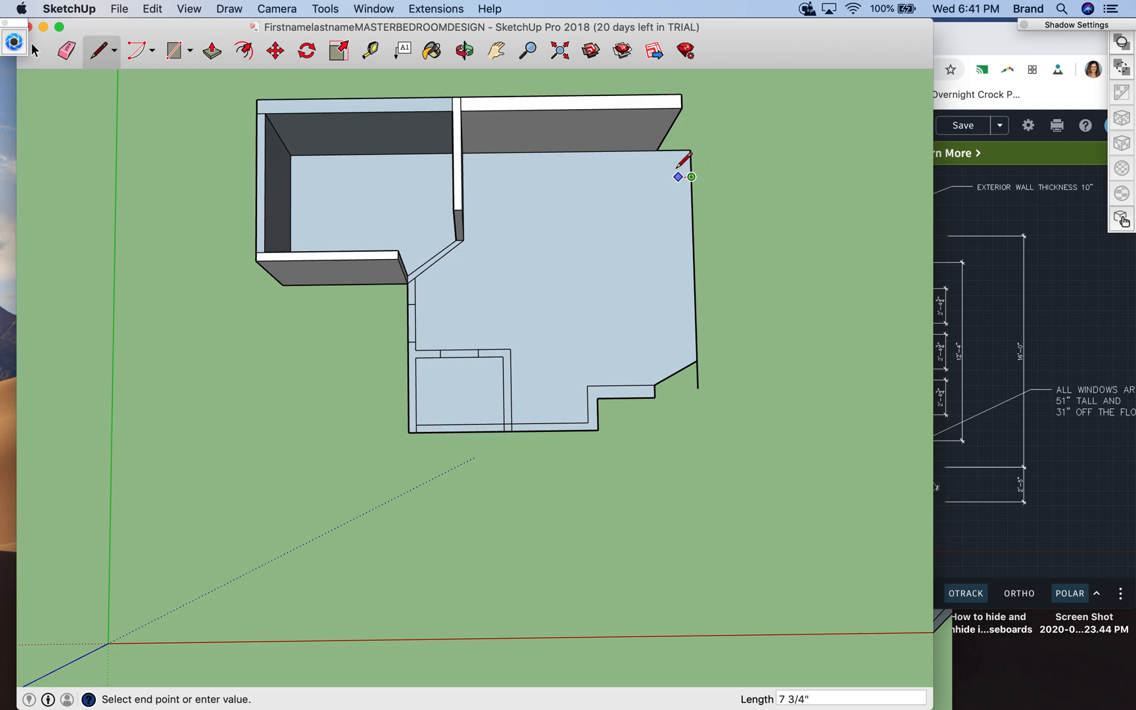
pyautogui.click(659, 150)
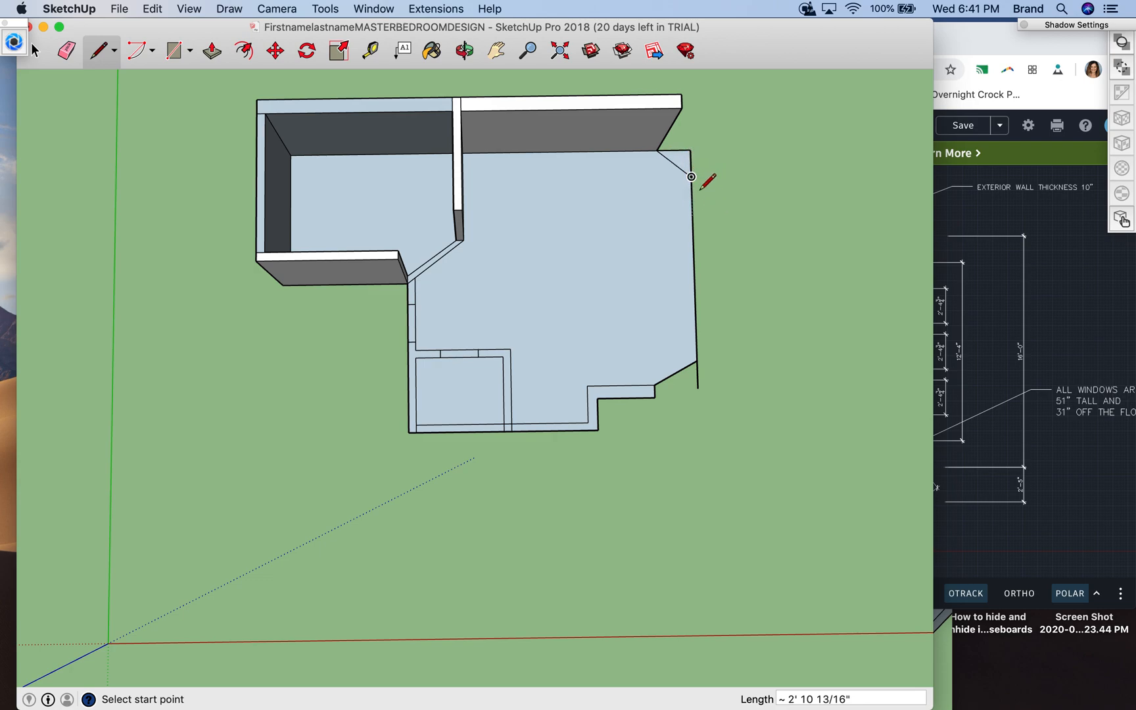
# - Erase the two leftover line segments outside the angled corner next to the back wall
pyautogui.click(36, 51)
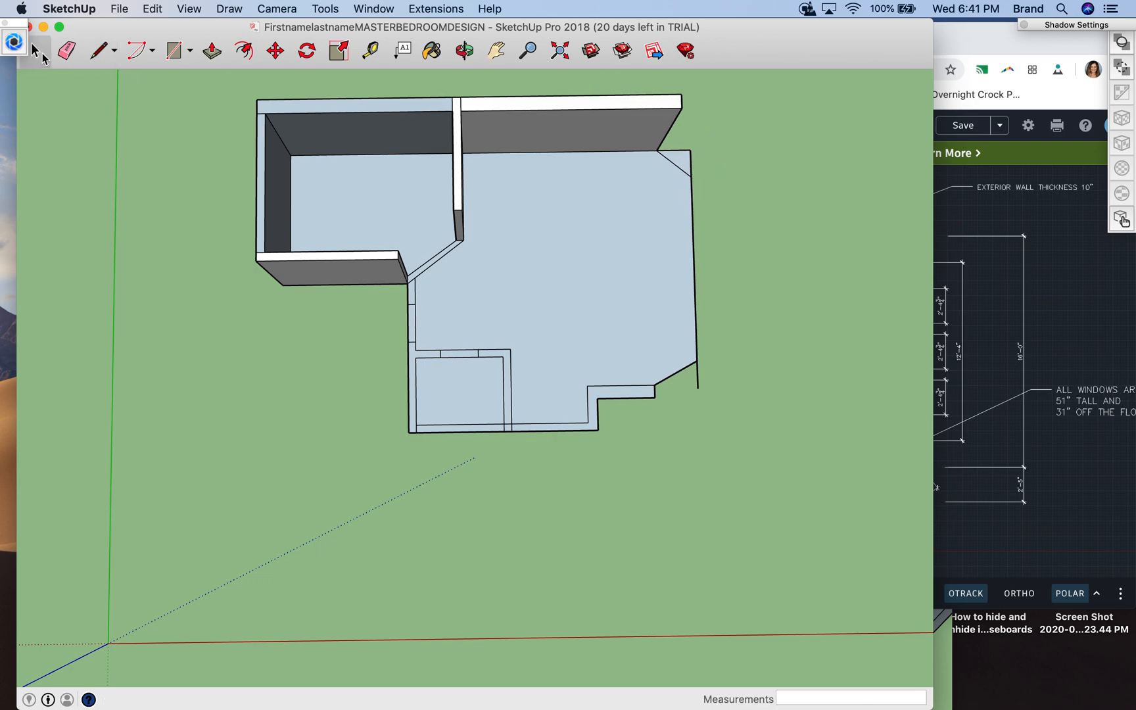
pyautogui.click(689, 152)
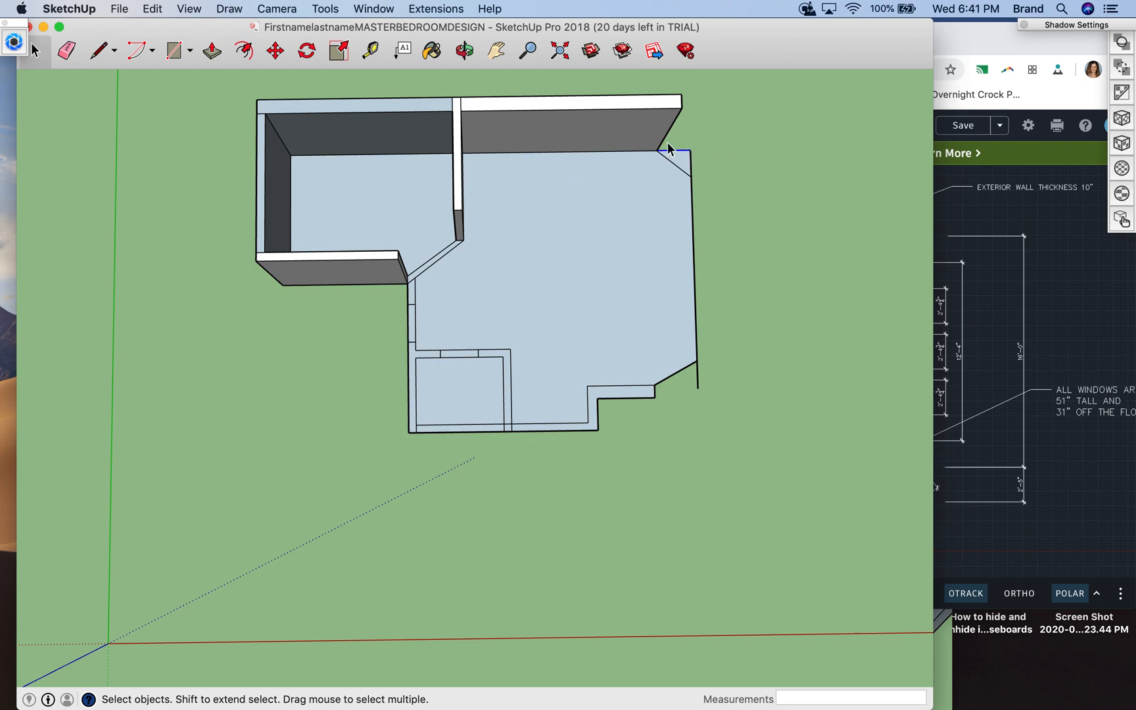
pyautogui.click(66, 51)
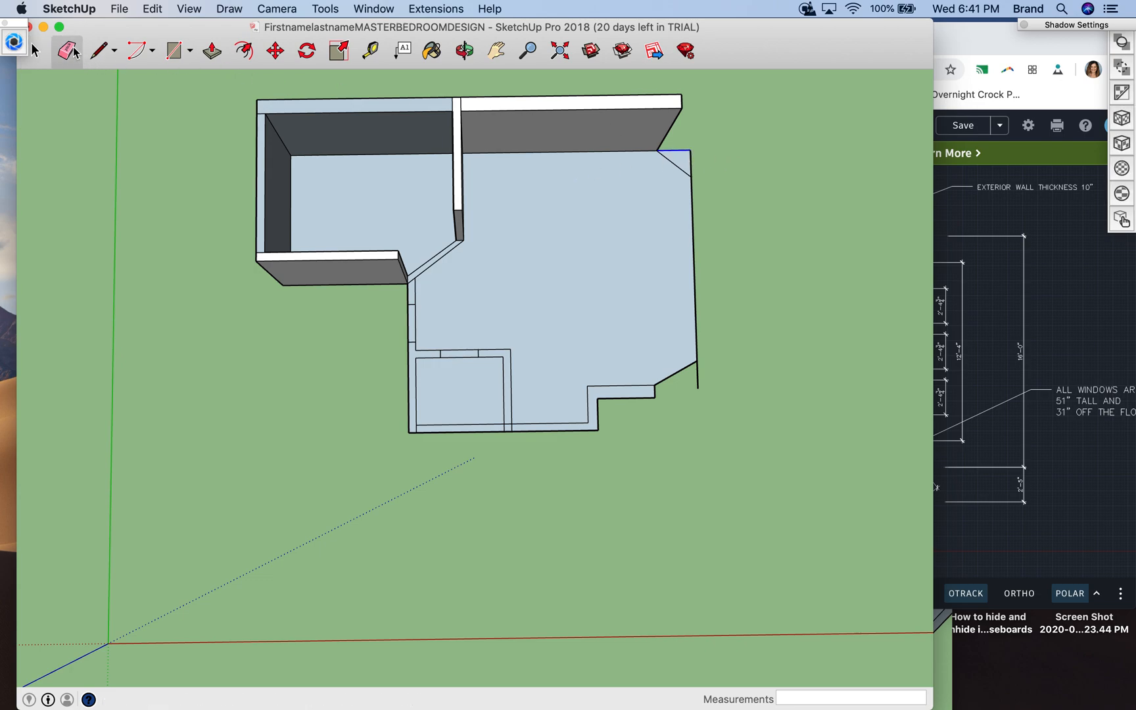
pyautogui.click(674, 150)
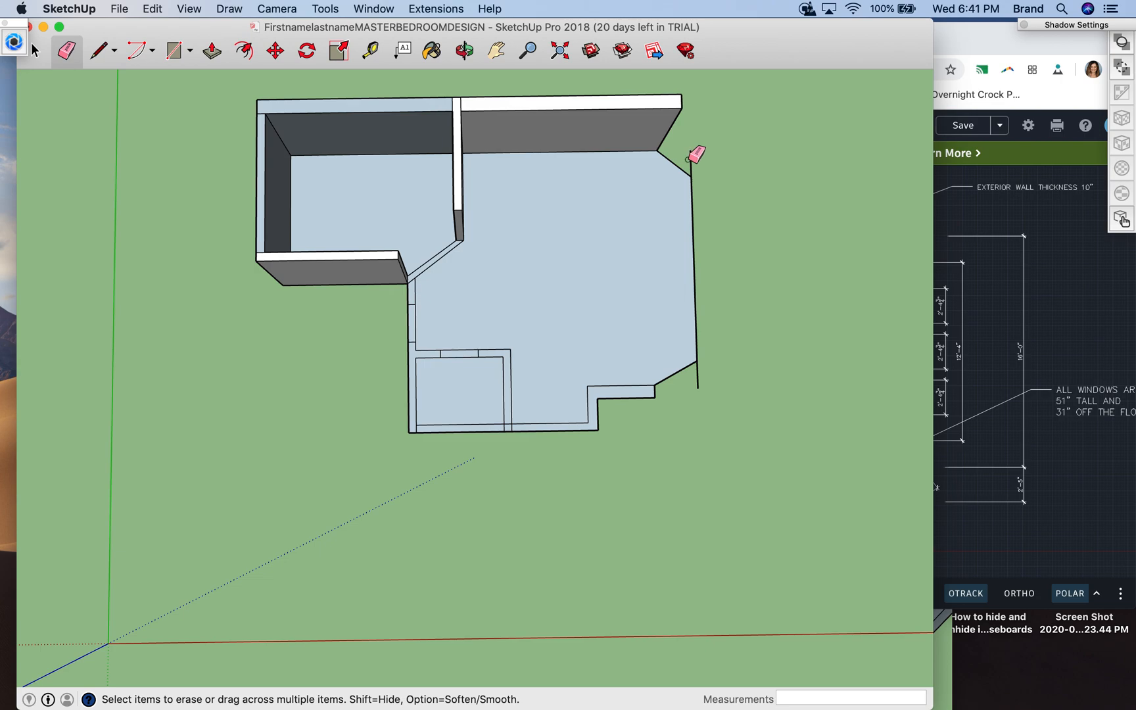
pyautogui.click(35, 49)
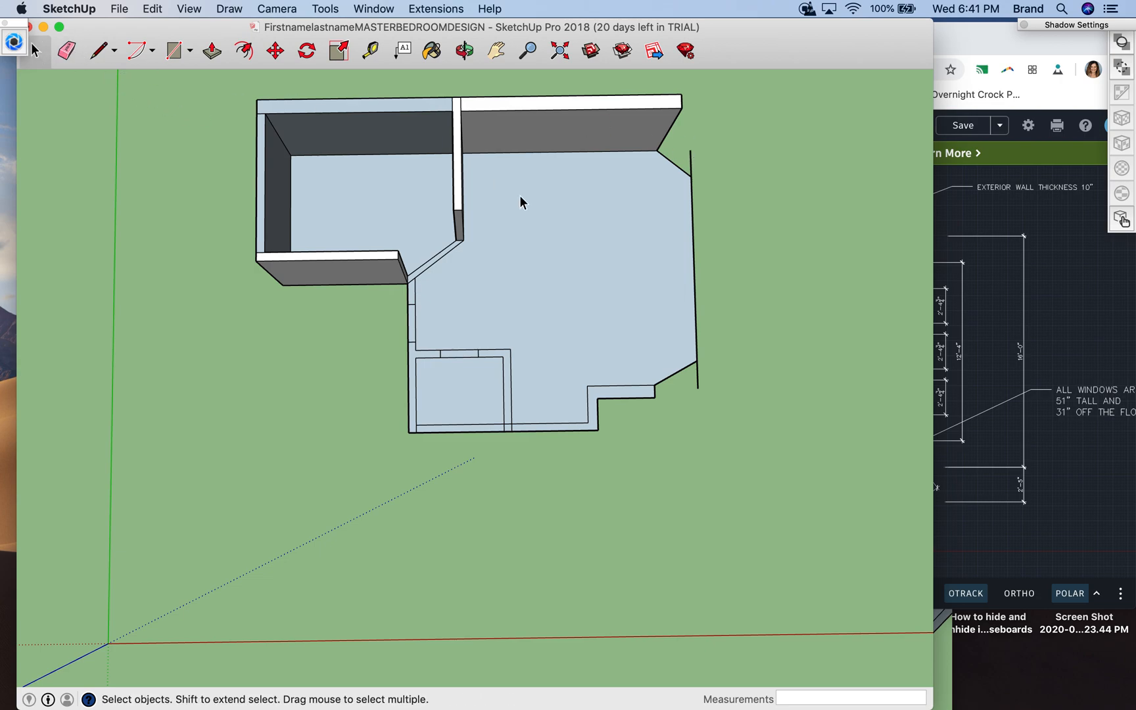
pyautogui.click(690, 157)
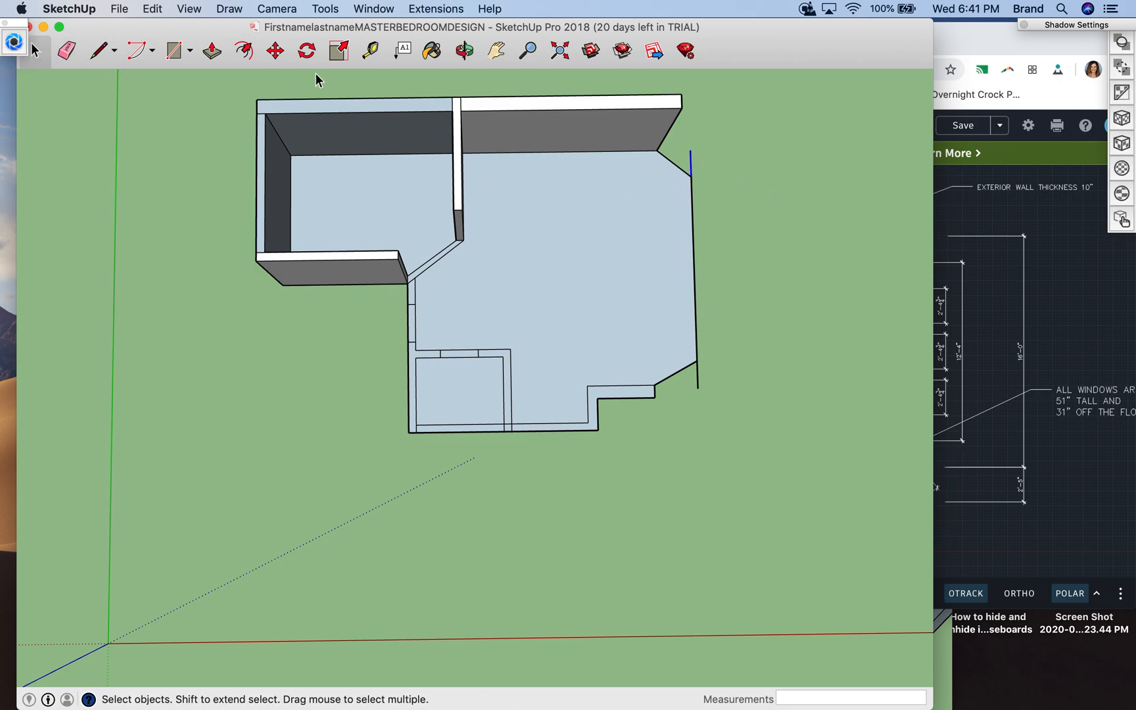
pyautogui.click(68, 52)
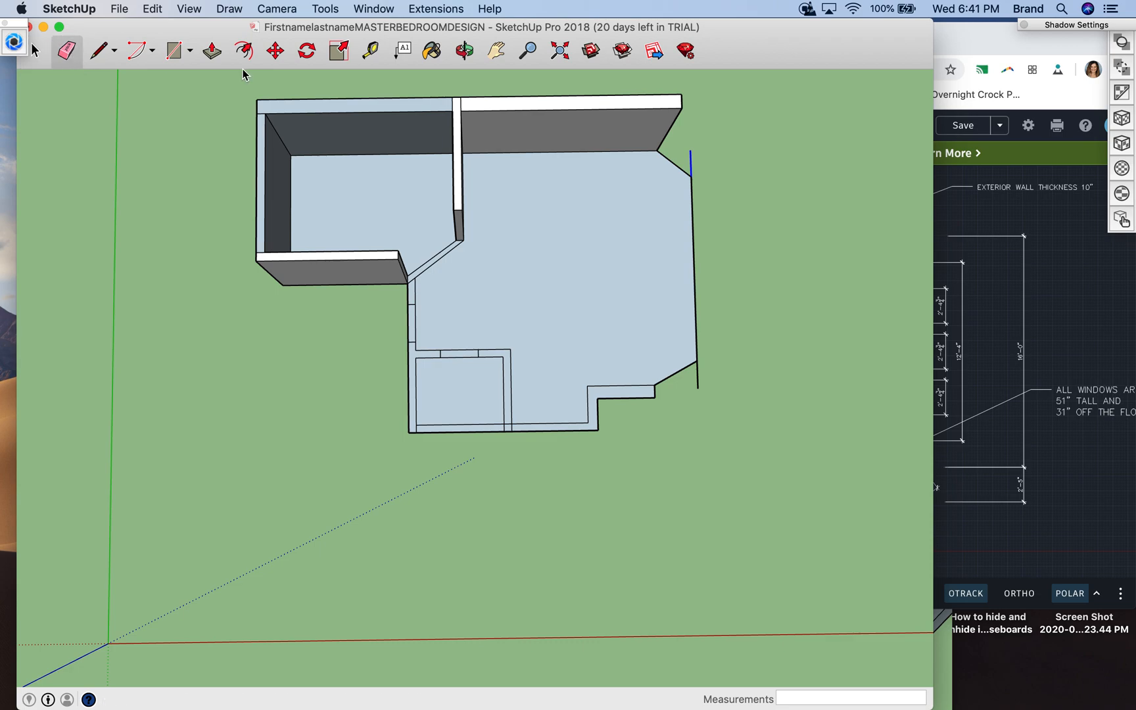
pyautogui.click(690, 166)
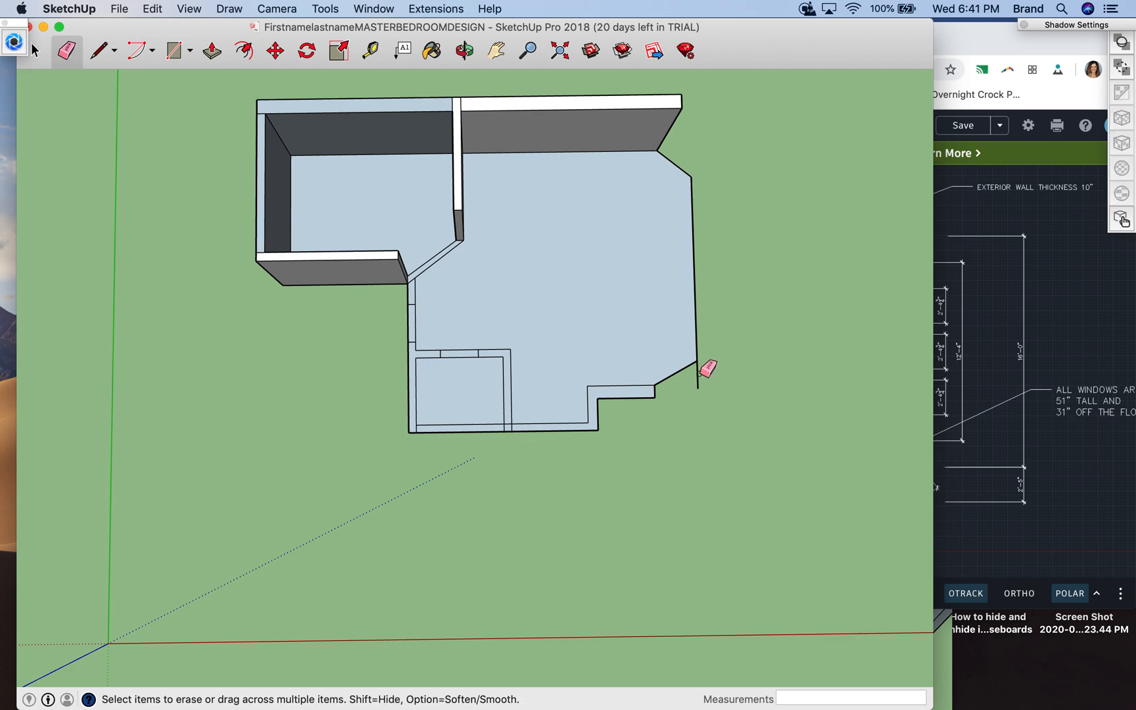
# - Erase the leftover line segment extending past the angled corner near the jogged wall
pyautogui.press('l')
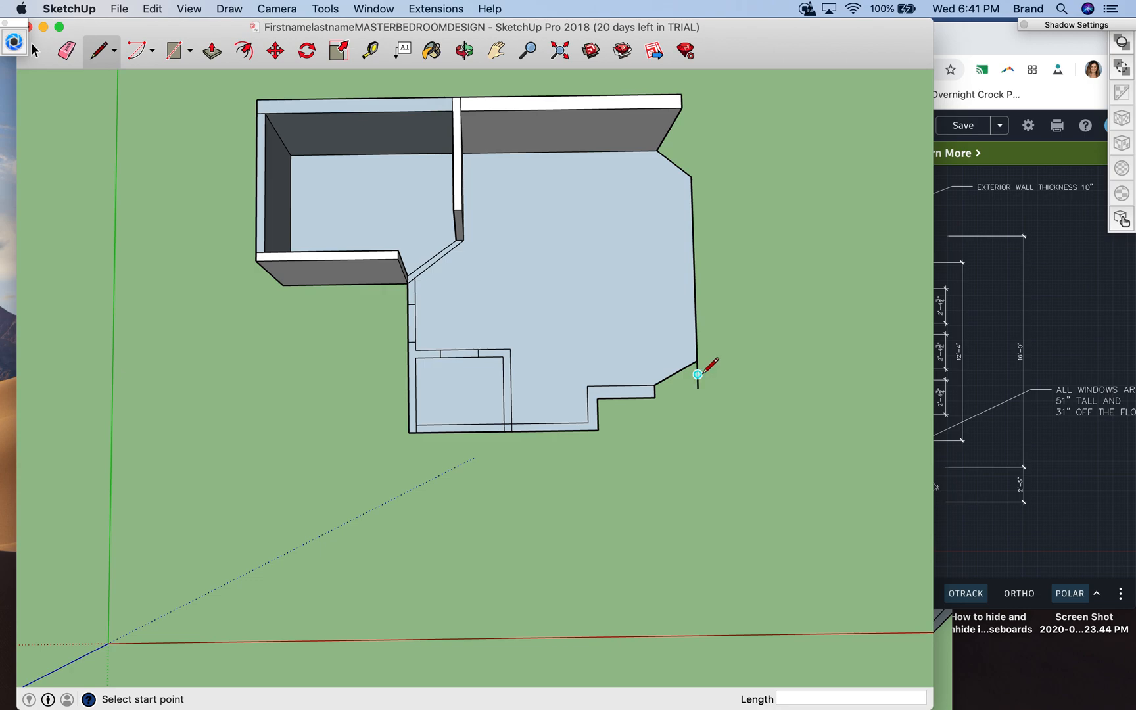
pyautogui.click(39, 61)
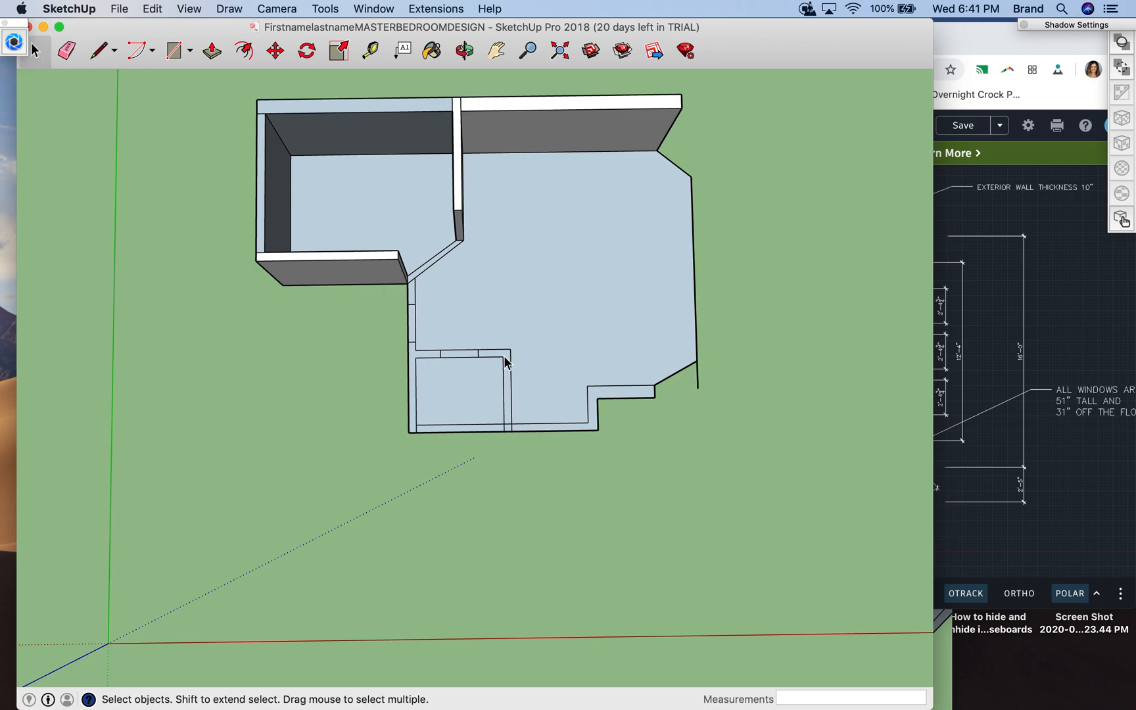
pyautogui.click(697, 378)
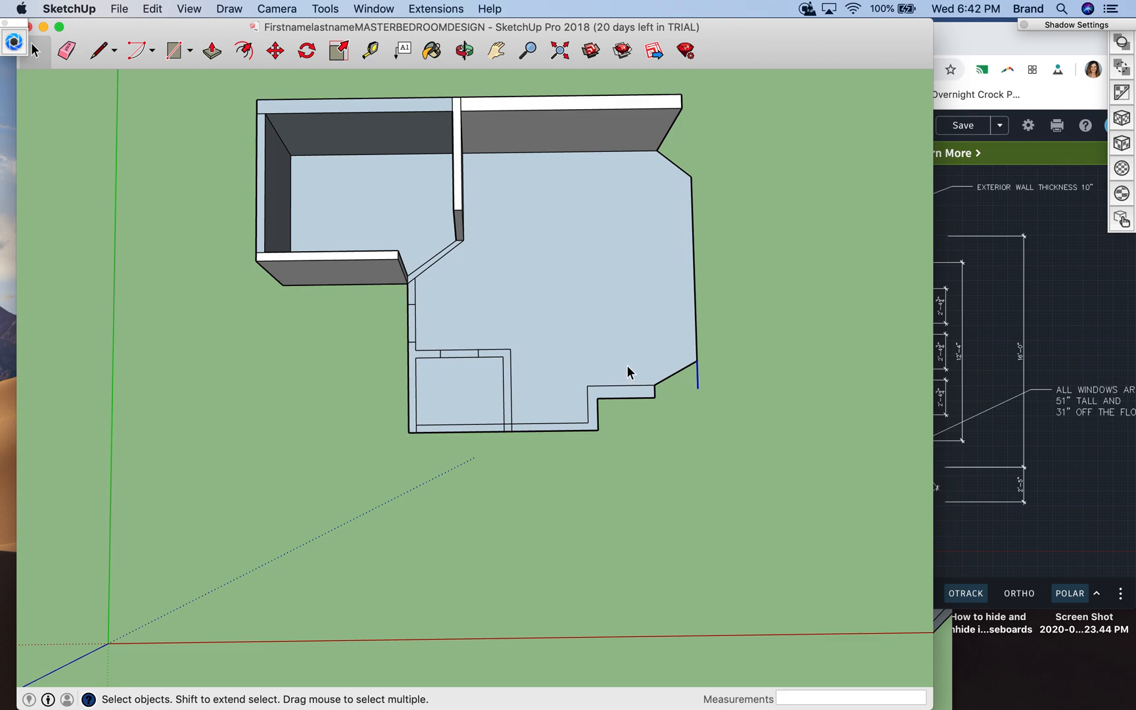
pyautogui.press('e')
pyautogui.click(698, 378)
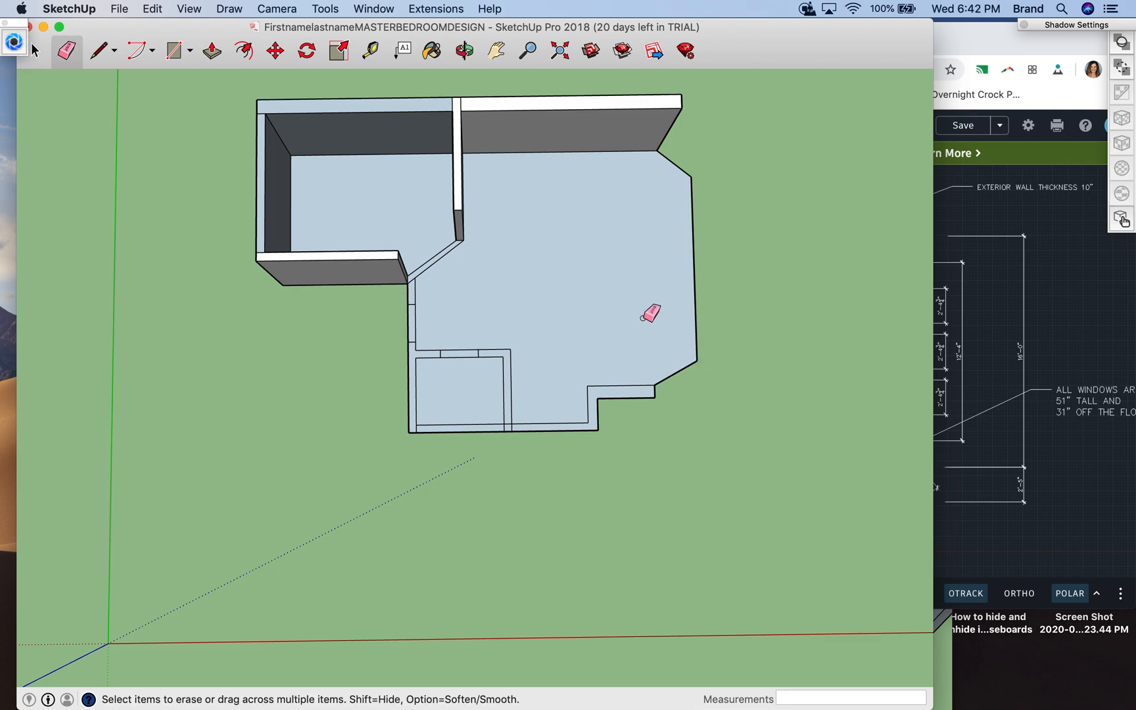
# - Outline the straight bedroom wall between the two angled corners with lines set 10" outside the room edge
pyautogui.click(98, 51)
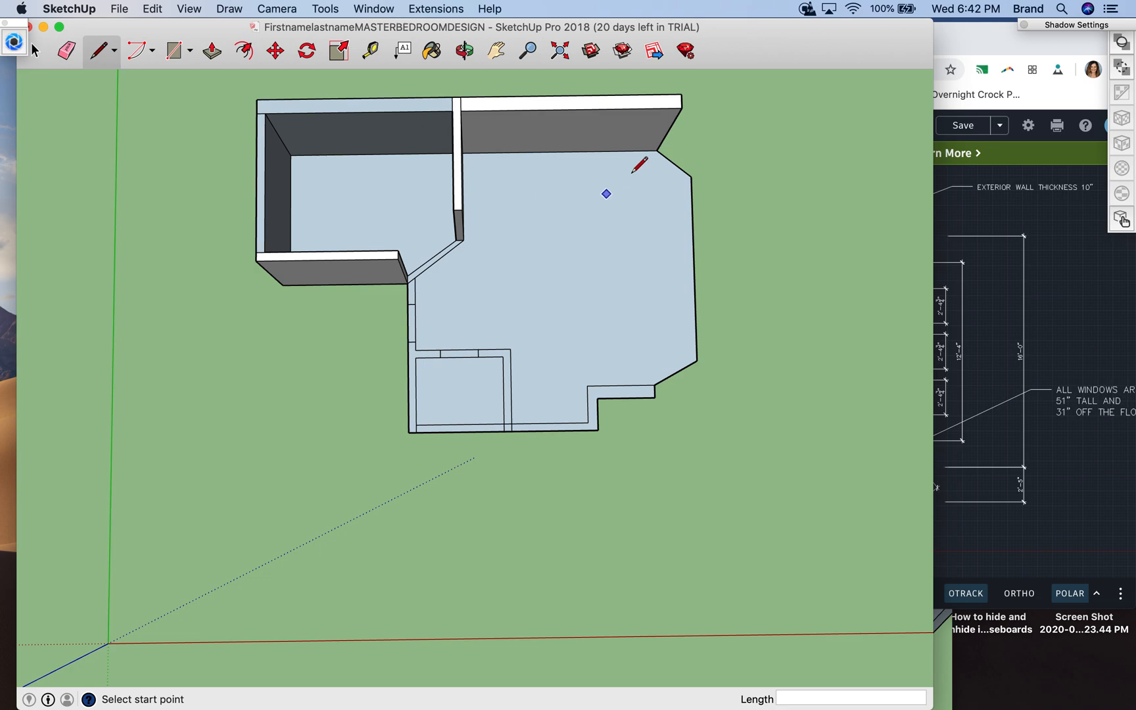
pyautogui.click(692, 176)
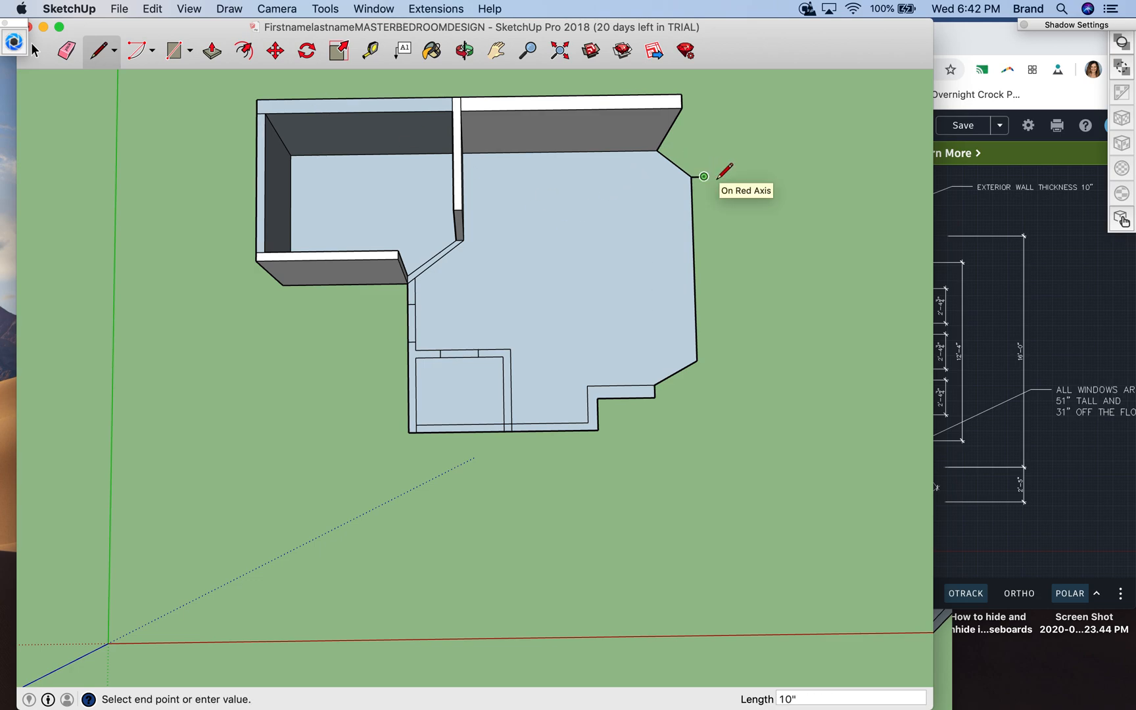
pyautogui.click(710, 360)
pyautogui.click(700, 360)
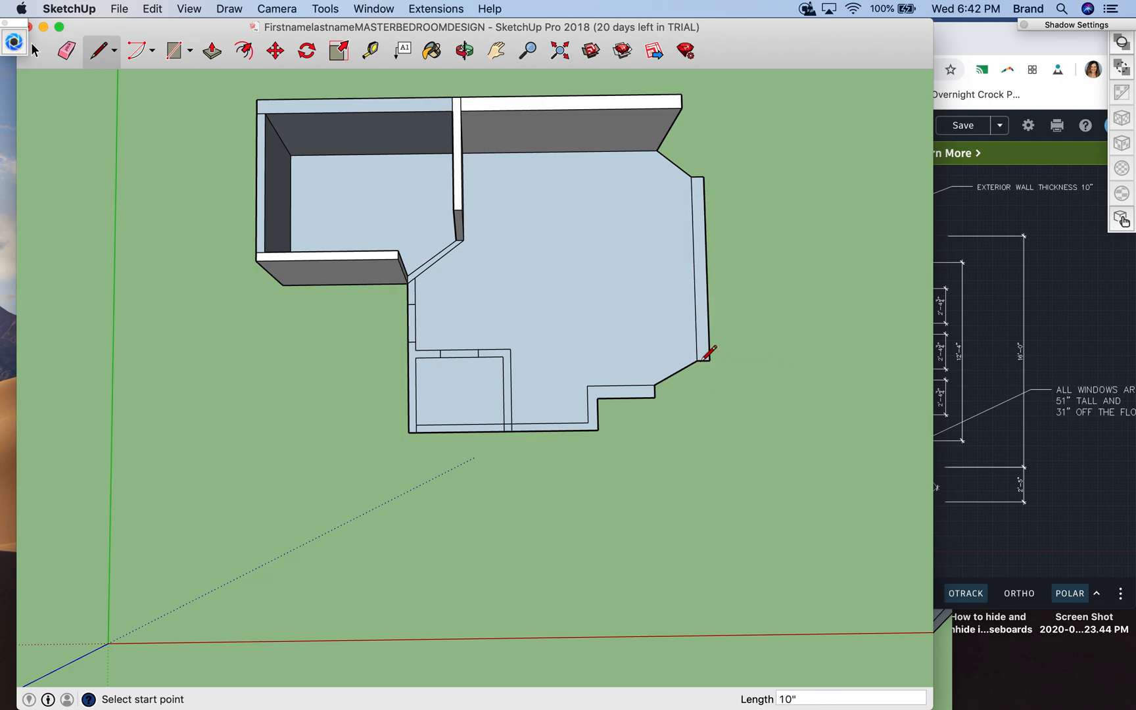
# - Draw the outer line of the angled corner wall from the jogged wall's end to the straight wall's outer corner
pyautogui.click(654, 397)
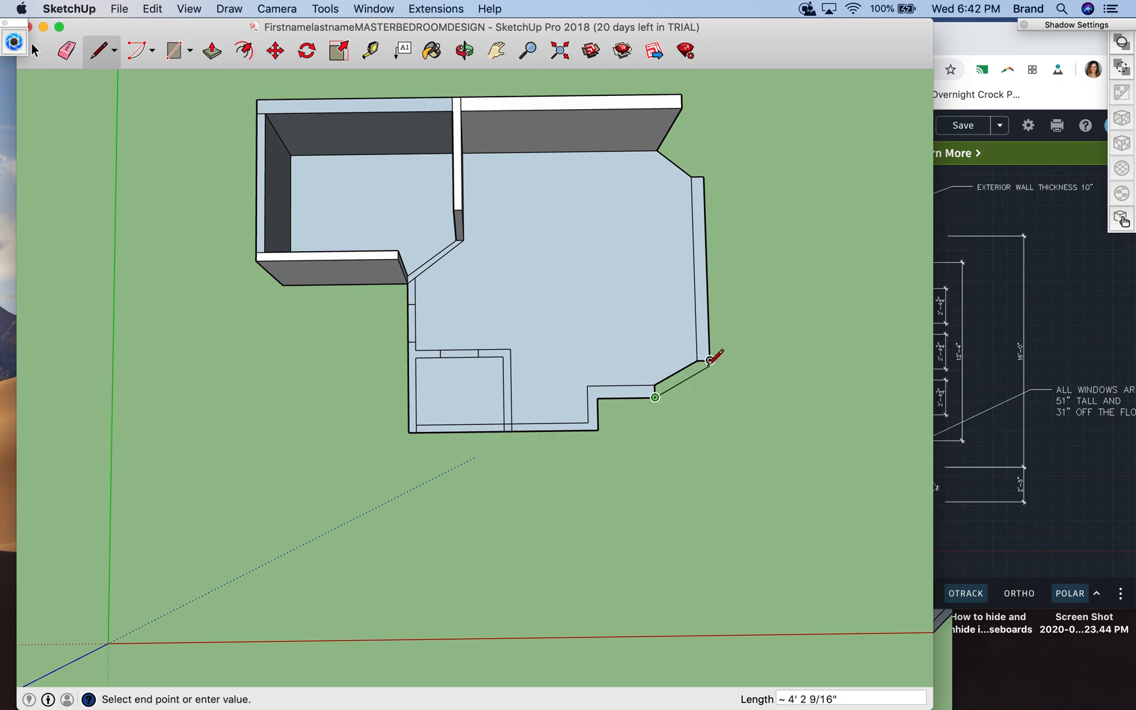
pyautogui.click(710, 361)
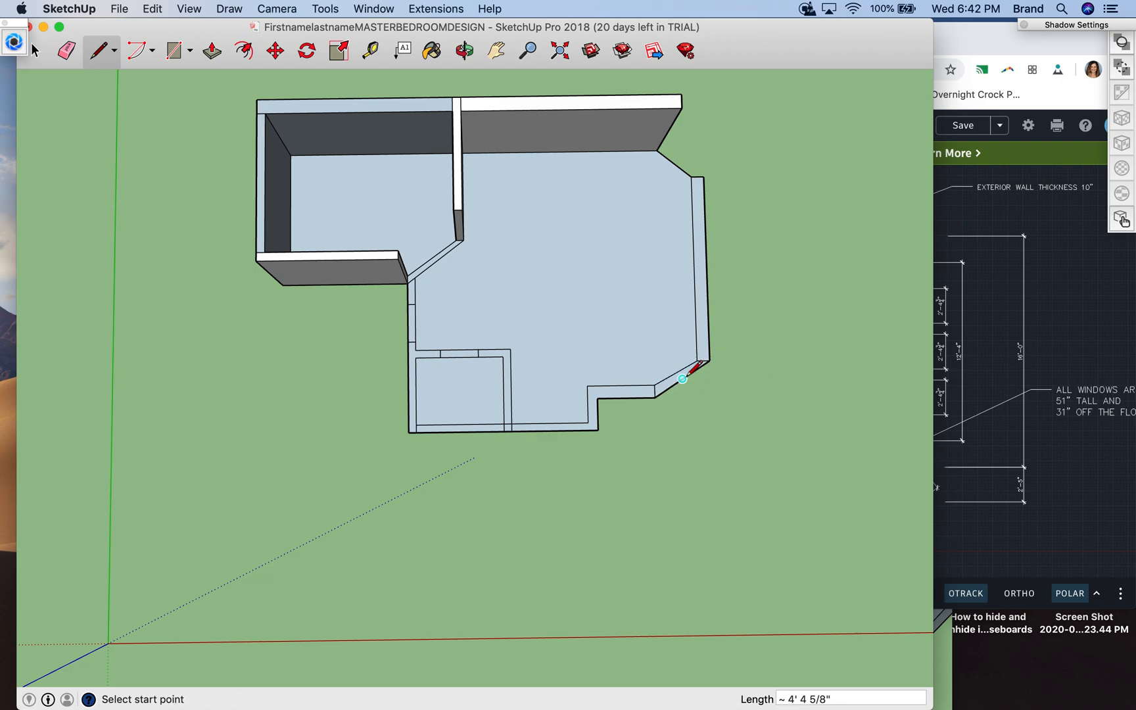
pyautogui.scroll(15, 688, 372)
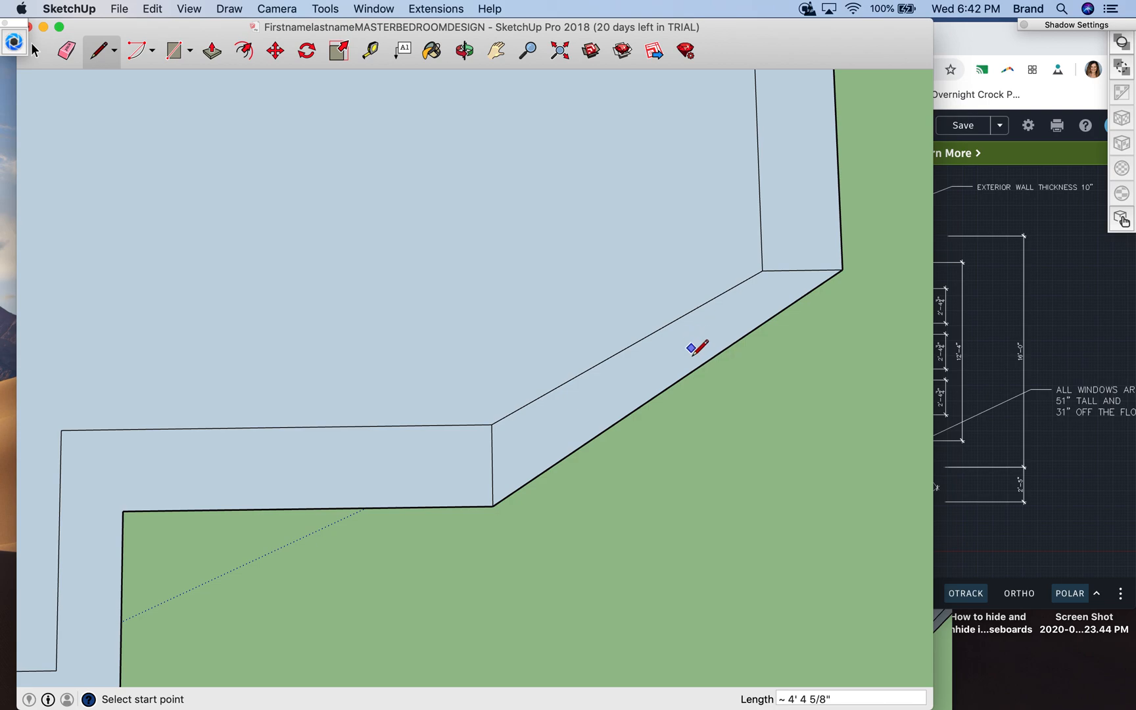
pyautogui.scroll(-1, 710, 401)
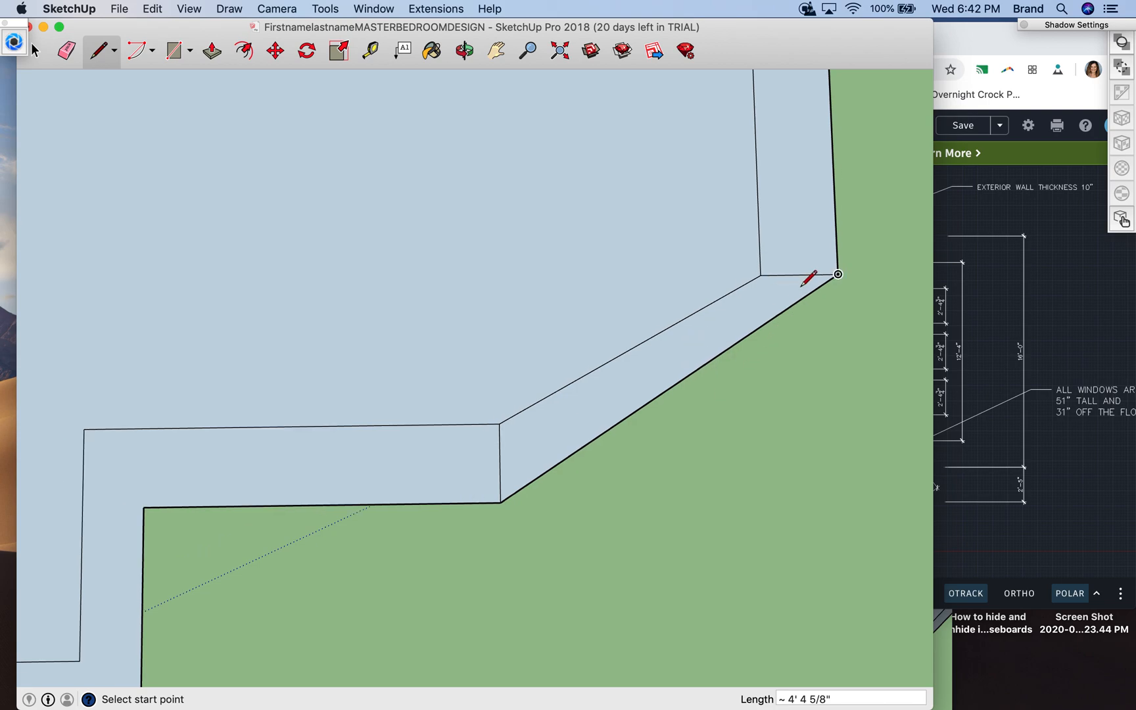
pyautogui.scroll(-6, 598, 397)
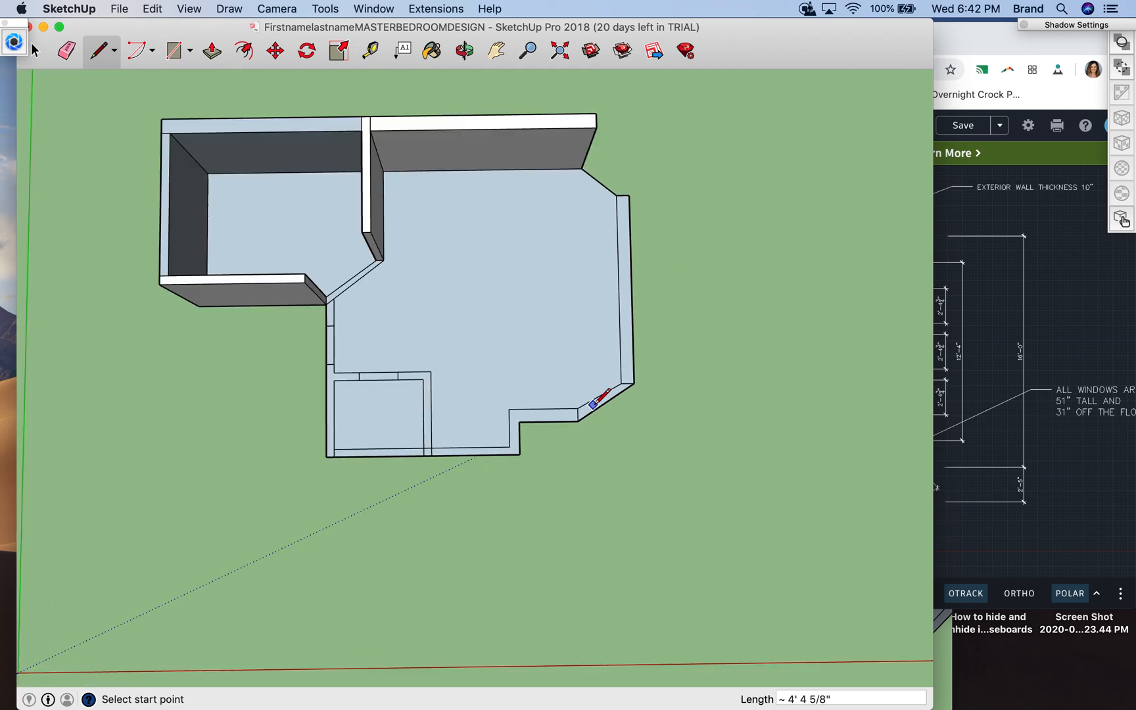
# - Draw the outer line of the other angled corner wall from the straight wall's outer corner to the back wall
pyautogui.click(464, 50)
pyautogui.moveTo(613, 279); pyautogui.dragTo(529, 173)
pyautogui.moveTo(596, 346); pyautogui.dragTo(430, 296)
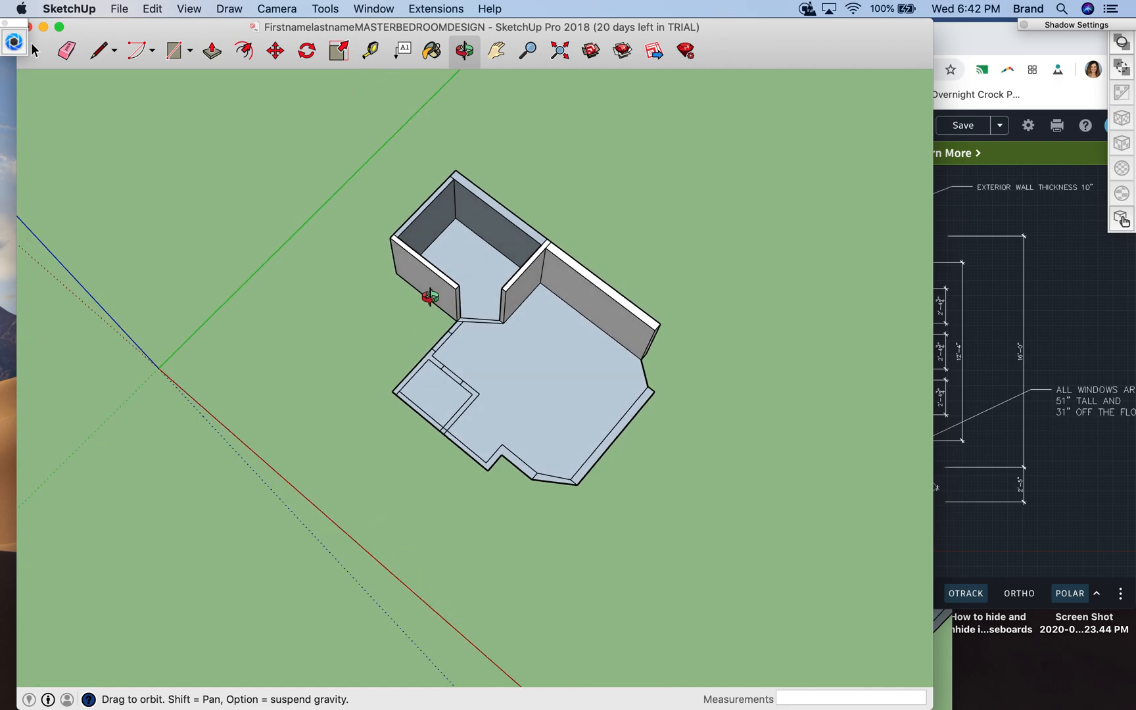
pyautogui.moveTo(704, 385); pyautogui.dragTo(493, 350)
pyautogui.moveTo(662, 468); pyautogui.dragTo(490, 371)
pyautogui.click(97, 53)
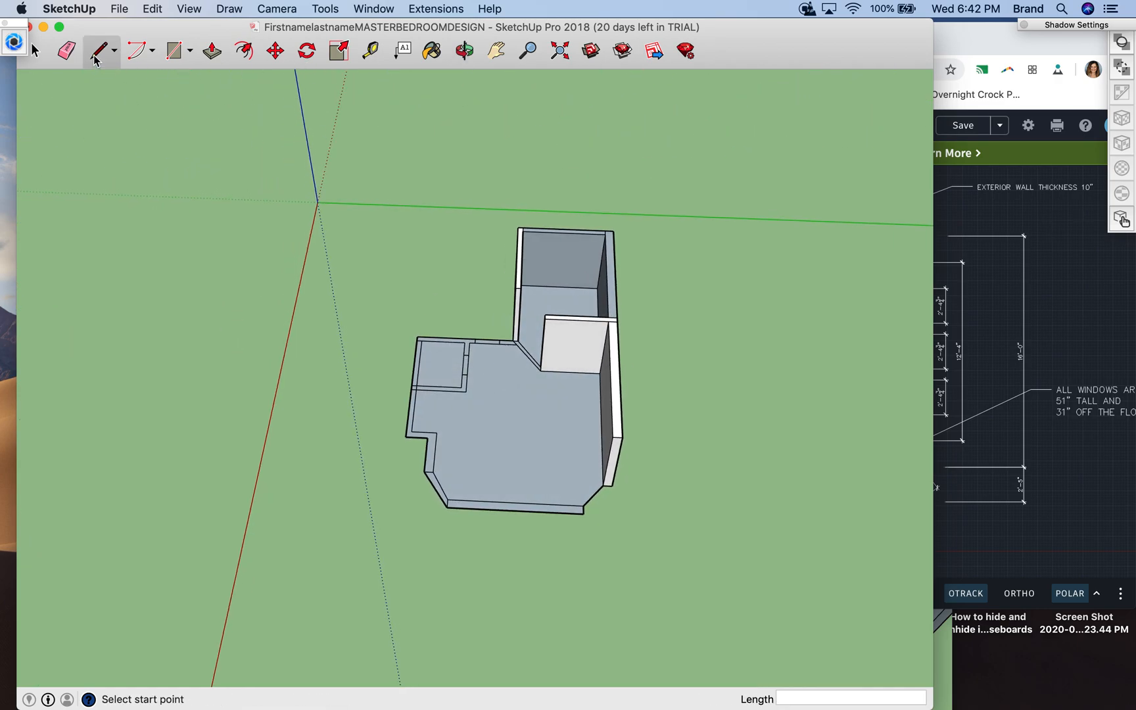
pyautogui.click(583, 513)
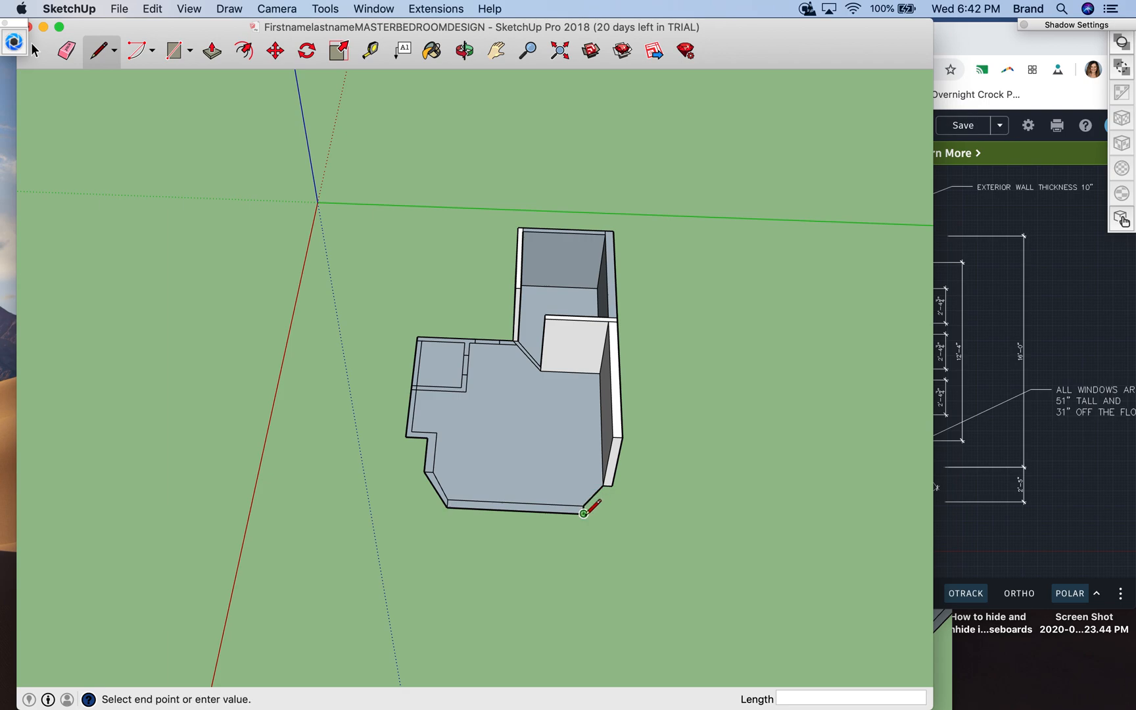
pyautogui.click(615, 484)
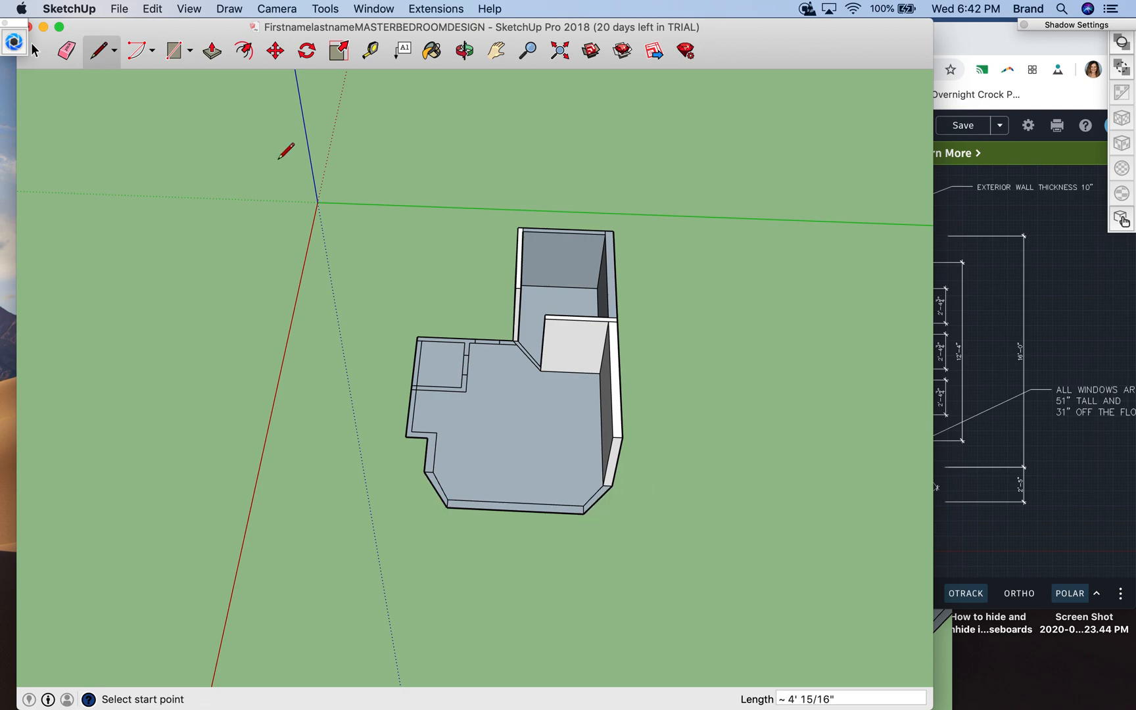
# - Push/Pull both angled corner walls and the straight bedroom wall between them up to 8'
pyautogui.click(212, 51)
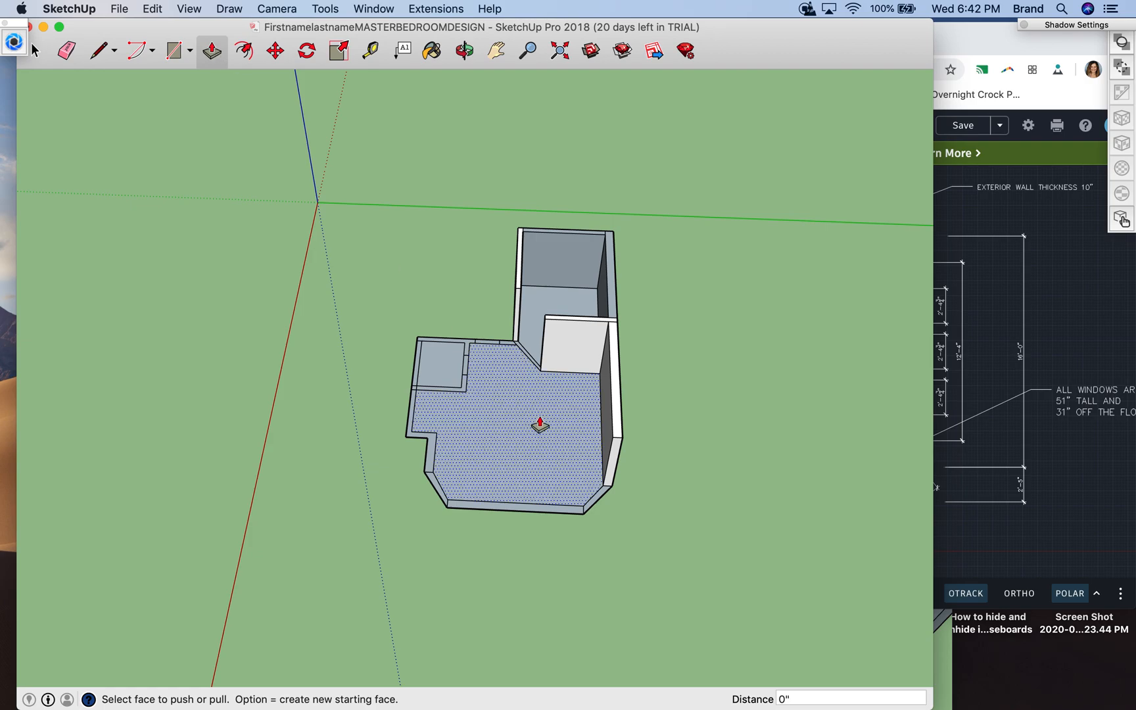
pyautogui.moveTo(604, 498); pyautogui.dragTo(602, 462)
pyautogui.write("8'")
pyautogui.press('Return')
pyautogui.moveTo(560, 514); pyautogui.dragTo(592, 468)
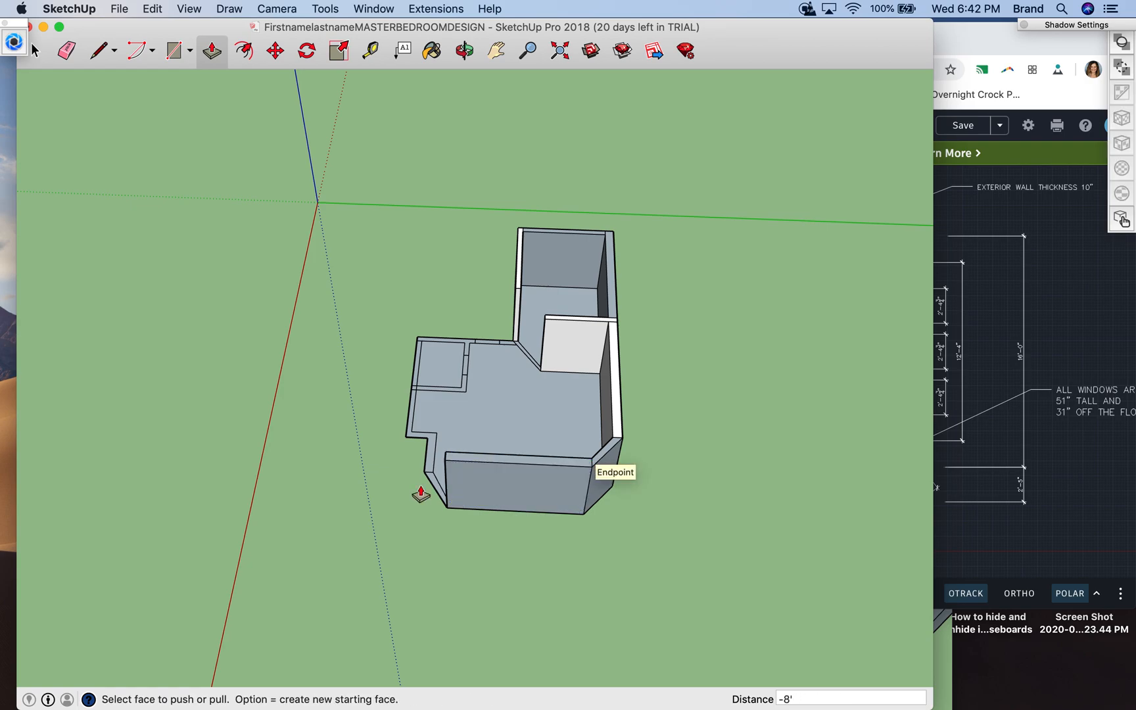
pyautogui.moveTo(438, 494); pyautogui.dragTo(449, 464)
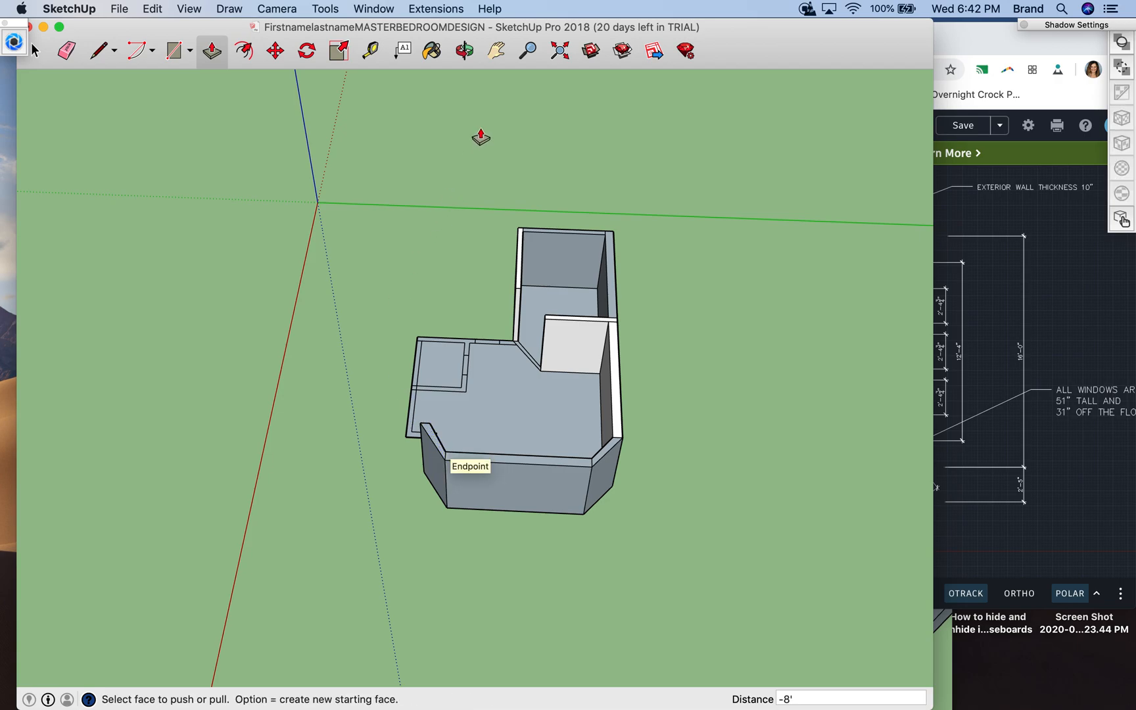
# - Push/Pull the jogged exterior wall up 8', matching the top of the adjacent angled wall
pyautogui.click(465, 52)
pyautogui.moveTo(376, 447); pyautogui.dragTo(684, 418)
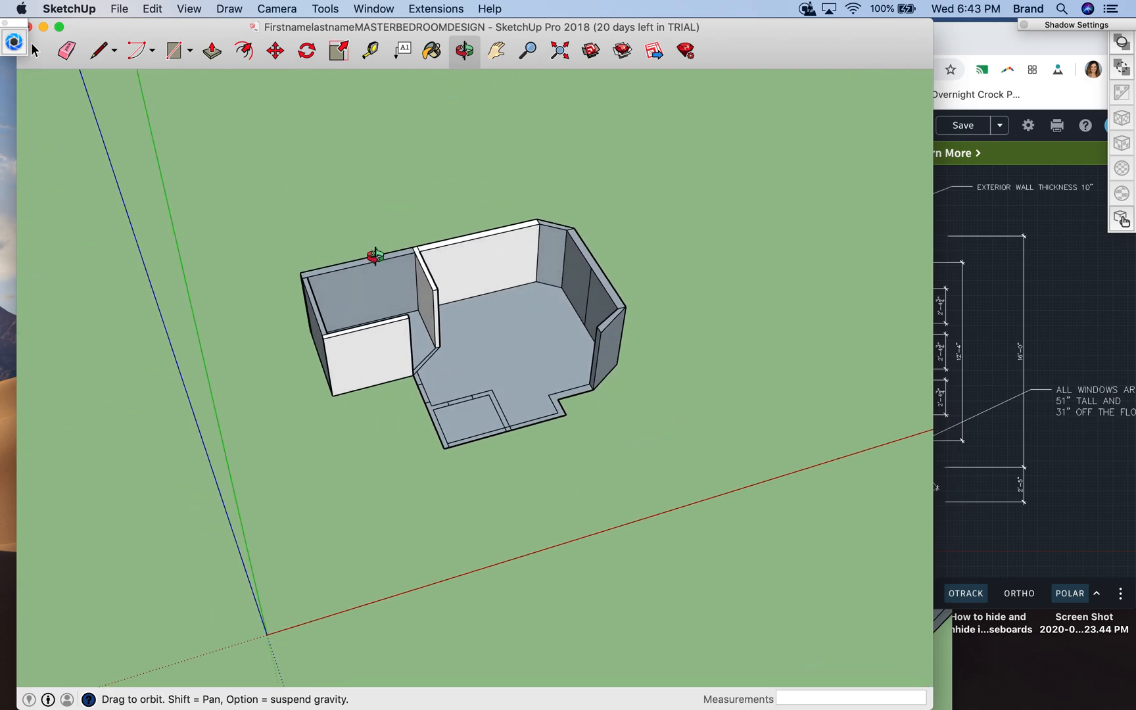
pyautogui.scroll(-3, 373, 253)
pyautogui.scroll(5, 375, 256)
pyautogui.scroll(4, 373, 253)
pyautogui.scroll(-3, 373, 254)
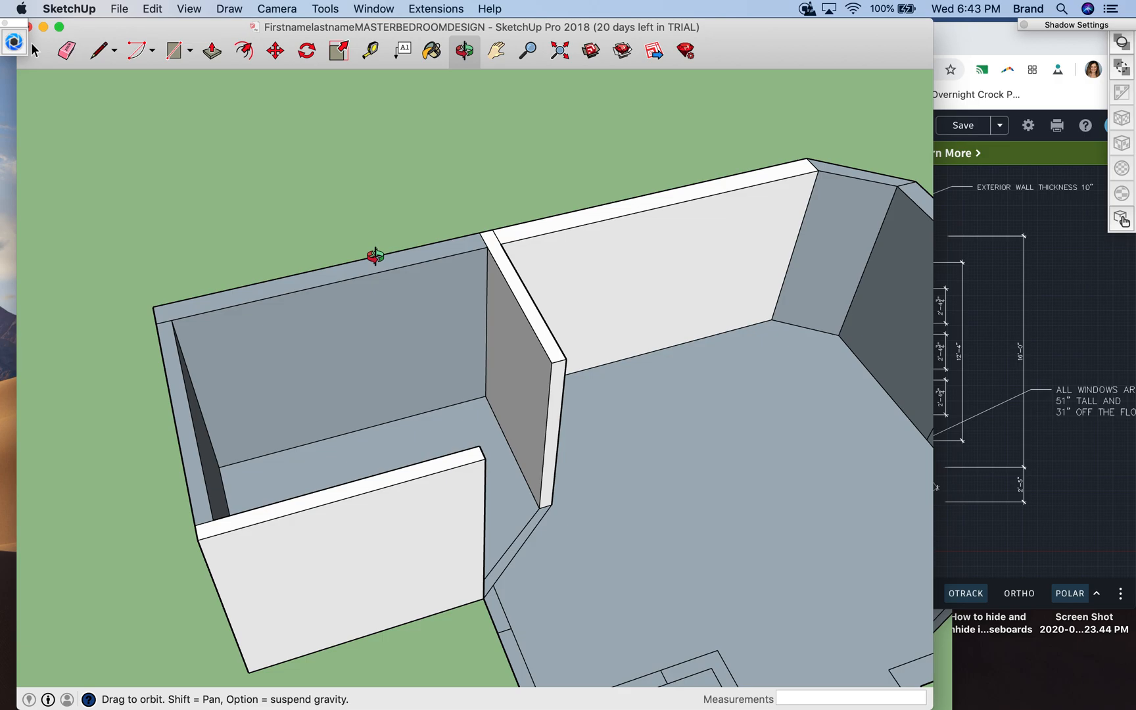
pyautogui.click(212, 51)
pyautogui.click(768, 531)
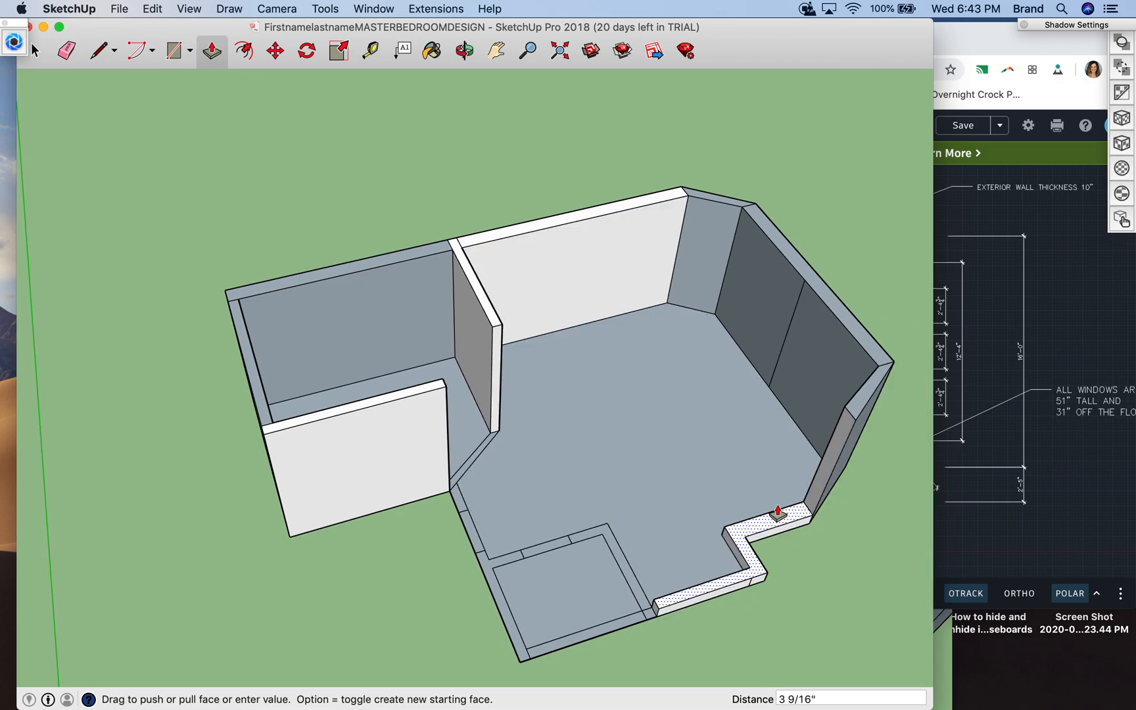
pyautogui.click(852, 421)
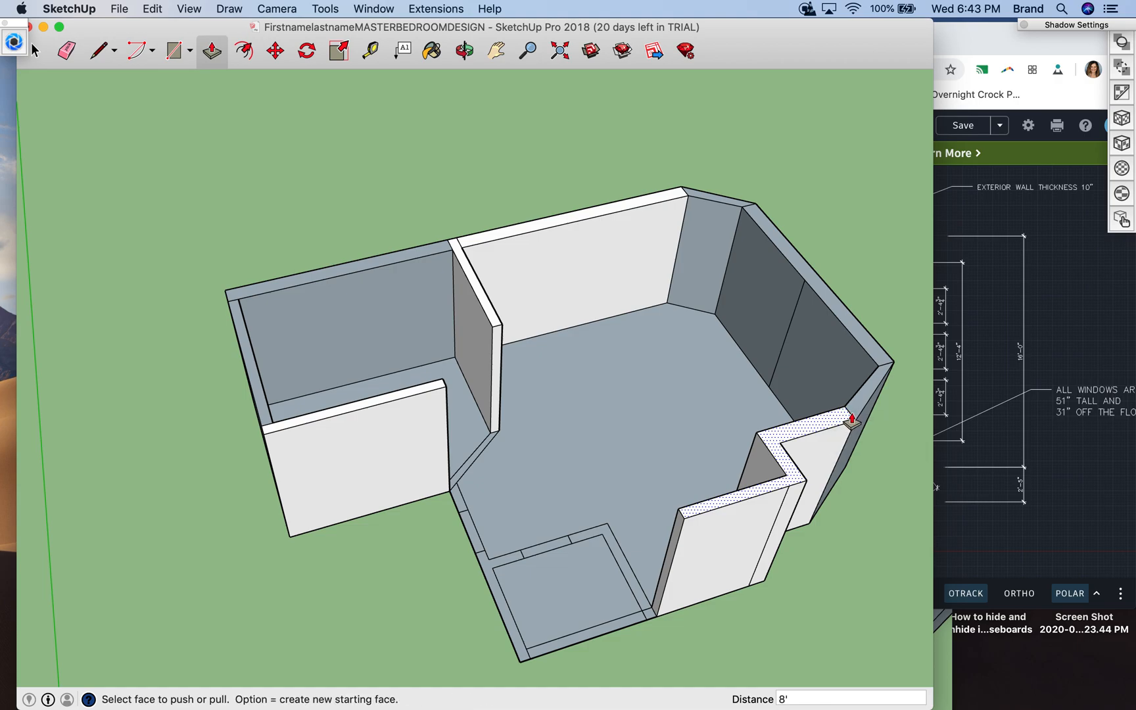
# - Raise the small junction piece and the closet's interior L-shaped wall to 8', matching the jogged wall's top
pyautogui.click(651, 614)
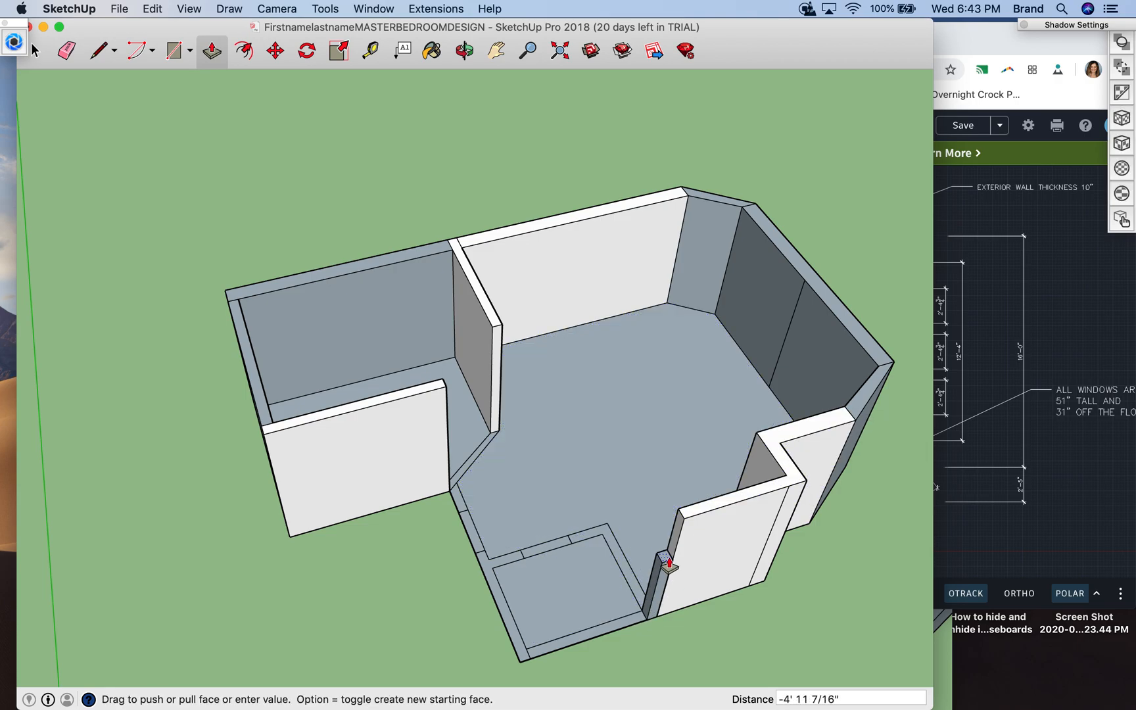
pyautogui.click(682, 527)
pyautogui.click(633, 592)
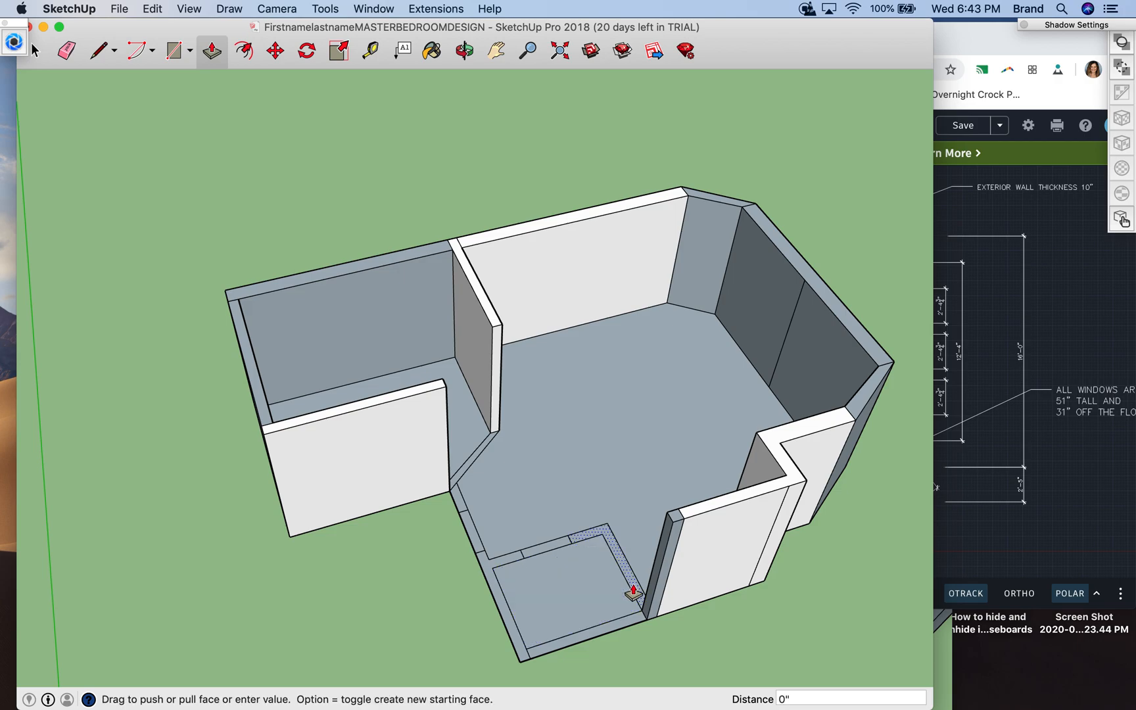
pyautogui.click(667, 519)
# - Raise the closet's front exterior wall and its adjoining side wall to 8', leaving the door openings flat
pyautogui.click(632, 621)
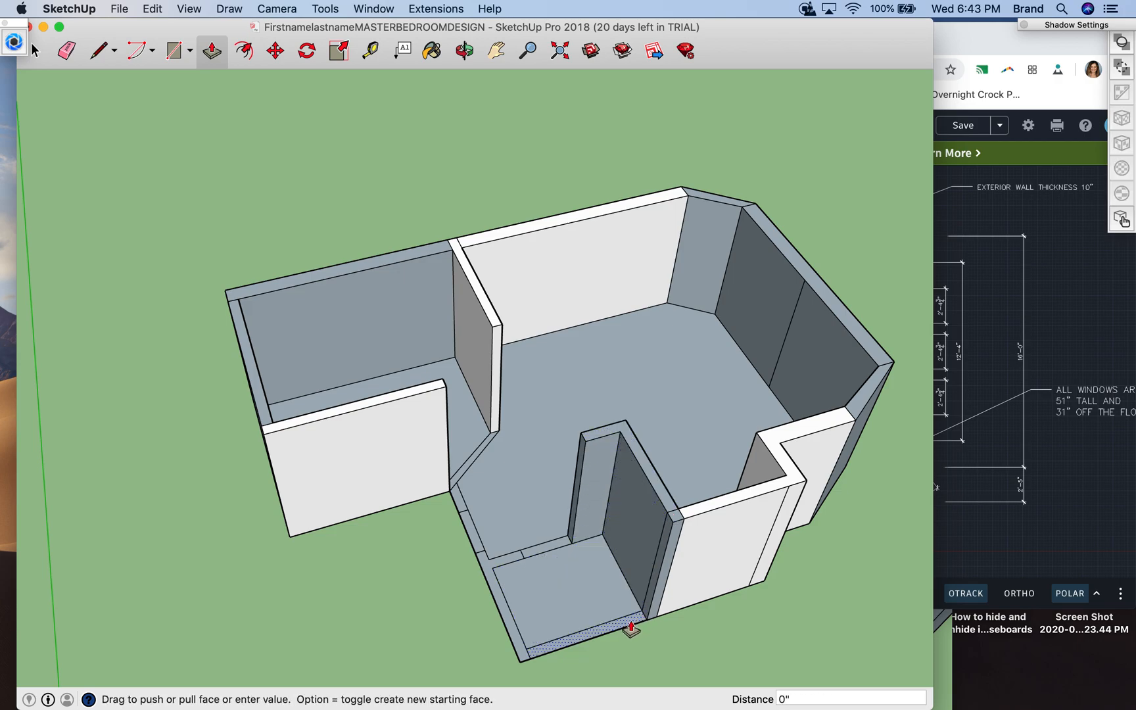
pyautogui.click(673, 525)
pyautogui.click(513, 628)
pyautogui.click(538, 572)
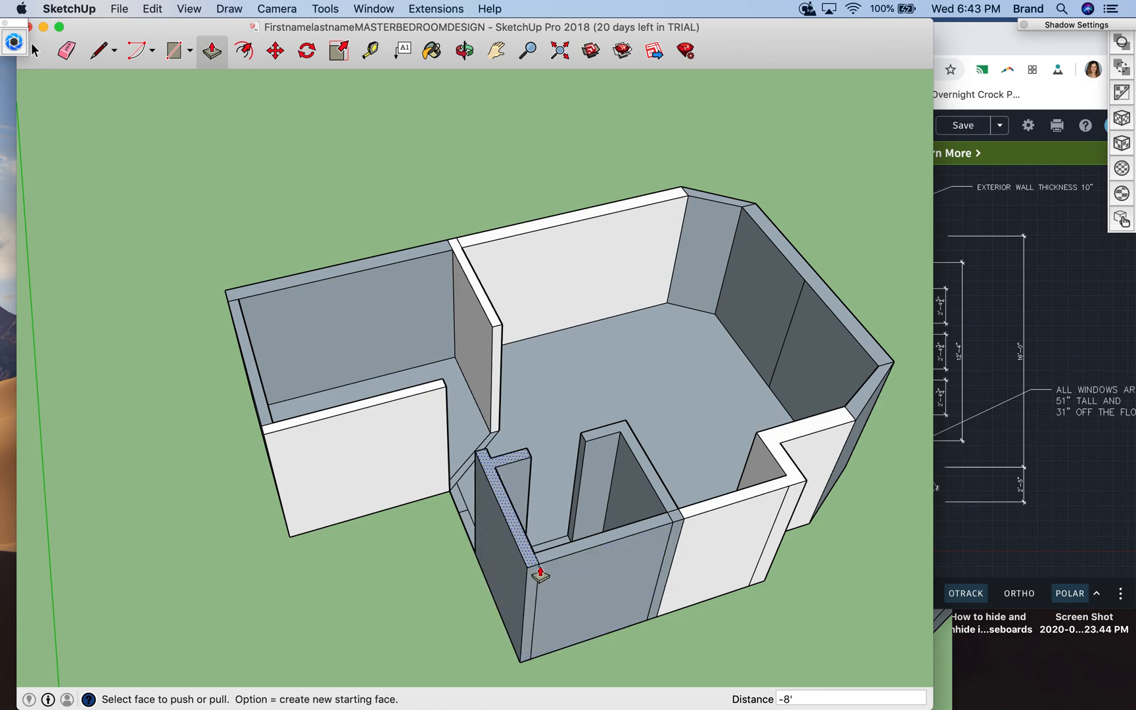
# - Raise the short wall piece beside the bedroom door opening and the angled bathroom wall to 8'
pyautogui.click(460, 506)
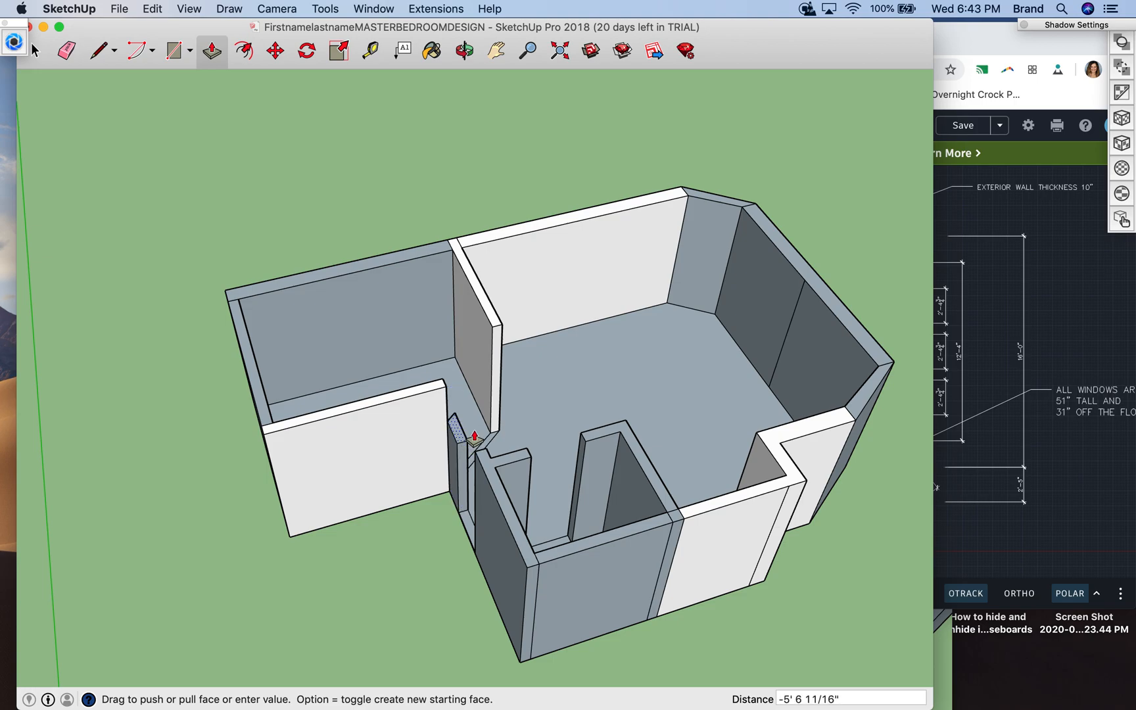
pyautogui.click(445, 393)
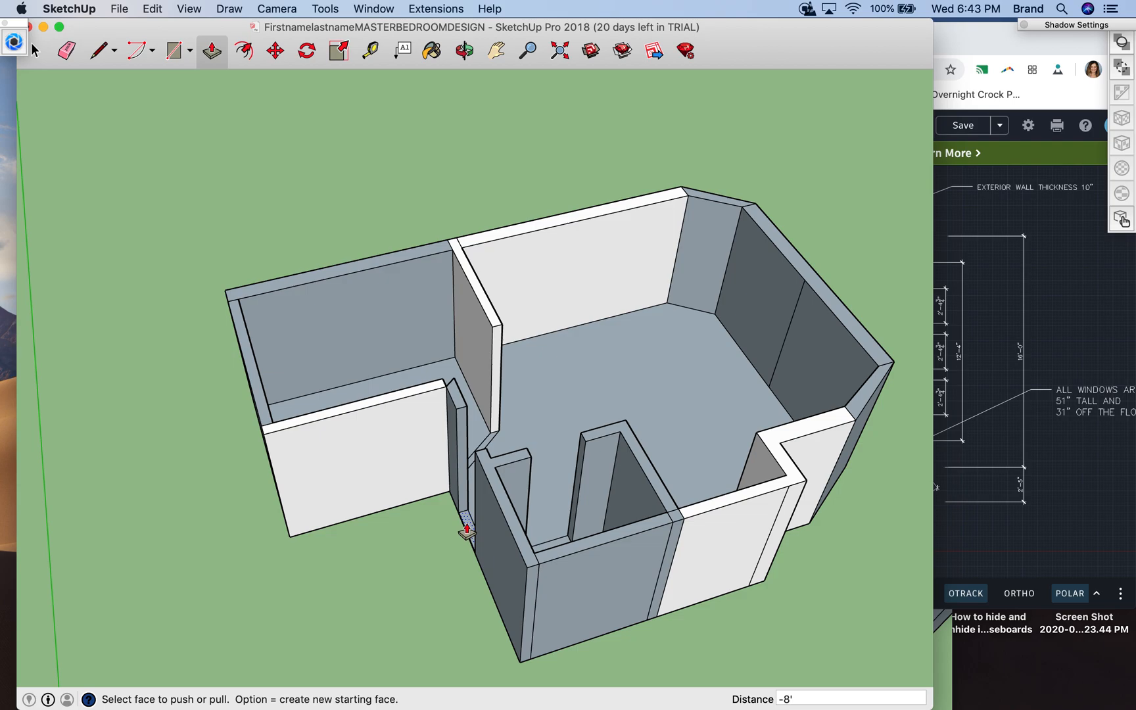
pyautogui.click(464, 52)
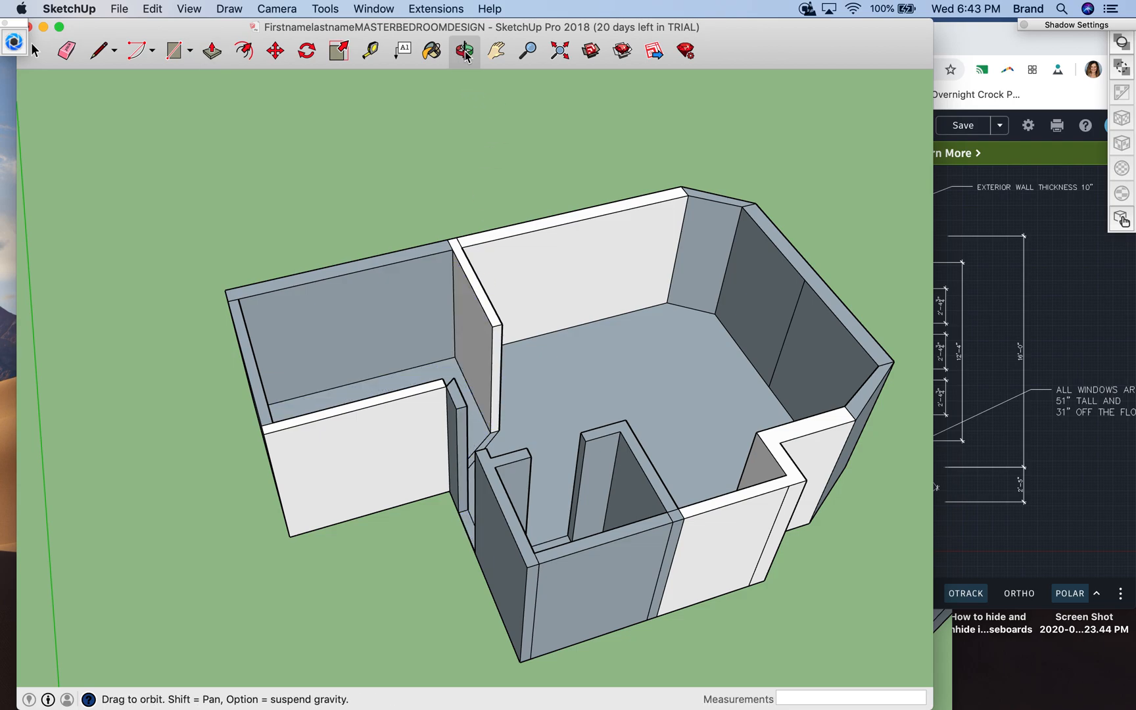
pyautogui.moveTo(544, 341); pyautogui.dragTo(352, 384)
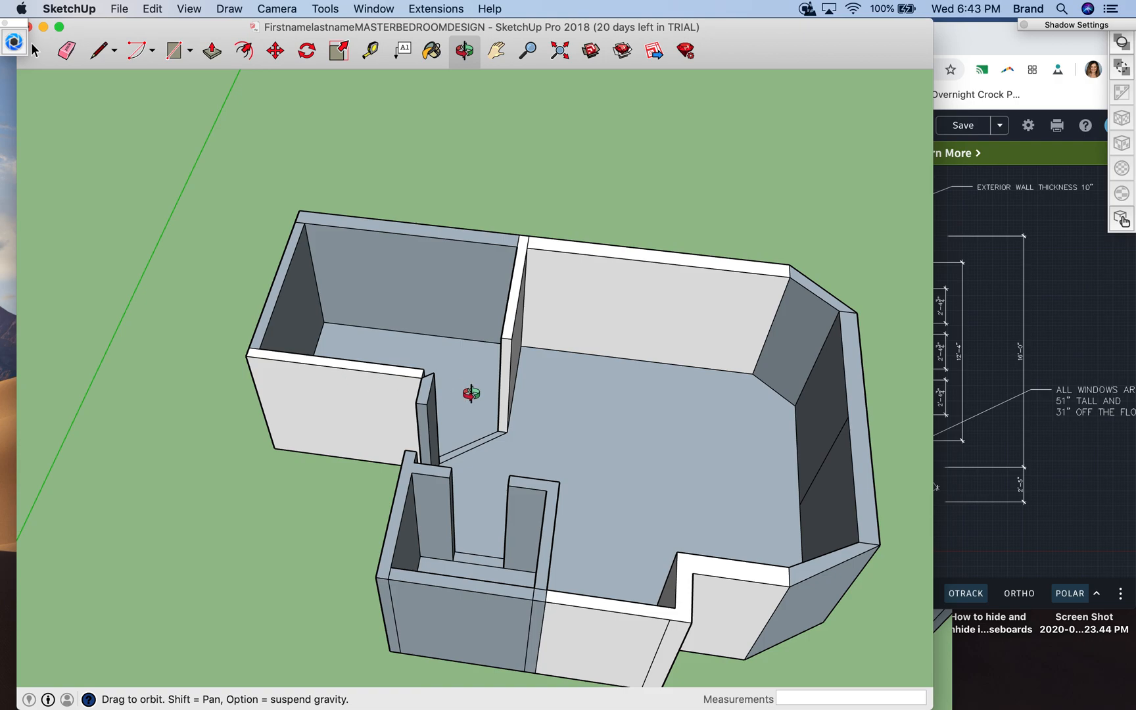
pyautogui.moveTo(471, 393); pyautogui.dragTo(482, 368)
pyautogui.click(209, 57)
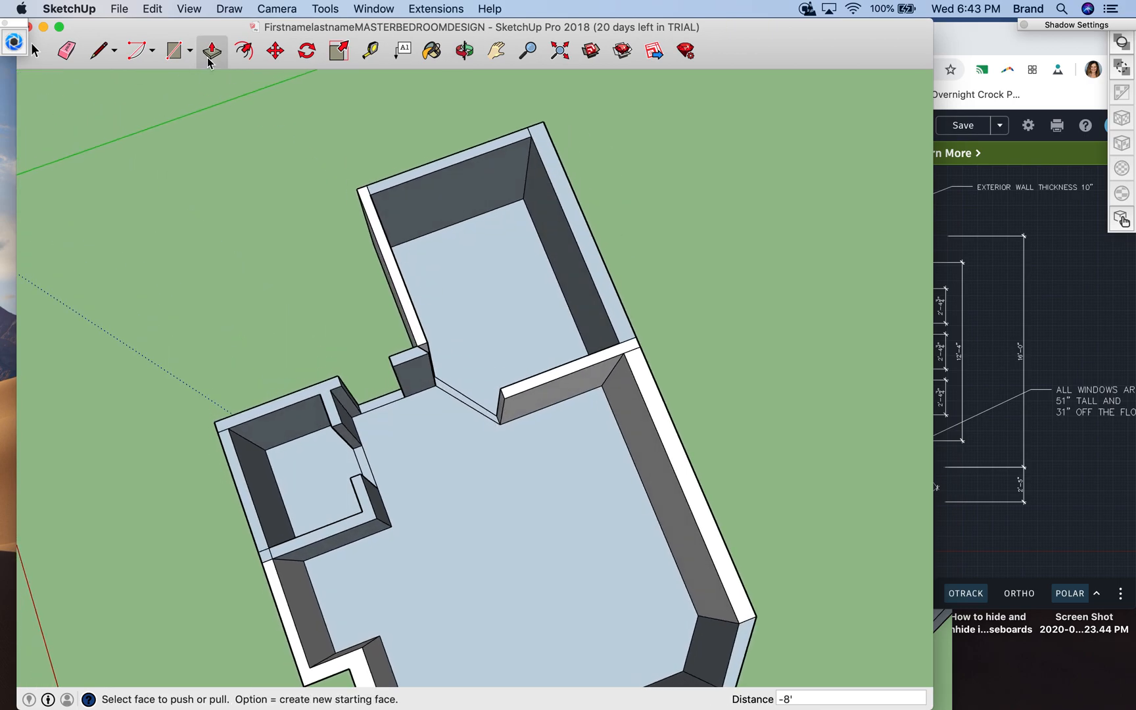
pyautogui.click(442, 393)
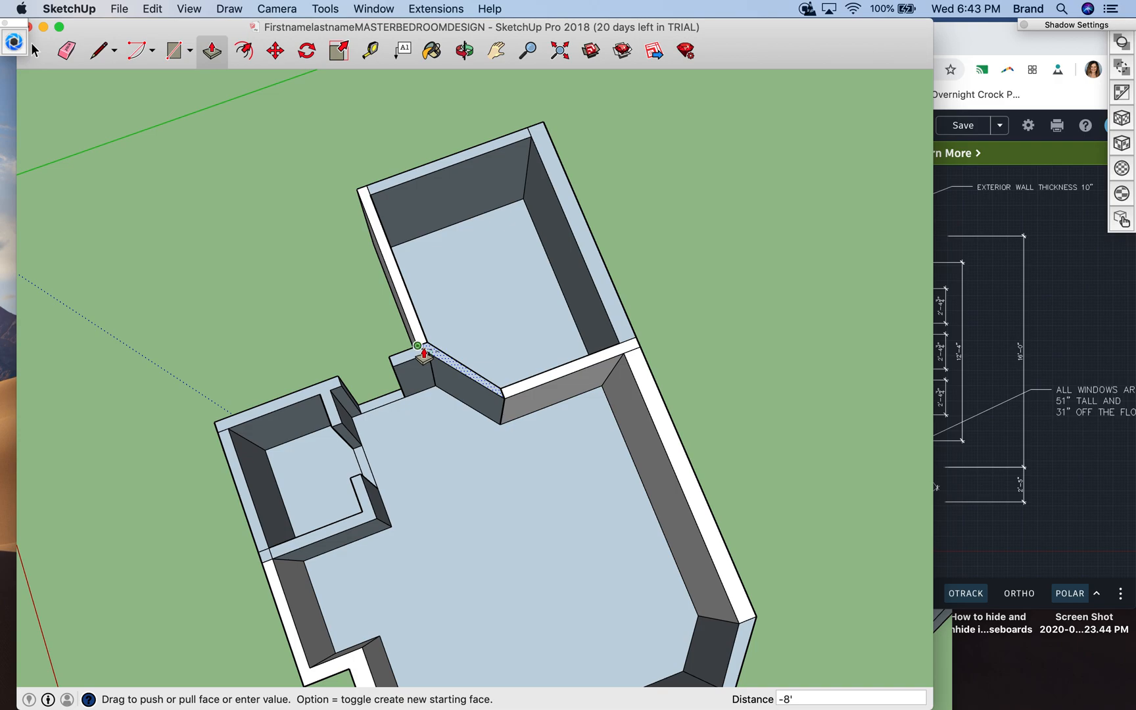
pyautogui.click(422, 353)
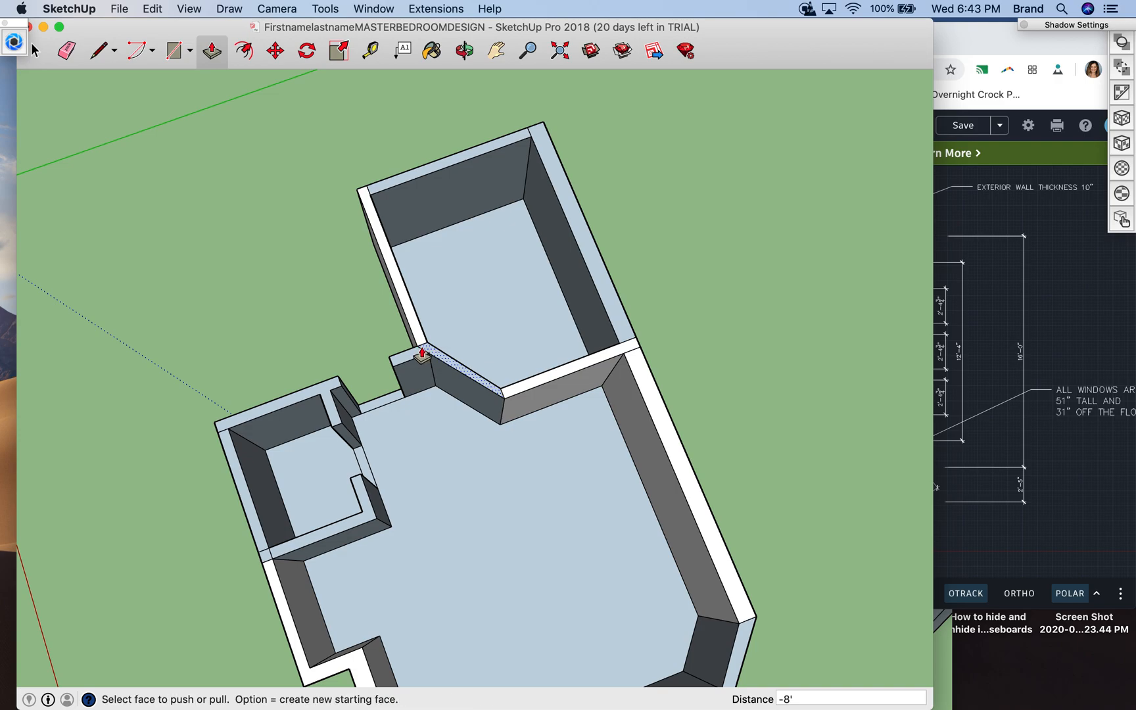
# - Hide the bedroom-side face of the angled bathroom wall
pyautogui.click(463, 51)
pyautogui.moveTo(432, 483); pyautogui.dragTo(467, 506)
pyautogui.moveTo(531, 463); pyautogui.dragTo(434, 514)
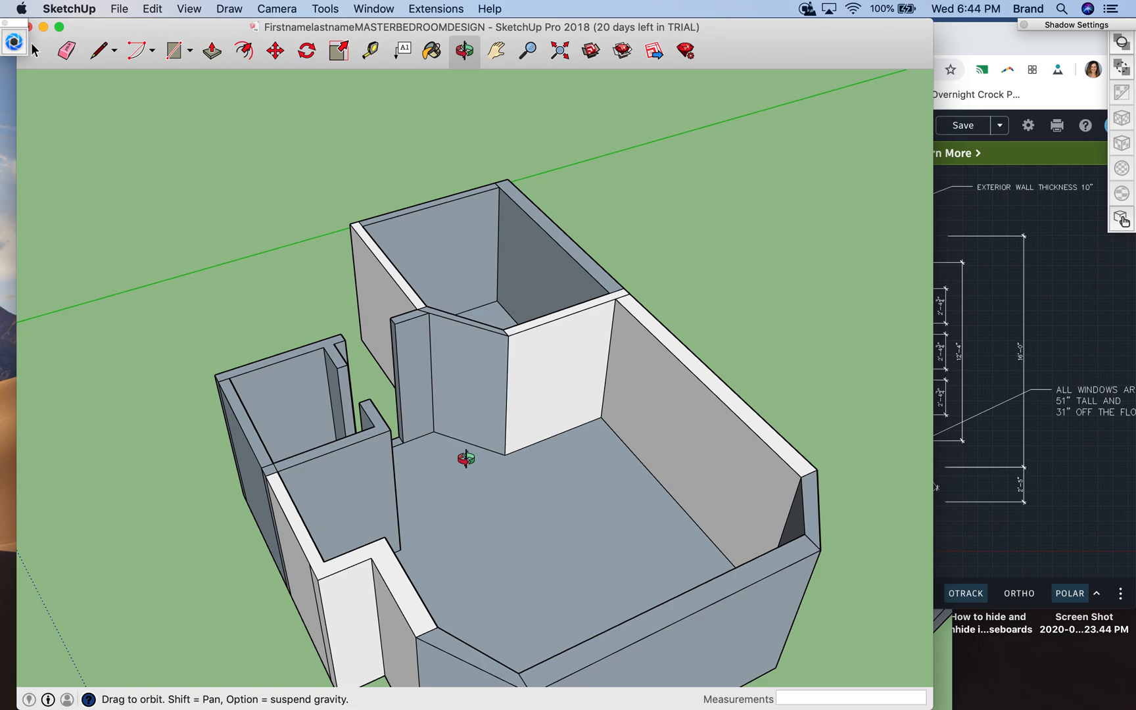
pyautogui.scroll(-2, 461, 458)
pyautogui.scroll(5, 466, 458)
pyautogui.scroll(3, 466, 458)
pyautogui.scroll(-4, 466, 458)
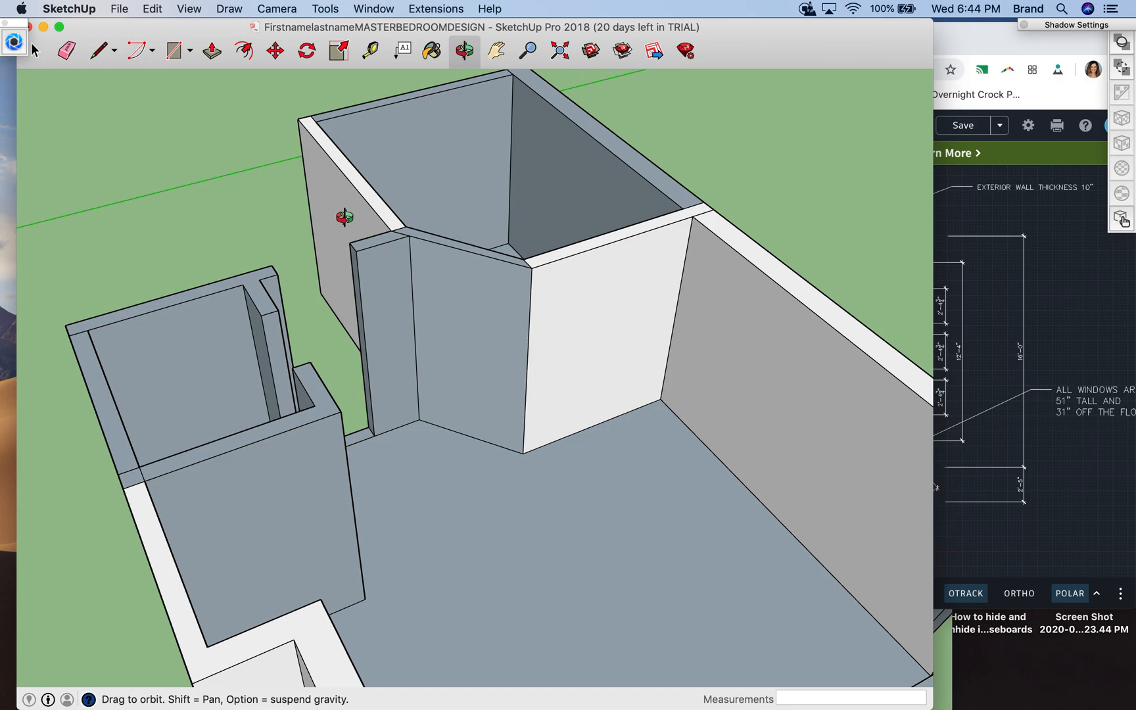
pyautogui.click(34, 49)
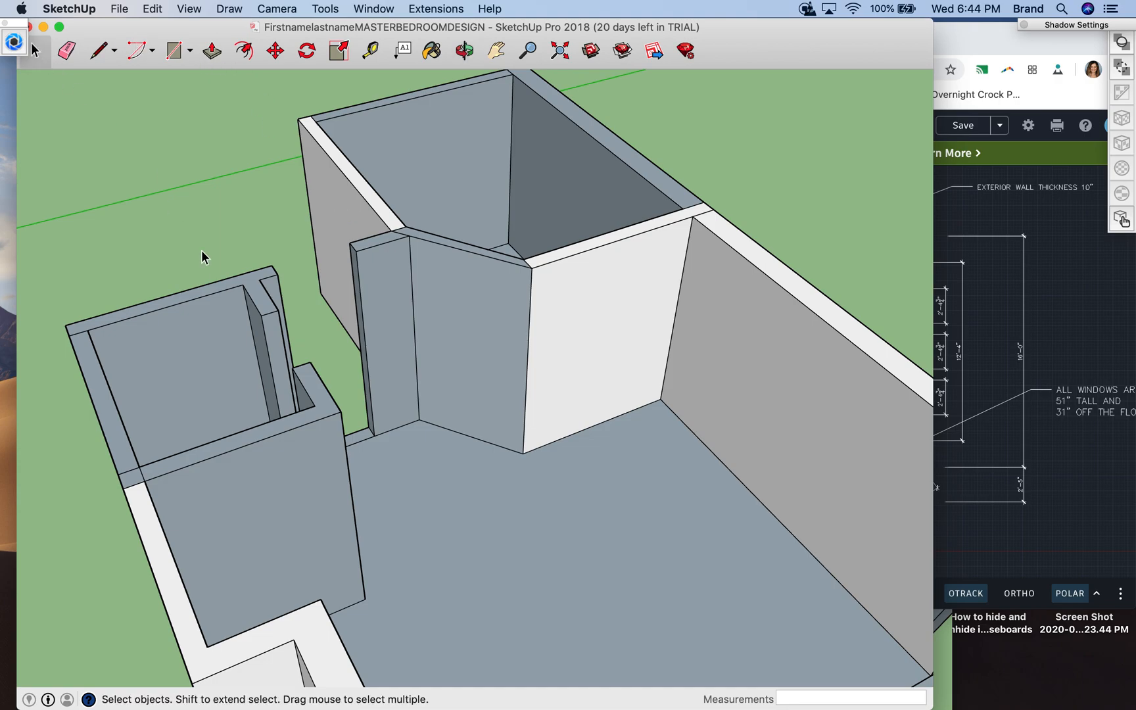
pyautogui.click(447, 357)
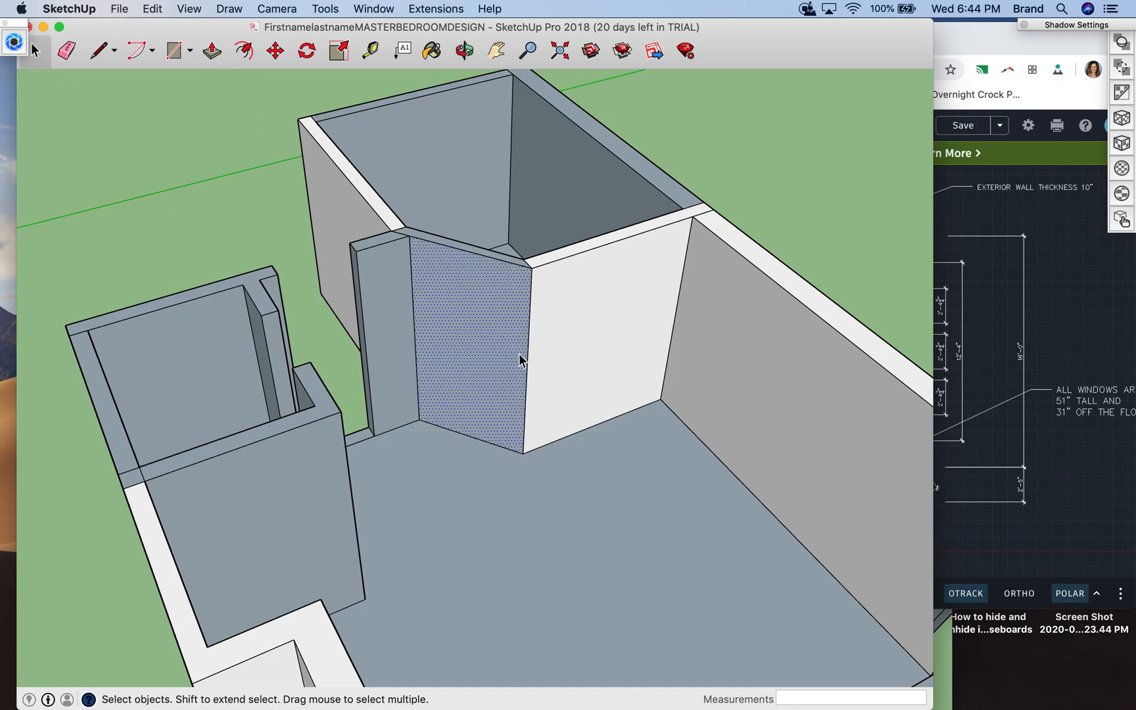
pyautogui.click(562, 348)
pyautogui.click(503, 348)
pyautogui.click(562, 345)
pyautogui.rightClick(492, 340)
pyautogui.click(551, 307)
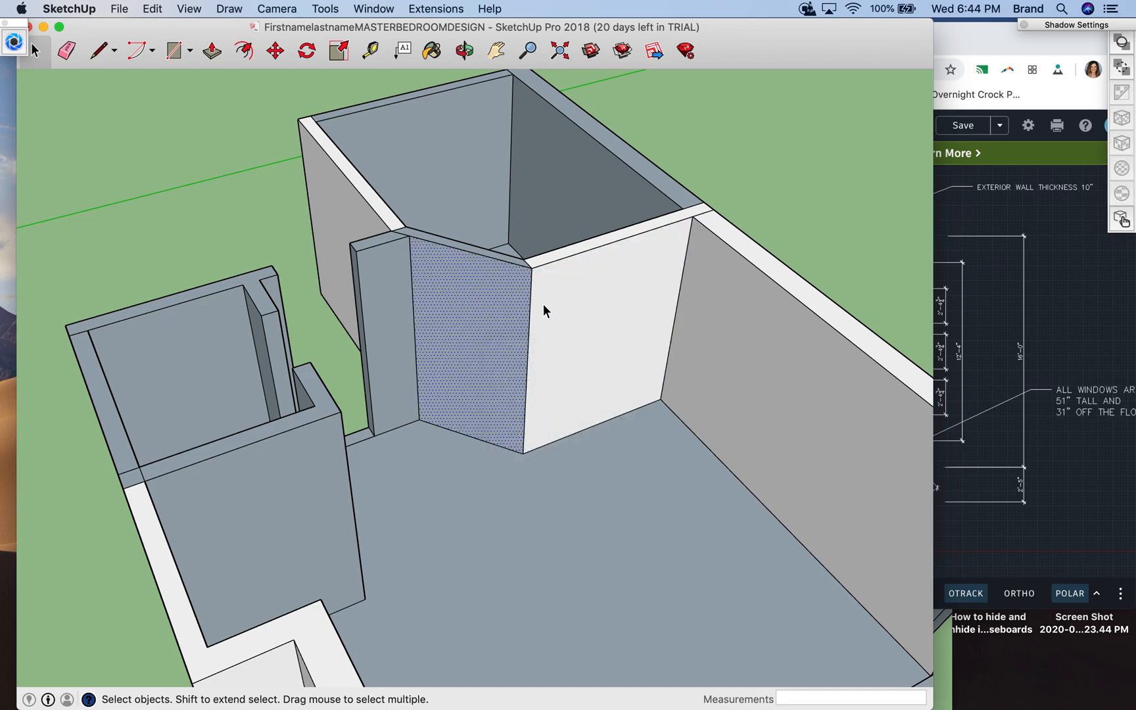
pyautogui.click(573, 312)
pyautogui.click(485, 305)
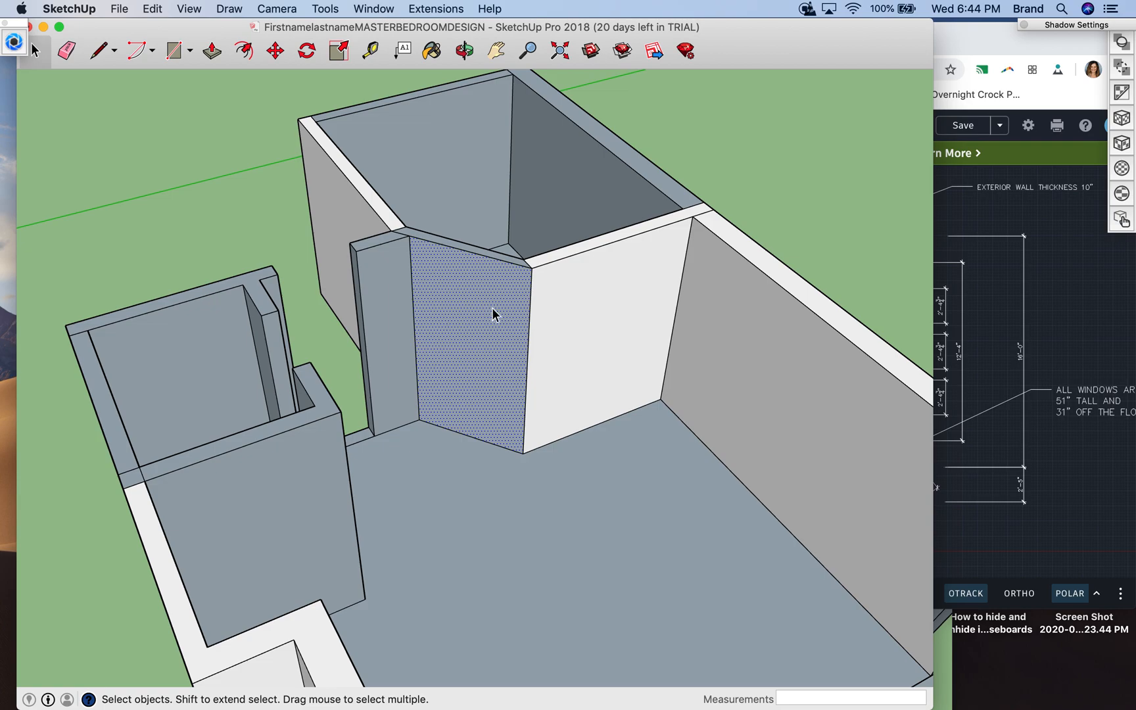
pyautogui.rightClick(492, 314)
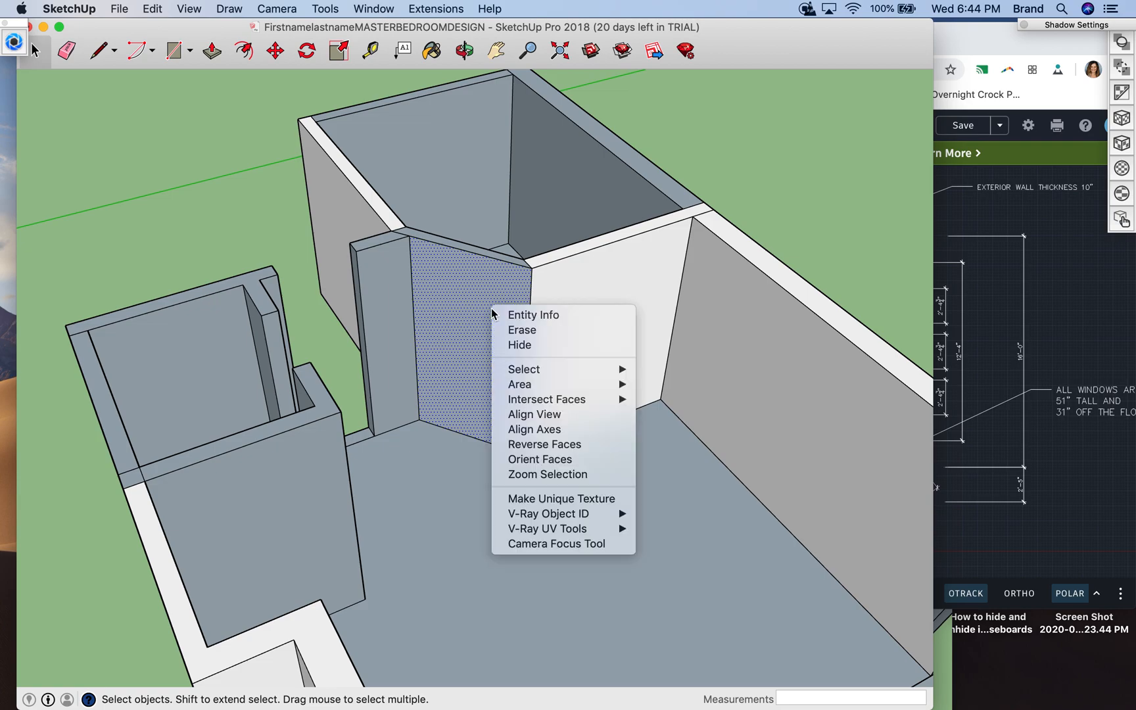
pyautogui.click(517, 345)
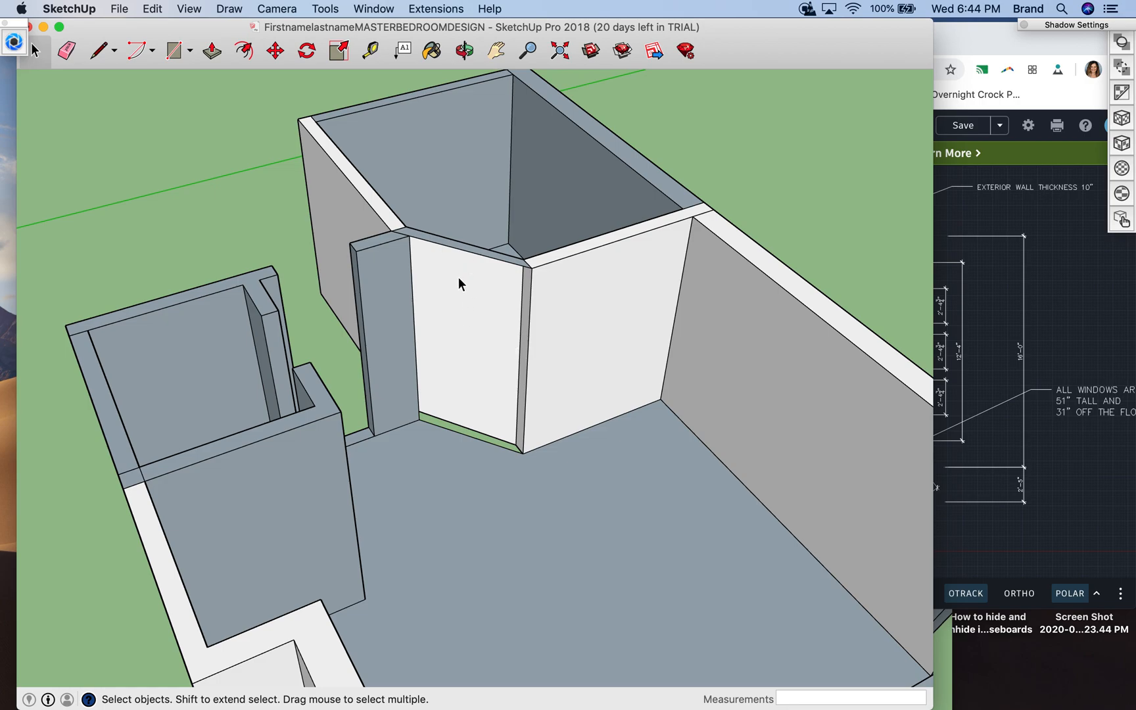
# - Unhide all hidden geometry to restore the angled bathroom wall's face
pyautogui.click(162, 8)
pyautogui.moveTo(191, 6)
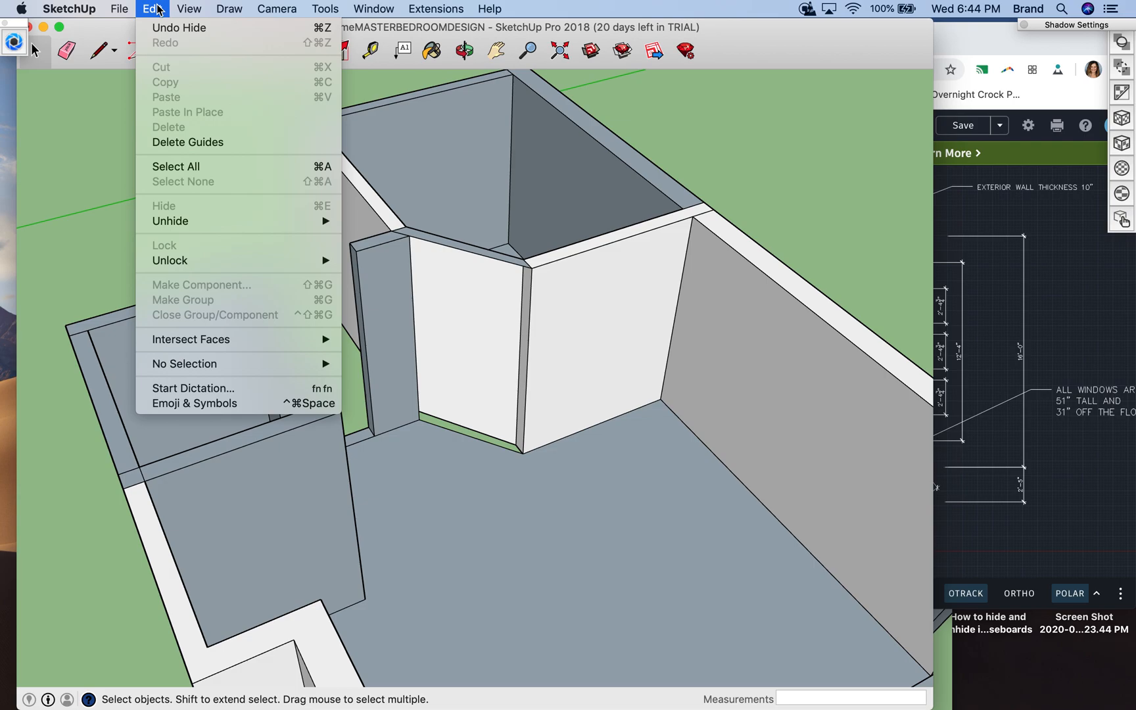
pyautogui.moveTo(198, 224)
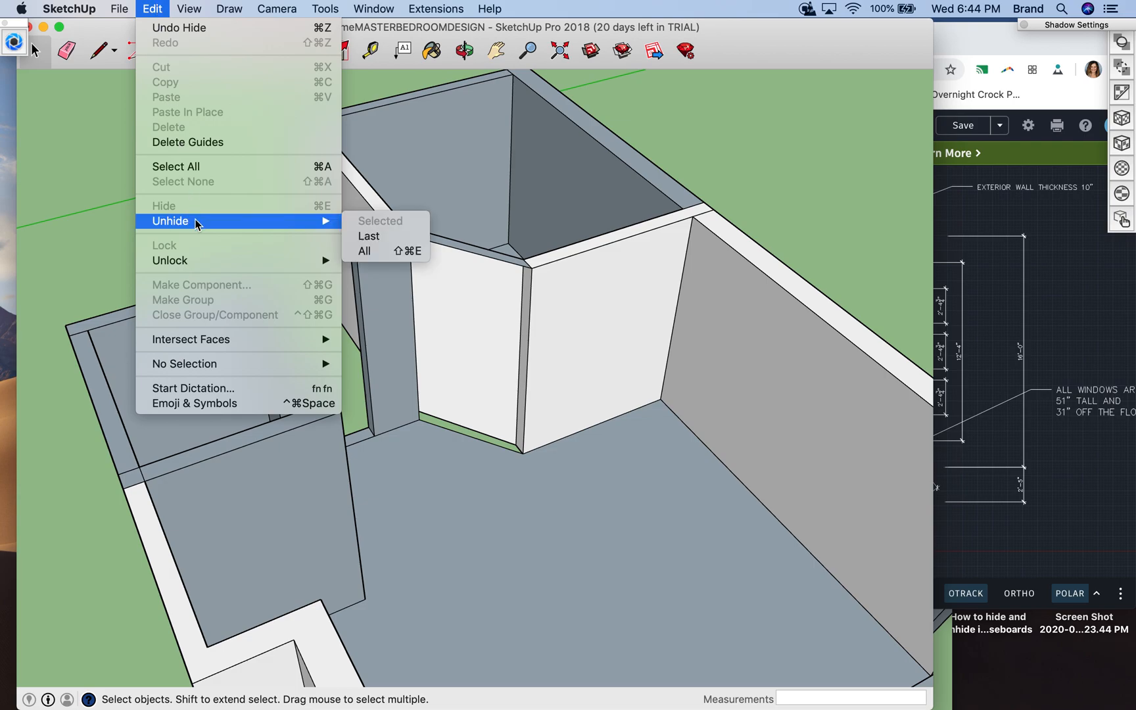
pyautogui.click(366, 250)
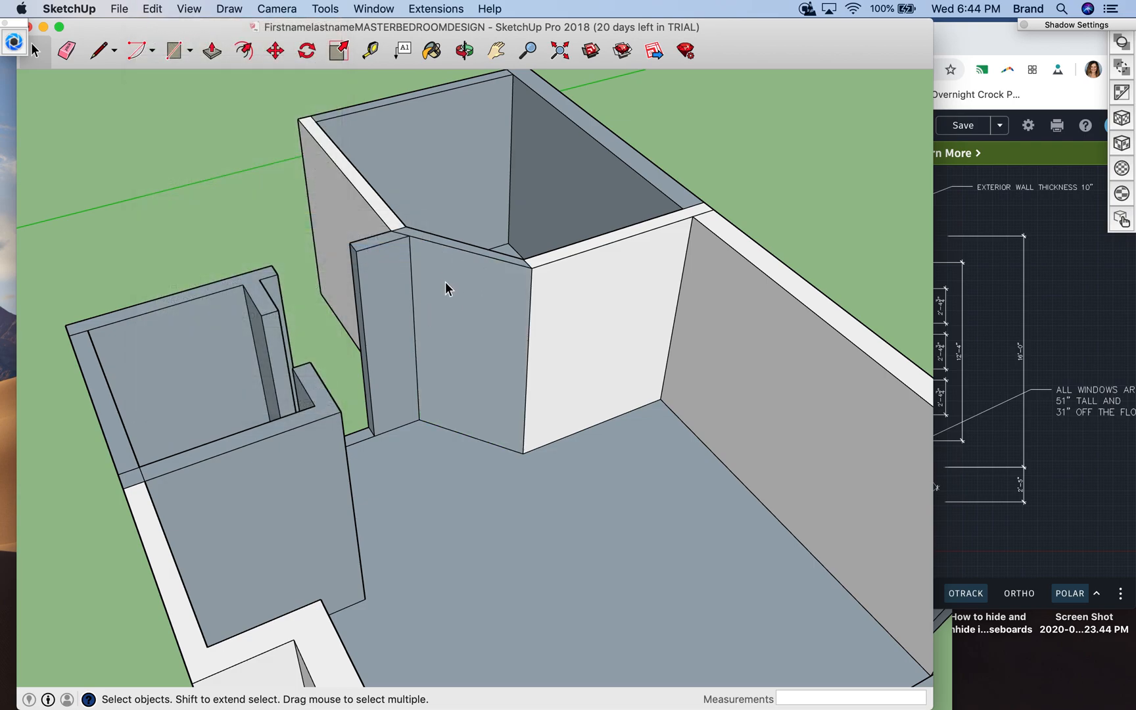
# - Measure the angled bathroom wall's length along its base on the bedroom side
pyautogui.click(98, 51)
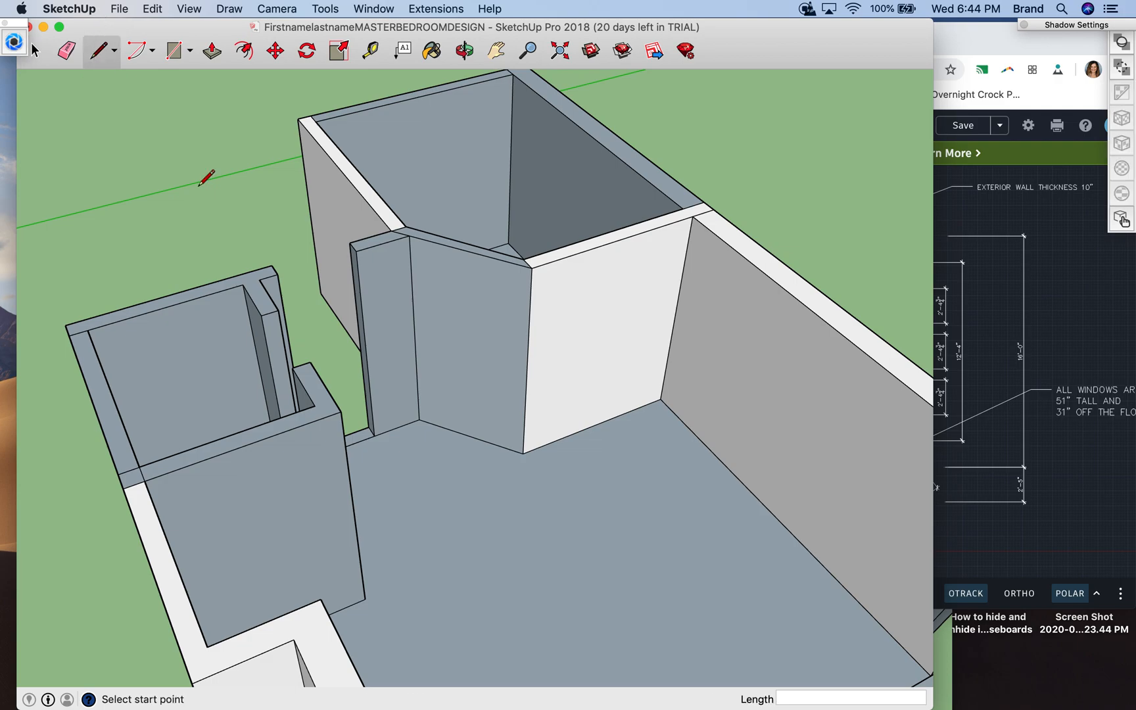
pyautogui.click(370, 50)
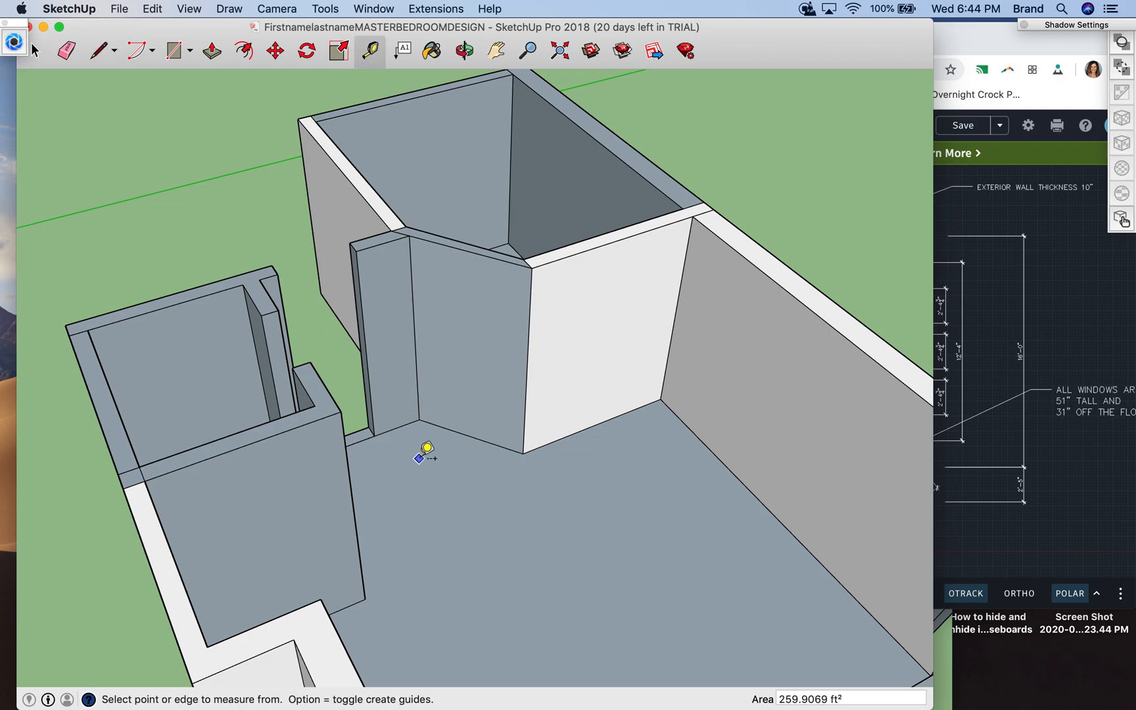
pyautogui.click(420, 418)
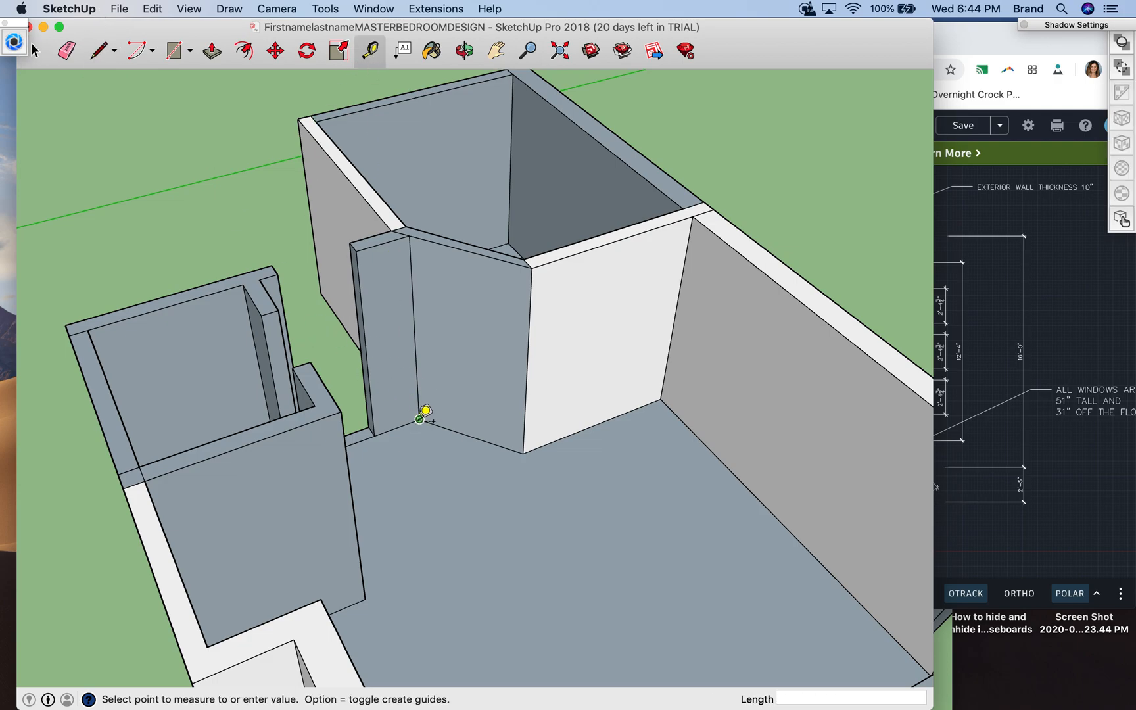
pyautogui.click(527, 443)
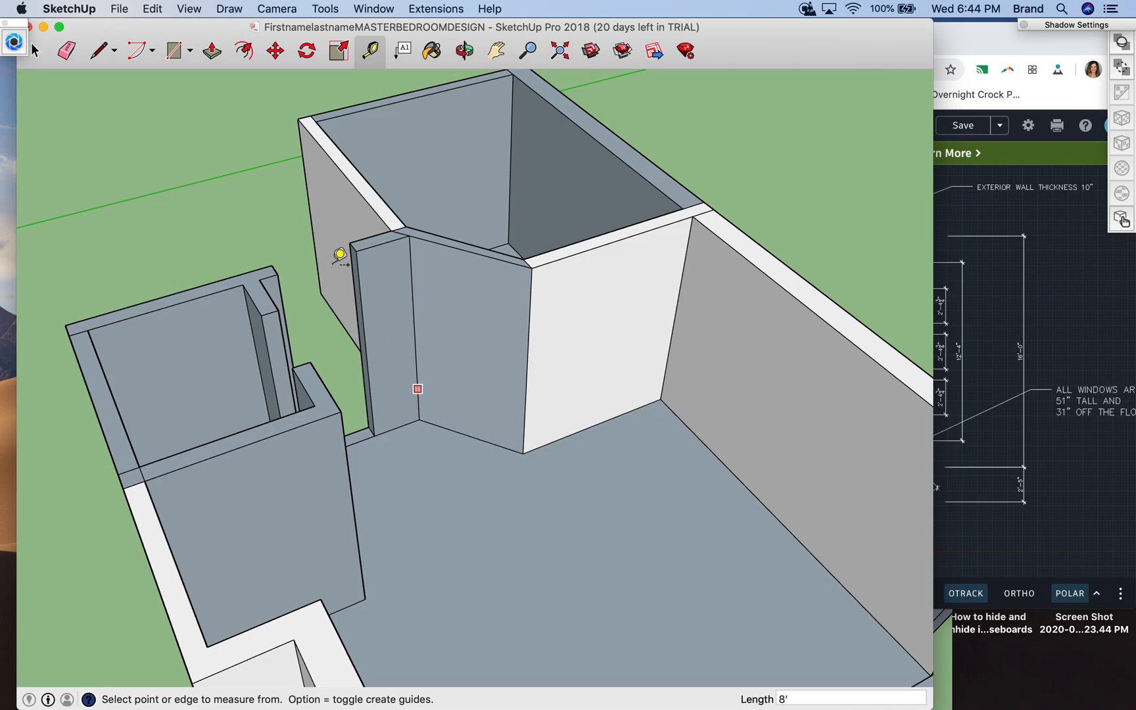
# - Draw the door's first vertical side on the angled wall, starting 9.5" along the base from the corner with the short wall piece
pyautogui.click(98, 54)
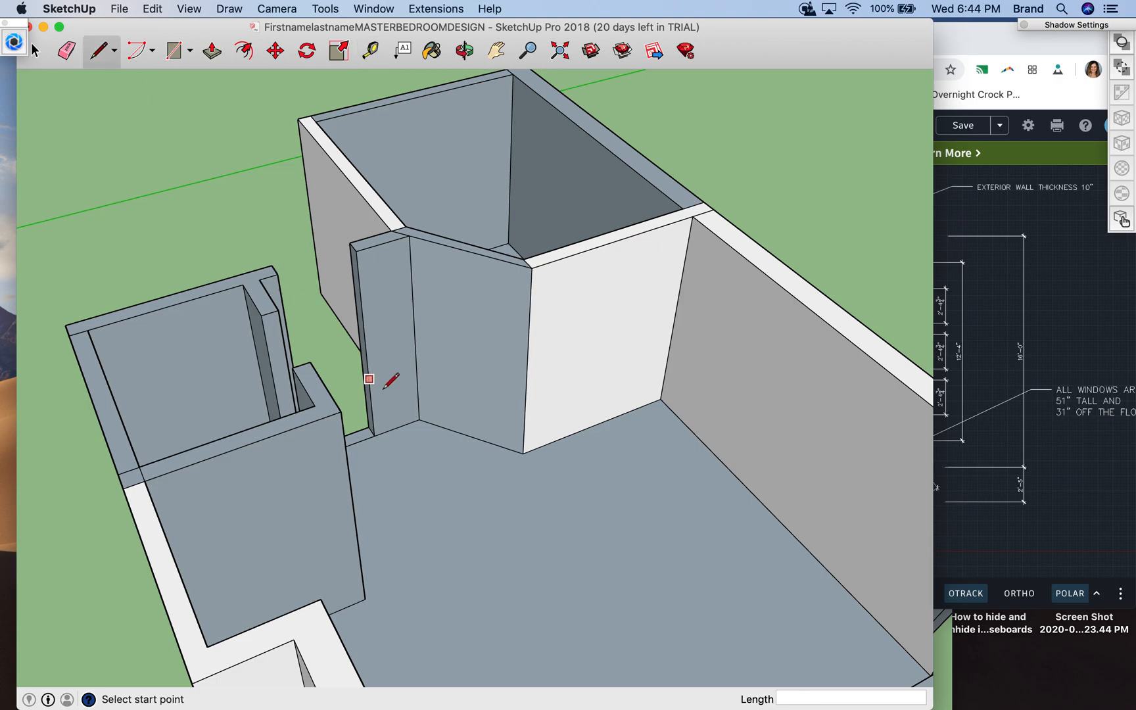
pyautogui.click(419, 418)
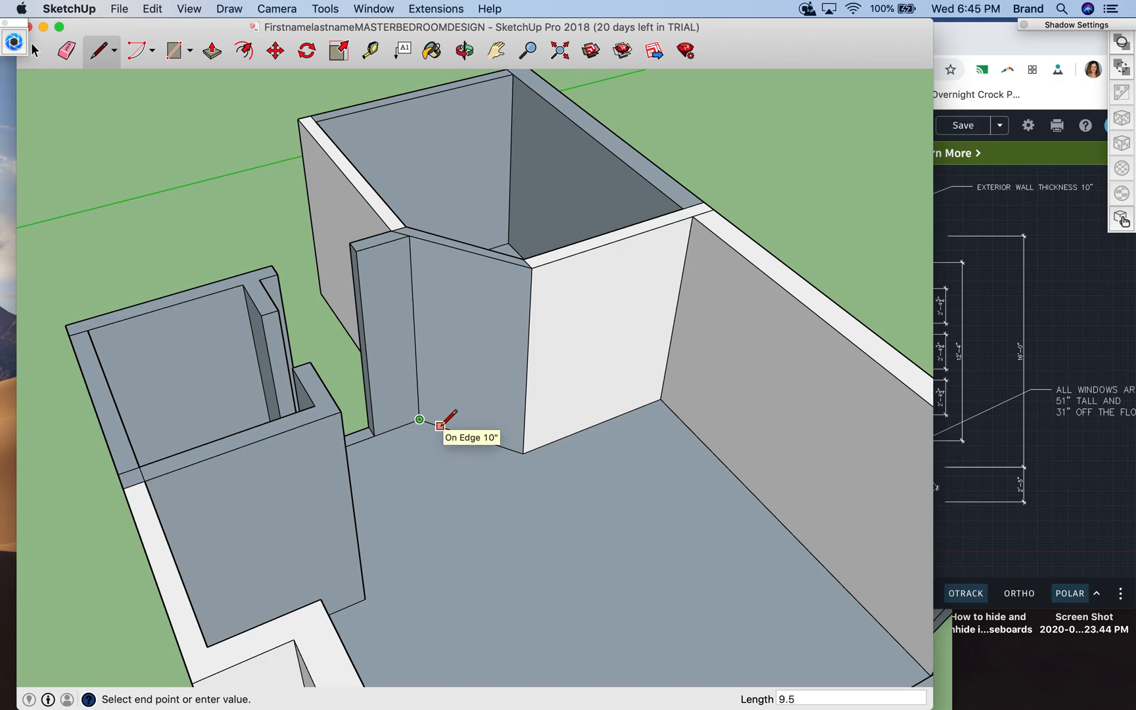
pyautogui.write('9.5')
pyautogui.press('Return')
pyautogui.click(439, 425)
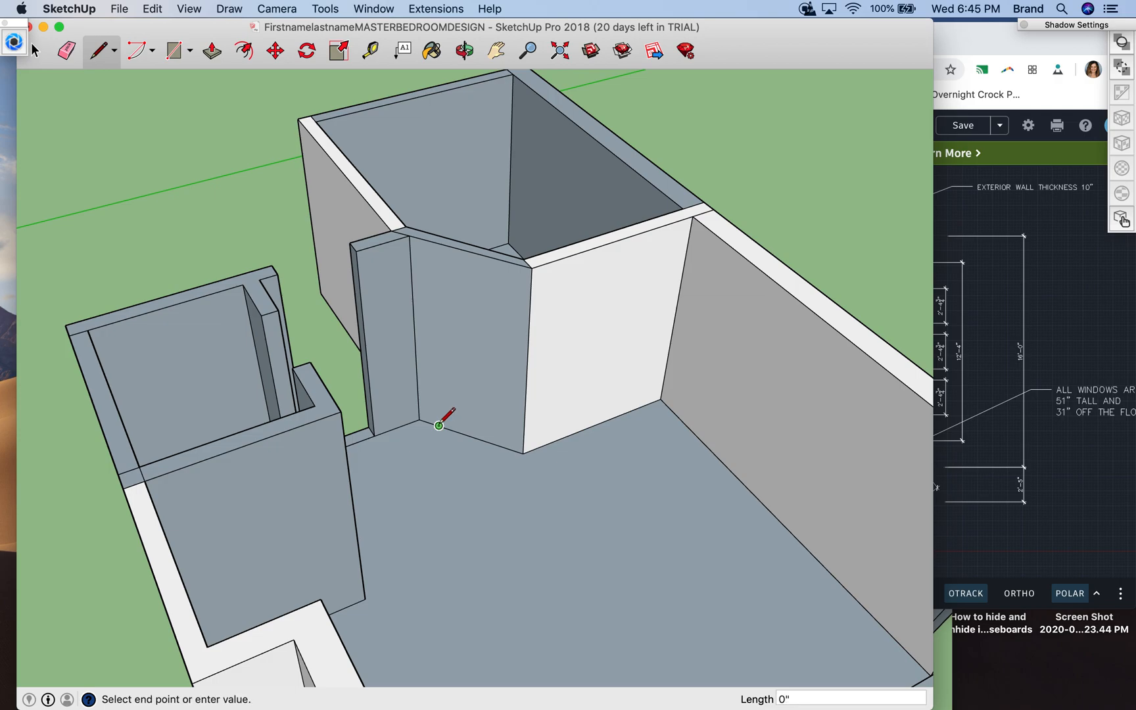
pyautogui.click(433, 268)
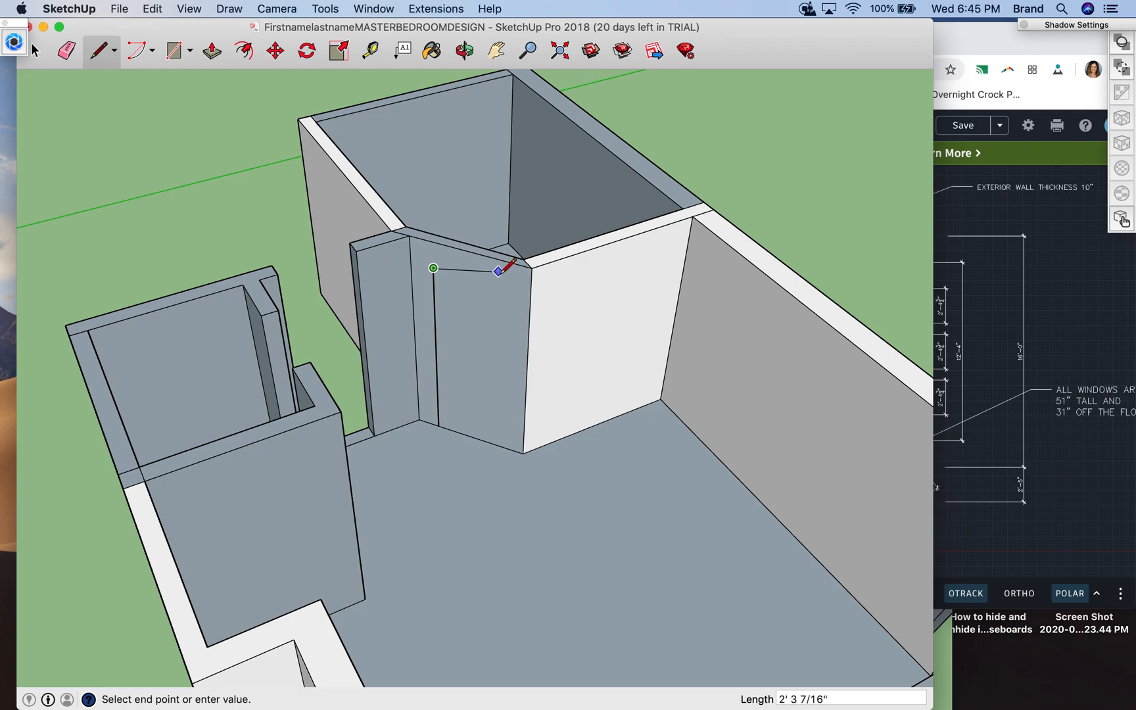
# - Draw the door's second side 7' high, 9.5" from the angled wall's other corner, and close the outline across the top
pyautogui.press('o')
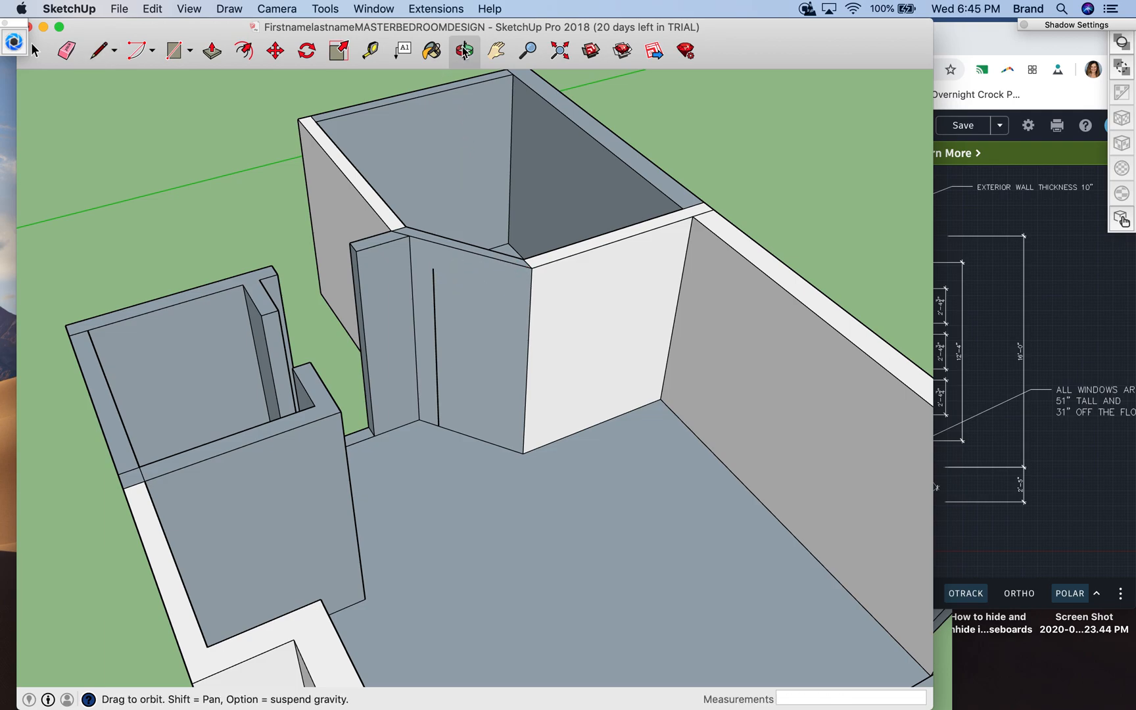
pyautogui.moveTo(421, 360); pyautogui.dragTo(500, 279)
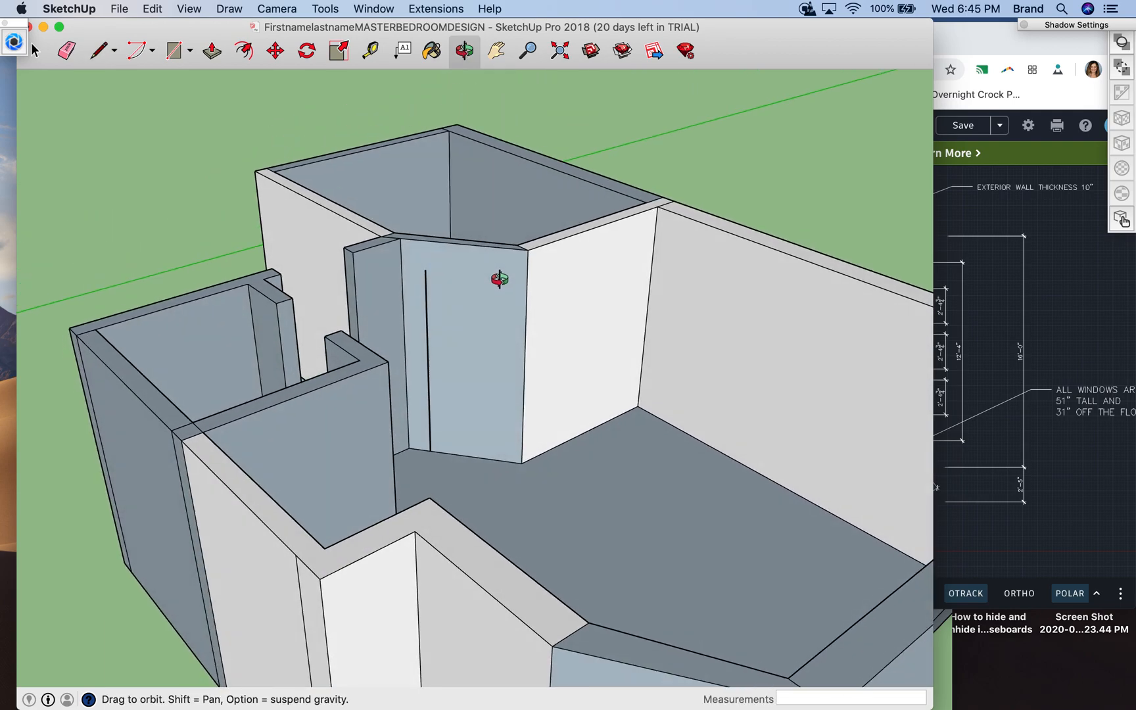
pyautogui.click(99, 53)
pyautogui.press('Escape')
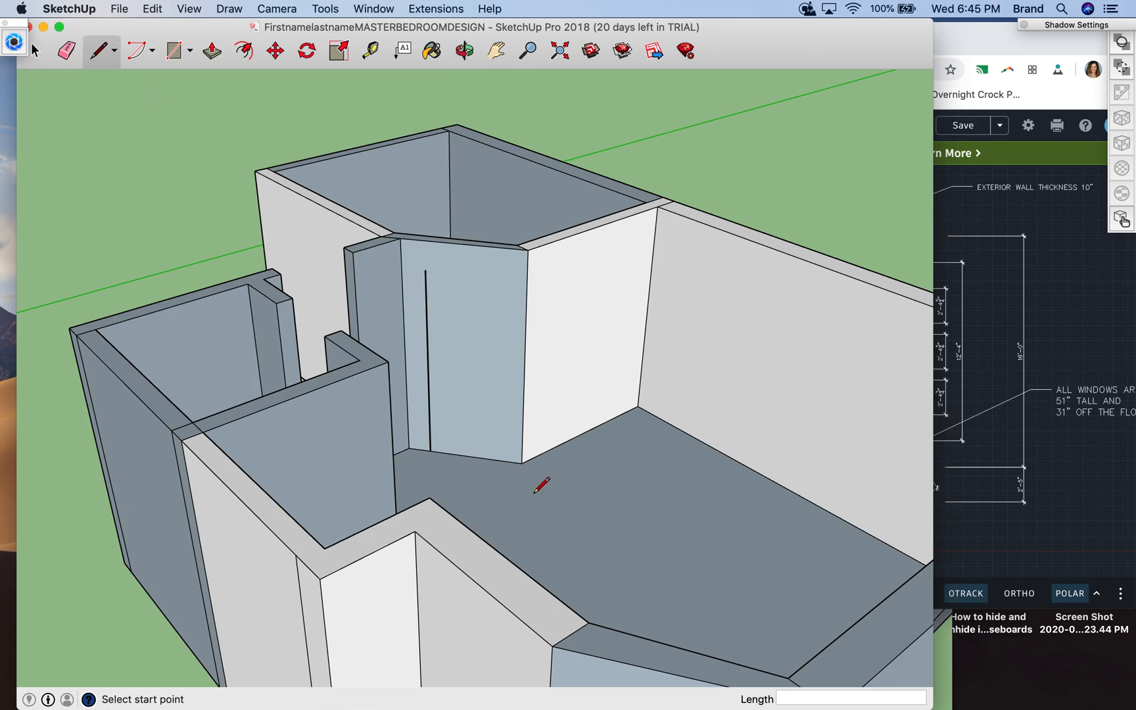
pyautogui.click(523, 464)
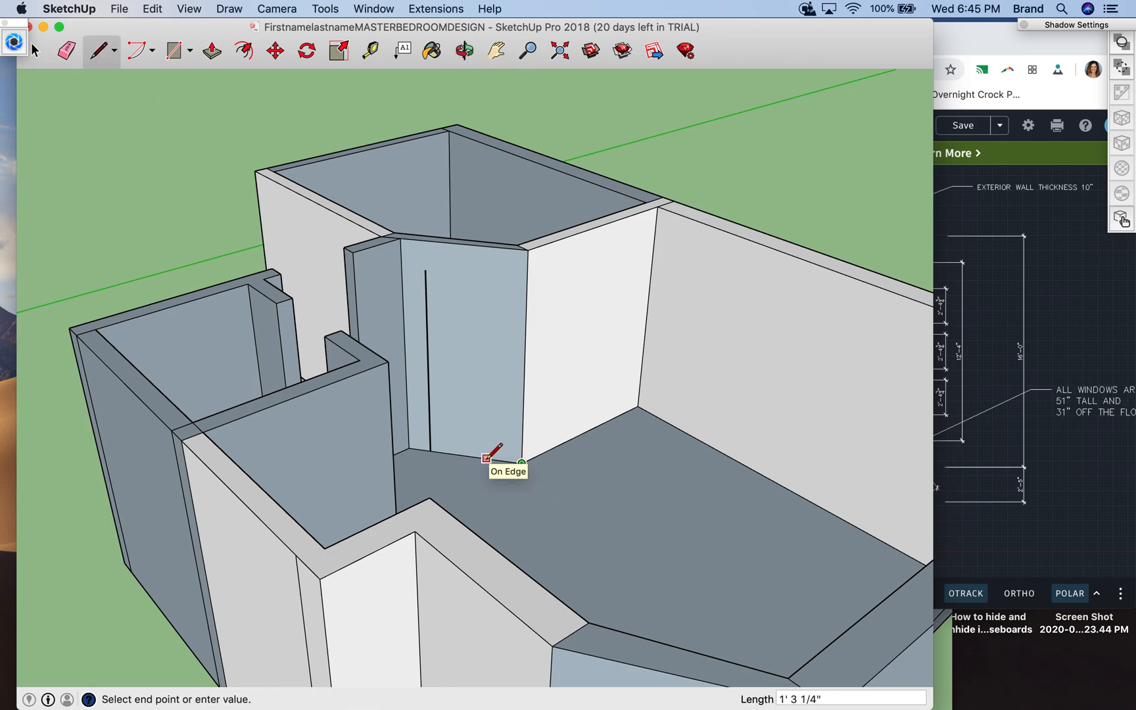
pyautogui.press('Return')
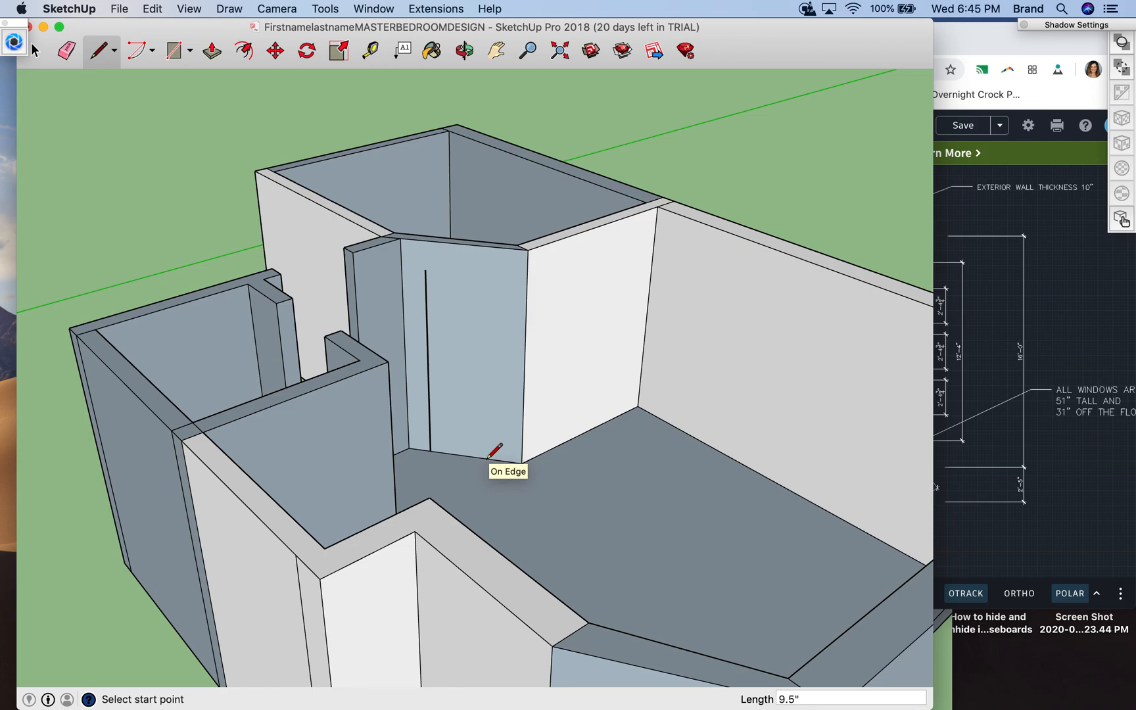
pyautogui.click(500, 460)
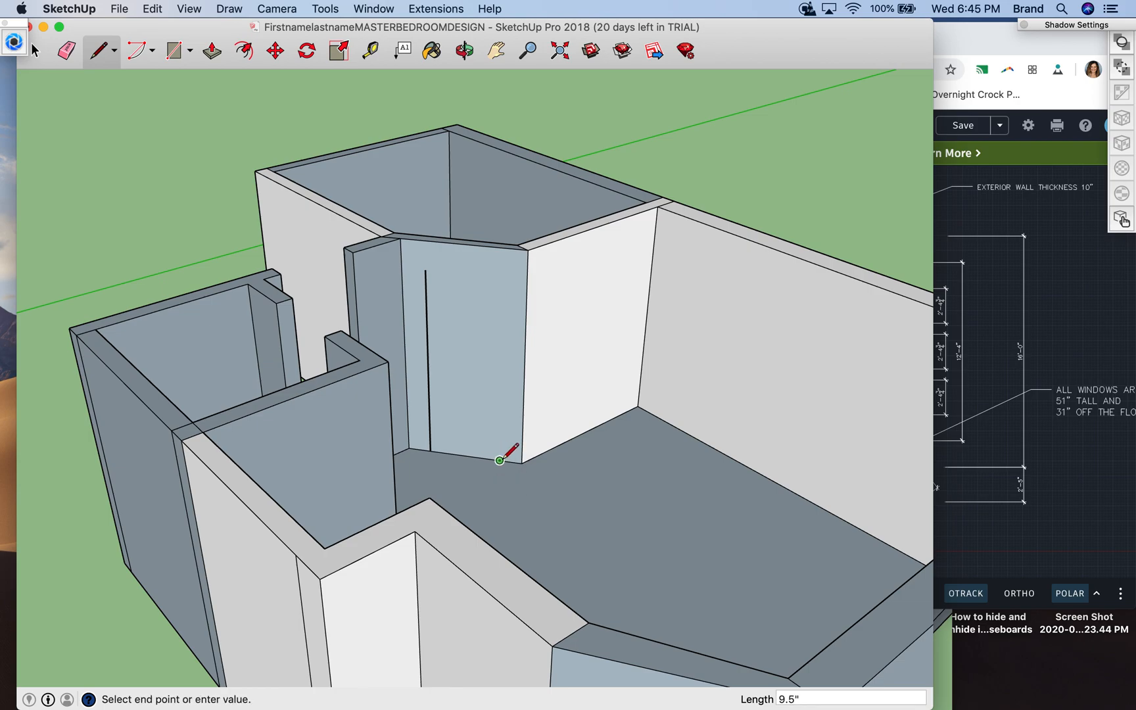
pyautogui.write("7'")
pyautogui.press('Return')
pyautogui.click(425, 269)
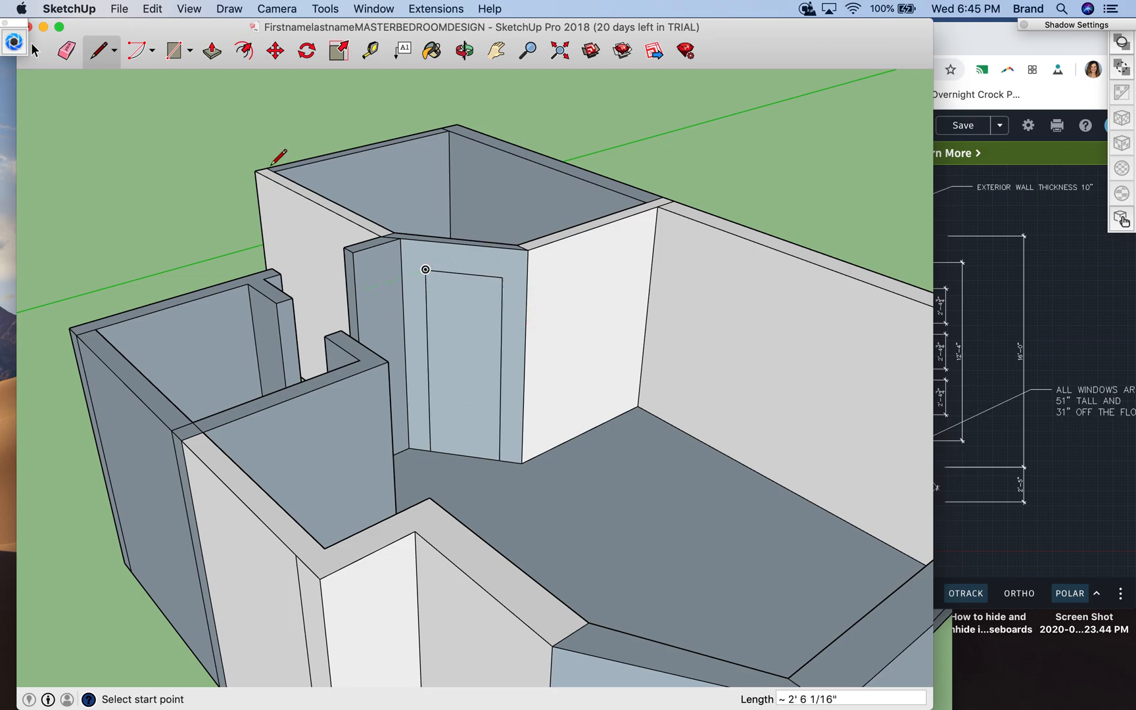
# - Try to push the door face 3 3/4" into the angled bathroom wall with Push/Pull
pyautogui.click(212, 53)
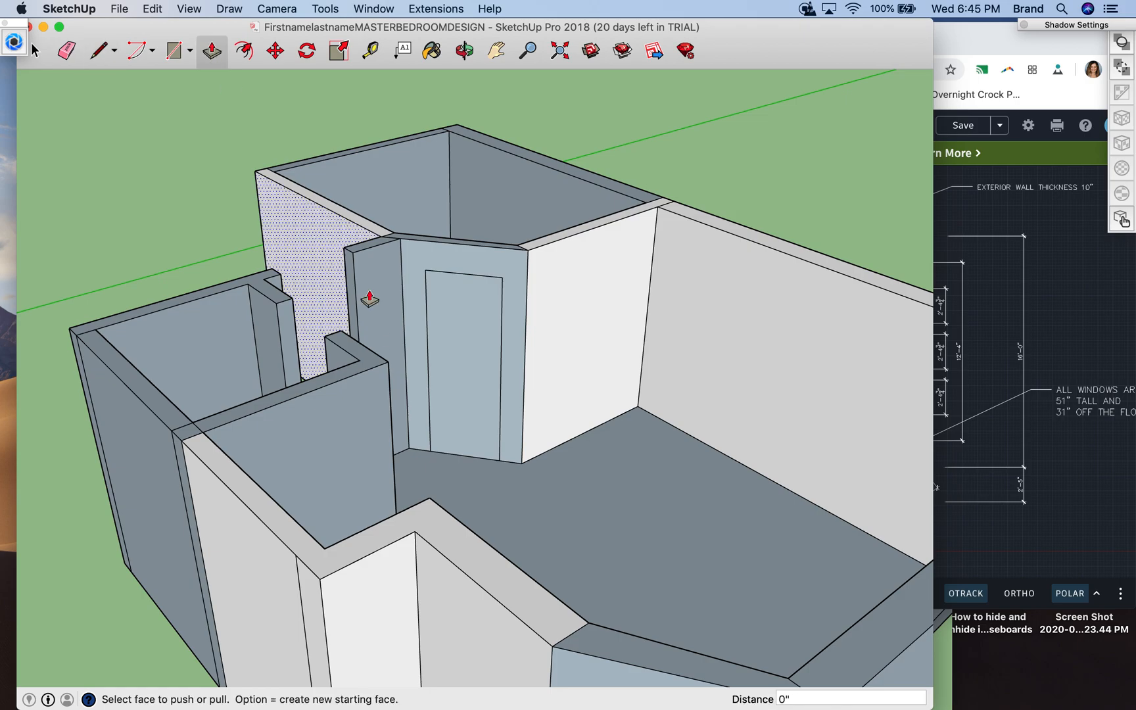
pyautogui.click(465, 427)
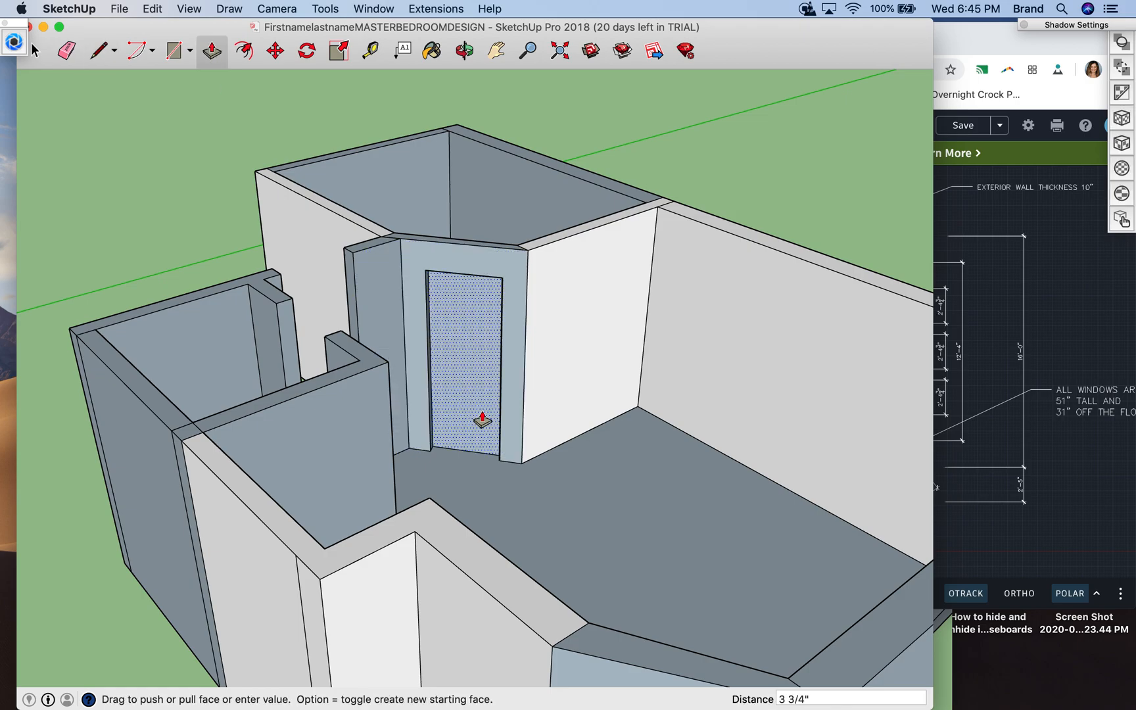
pyautogui.click(471, 329)
pyautogui.click(465, 395)
pyautogui.click(469, 334)
pyautogui.click(464, 426)
pyautogui.click(461, 332)
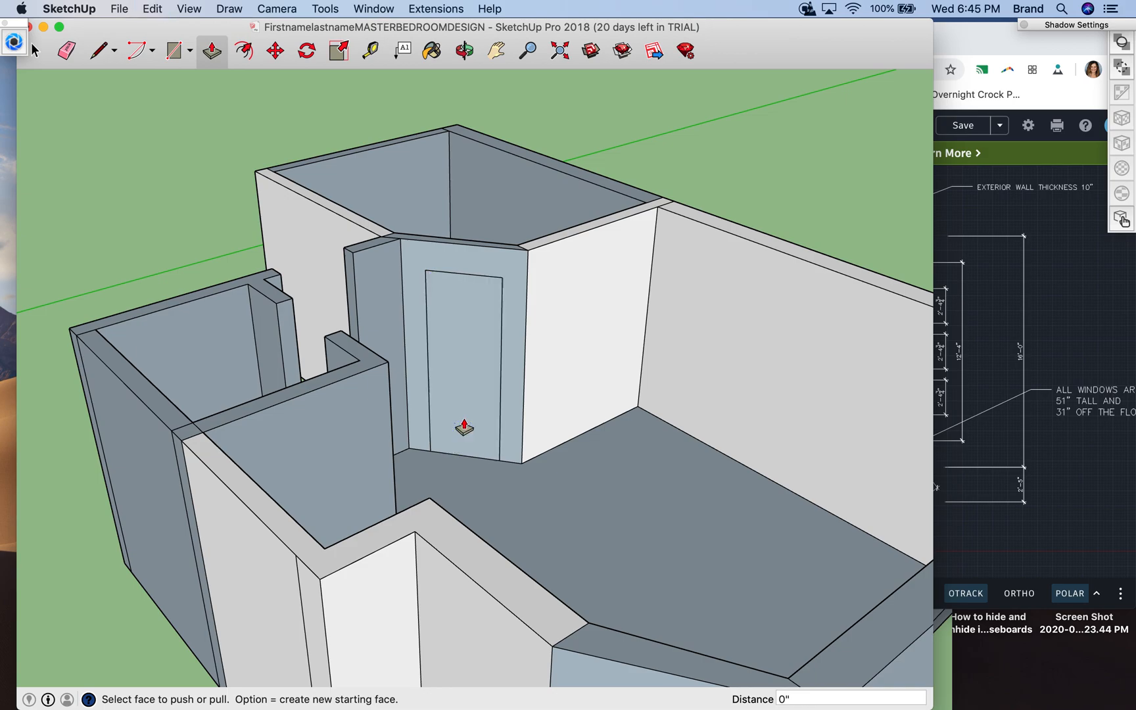
pyautogui.click(460, 436)
pyautogui.moveTo(460, 436); pyautogui.dragTo(467, 367)
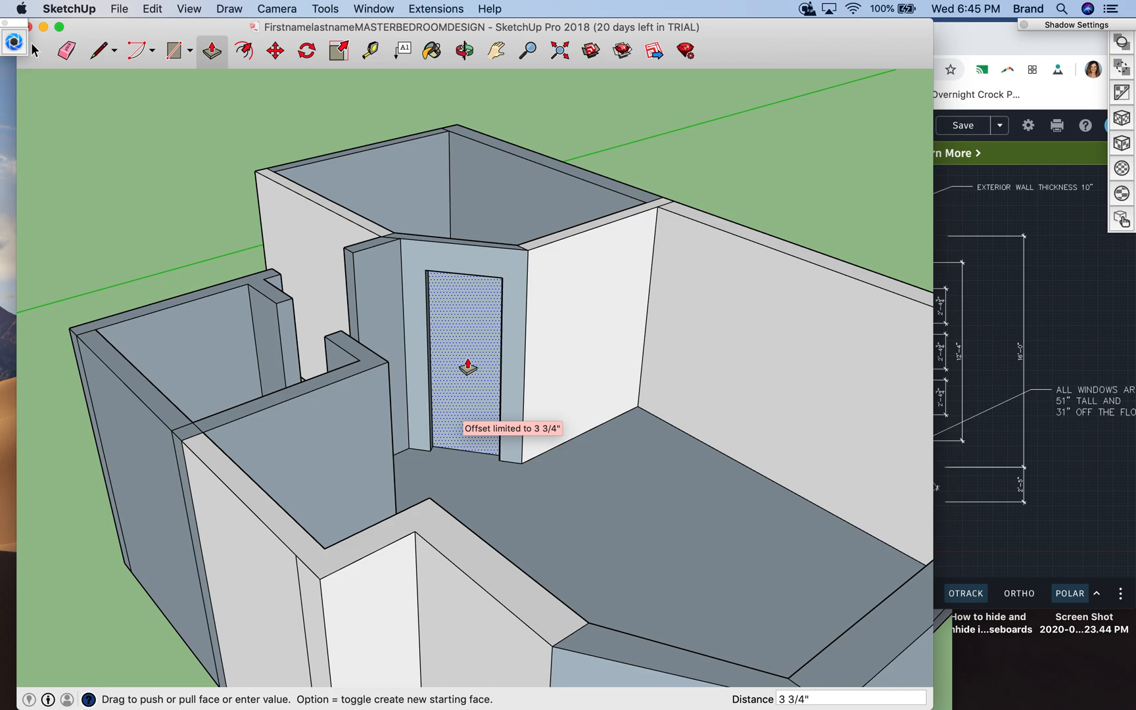
pyautogui.click(468, 309)
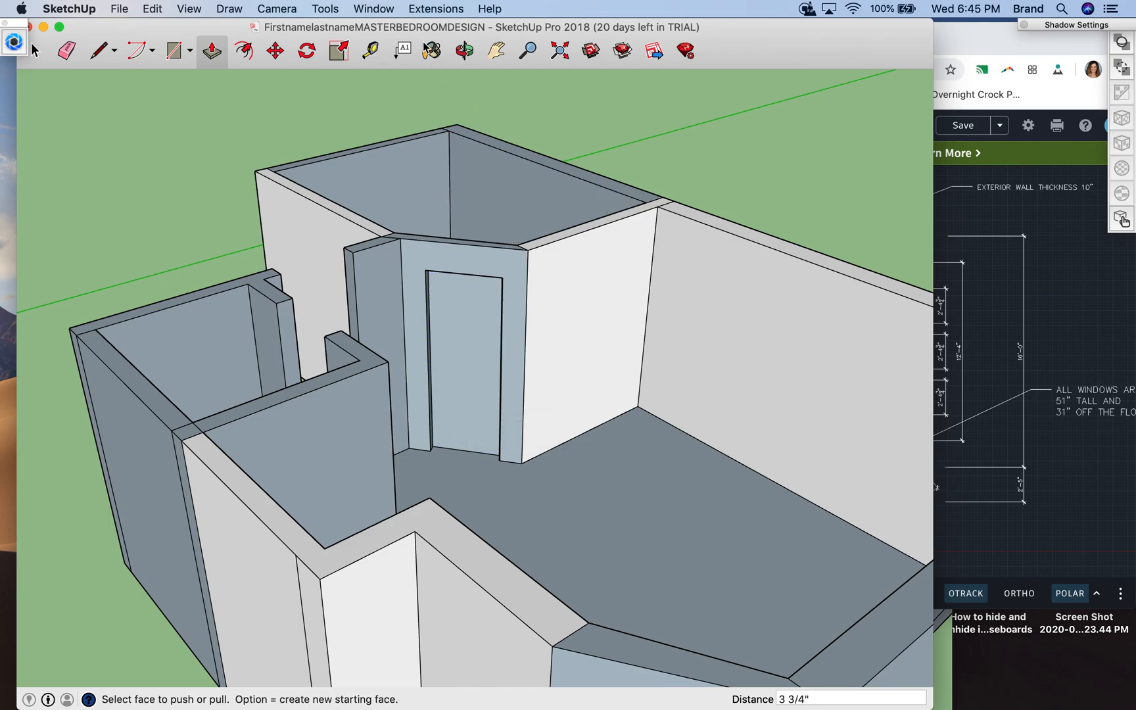
# - Try again to push the door face through the angled bathroom wall with Push/Pull
pyautogui.click(464, 51)
pyautogui.moveTo(502, 203); pyautogui.dragTo(300, 337)
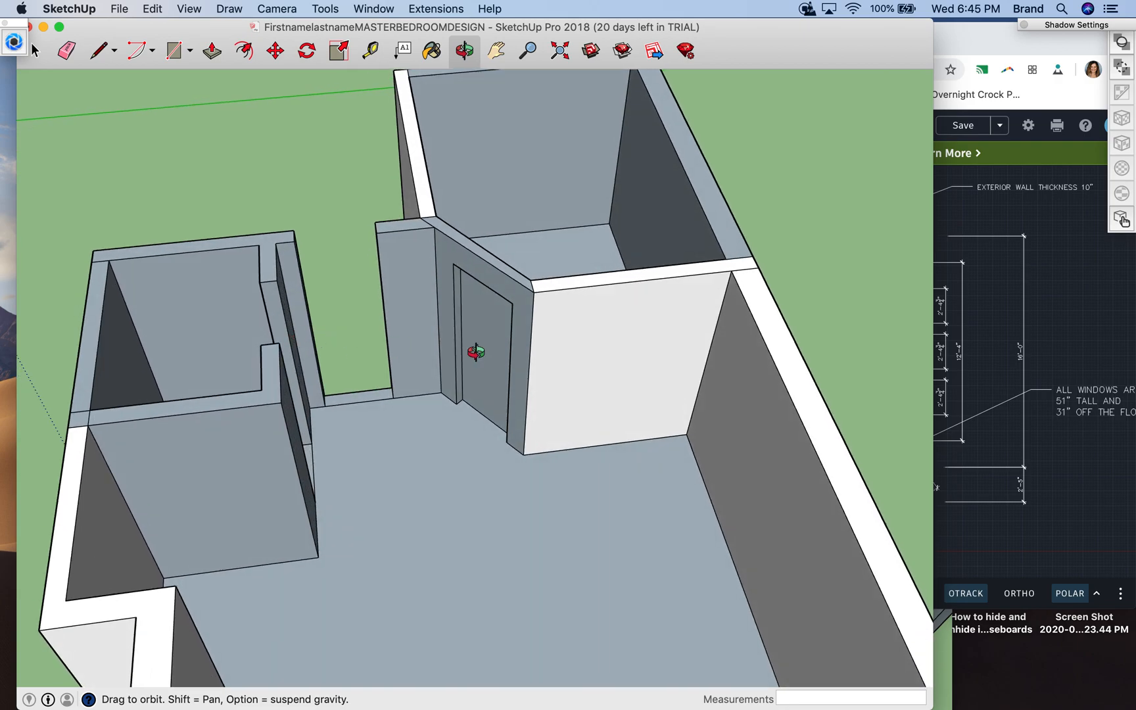
pyautogui.moveTo(616, 305); pyautogui.dragTo(171, 379)
pyautogui.moveTo(361, 367); pyautogui.dragTo(750, 325)
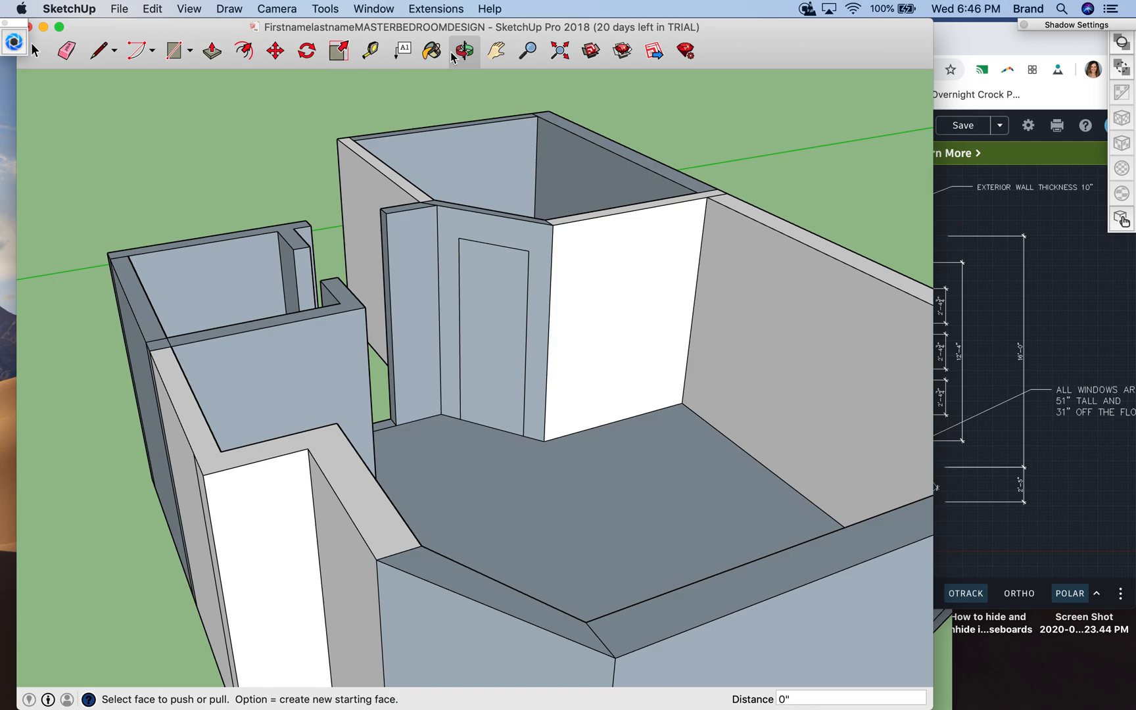
pyautogui.click(213, 50)
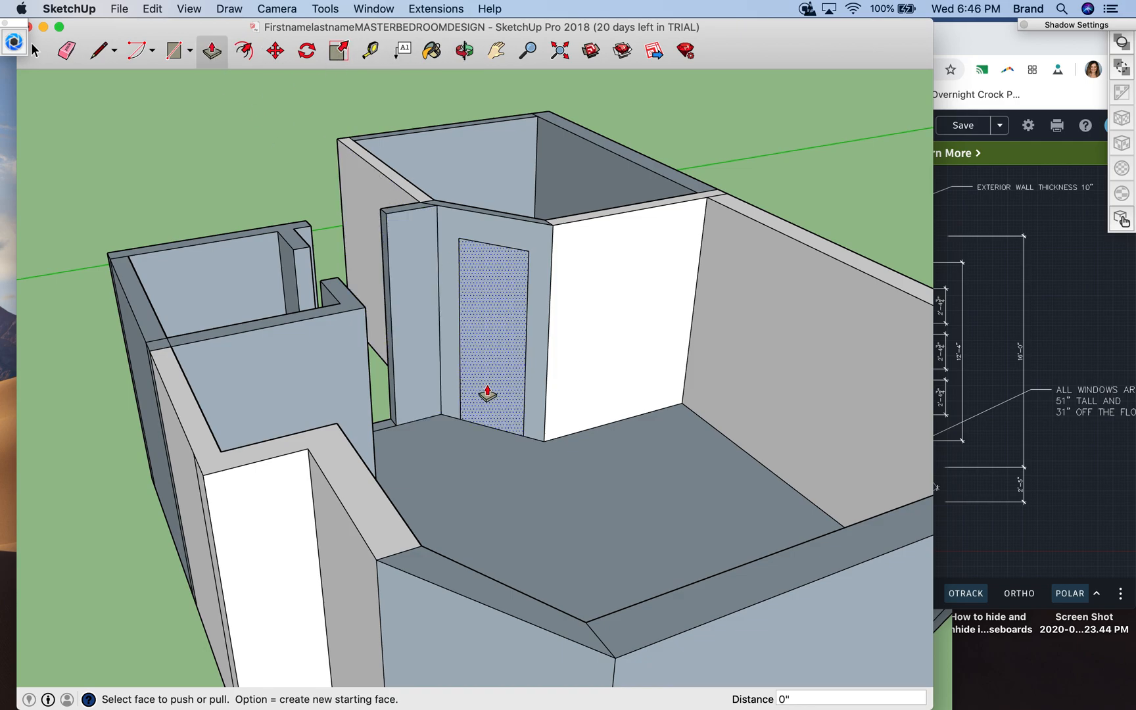
pyautogui.moveTo(486, 422); pyautogui.dragTo(500, 297)
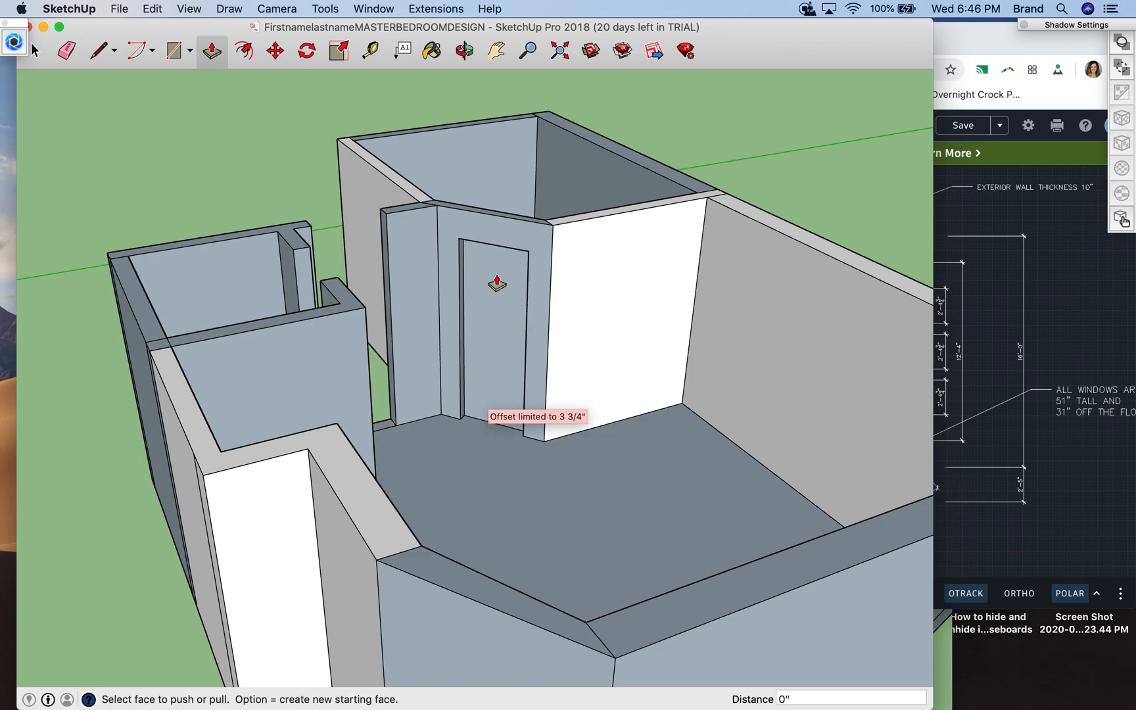
# - Erase the angled bathroom wall's bedroom-side top edge, plus the door outline's top edge and one side edge
pyautogui.click(66, 51)
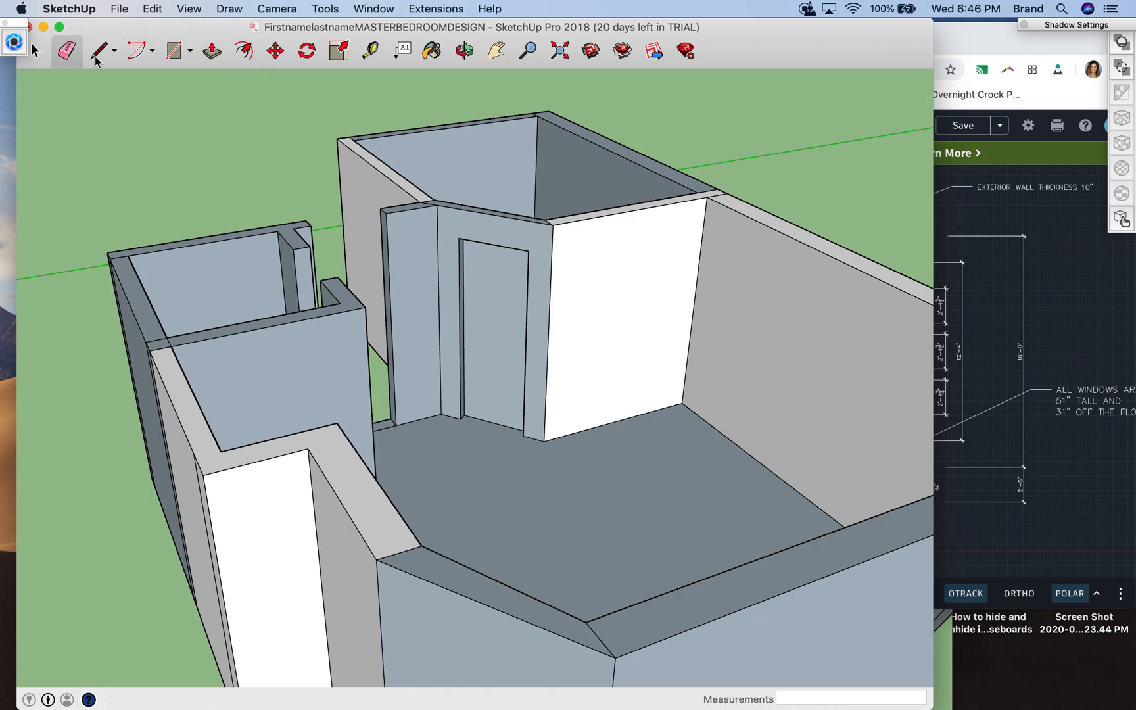
pyautogui.click(499, 215)
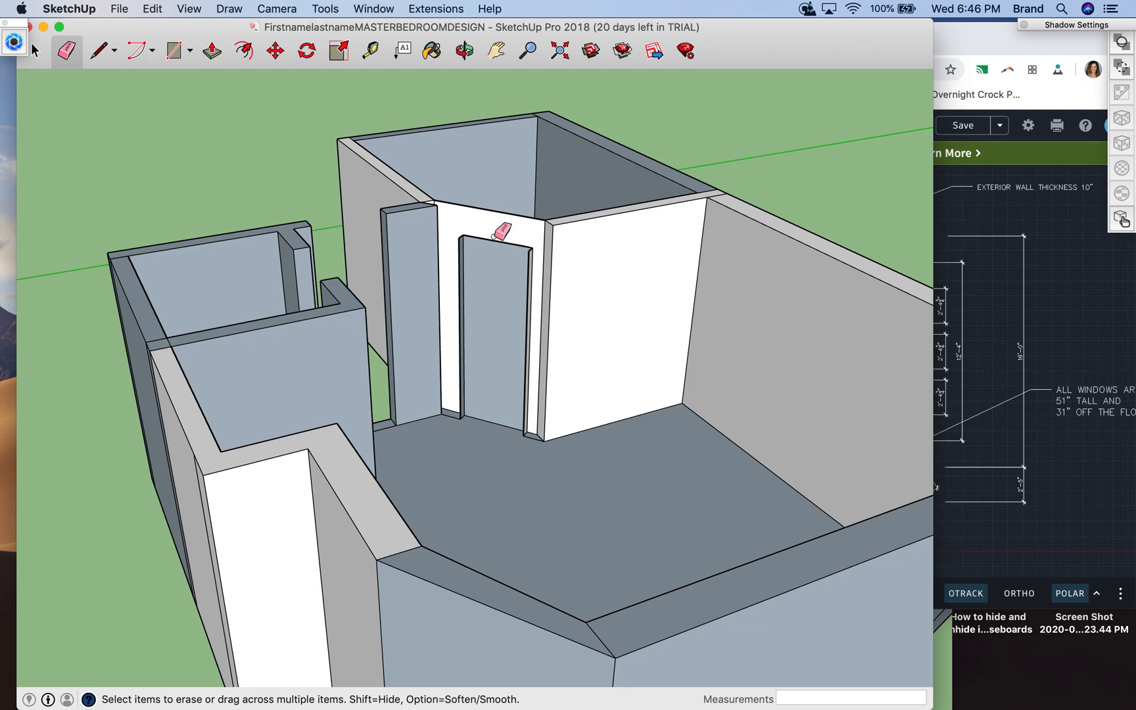
pyautogui.click(496, 238)
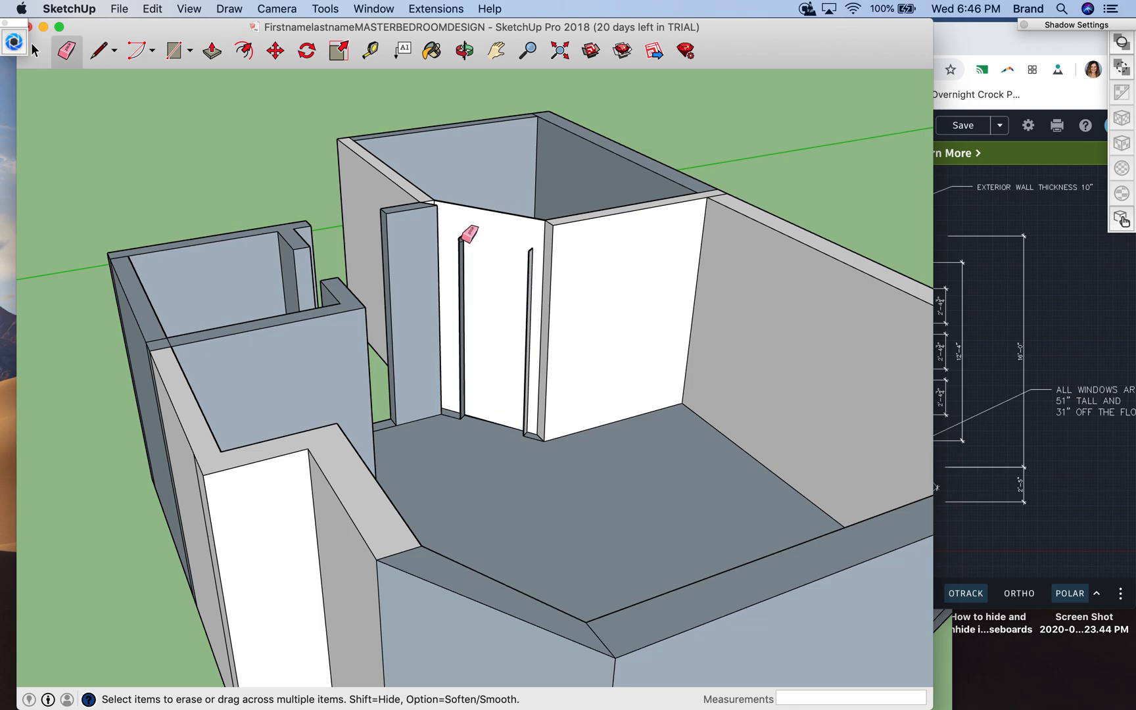
pyautogui.click(462, 243)
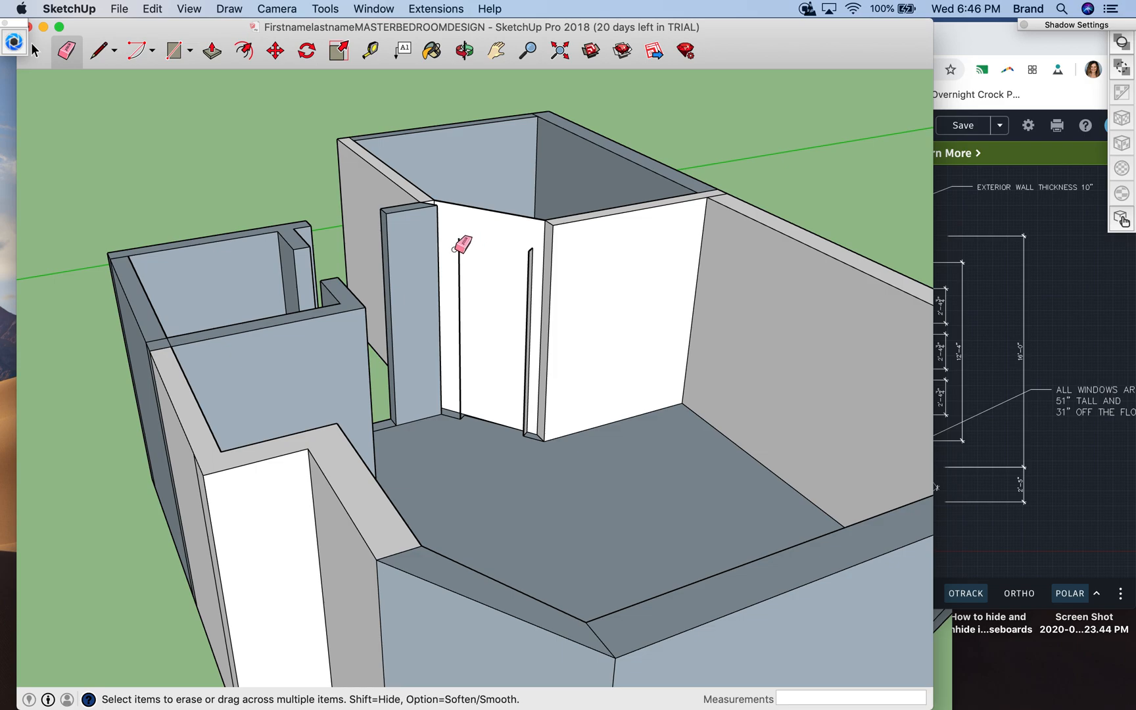
pyautogui.click(35, 58)
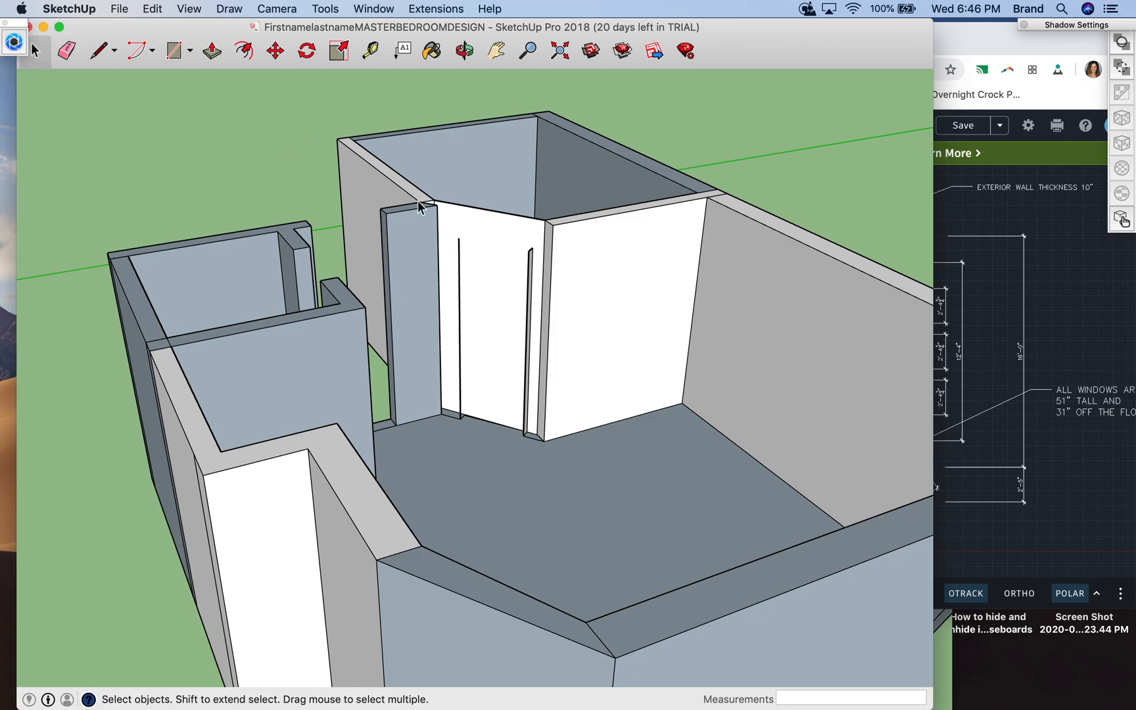
pyautogui.click(484, 208)
pyautogui.click(459, 255)
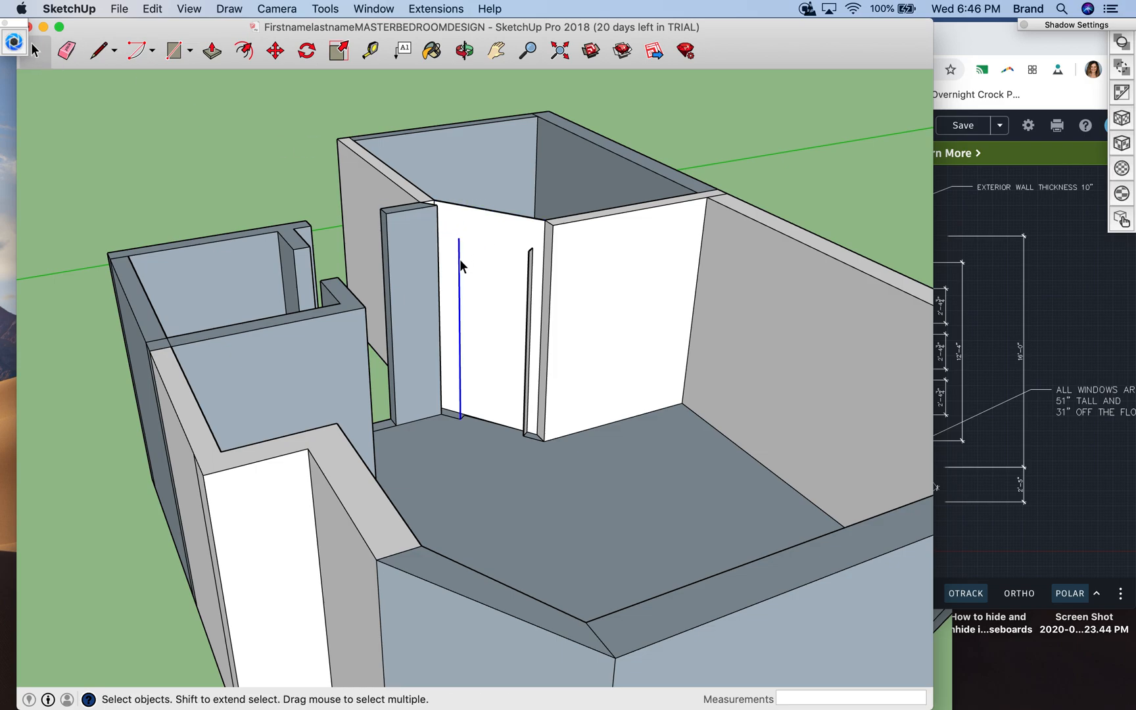
pyautogui.rightClick(510, 209)
pyautogui.click(495, 223)
# - Erase the rest of the angled bathroom wall, including the remaining door edges and its base lines on the floor
pyautogui.click(66, 51)
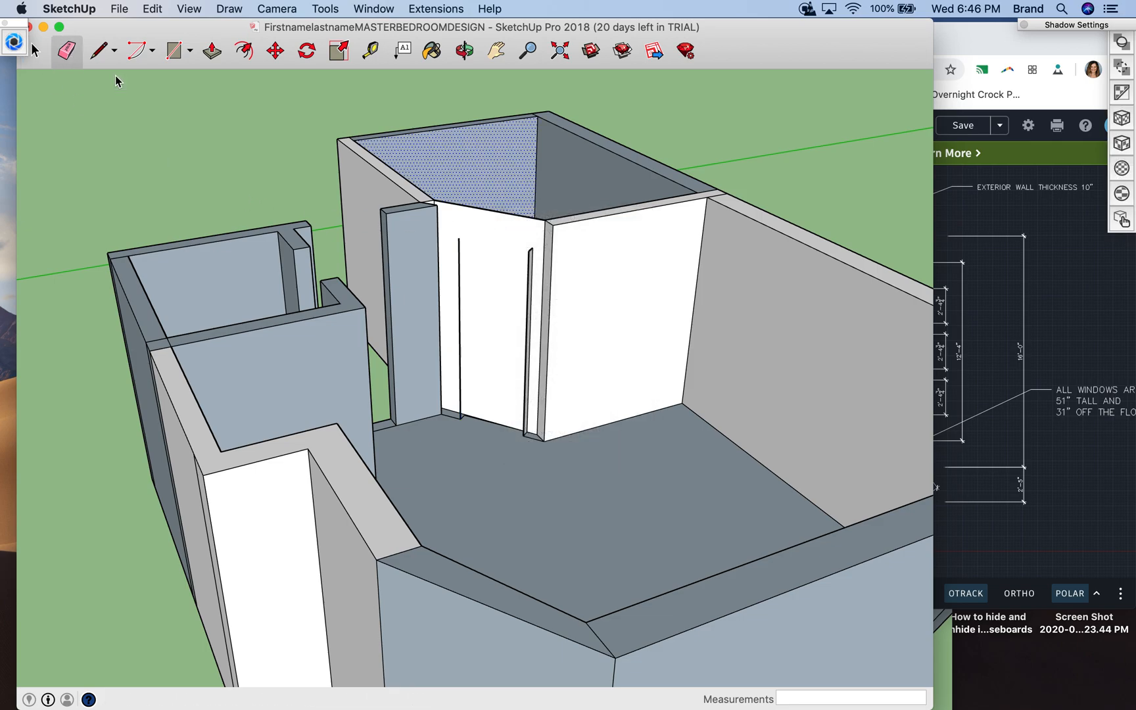
pyautogui.click(459, 280)
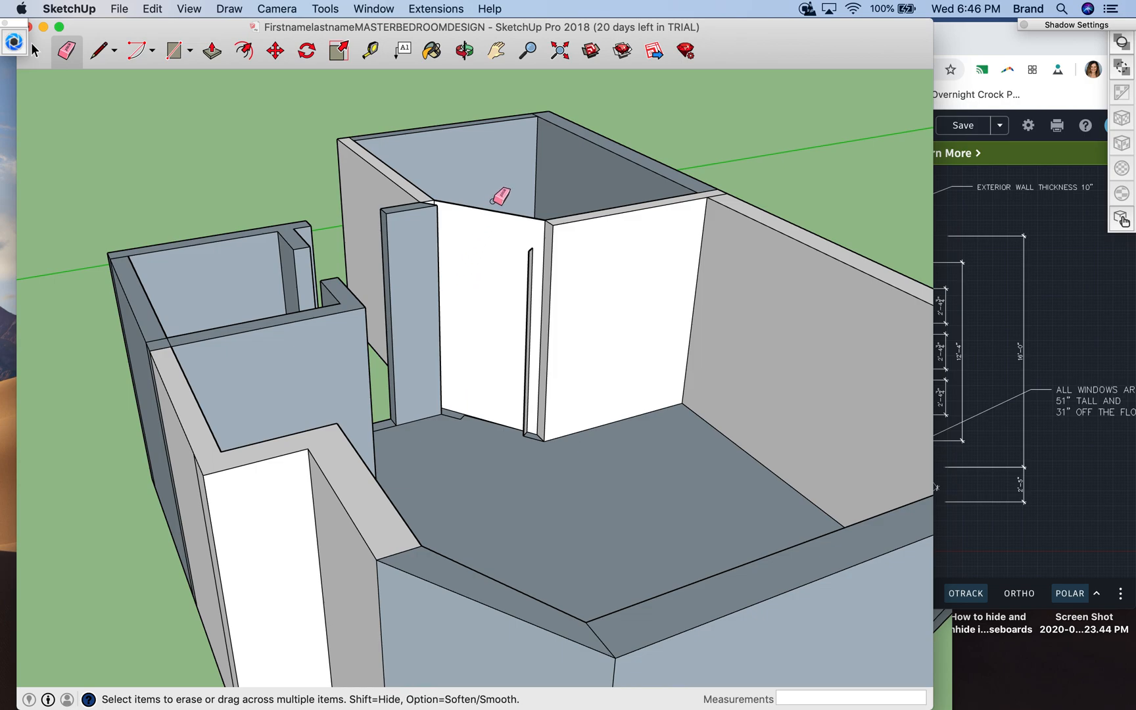
pyautogui.click(493, 212)
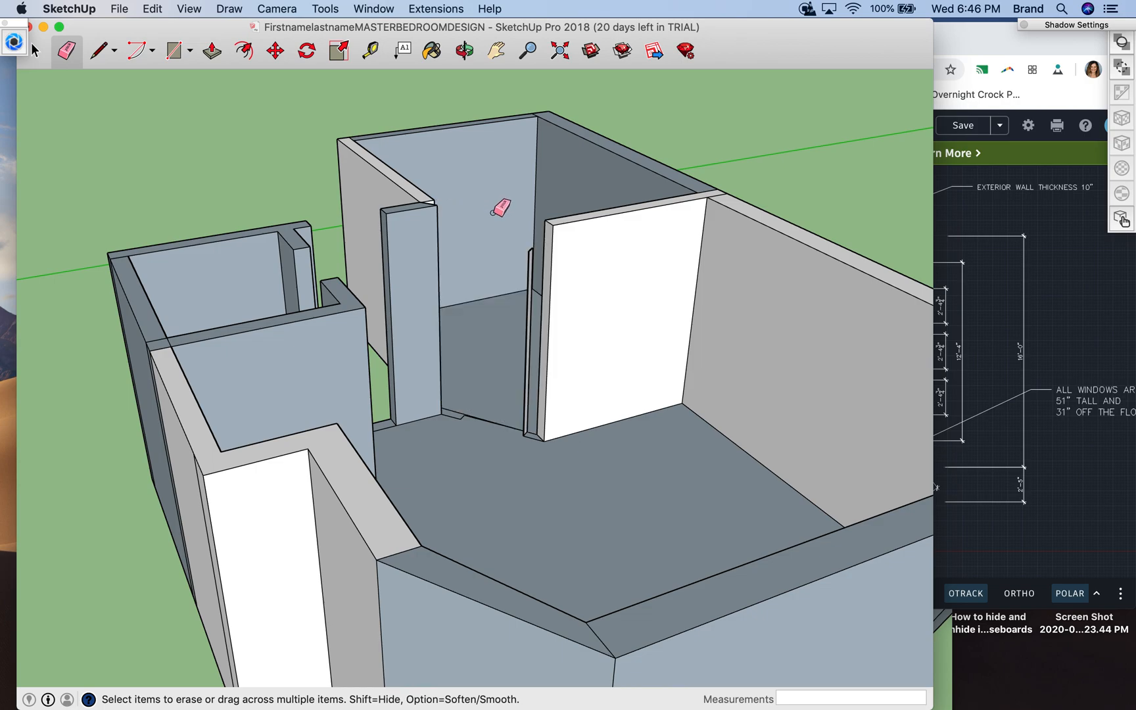
pyautogui.click(527, 304)
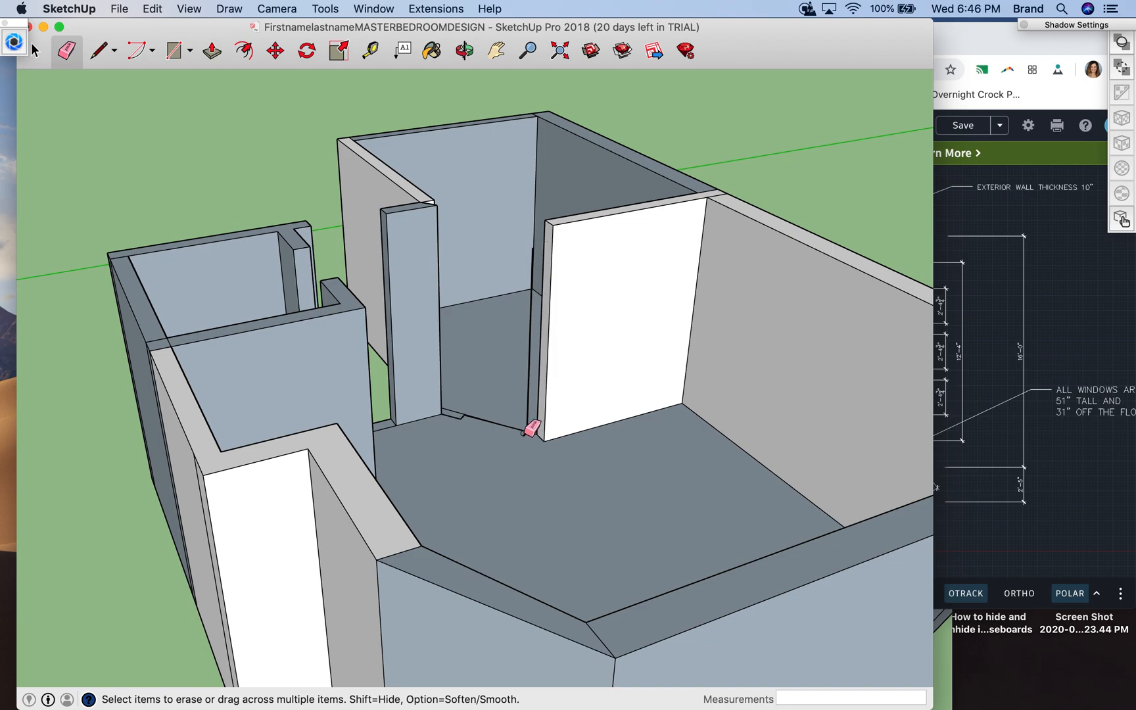
pyautogui.click(525, 418)
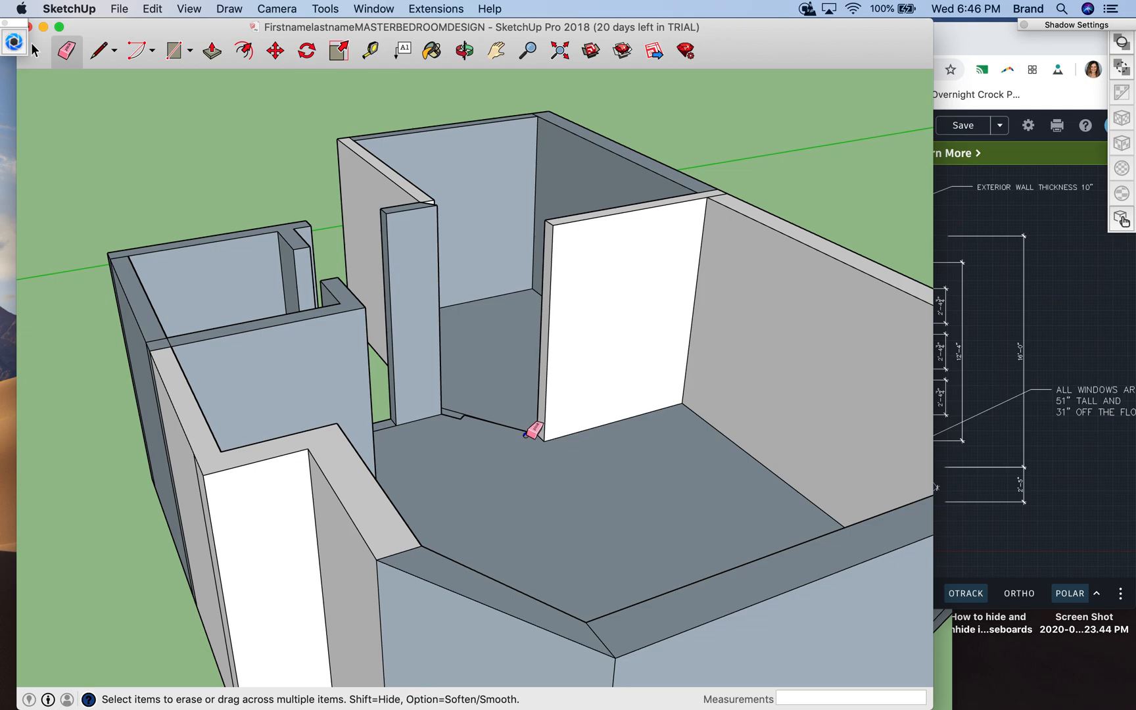
pyautogui.moveTo(456, 417); pyautogui.dragTo(459, 416)
pyautogui.moveTo(469, 416); pyautogui.dragTo(471, 416)
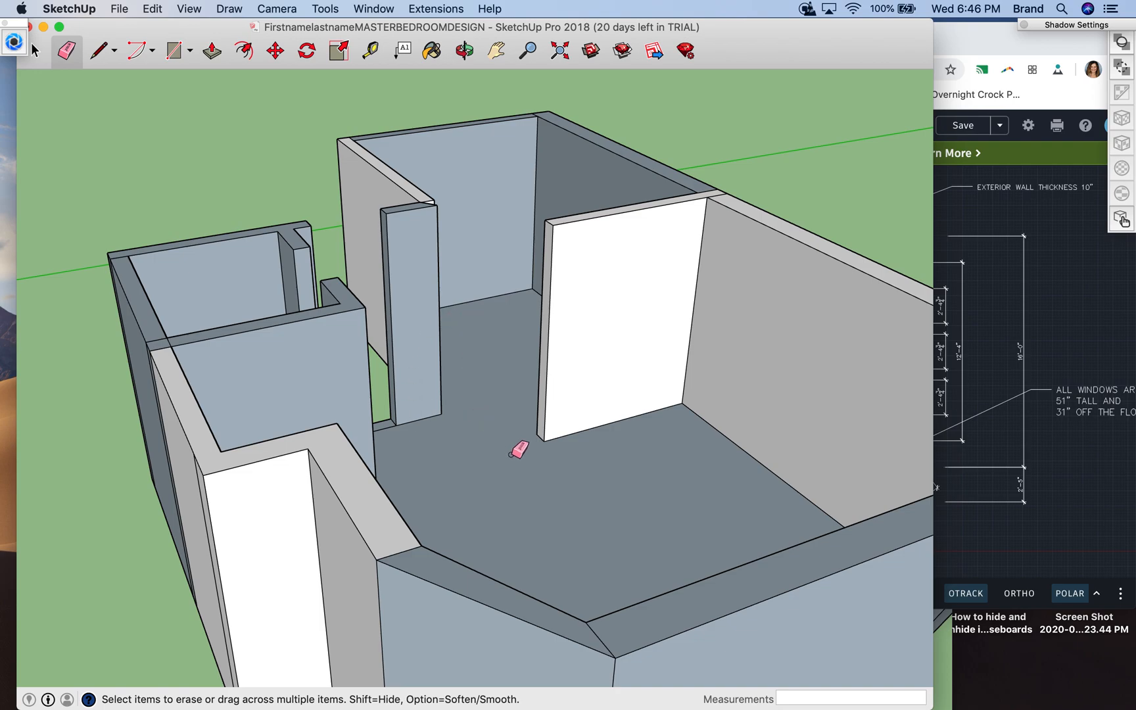
# - Draw a line on the floor across the gap, from the short wall piece's bottom corner to the straight bathroom wall's outer bottom corner
pyautogui.scroll(-3, 463, 424)
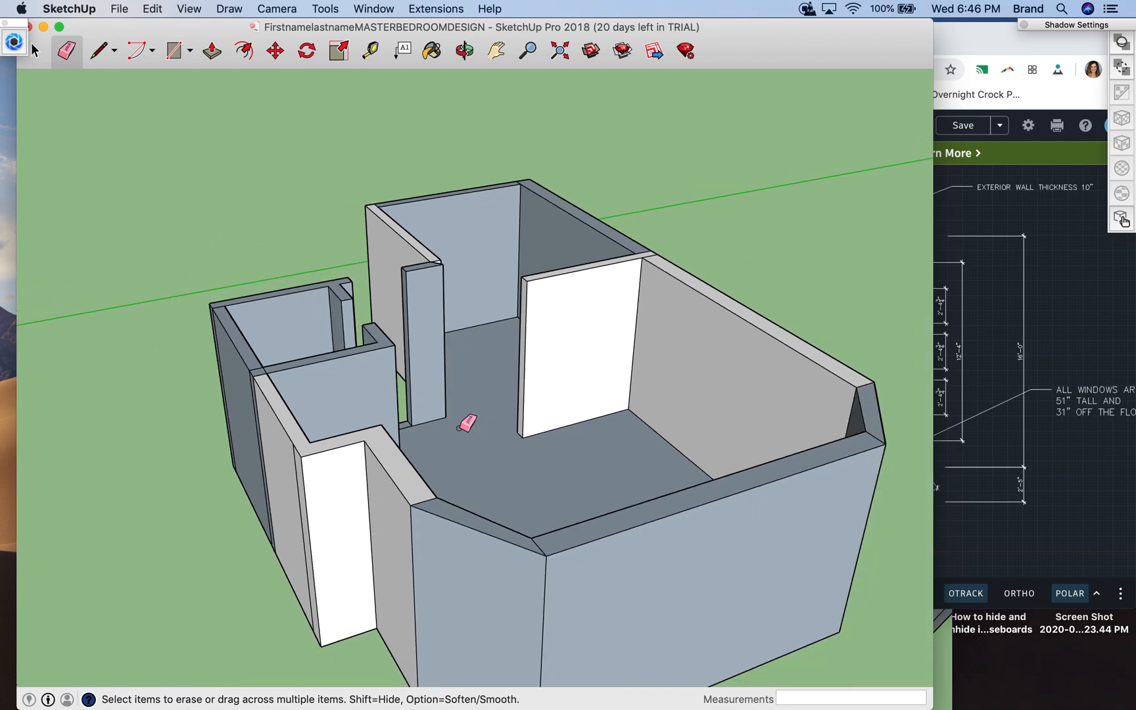
pyautogui.scroll(8, 463, 424)
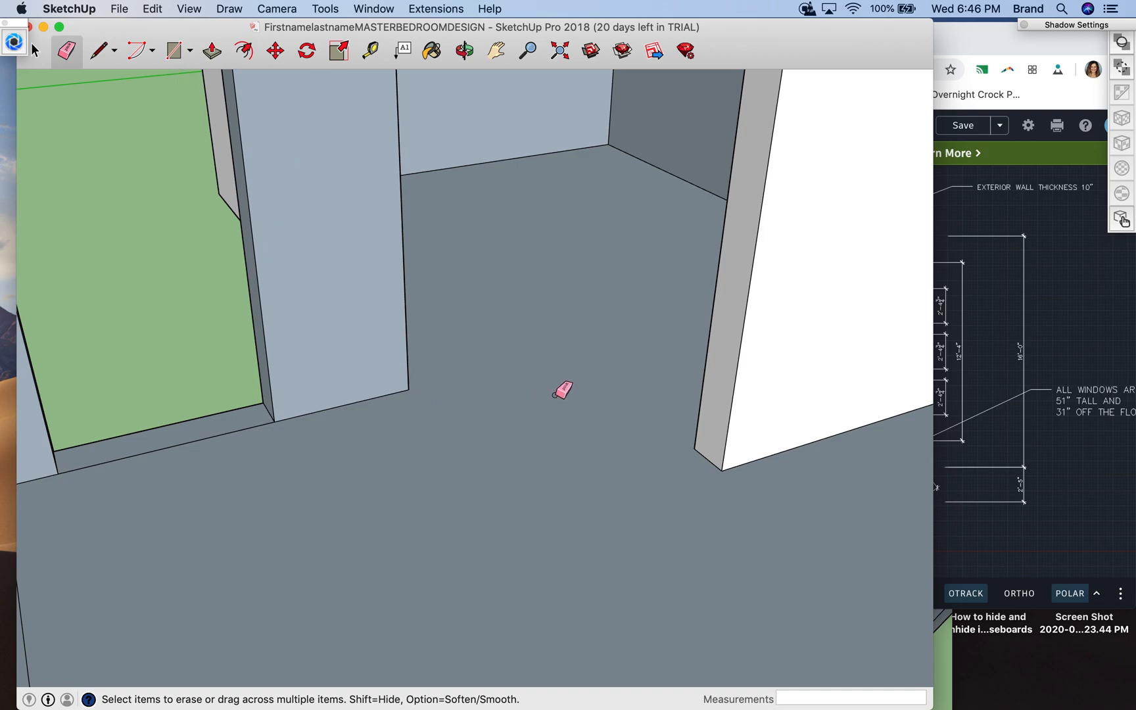
pyautogui.click(102, 50)
pyautogui.click(409, 389)
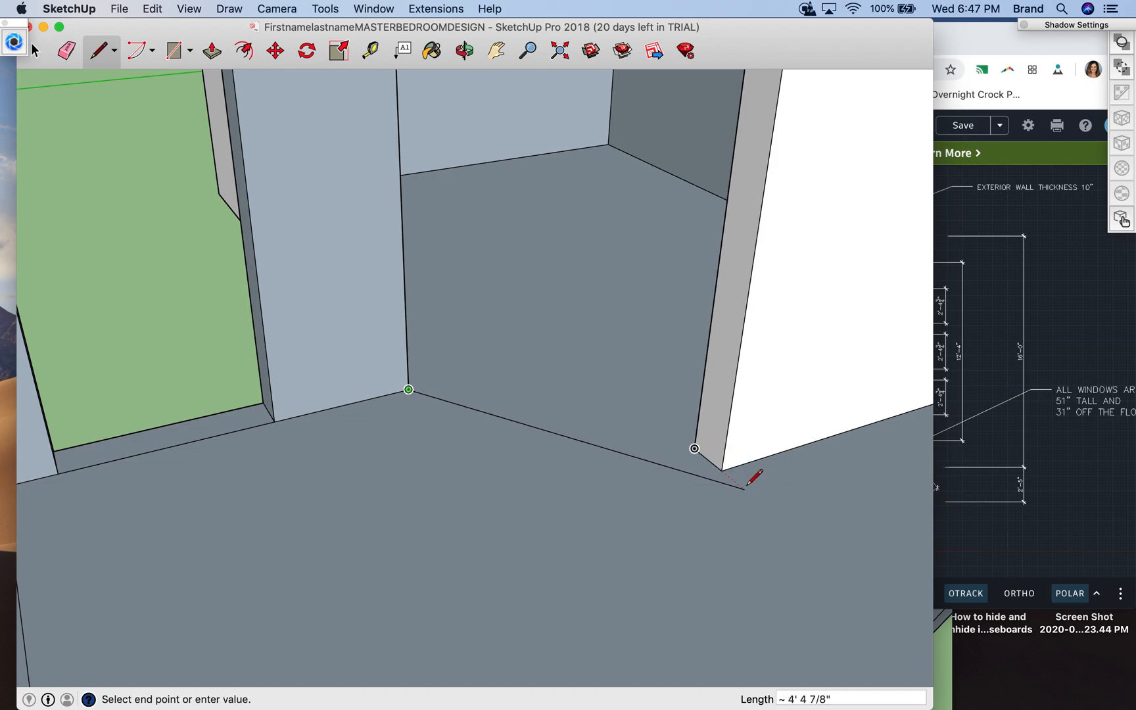
pyautogui.click(723, 470)
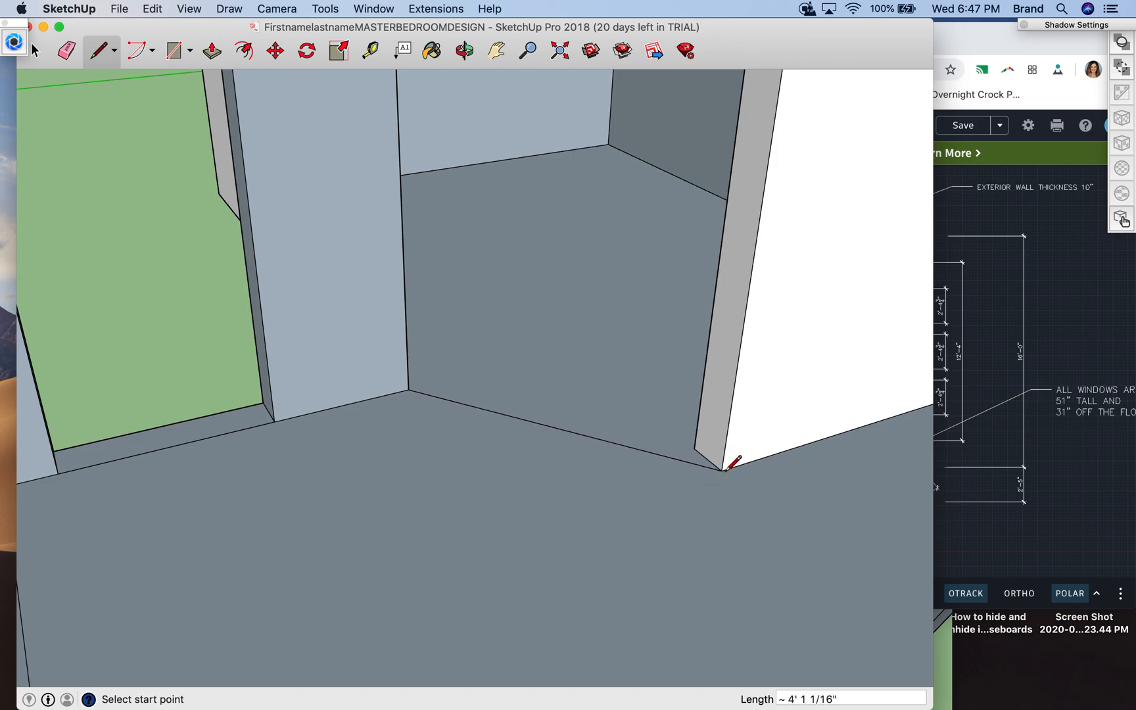
# - Draw a 6" line perpendicular to the angled base line, from its midpoint toward the bathroom
pyautogui.click(555, 427)
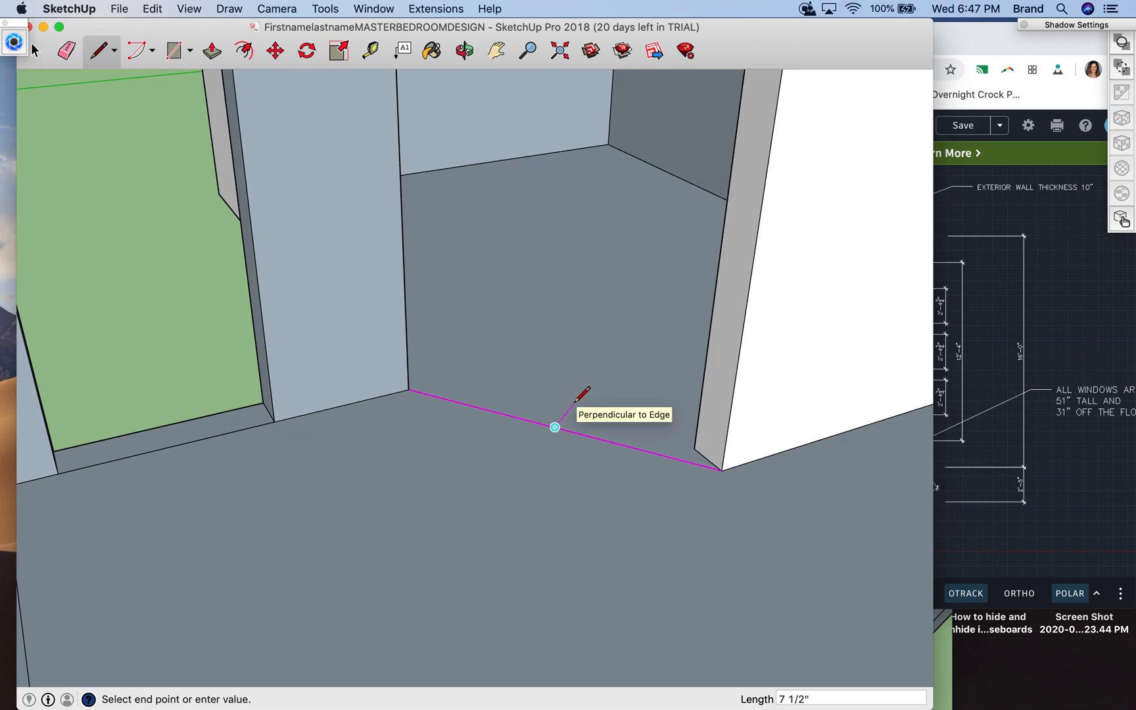
pyautogui.write('6')
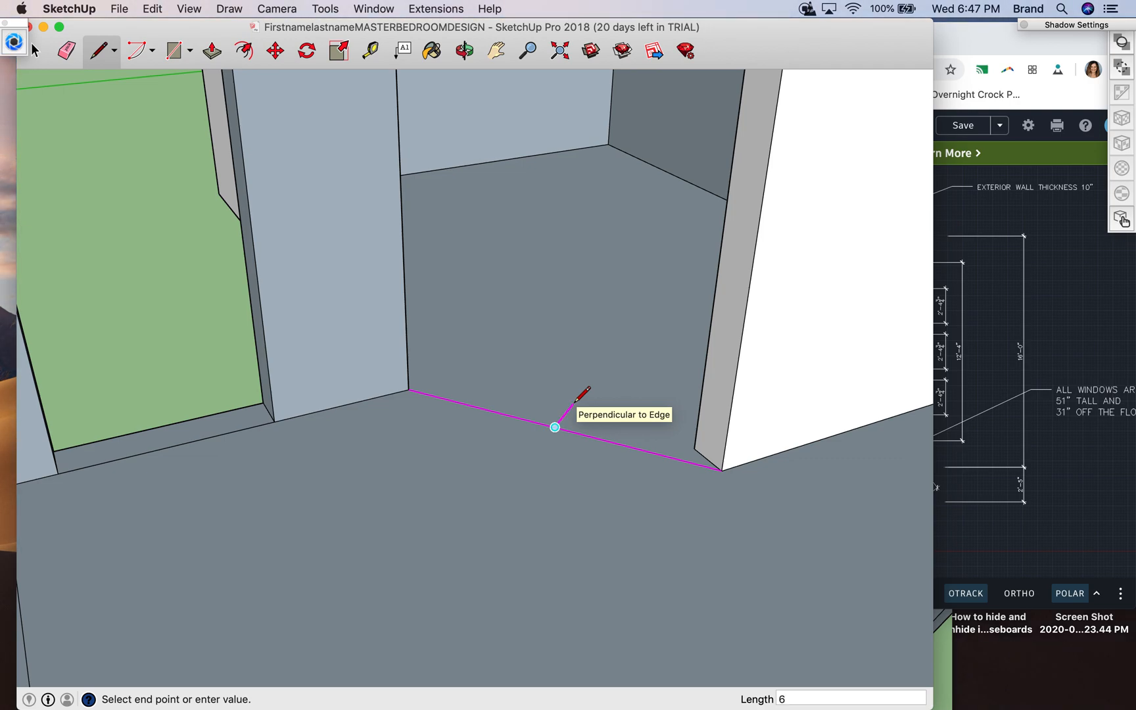
pyautogui.press('Return')
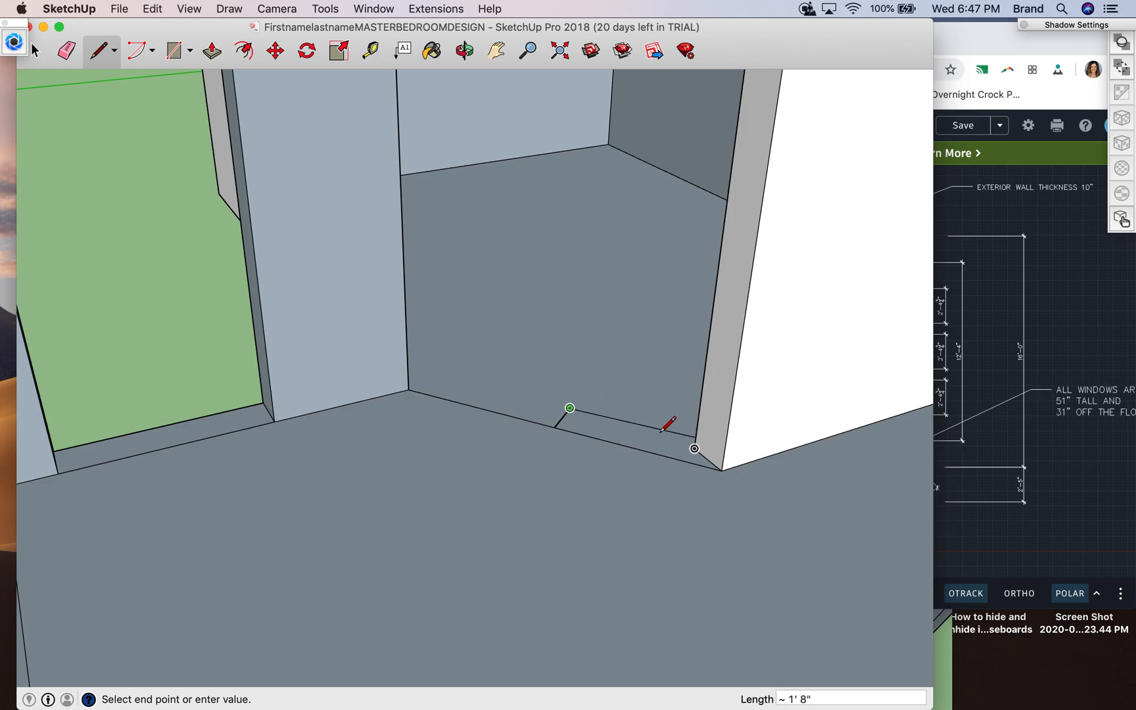
# - Erase the straight bathroom wall that adjoins the angled base line, including its faces, top edges and base lines
pyautogui.scroll(3, 635, 414)
pyautogui.scroll(-5, 651, 414)
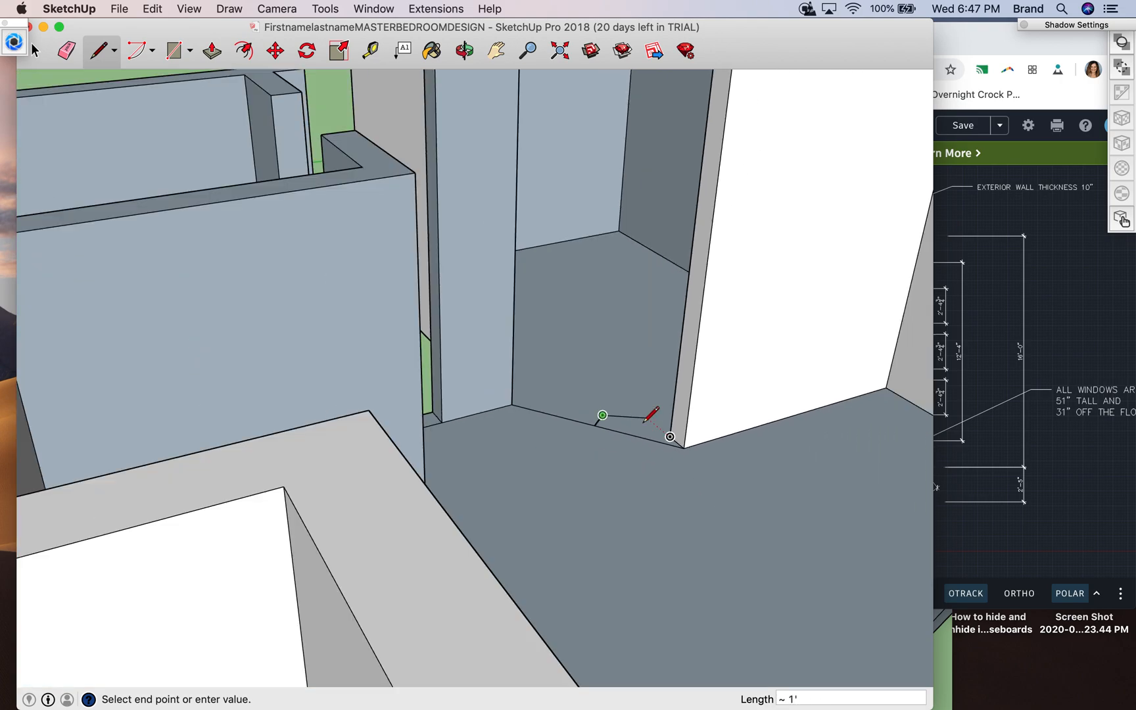
pyautogui.click(464, 51)
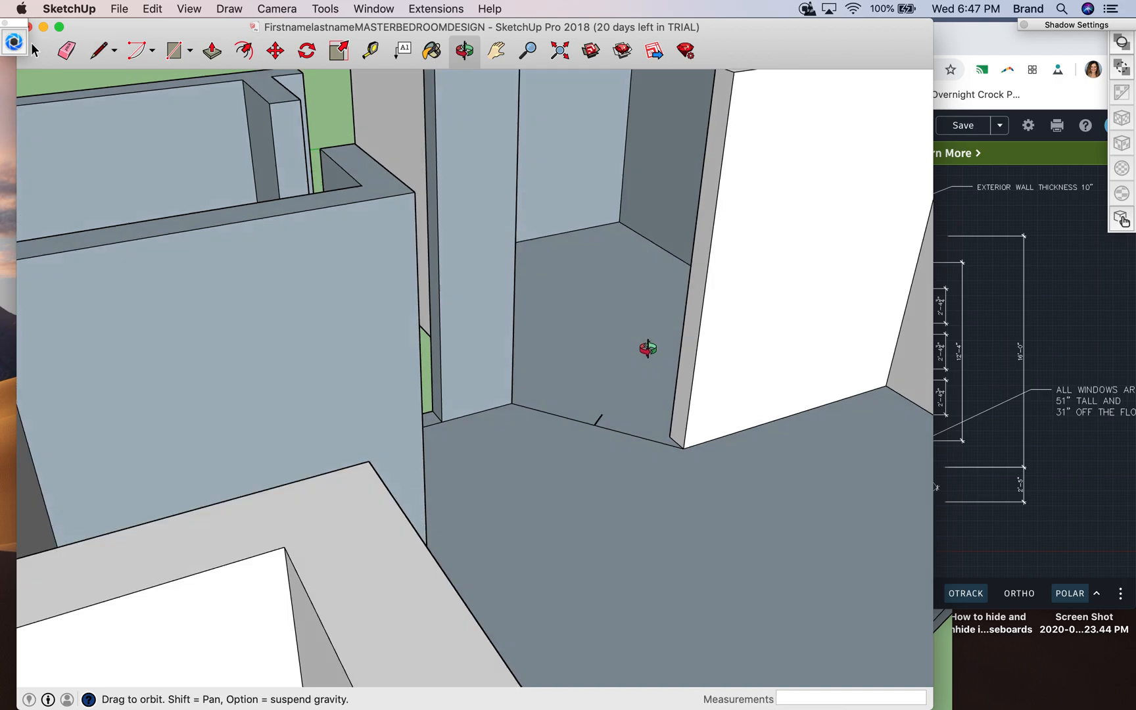
pyautogui.moveTo(646, 340); pyautogui.dragTo(652, 567)
pyautogui.moveTo(600, 318); pyautogui.dragTo(706, 469)
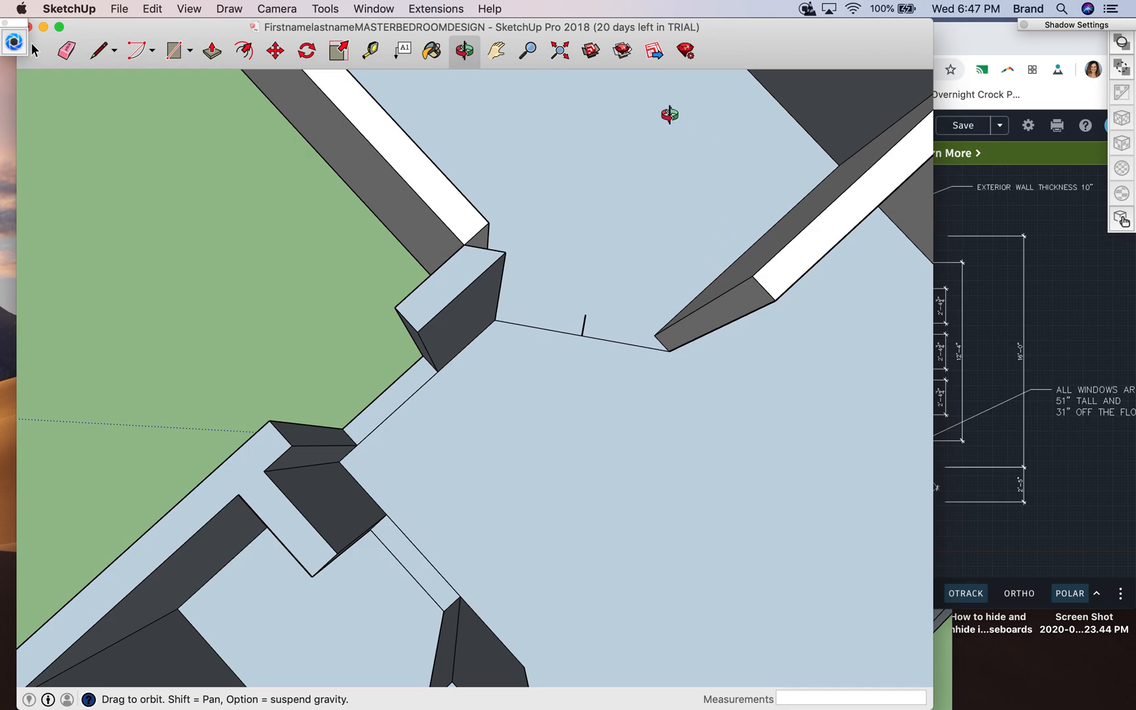
pyautogui.click(66, 50)
pyautogui.click(682, 321)
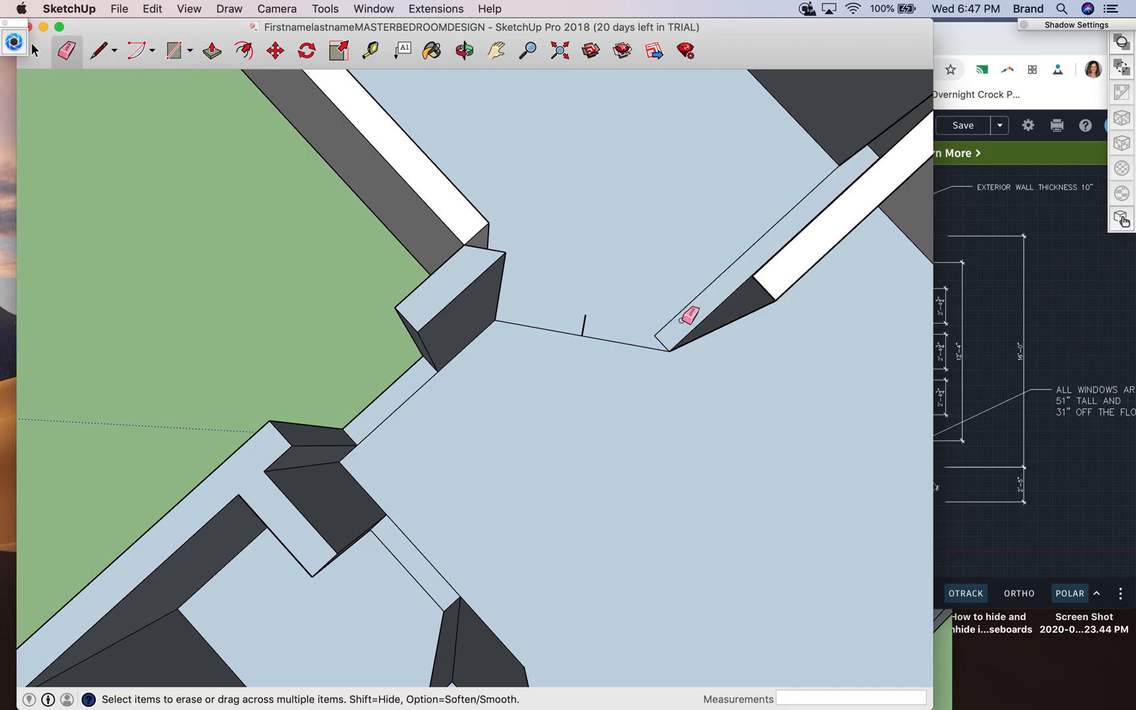
pyautogui.click(675, 318)
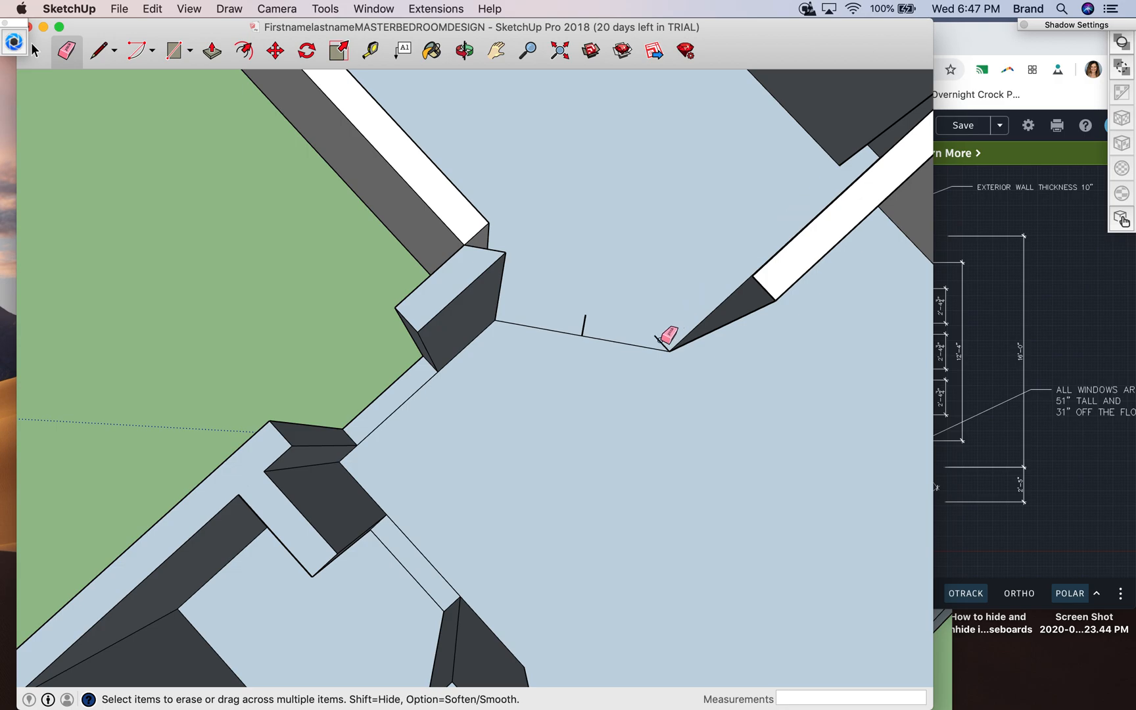
pyautogui.click(700, 336)
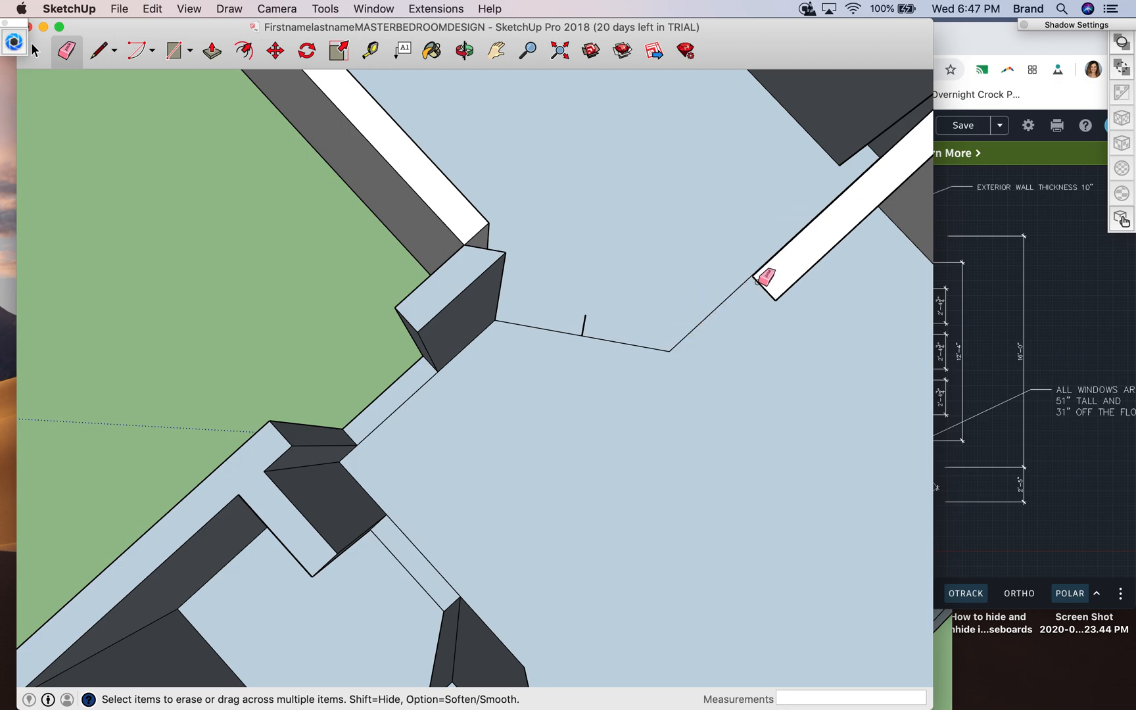
pyautogui.click(764, 284)
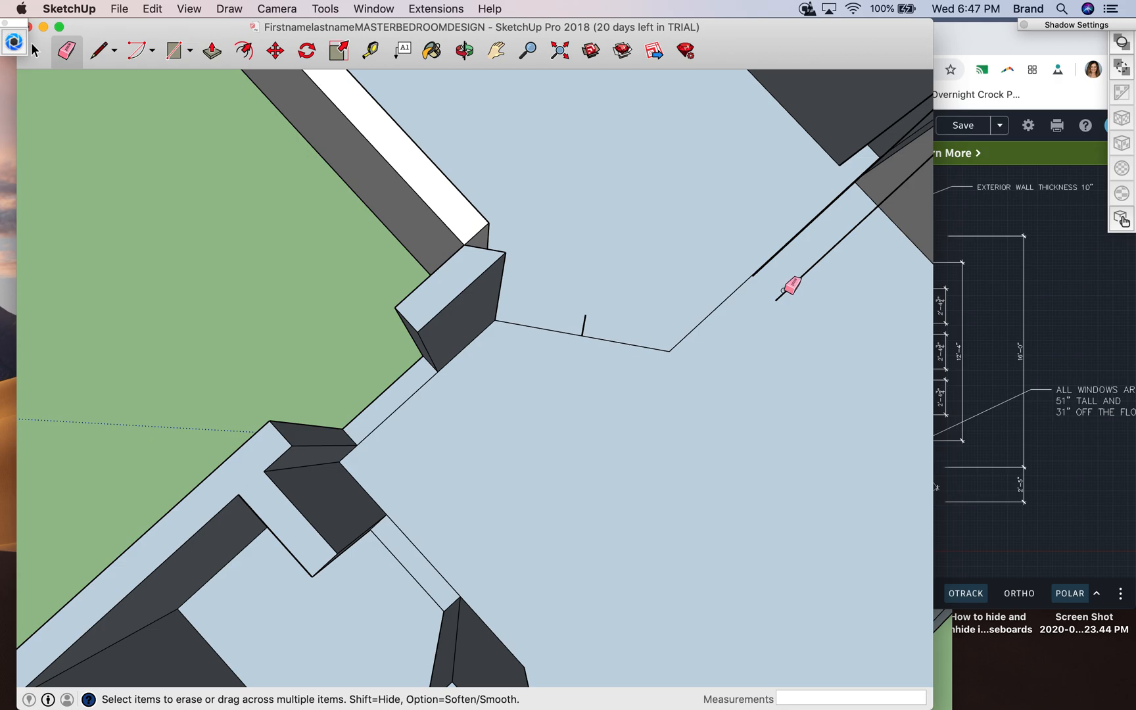
pyautogui.moveTo(786, 292); pyautogui.dragTo(756, 275)
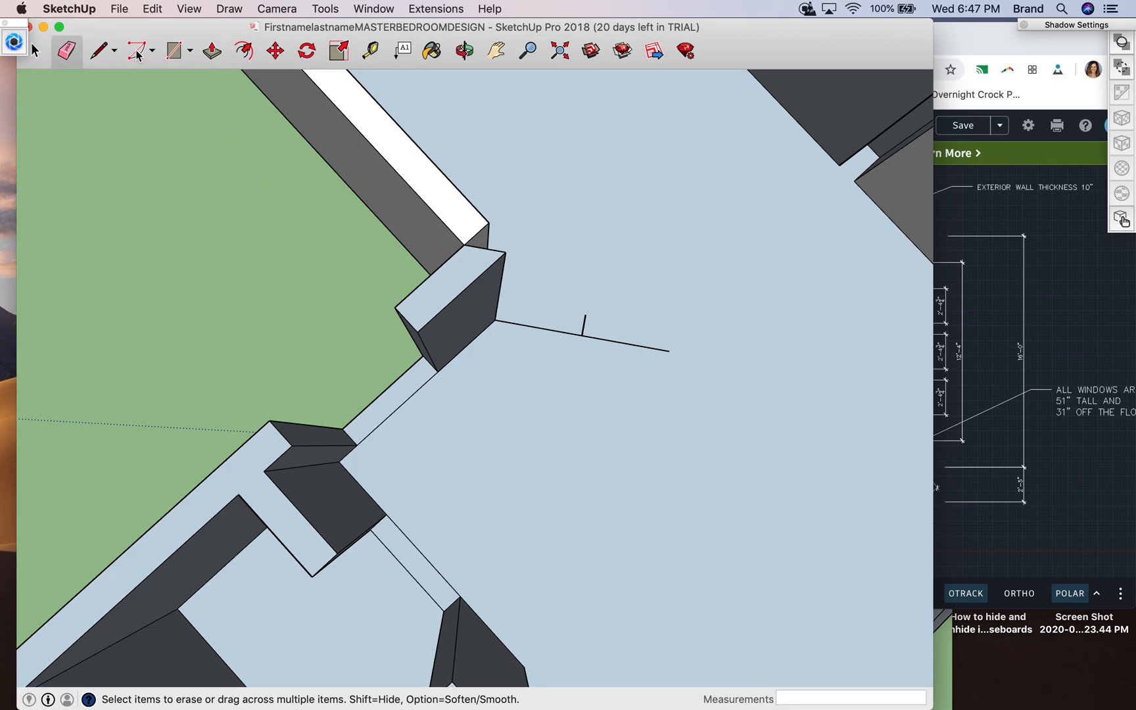
# - Try a line from the end of the 6" perpendicular to the free end of the angled base line, and undo it
pyautogui.click(97, 53)
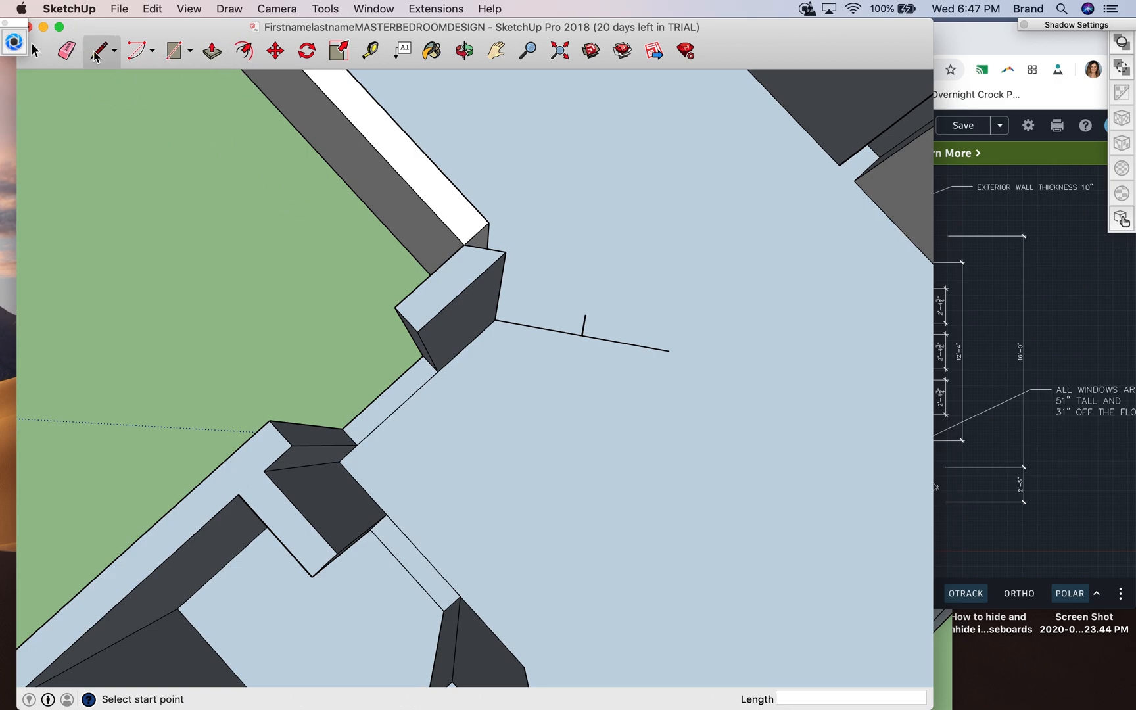
pyautogui.click(585, 315)
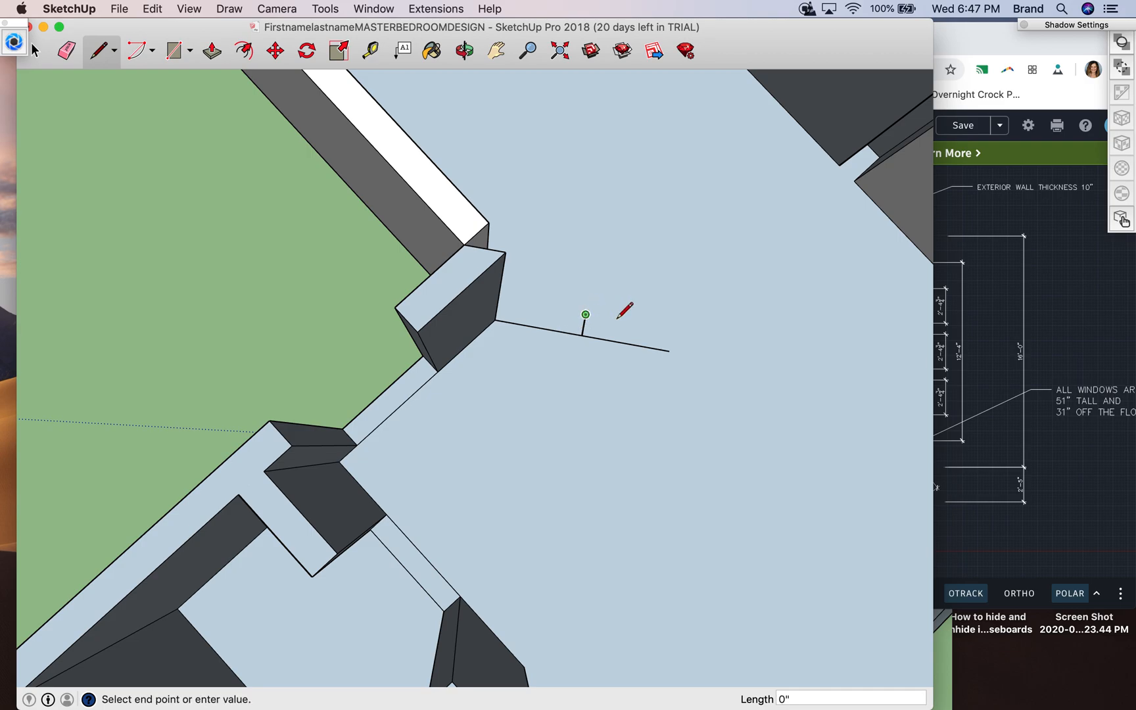
pyautogui.click(669, 351)
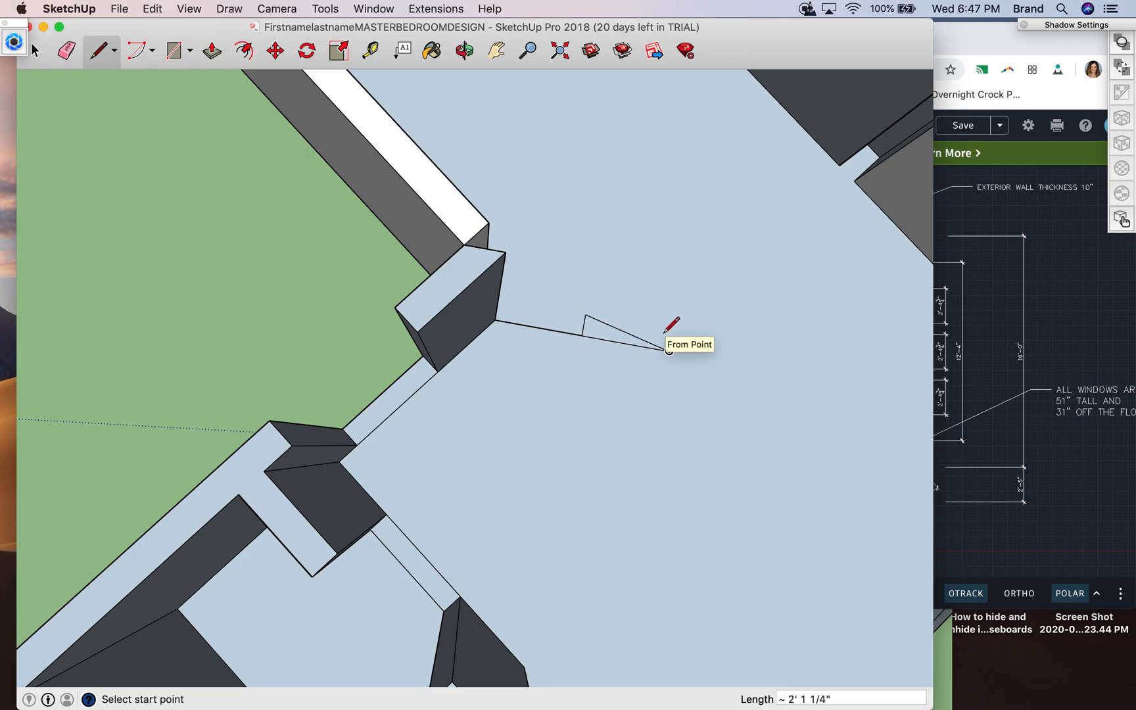
pyautogui.press('super+z')
pyautogui.click(669, 351)
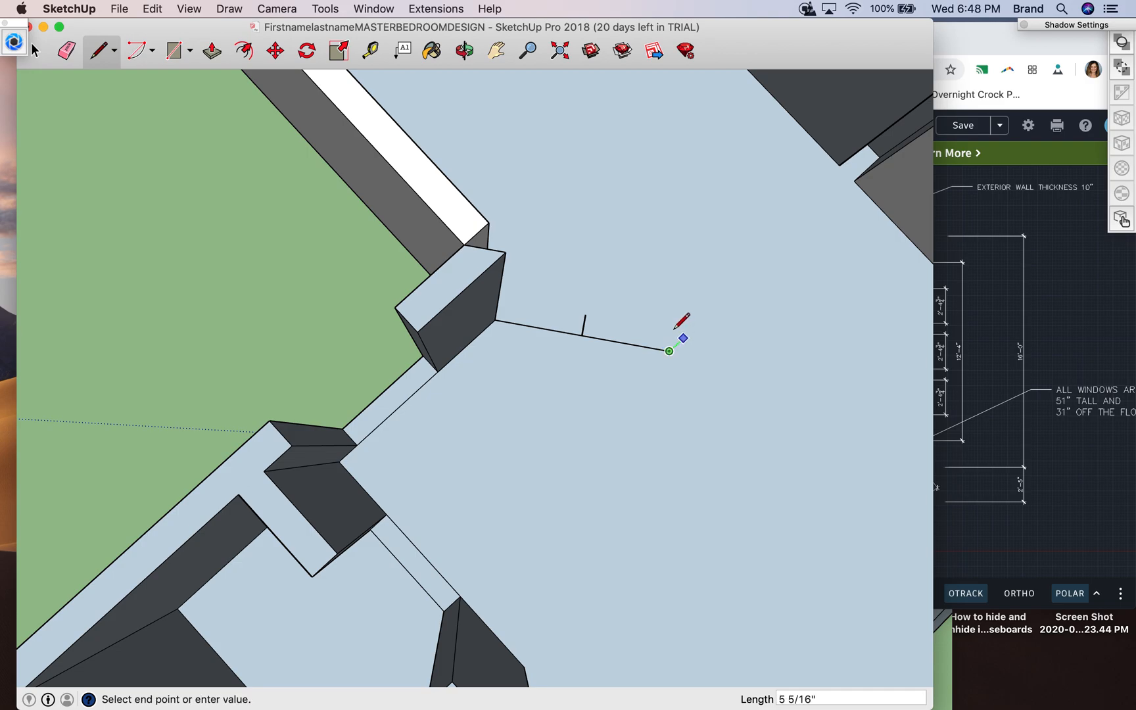
pyautogui.click(463, 54)
pyautogui.moveTo(651, 441); pyautogui.dragTo(521, 268)
pyautogui.scroll(-5, 665, 402)
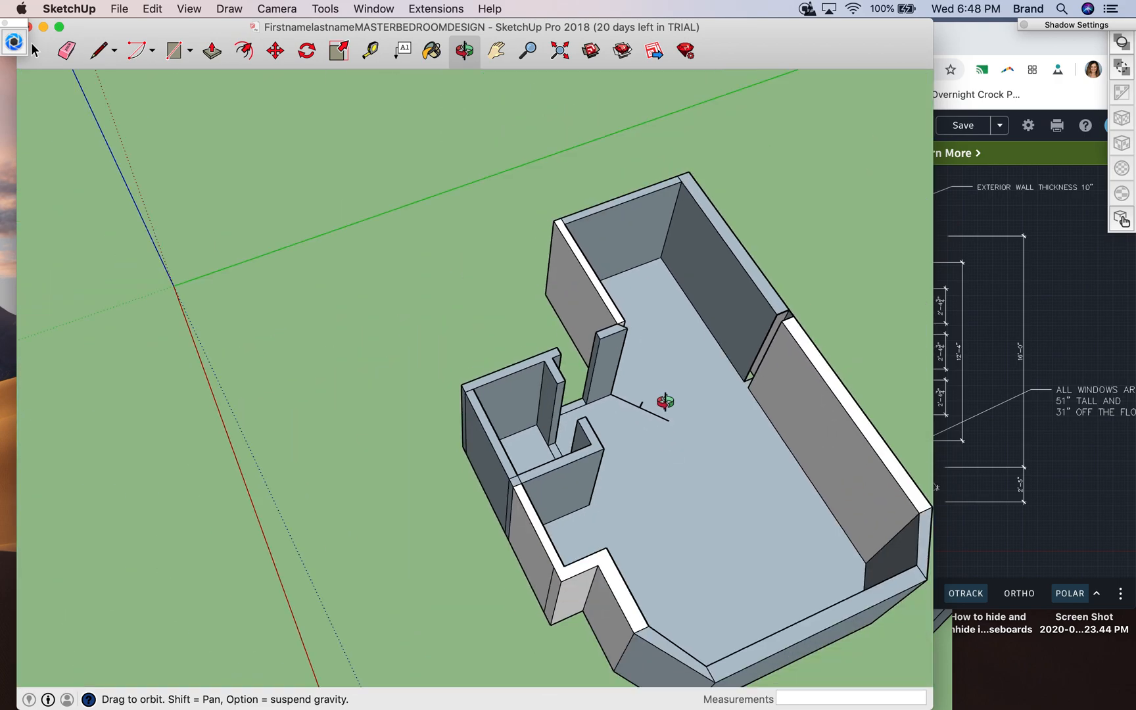
pyautogui.scroll(10, 665, 402)
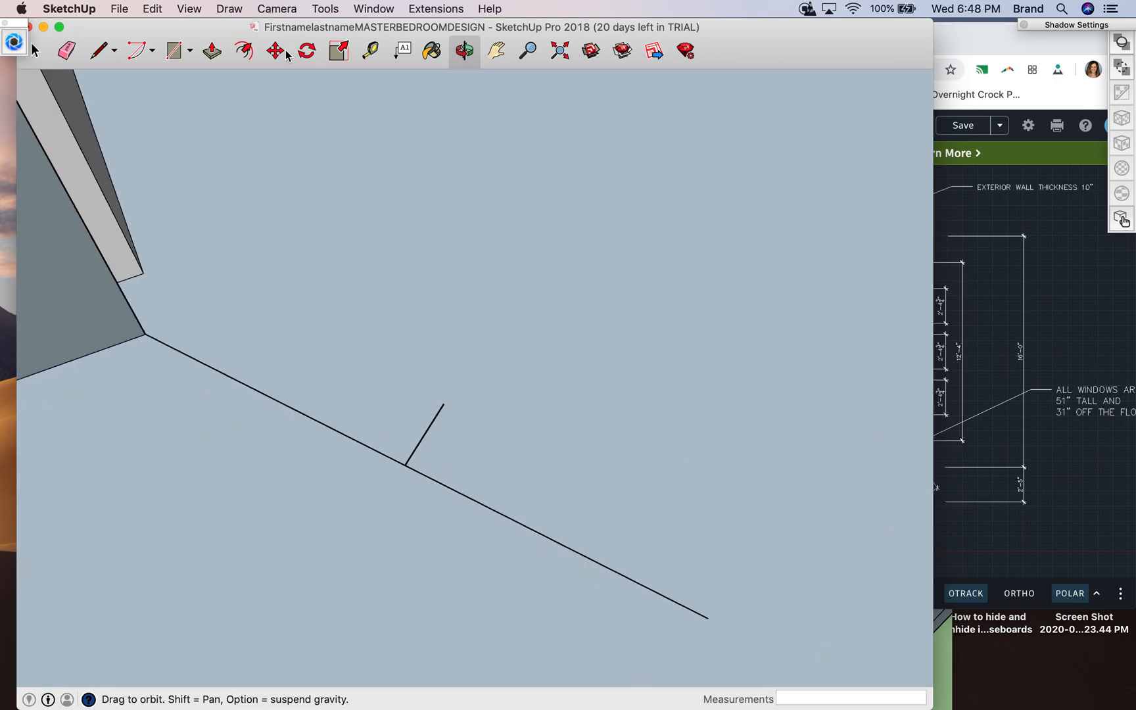
pyautogui.click(110, 55)
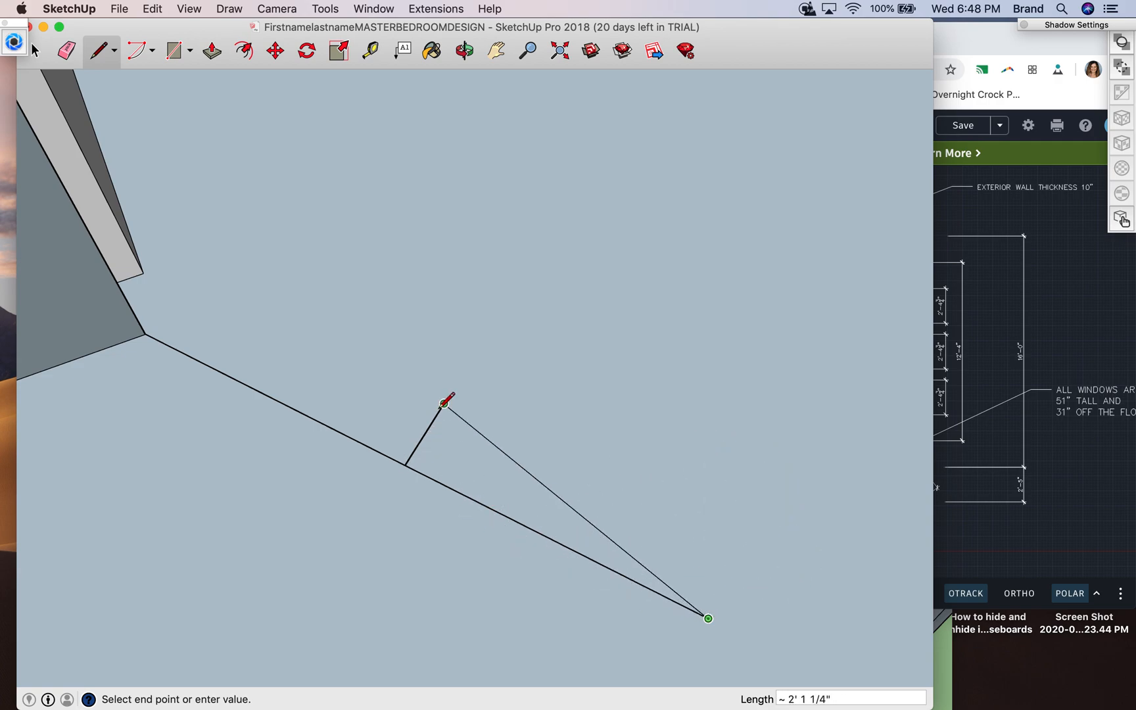
pyautogui.press('Escape')
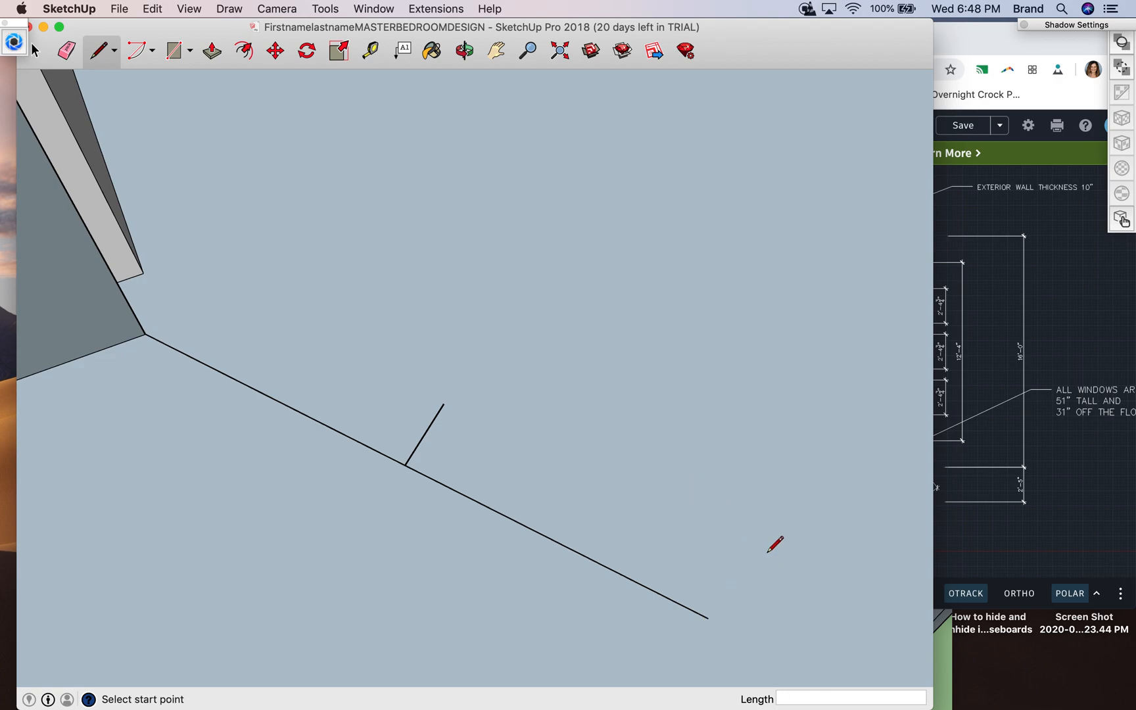
pyautogui.click(145, 334)
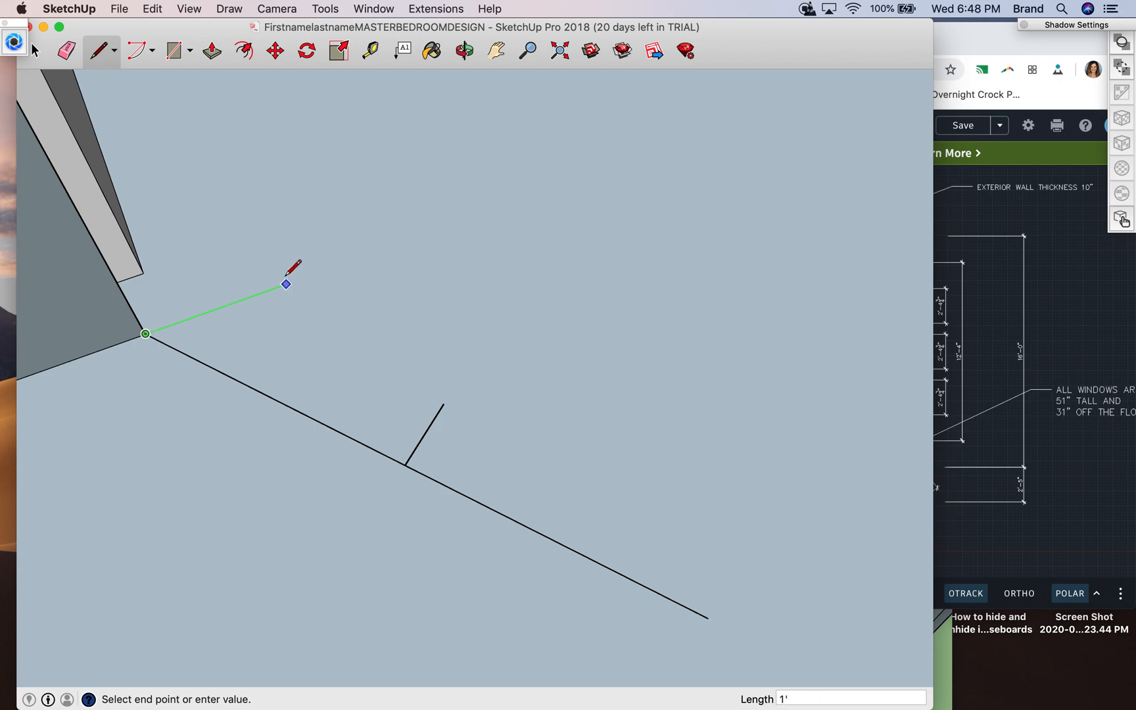
pyautogui.press('Escape')
pyautogui.click(444, 403)
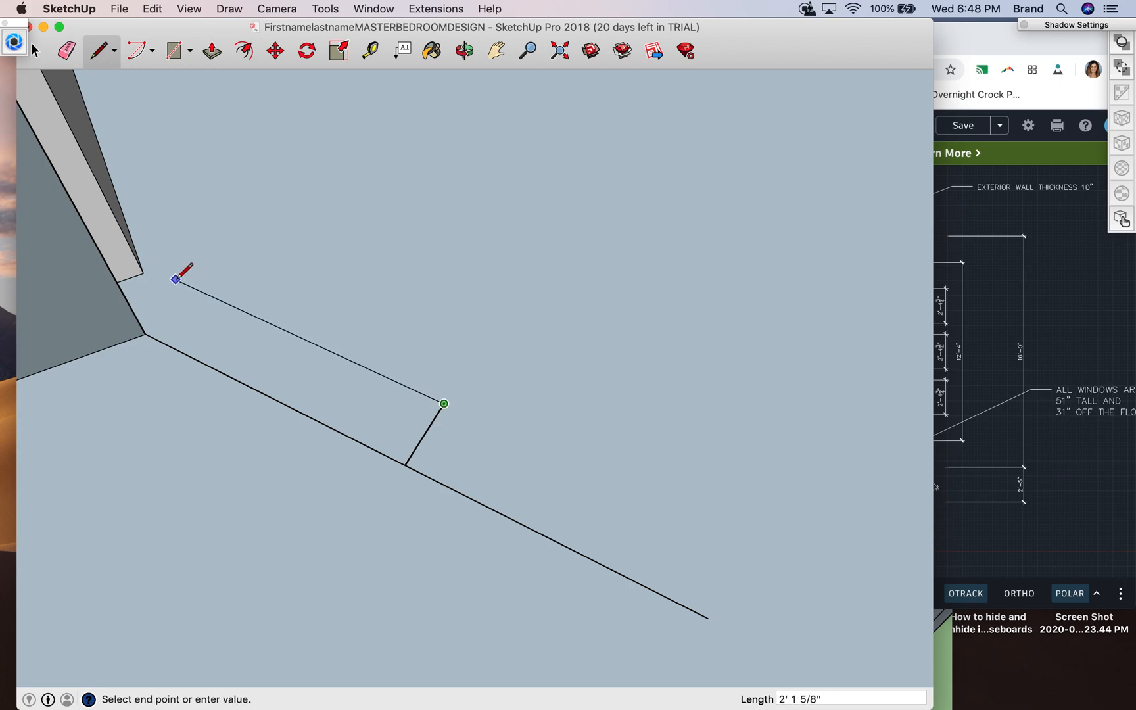
pyautogui.press('Escape')
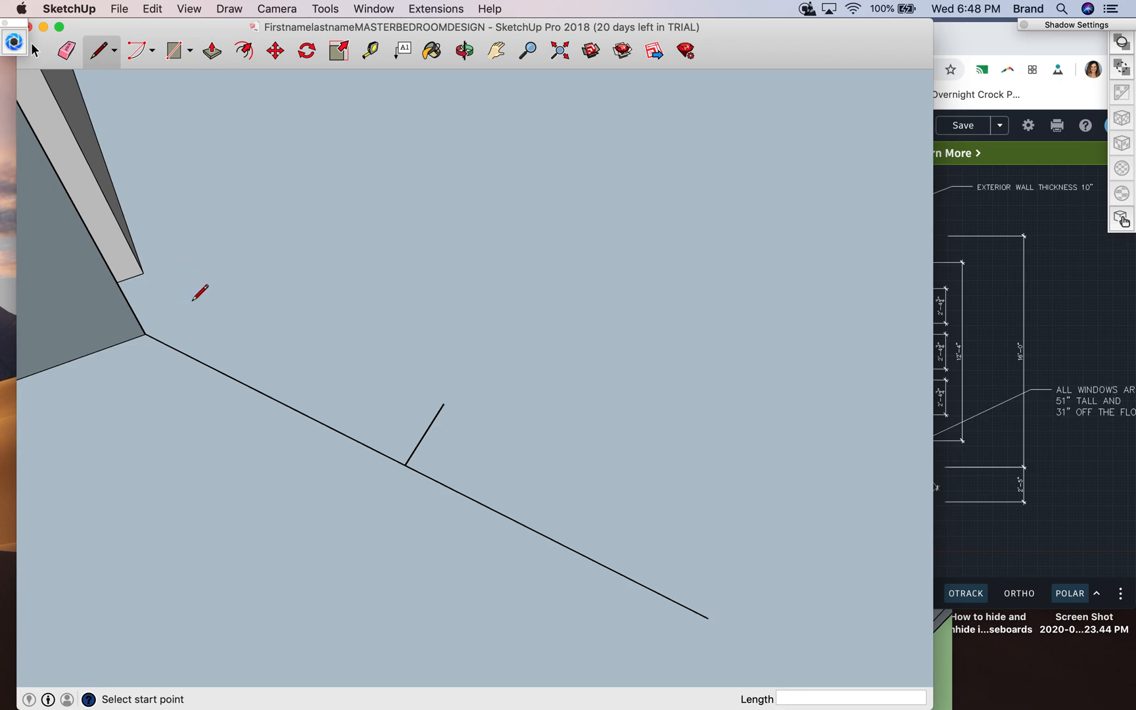
# - Measure from the foot of the 6" perpendicular to the short wall piece's bottom corner
pyautogui.click(370, 51)
pyautogui.click(405, 464)
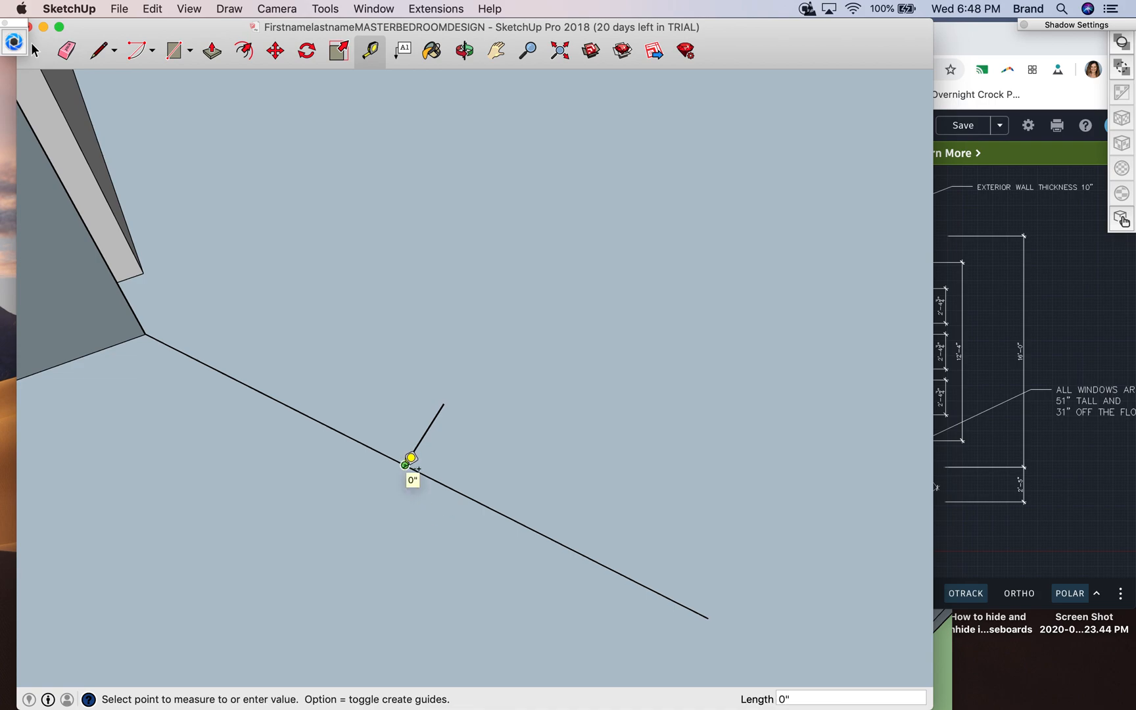
pyautogui.click(146, 334)
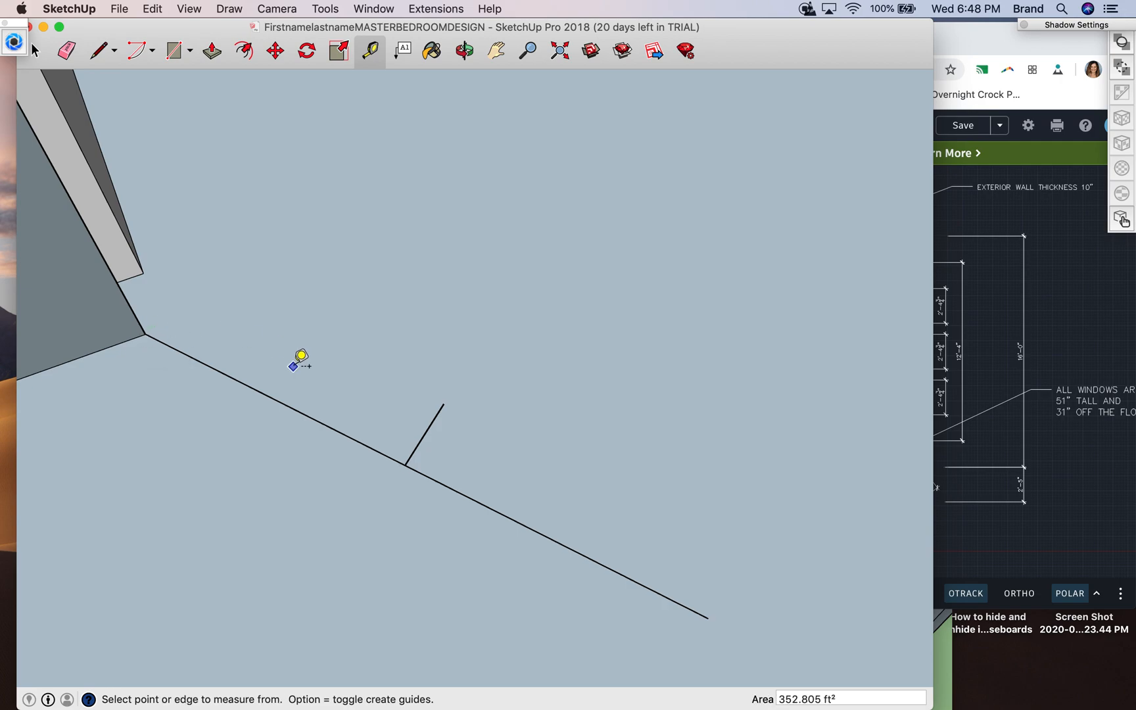
pyautogui.click(111, 49)
pyautogui.click(443, 403)
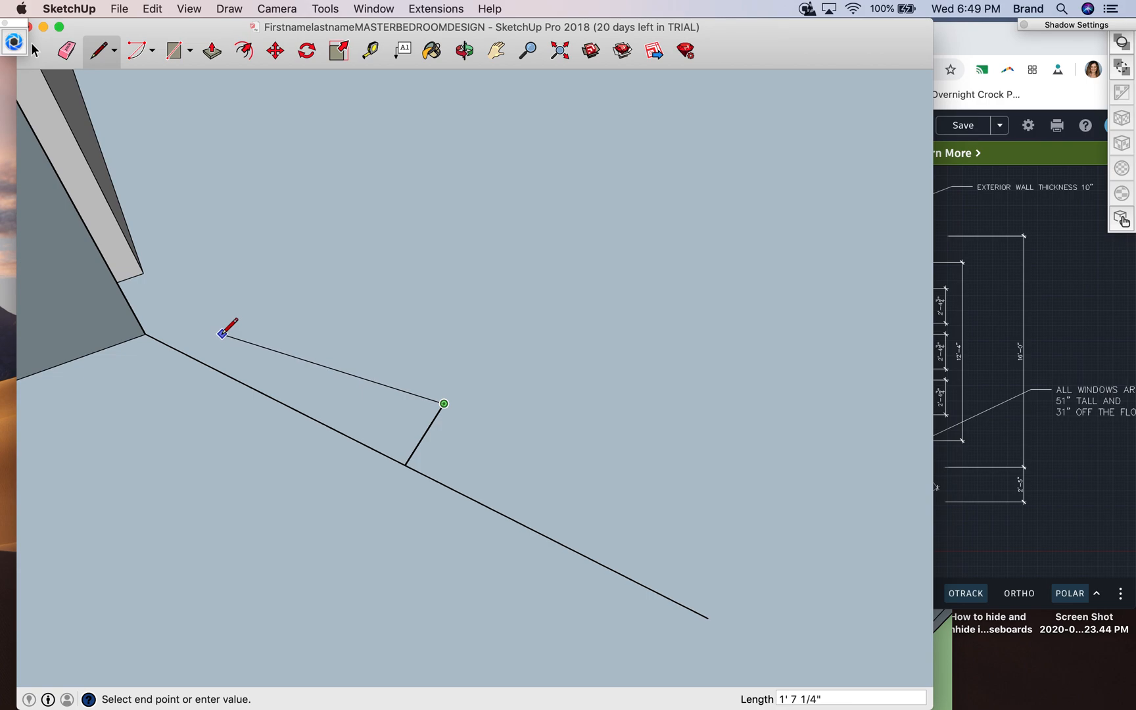
pyautogui.press('Escape')
pyautogui.scroll(5, 406, 481)
pyautogui.scroll(-8, 405, 482)
pyautogui.scroll(-3, 406, 483)
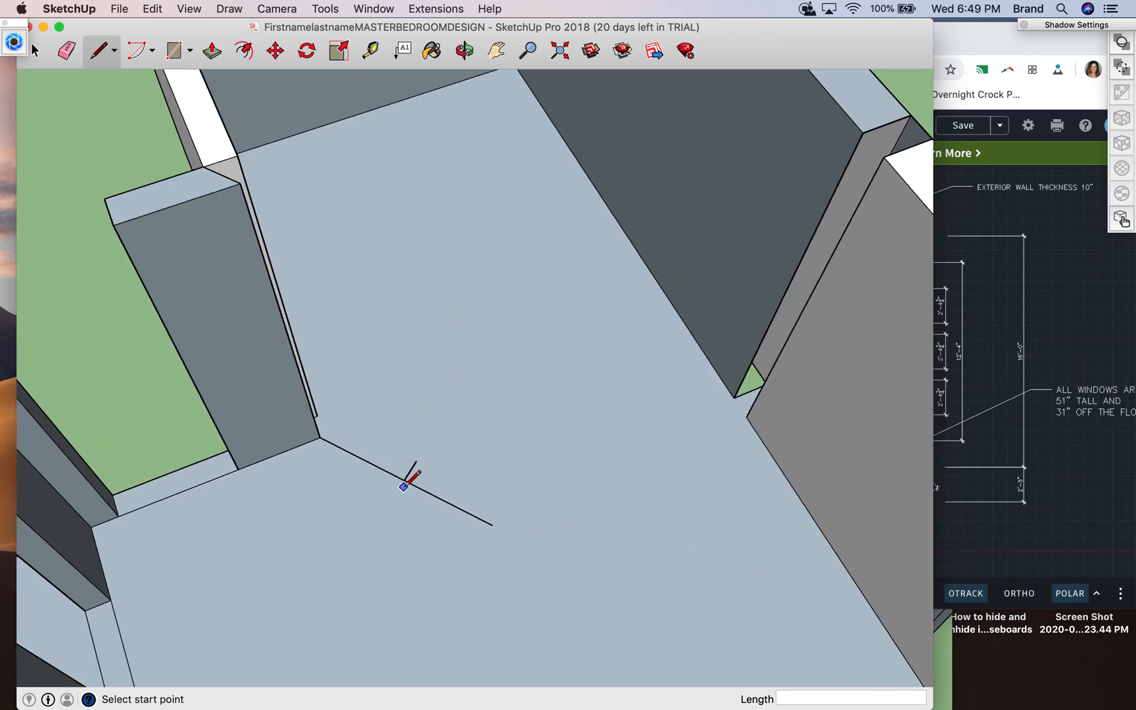
pyautogui.click(464, 51)
pyautogui.moveTo(376, 524); pyautogui.dragTo(236, 416)
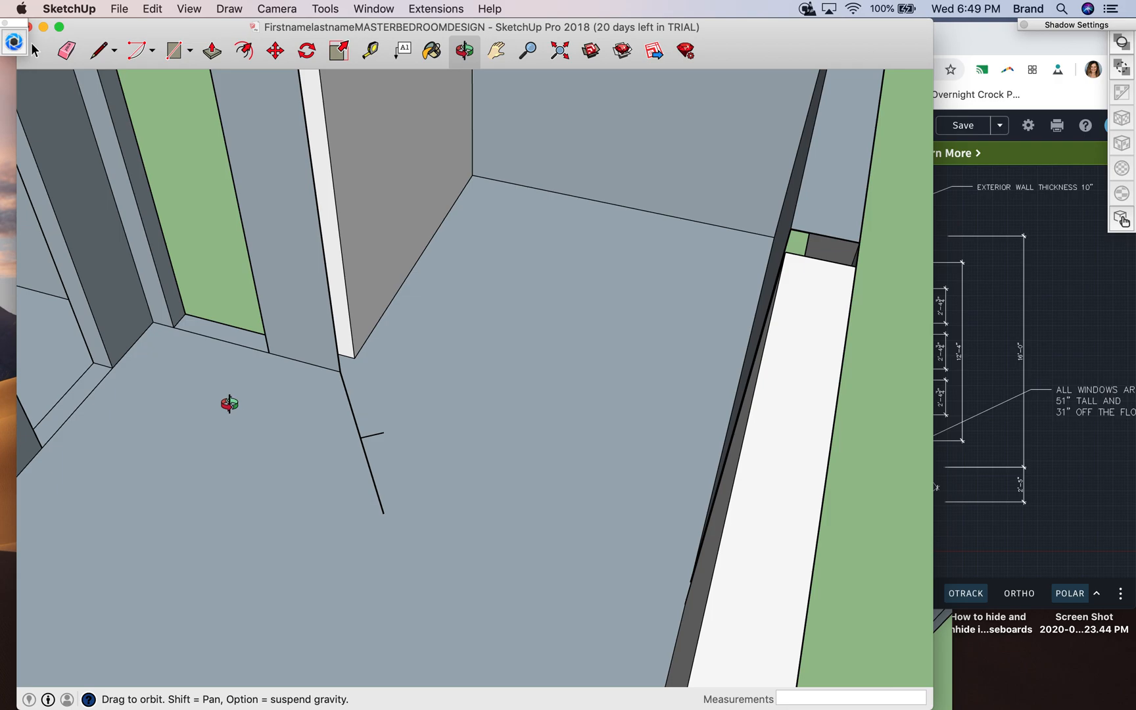
pyautogui.click(98, 51)
pyautogui.click(355, 358)
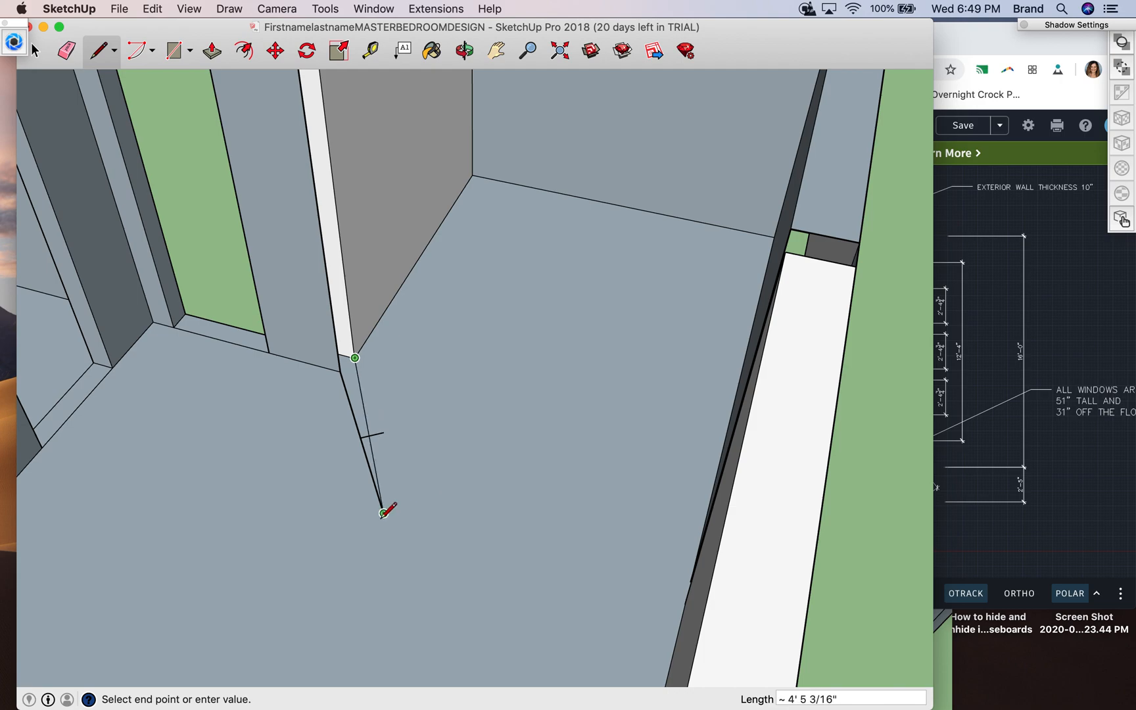
pyautogui.press('Escape')
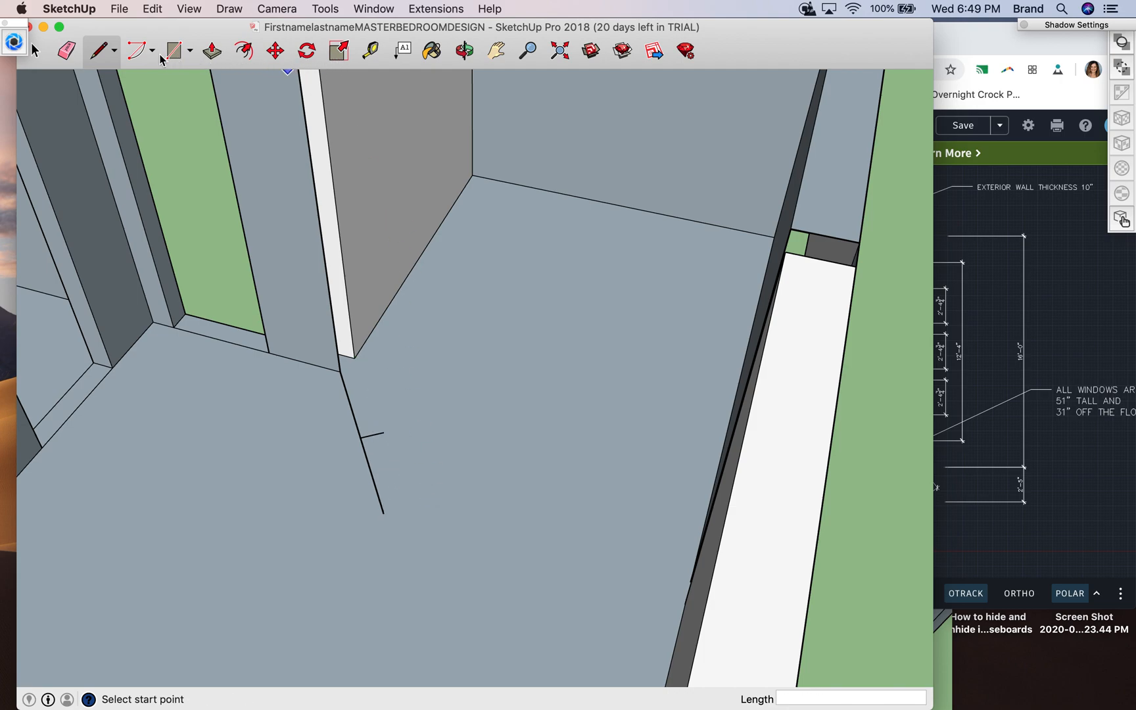
# - Erase the 6" perpendicular and the angled base line, plus the top, front and end faces of the short wall piece beside the doorway
pyautogui.click(65, 51)
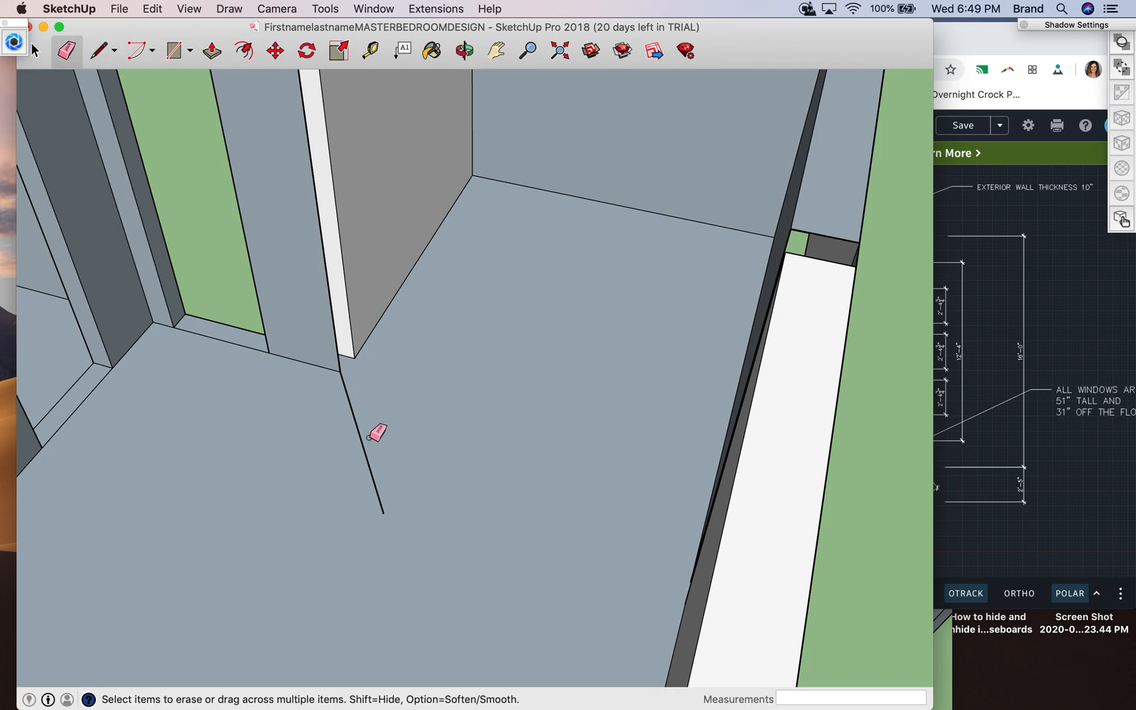
pyautogui.click(358, 430)
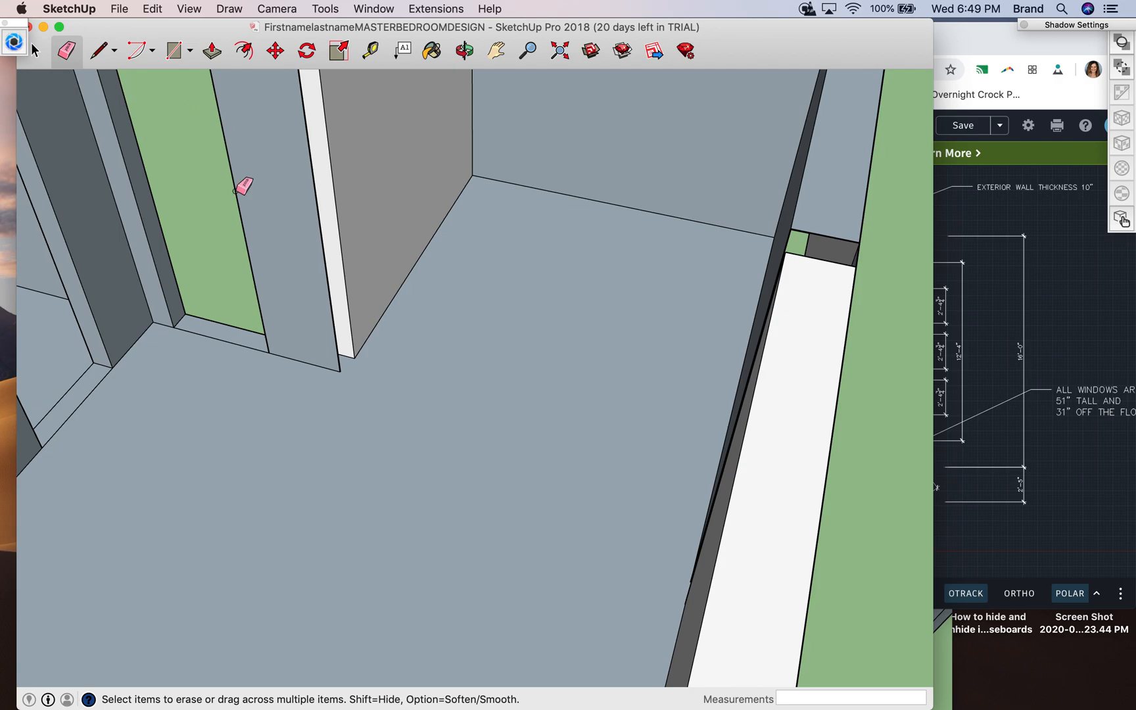
pyautogui.click(465, 50)
pyautogui.moveTo(367, 272); pyautogui.dragTo(393, 537)
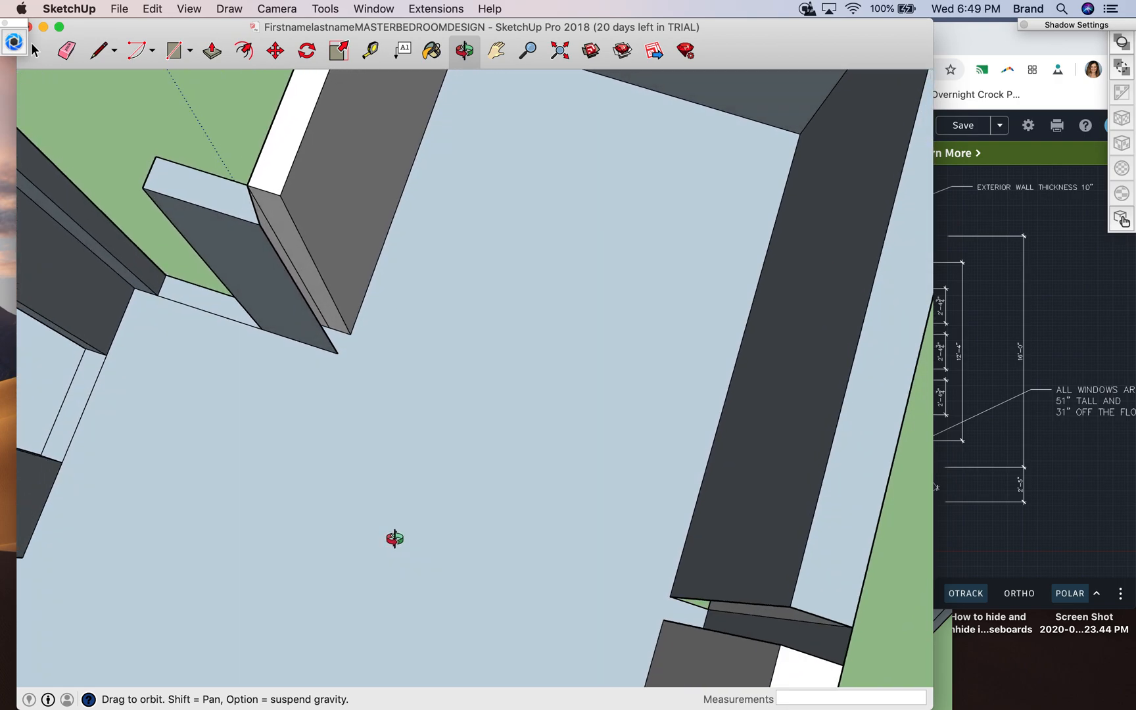
pyautogui.click(67, 50)
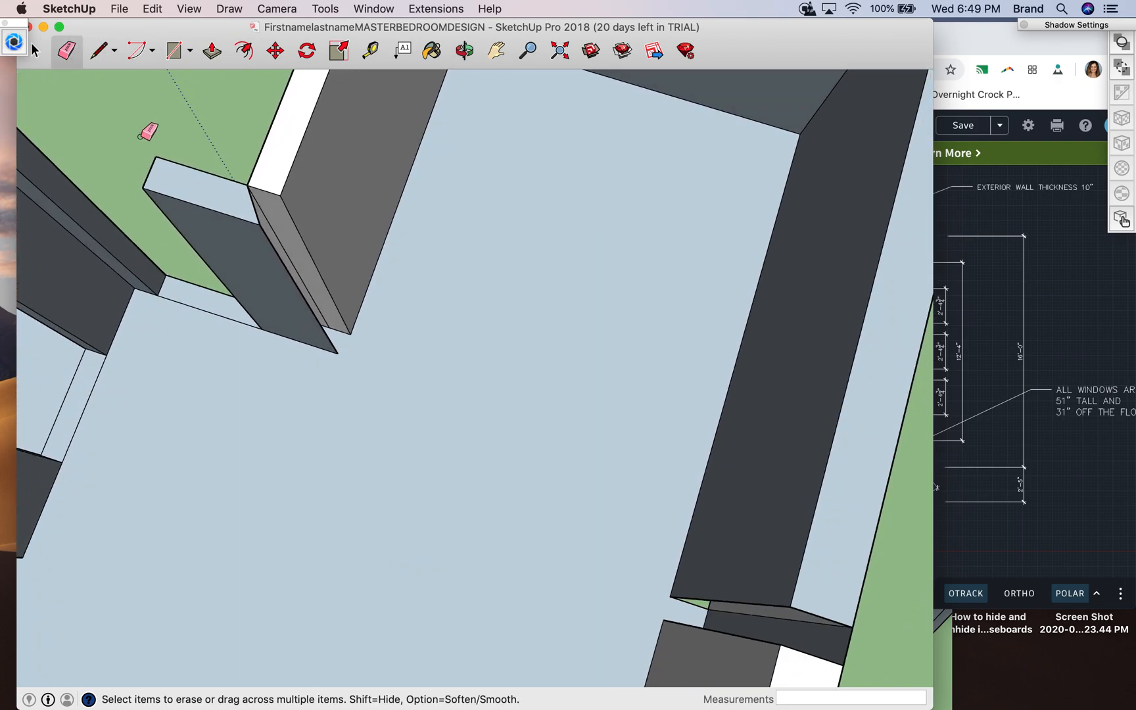
pyautogui.click(178, 197)
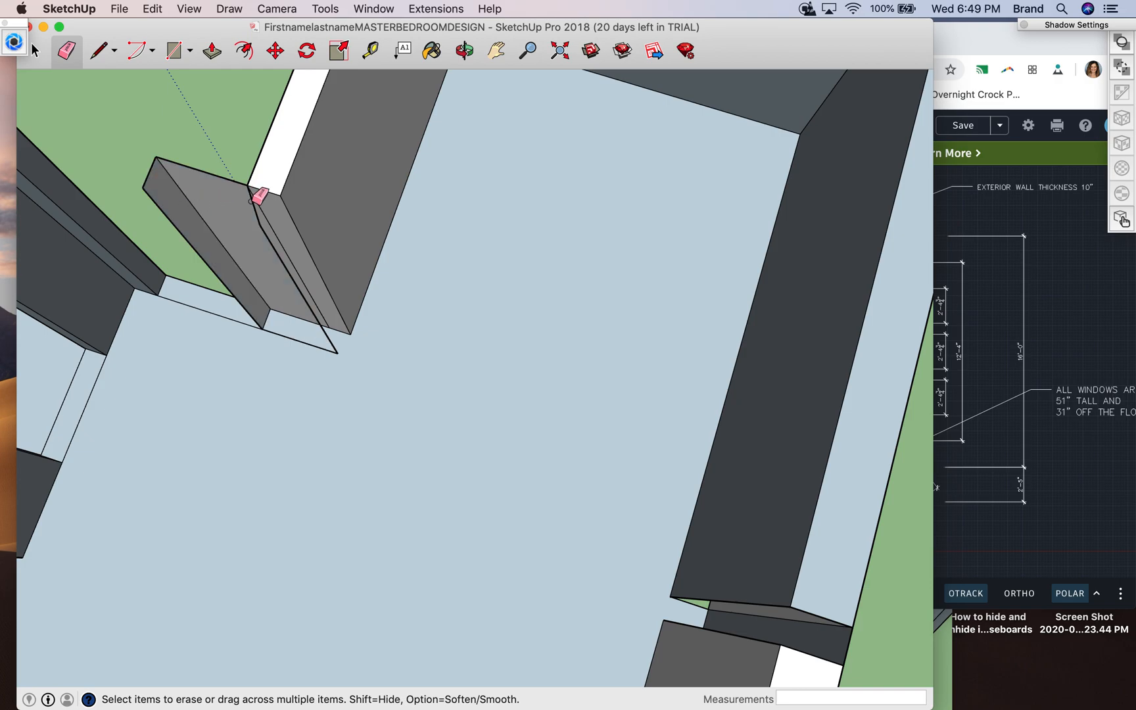
pyautogui.click(273, 249)
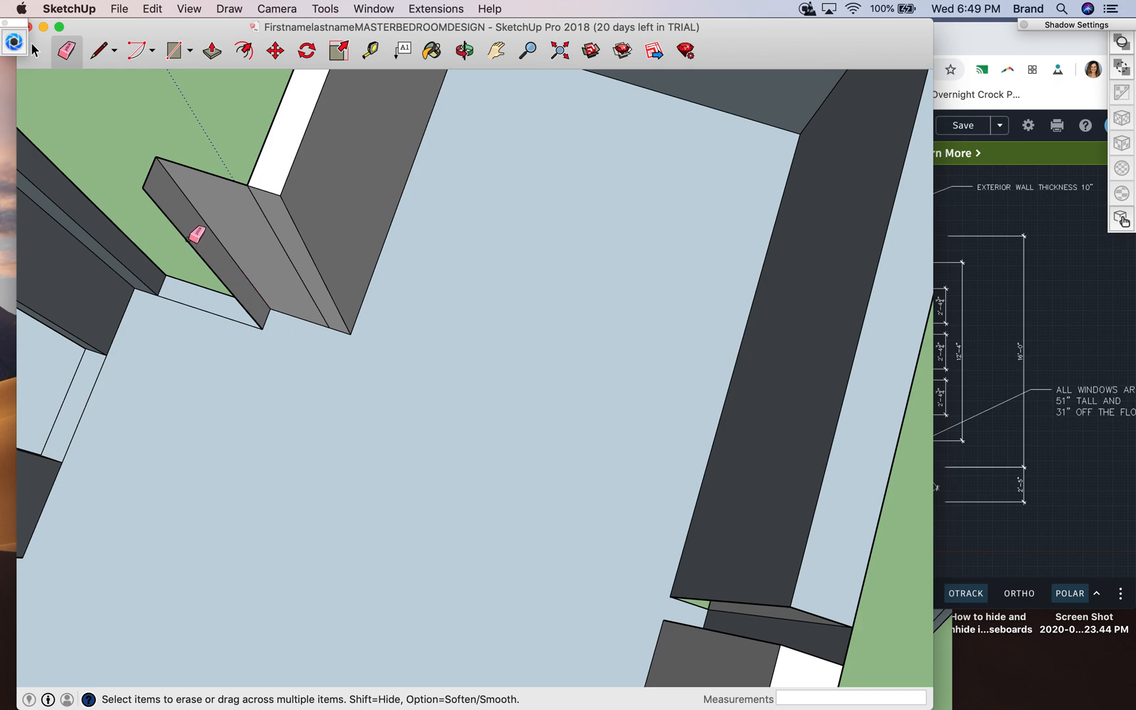
pyautogui.click(147, 176)
pyautogui.click(148, 192)
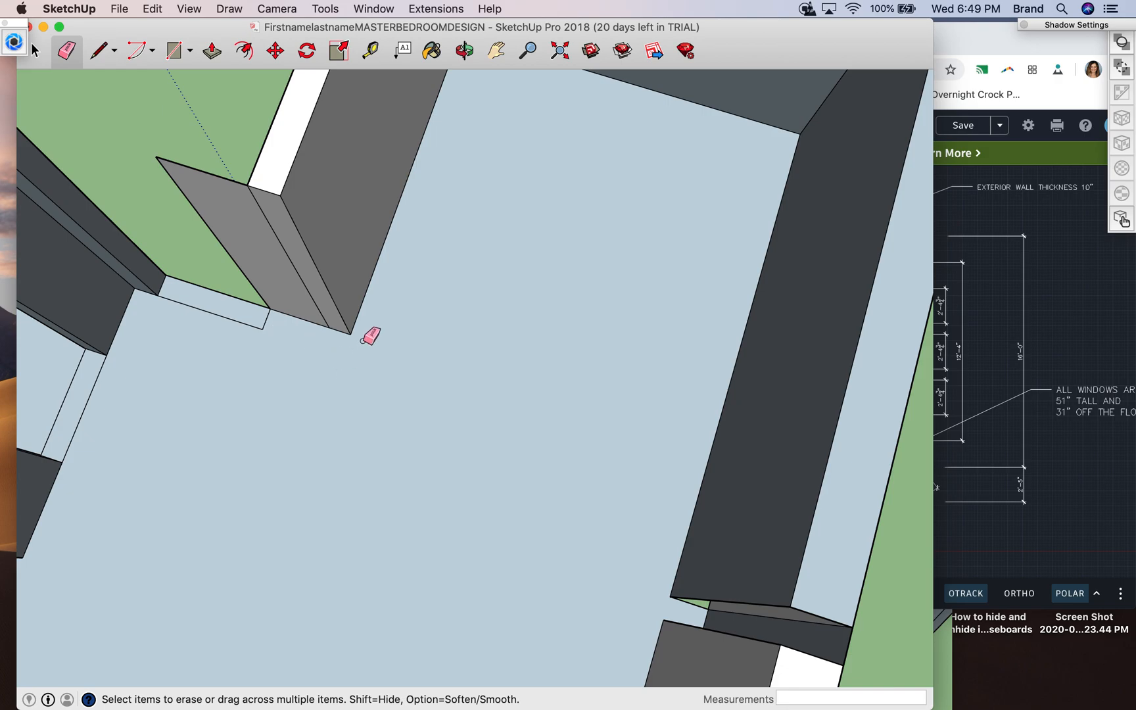
# - Push the top of the long white-topped wall across the room down about 7' 8"
pyautogui.scroll(5, 327, 406)
pyautogui.scroll(-4, 328, 405)
pyautogui.scroll(-2, 329, 408)
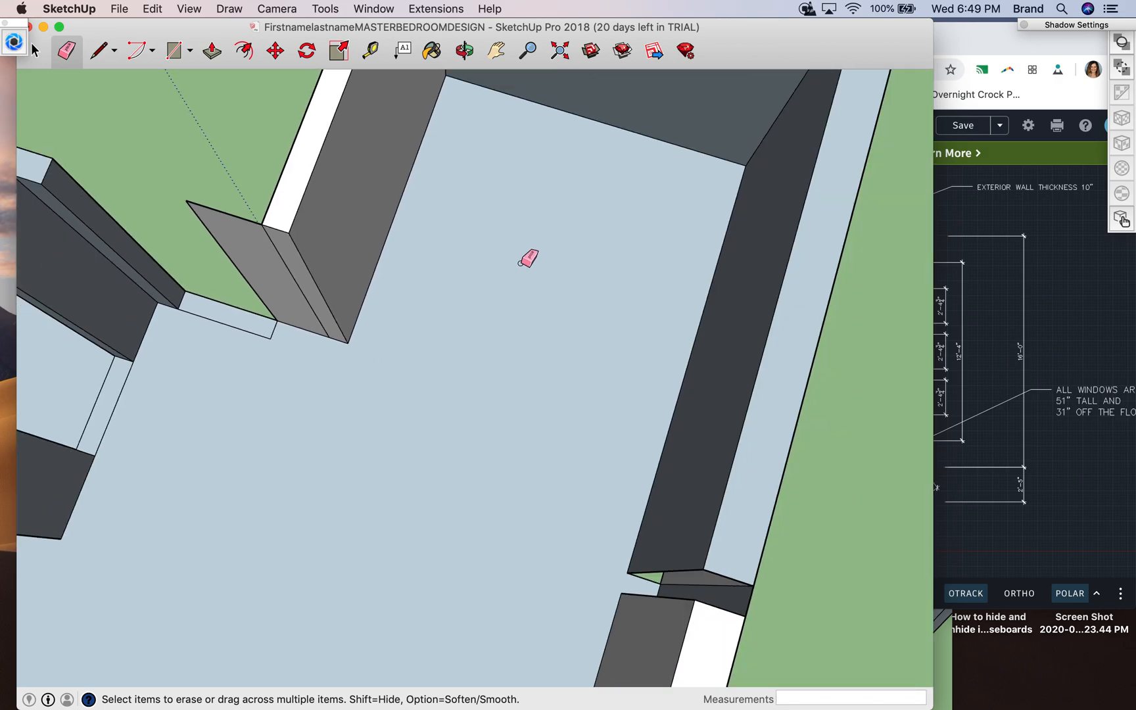
pyautogui.click(211, 51)
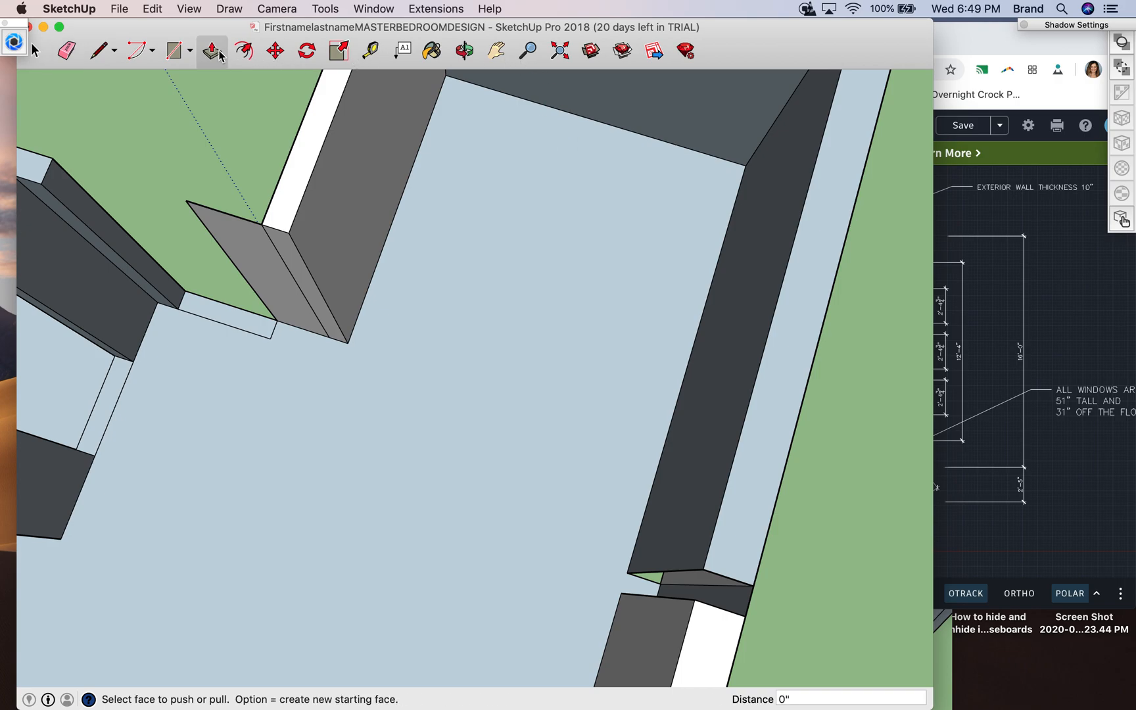
pyautogui.click(690, 646)
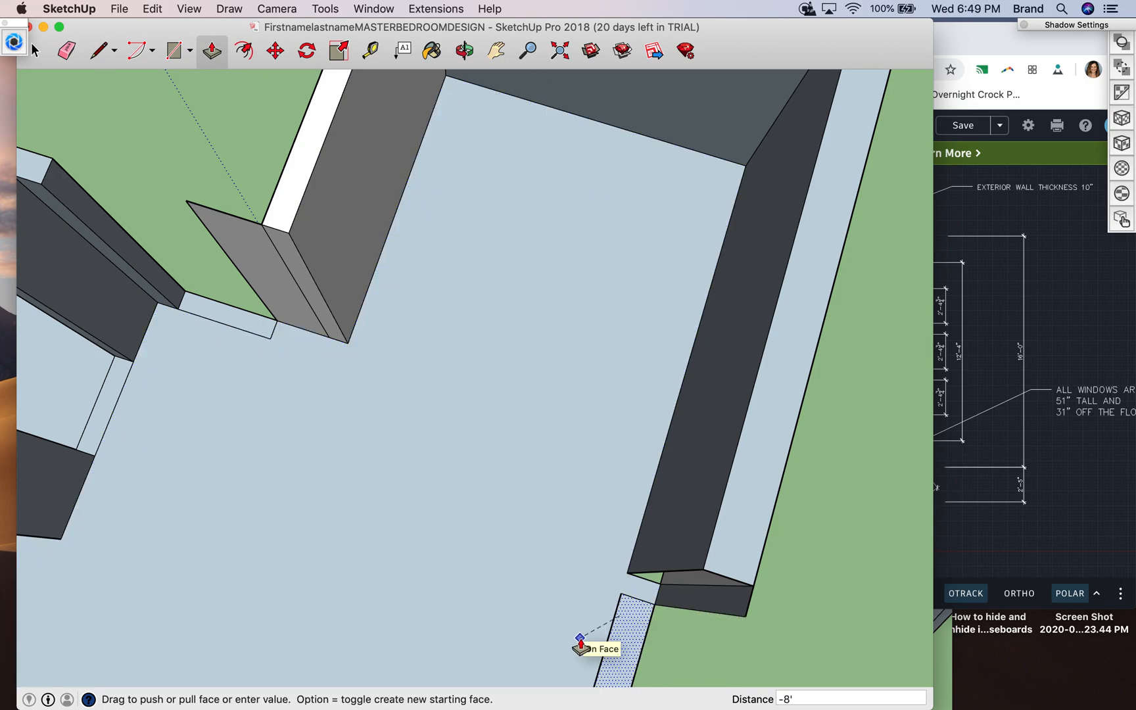
pyautogui.click(621, 618)
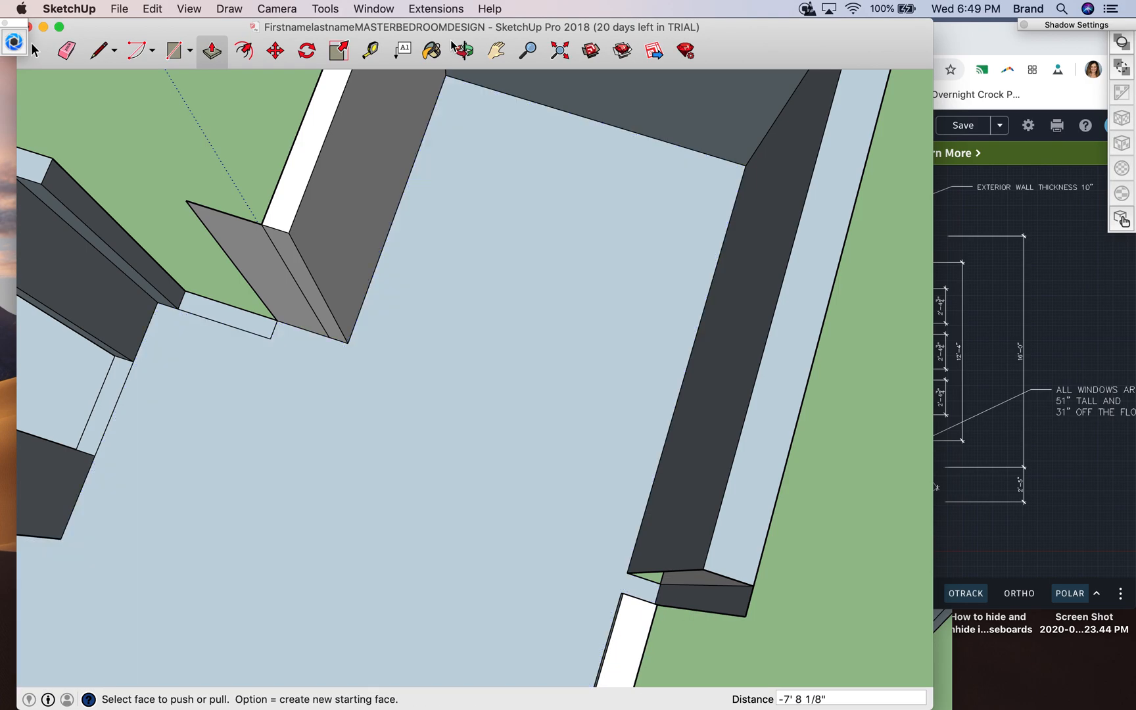
# - Draw a narrow wall base outline on the floor, from the opening next to the lowered wall toward the doorway, its longer side about 6' 7"
pyautogui.click(496, 50)
pyautogui.moveTo(563, 578); pyautogui.dragTo(608, 312)
pyautogui.click(464, 50)
pyautogui.moveTo(329, 284); pyautogui.dragTo(691, 281)
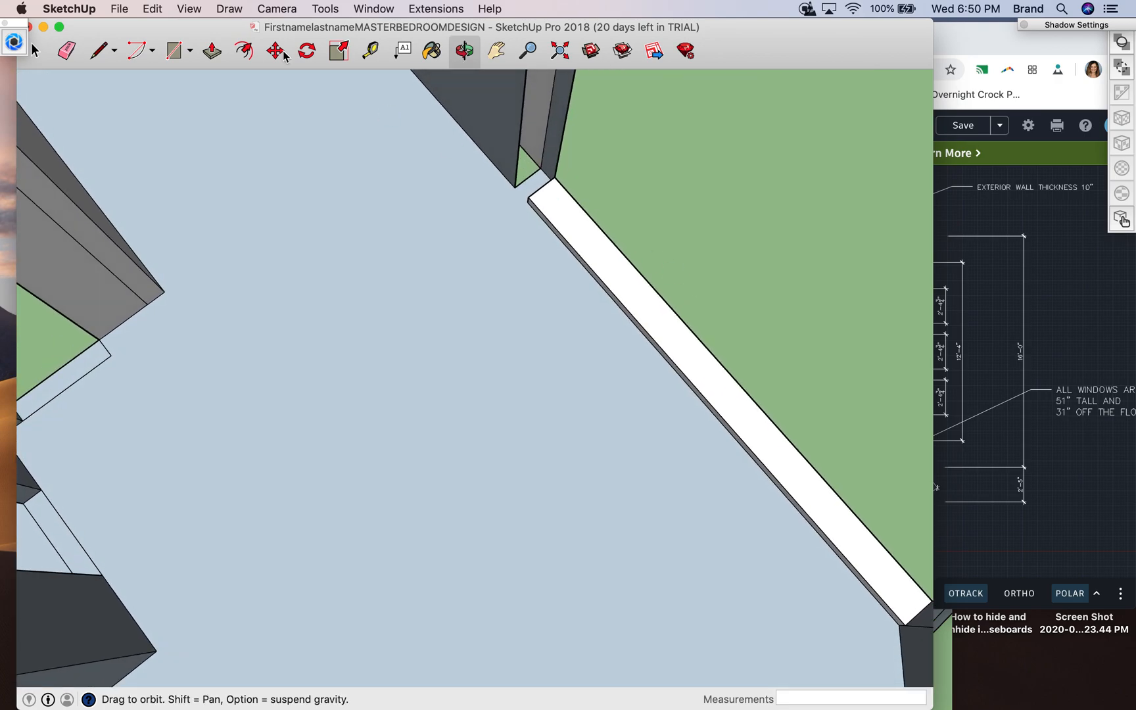
pyautogui.click(98, 50)
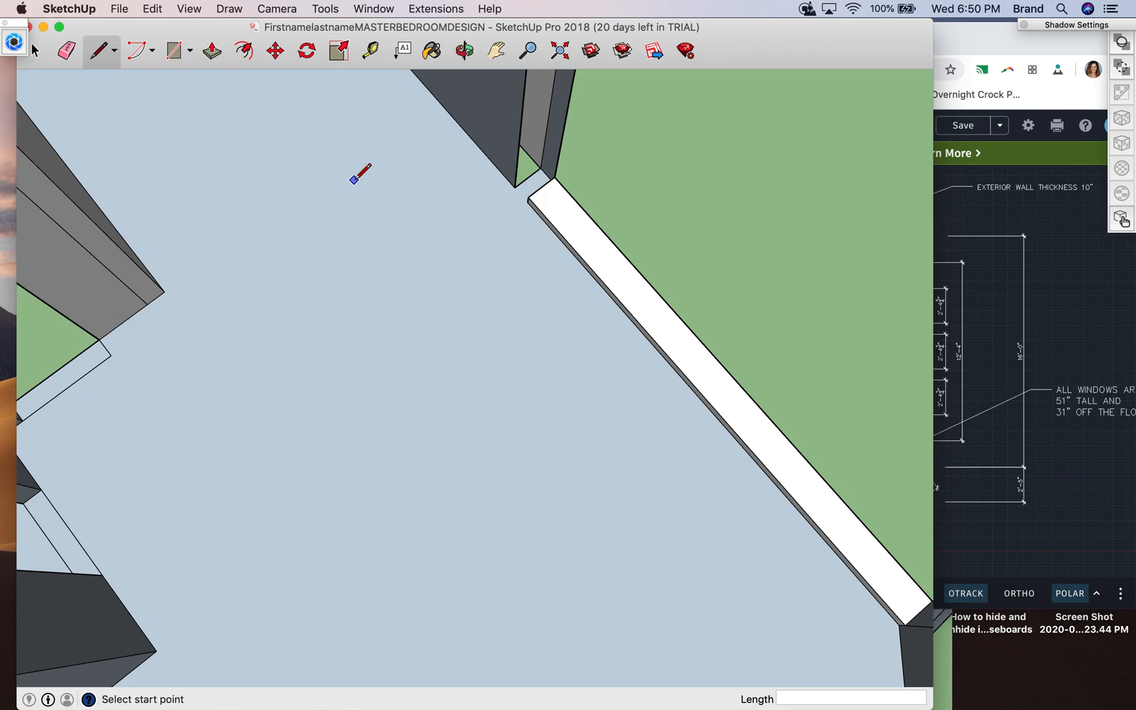
pyautogui.click(515, 187)
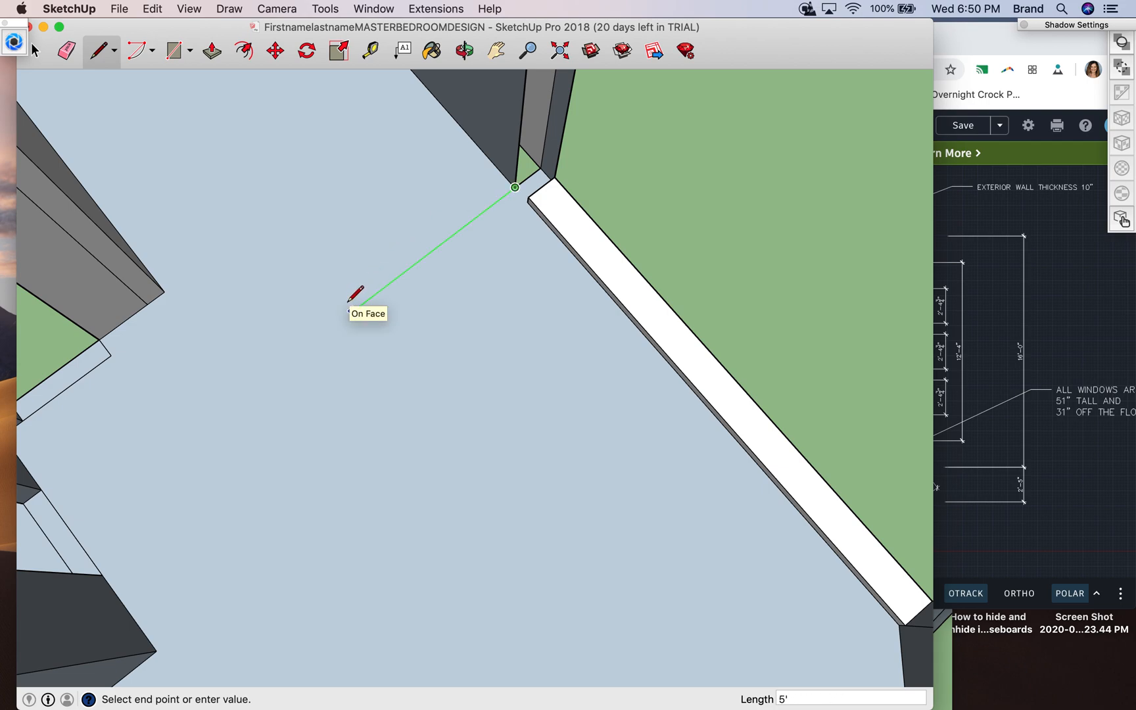
pyautogui.click(324, 333)
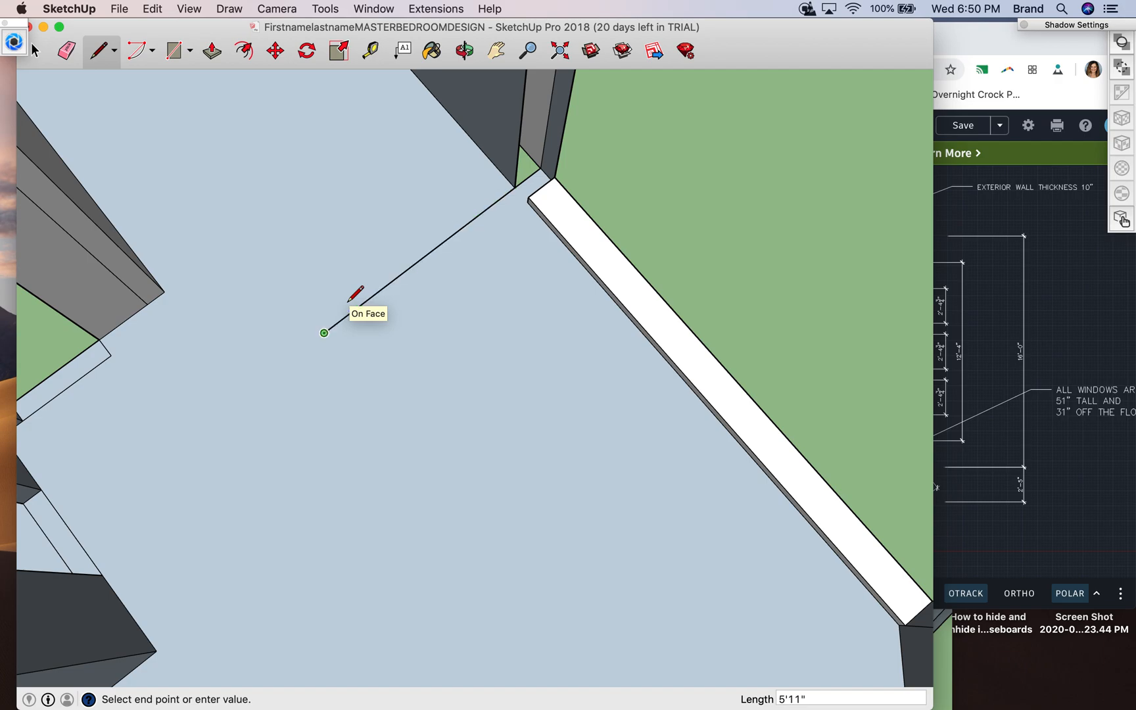
pyautogui.click(337, 349)
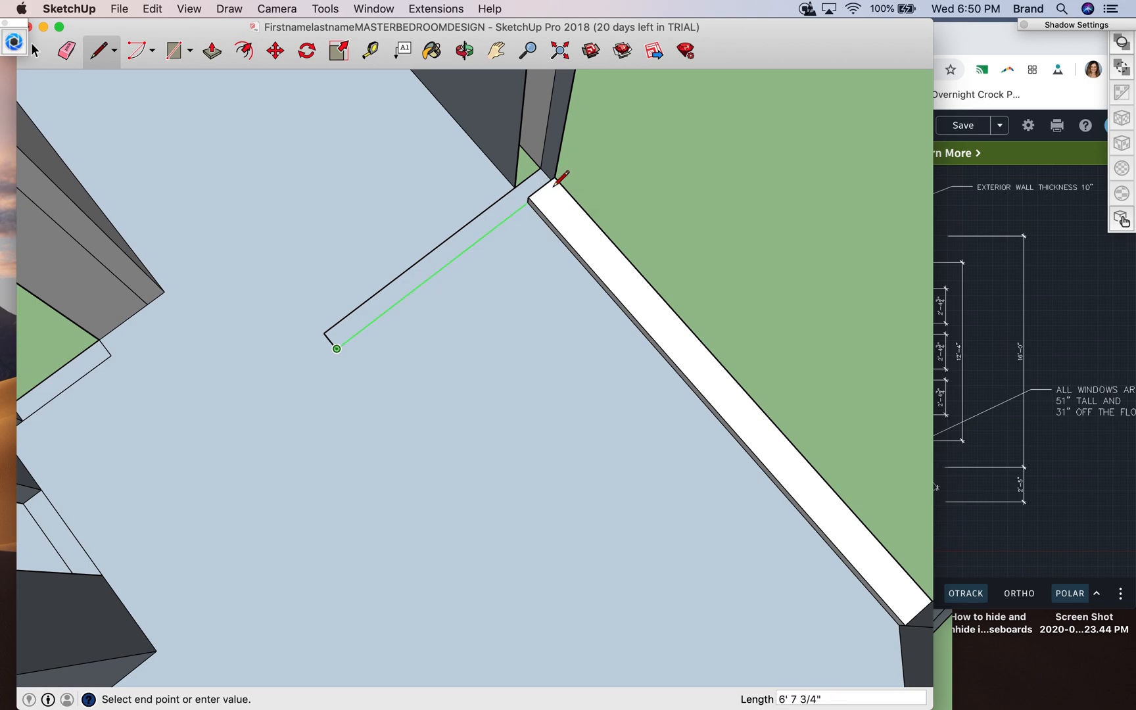
pyautogui.click(556, 184)
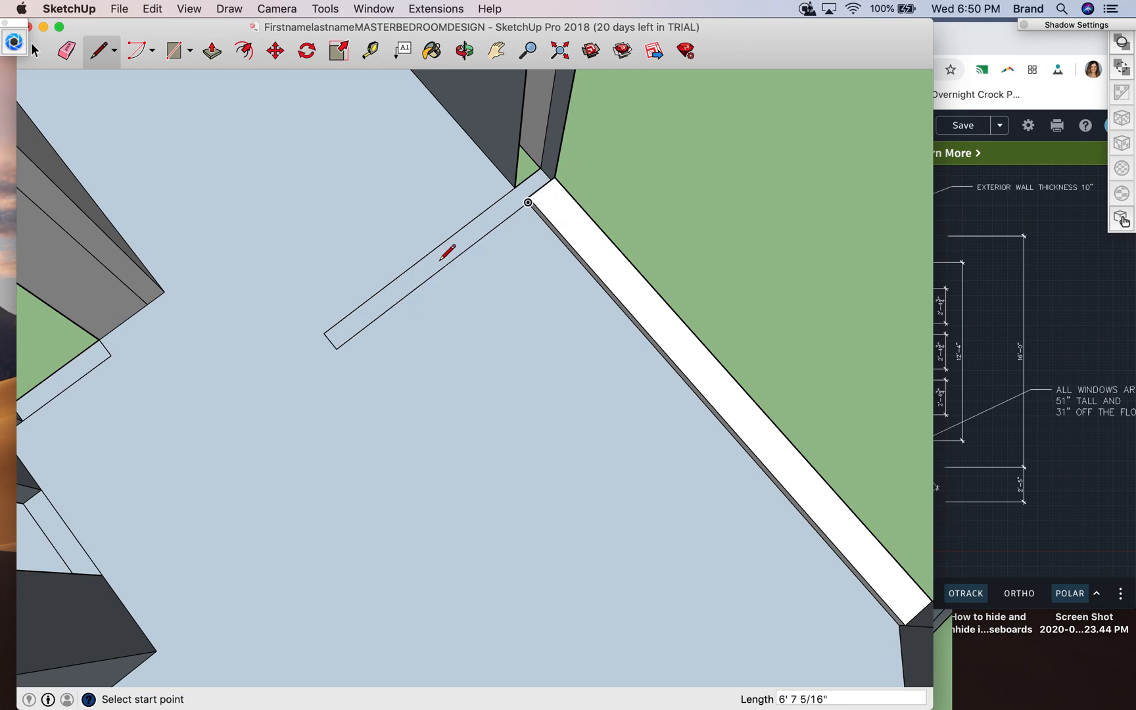
# - Measure the gap between the grey wall's two end corners and the matching end corners of the narrow floor outline
pyautogui.click(369, 51)
pyautogui.click(165, 291)
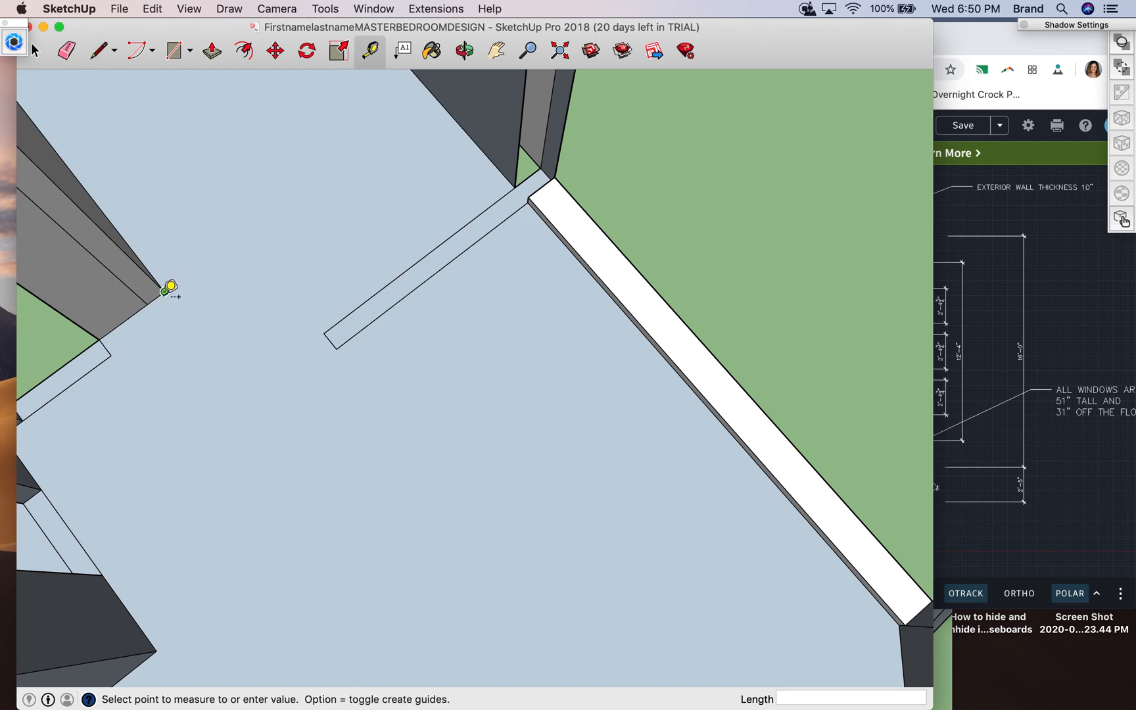
pyautogui.click(332, 324)
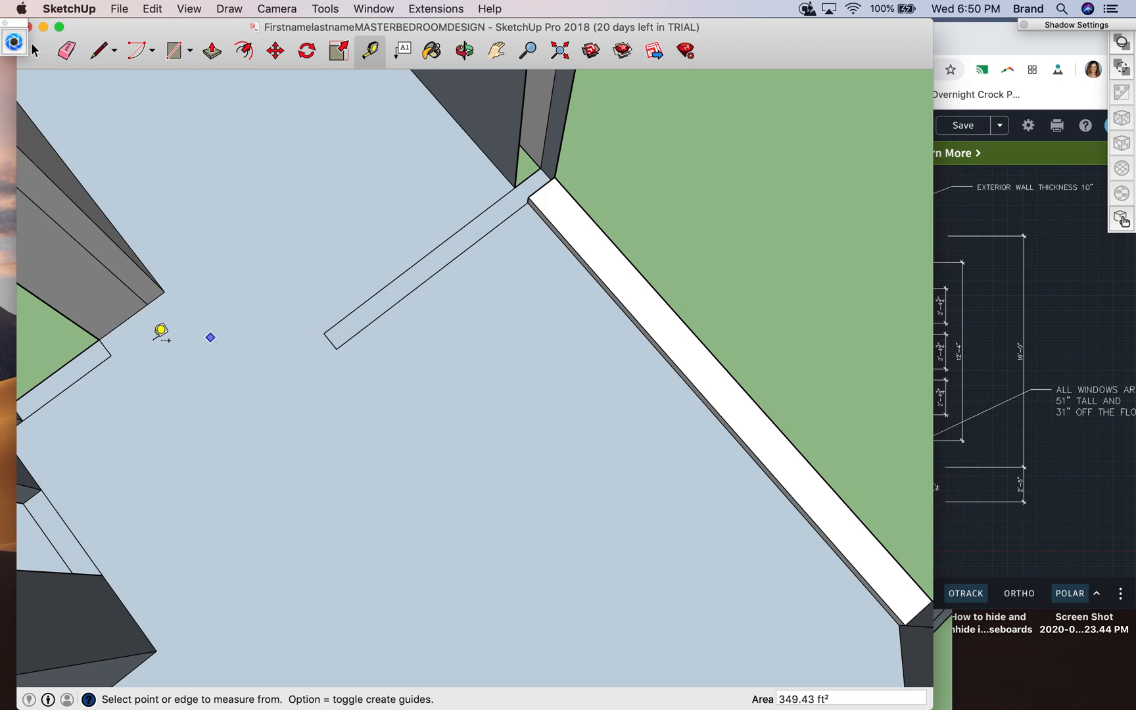
pyautogui.click(154, 291)
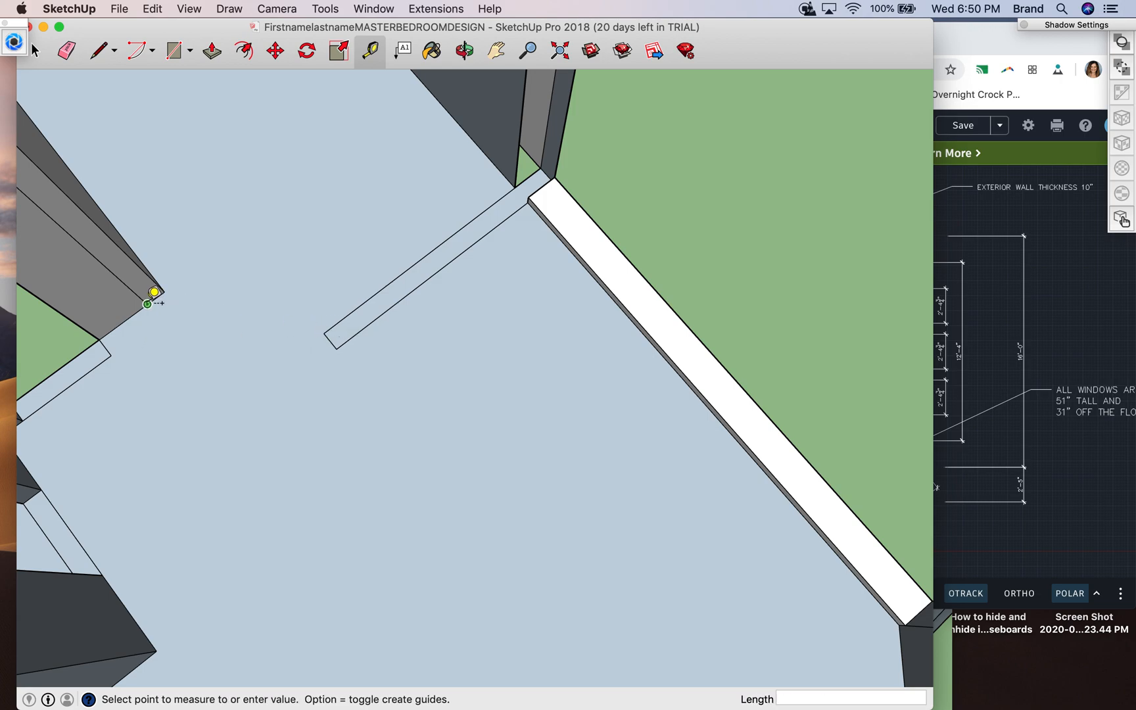
pyautogui.click(344, 339)
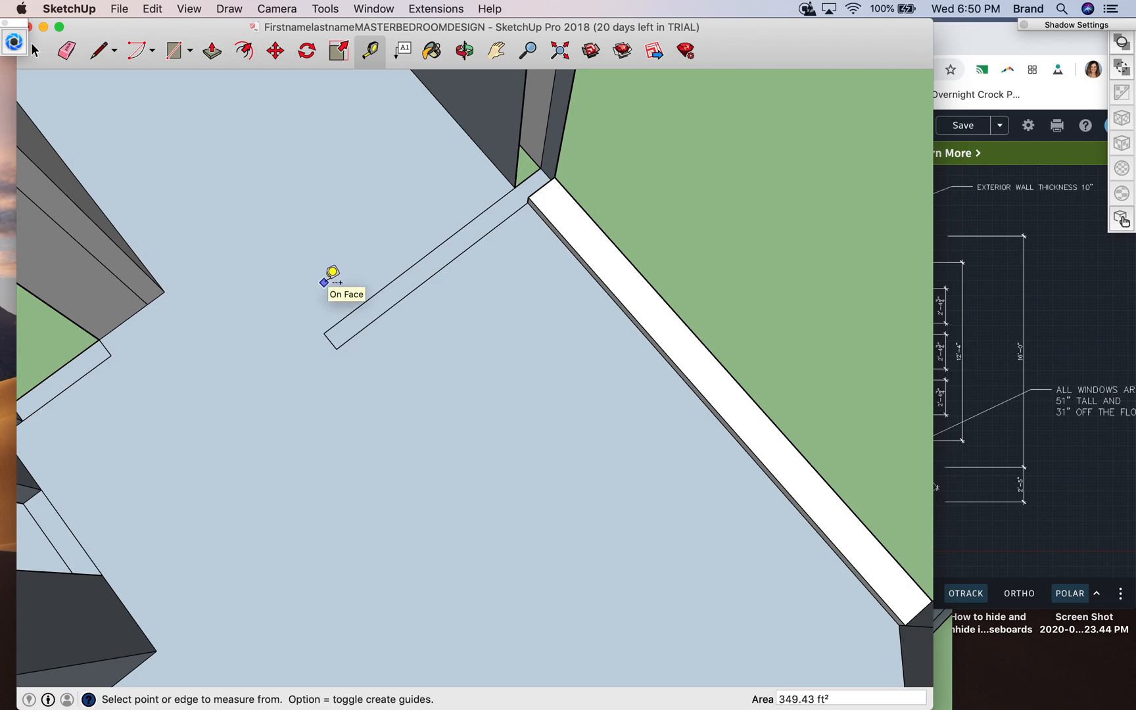
# - Draw an angled wall base about 4' long between the grey wall's end and the narrow outline, with a 6" perpendicular at its midpoint
pyautogui.click(102, 53)
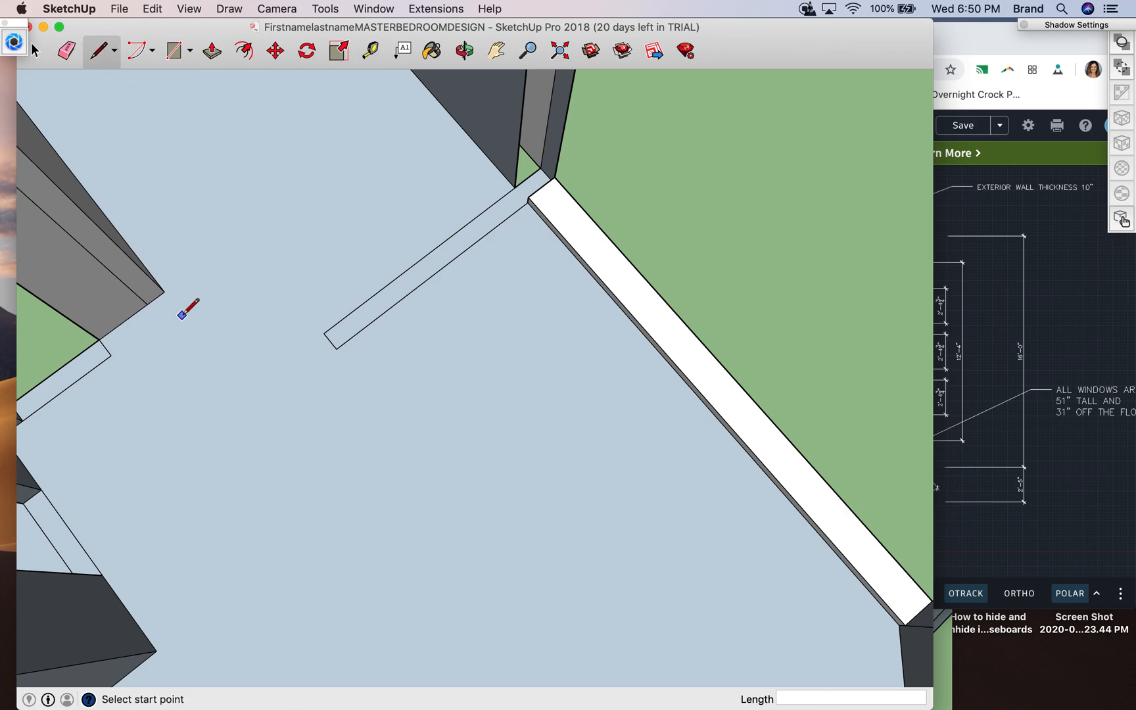
pyautogui.click(164, 291)
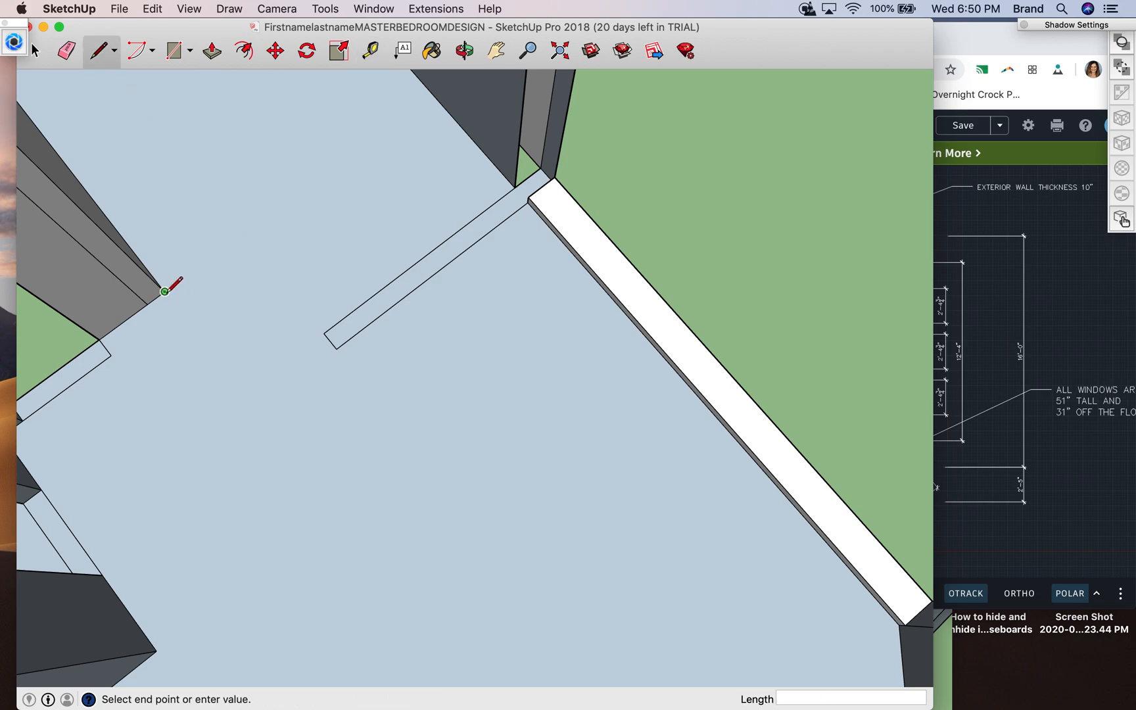
pyautogui.click(324, 333)
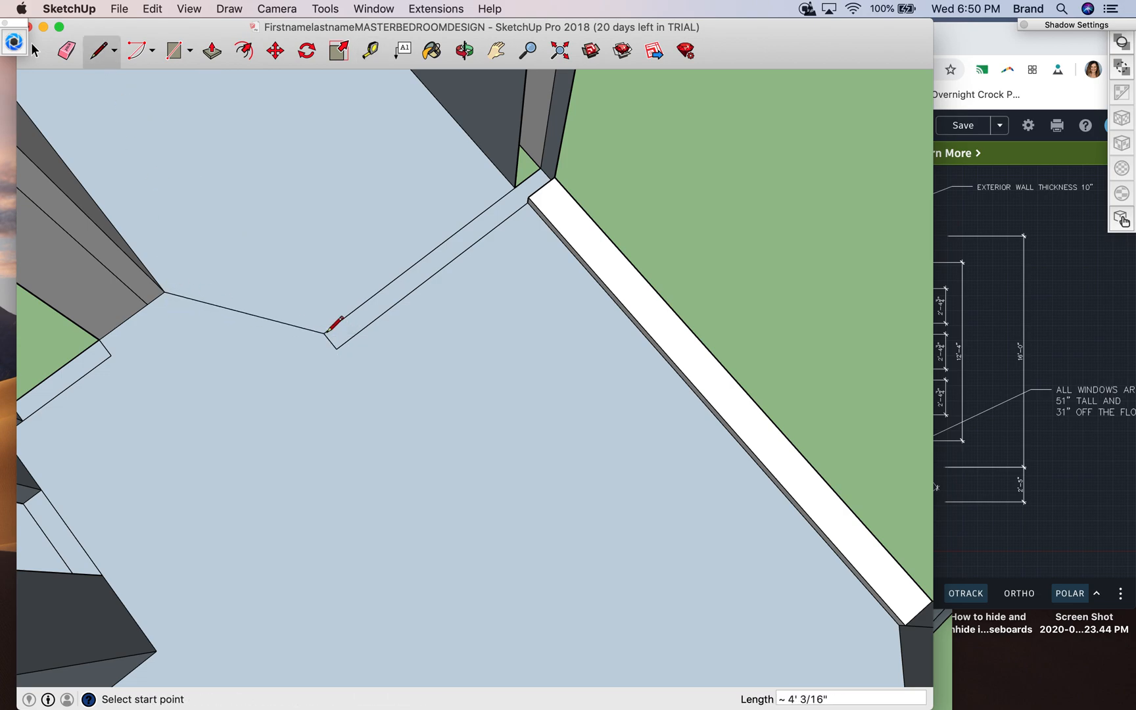
pyautogui.click(244, 312)
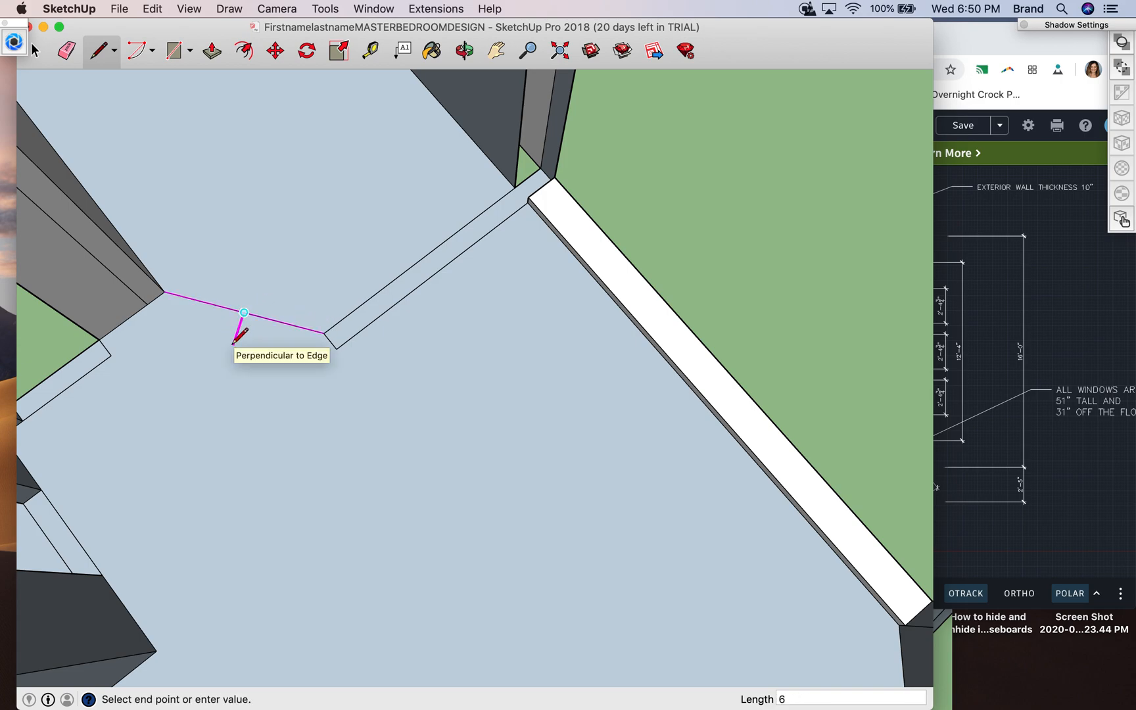
pyautogui.click(237, 332)
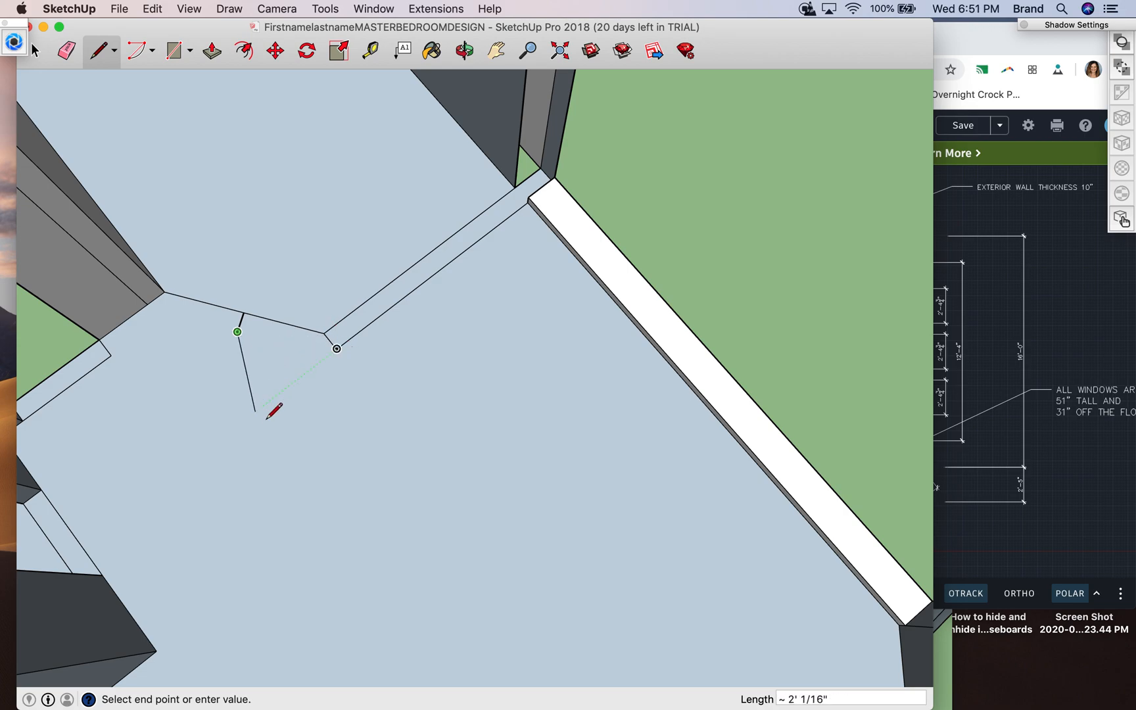
pyautogui.click(337, 348)
pyautogui.click(237, 332)
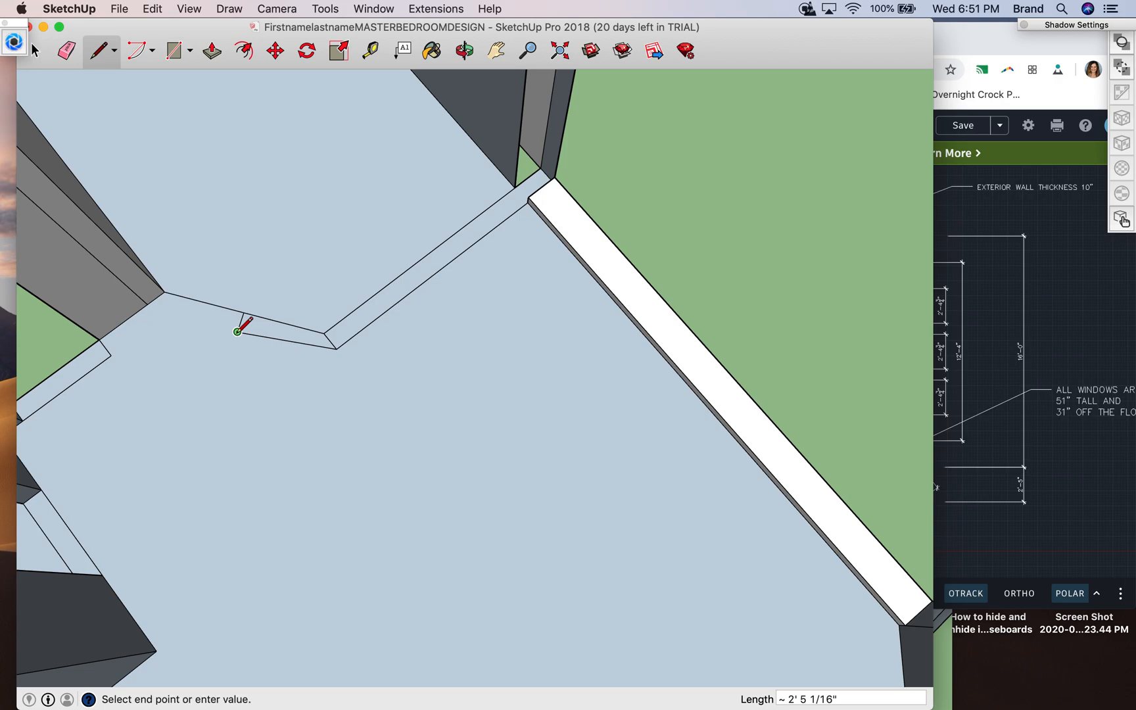
pyautogui.click(155, 298)
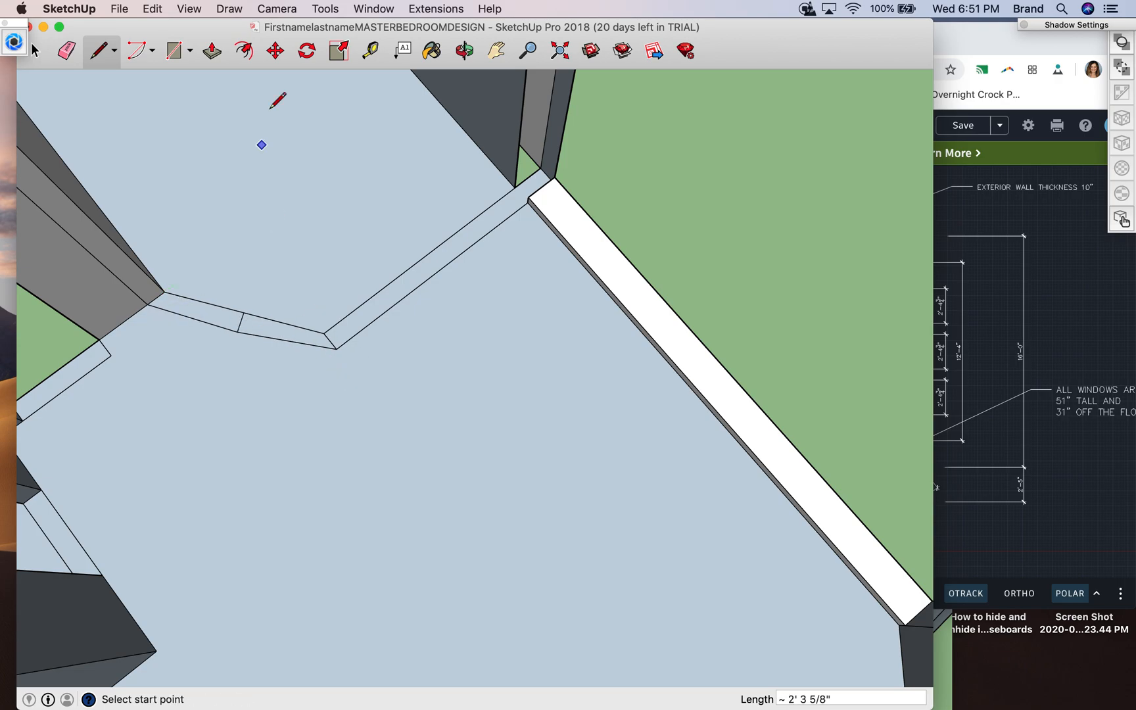
# - Pull both halves of the angled wall base up 8'
pyautogui.click(211, 50)
pyautogui.moveTo(241, 324); pyautogui.dragTo(169, 152)
pyautogui.write('8')
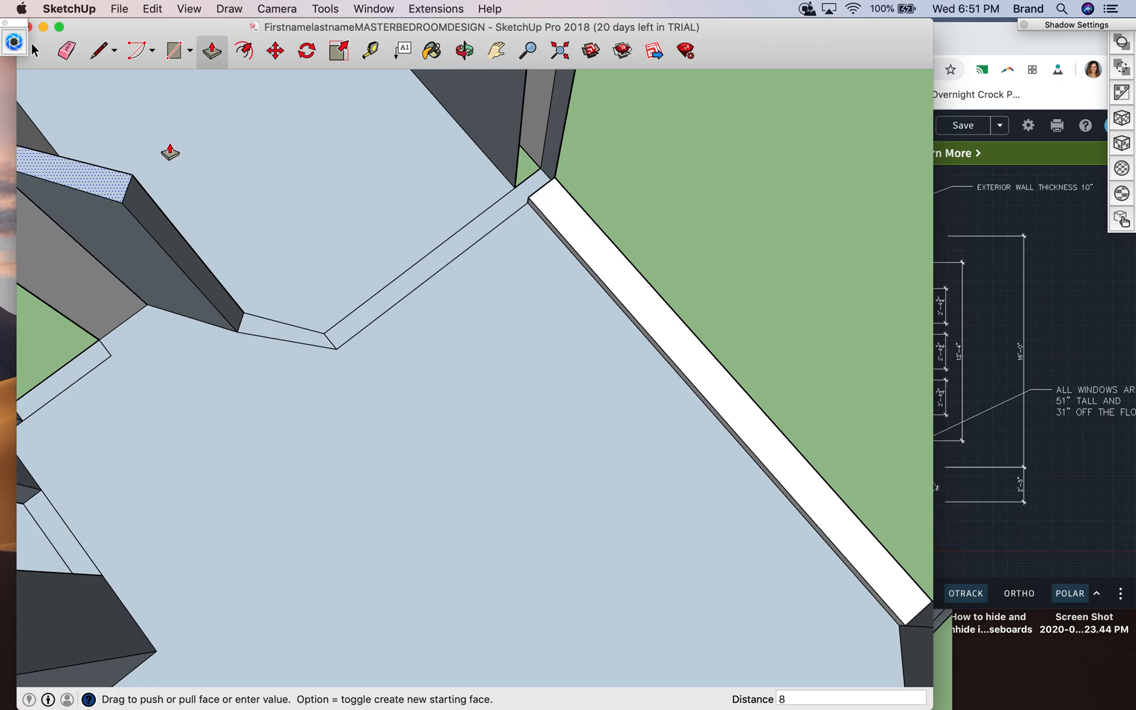
pyautogui.write("'")
pyautogui.press('Return')
pyautogui.click(264, 334)
pyautogui.moveTo(195, 267); pyautogui.dragTo(117, 205)
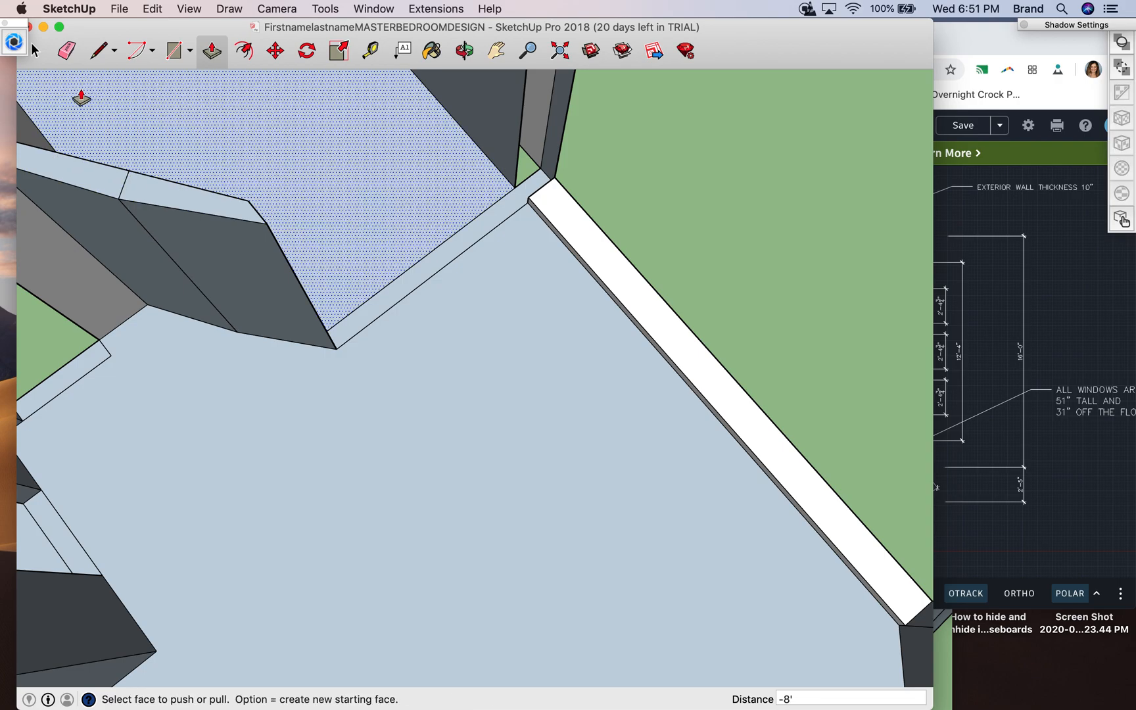
# - Try to erase the vertical seam on the angled wall, then return to the complete flat base outline
pyautogui.click(66, 51)
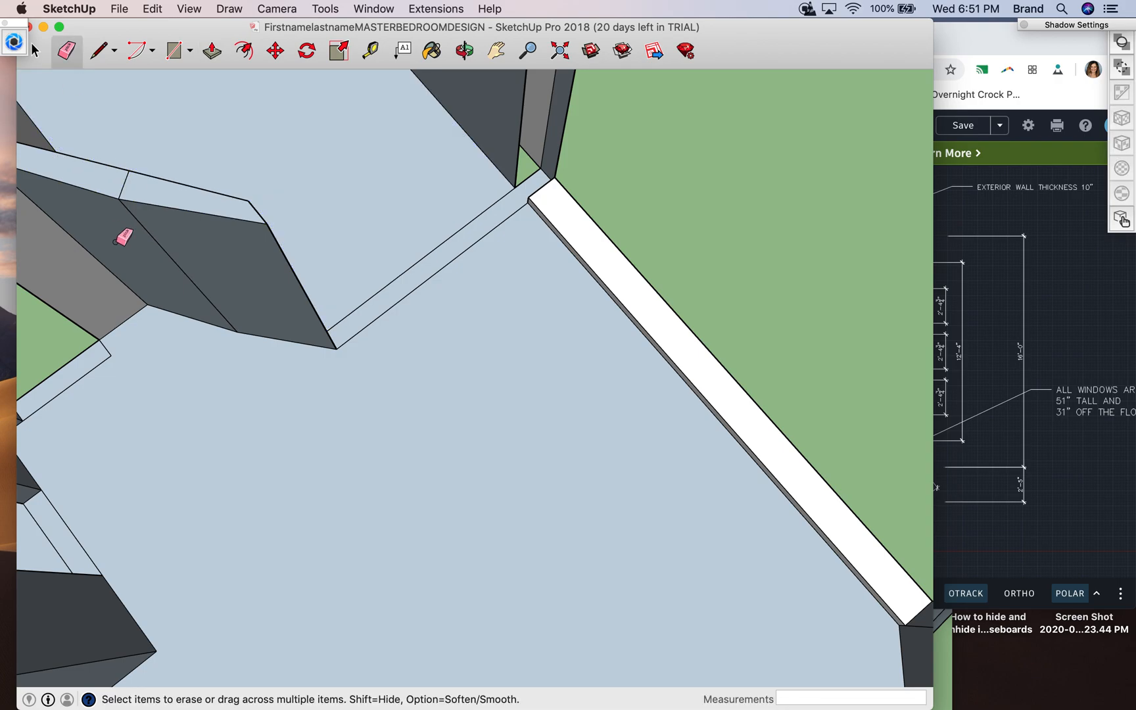
pyautogui.click(145, 228)
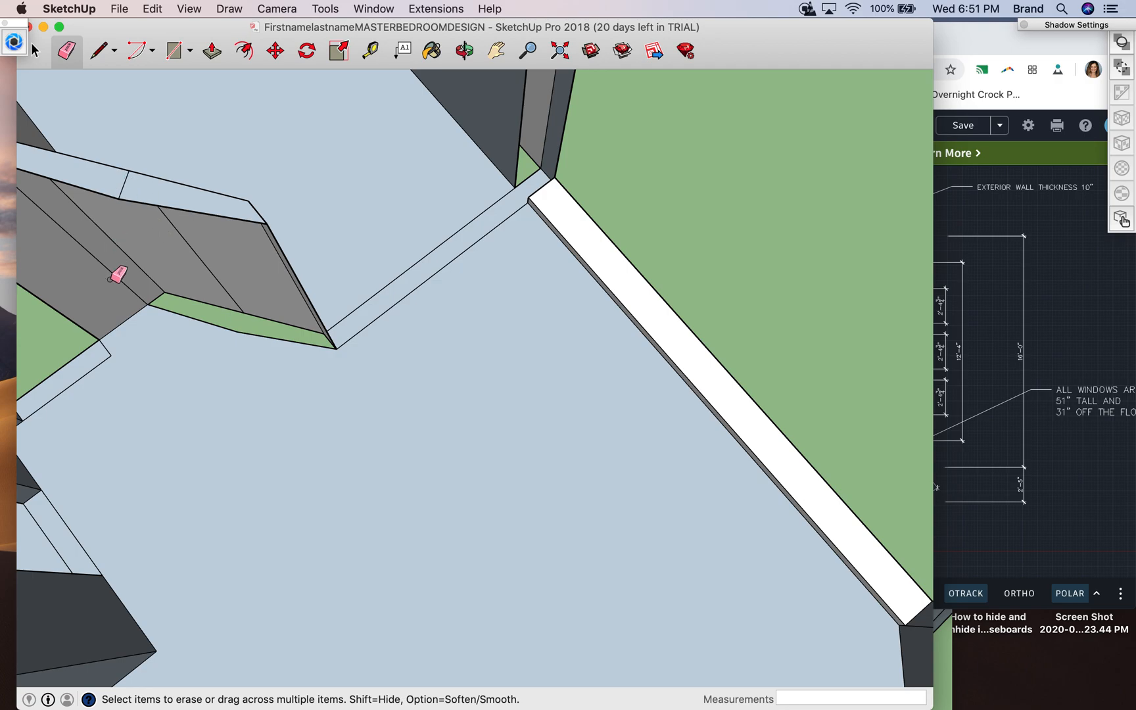
pyautogui.press('super+z')
pyautogui.press('super+z')
pyautogui.press('super+z')
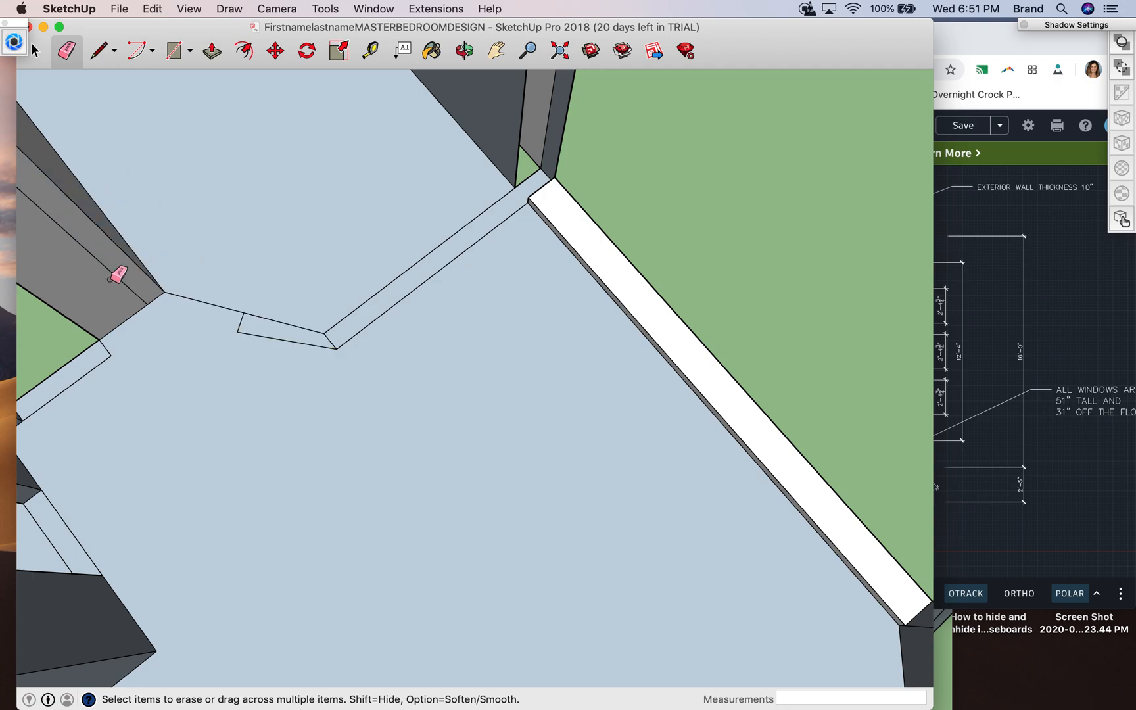
pyautogui.click(152, 10)
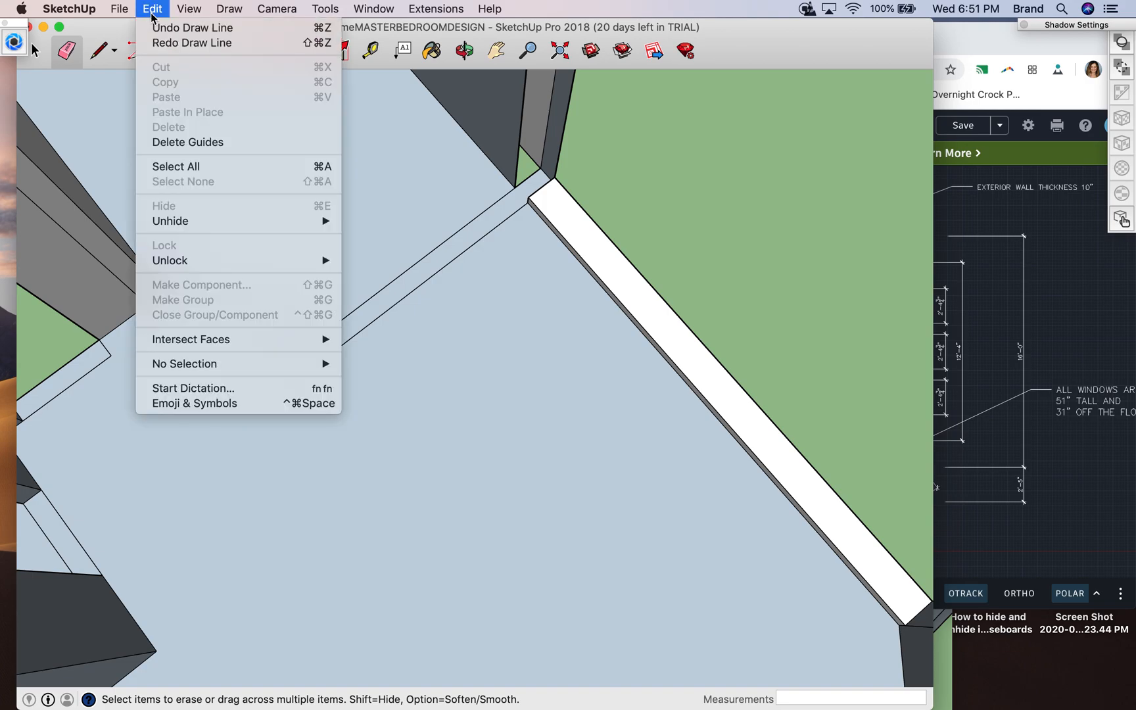
pyautogui.click(172, 42)
# - Erase the 6" perpendicular dividing the angled wall base
pyautogui.click(101, 57)
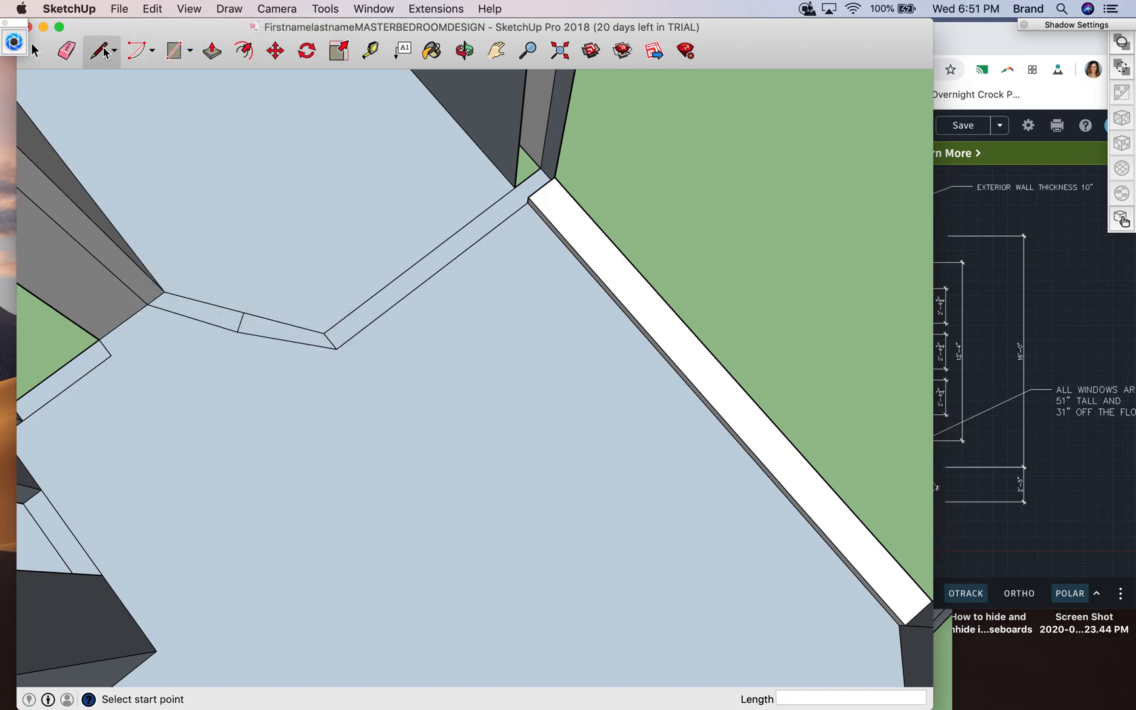
pyautogui.click(67, 52)
pyautogui.click(239, 323)
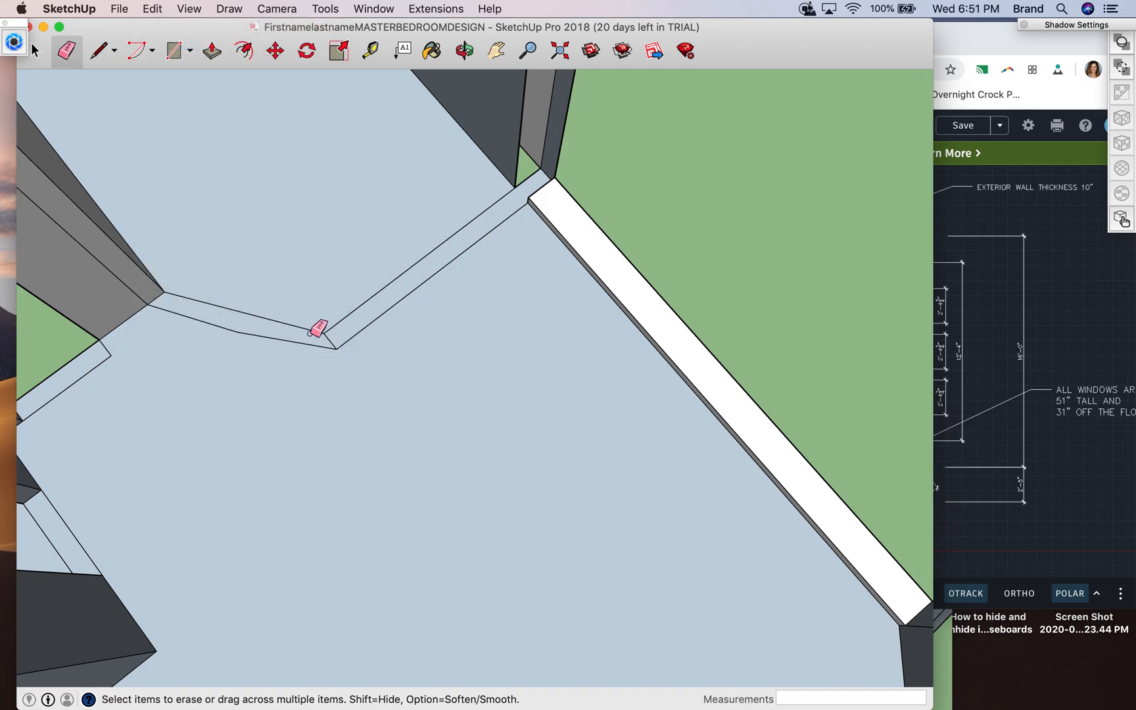
# - Pull the undivided angled wall base up 8'
pyautogui.click(212, 50)
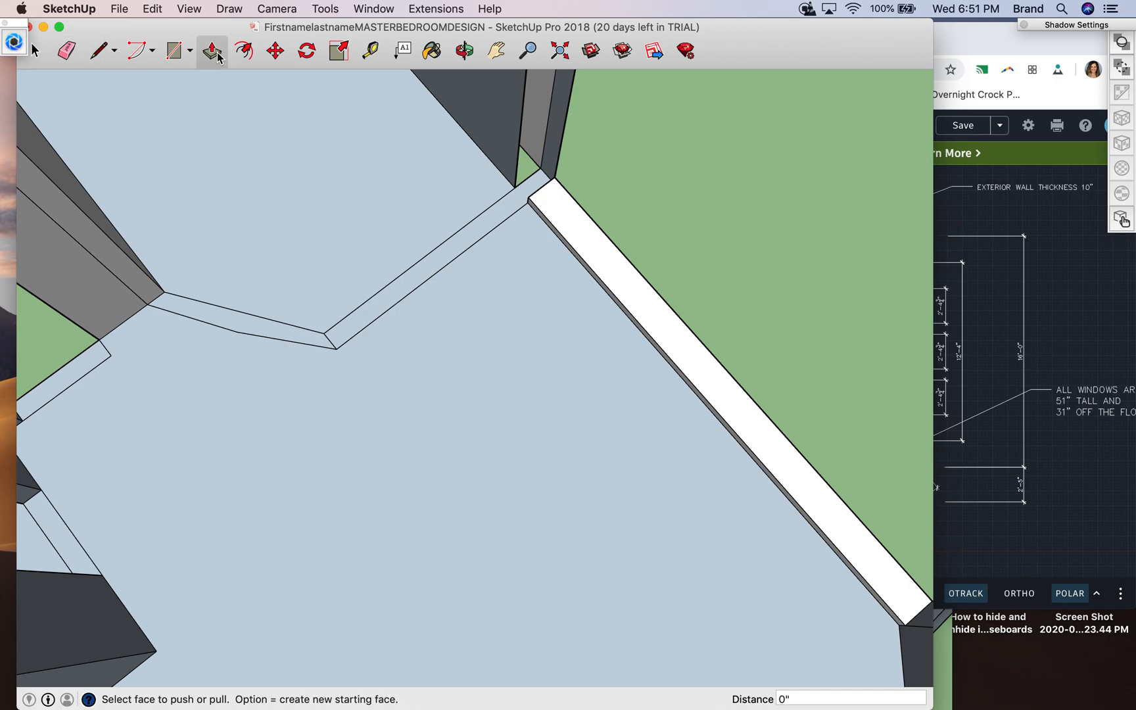
pyautogui.moveTo(222, 322); pyautogui.dragTo(206, 203)
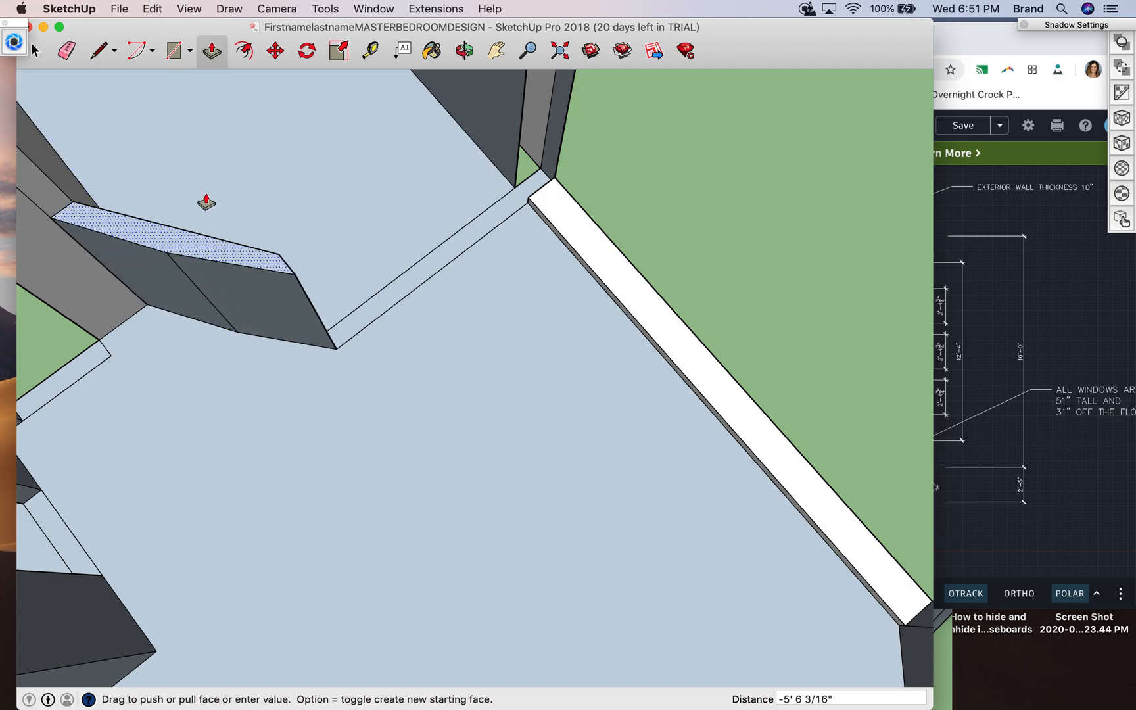
pyautogui.write("8'")
pyautogui.press('Return')
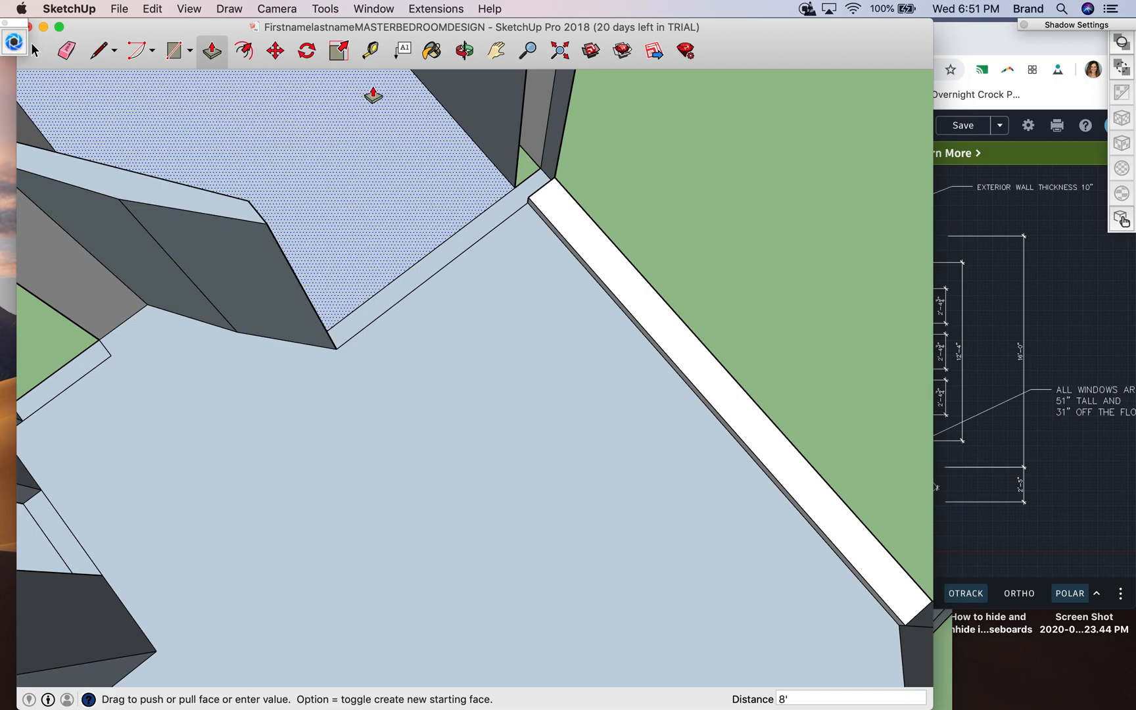
# - Try to erase the vertical seam on the raised angled wall's face, then undo back to the flat base
pyautogui.click(464, 51)
pyautogui.moveTo(168, 317); pyautogui.dragTo(145, 381)
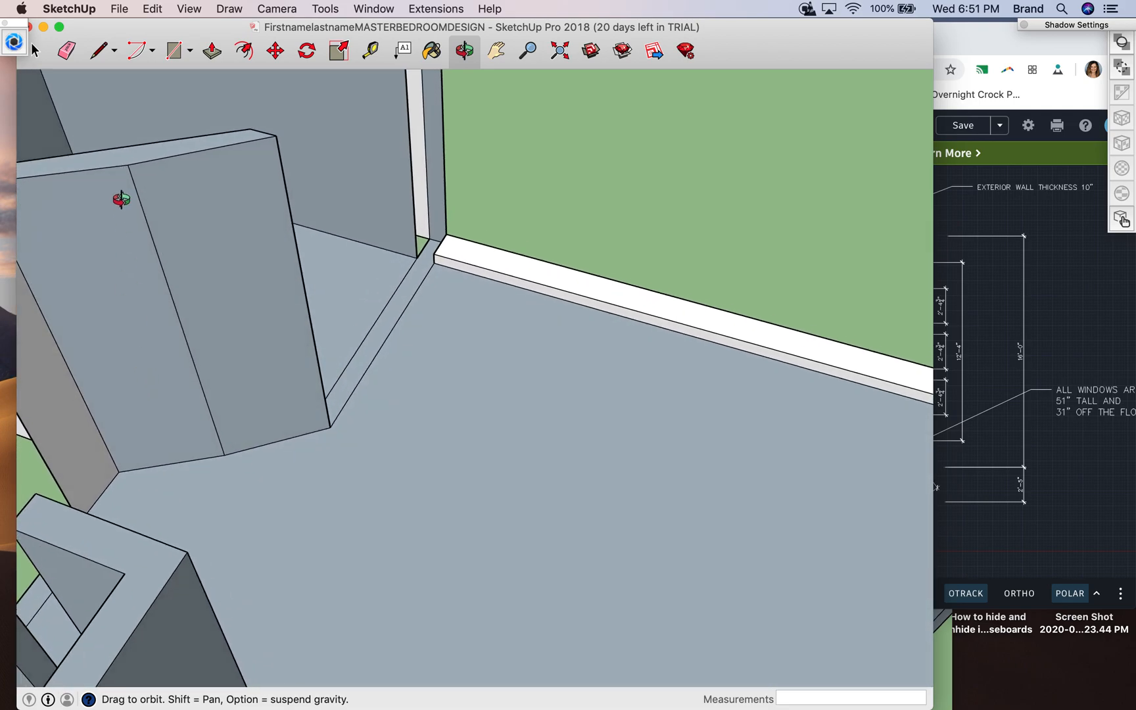
pyautogui.click(67, 51)
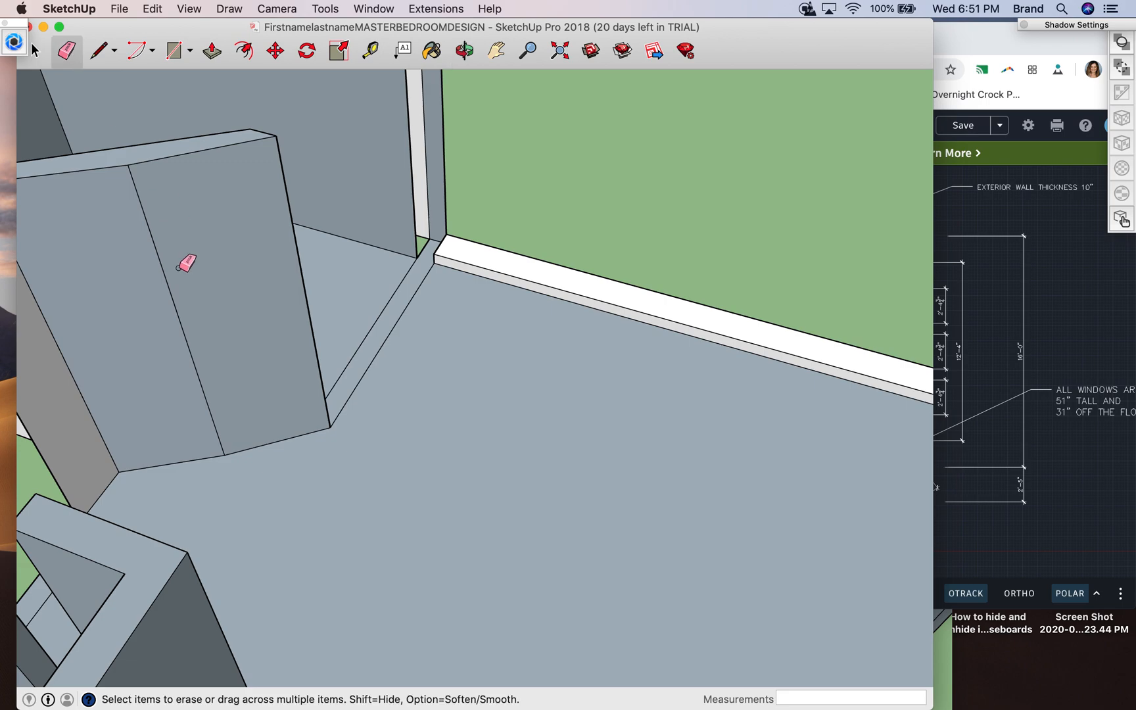
pyautogui.click(162, 267)
pyautogui.press('super+z')
pyautogui.press('super+z')
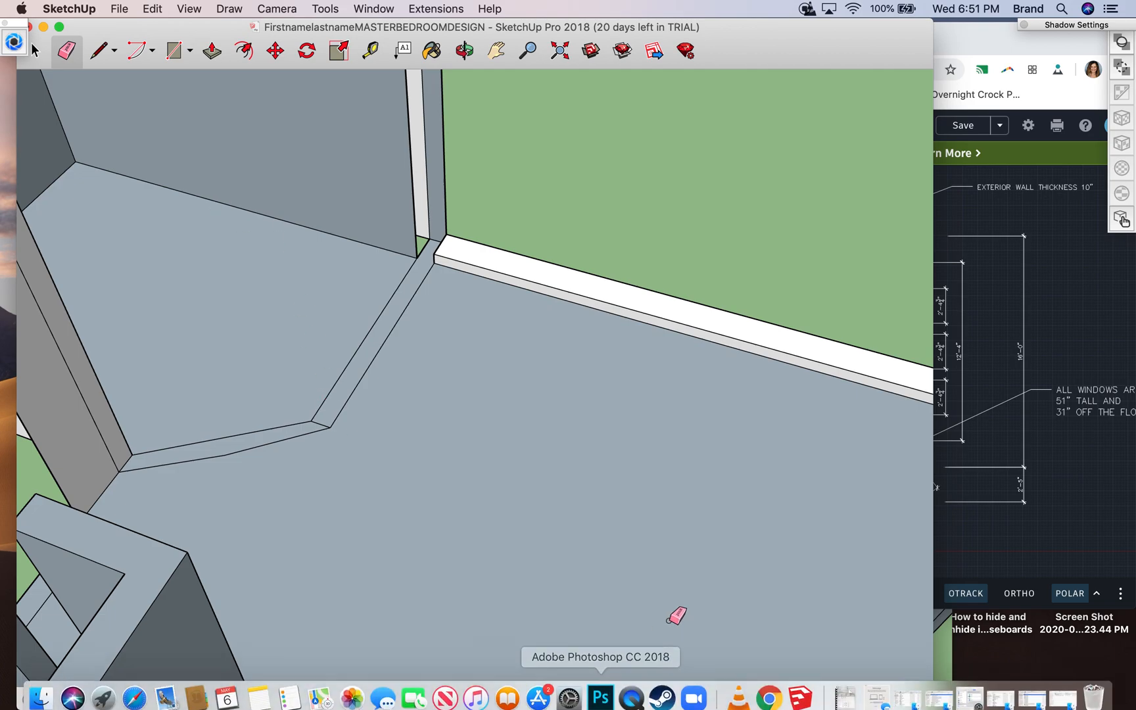
# - Examine how the angled doorway wall meets its neighbouring walls in the Client Bedroom Google Sketchup 1 model
pyautogui.moveTo(187, 28); pyautogui.dragTo(391, 232)
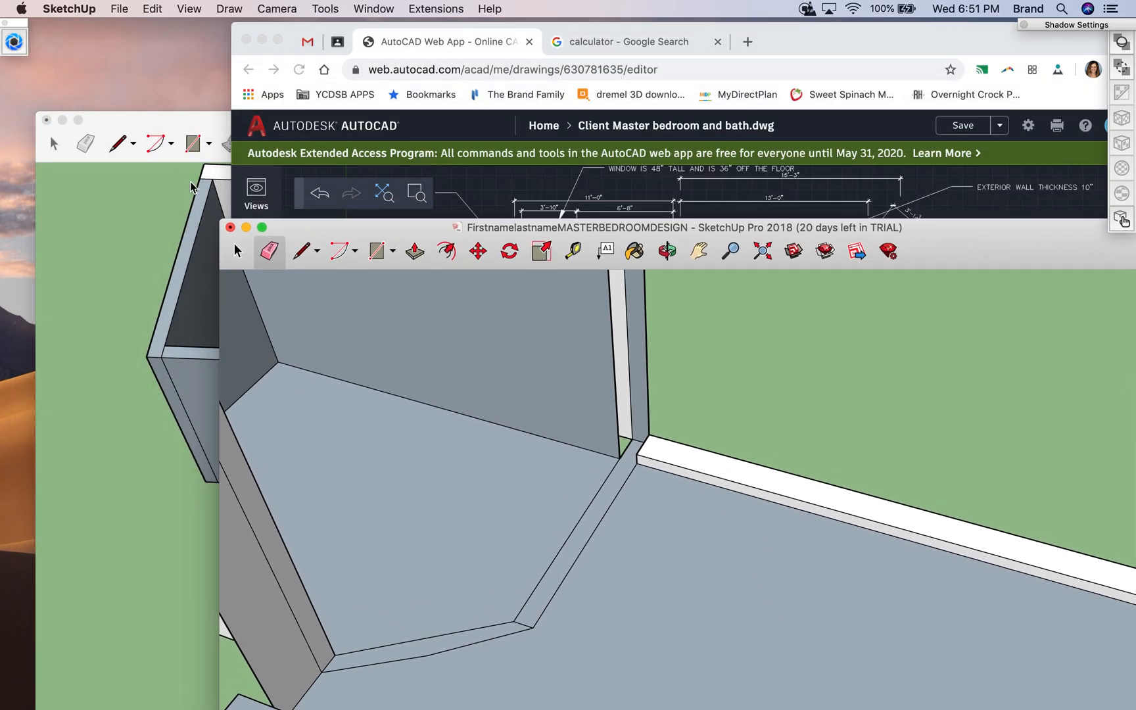
pyautogui.click(133, 158)
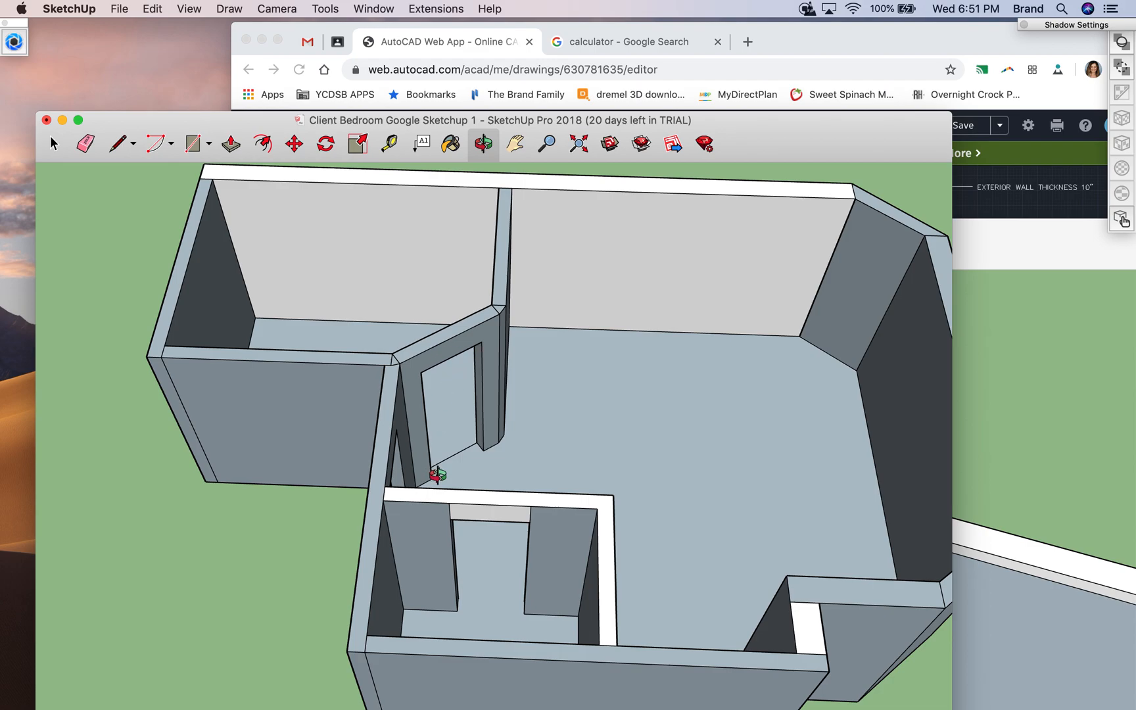
pyautogui.scroll(5, 482, 435)
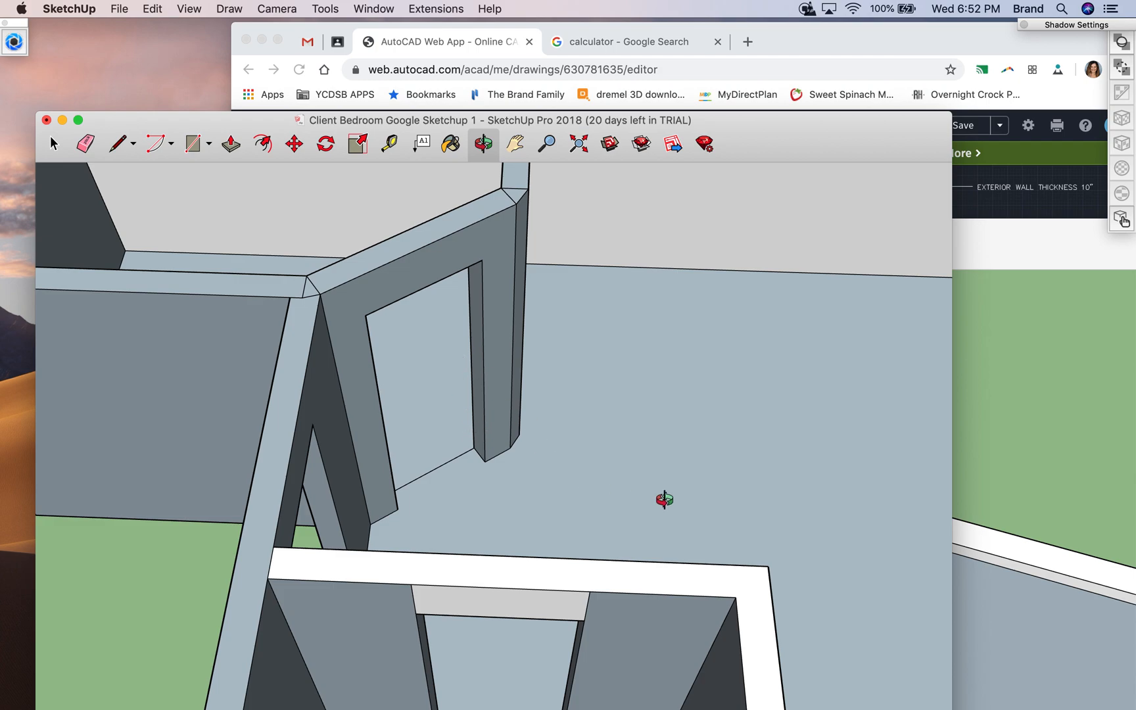
pyautogui.click(1004, 424)
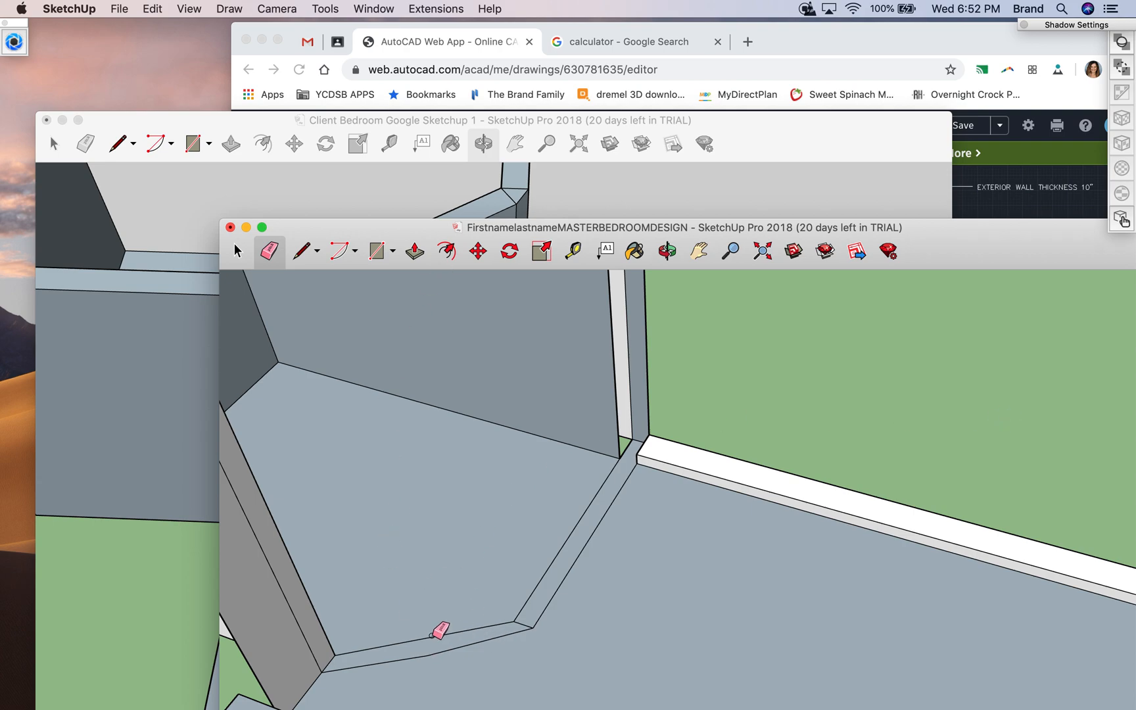
# - In the FirstnamelastnameMASTERBEDROOMDESIGN model, erase the angled wall base lines between the grey wall and the narrow outline
pyautogui.moveTo(378, 228)
pyautogui.mouseDown()
pyautogui.moveTo(311, 101)
pyautogui.moveTo(242, 35)
pyautogui.mouseUp()
pyautogui.click(102, 59)
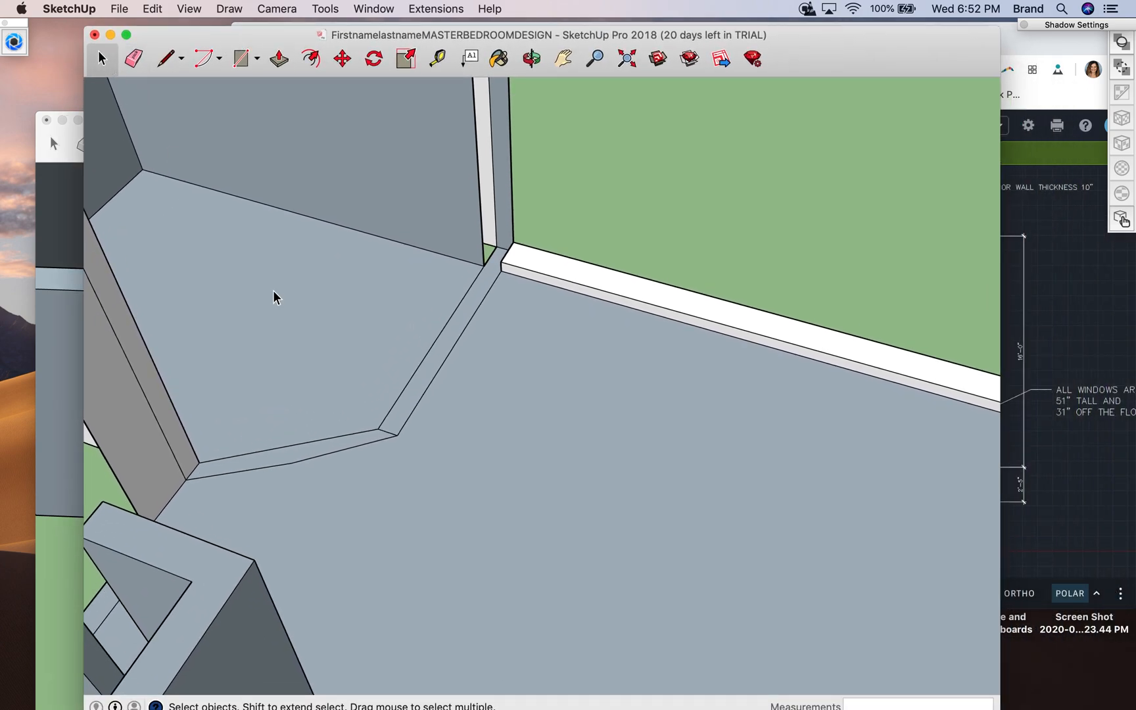
pyautogui.click(337, 464)
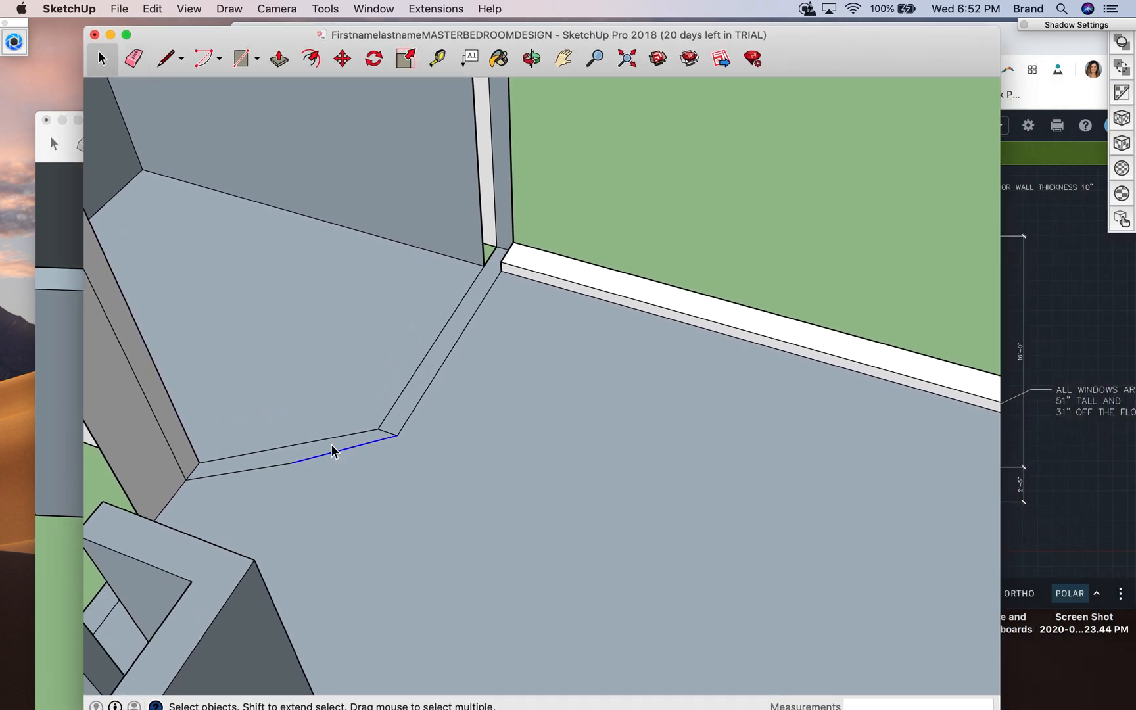
pyautogui.click(133, 58)
pyautogui.moveTo(359, 444); pyautogui.dragTo(349, 433)
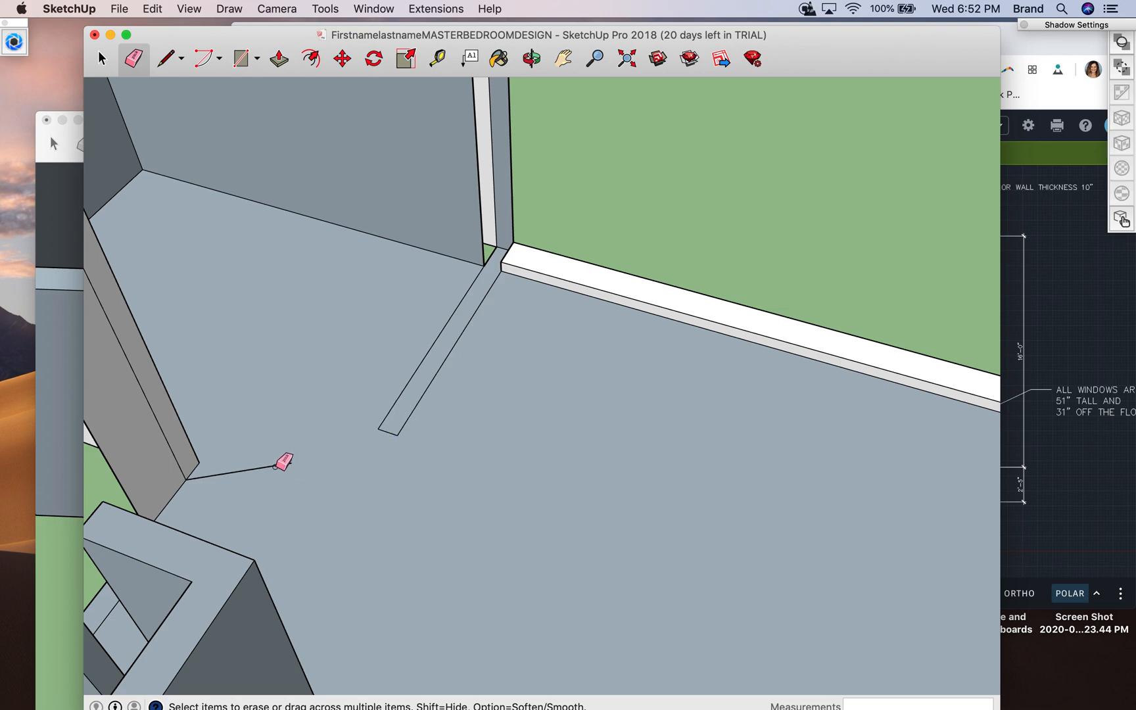
# - Draw a line from the narrow outline's near corner to the grey wall's corner, plus a 6" perpendicular line from its midpoint
pyautogui.click(165, 58)
pyautogui.click(379, 429)
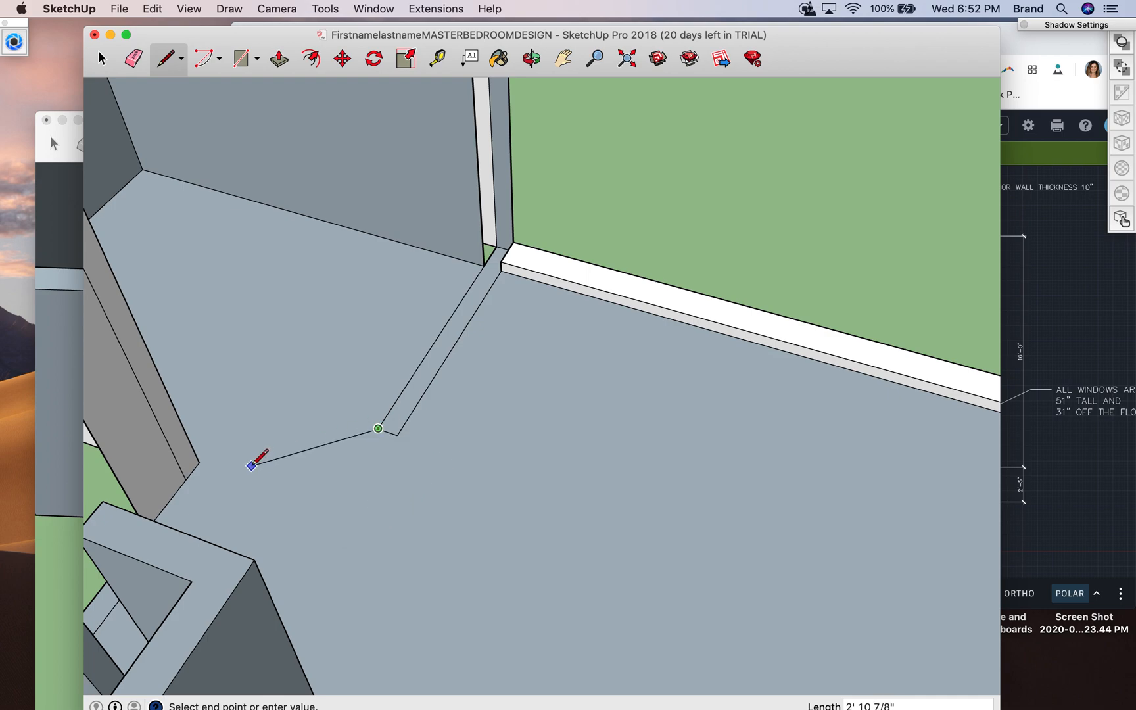
pyautogui.click(199, 462)
pyautogui.click(290, 445)
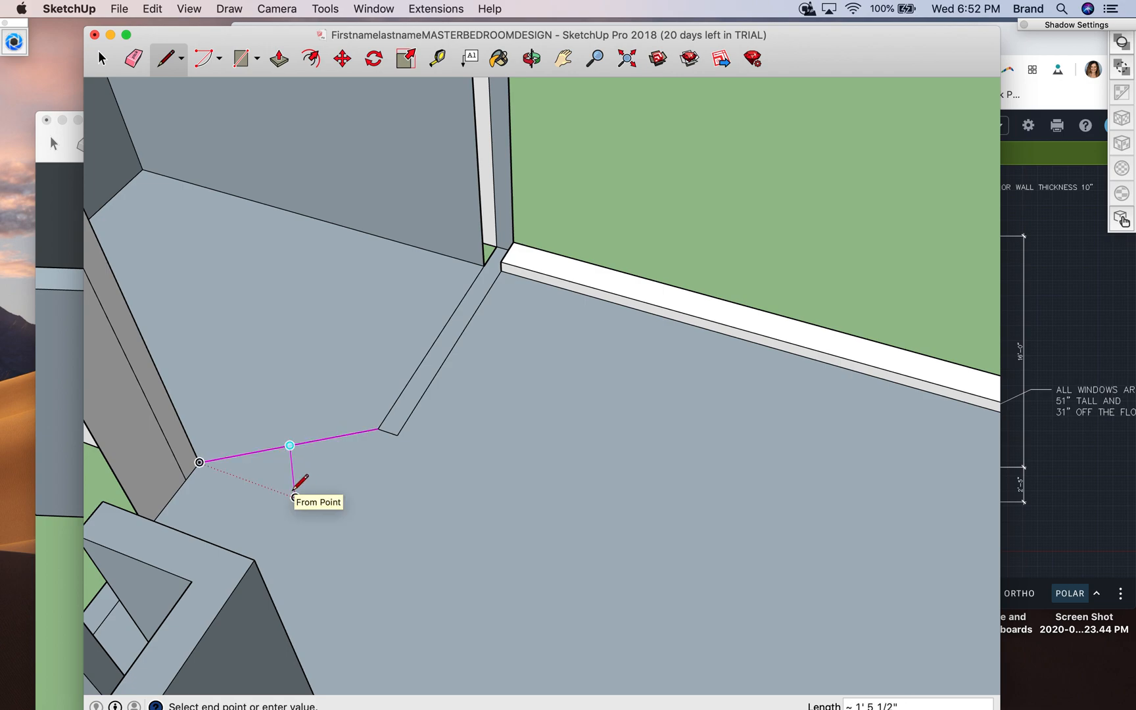
pyautogui.press('Return')
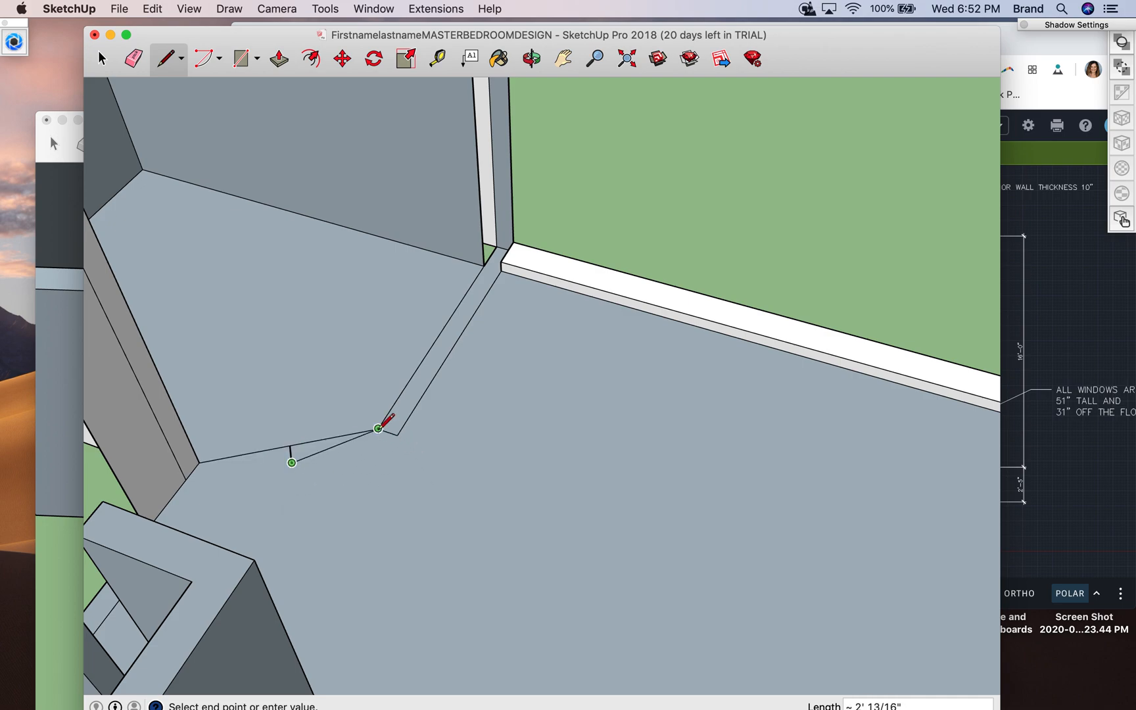
pyautogui.press('Escape')
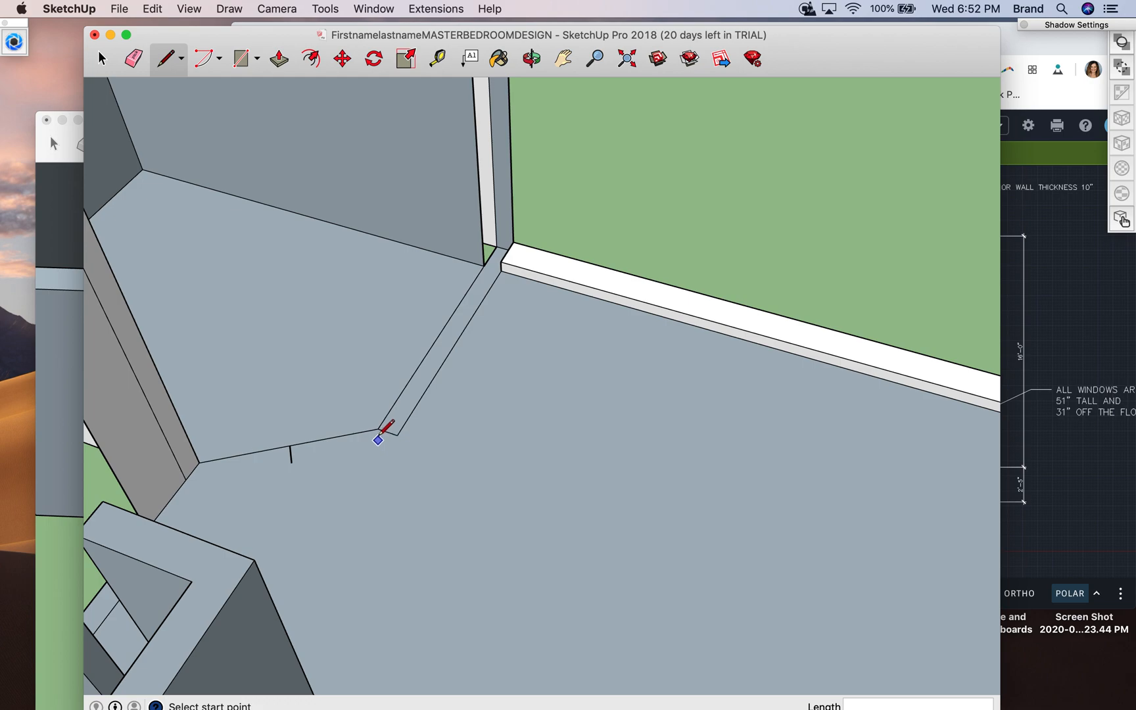
pyautogui.click(378, 428)
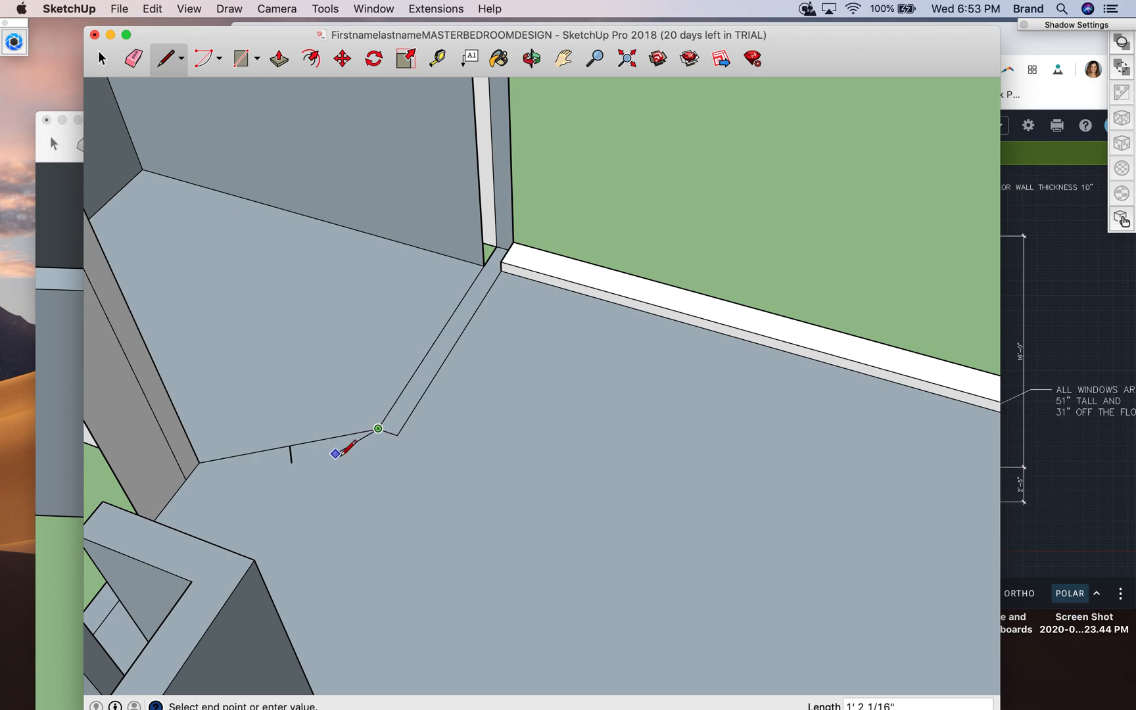
pyautogui.press('Escape')
pyautogui.click(291, 463)
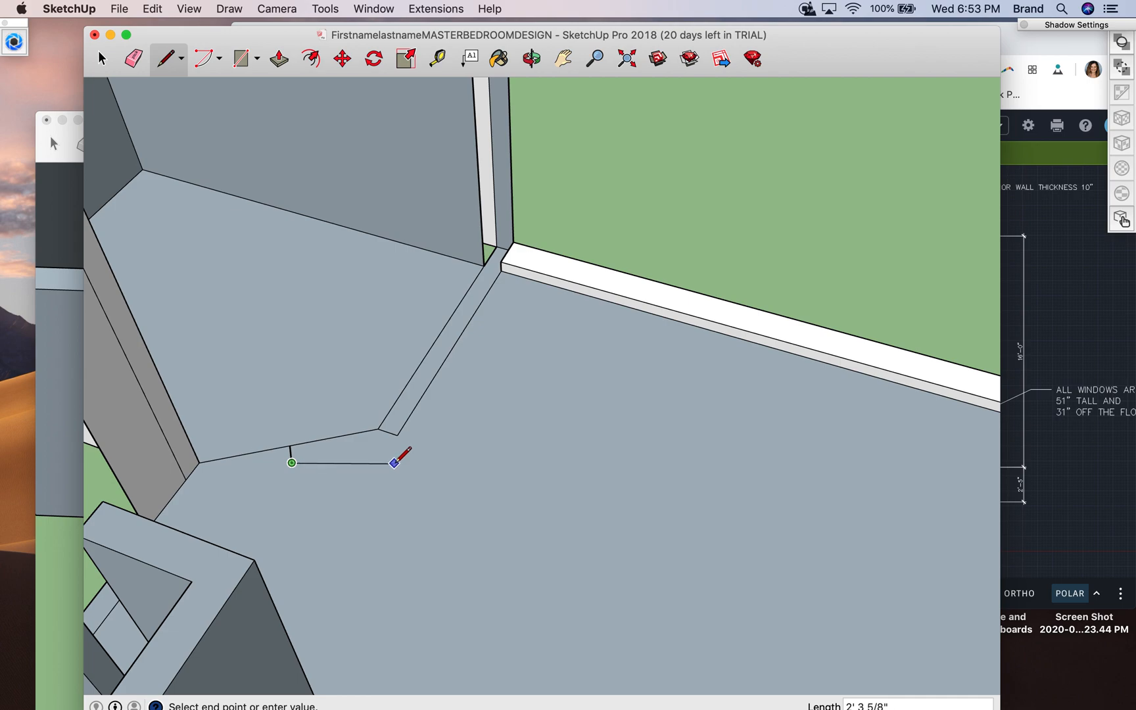
pyautogui.press('Escape')
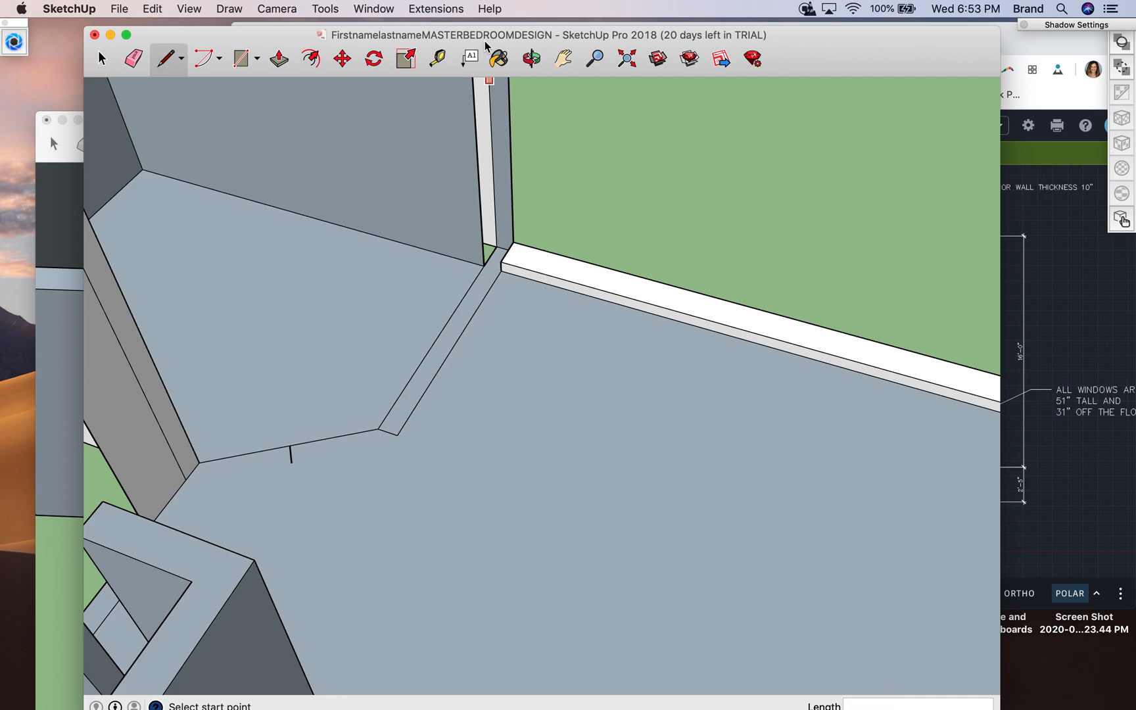
# - Draw a 6" line perpendicular to the angled edge from its end at the narrow outline's corner
pyautogui.click(531, 59)
pyautogui.moveTo(266, 446); pyautogui.dragTo(349, 540)
pyautogui.scroll(5, 350, 541)
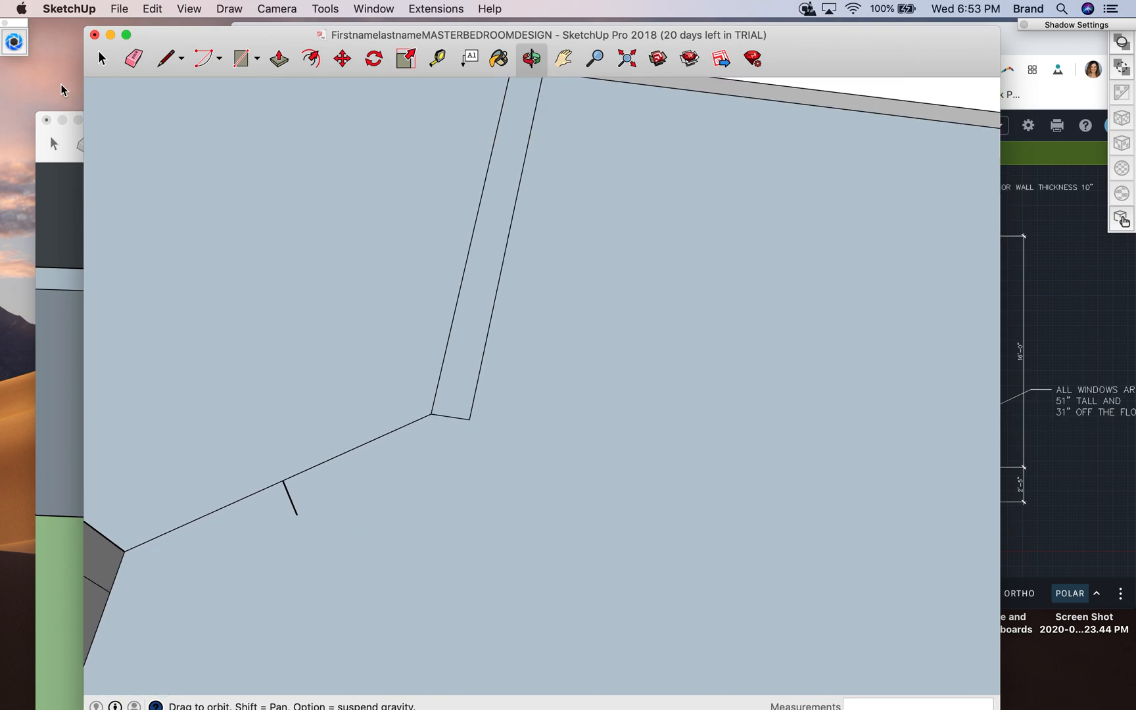
pyautogui.click(165, 61)
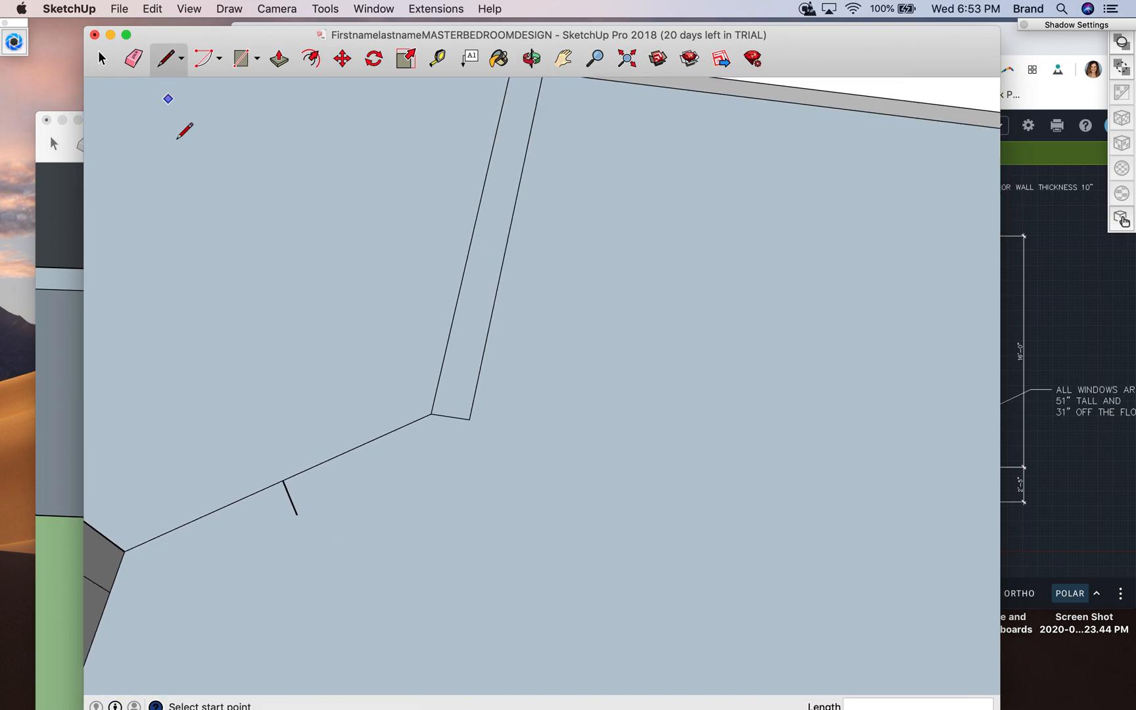
pyautogui.click(297, 514)
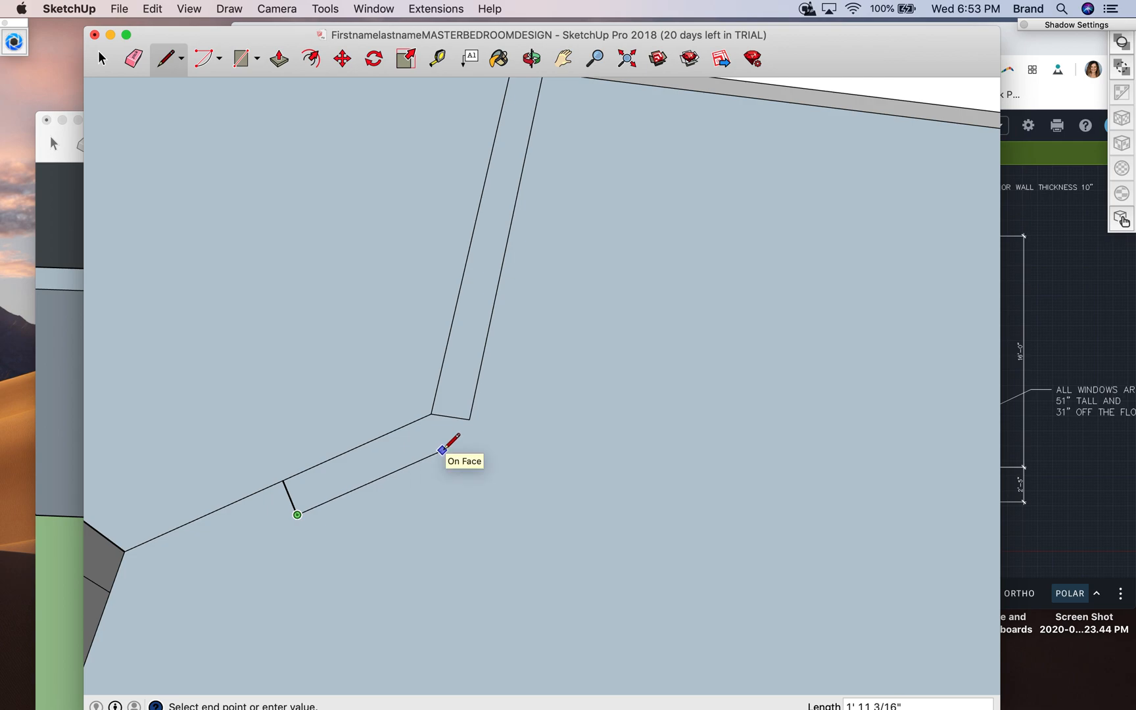
pyautogui.press('Escape')
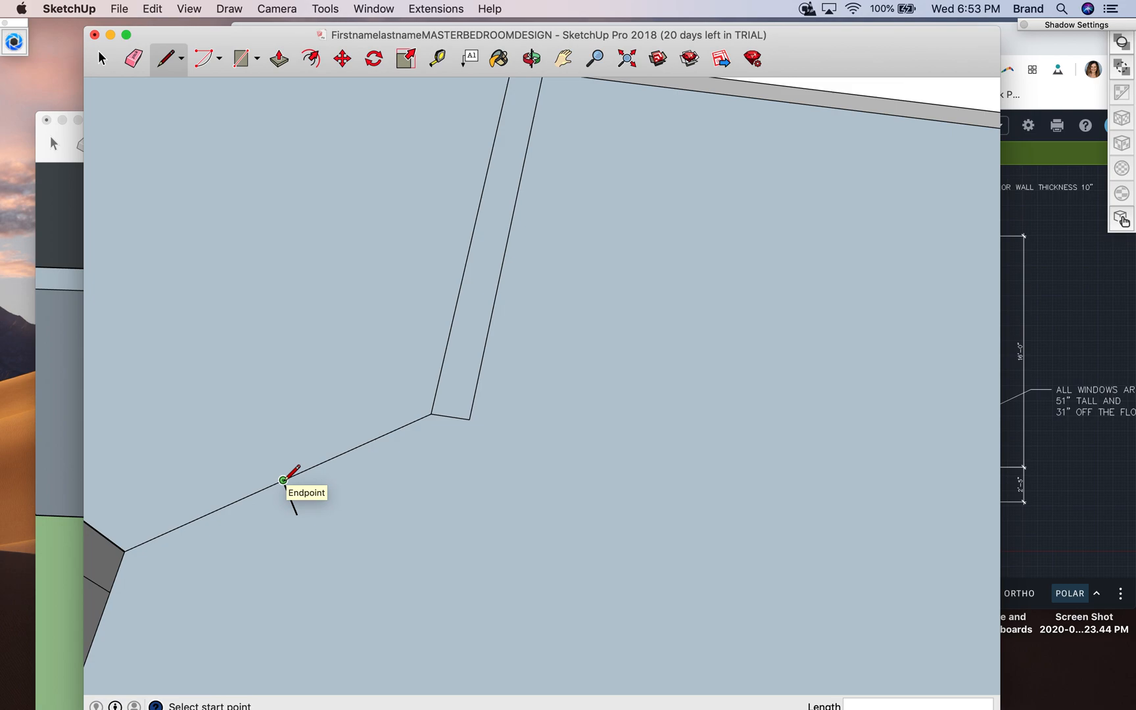
pyautogui.click(431, 413)
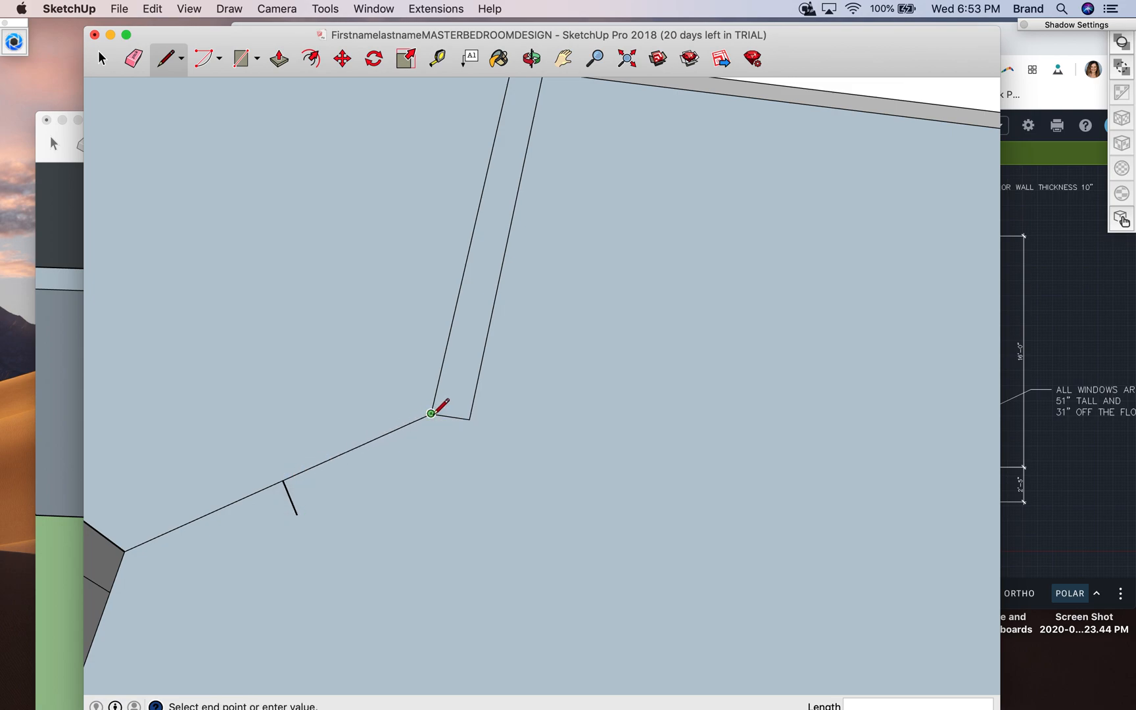
pyautogui.click(447, 445)
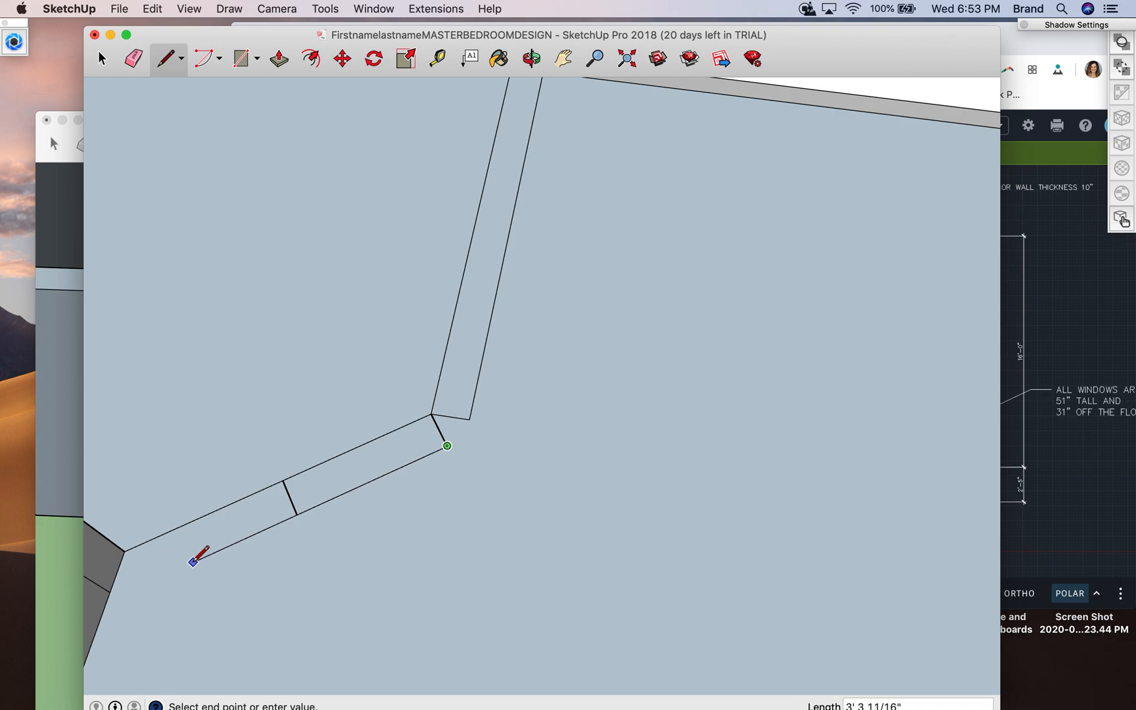
pyautogui.press('Escape')
# - Try to draw a perpendicular line from the end of the angled edge at the grey wall's corner
pyautogui.click(125, 549)
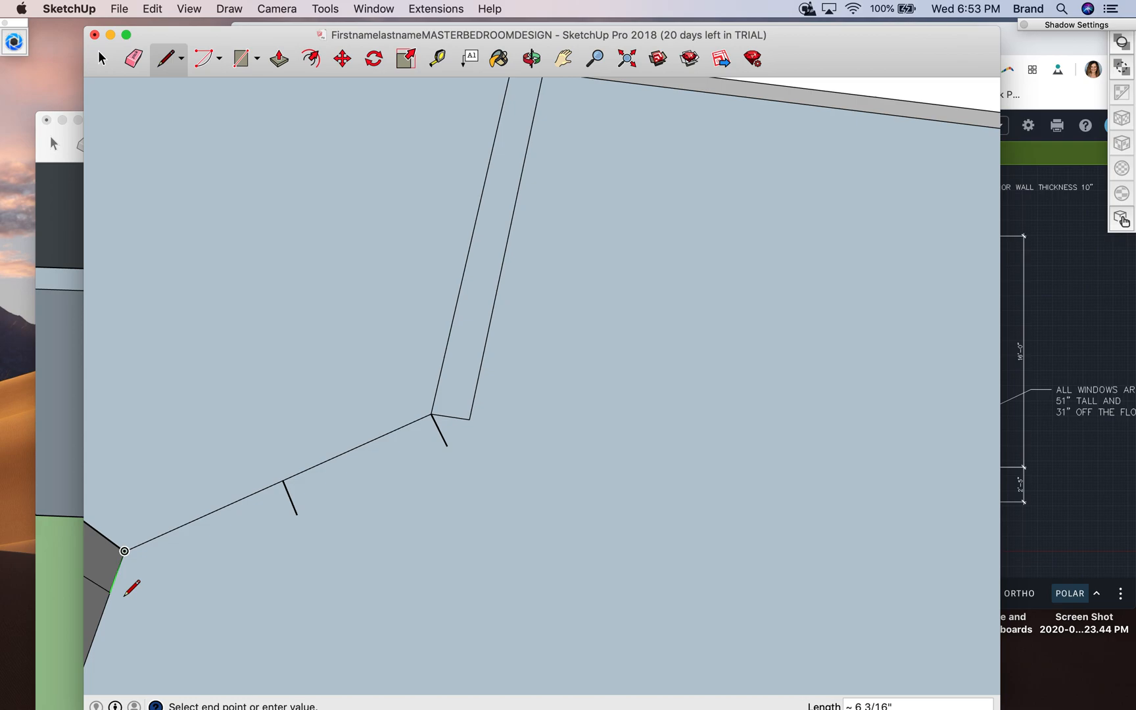
pyautogui.click(533, 58)
pyautogui.moveTo(261, 456); pyautogui.dragTo(392, 278)
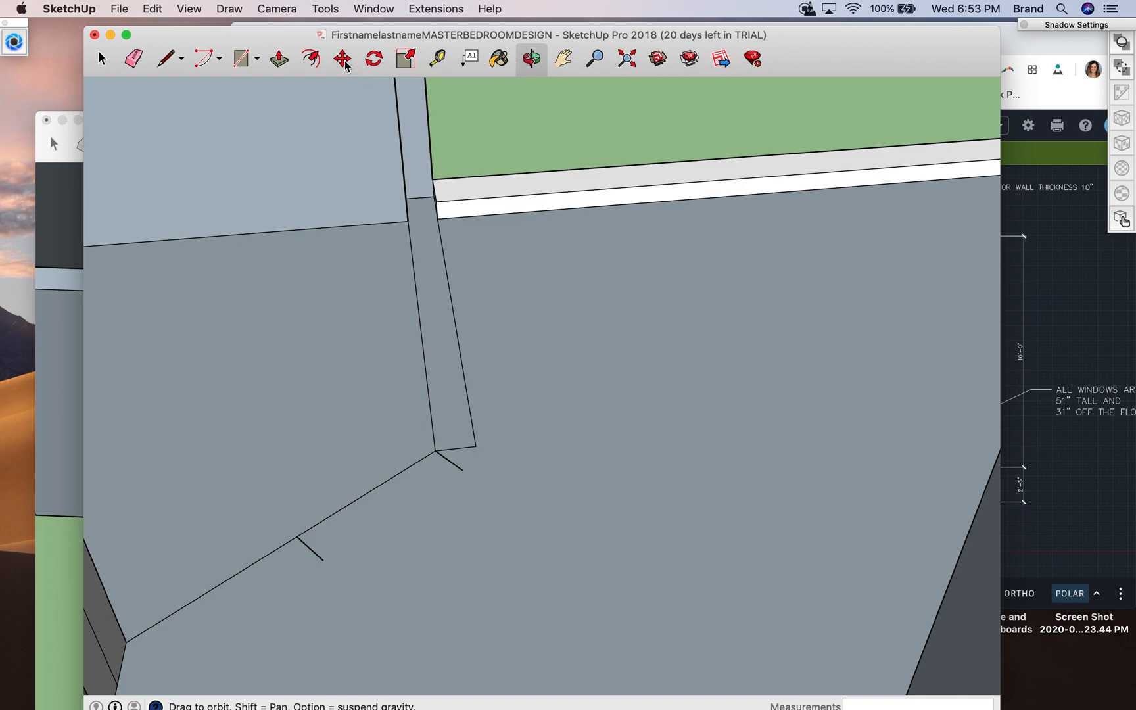
pyautogui.click(568, 61)
pyautogui.moveTo(160, 588); pyautogui.dragTo(288, 461)
pyautogui.click(531, 58)
pyautogui.moveTo(675, 339); pyautogui.dragTo(546, 404)
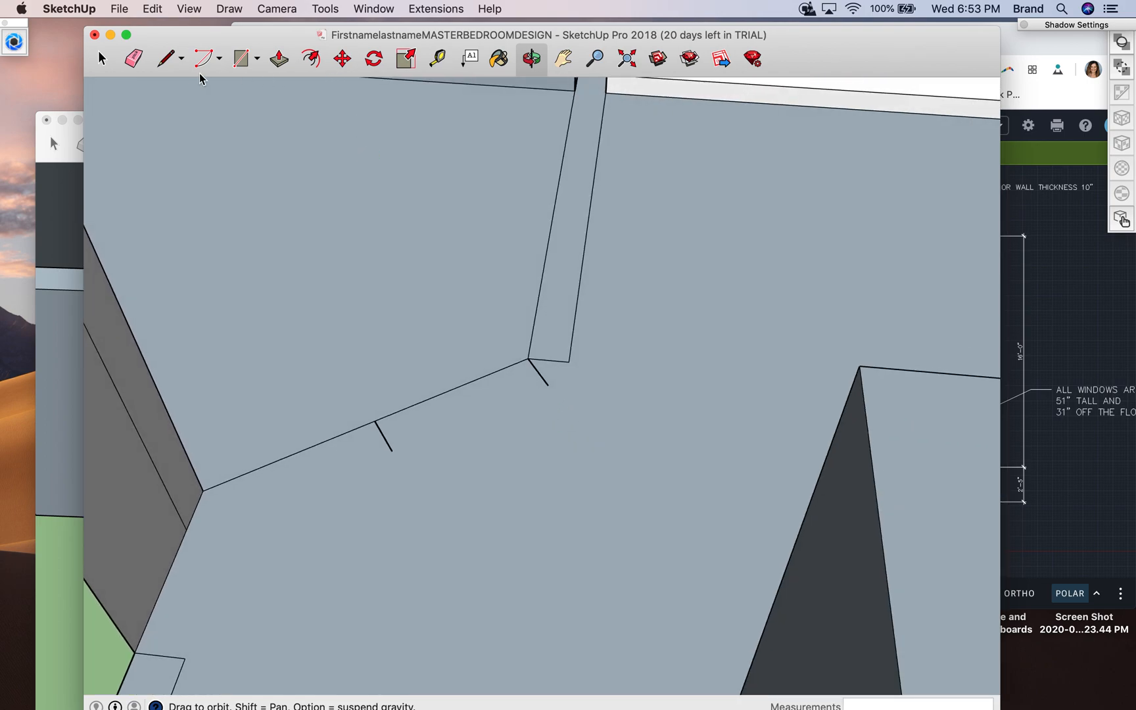
pyautogui.click(167, 59)
pyautogui.click(202, 490)
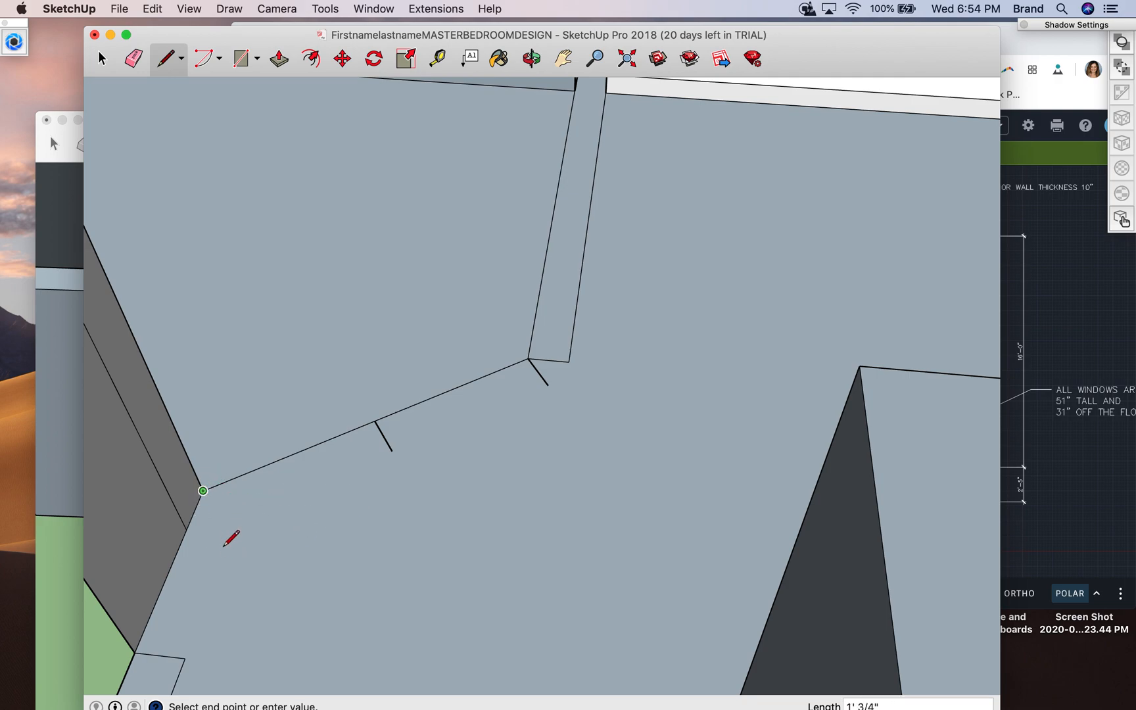
pyautogui.press('Escape')
pyautogui.click(203, 491)
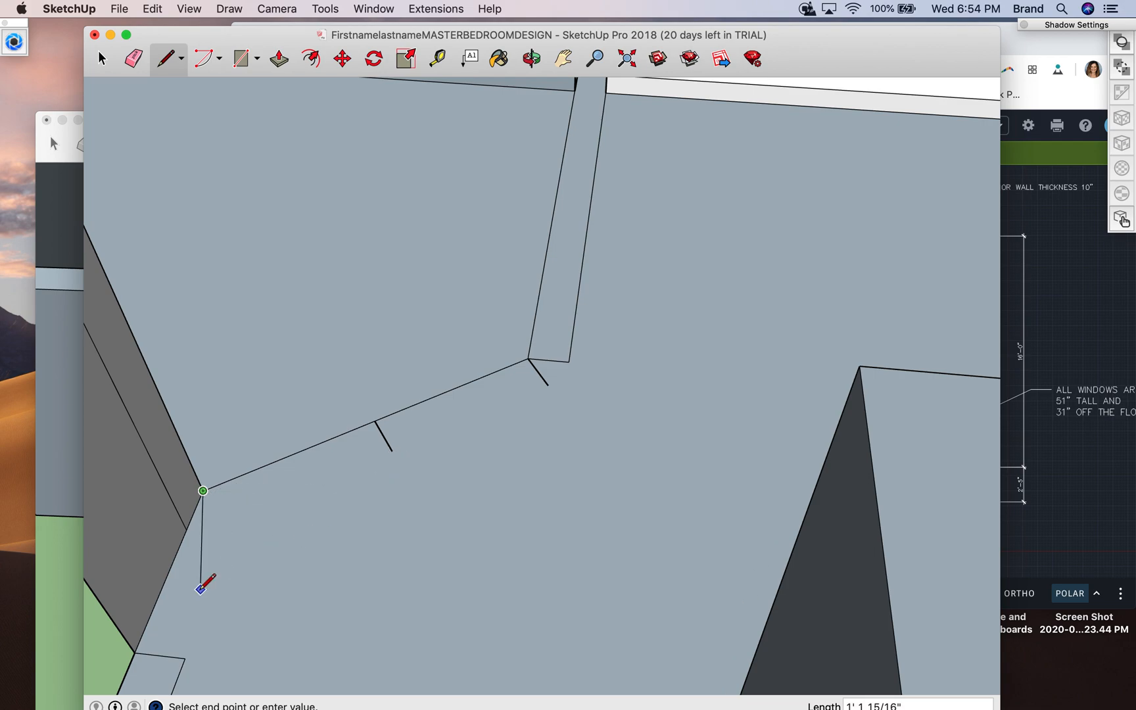
pyautogui.press('Escape')
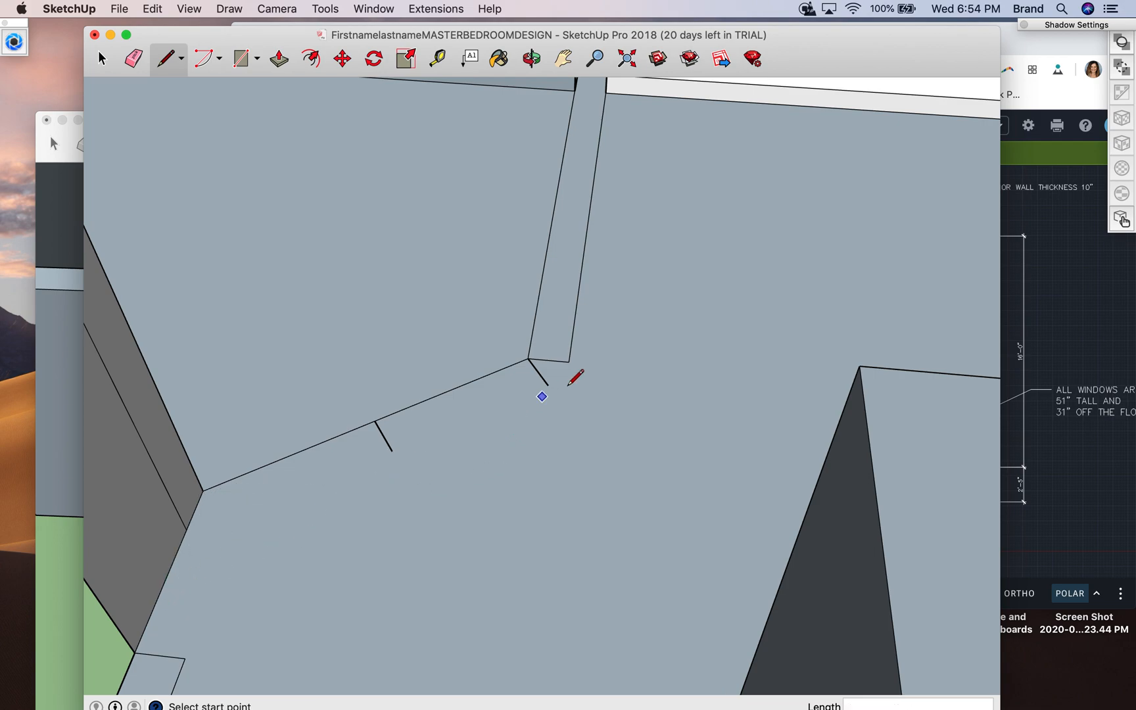
# - Connect the free ends of the two short perpendicular lines with a line parallel to the angled edge
pyautogui.click(548, 385)
pyautogui.click(393, 451)
pyautogui.click(203, 491)
pyautogui.press('Escape')
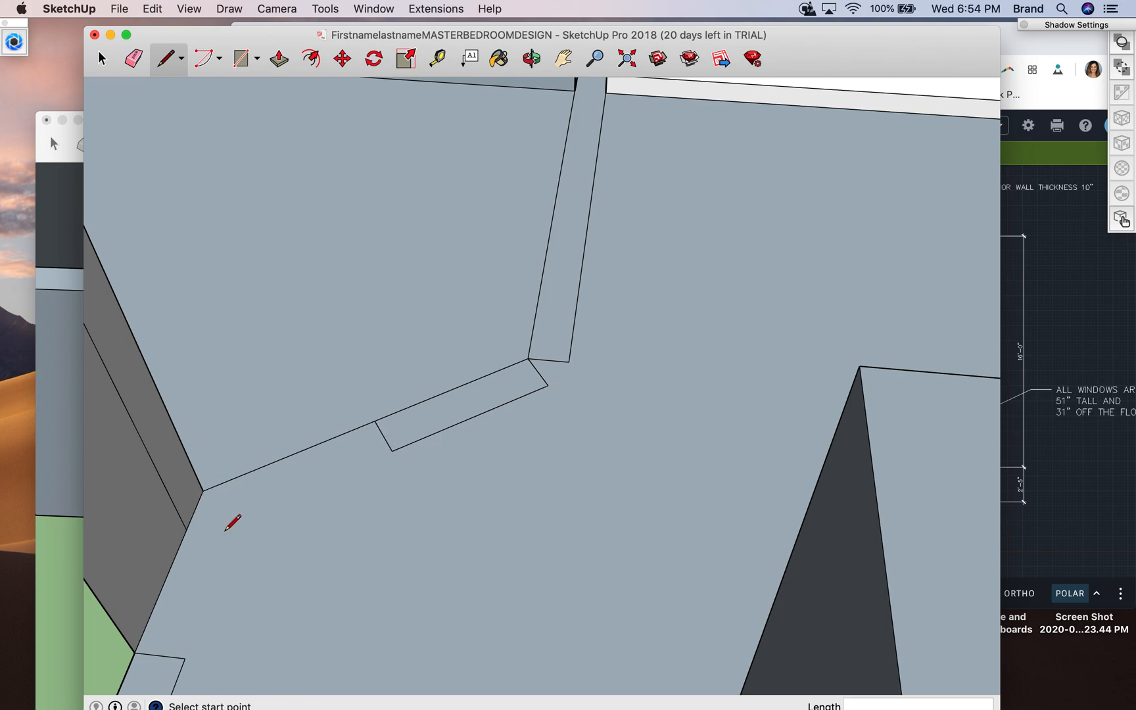
# - Try again to draw the wall-thickness line from the corner where the angled edge meets the grey wall
pyautogui.click(203, 490)
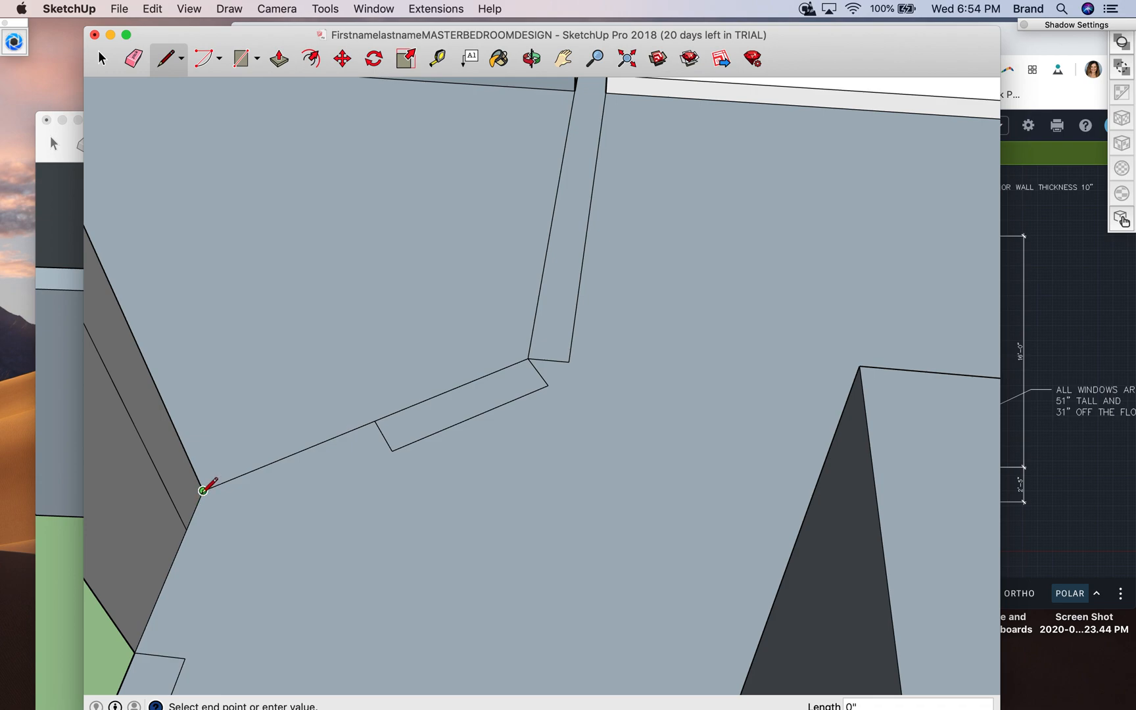
pyautogui.press('Escape')
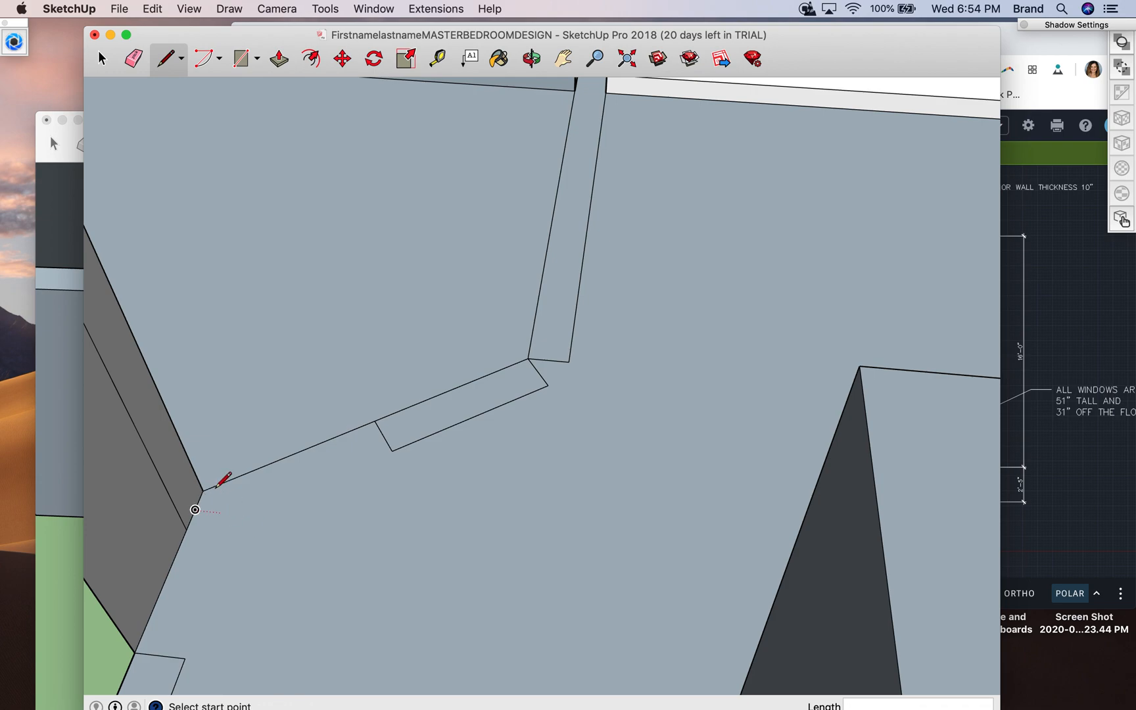
pyautogui.click(204, 490)
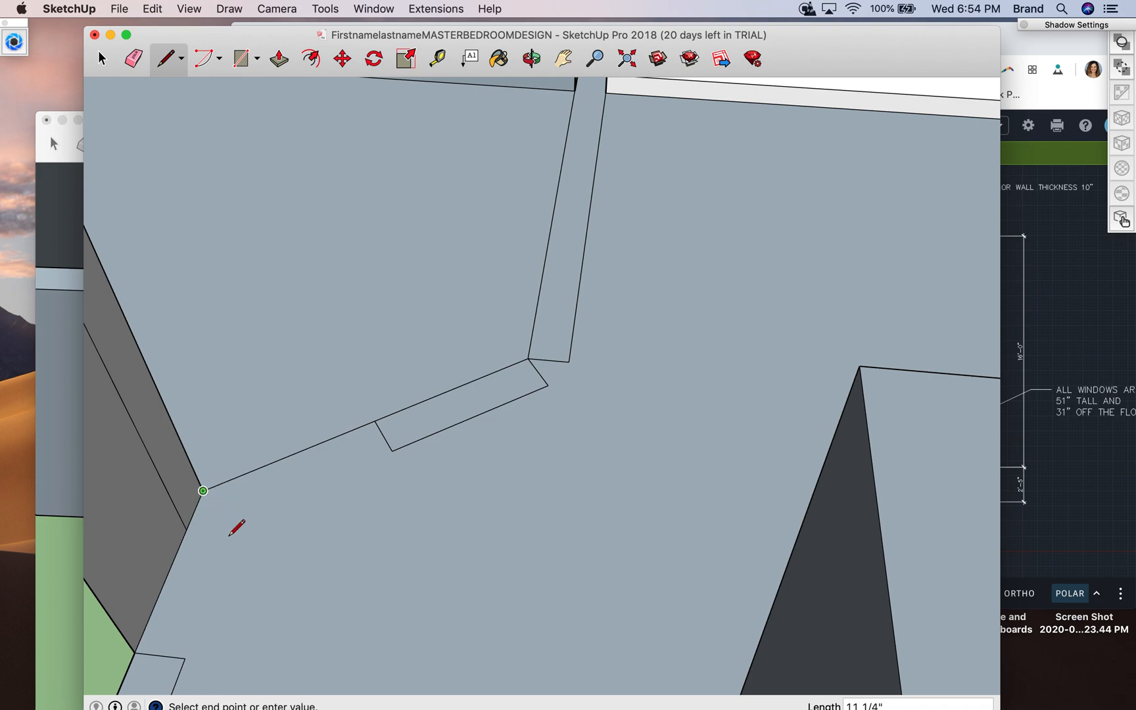
pyautogui.press('Escape')
pyautogui.click(203, 491)
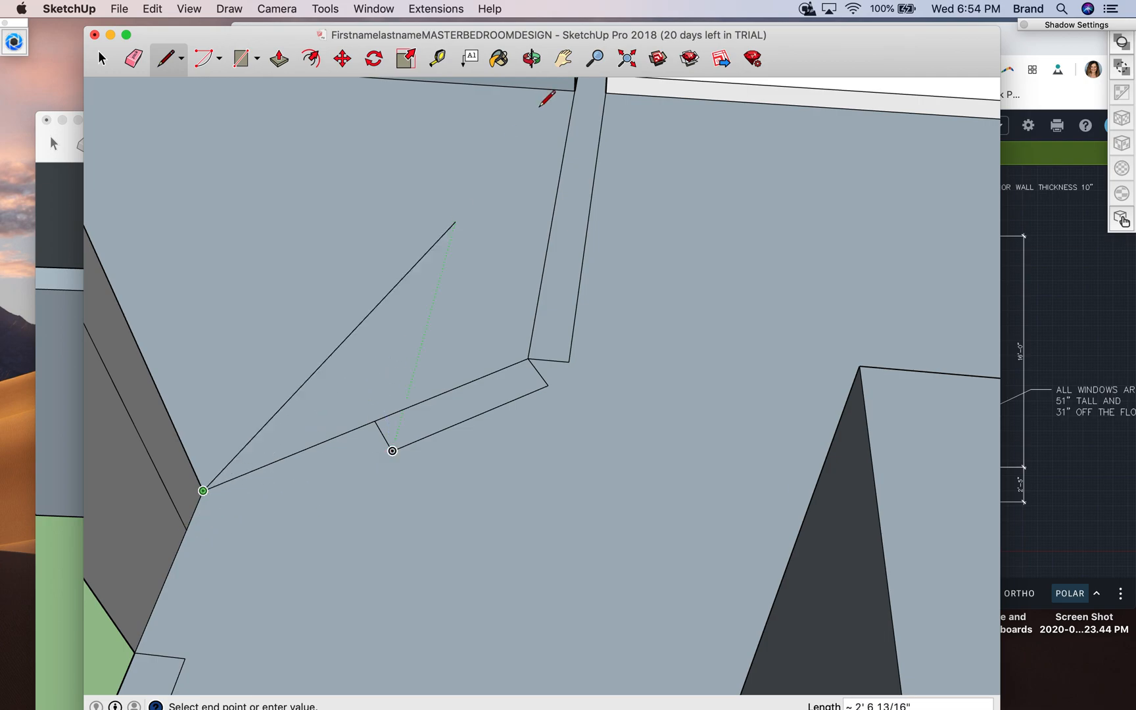
pyautogui.click(531, 59)
pyautogui.moveTo(263, 579); pyautogui.dragTo(289, 442)
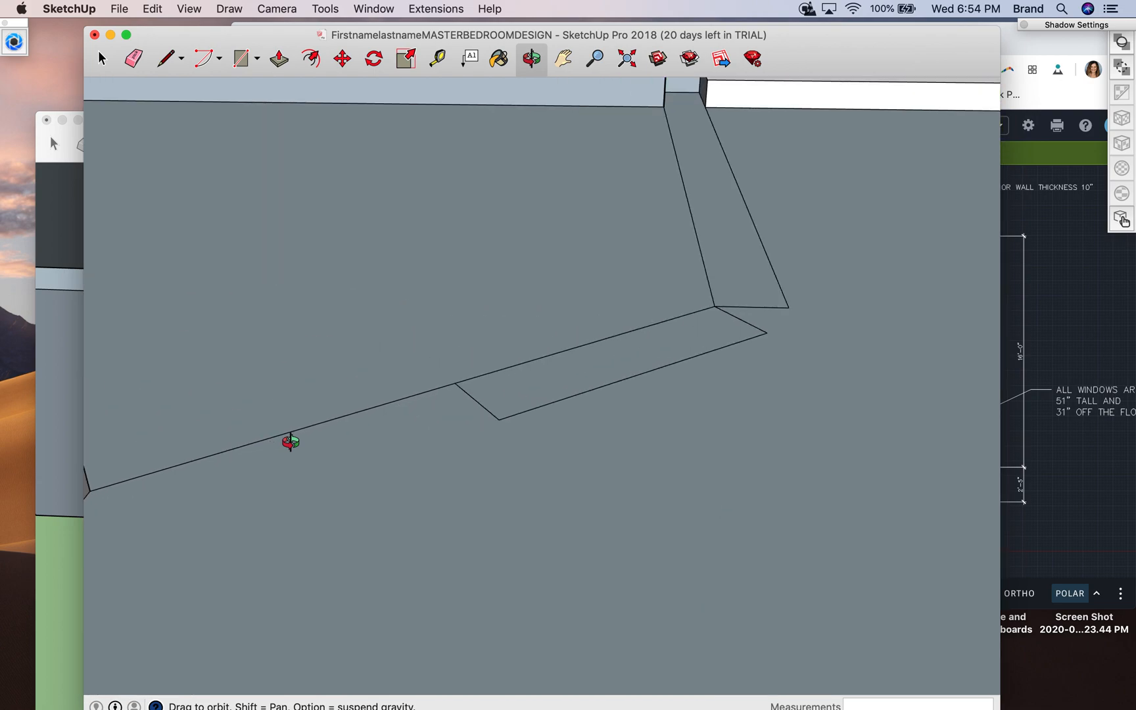
pyautogui.click(563, 58)
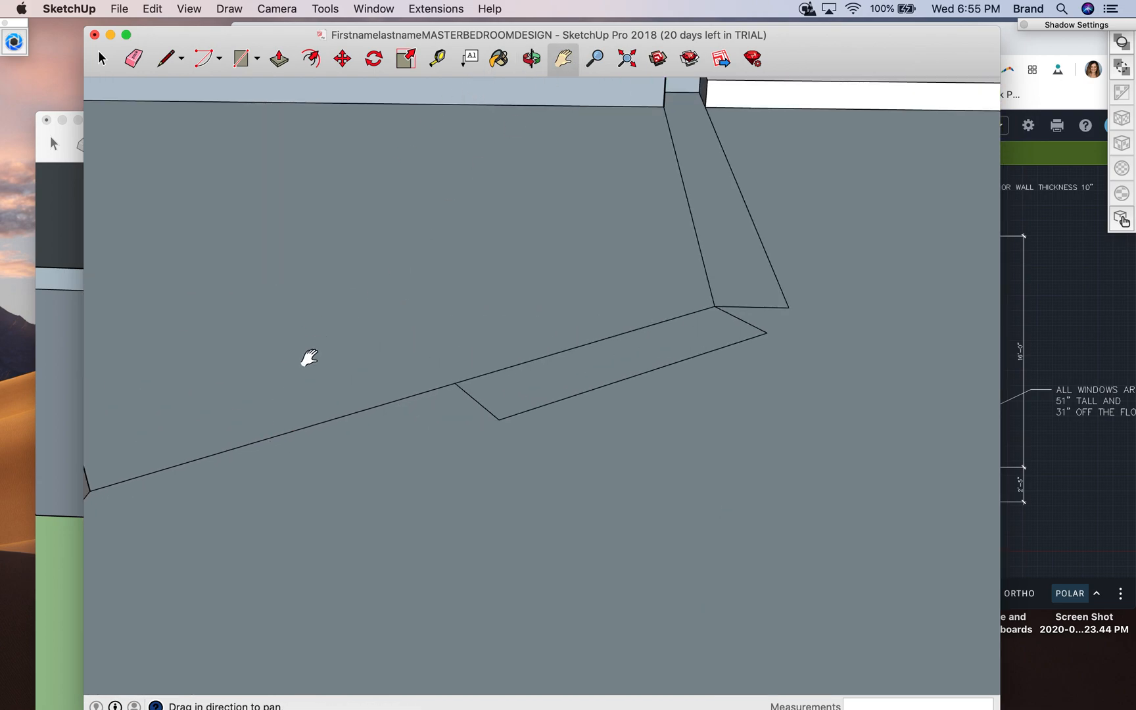
pyautogui.moveTo(309, 358); pyautogui.dragTo(393, 322)
pyautogui.click(165, 58)
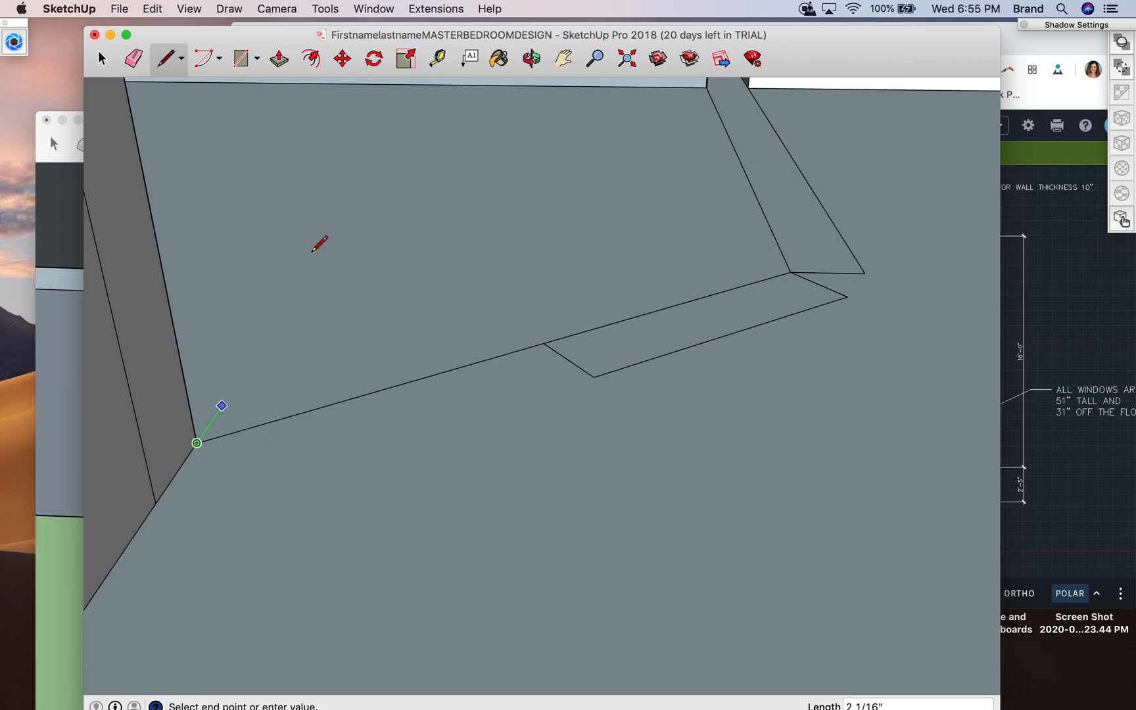
# - Draw a line across the floor from the grey wall's corner for the remaining end of the angled wall base
pyautogui.click(532, 59)
pyautogui.moveTo(389, 333); pyautogui.dragTo(494, 574)
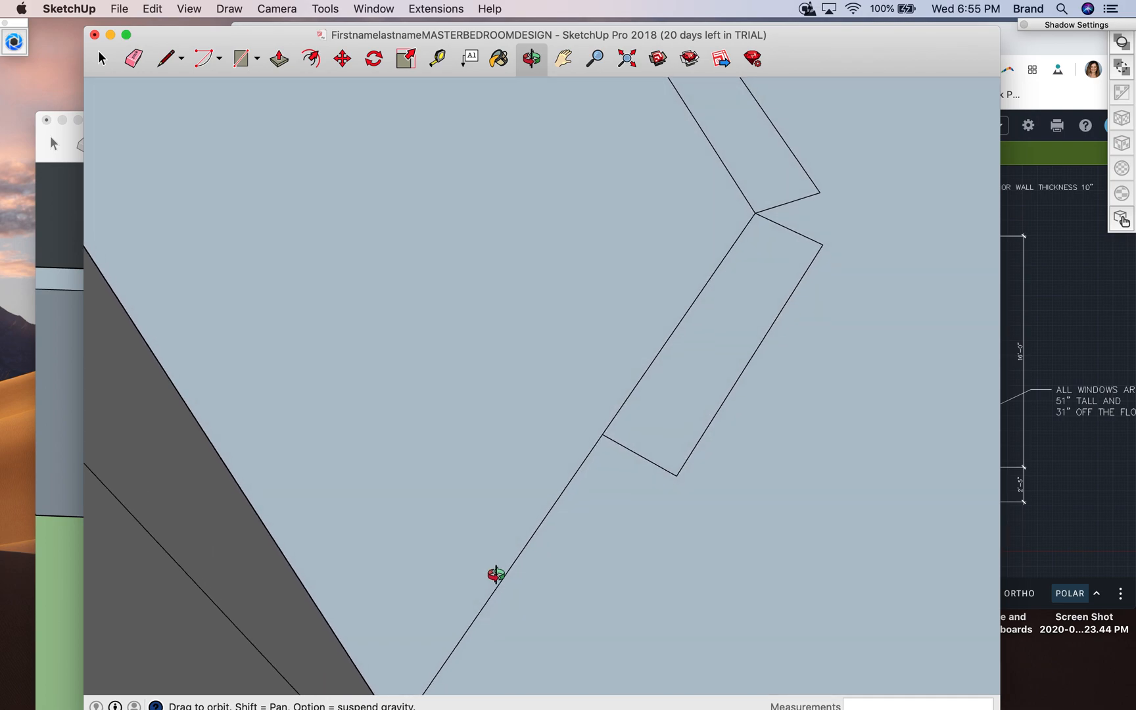
pyautogui.click(562, 59)
pyautogui.moveTo(442, 535); pyautogui.dragTo(358, 394)
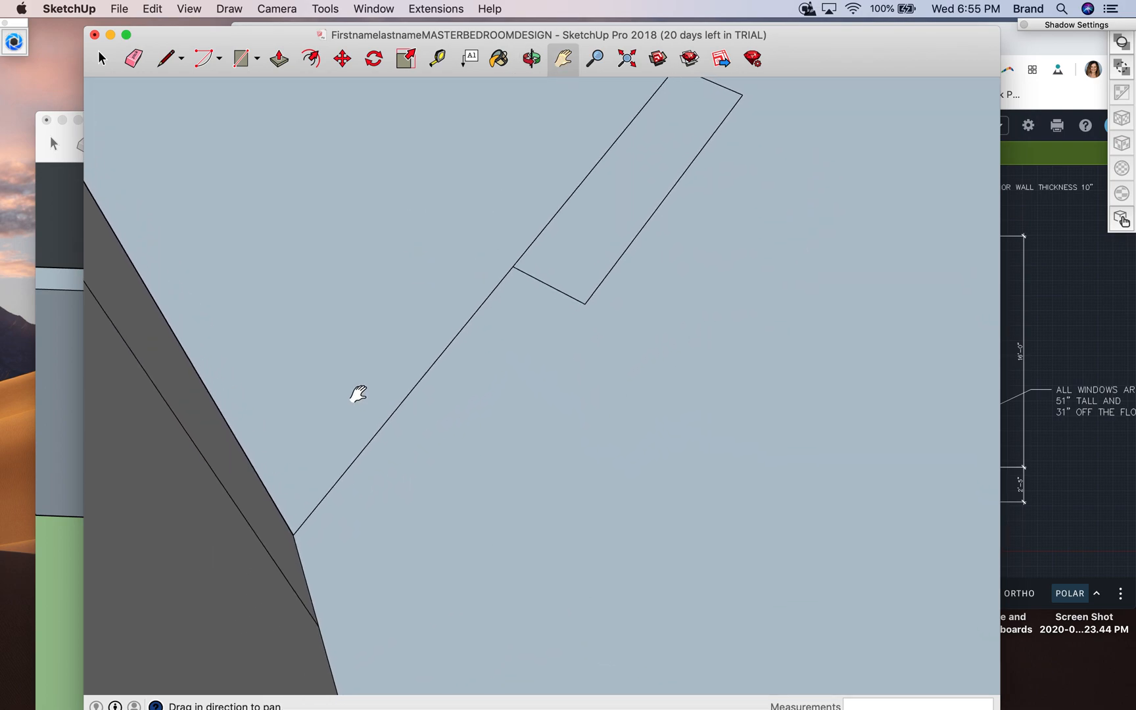
pyautogui.click(165, 60)
pyautogui.click(293, 534)
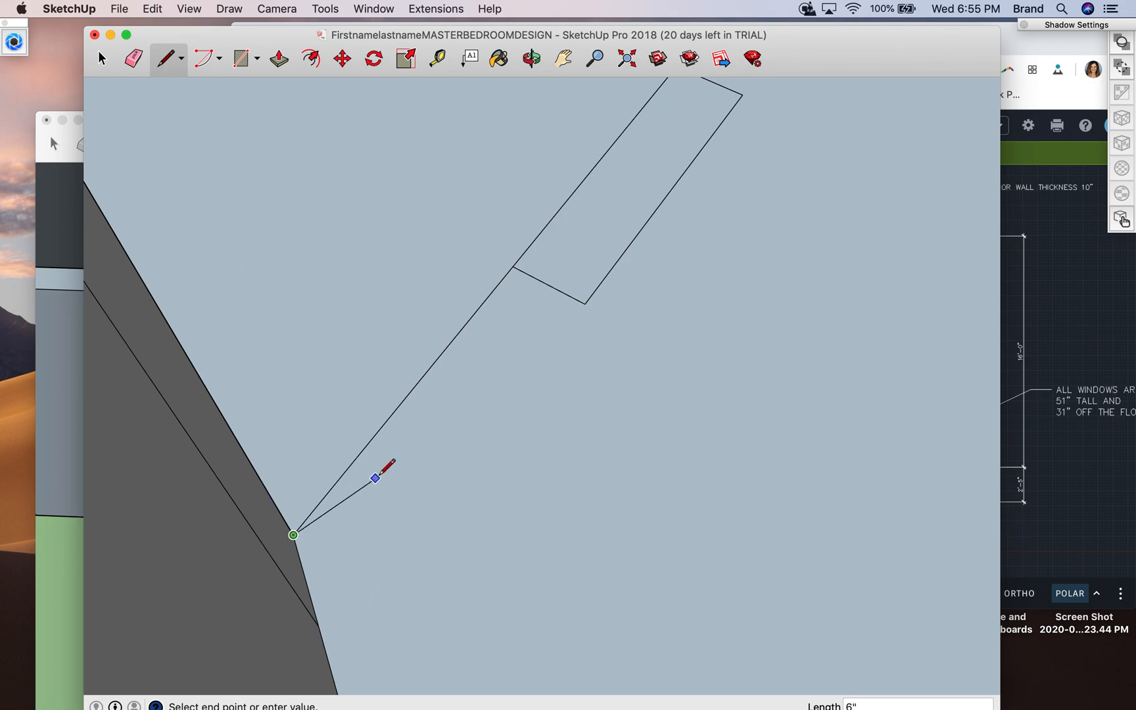
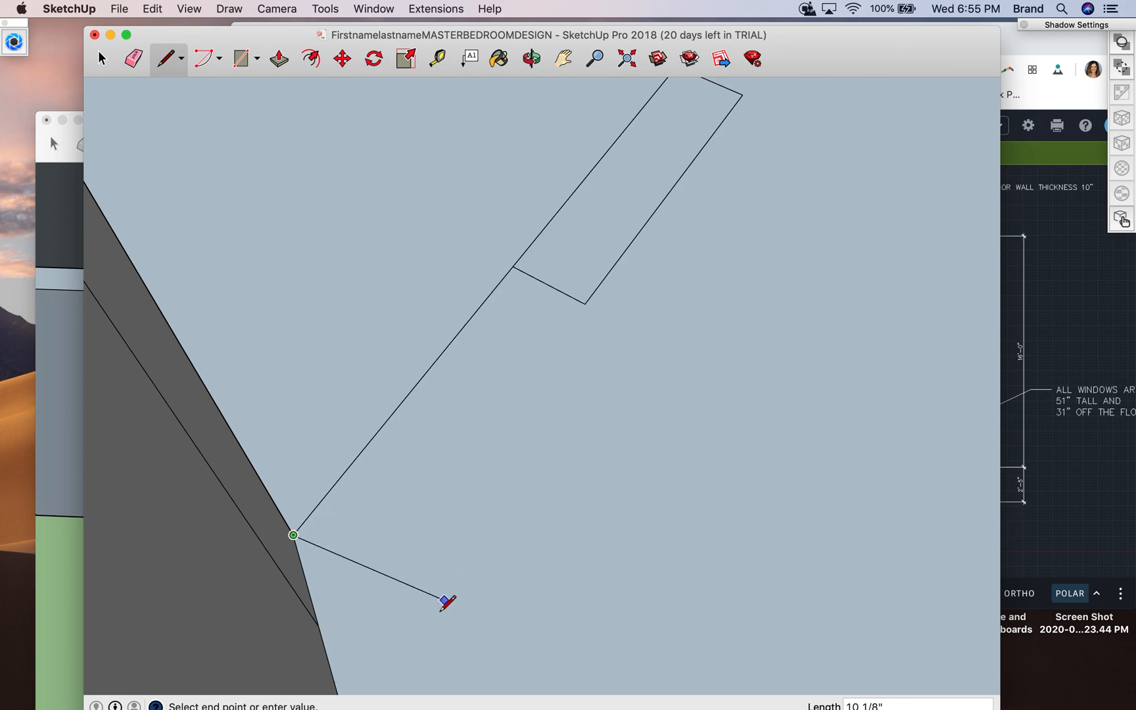
# - Extend the angled wall base's outer edge to the grey wall, and draw the 6" perpendicular end line from the grey wall's corner
pyautogui.press('Escape')
pyautogui.click(585, 303)
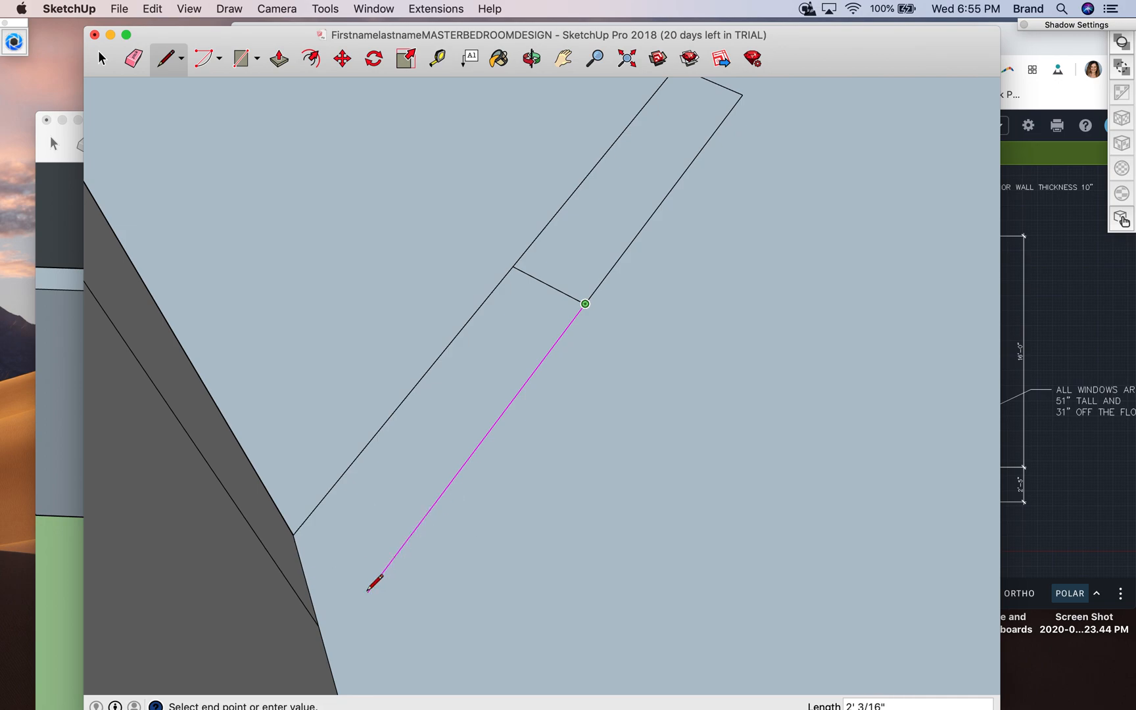
pyautogui.click(325, 649)
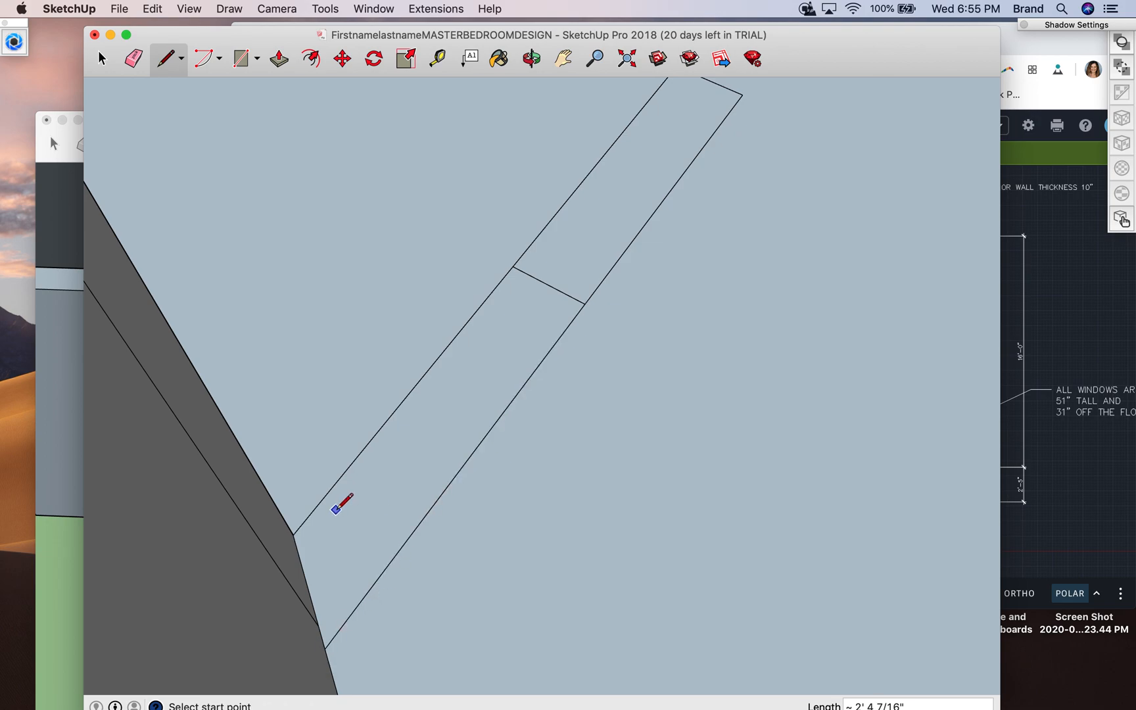
pyautogui.click(293, 534)
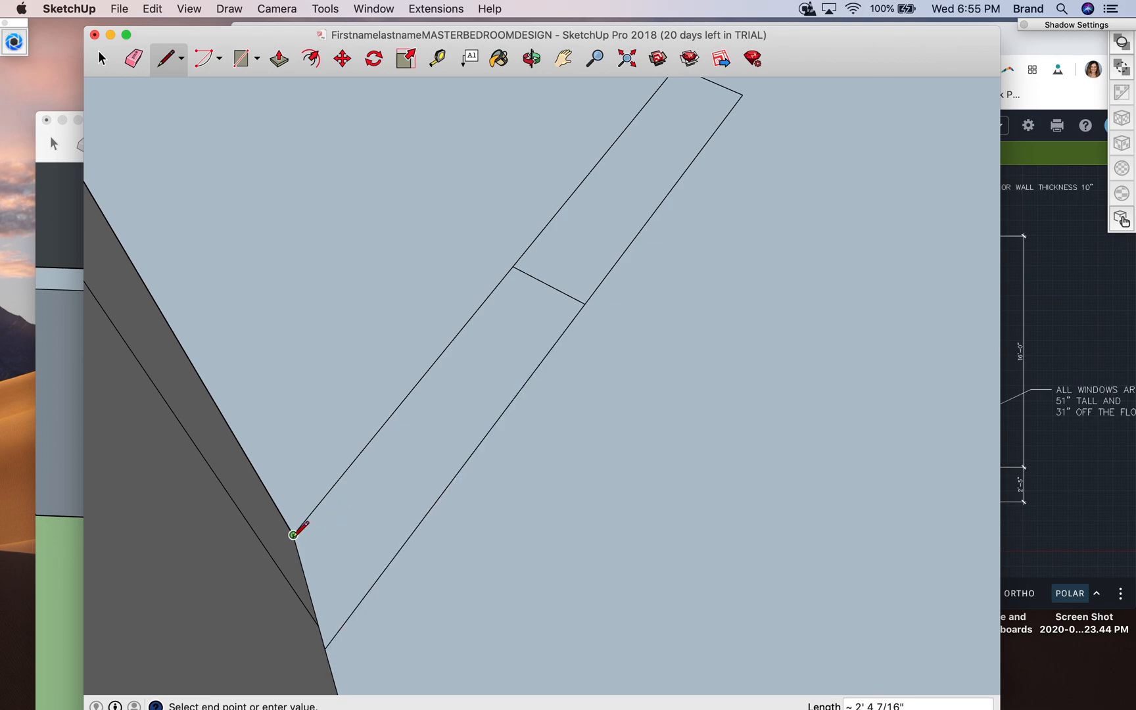
pyautogui.click(372, 585)
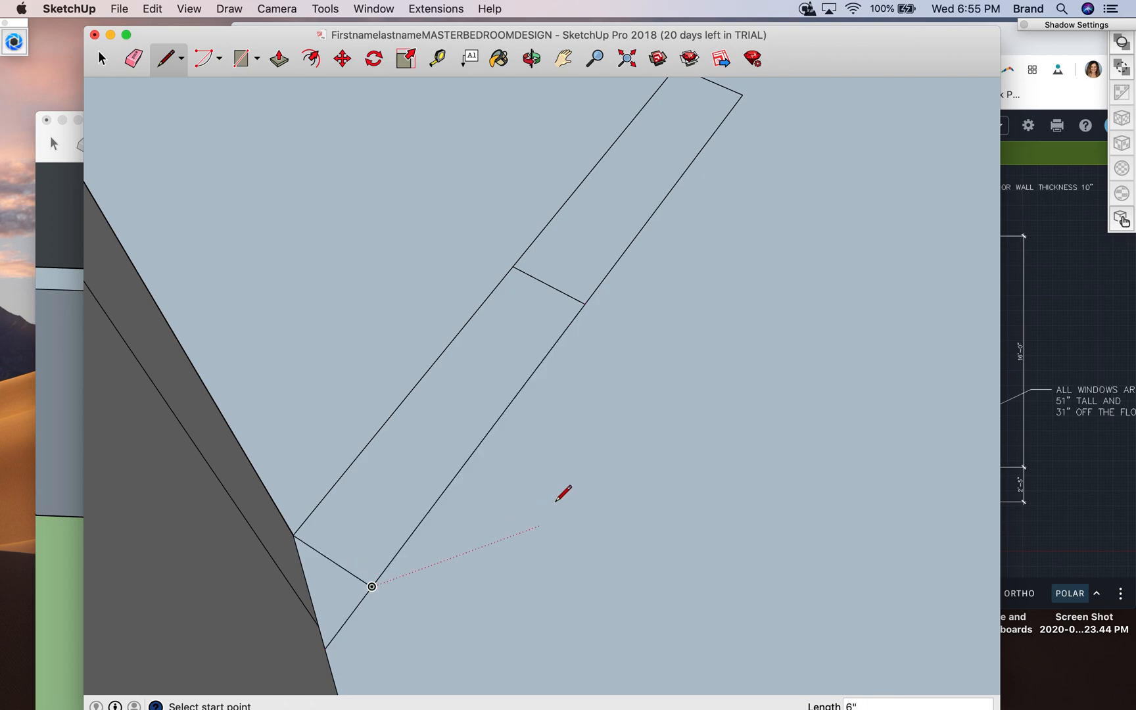
# - Close the gap at the bend with a short line joining the outer corners of the two wall bases
pyautogui.scroll(-3, 603, 397)
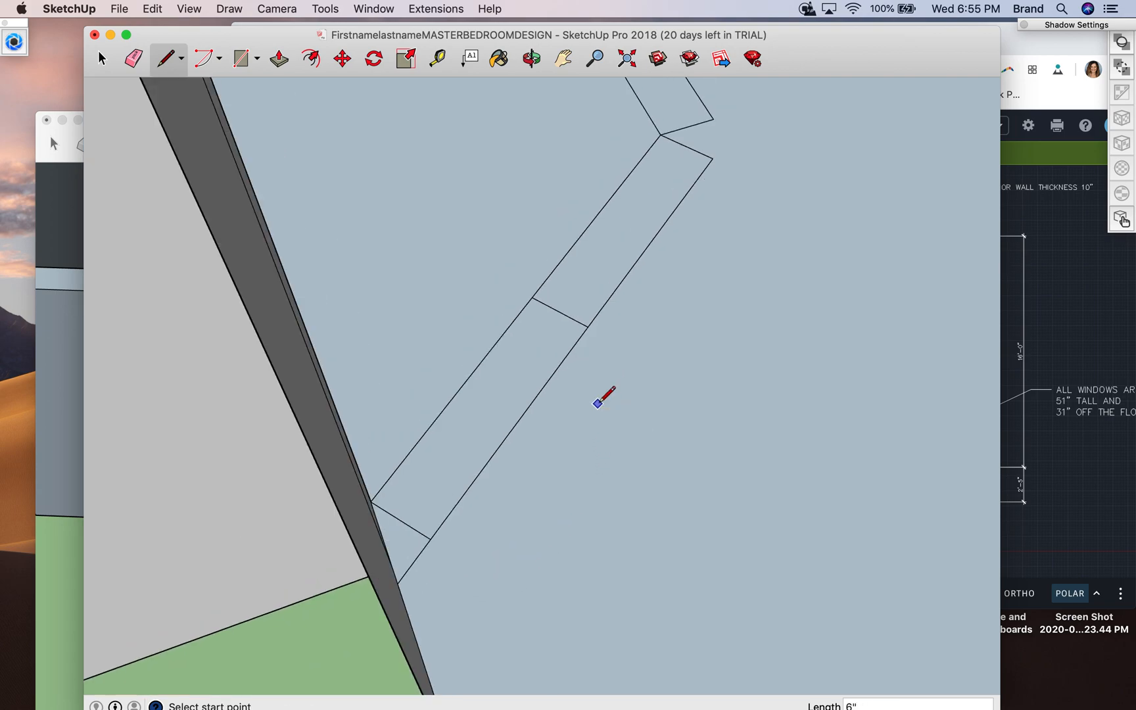
pyautogui.click(713, 119)
pyautogui.click(711, 157)
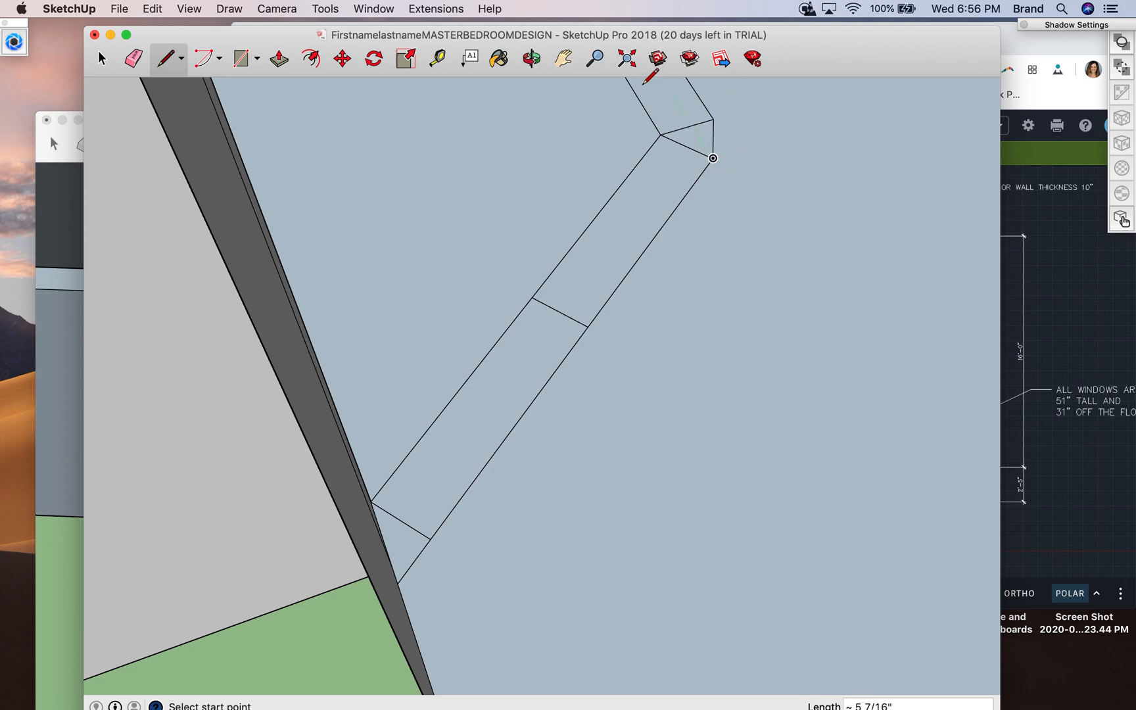
# - Erase the cross line in the middle of the angled wall base
pyautogui.click(108, 61)
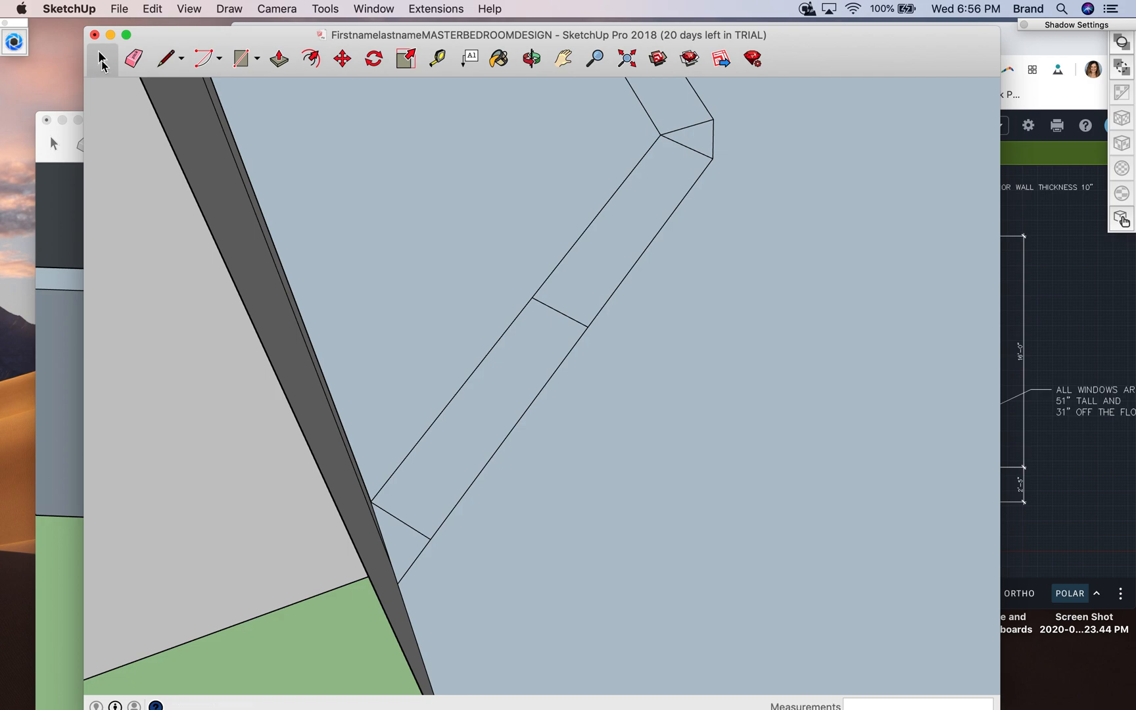
pyautogui.click(552, 310)
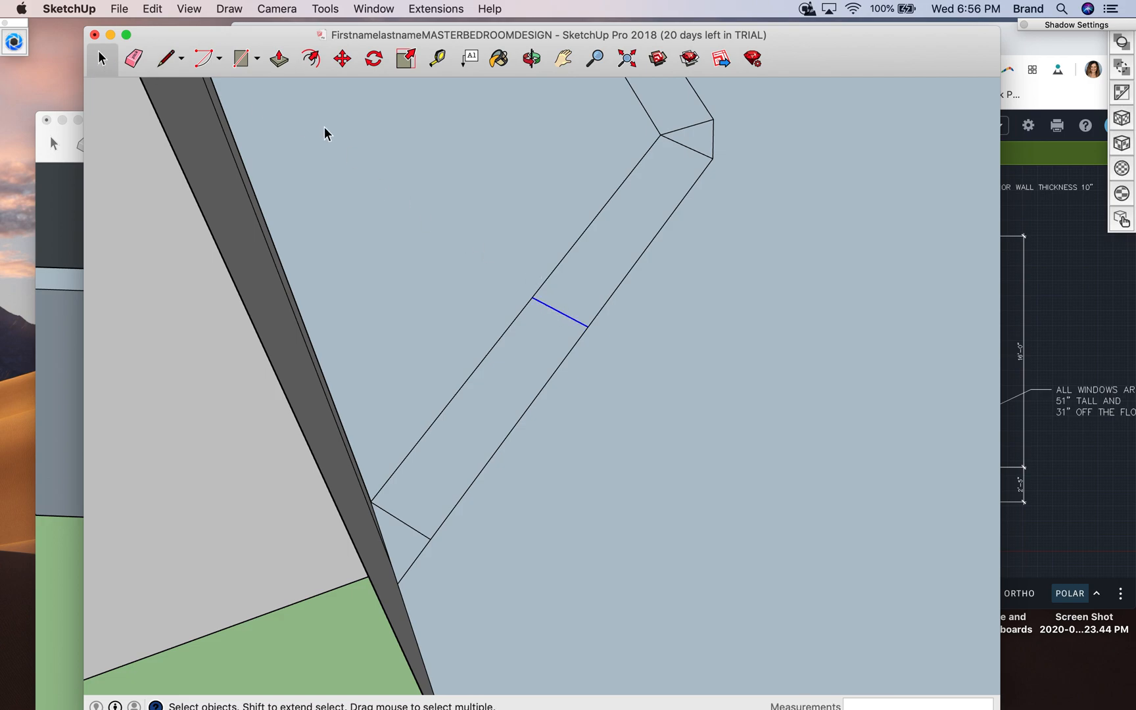
pyautogui.click(146, 64)
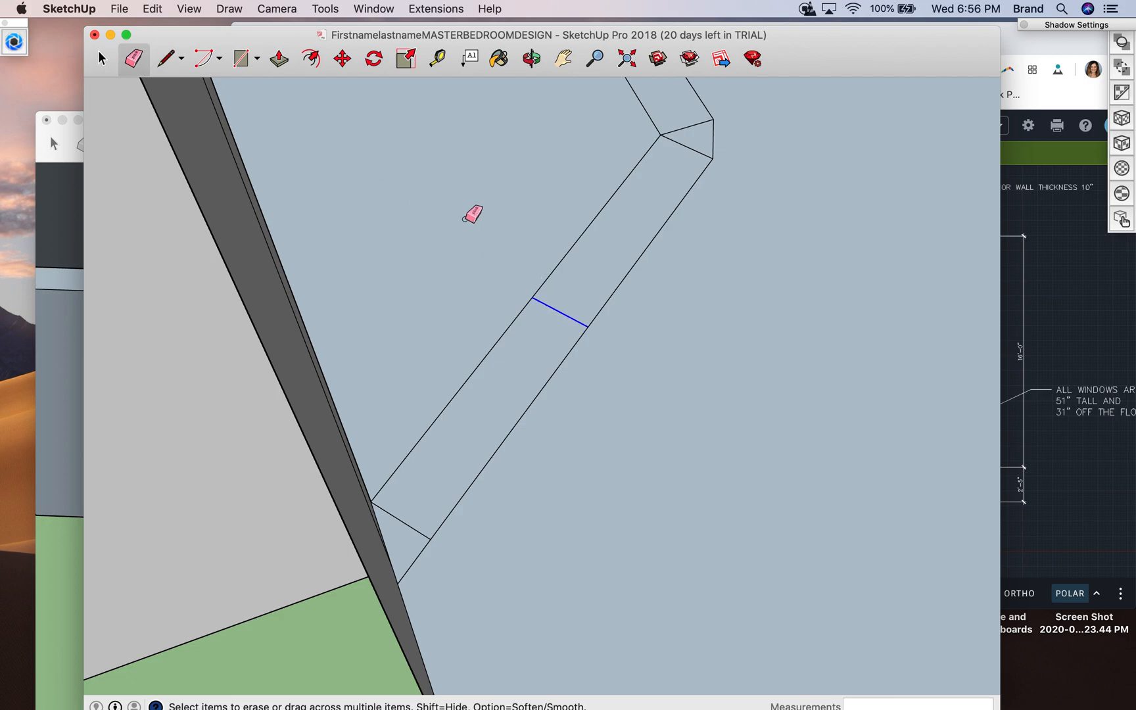
pyautogui.click(556, 310)
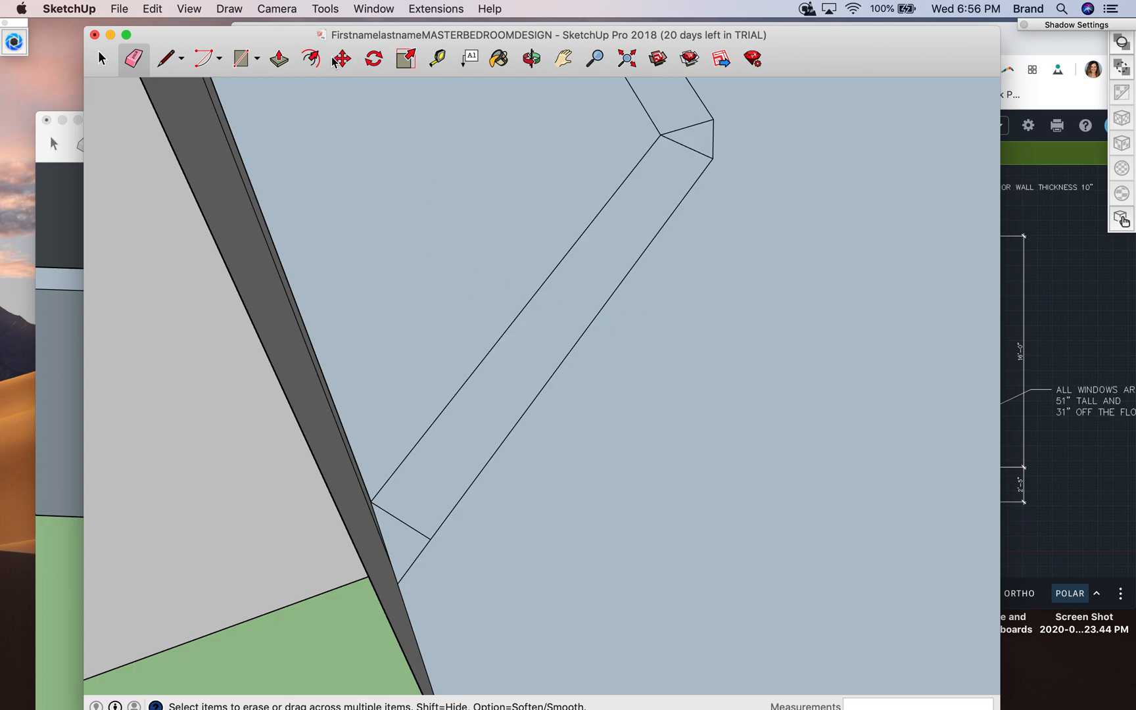
# - Push/Pull the base of the straight wall adjoining the angled wall up 8'
pyautogui.click(532, 59)
pyautogui.moveTo(755, 257); pyautogui.dragTo(518, 286)
pyautogui.scroll(-8, 519, 286)
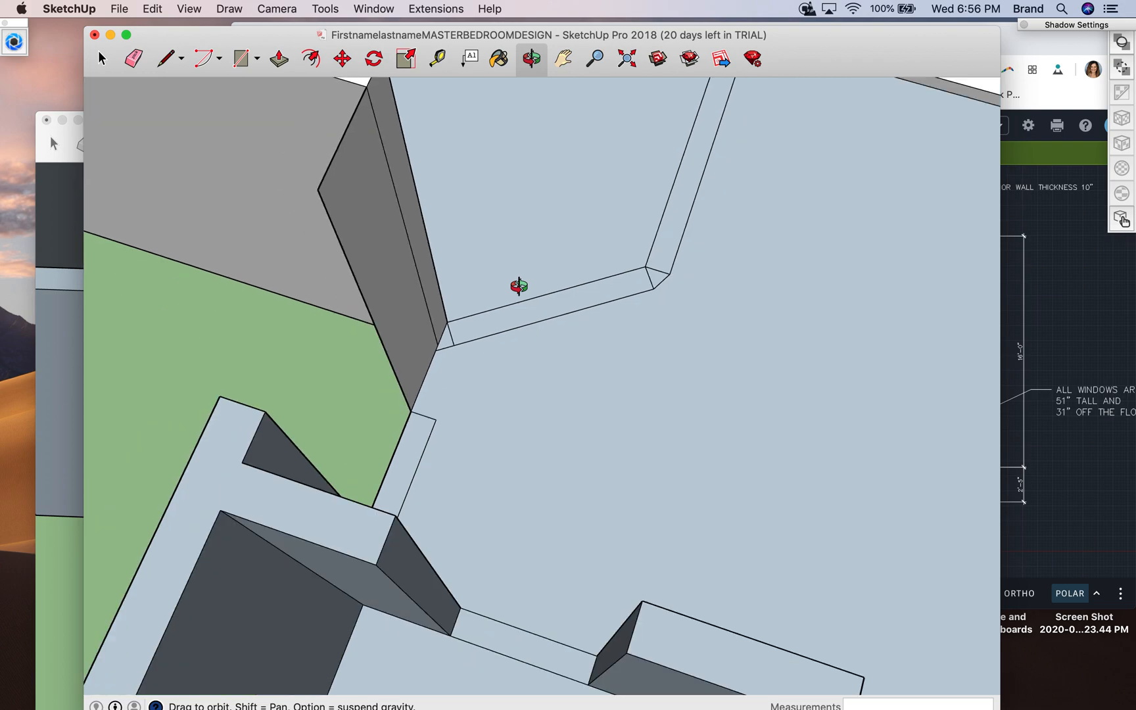
pyautogui.scroll(-3, 518, 286)
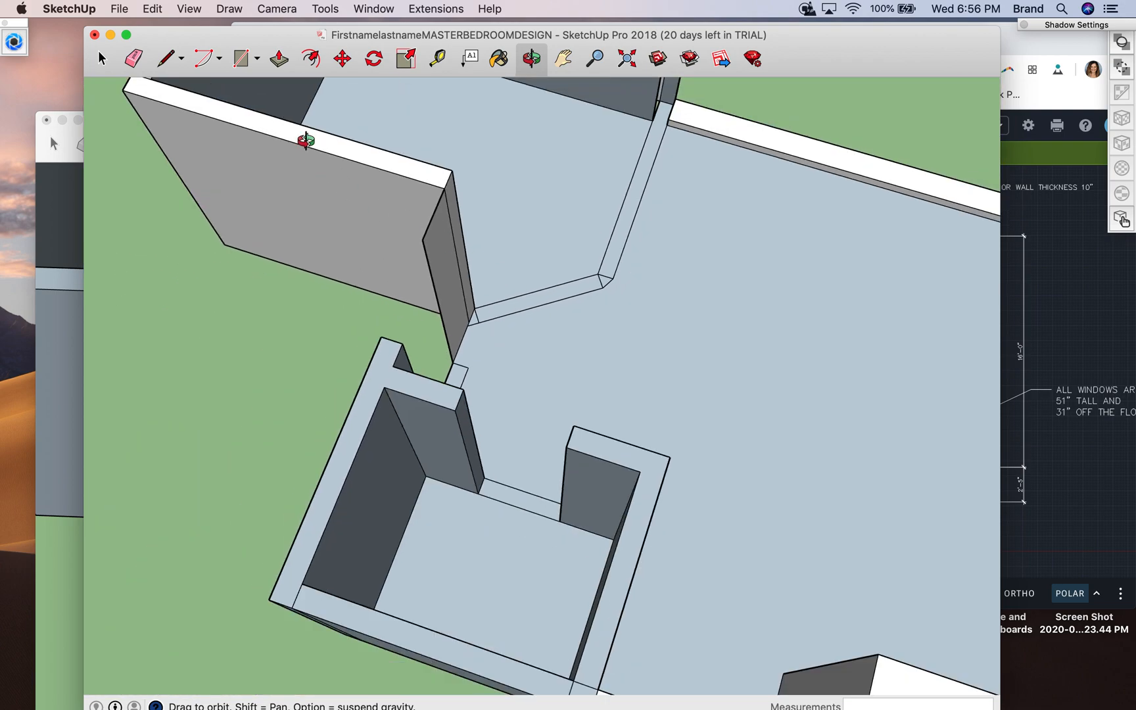
pyautogui.click(278, 59)
pyautogui.moveTo(620, 263); pyautogui.dragTo(629, 146)
pyautogui.write("8'")
pyautogui.press('Return')
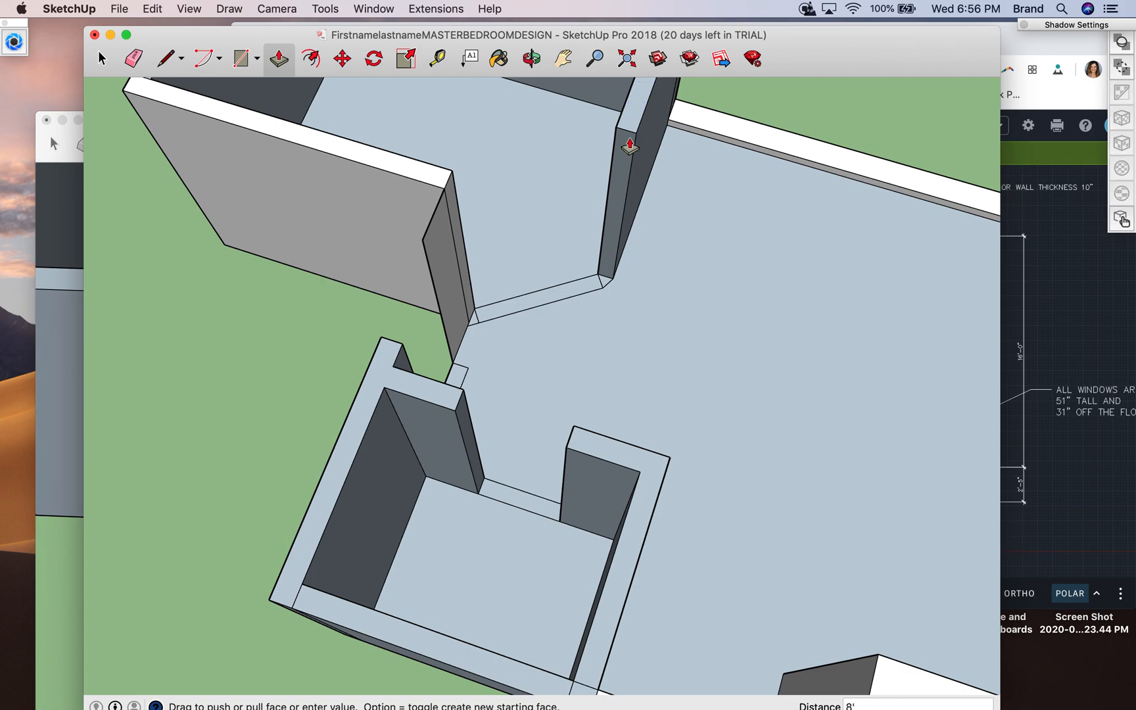
# - Raise the wedge at the bend, the small end piece by the grey wall and the angled strip to 8'
pyautogui.moveTo(608, 287); pyautogui.dragTo(636, 133)
pyautogui.moveTo(476, 322); pyautogui.dragTo(444, 191)
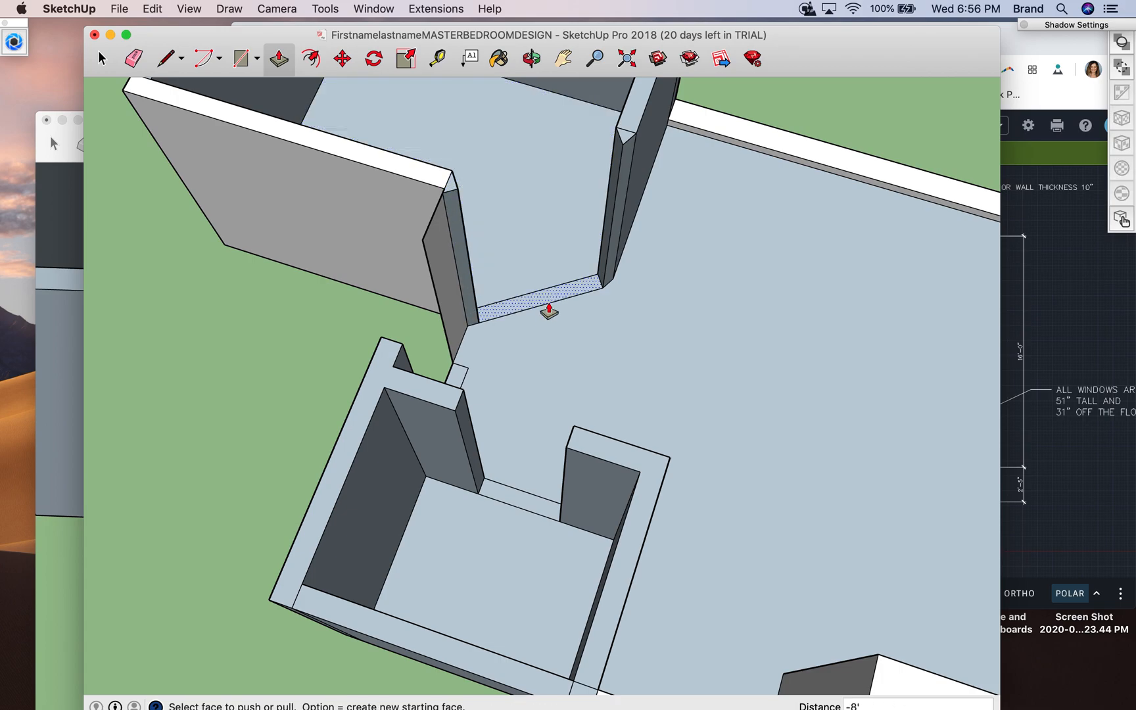
pyautogui.moveTo(545, 307); pyautogui.dragTo(452, 190)
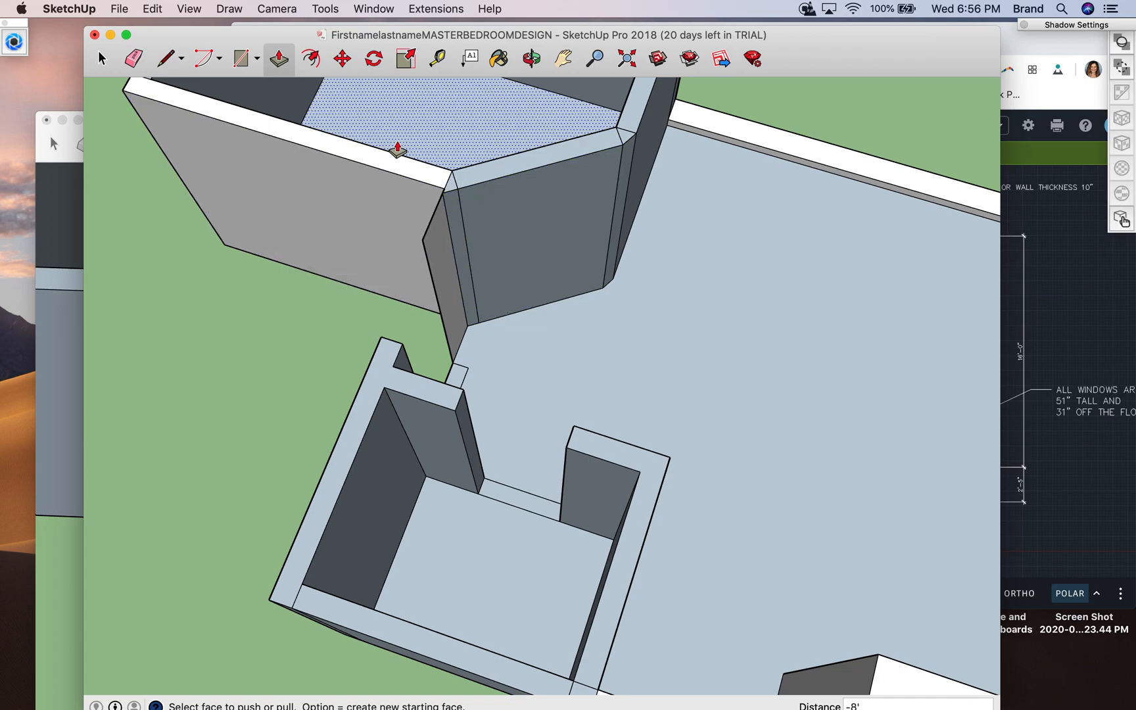
# - Erase the vertical seam on the angled wall's face beside the grey wall
pyautogui.click(103, 58)
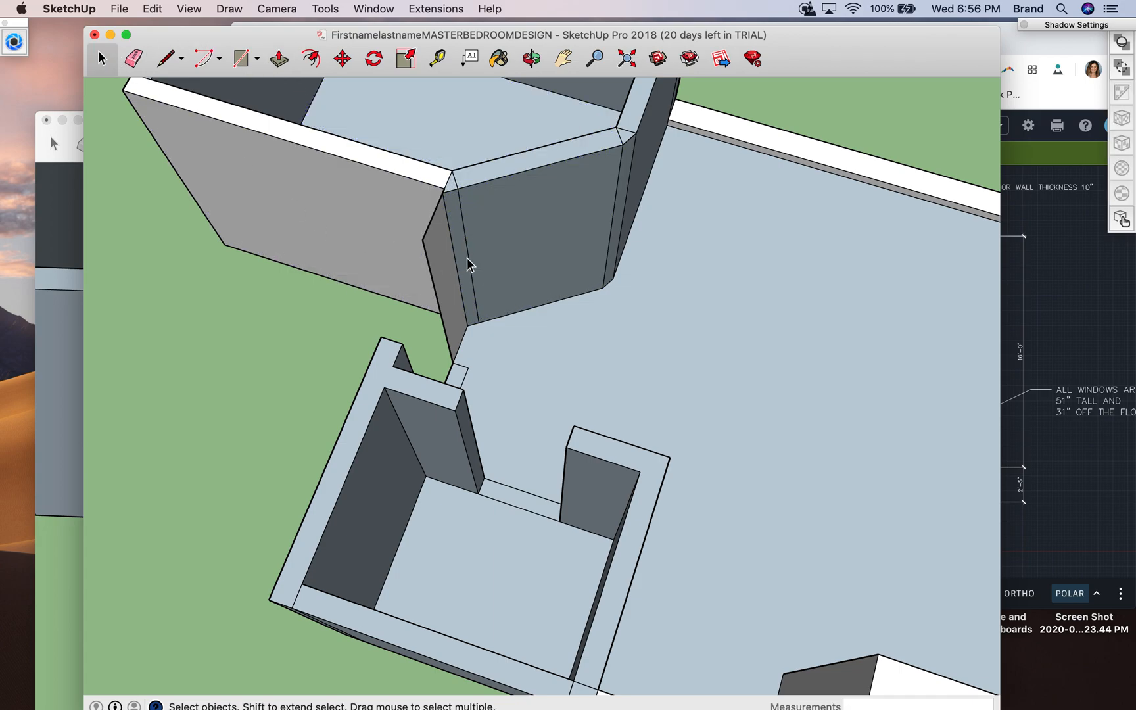
pyautogui.click(469, 259)
pyautogui.click(134, 59)
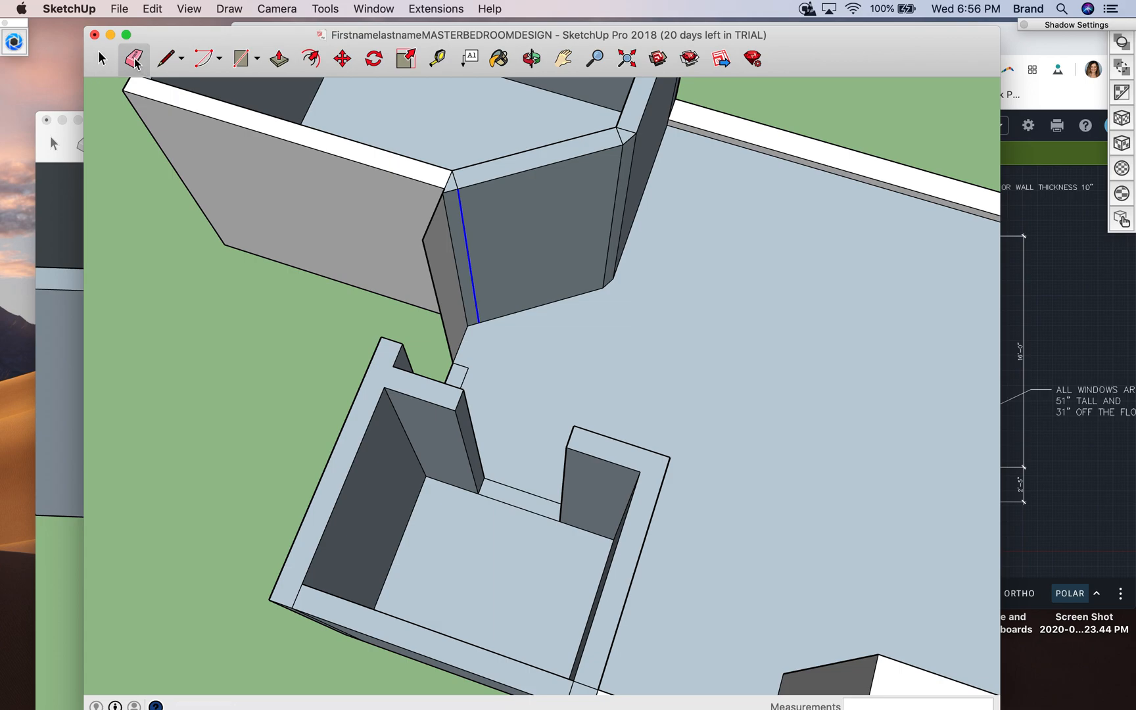
pyautogui.click(463, 226)
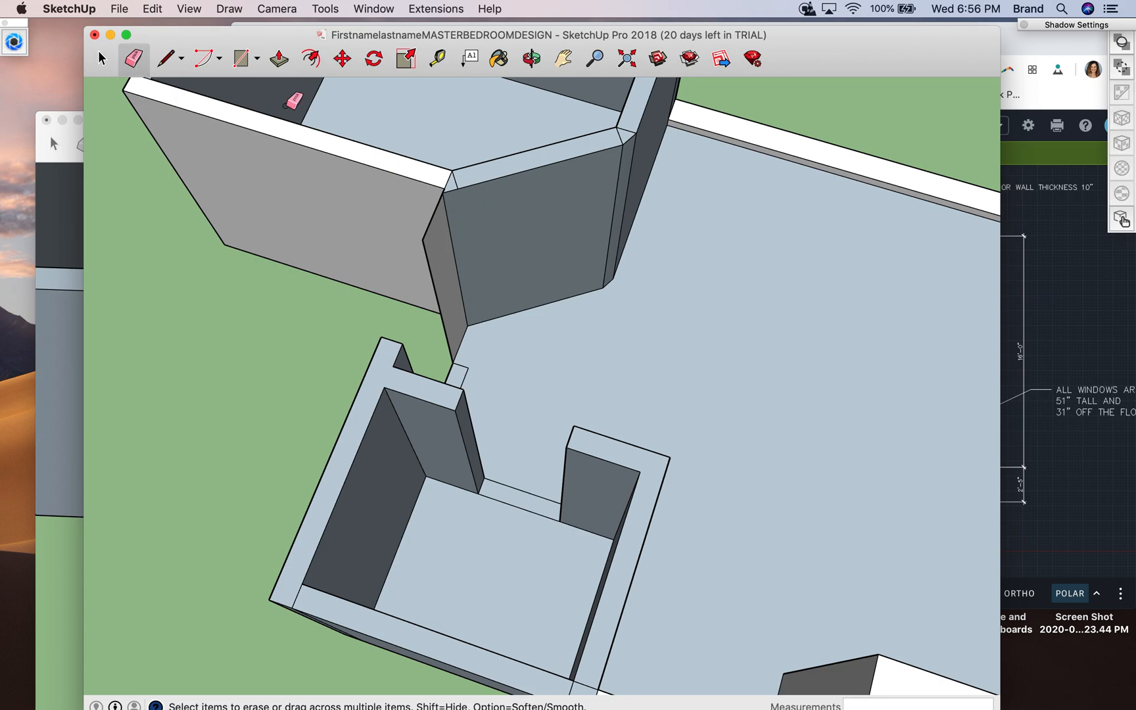
# - Try to erase the vertical edge of the angled wall's face at the bend
pyautogui.click(102, 59)
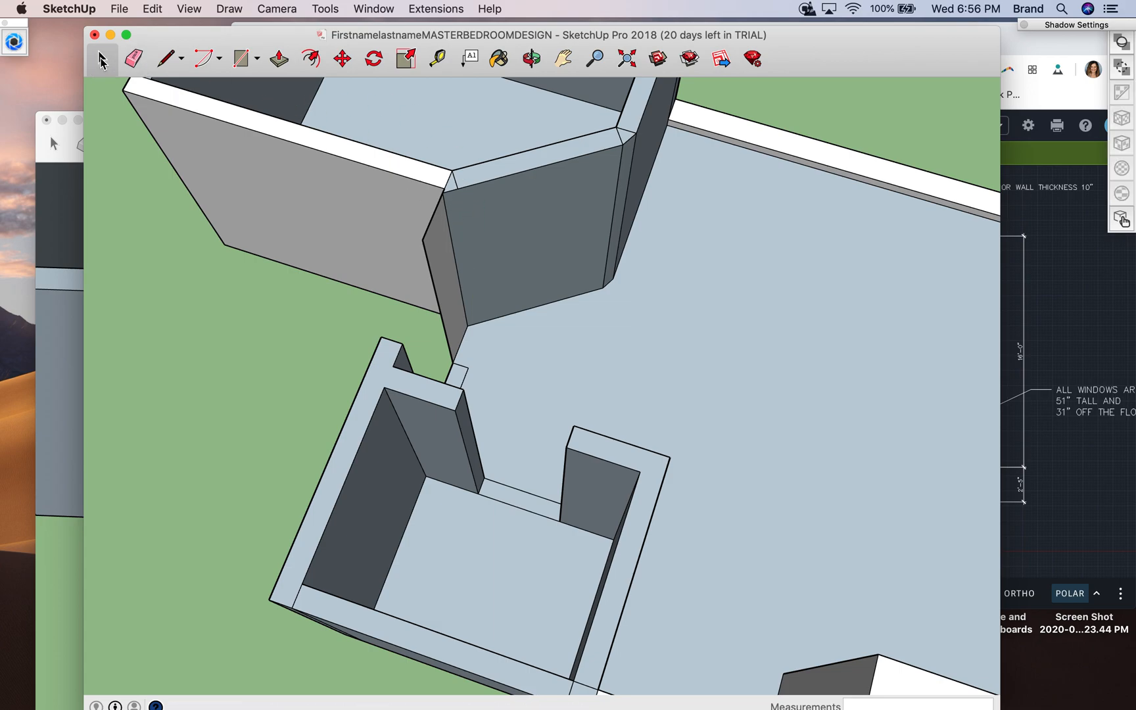
pyautogui.click(616, 202)
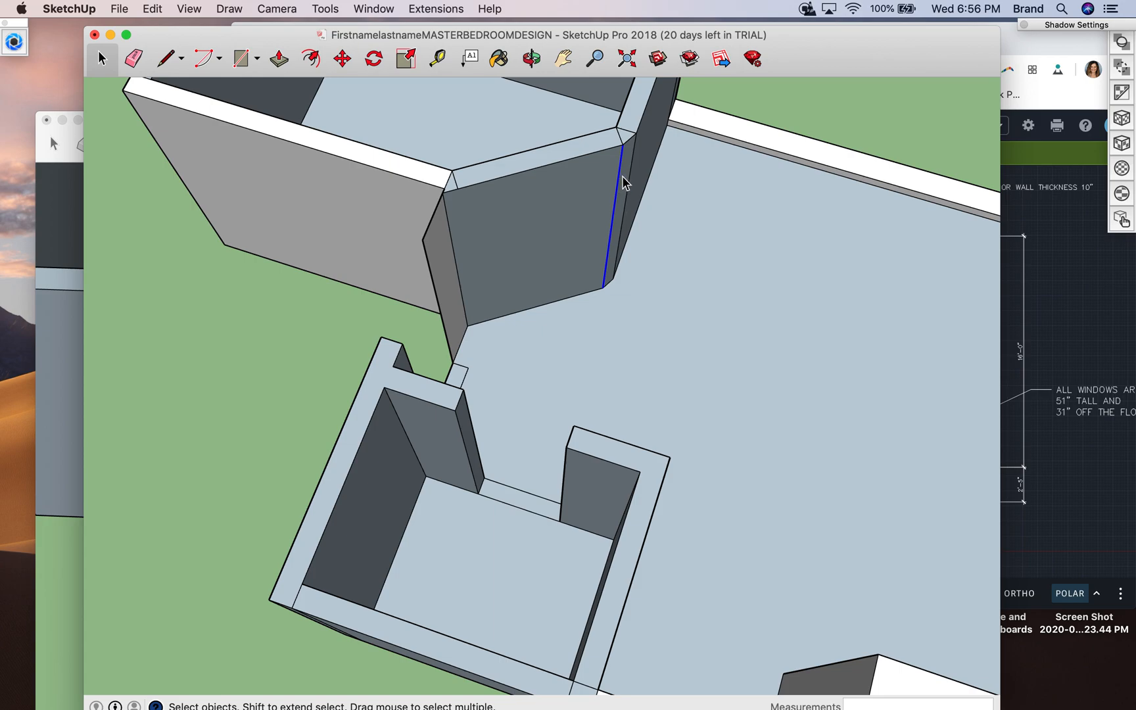
pyautogui.click(134, 59)
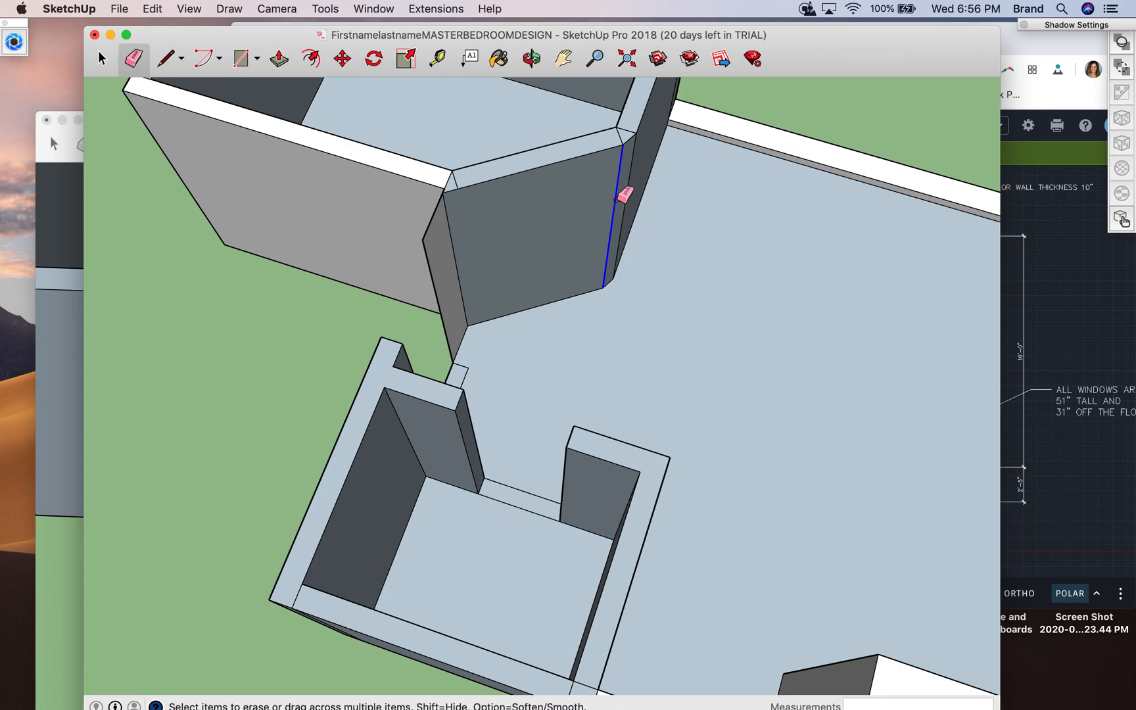
pyautogui.click(618, 195)
pyautogui.press('super+z')
# - Measure the length of the angled wall's outer face along the floor
pyautogui.click(167, 59)
pyautogui.click(436, 60)
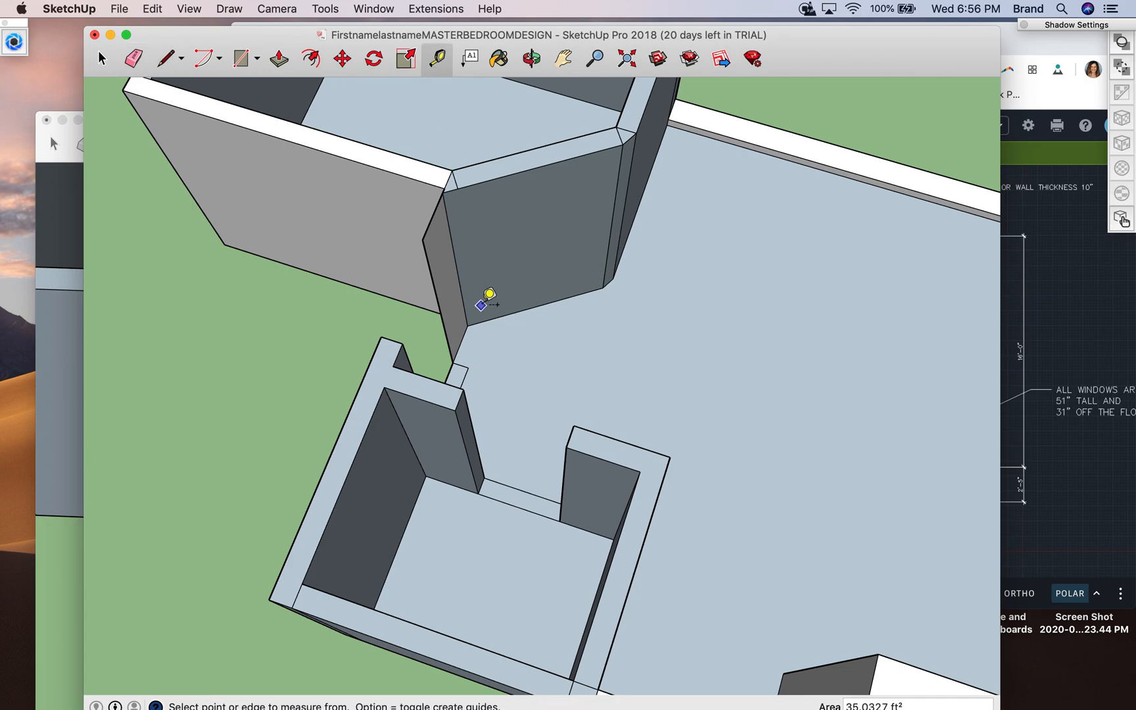
pyautogui.click(467, 325)
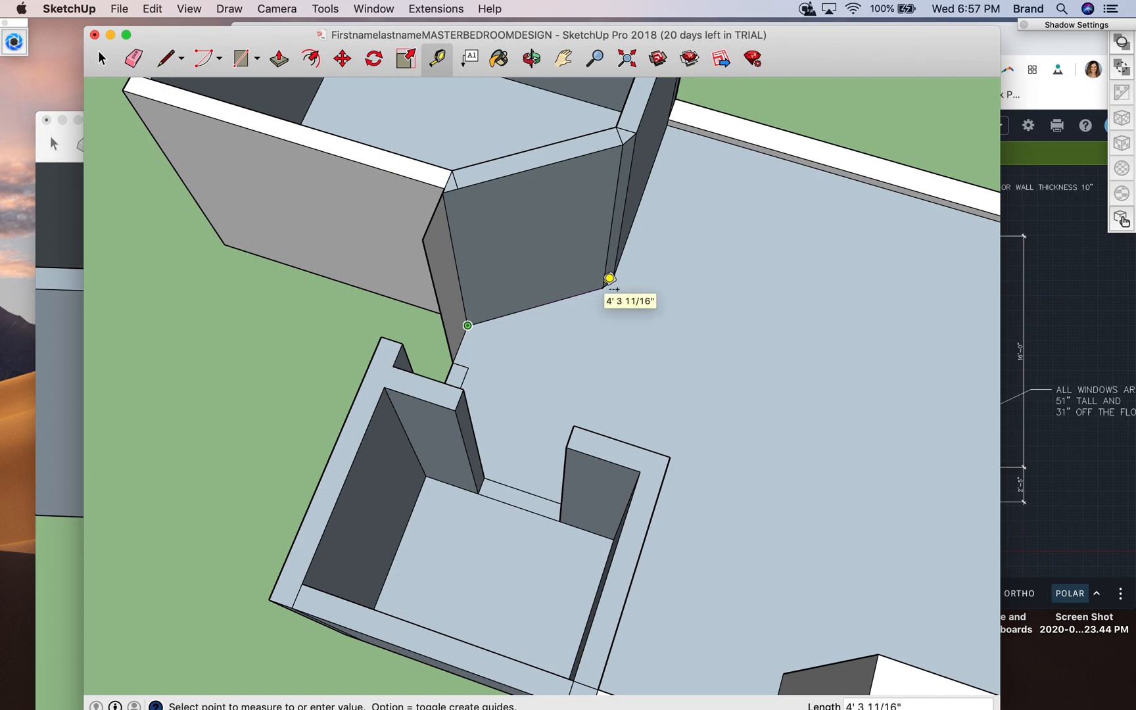
pyautogui.click(609, 278)
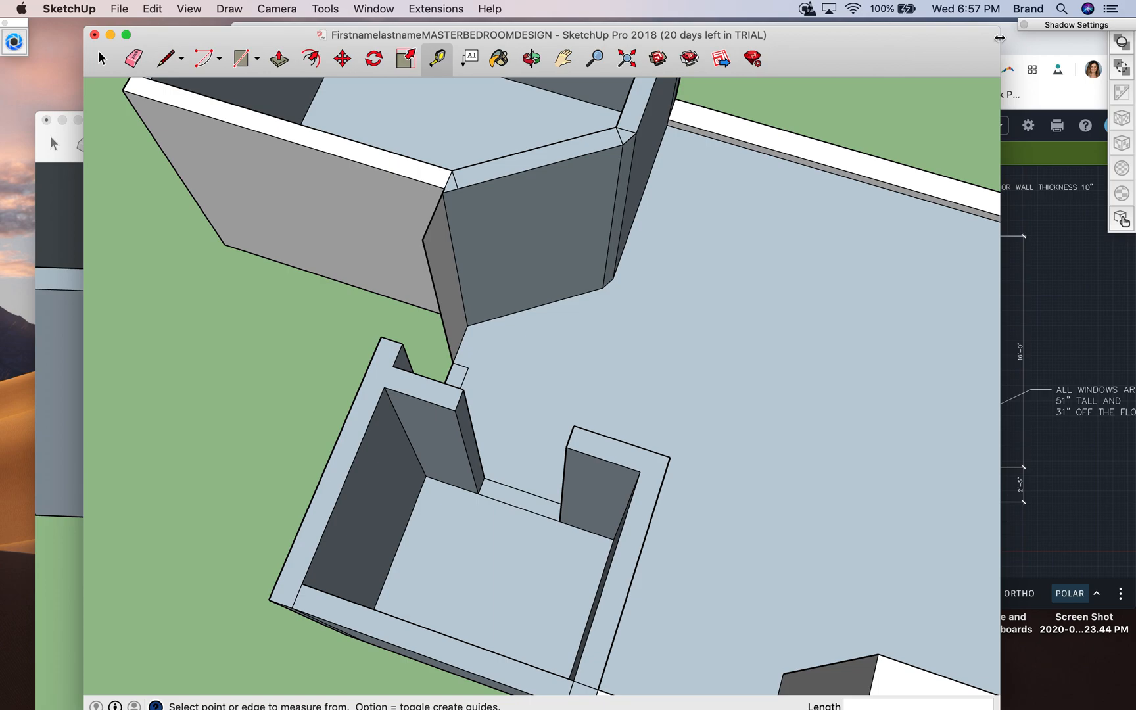
# - Check the angled bathroom door wall in the AutoCAD floor plan, and measure the angled wall's base again in SketchUp
pyautogui.click(1023, 46)
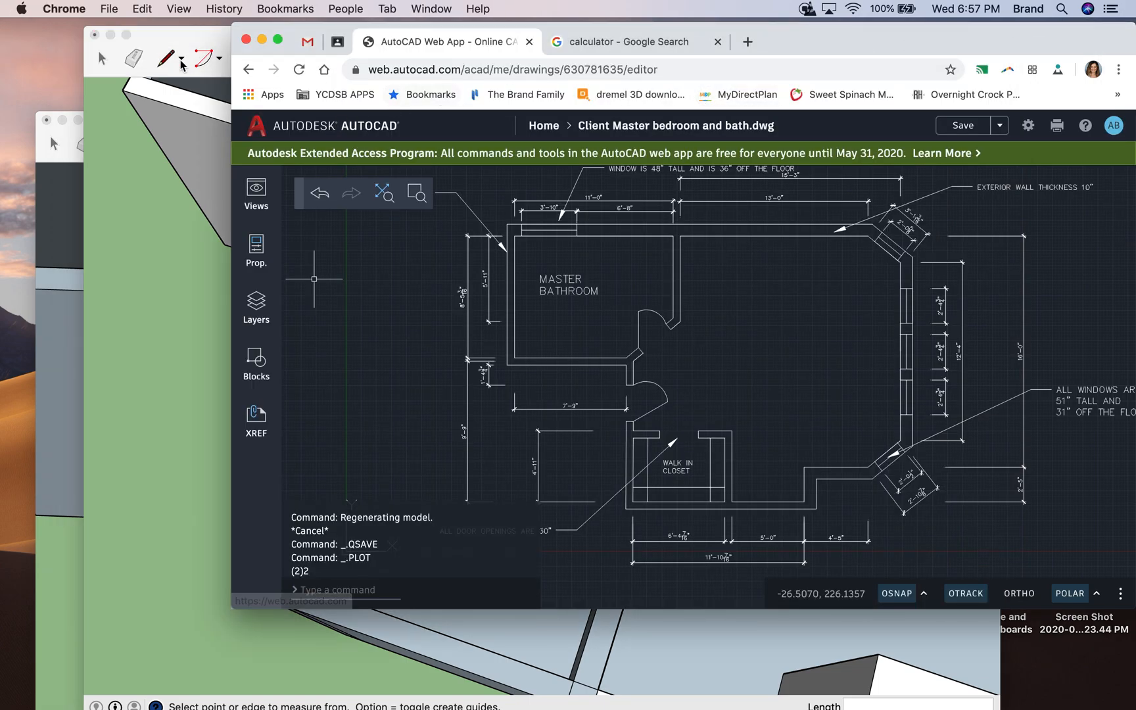
pyautogui.click(204, 36)
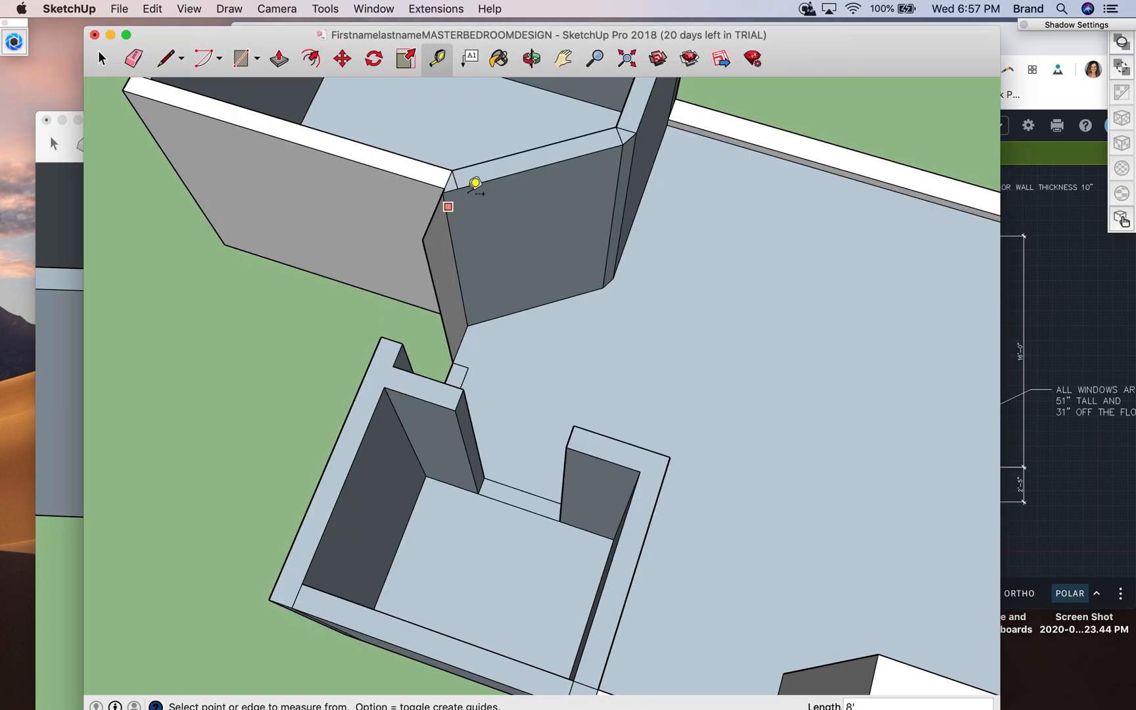
pyautogui.click(467, 325)
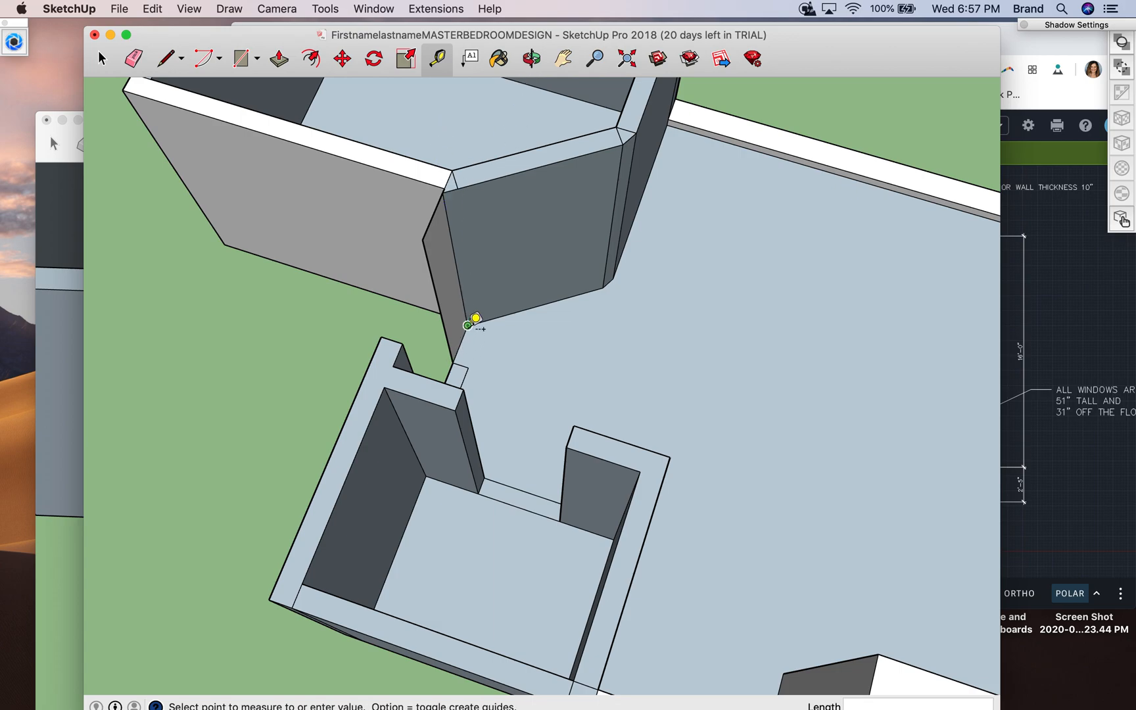
pyautogui.click(610, 277)
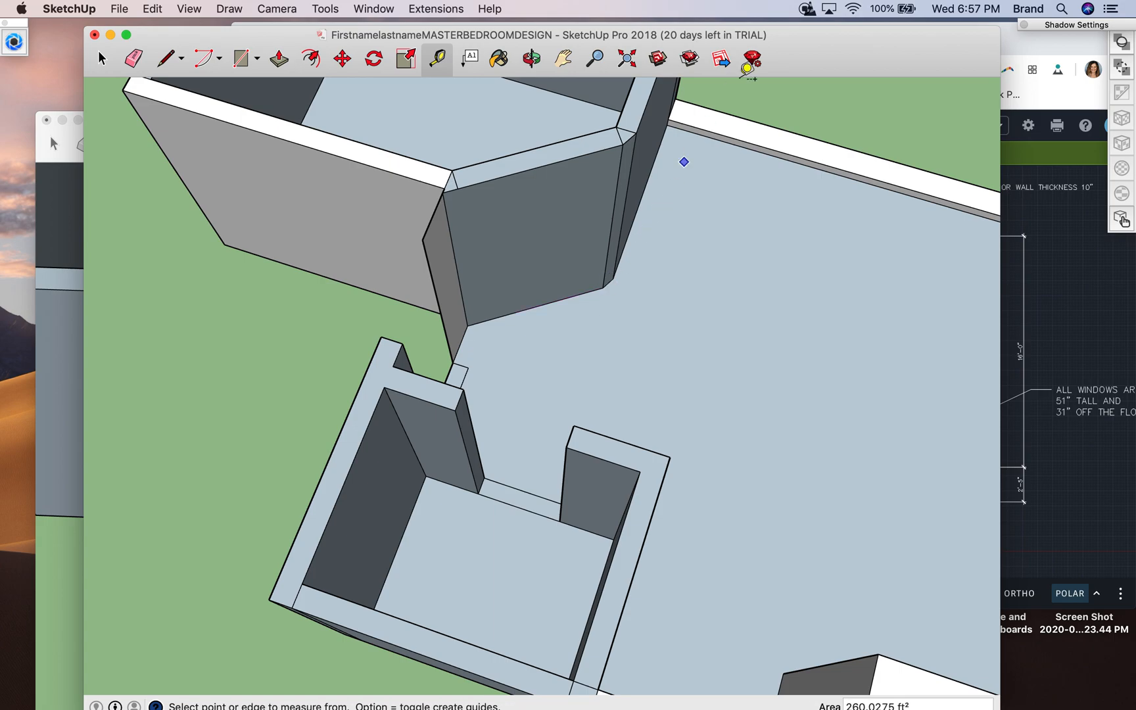
# - Switch to the Google calculator in Chrome and clear its last result
pyautogui.click(1017, 46)
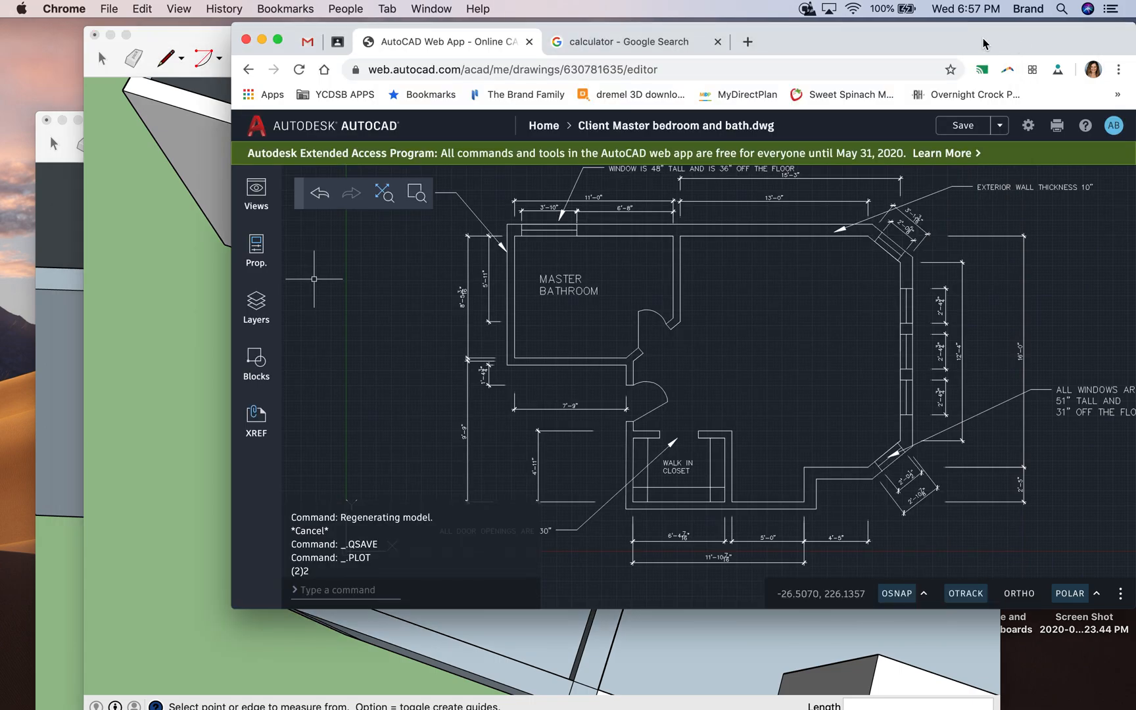
pyautogui.click(636, 45)
pyautogui.click(843, 339)
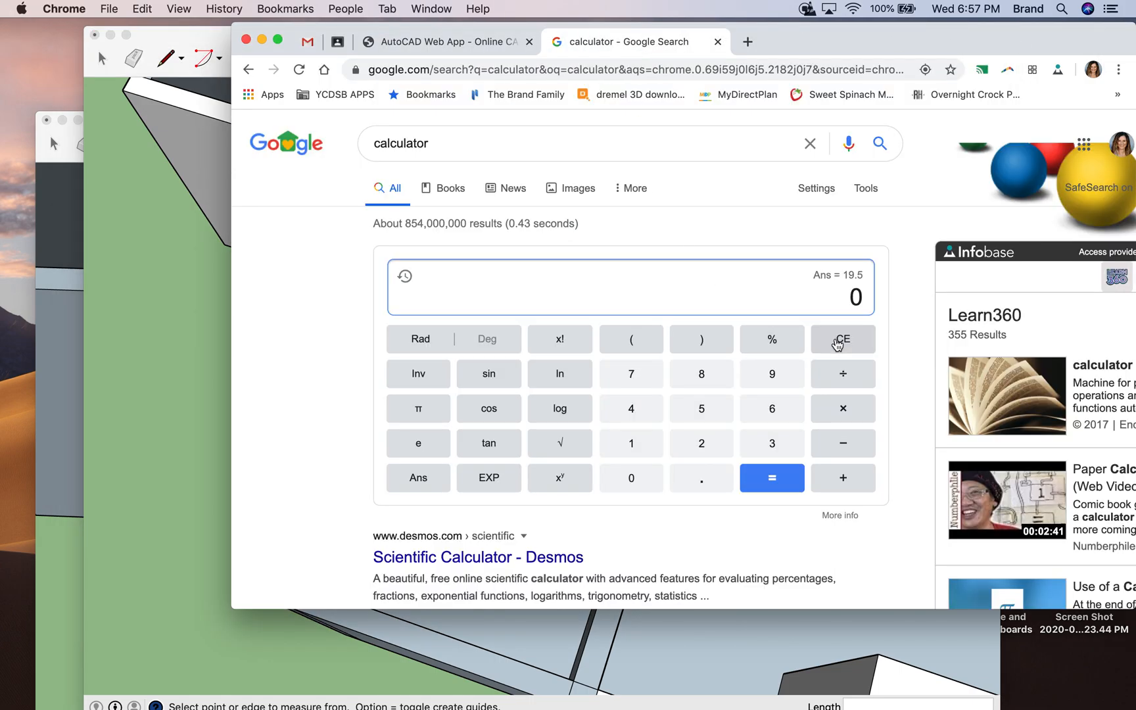
pyautogui.click(656, 416)
pyautogui.click(694, 381)
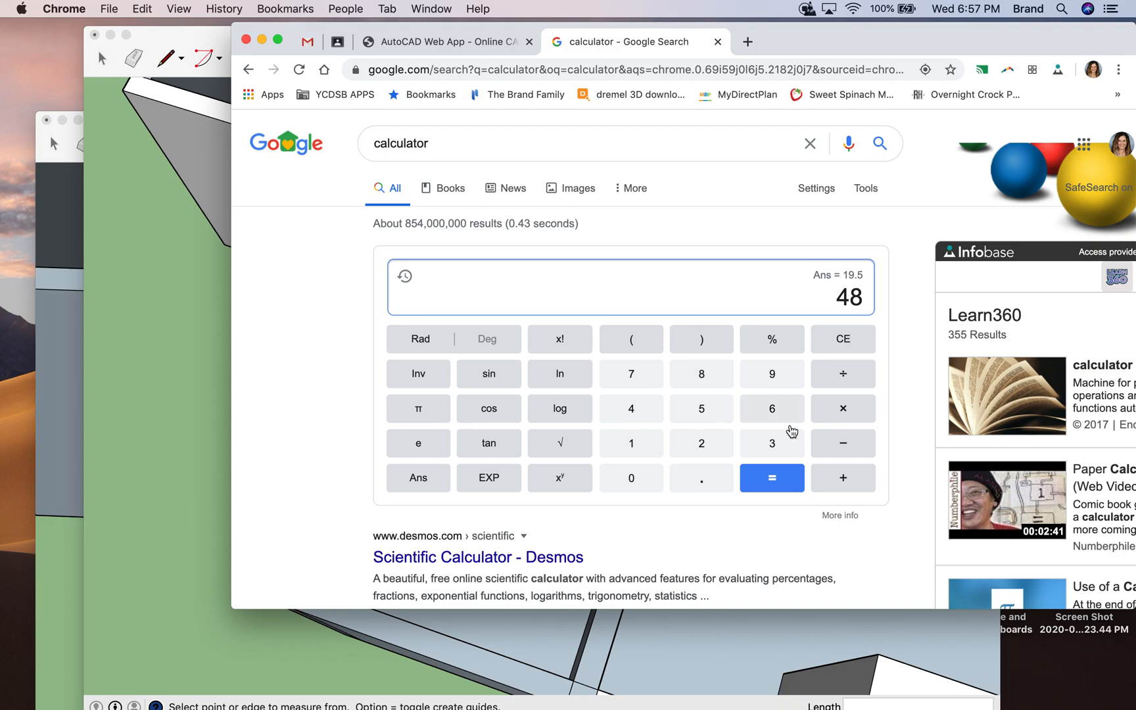
pyautogui.click(832, 346)
pyautogui.click(697, 410)
pyautogui.click(713, 445)
pyautogui.click(842, 339)
pyautogui.click(836, 339)
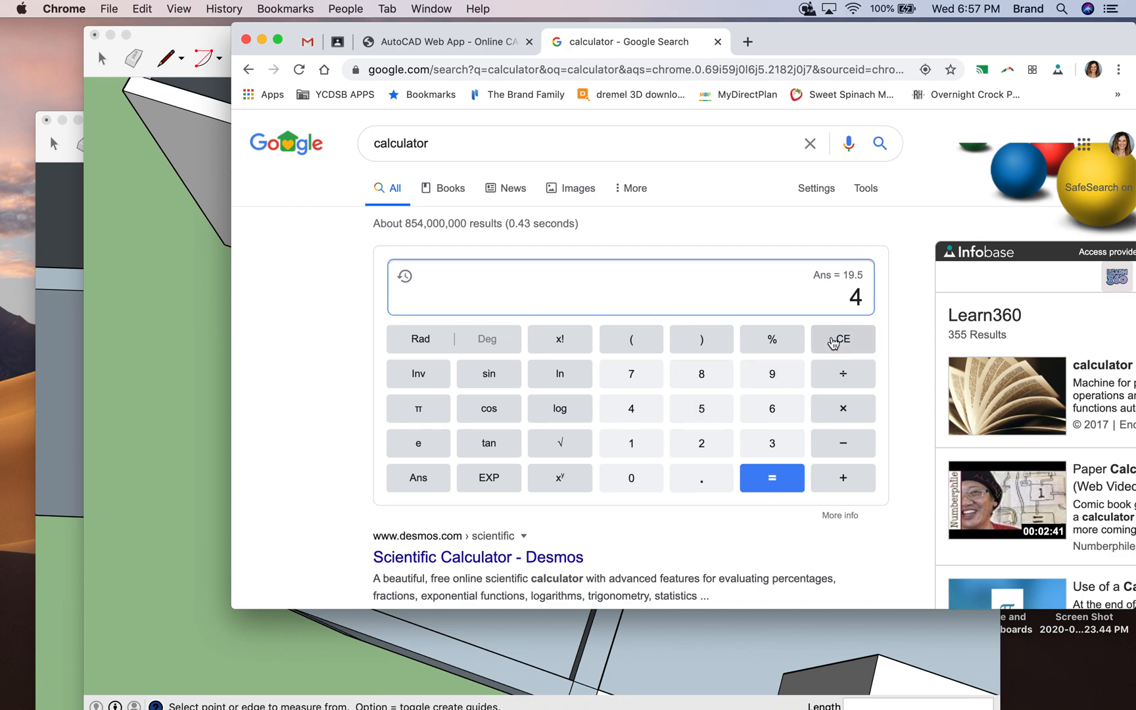
pyautogui.click(700, 410)
pyautogui.click(705, 441)
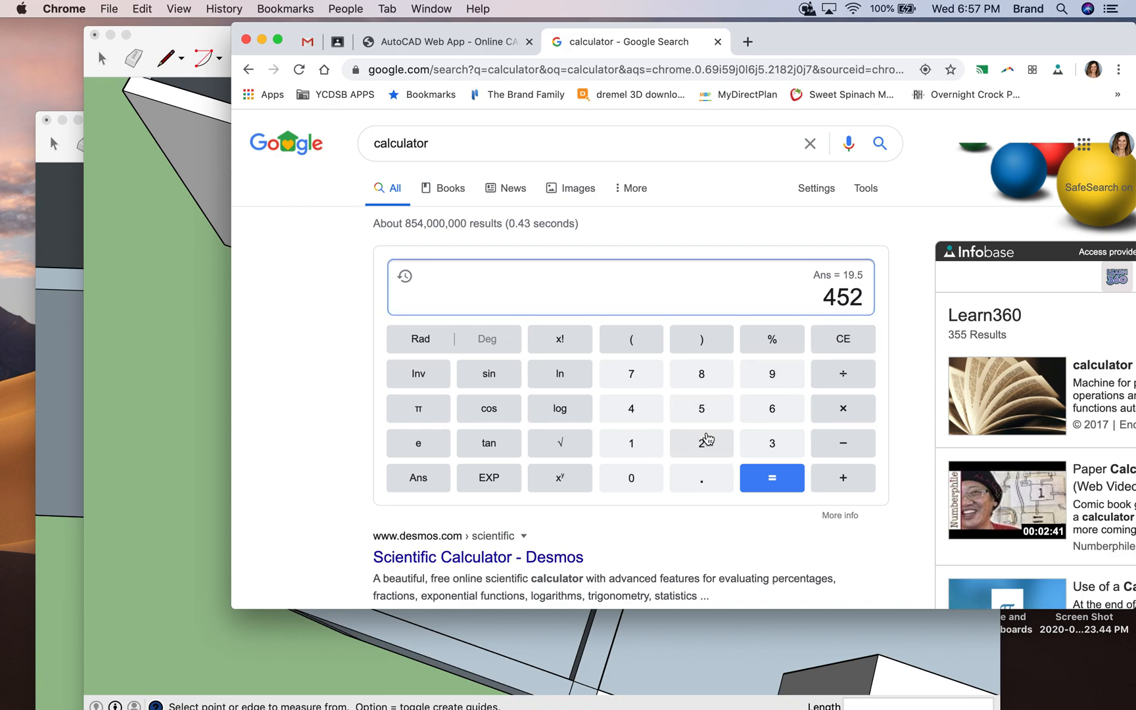
pyautogui.click(843, 374)
pyautogui.click(843, 339)
pyautogui.click(843, 339)
pyautogui.click(843, 340)
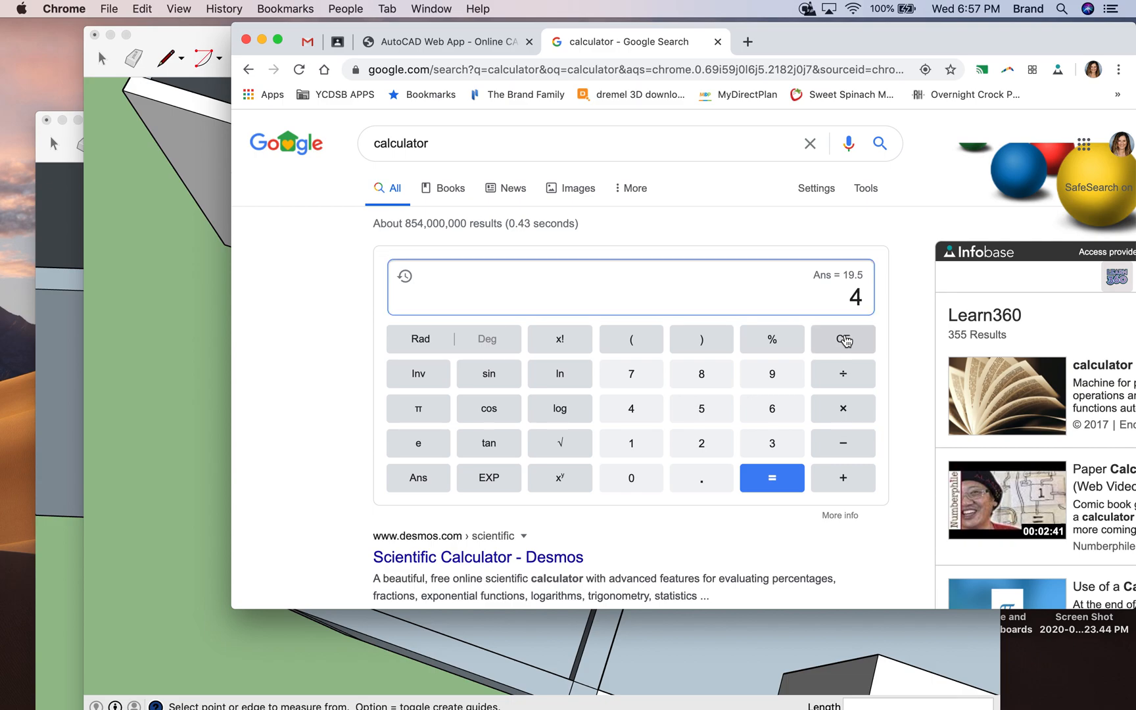
# - Calculate half of the 52-inch wall length and clear the calculator
pyautogui.click(699, 409)
pyautogui.click(701, 443)
pyautogui.click(848, 374)
pyautogui.click(718, 445)
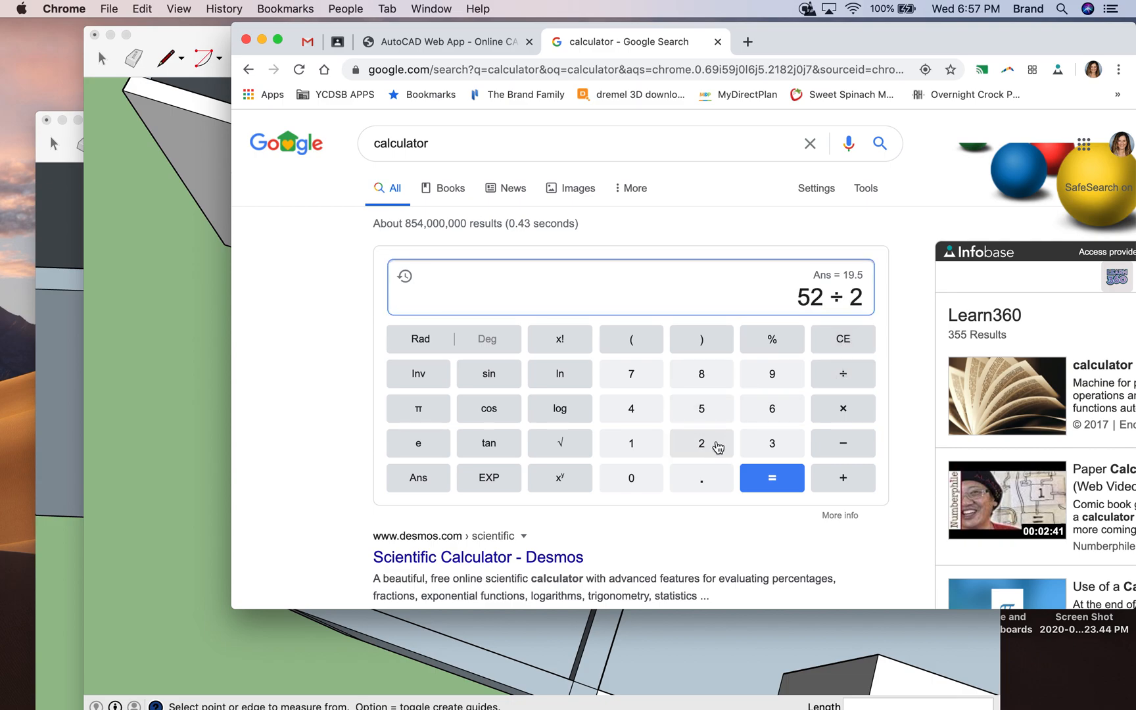
pyautogui.click(775, 485)
pyautogui.click(843, 338)
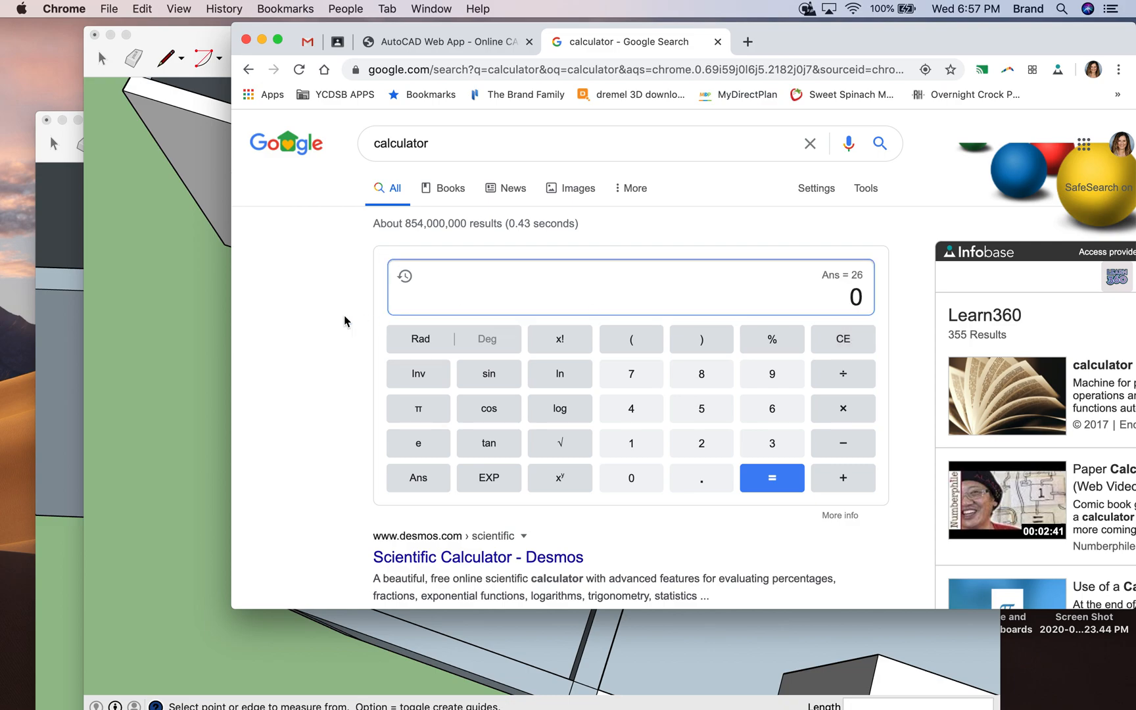
pyautogui.click(172, 302)
pyautogui.click(301, 294)
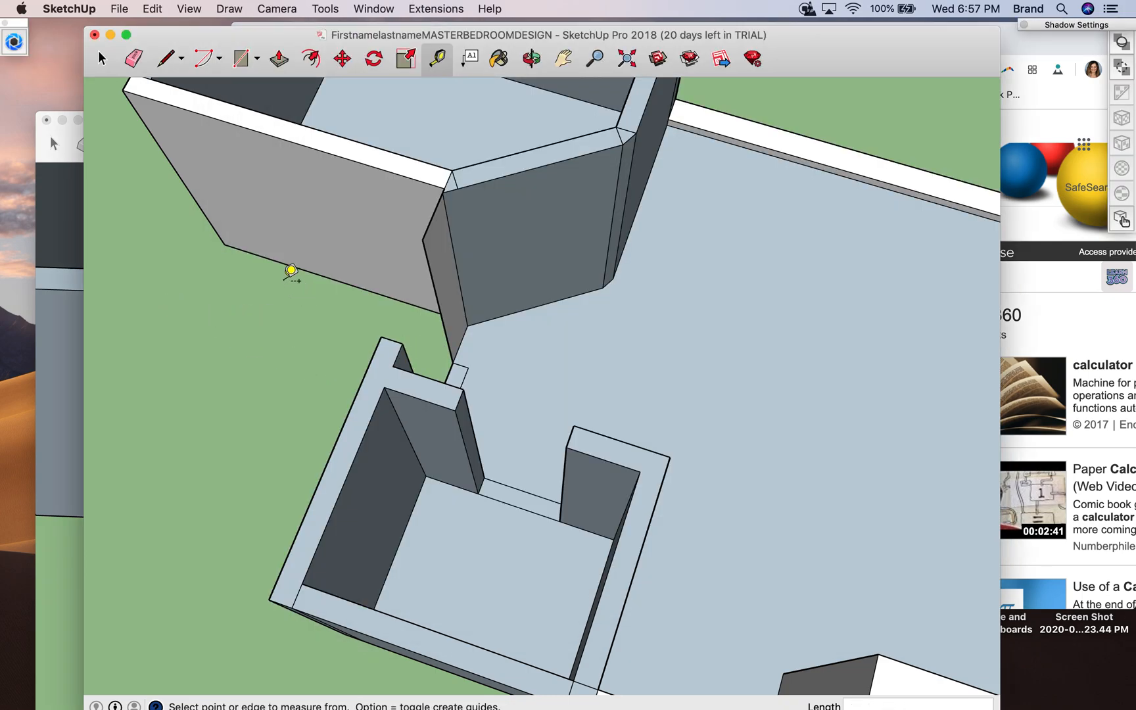
pyautogui.click(166, 59)
pyautogui.click(467, 325)
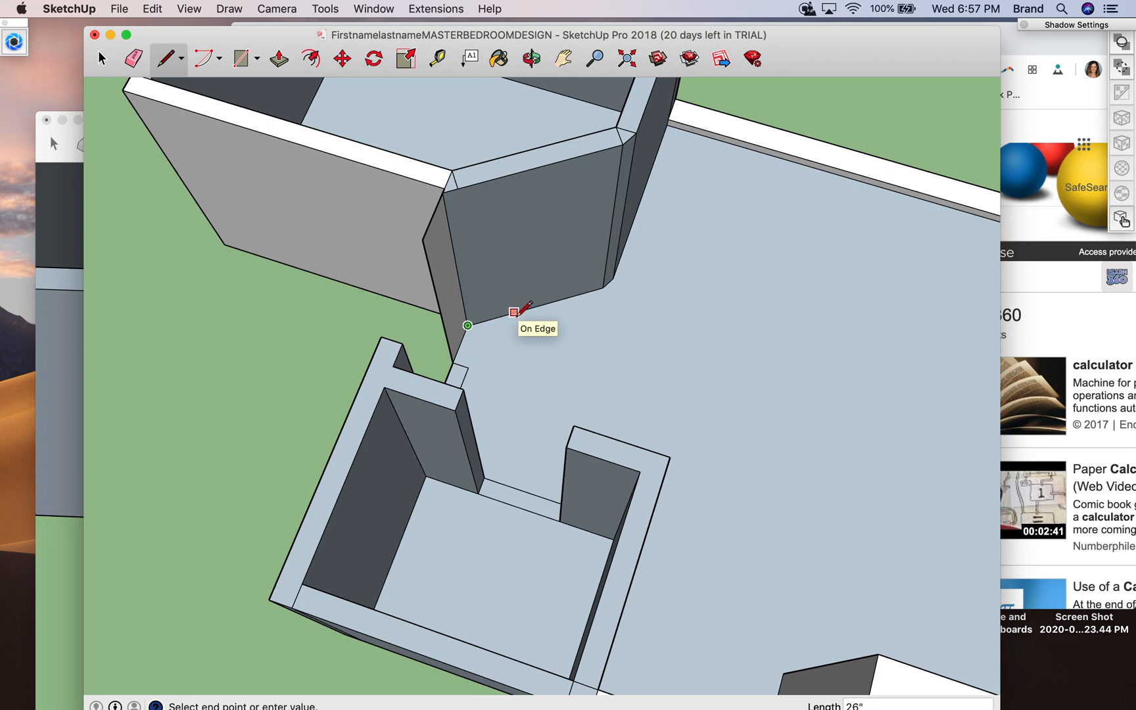
pyautogui.press('Escape')
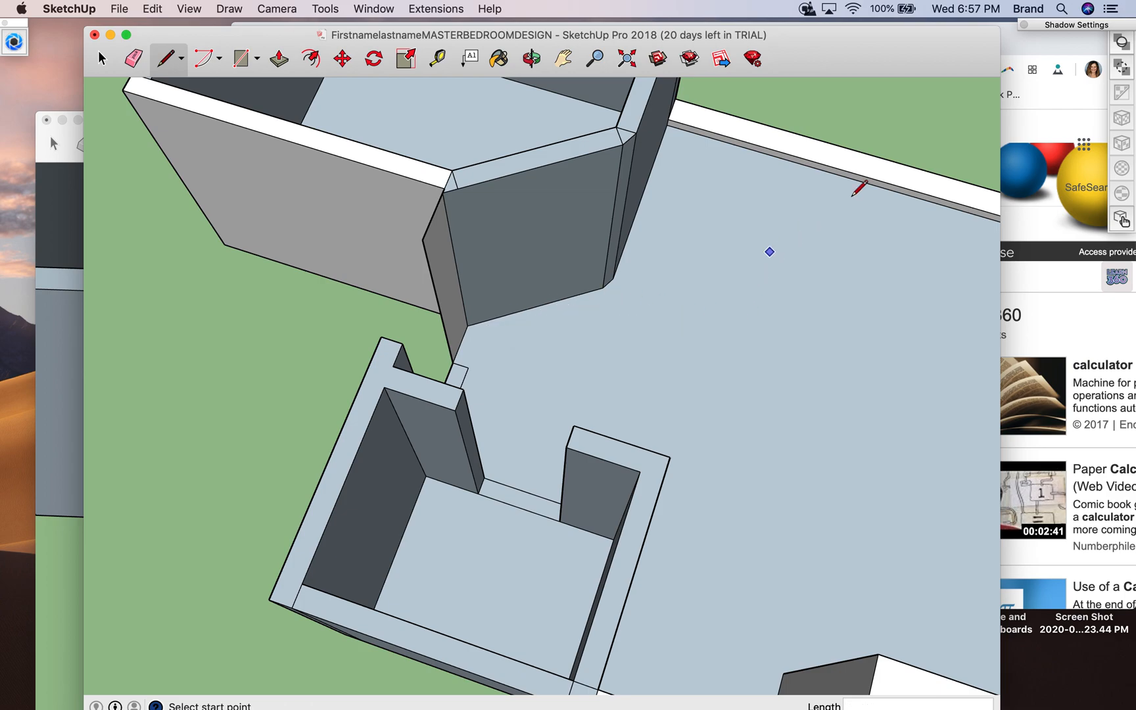
# - Switch back to the Google calculator in Chrome and subtract the 30-inch door opening from the 52-inch wall length
pyautogui.click(1031, 48)
pyautogui.click(842, 340)
pyautogui.click(706, 415)
pyautogui.click(708, 439)
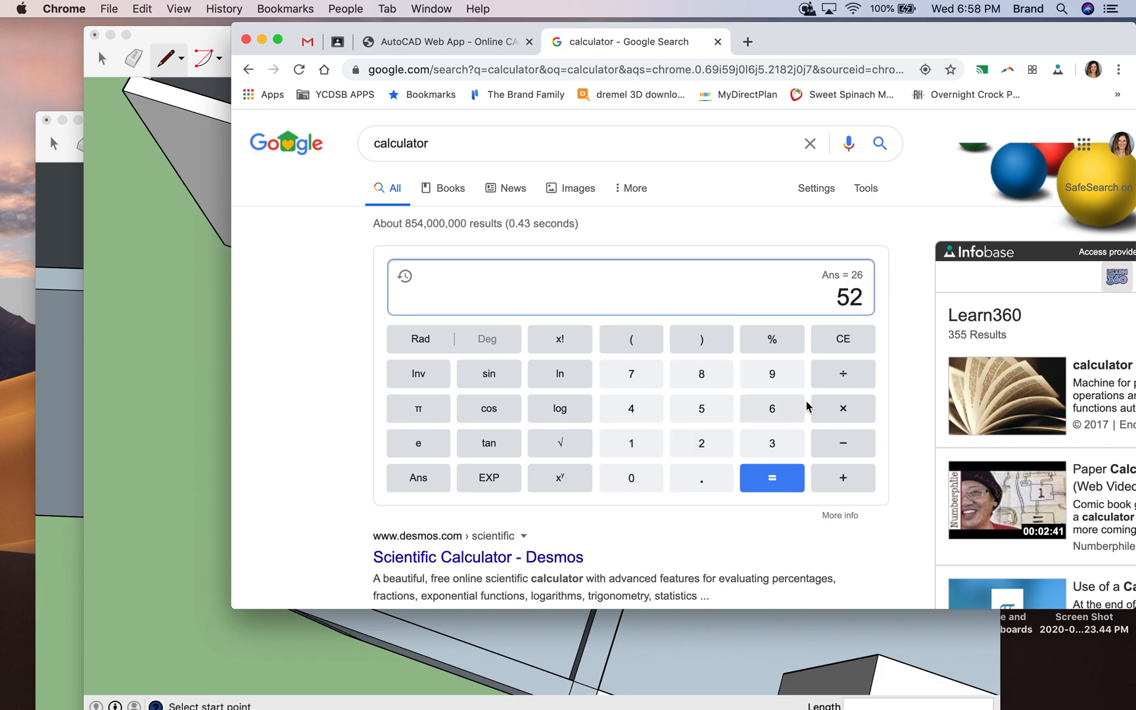
pyautogui.click(842, 443)
pyautogui.click(772, 443)
pyautogui.click(634, 478)
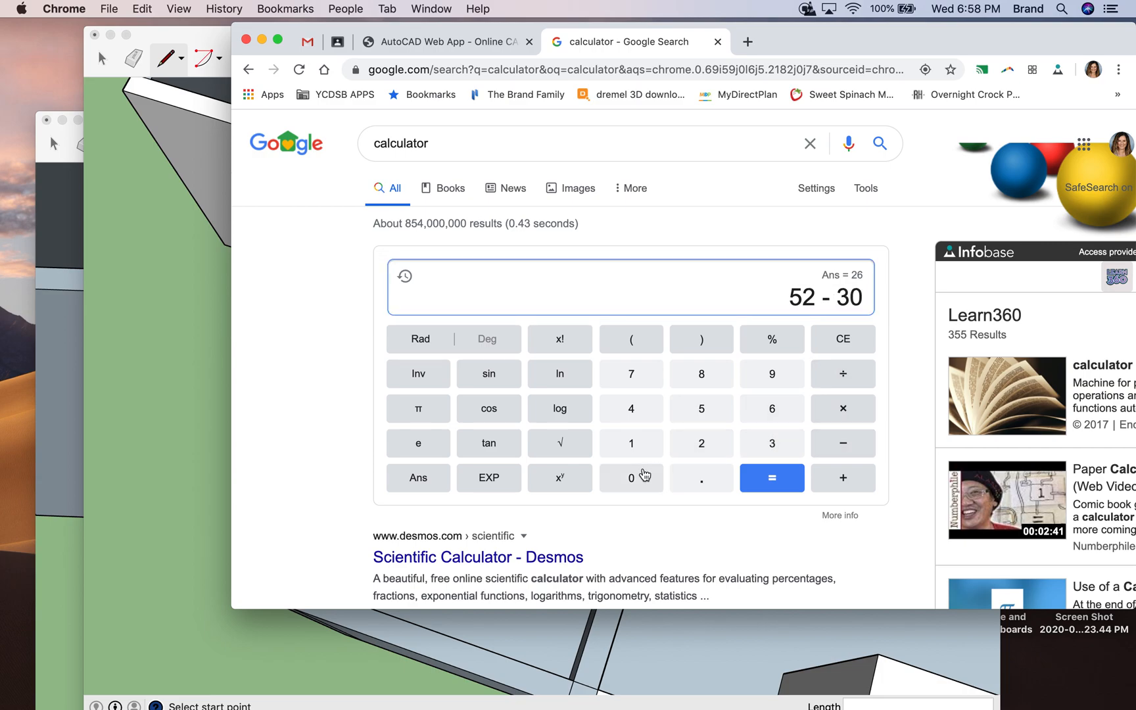
pyautogui.click(790, 474)
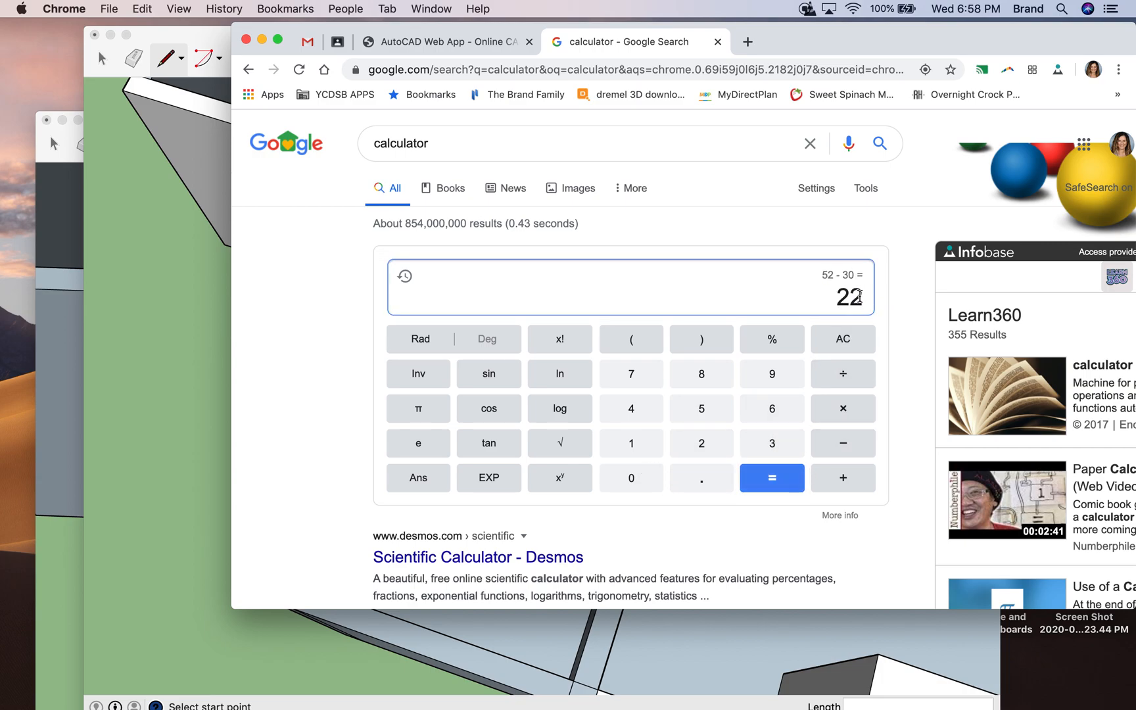
# - Clear the calculator and divide 22 by 2 to get the wall length on each side of the door
pyautogui.click(842, 341)
pyautogui.click(715, 447)
pyautogui.click(715, 448)
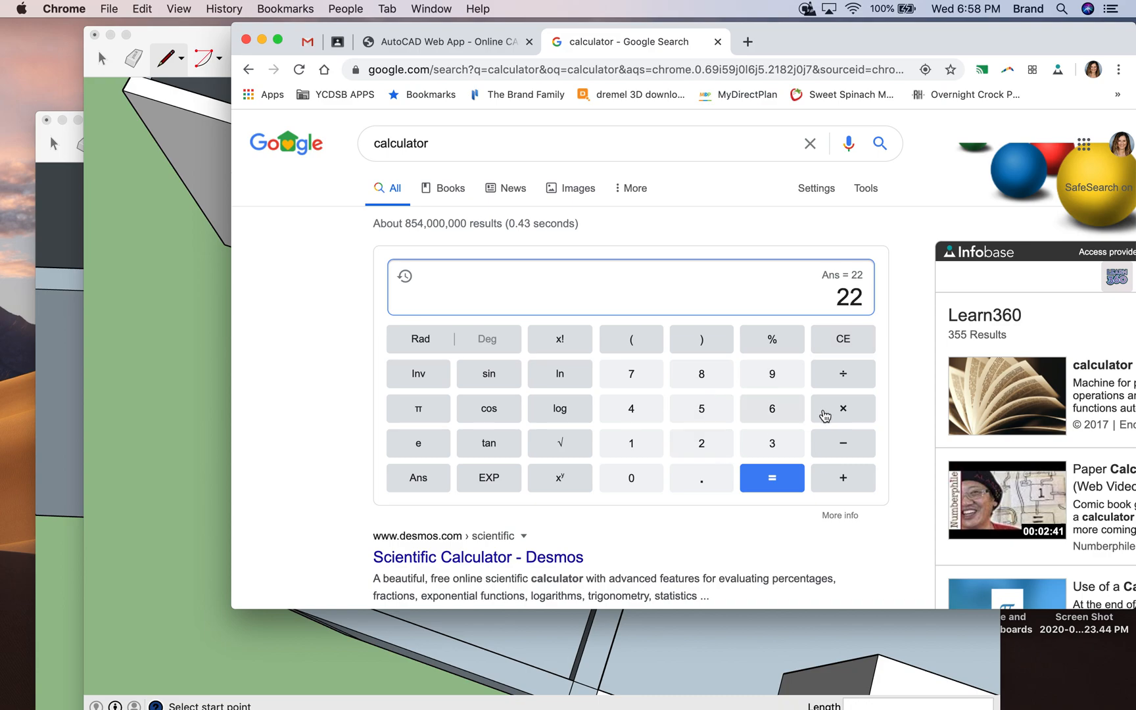
pyautogui.click(844, 373)
pyautogui.click(700, 446)
pyautogui.click(771, 477)
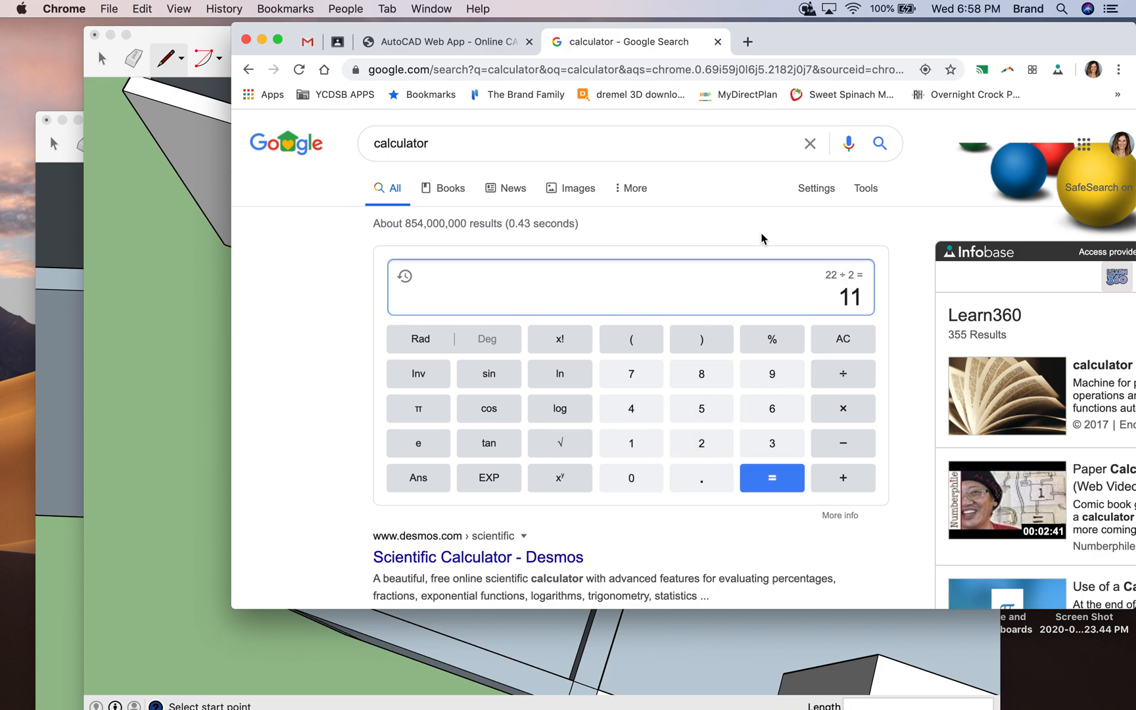
# - In SketchUp, draw the first door side as a 7' vertical line on the angled wall, 11" along its base from the corner nearest the closet
pyautogui.click(181, 127)
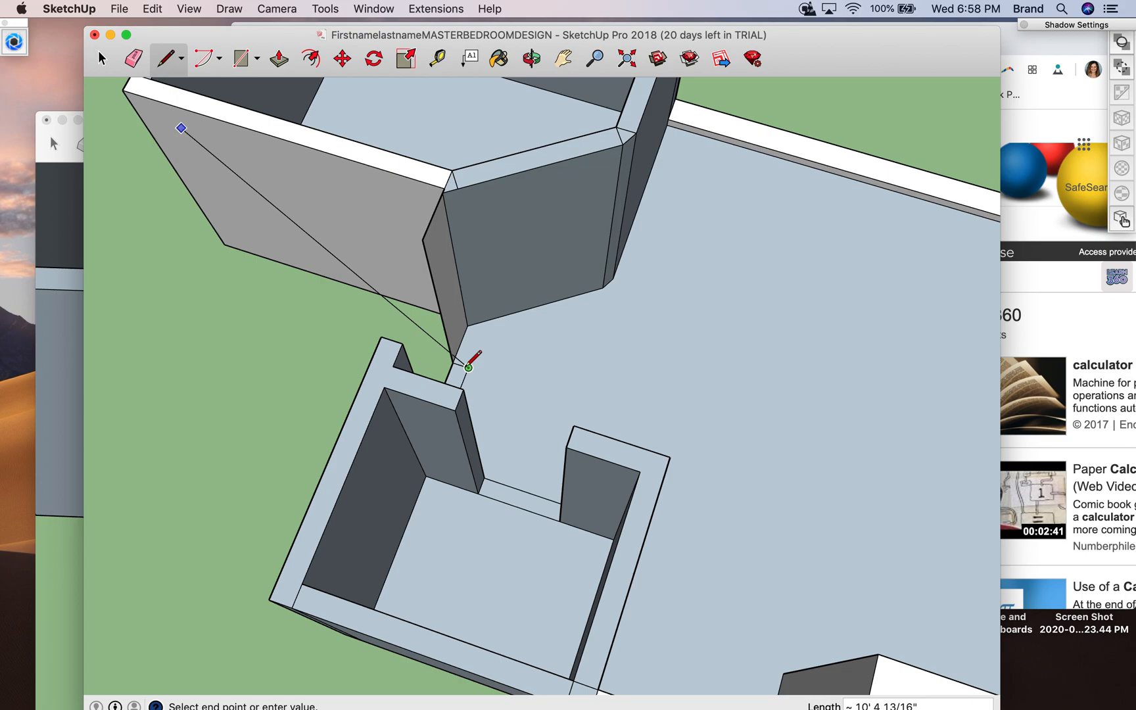
pyautogui.press('Escape')
pyautogui.click(467, 325)
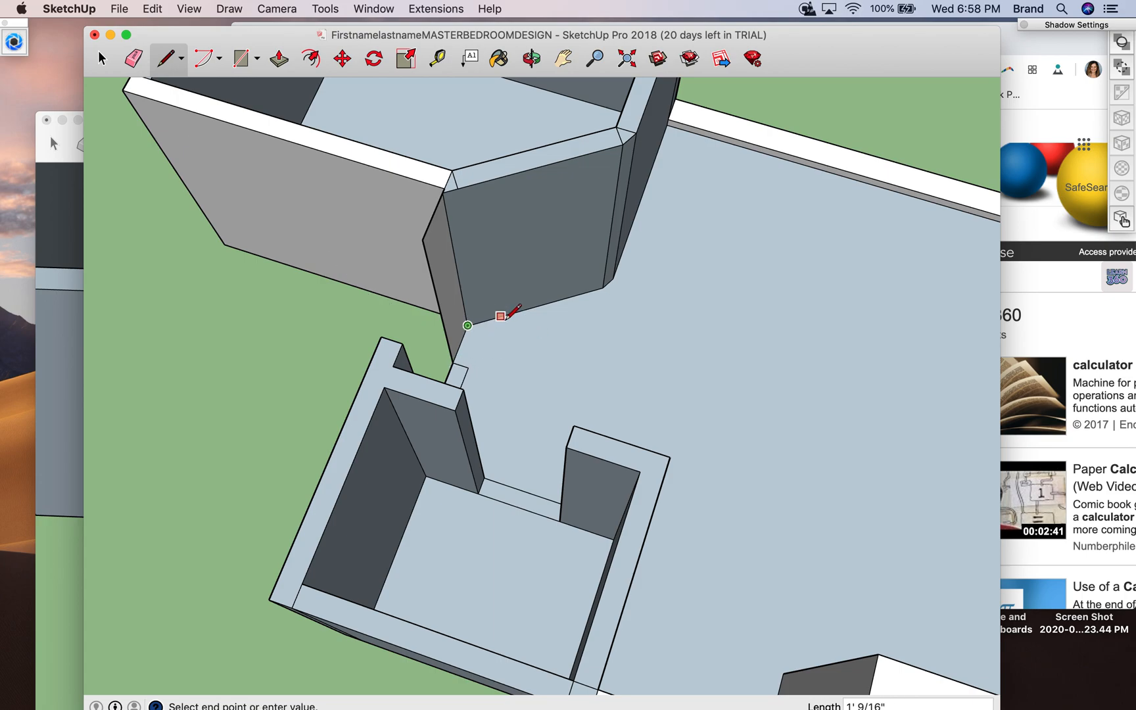
pyautogui.press('Escape')
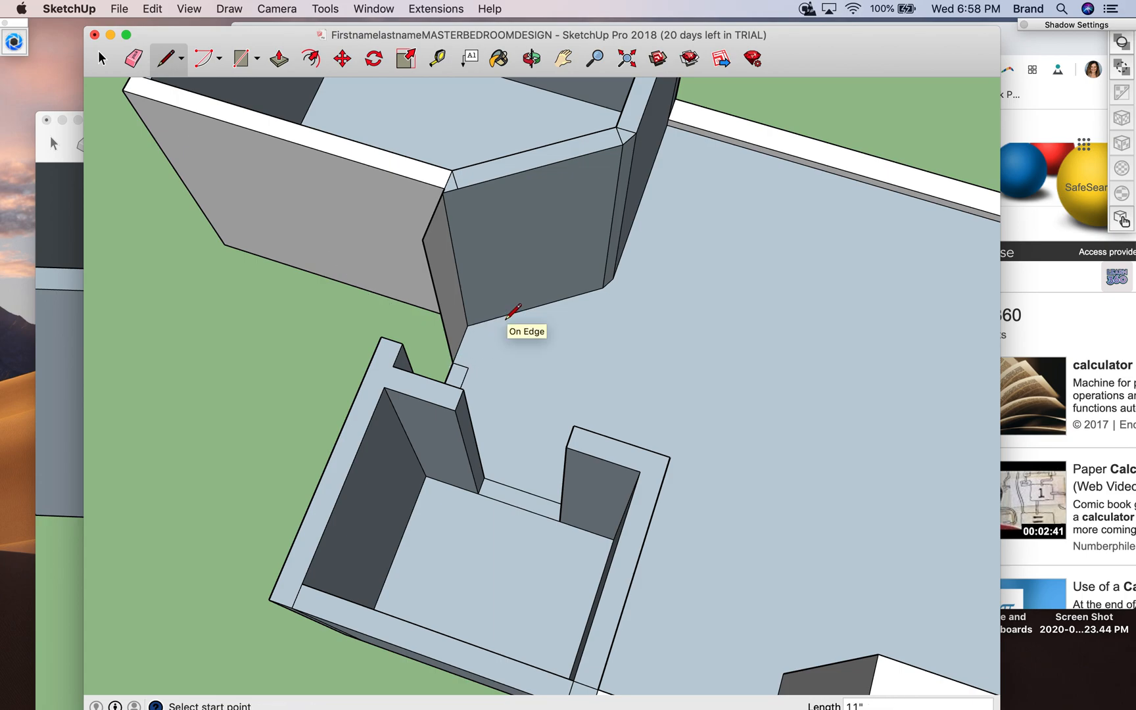
pyautogui.click(496, 317)
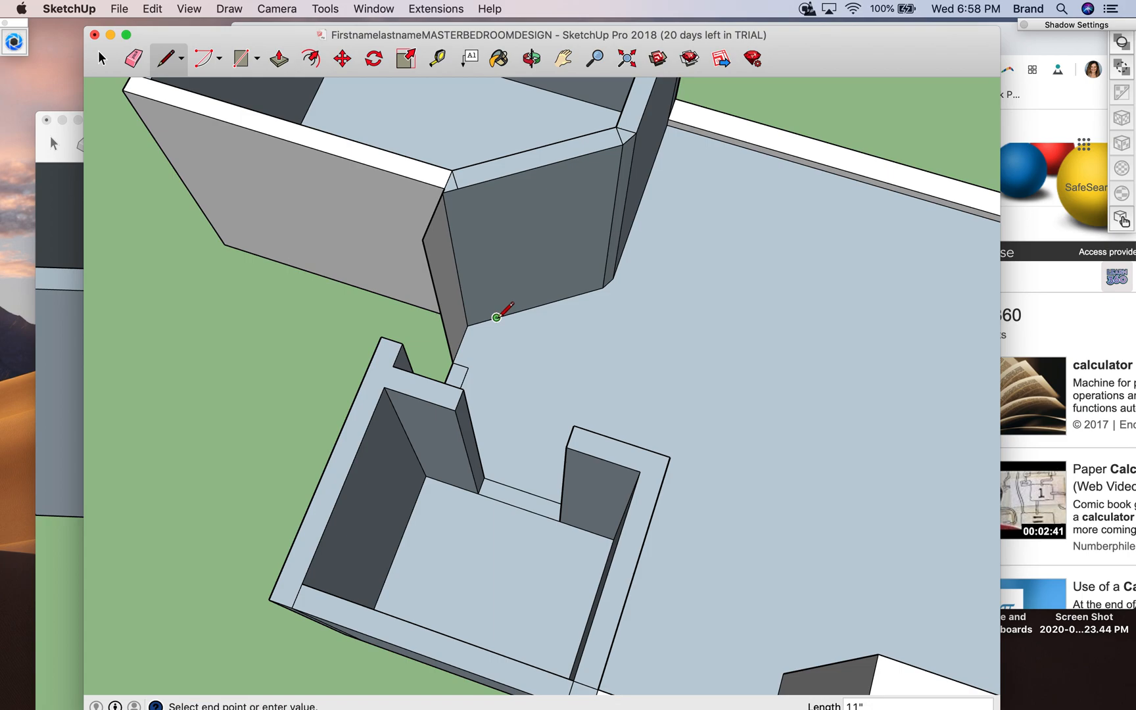
pyautogui.click(483, 204)
pyautogui.press('Escape')
# - Draw the second 7' door side 11" from the angled wall's opposite corner and join the tops of both lines
pyautogui.click(603, 287)
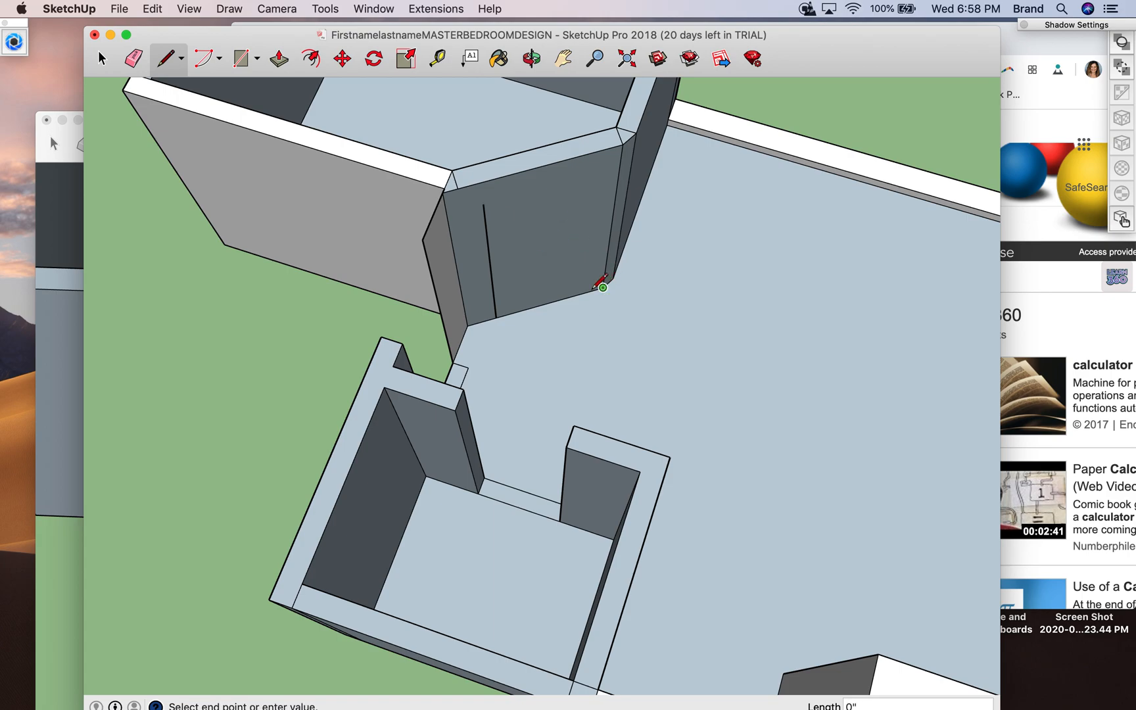
pyautogui.click(564, 297)
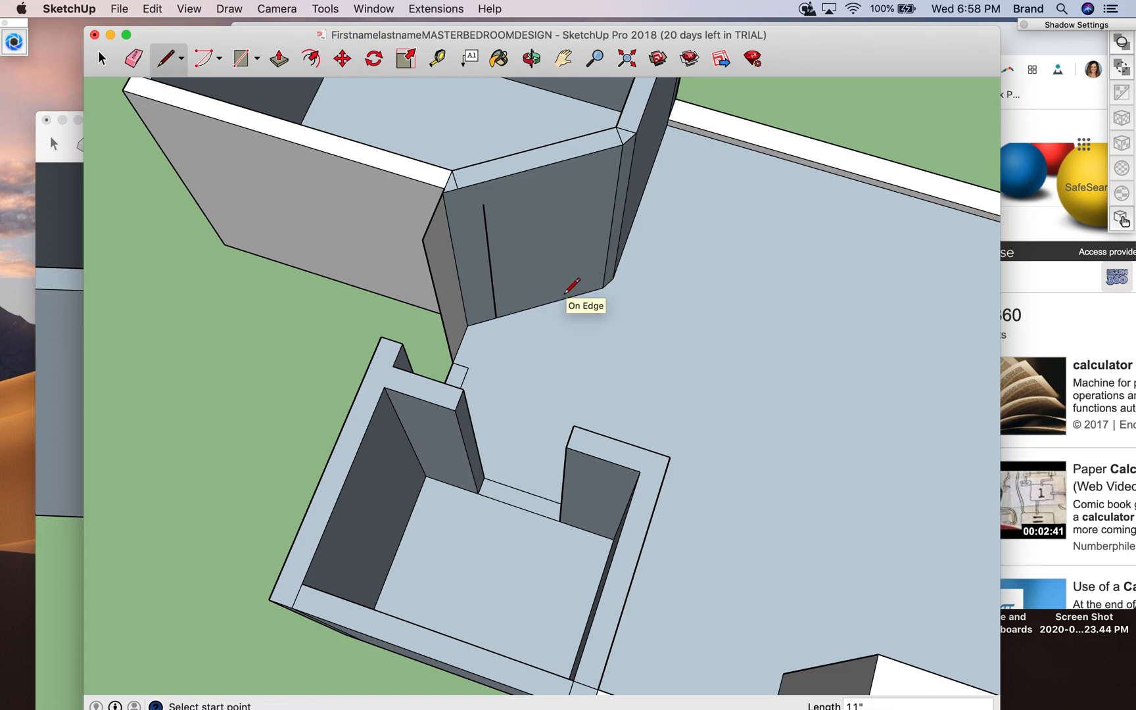
pyautogui.click(575, 295)
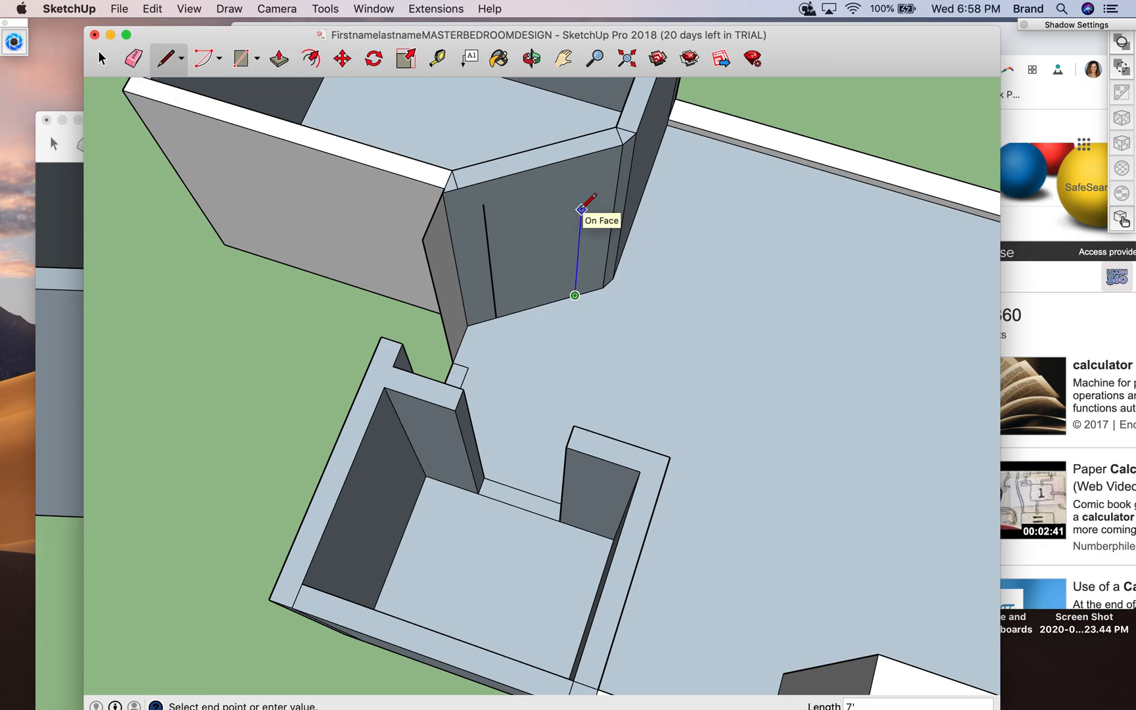
pyautogui.click(583, 176)
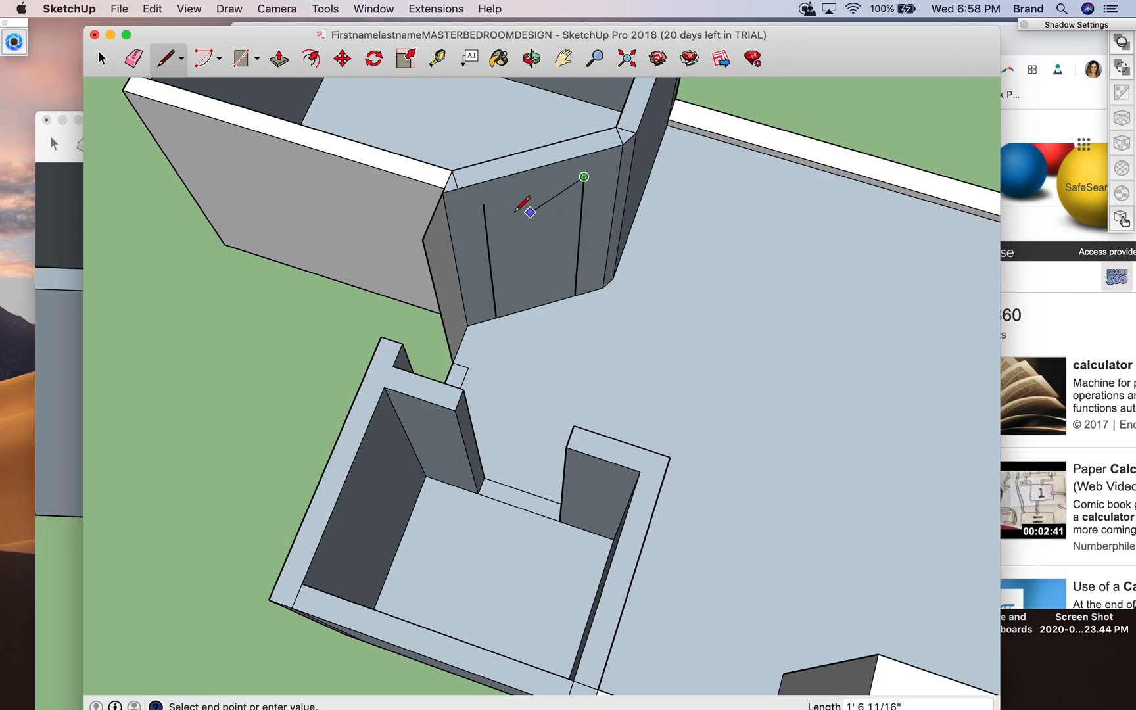
pyautogui.click(483, 203)
# - Push the door outline 6" into the angled wall with Push/Pull
pyautogui.click(531, 58)
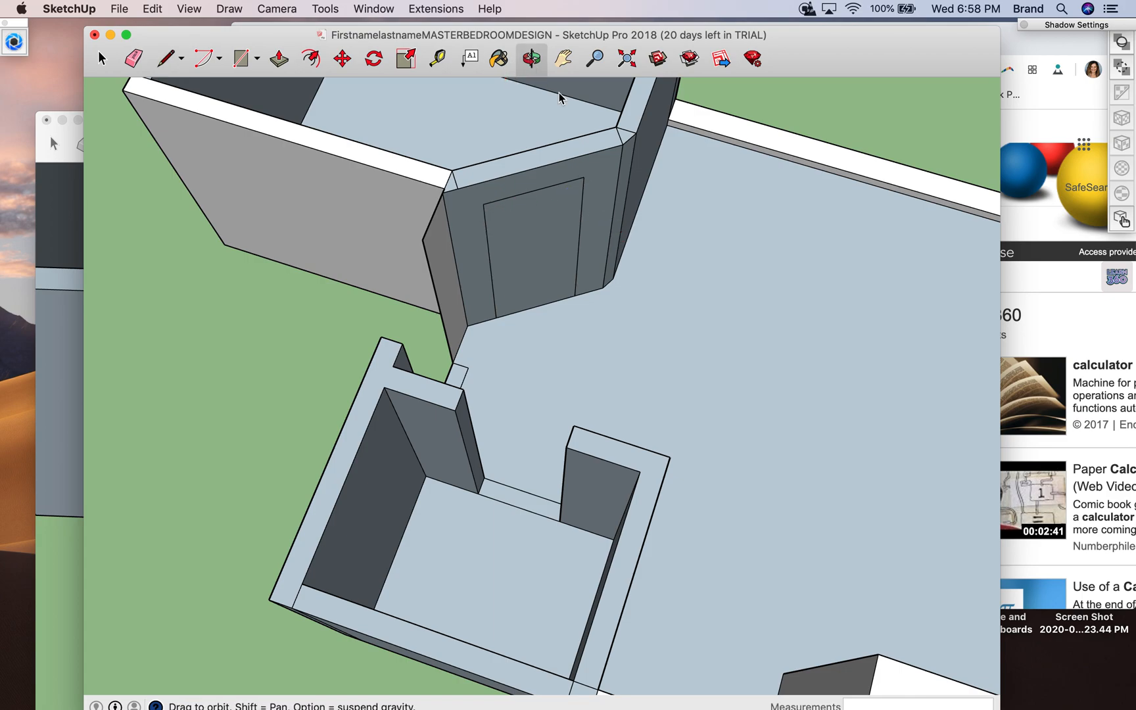
pyautogui.moveTo(657, 306); pyautogui.dragTo(445, 167)
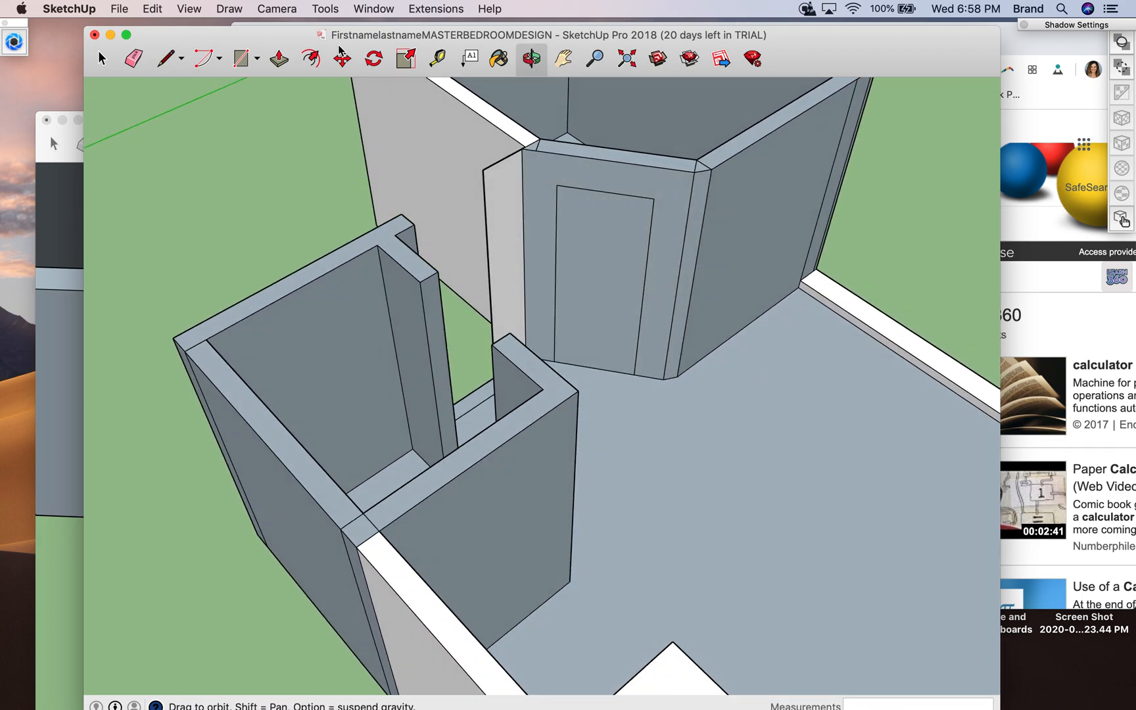
pyautogui.click(279, 58)
pyautogui.click(602, 361)
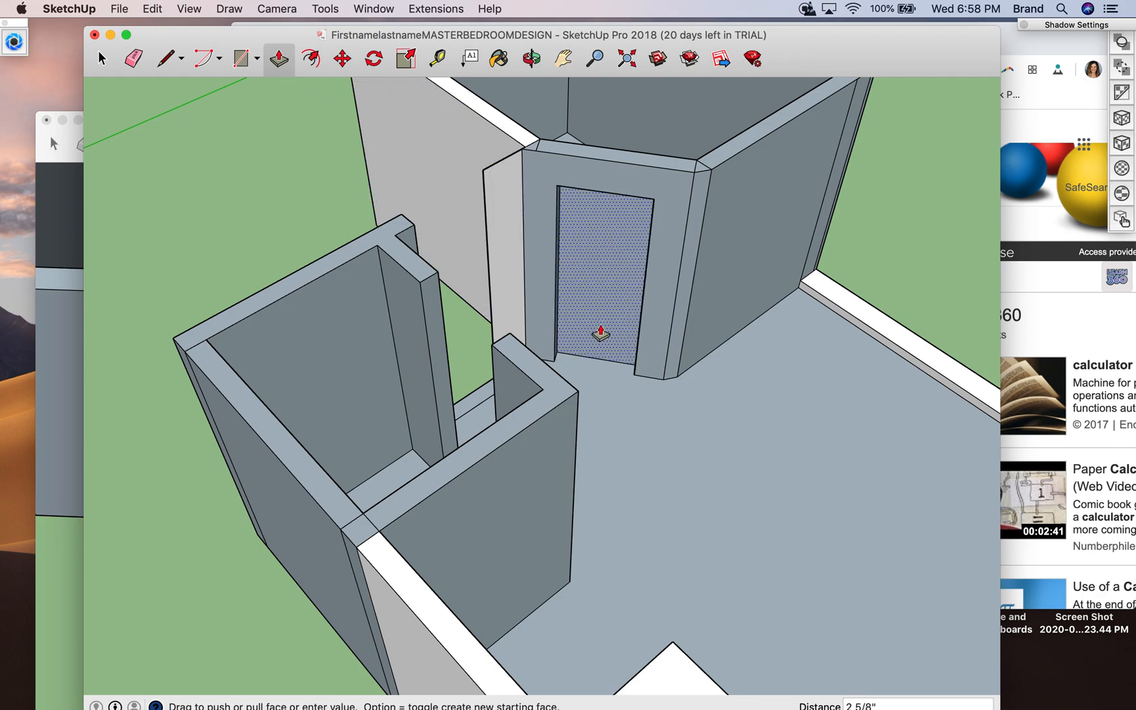
pyautogui.click(599, 241)
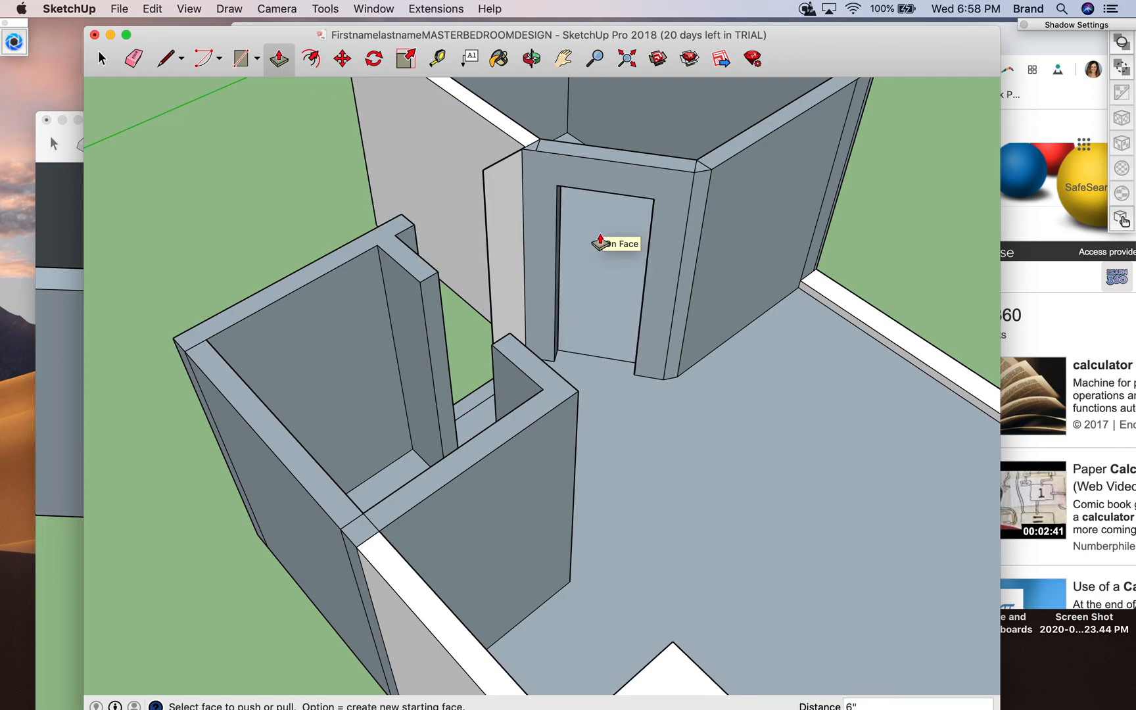
# - Check the bathroom and closet door openings in the AutoCAD floor plan in Chrome
pyautogui.click(532, 59)
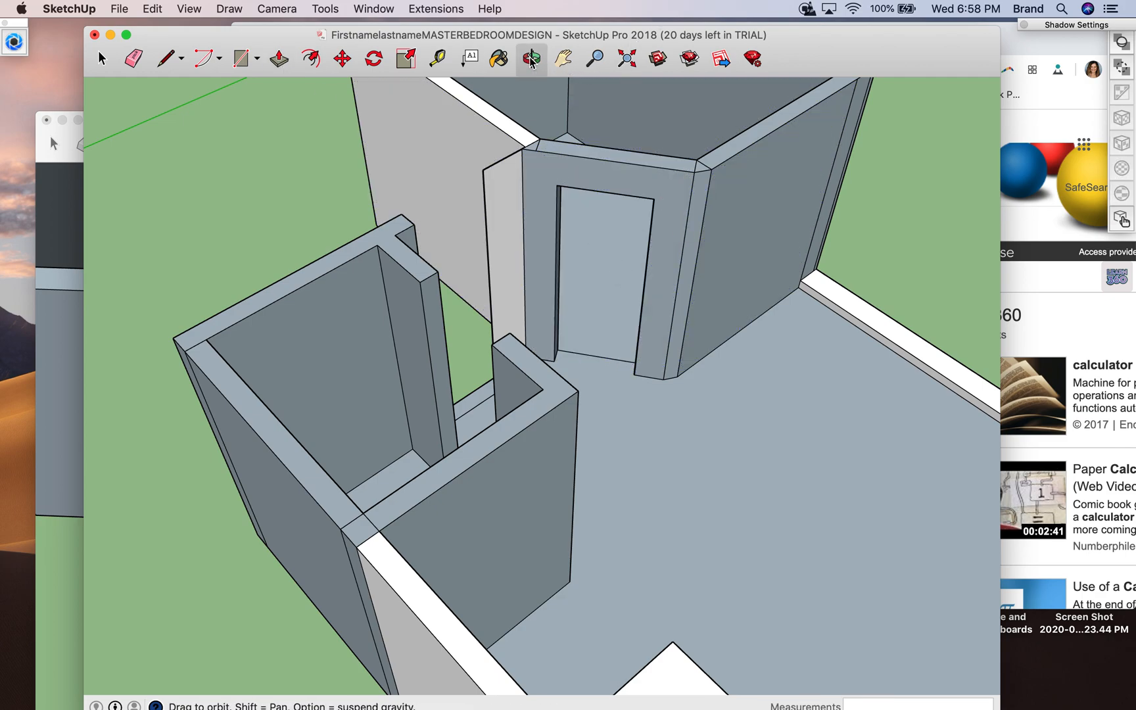
pyautogui.moveTo(644, 332); pyautogui.dragTo(468, 321)
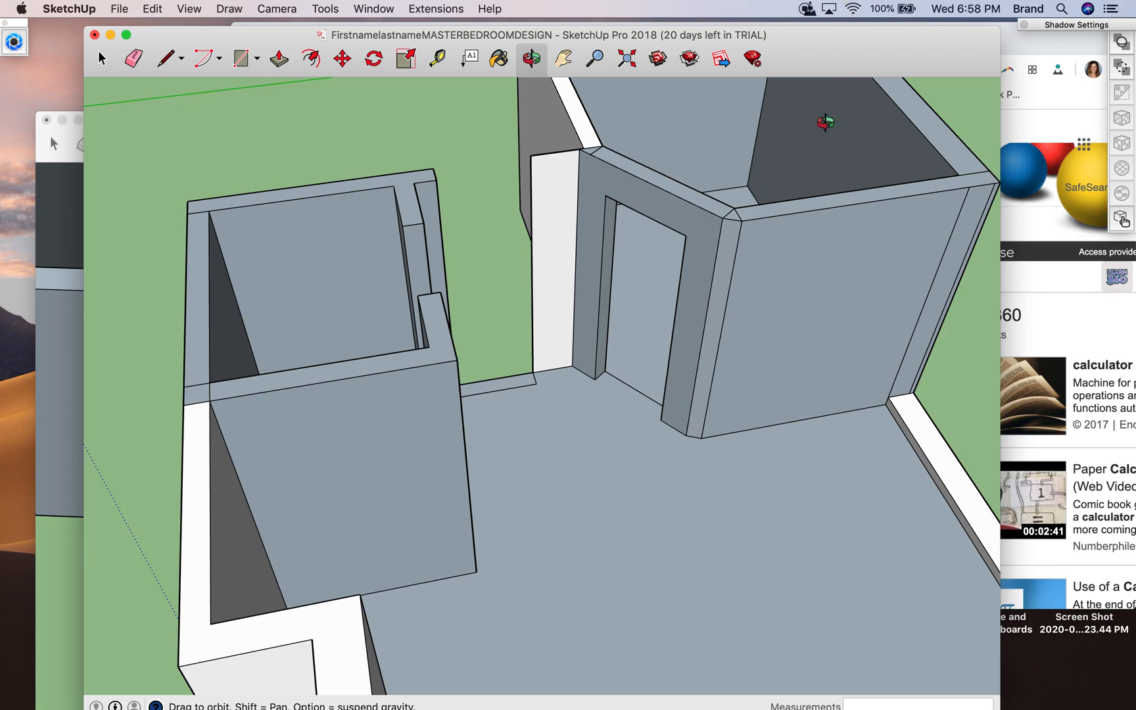
pyautogui.moveTo(807, 706)
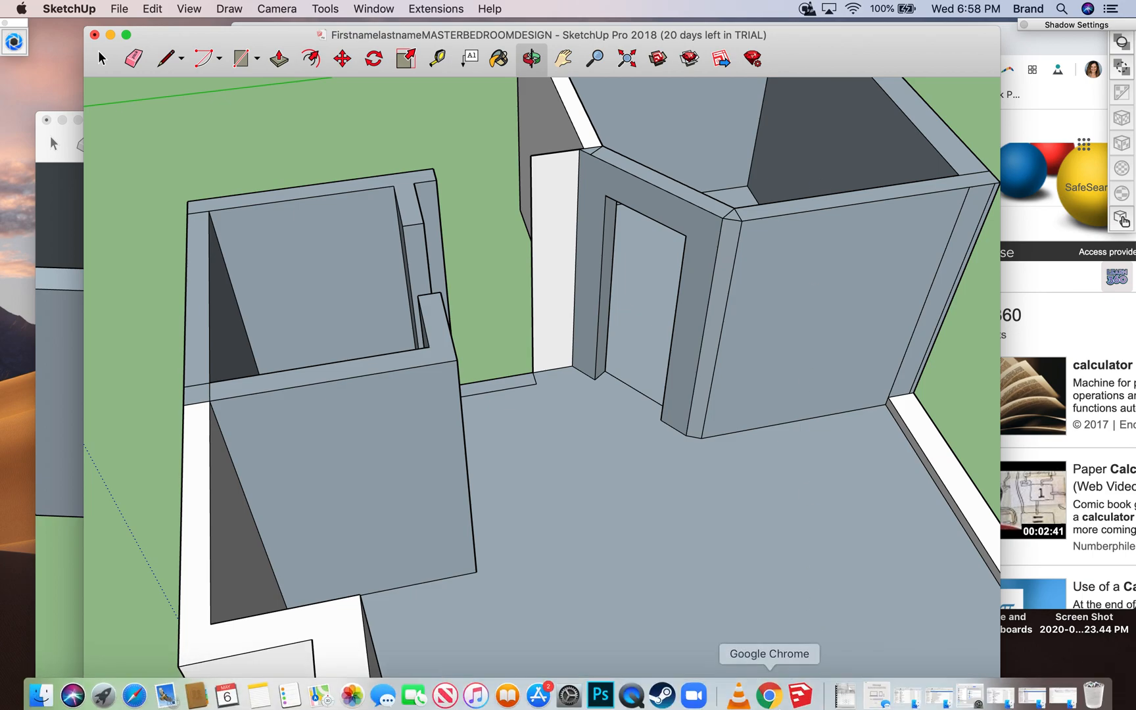
pyautogui.click(769, 698)
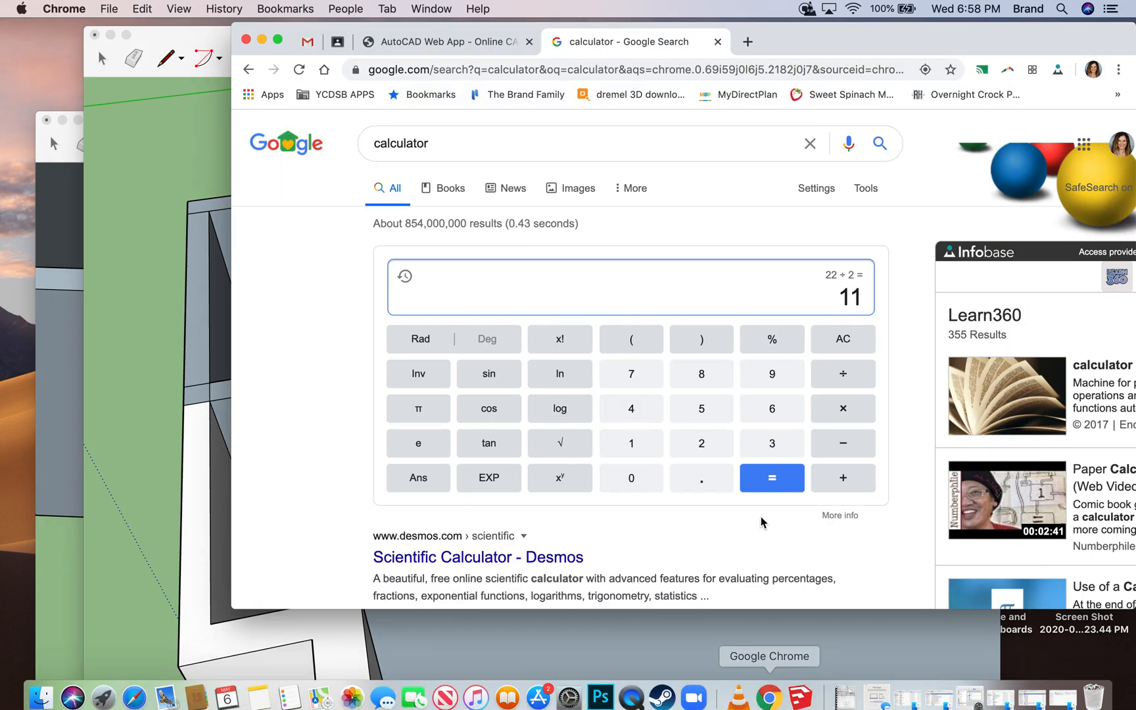
pyautogui.click(484, 43)
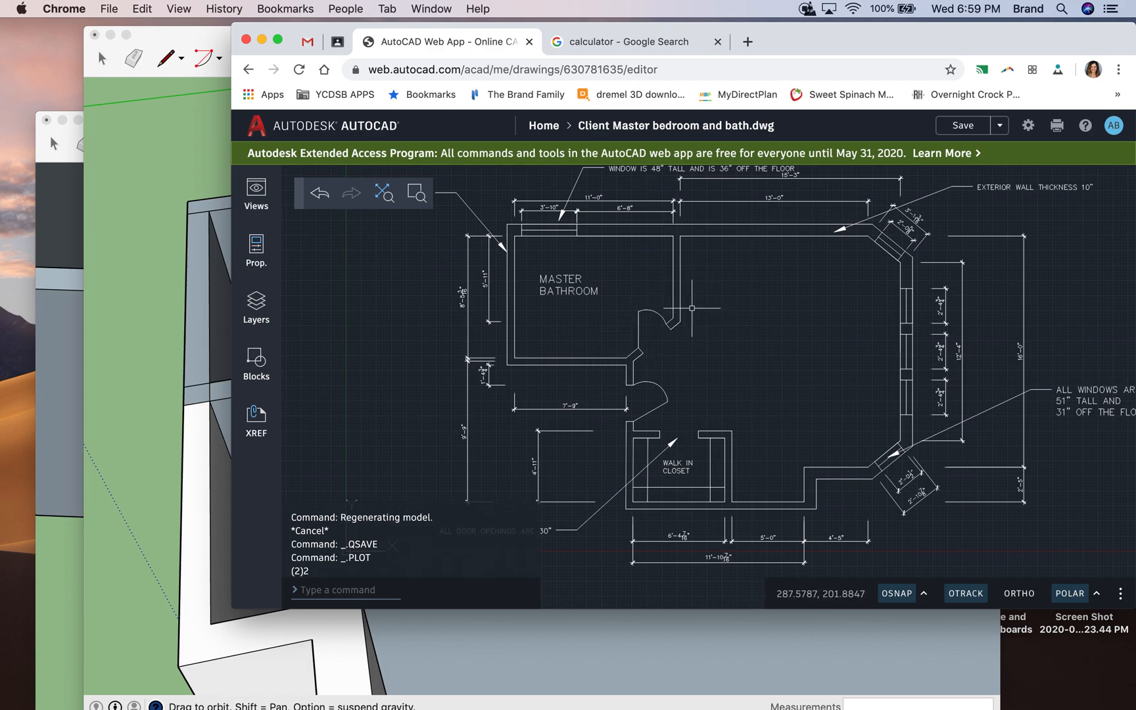
# - In SketchUp, mark the header height on the closet opening's end face with a 6" line drawn 1' below the wall top
pyautogui.click(195, 146)
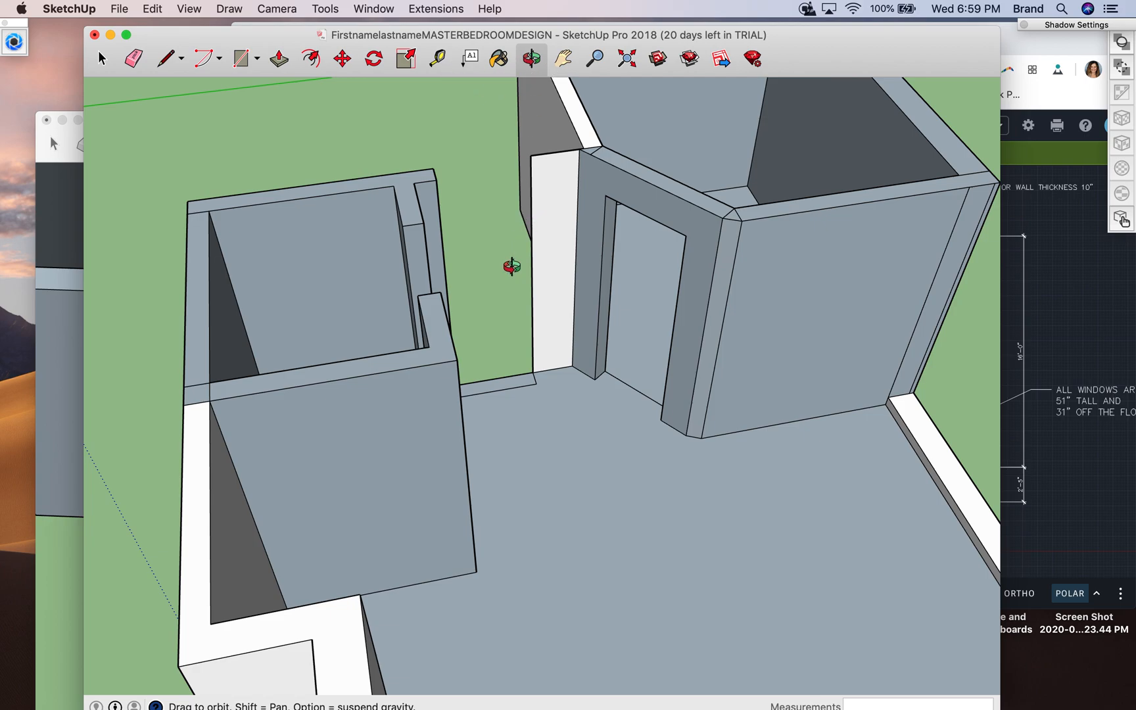
pyautogui.moveTo(520, 421)
pyautogui.mouseDown()
pyautogui.moveTo(452, 426)
pyautogui.moveTo(296, 404)
pyautogui.moveTo(186, 360)
pyautogui.mouseUp()
pyautogui.click(177, 74)
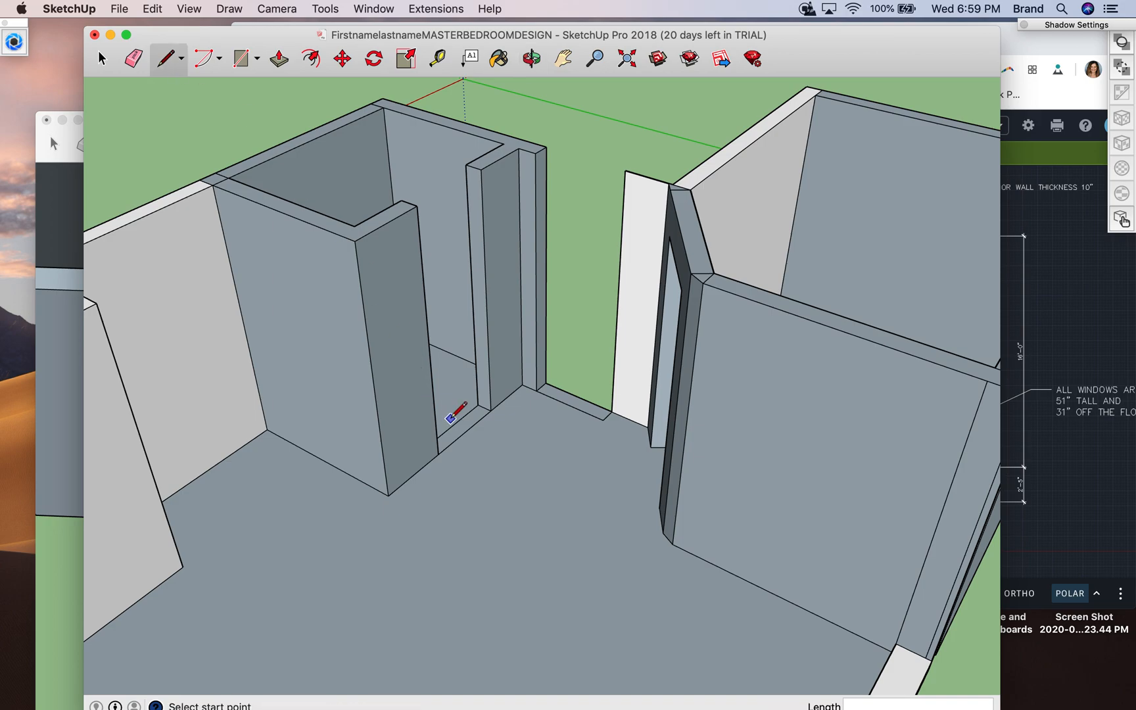
pyautogui.click(490, 410)
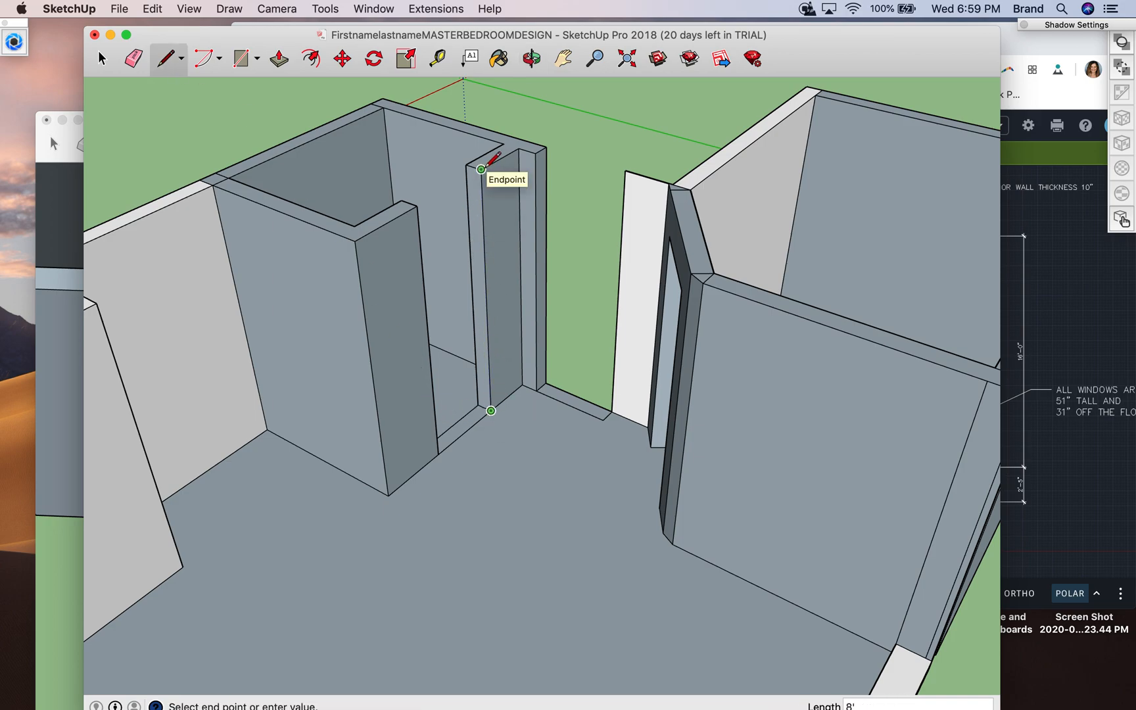
pyautogui.click(487, 244)
pyautogui.click(481, 170)
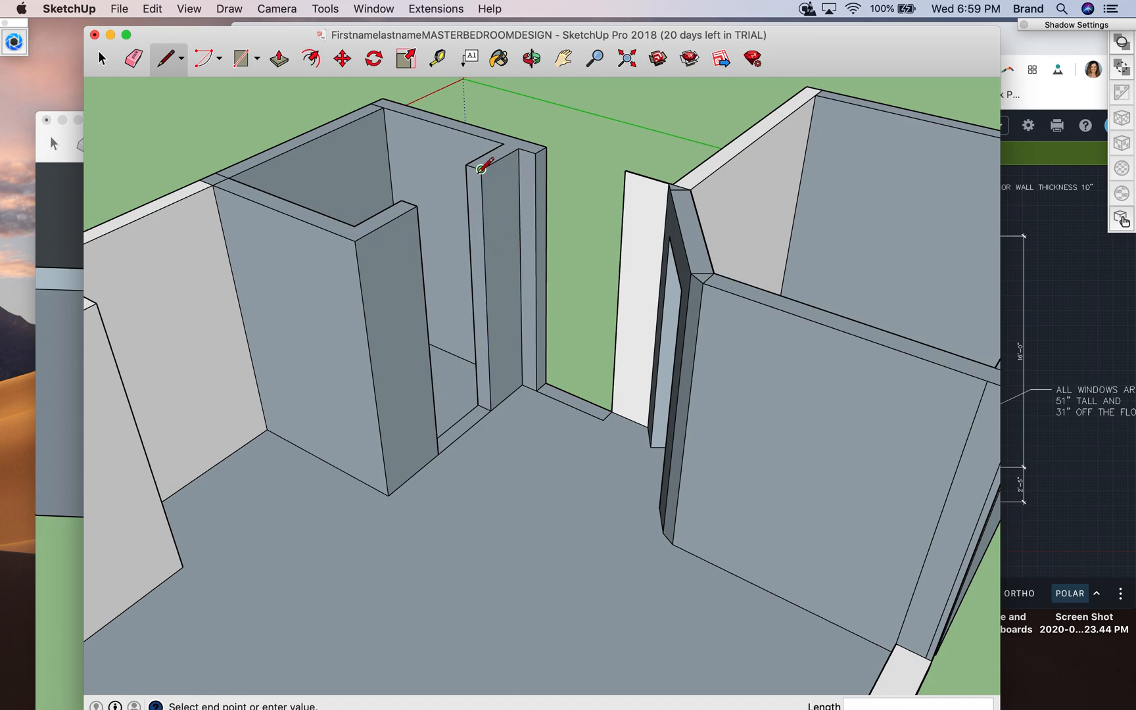
pyautogui.click(483, 206)
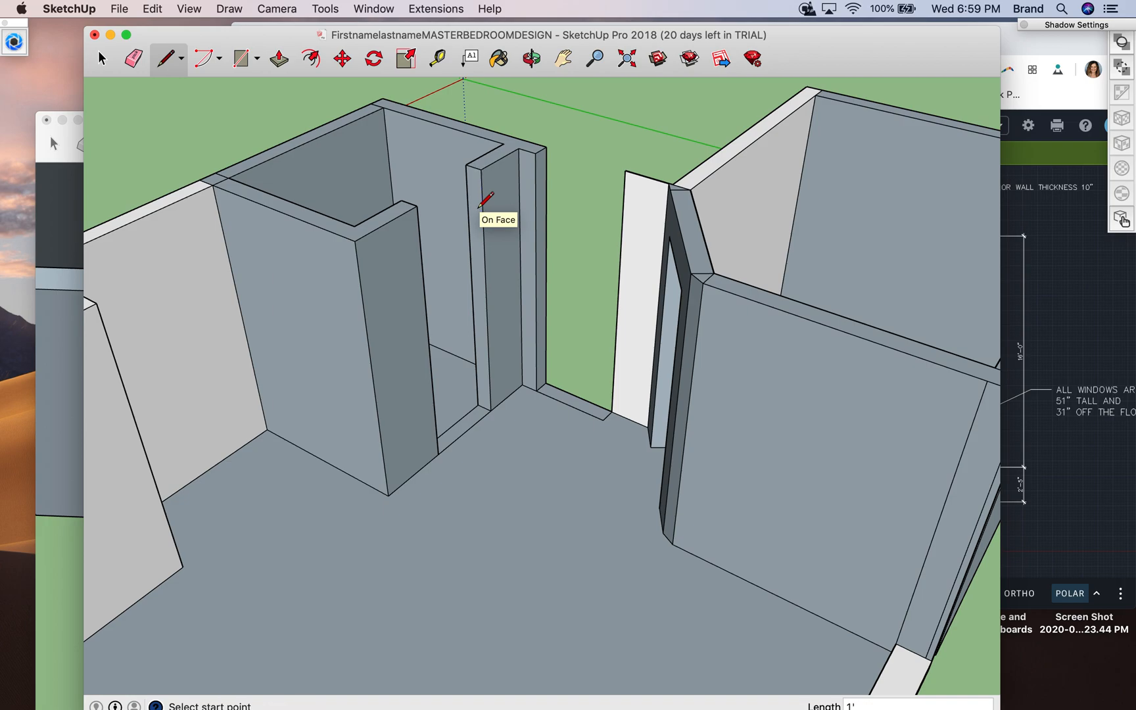
pyautogui.click(483, 204)
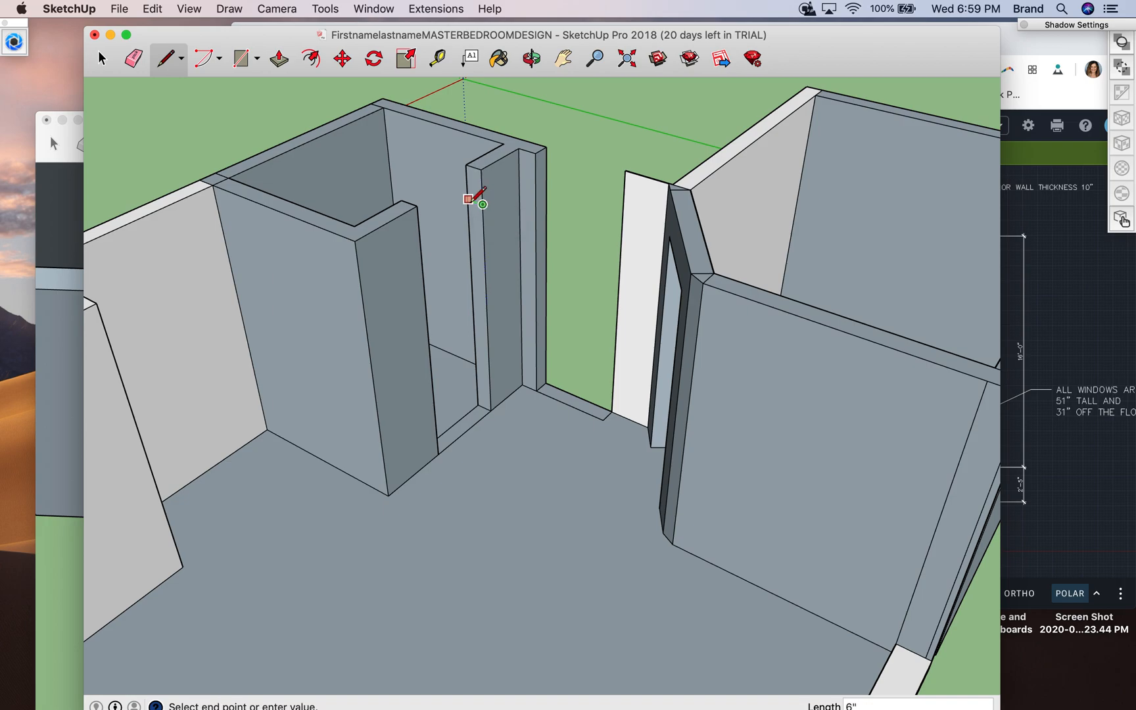
pyautogui.press('Escape')
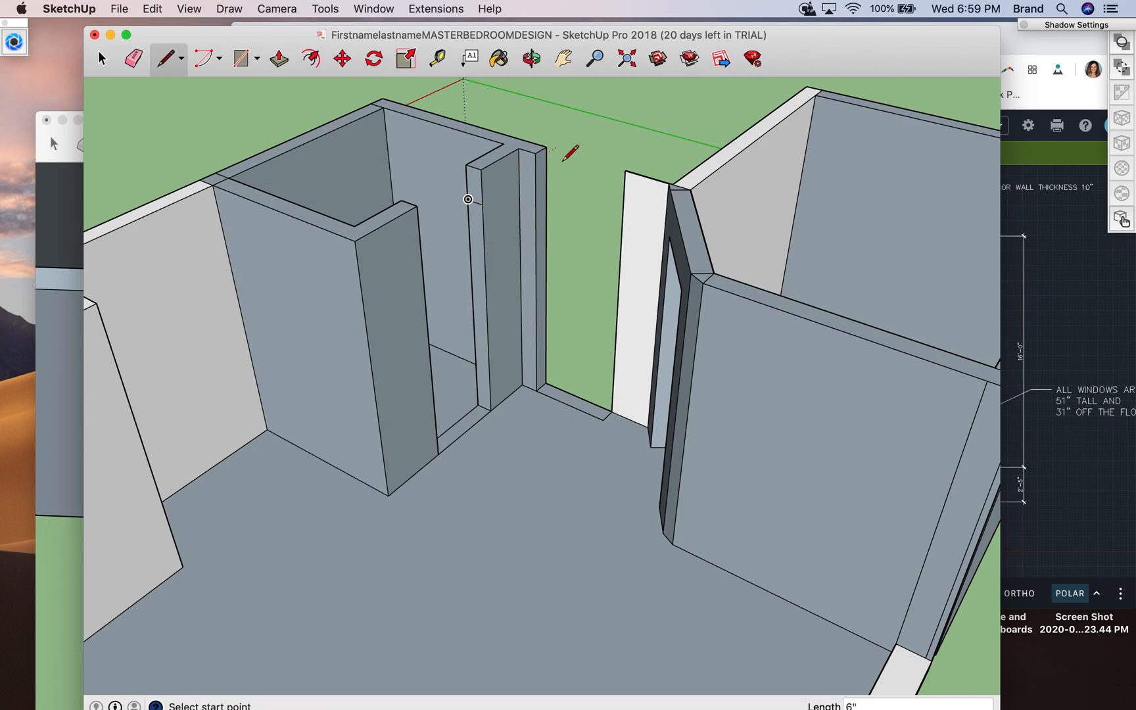
# - Extend the marked header face across the closet opening with Push/Pull and erase the leftover seam line on the wall face
pyautogui.click(280, 59)
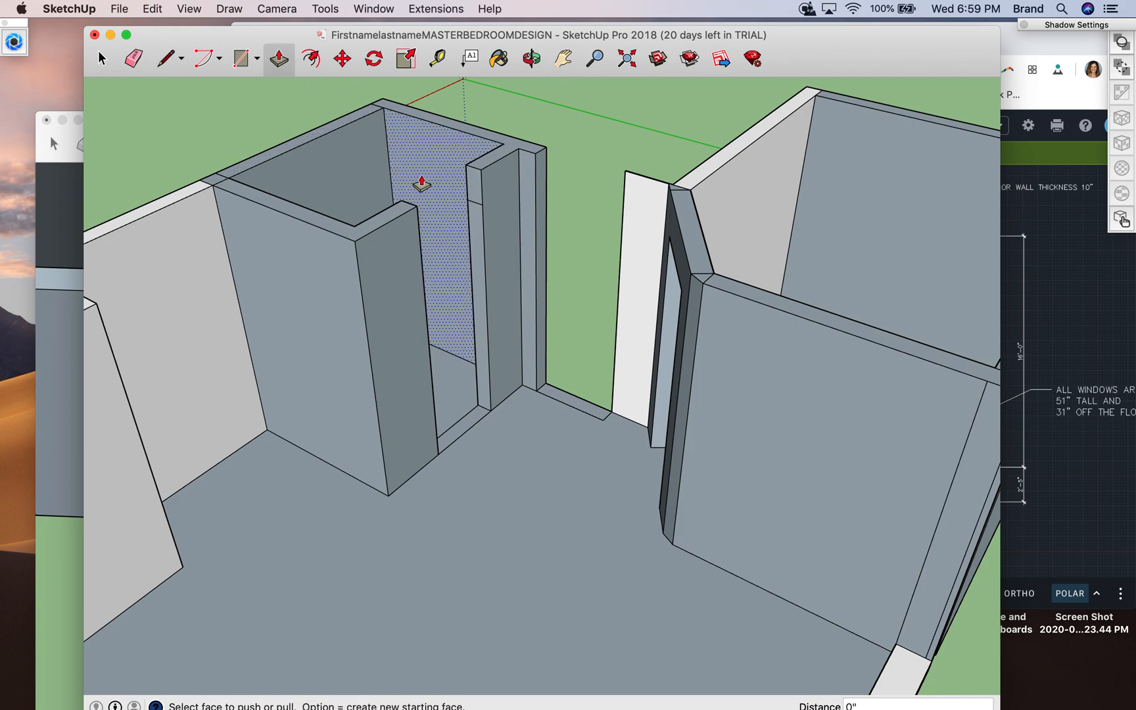
pyautogui.click(459, 195)
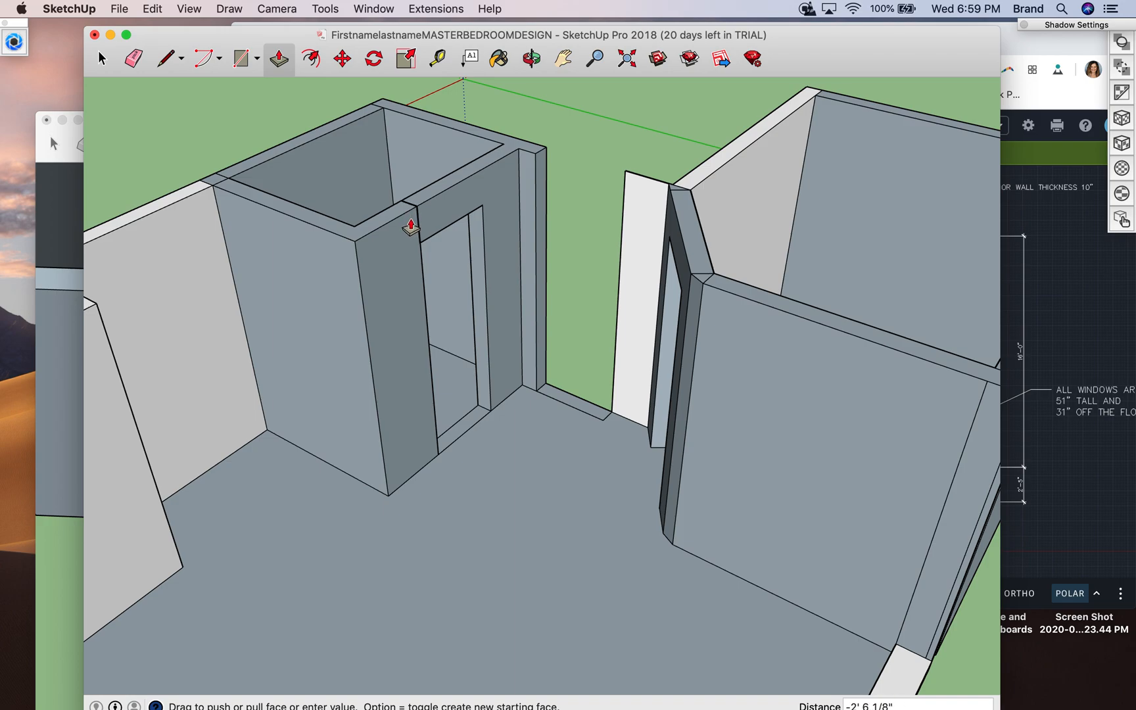
pyautogui.click(412, 218)
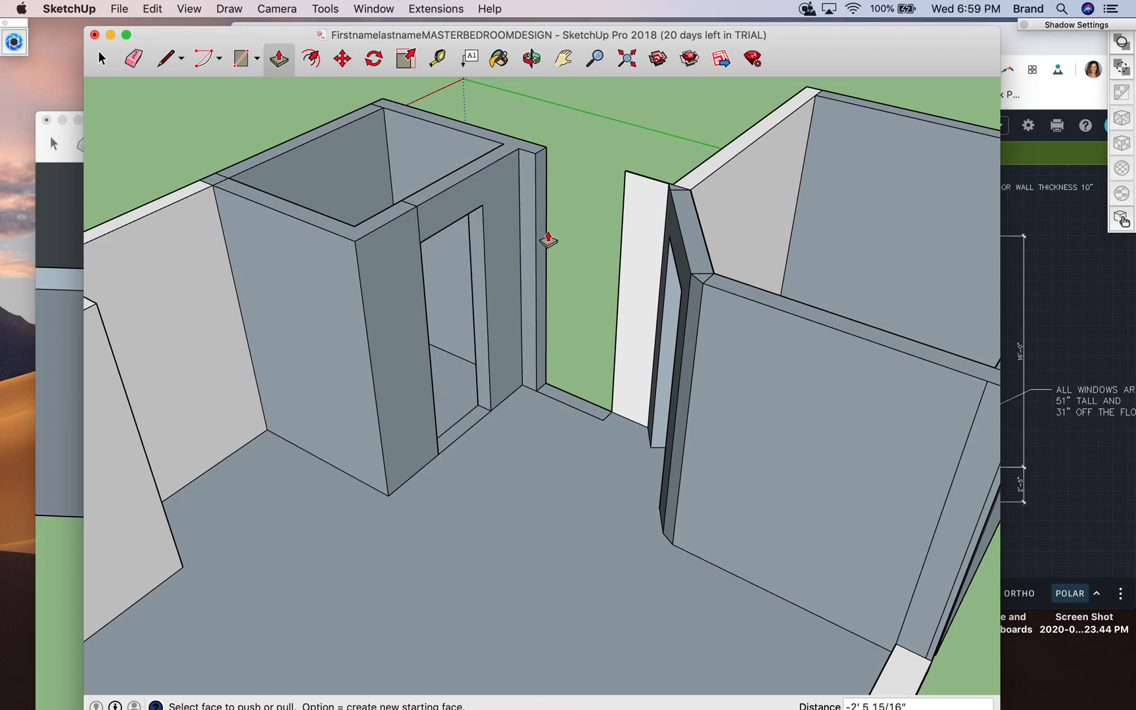
pyautogui.press('space')
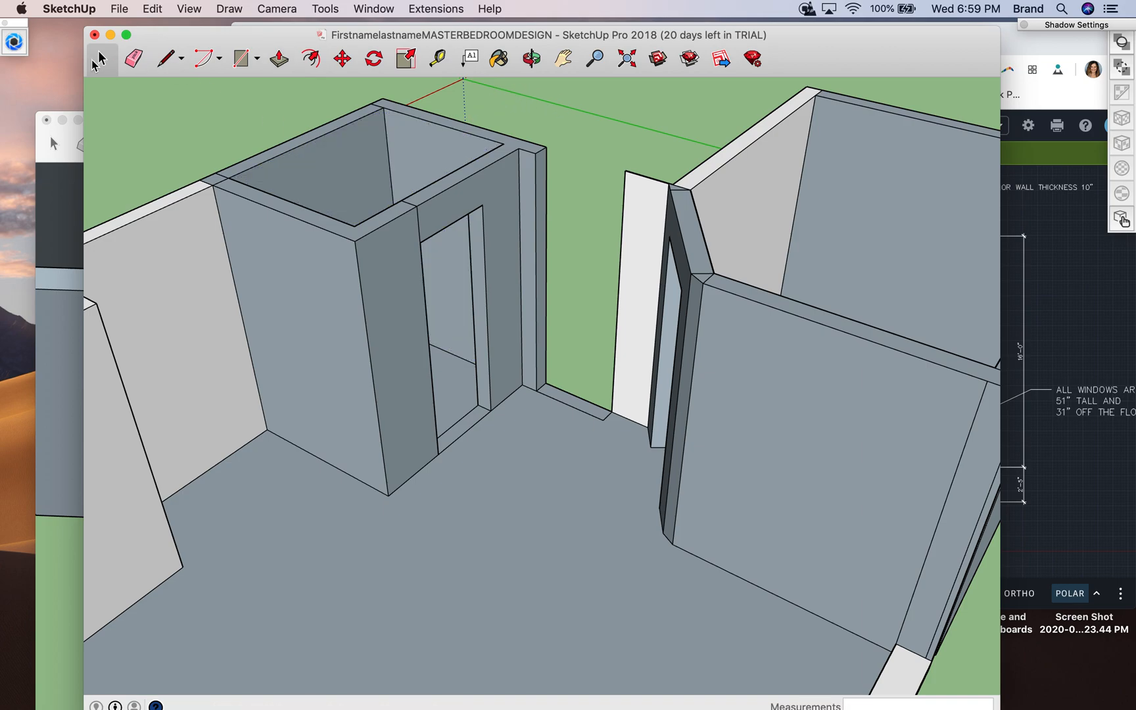
pyautogui.click(418, 222)
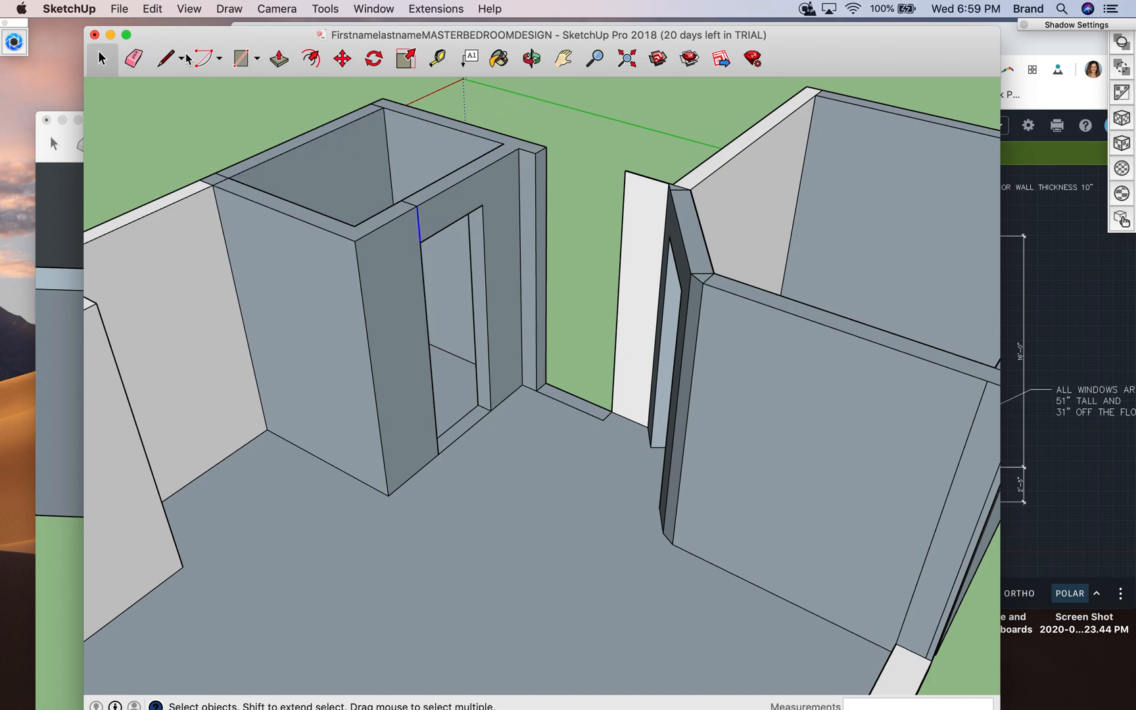
pyautogui.click(135, 58)
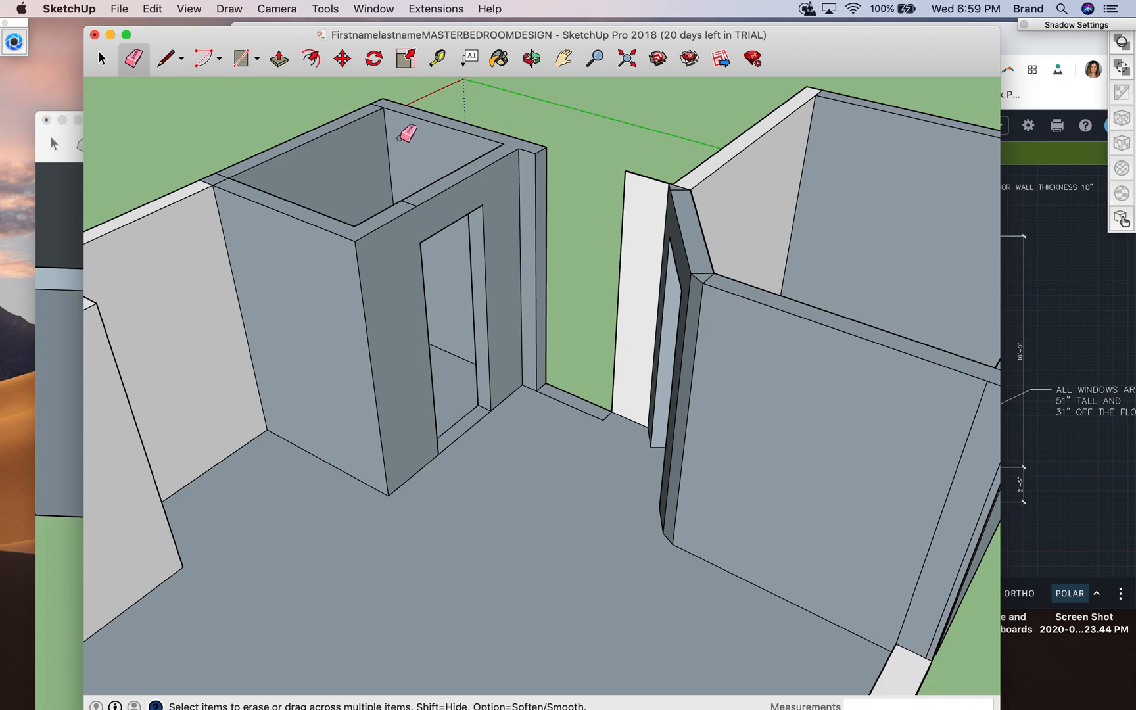
# - Draw a line about 1' 7 11/16" on the floor from the entry threshold's inner corner to the angled wall, closing the wall outline
pyautogui.click(532, 59)
pyautogui.moveTo(562, 446); pyautogui.dragTo(646, 411)
pyautogui.scroll(-5, 646, 411)
pyautogui.scroll(8, 646, 411)
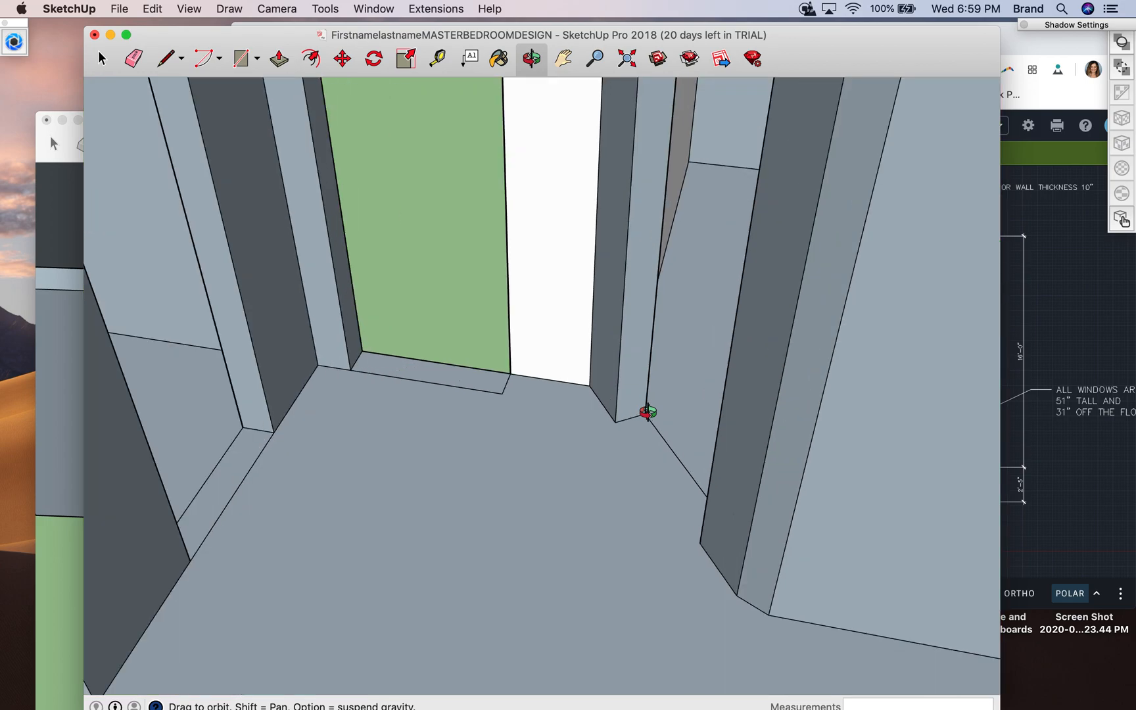
pyautogui.click(167, 61)
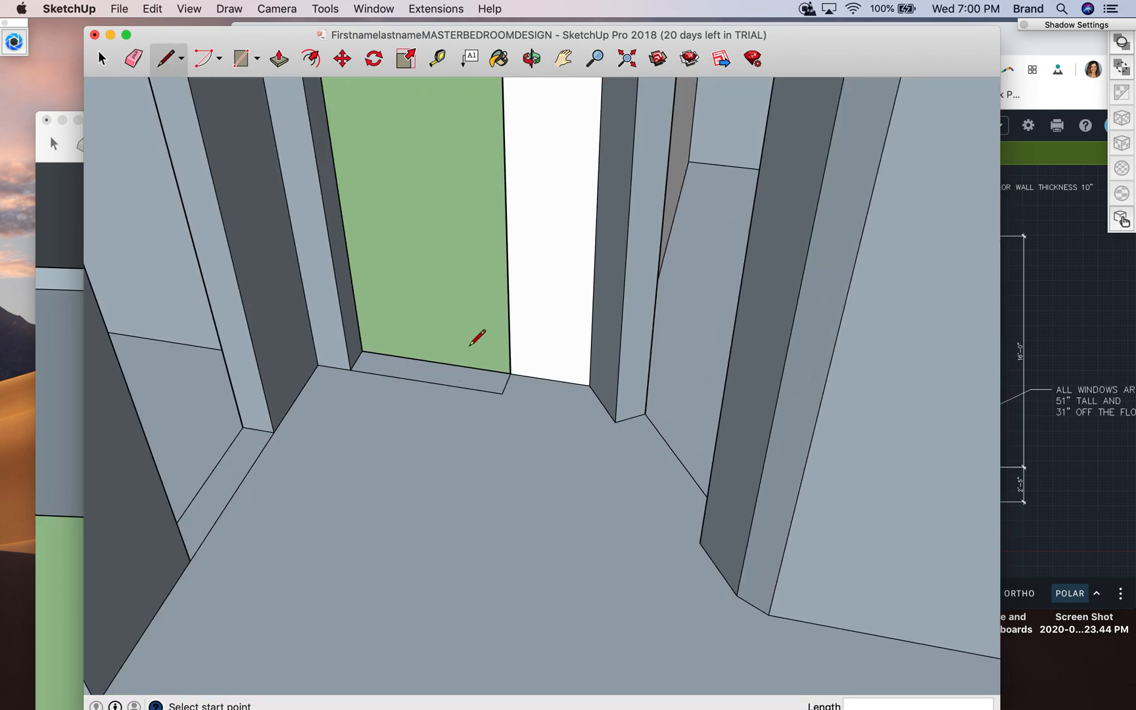
pyautogui.click(503, 393)
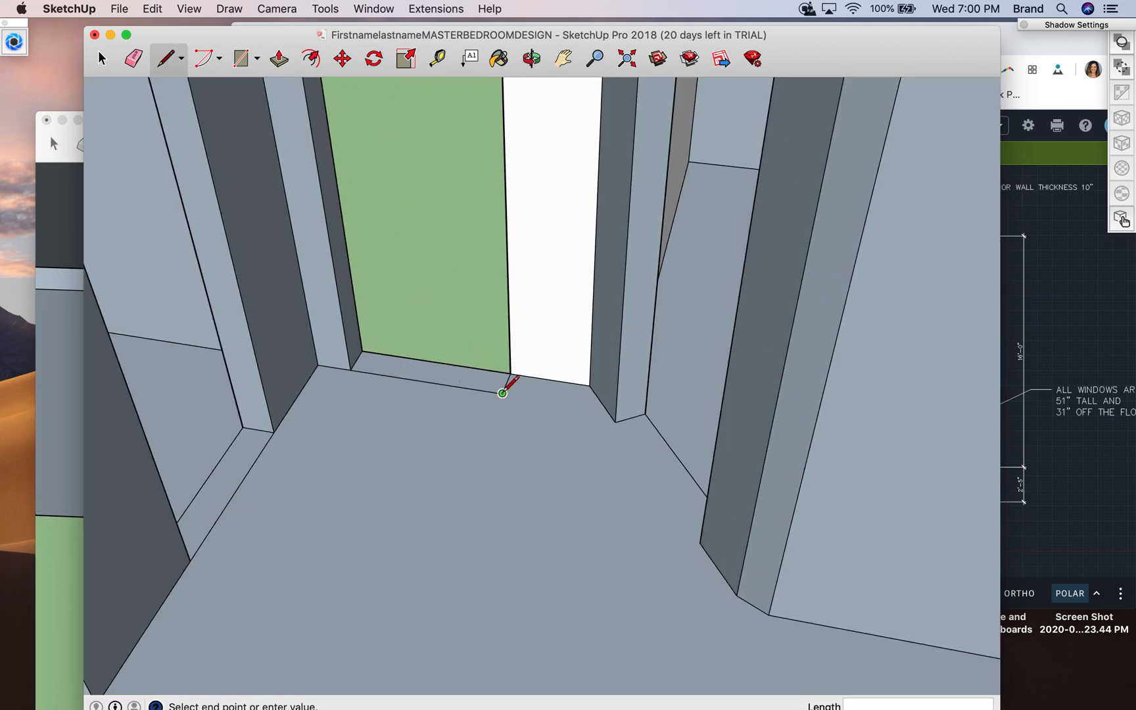
pyautogui.click(607, 408)
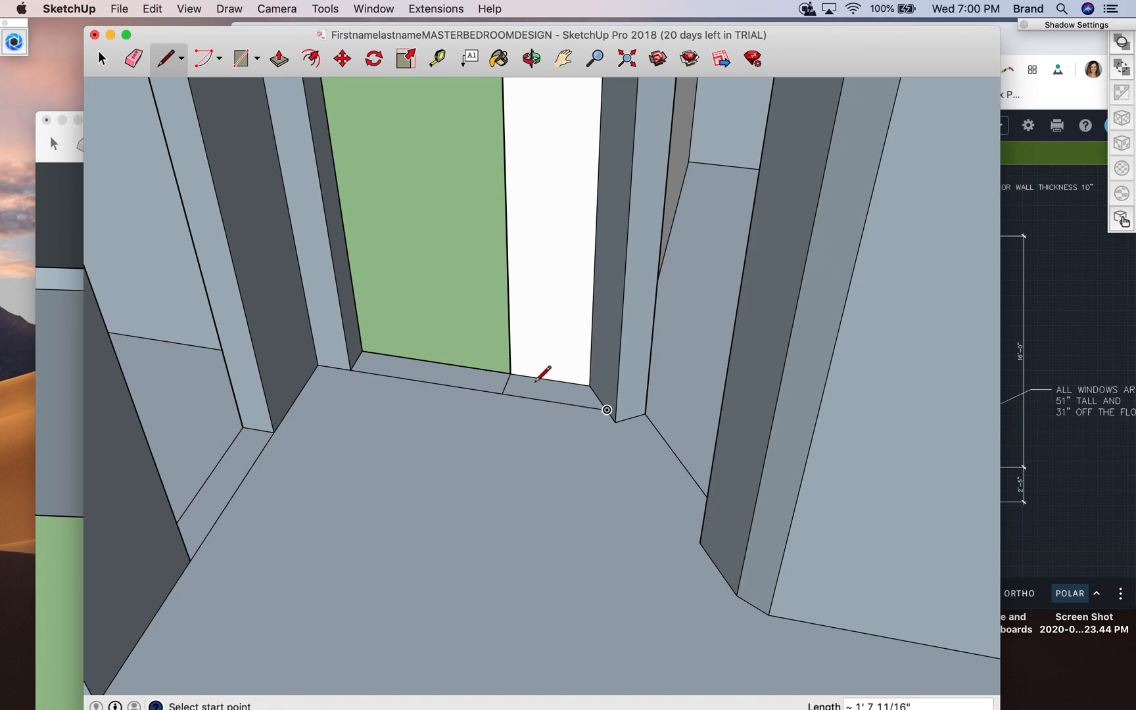
# - Raise the closed floor strip beside the entry opening 8' with Push/Pull
pyautogui.click(278, 60)
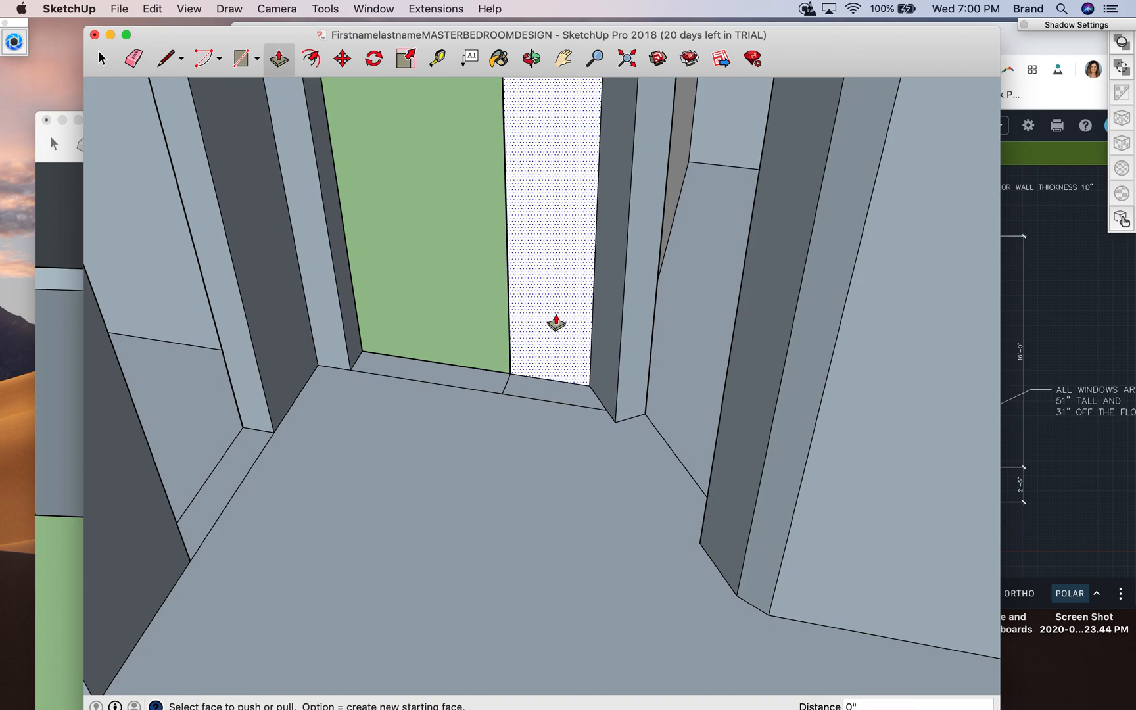
pyautogui.moveTo(555, 391); pyautogui.dragTo(543, 278)
pyautogui.write("8'")
pyautogui.press('Return')
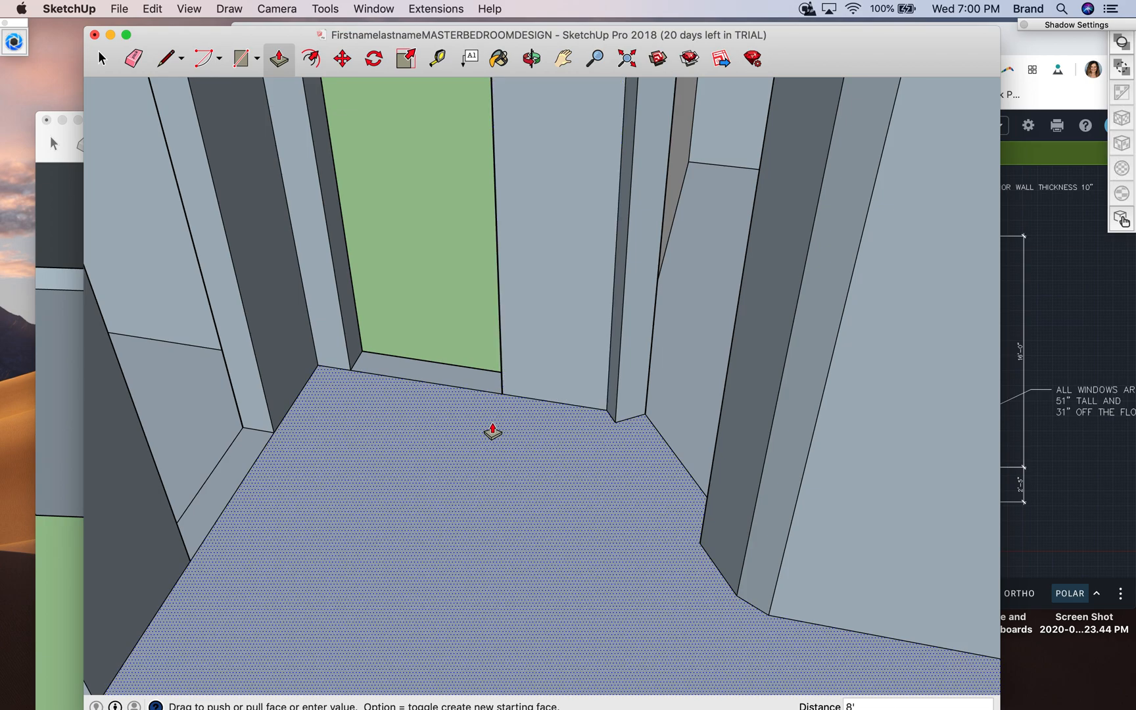
# - Pull the remaining low bedroom exterior wall up to the top of the adjoining bathroom walls with Push/Pull
pyautogui.scroll(-6, 492, 432)
pyautogui.scroll(-3, 493, 432)
pyautogui.scroll(3, 492, 428)
pyautogui.click(531, 58)
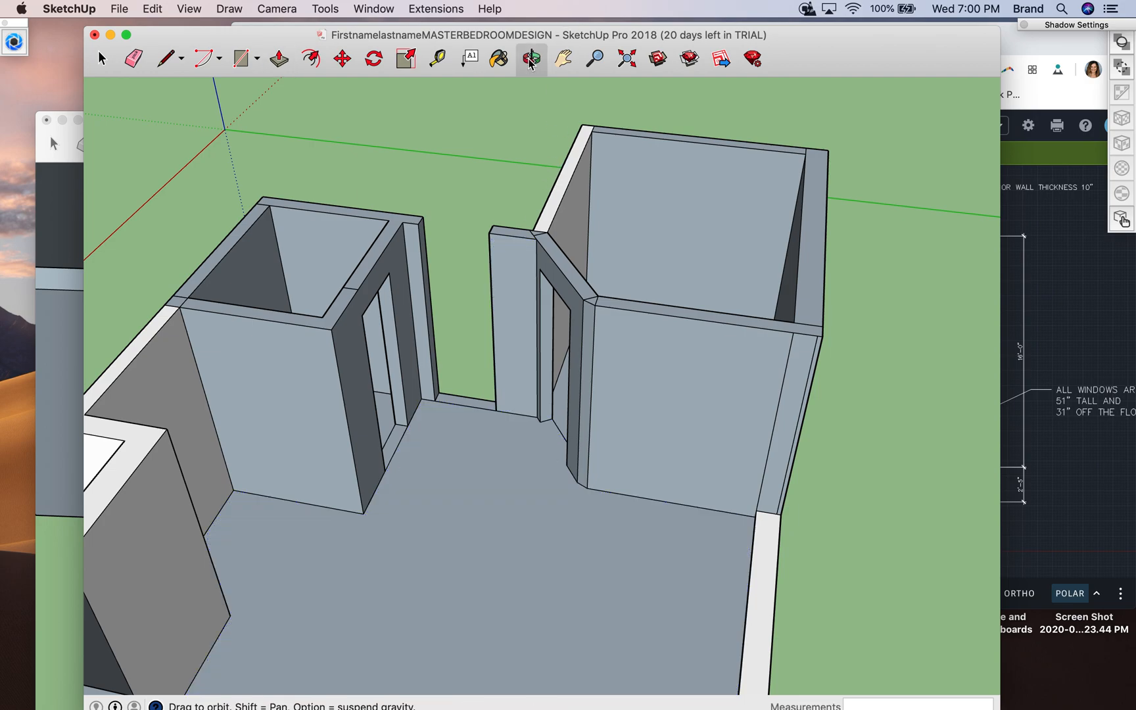
pyautogui.moveTo(361, 506); pyautogui.dragTo(493, 86)
pyautogui.click(283, 61)
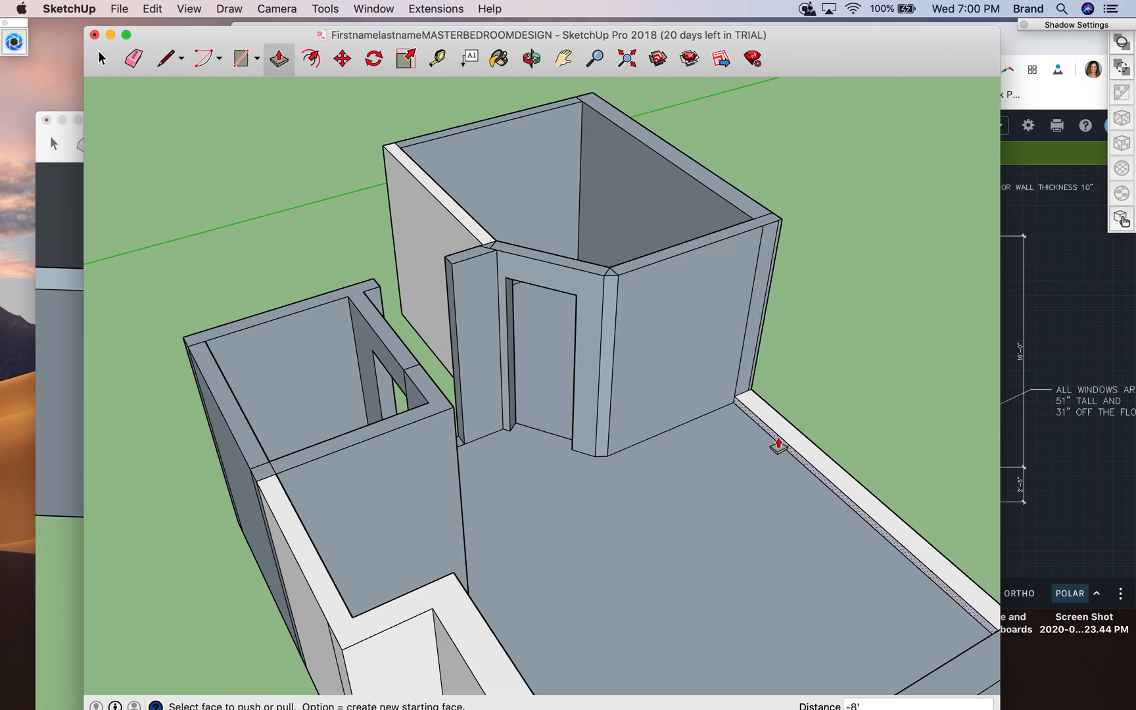
pyautogui.moveTo(778, 426); pyautogui.dragTo(758, 236)
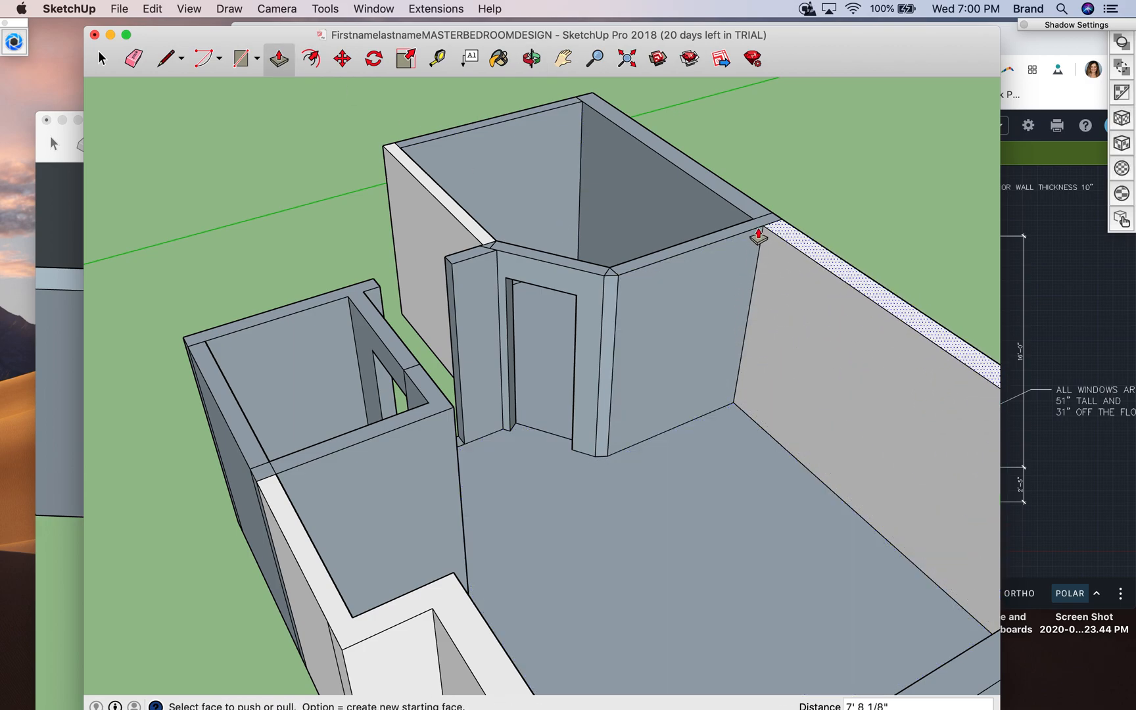
# - Check the bathroom window's position and size on the AutoCAD floor plan in Chrome and return to SketchUp
pyautogui.click(531, 59)
pyautogui.moveTo(493, 407); pyautogui.dragTo(585, 413)
pyautogui.moveTo(472, 385); pyautogui.dragTo(698, 432)
pyautogui.moveTo(651, 311); pyautogui.dragTo(844, 295)
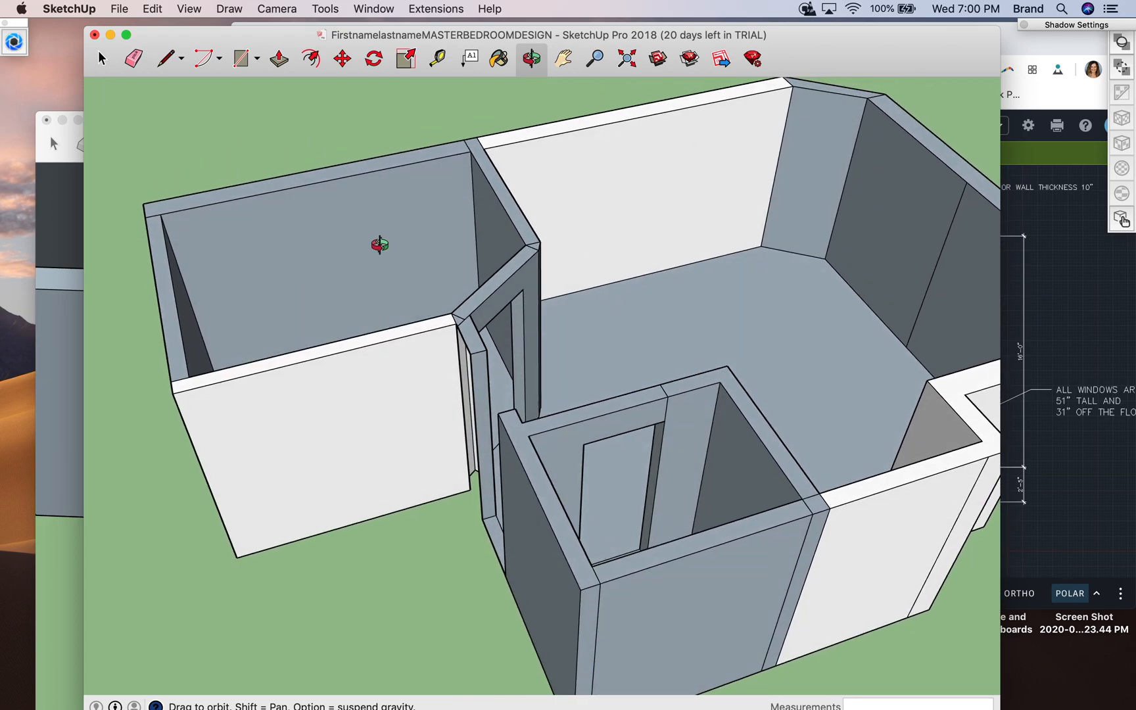
pyautogui.click(1017, 312)
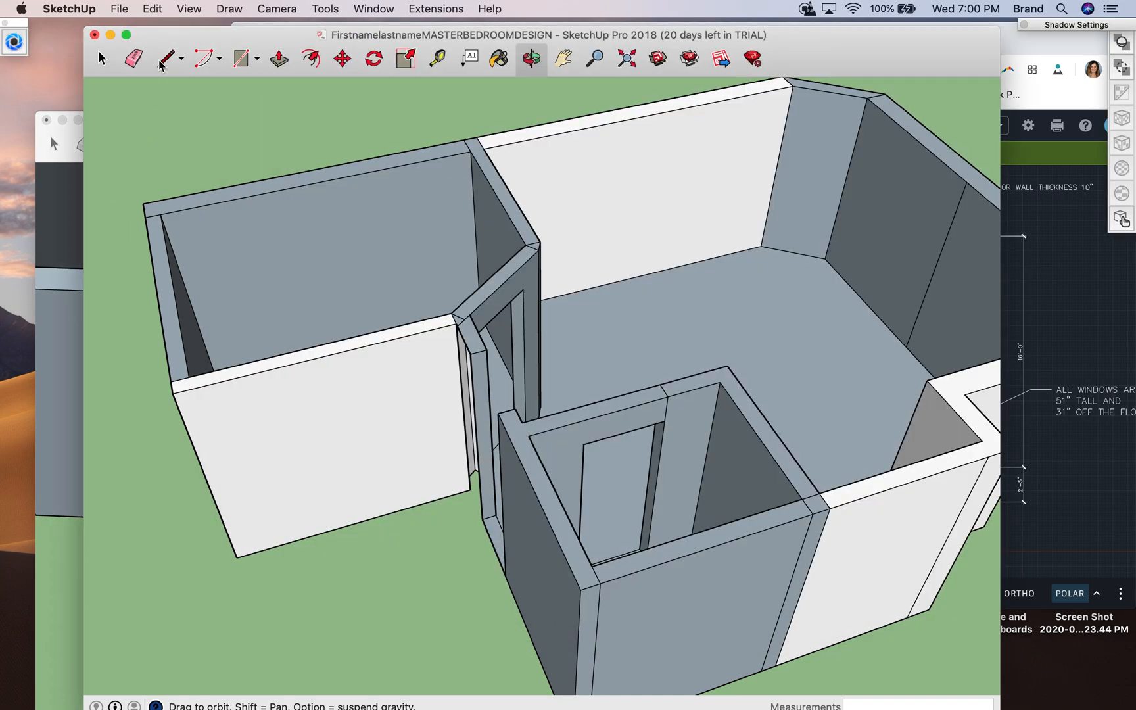
pyautogui.click(155, 82)
# - Mark the window offset with a 6'8" line along the base of the bathroom's exterior wall from the corner on the bedroom side
pyautogui.click(164, 59)
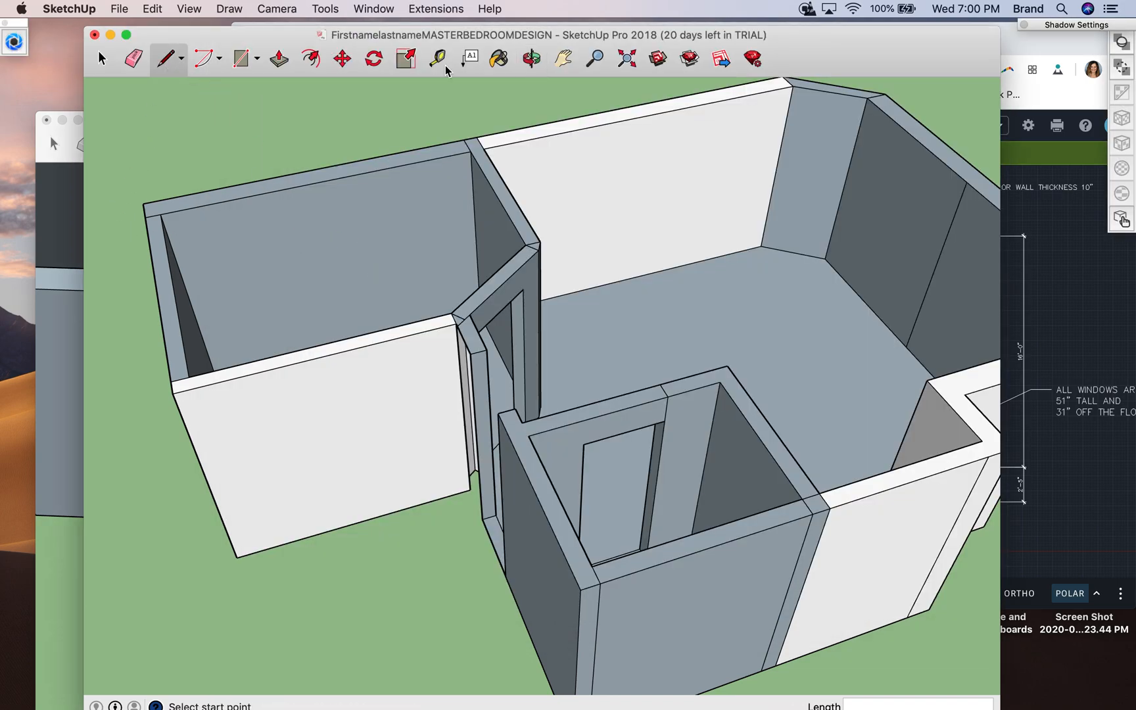
pyautogui.click(531, 58)
pyautogui.moveTo(345, 266); pyautogui.dragTo(335, 368)
pyautogui.click(167, 60)
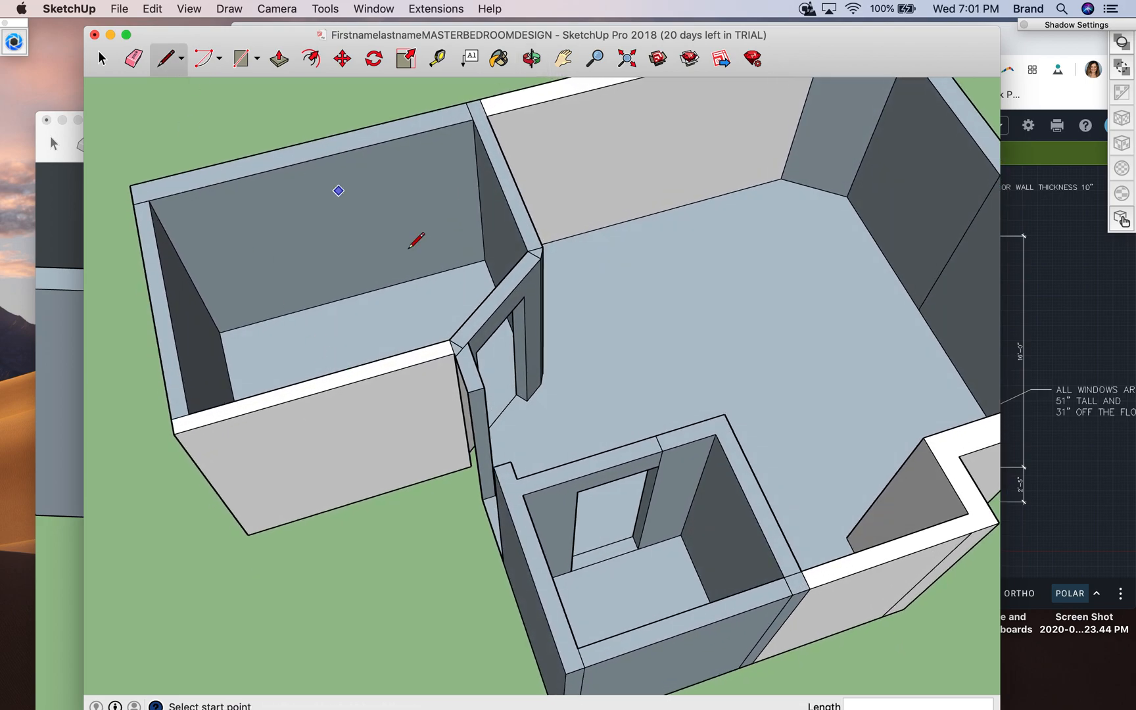
pyautogui.click(485, 259)
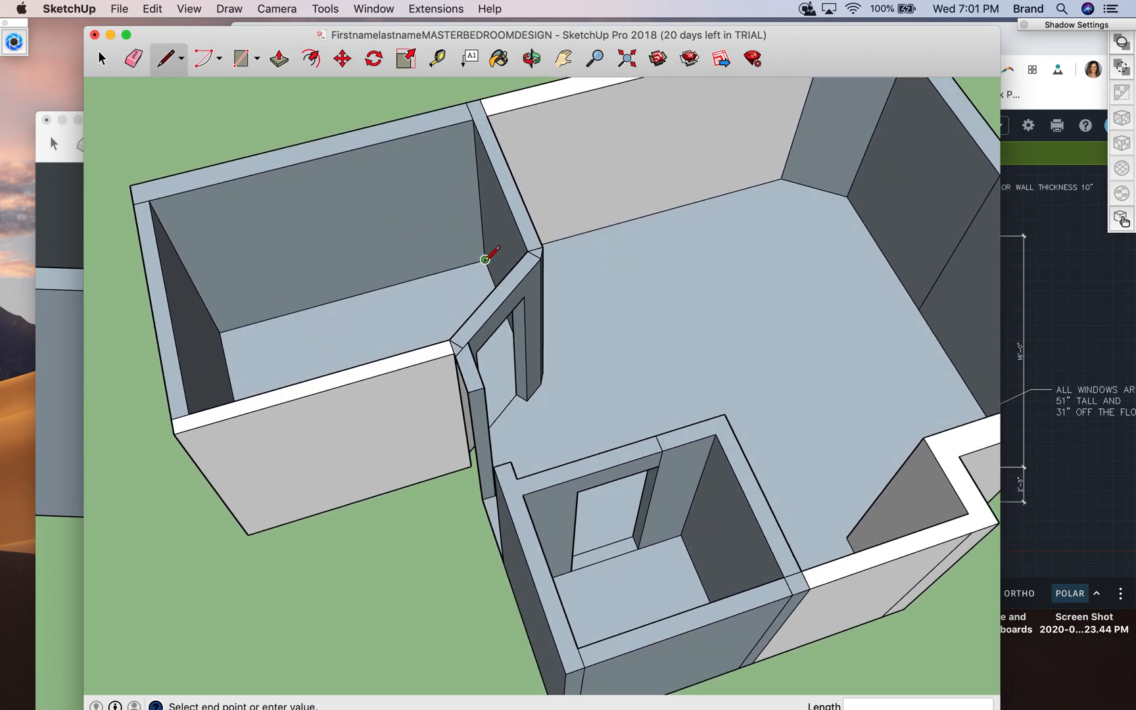
pyautogui.click(306, 308)
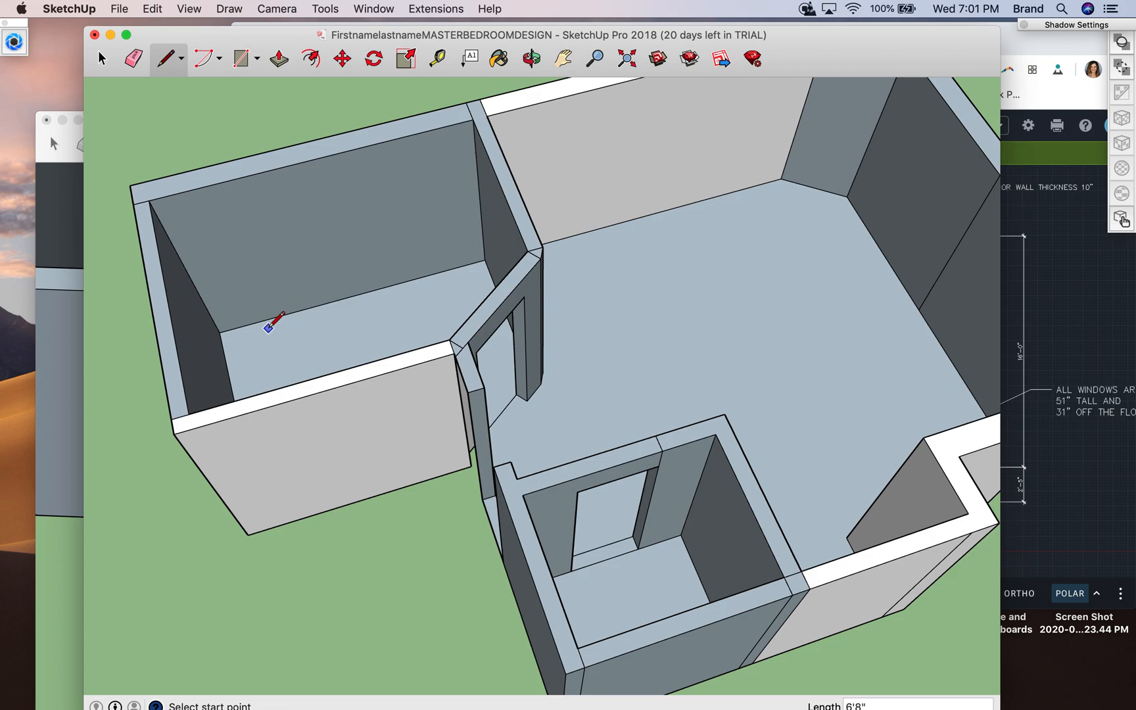
# - Recheck the window height note on the AutoCAD plan in Chrome and undo the stray line in SketchUp
pyautogui.click(327, 303)
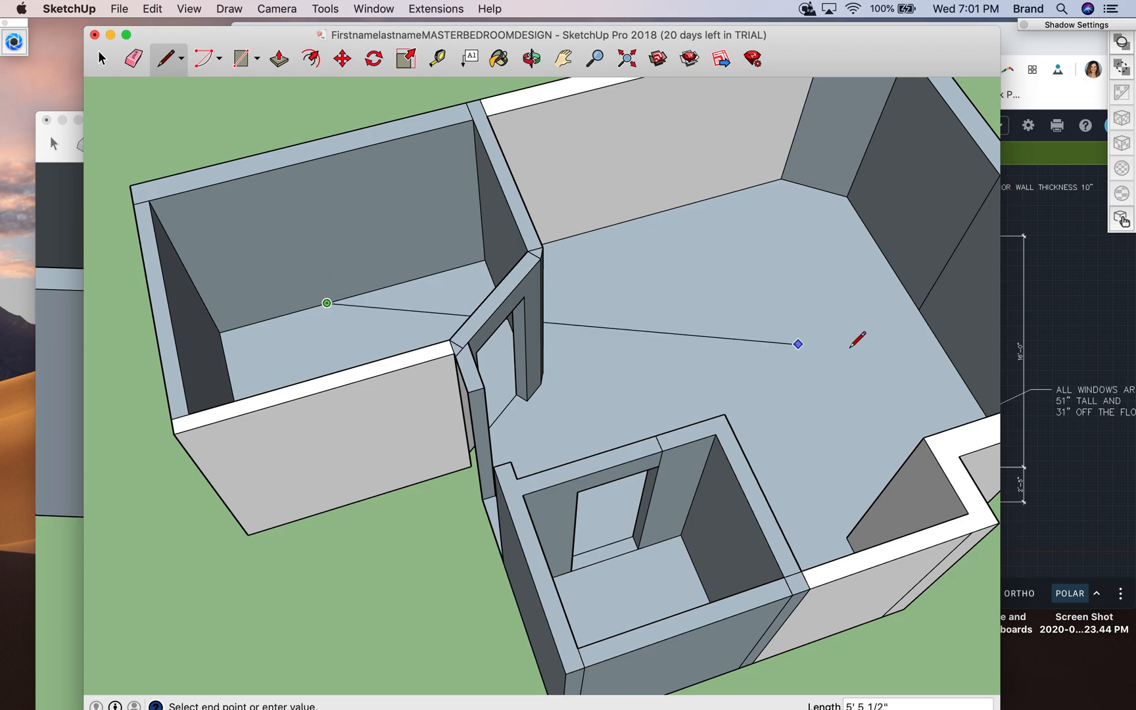
pyautogui.click(1059, 330)
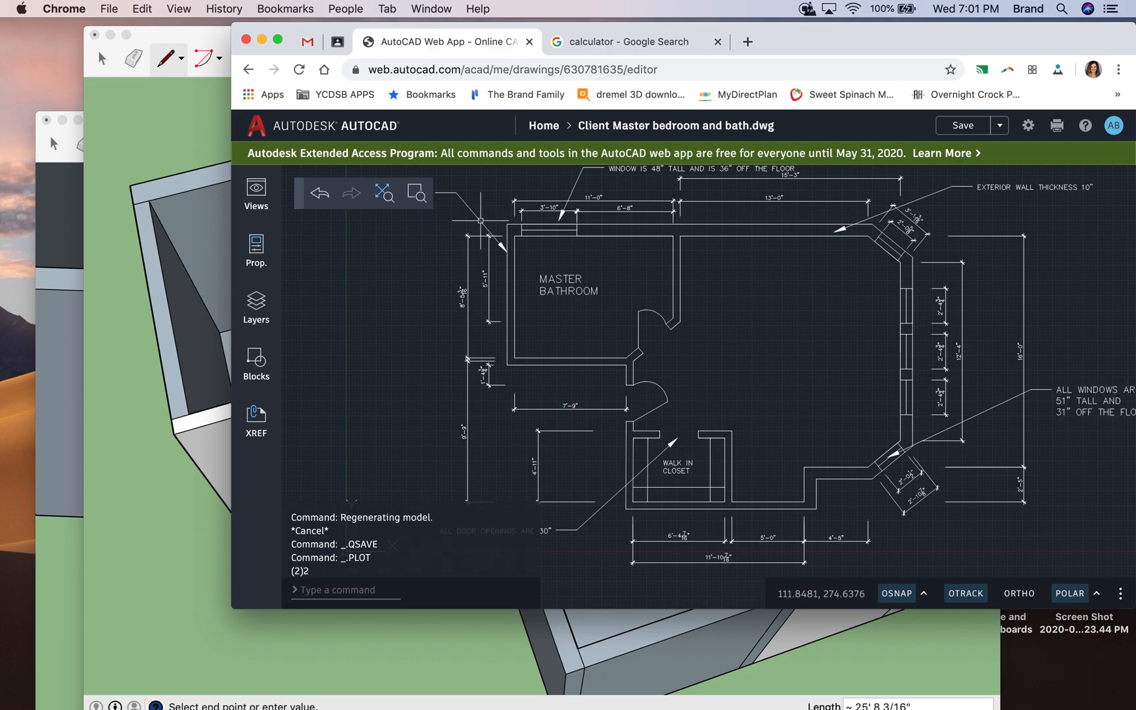
pyautogui.click(203, 155)
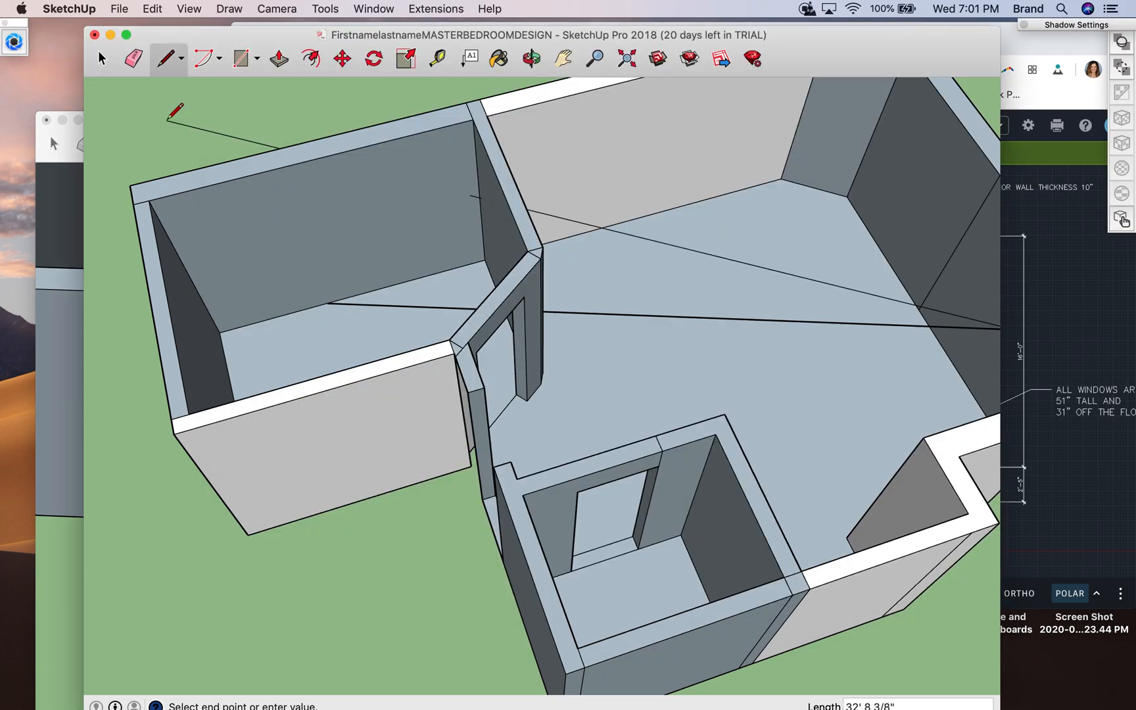
pyautogui.click(322, 300)
pyautogui.press('super+z')
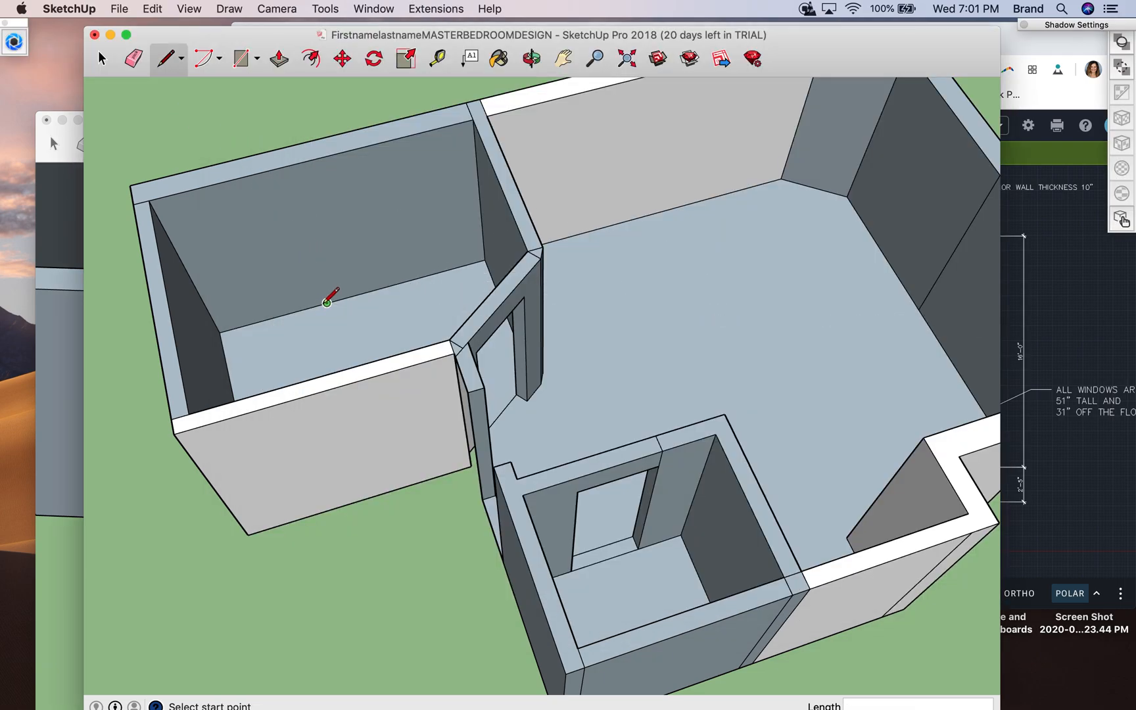
# - Draw a 3' vertical line up the bathroom wall from the 6'8" mark and outline a 3'10" wide, 48" tall window from its top
pyautogui.click(326, 302)
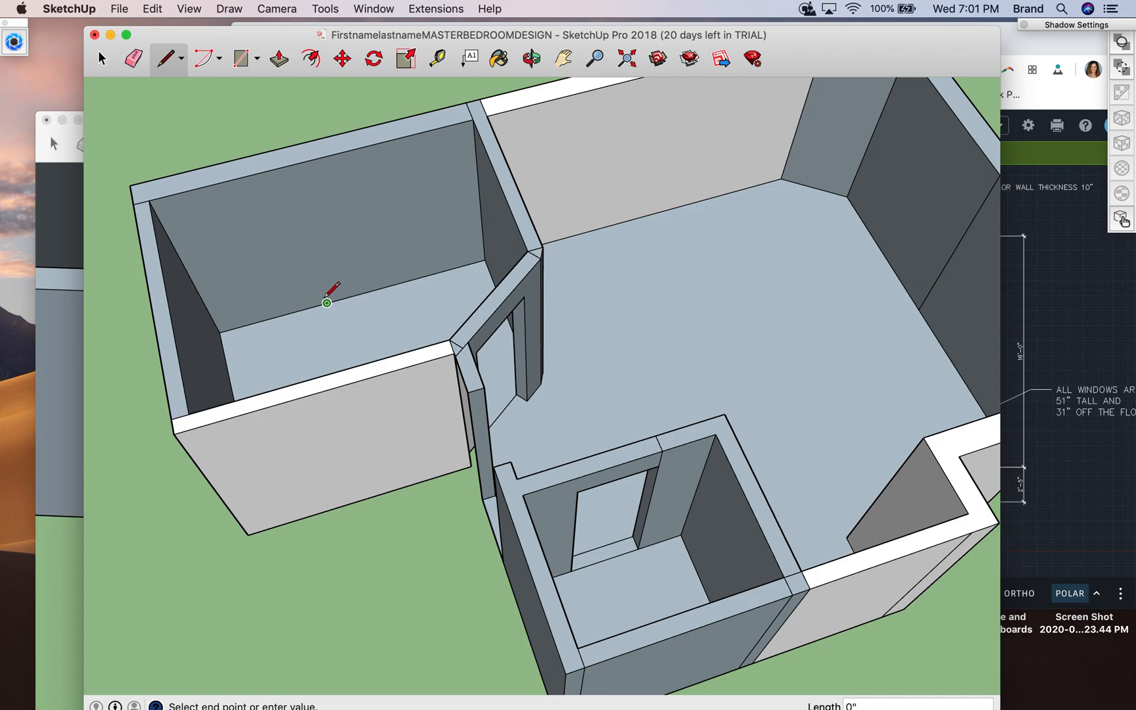
pyautogui.click(311, 257)
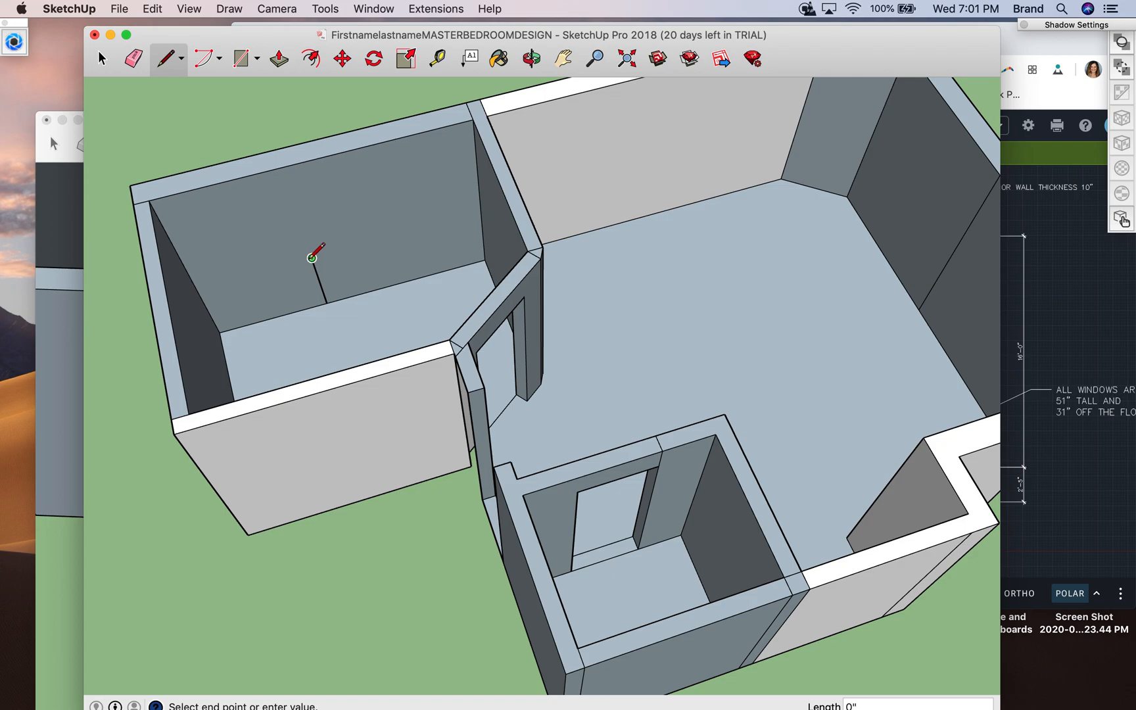
pyautogui.click(209, 284)
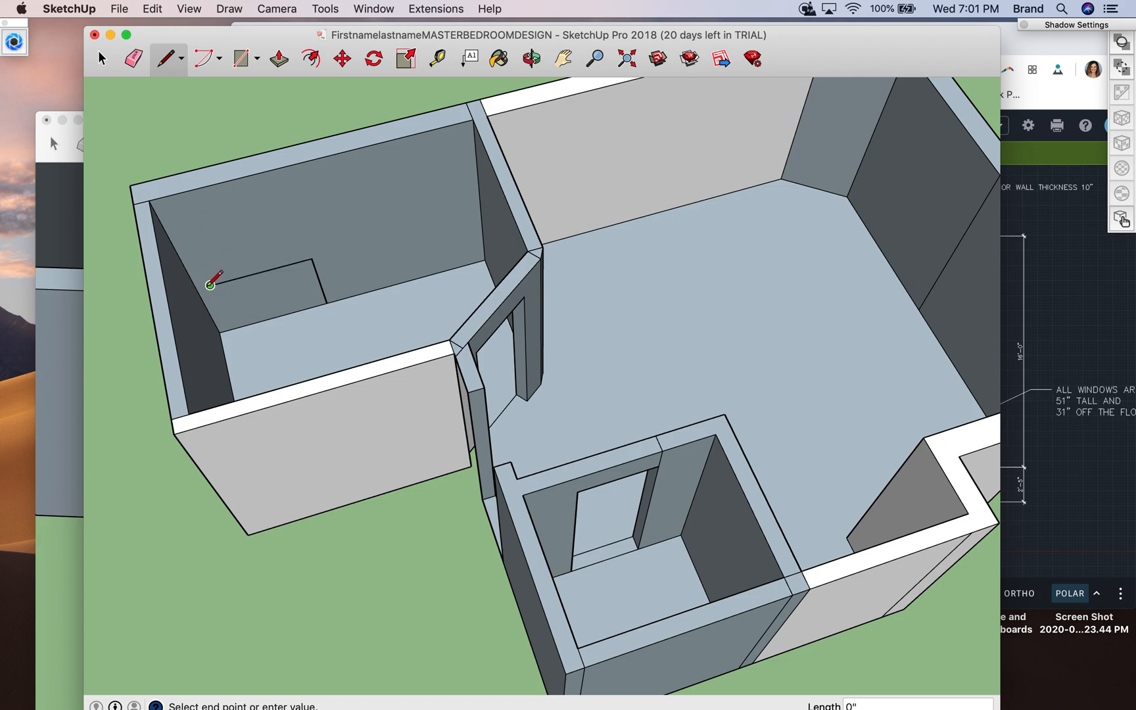
pyautogui.click(174, 216)
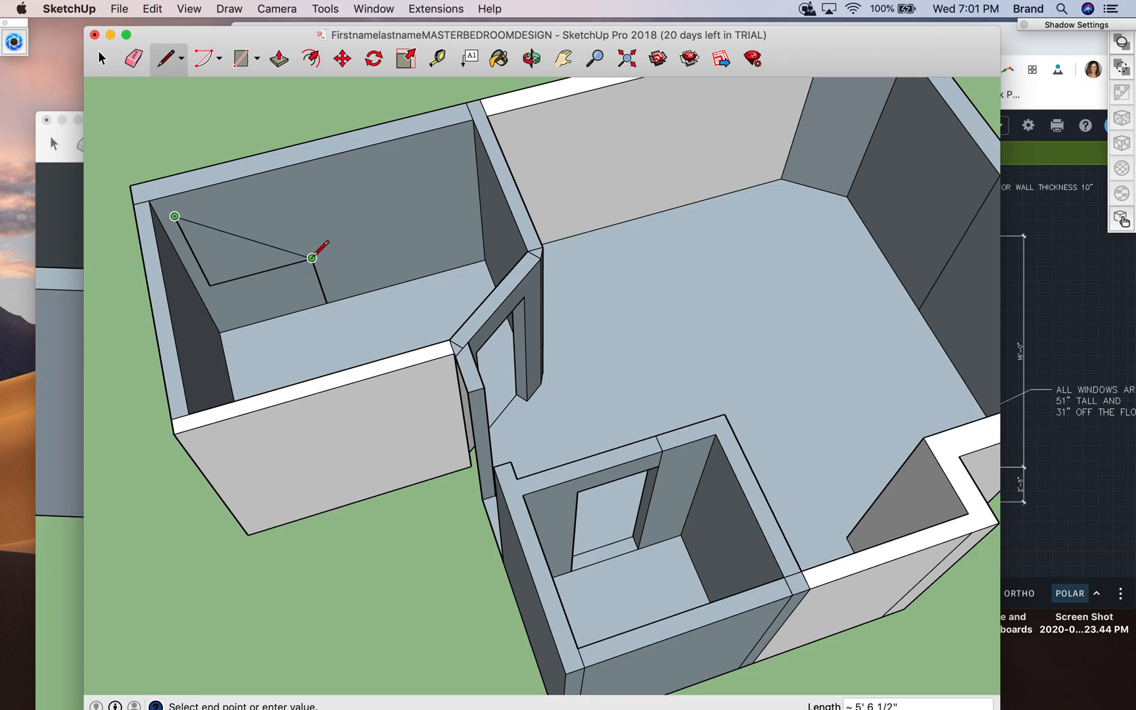
pyautogui.click(287, 187)
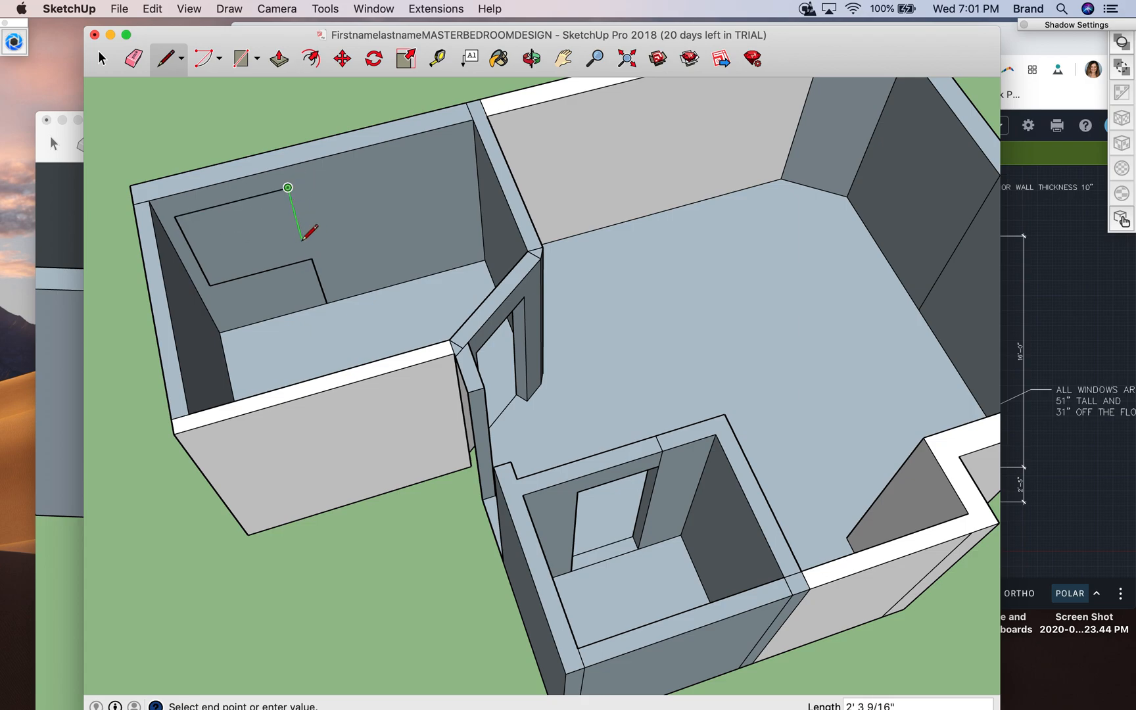
pyautogui.click(312, 258)
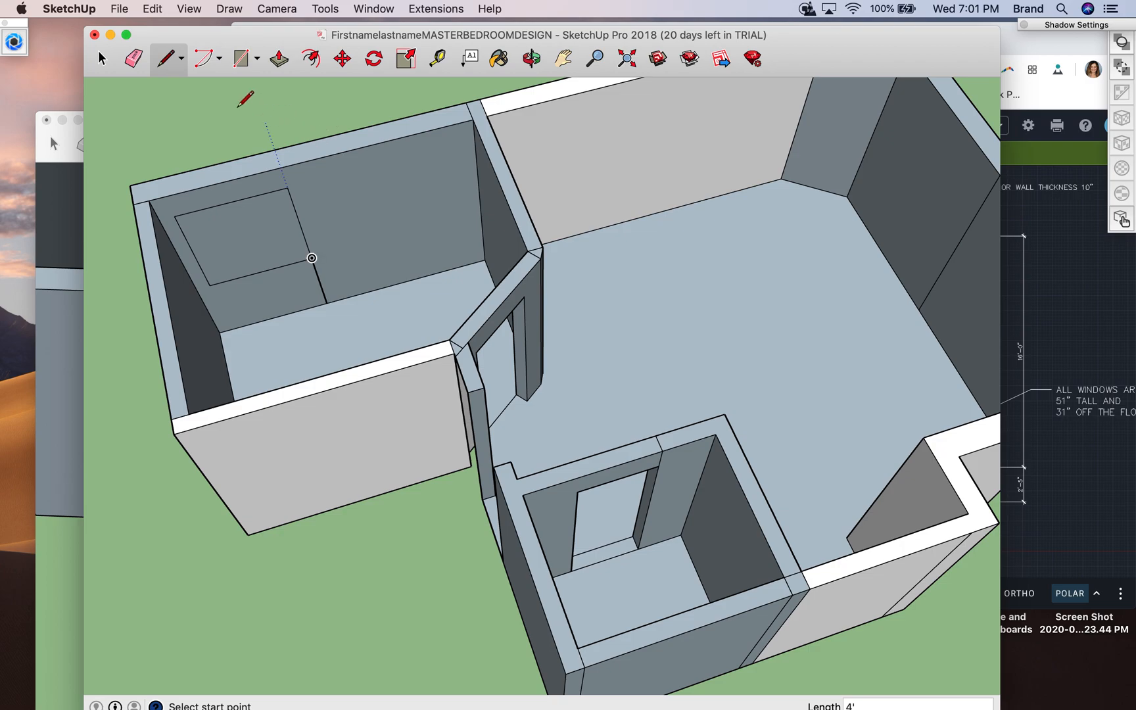
# - Erase the 3' guide line between the window outline and the bathroom floor
pyautogui.click(102, 60)
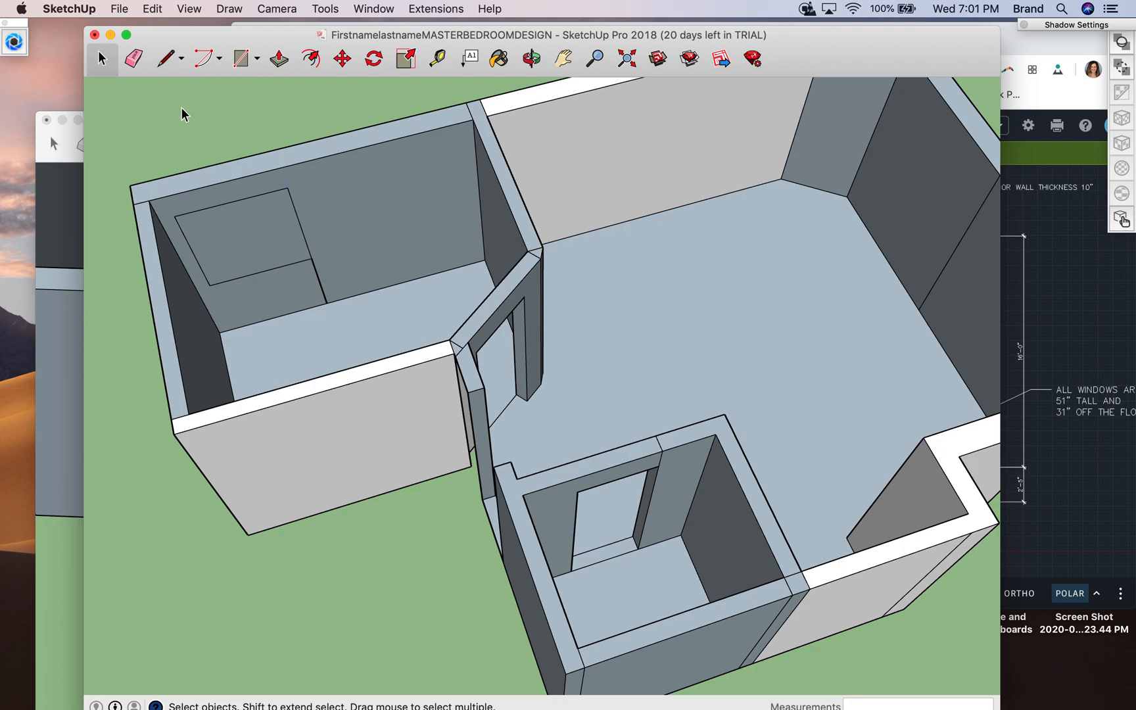
pyautogui.click(318, 283)
pyautogui.click(135, 58)
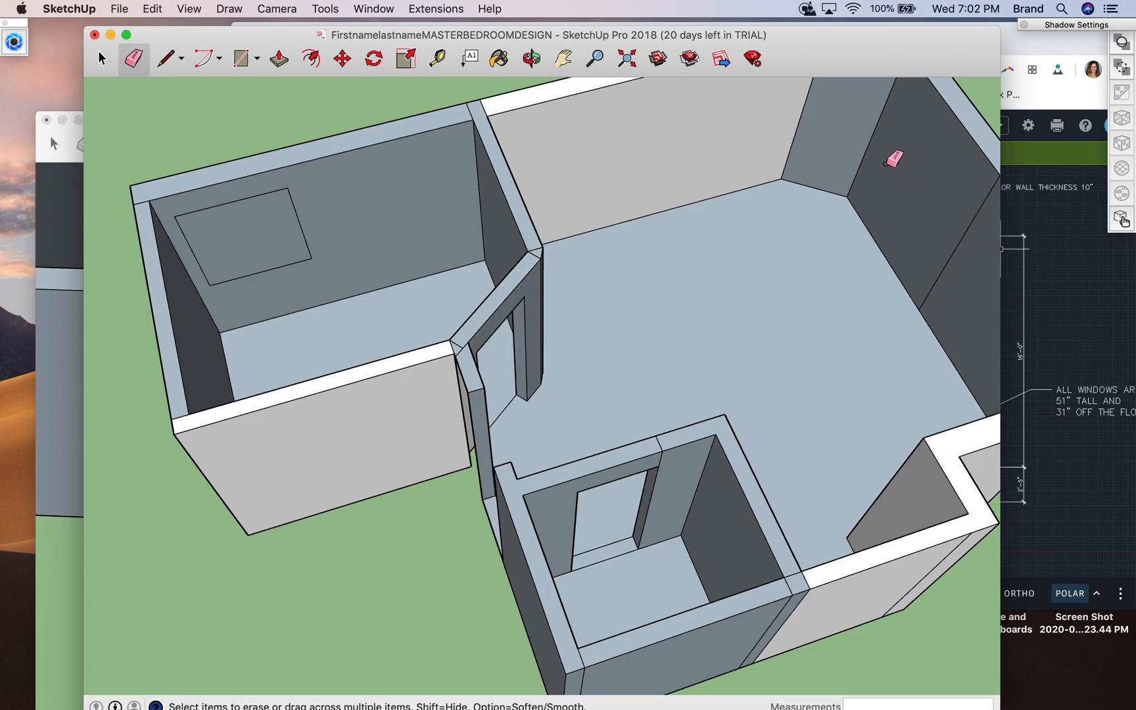
pyautogui.click(531, 58)
pyautogui.moveTo(678, 305)
pyautogui.mouseDown()
pyautogui.moveTo(500, 316)
pyautogui.moveTo(461, 244)
pyautogui.mouseUp()
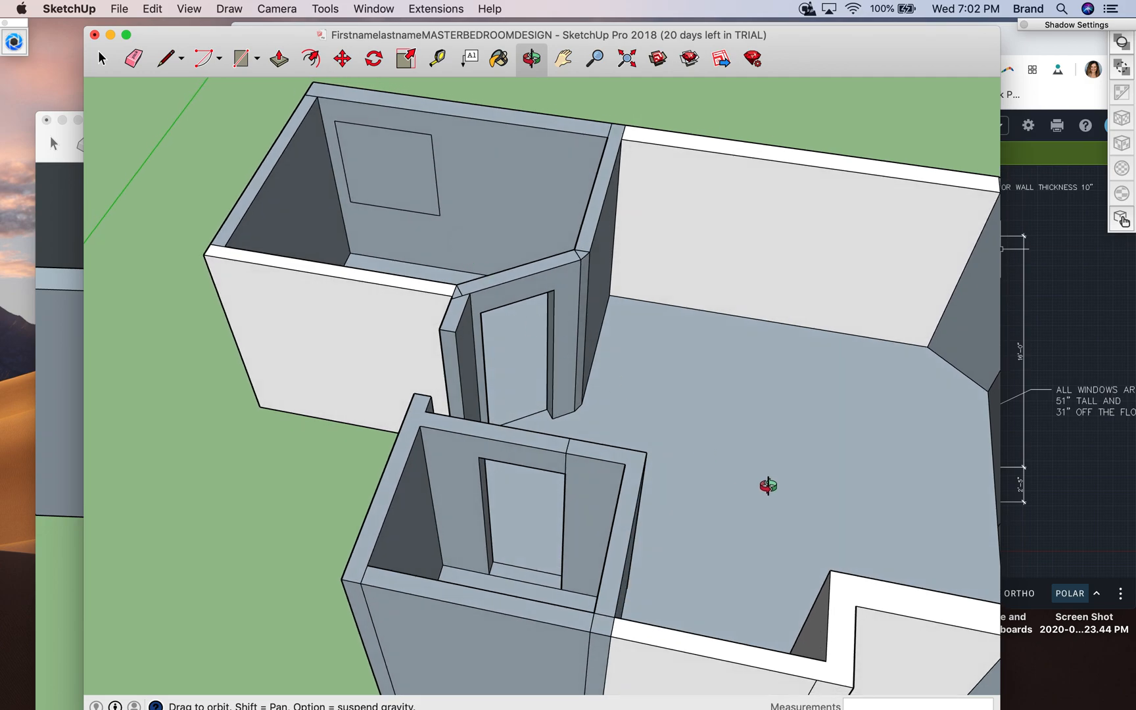
pyautogui.moveTo(769, 702)
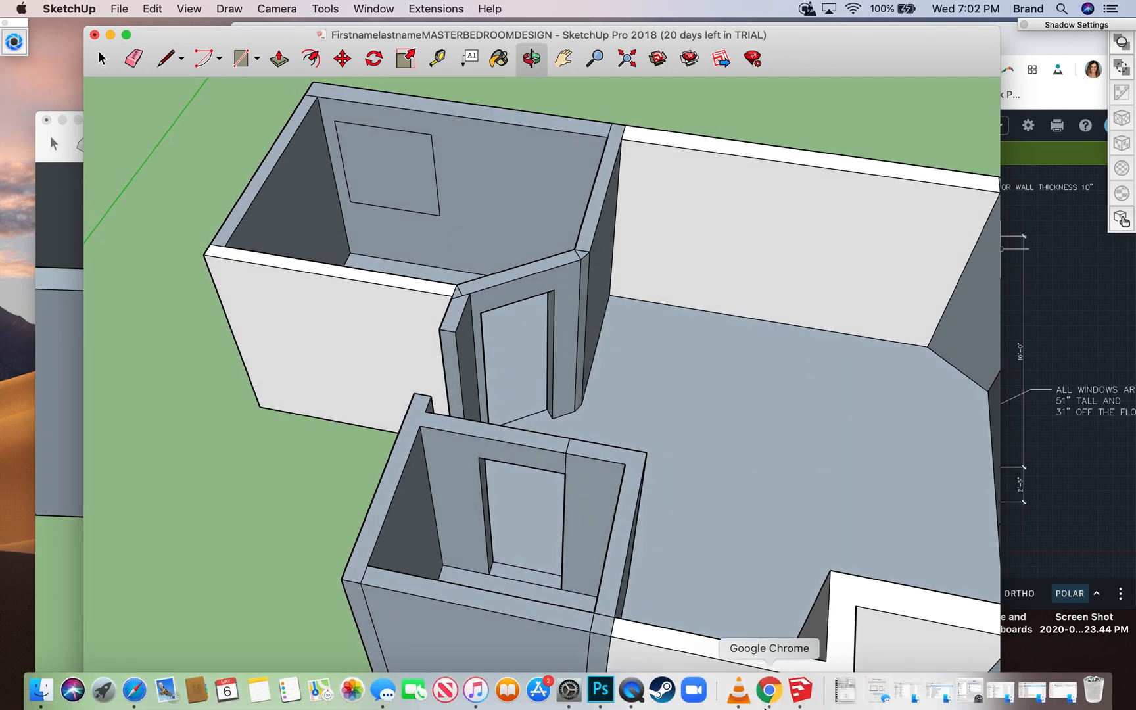
pyautogui.rightClick(633, 695)
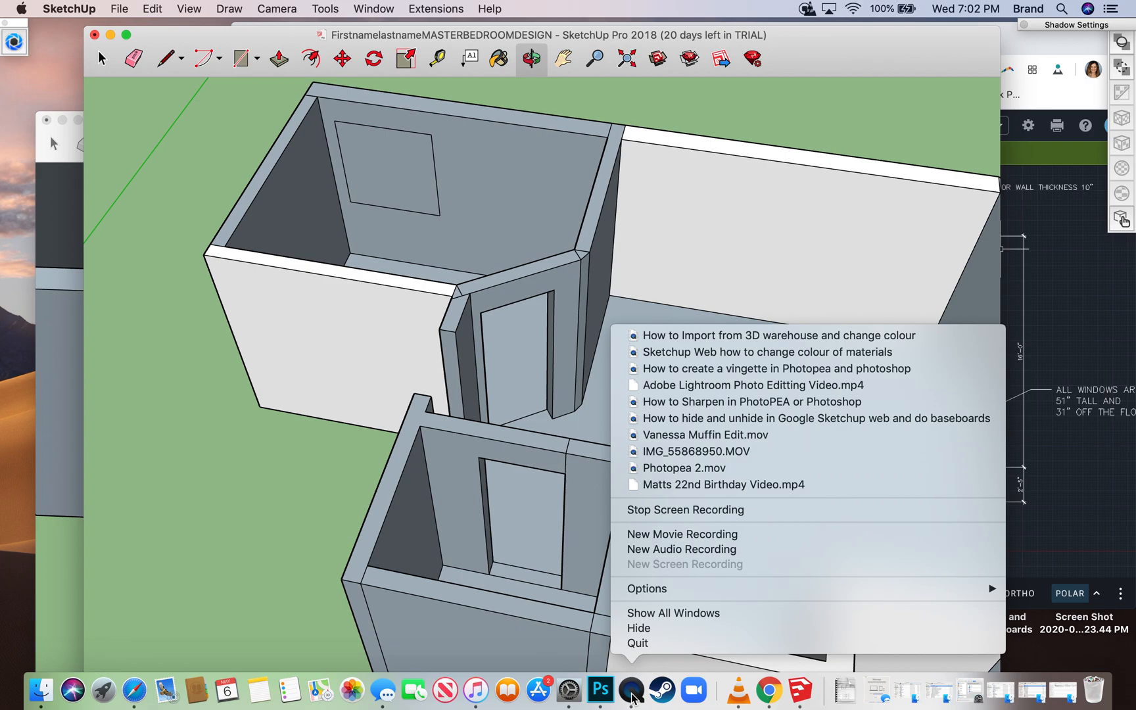